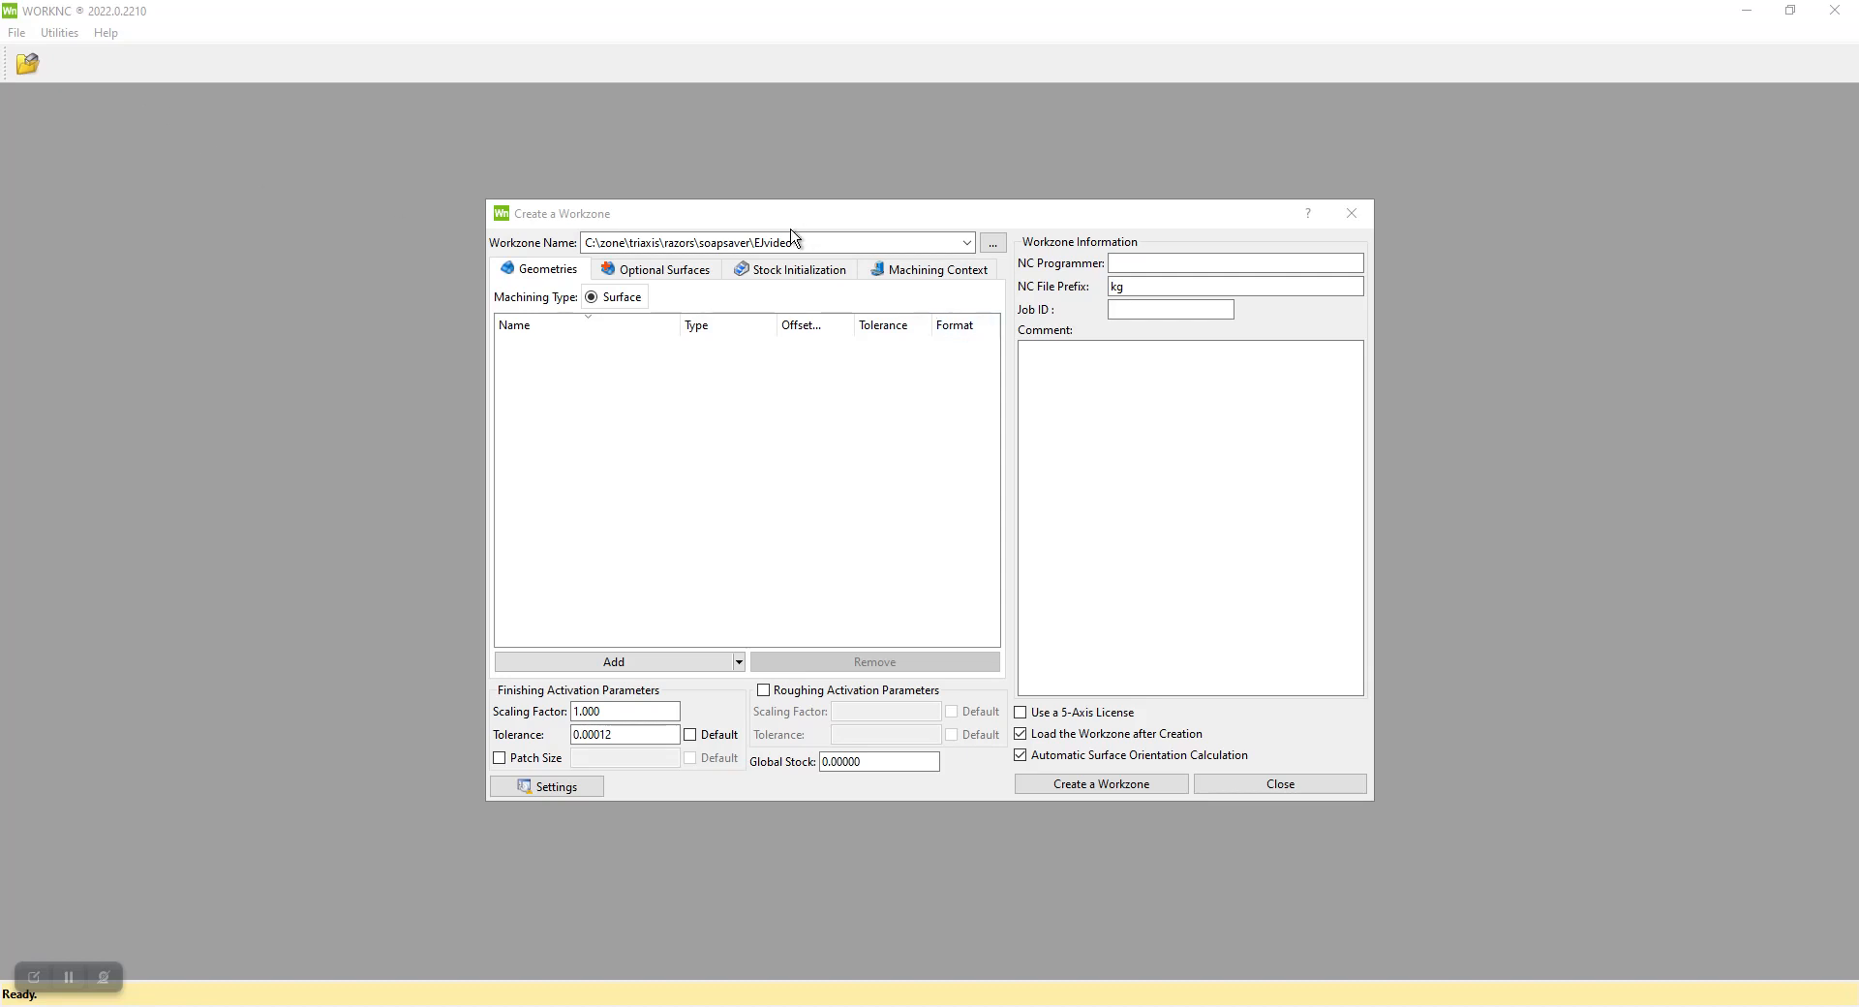
Name the workzone EJvideo with NC file prefix ejector and comment p20, and add ejector.STP as its geometry
left_click_drag(799, 244, 769, 244)
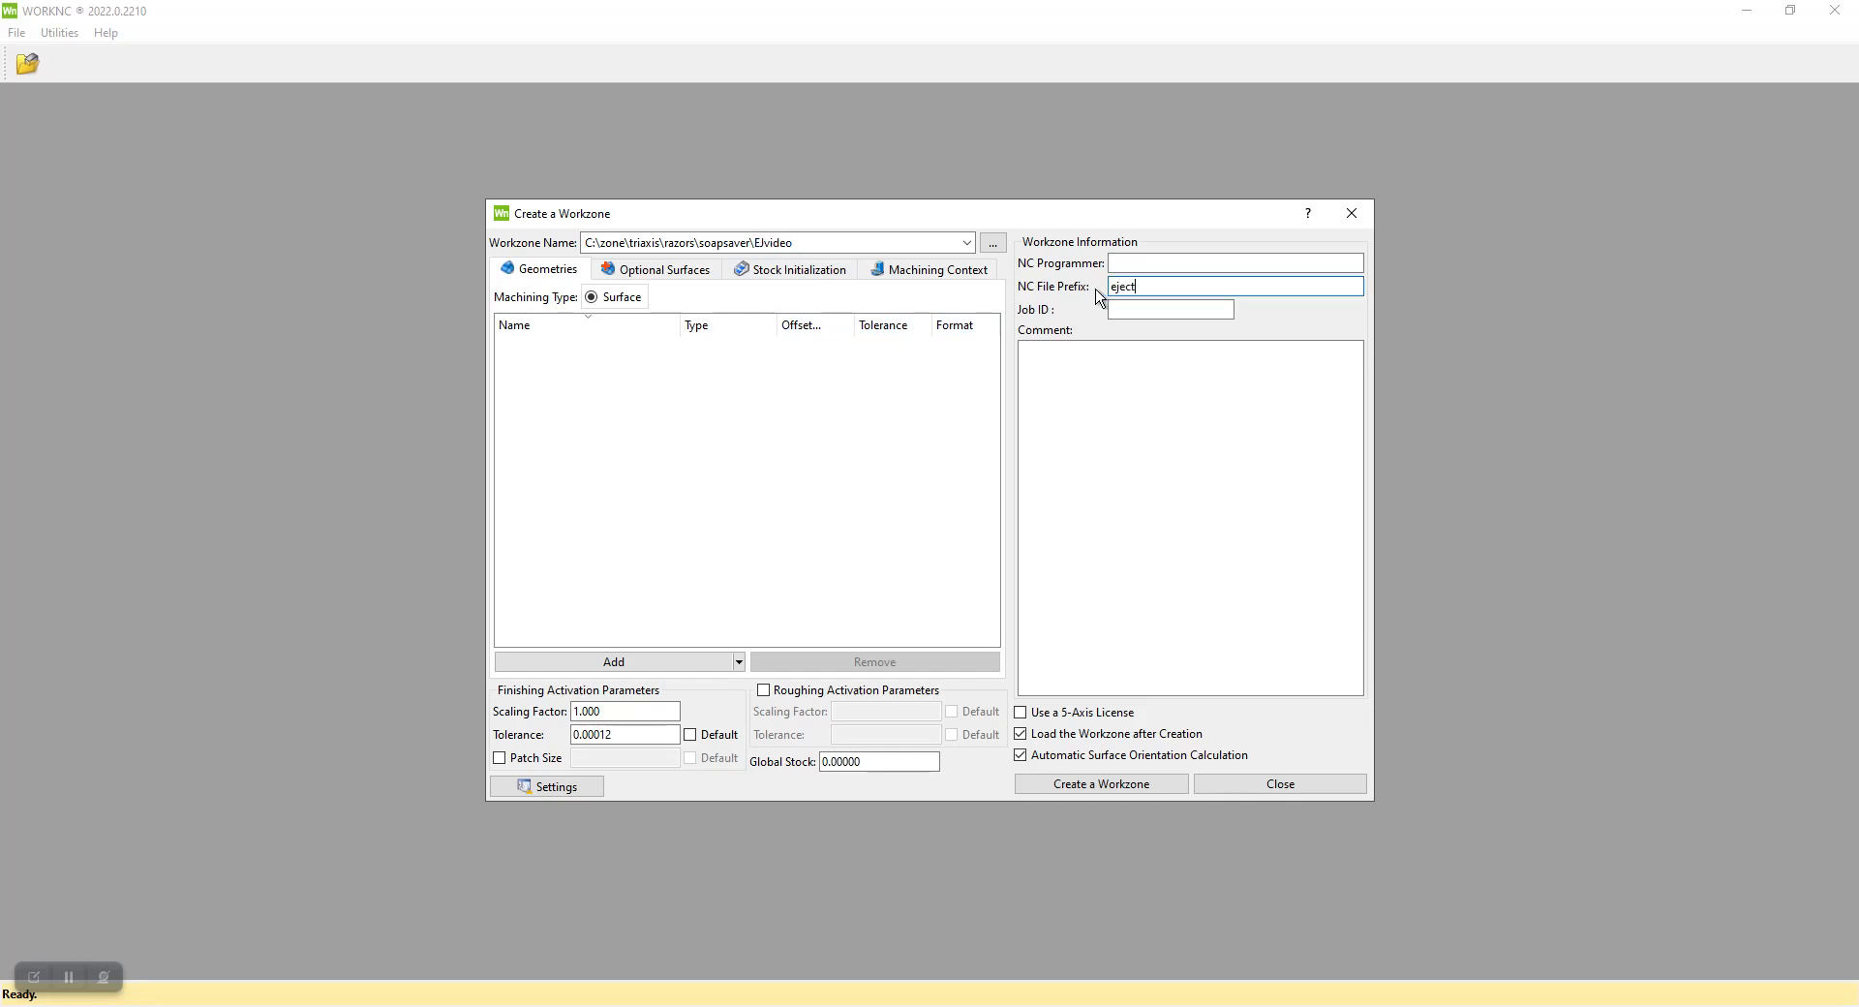
left_click(1110, 415)
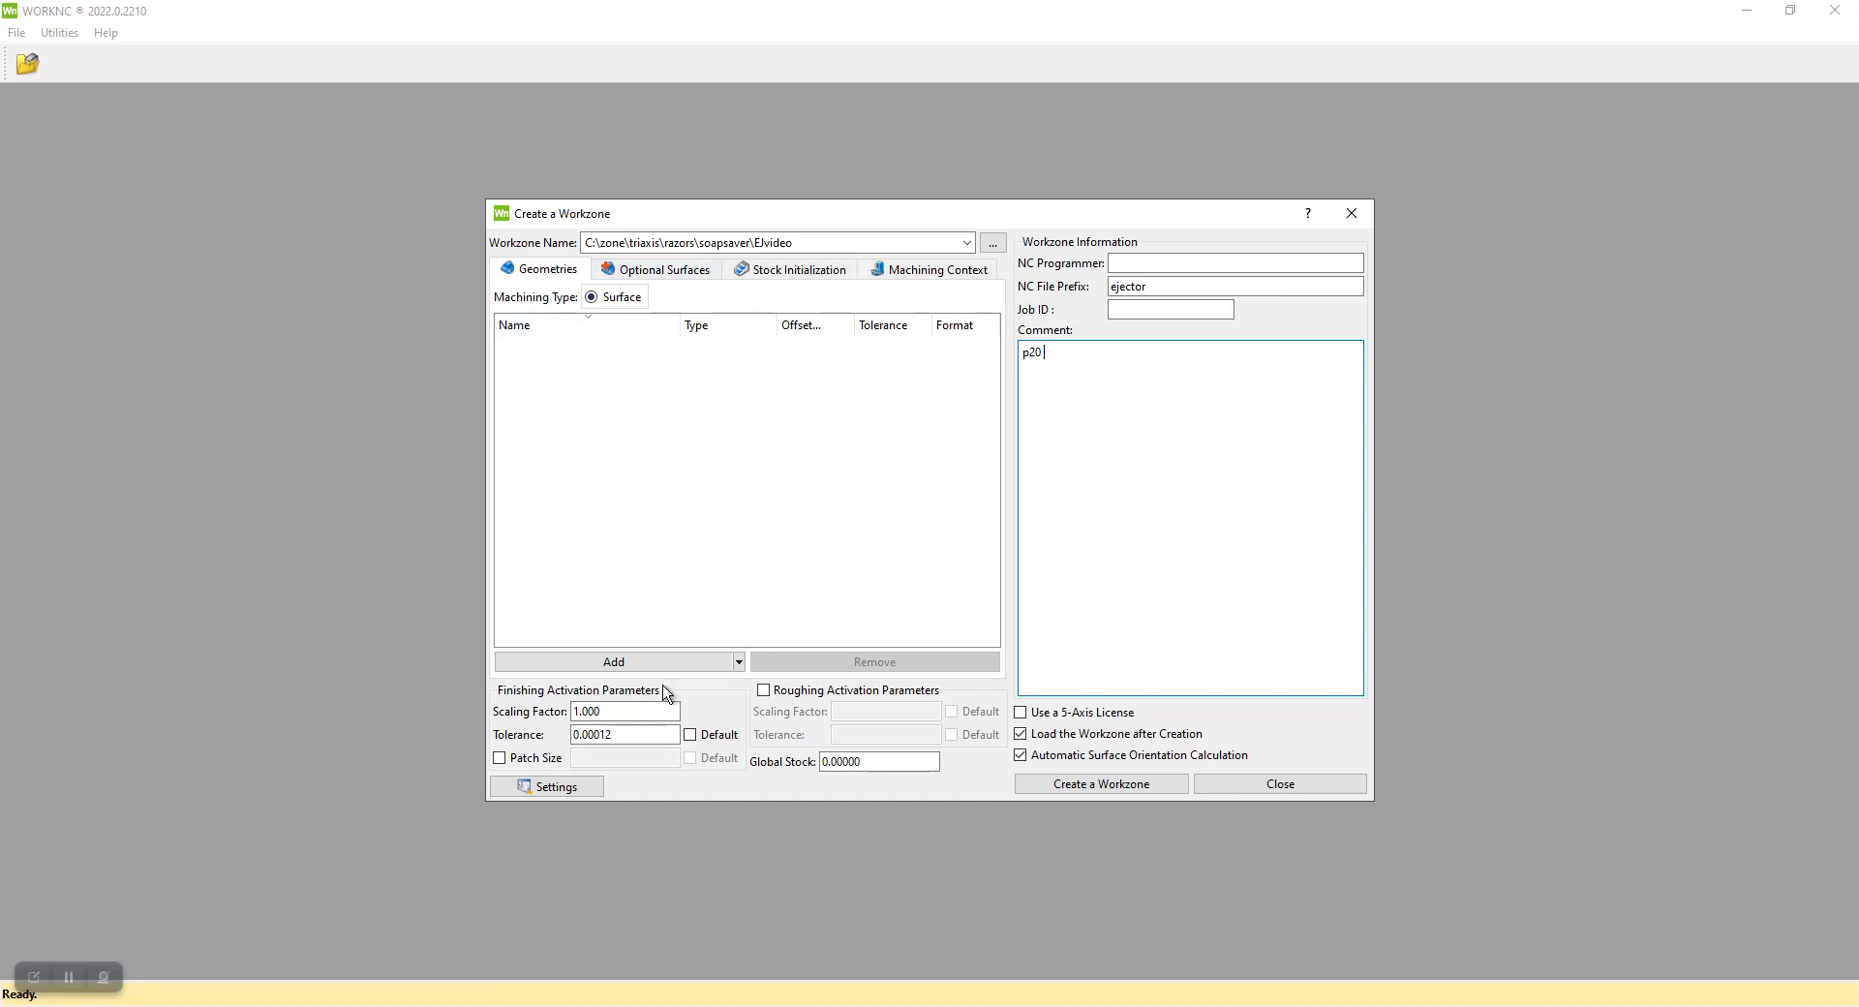
left_click(614, 662)
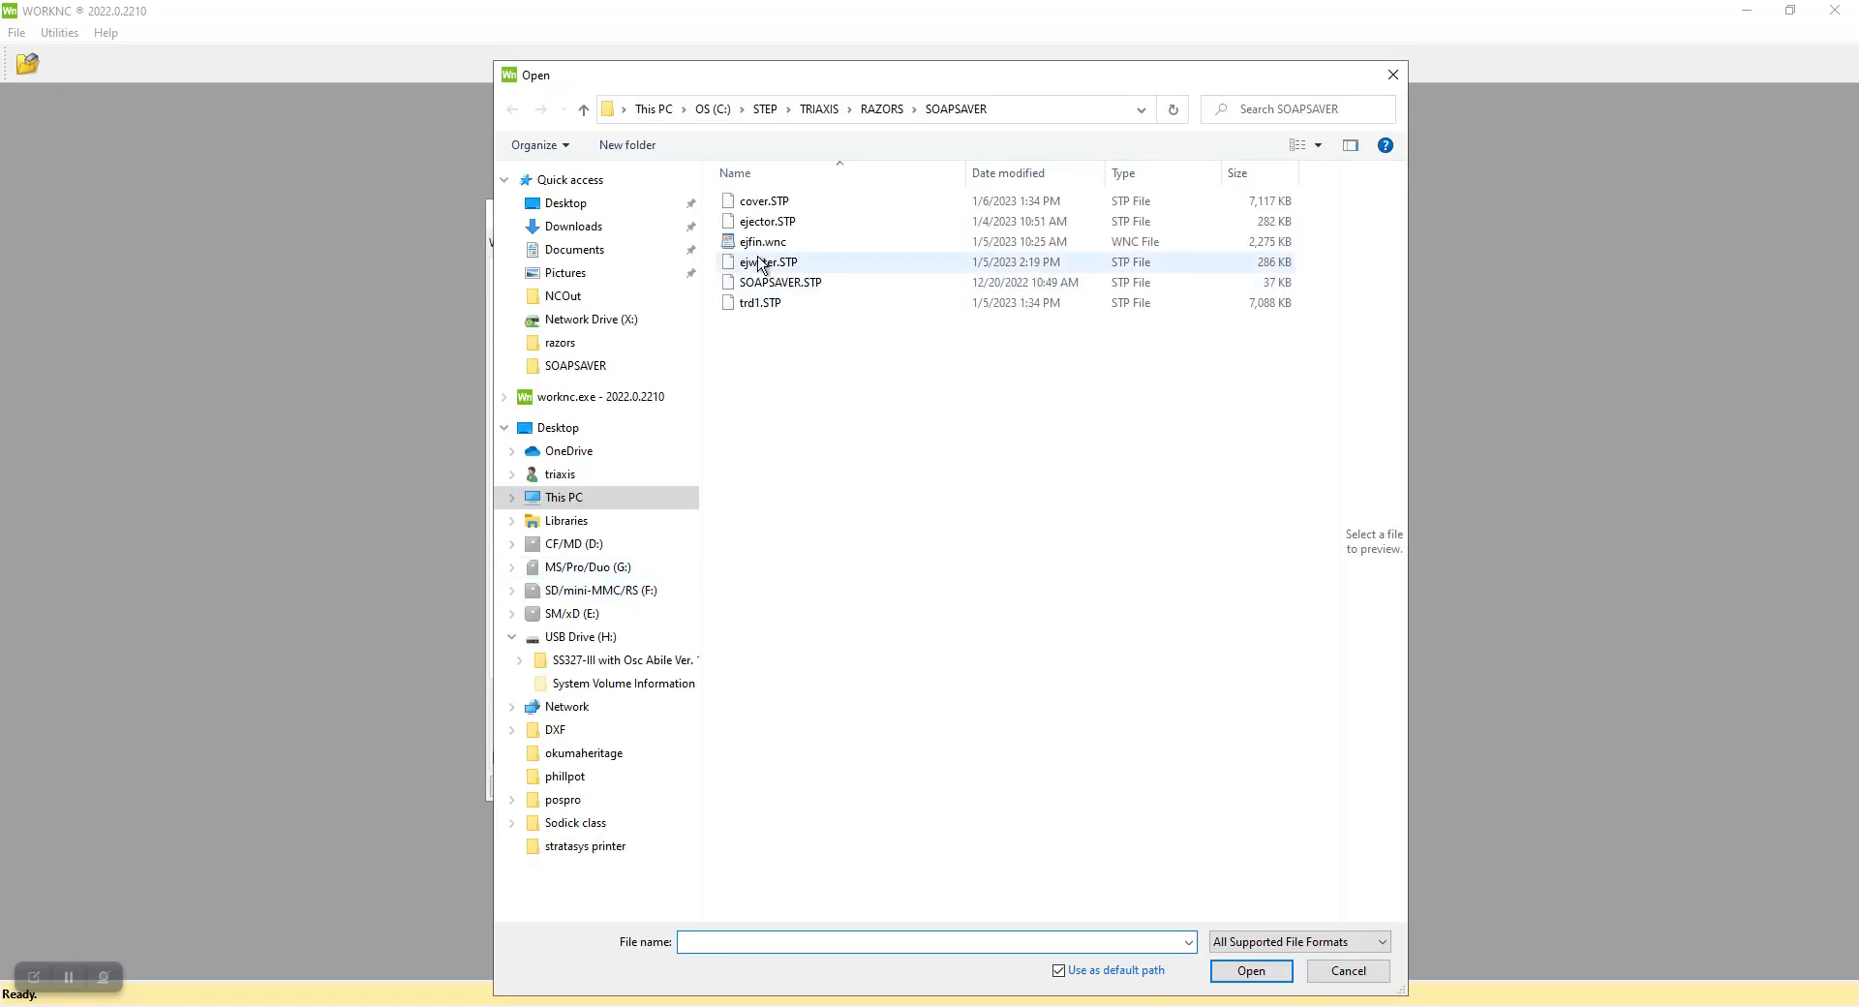
left_click(770, 224)
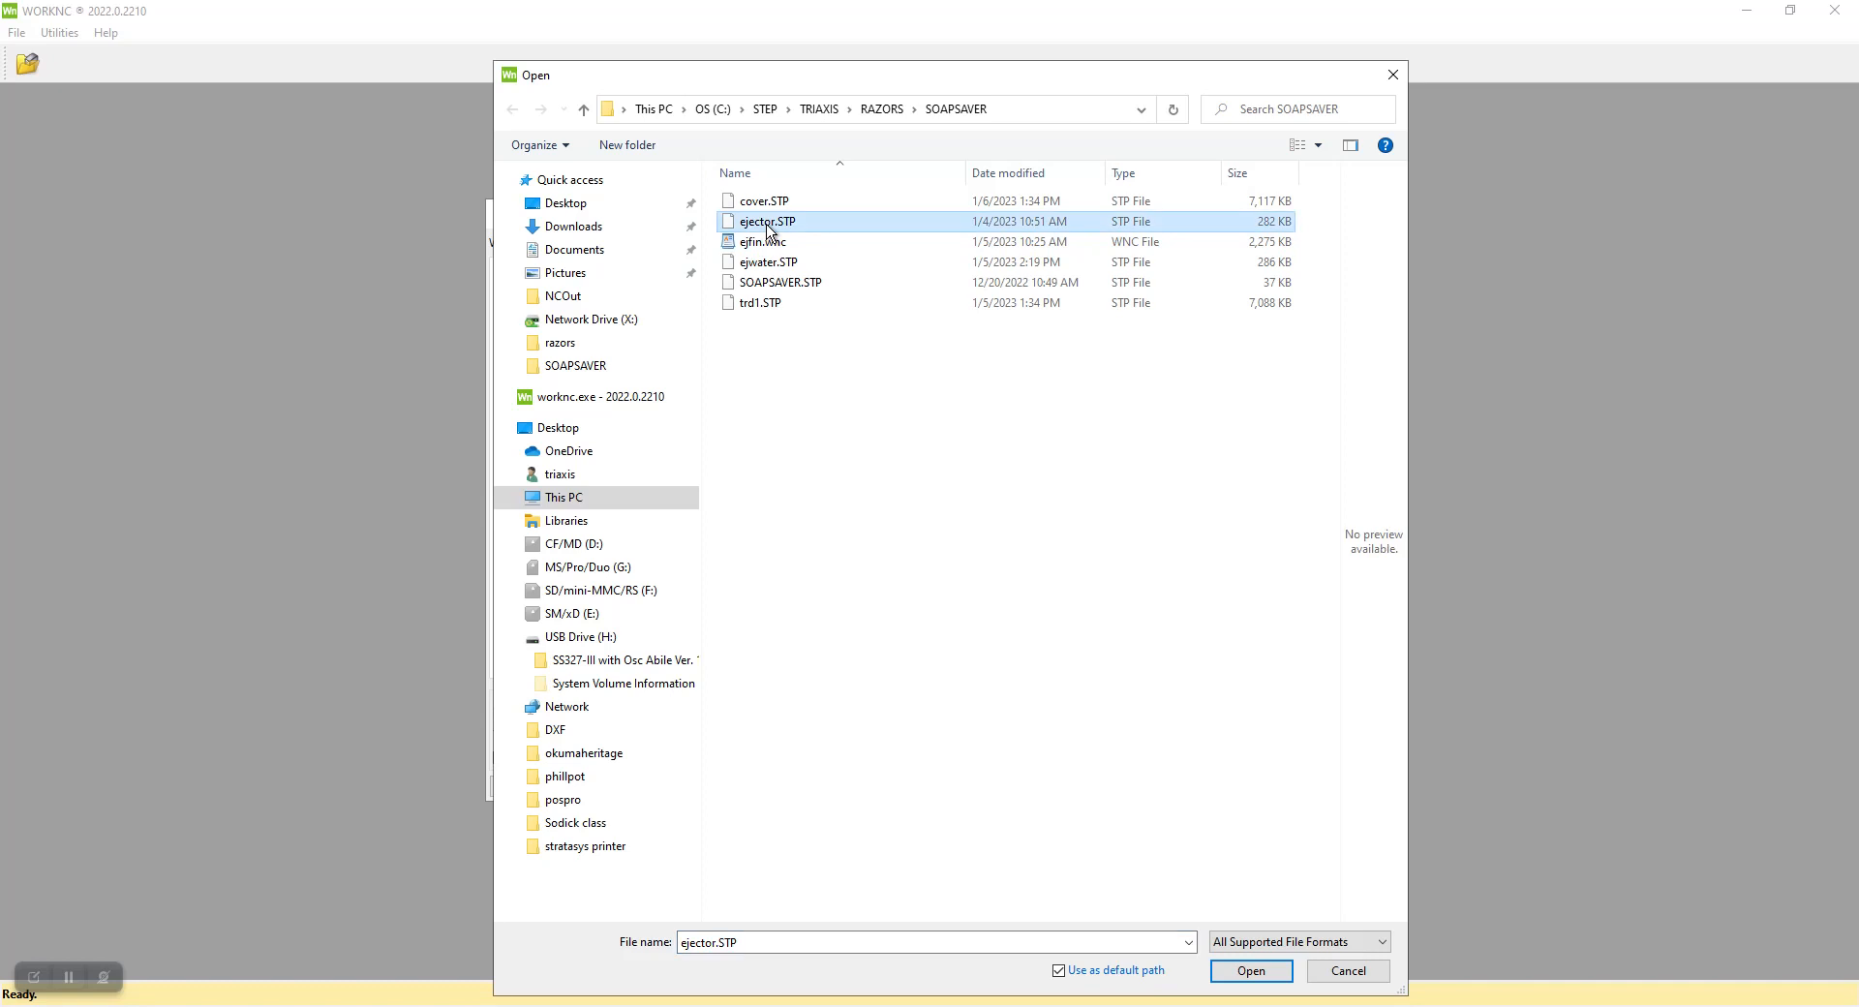
left_click(1253, 971)
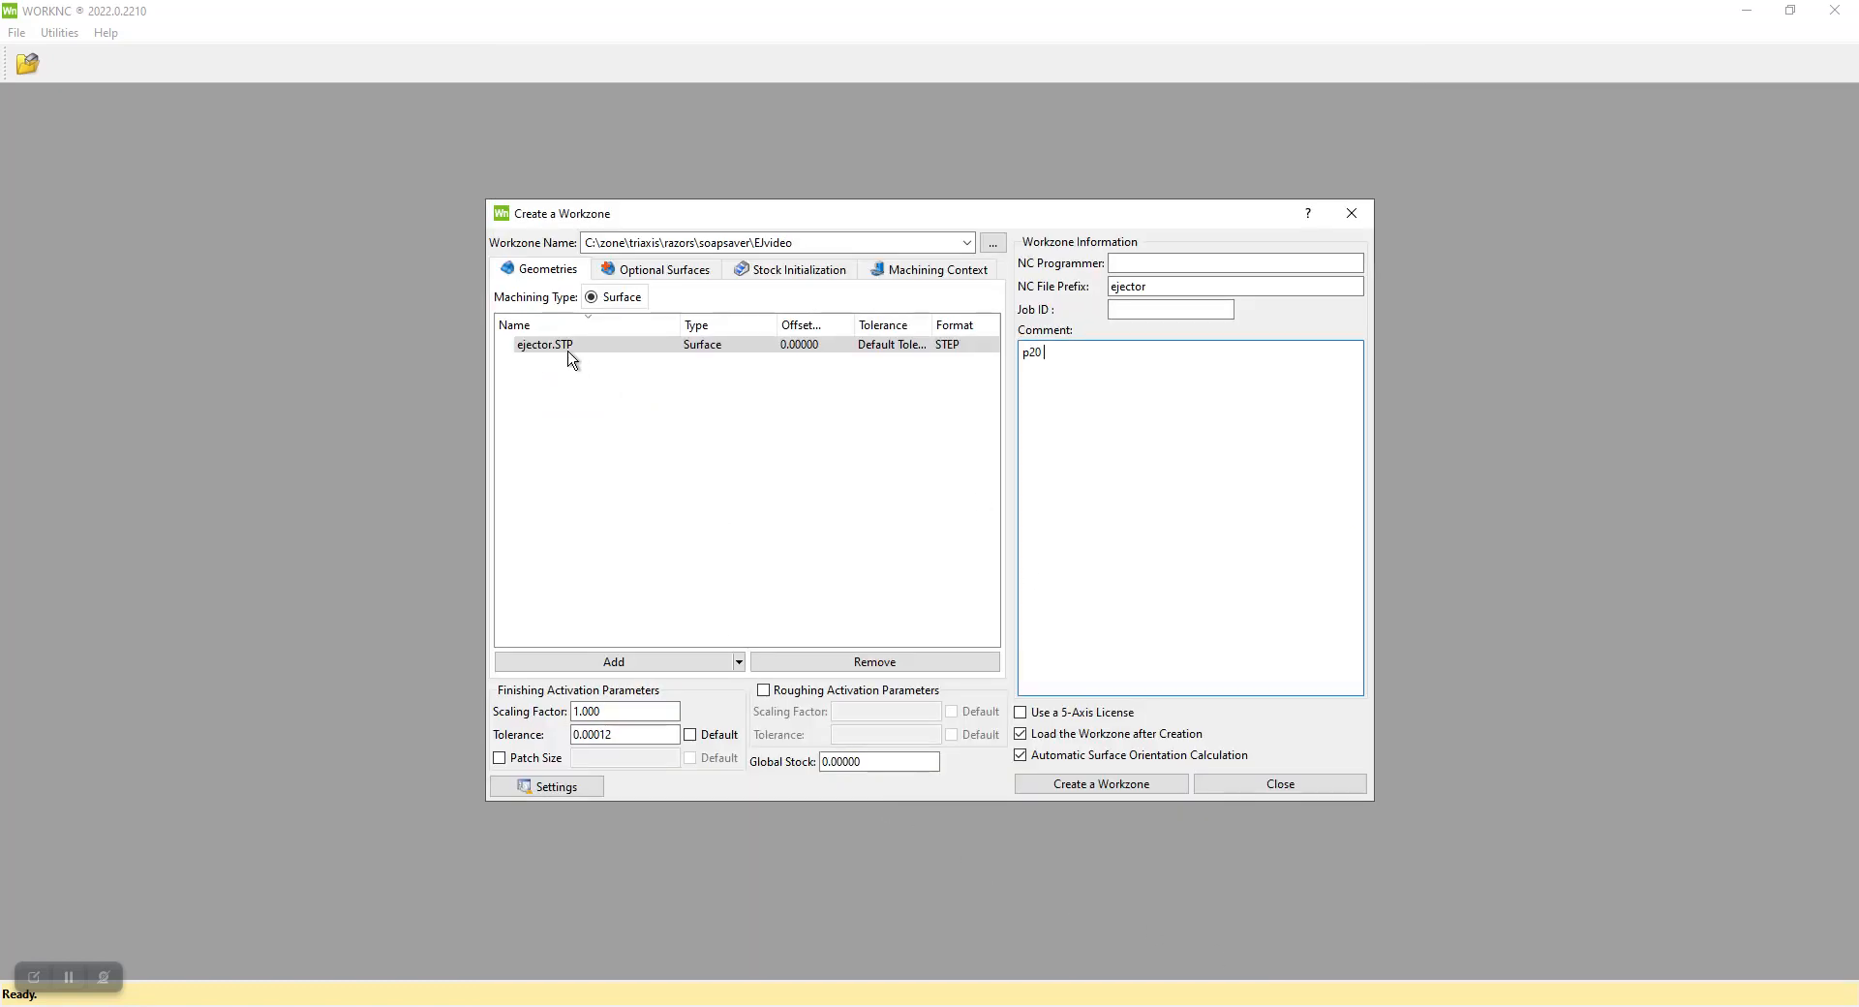
Create the workzone with a Solid Block stock model and accept the surface orientation of the loaded part
left_click(790, 269)
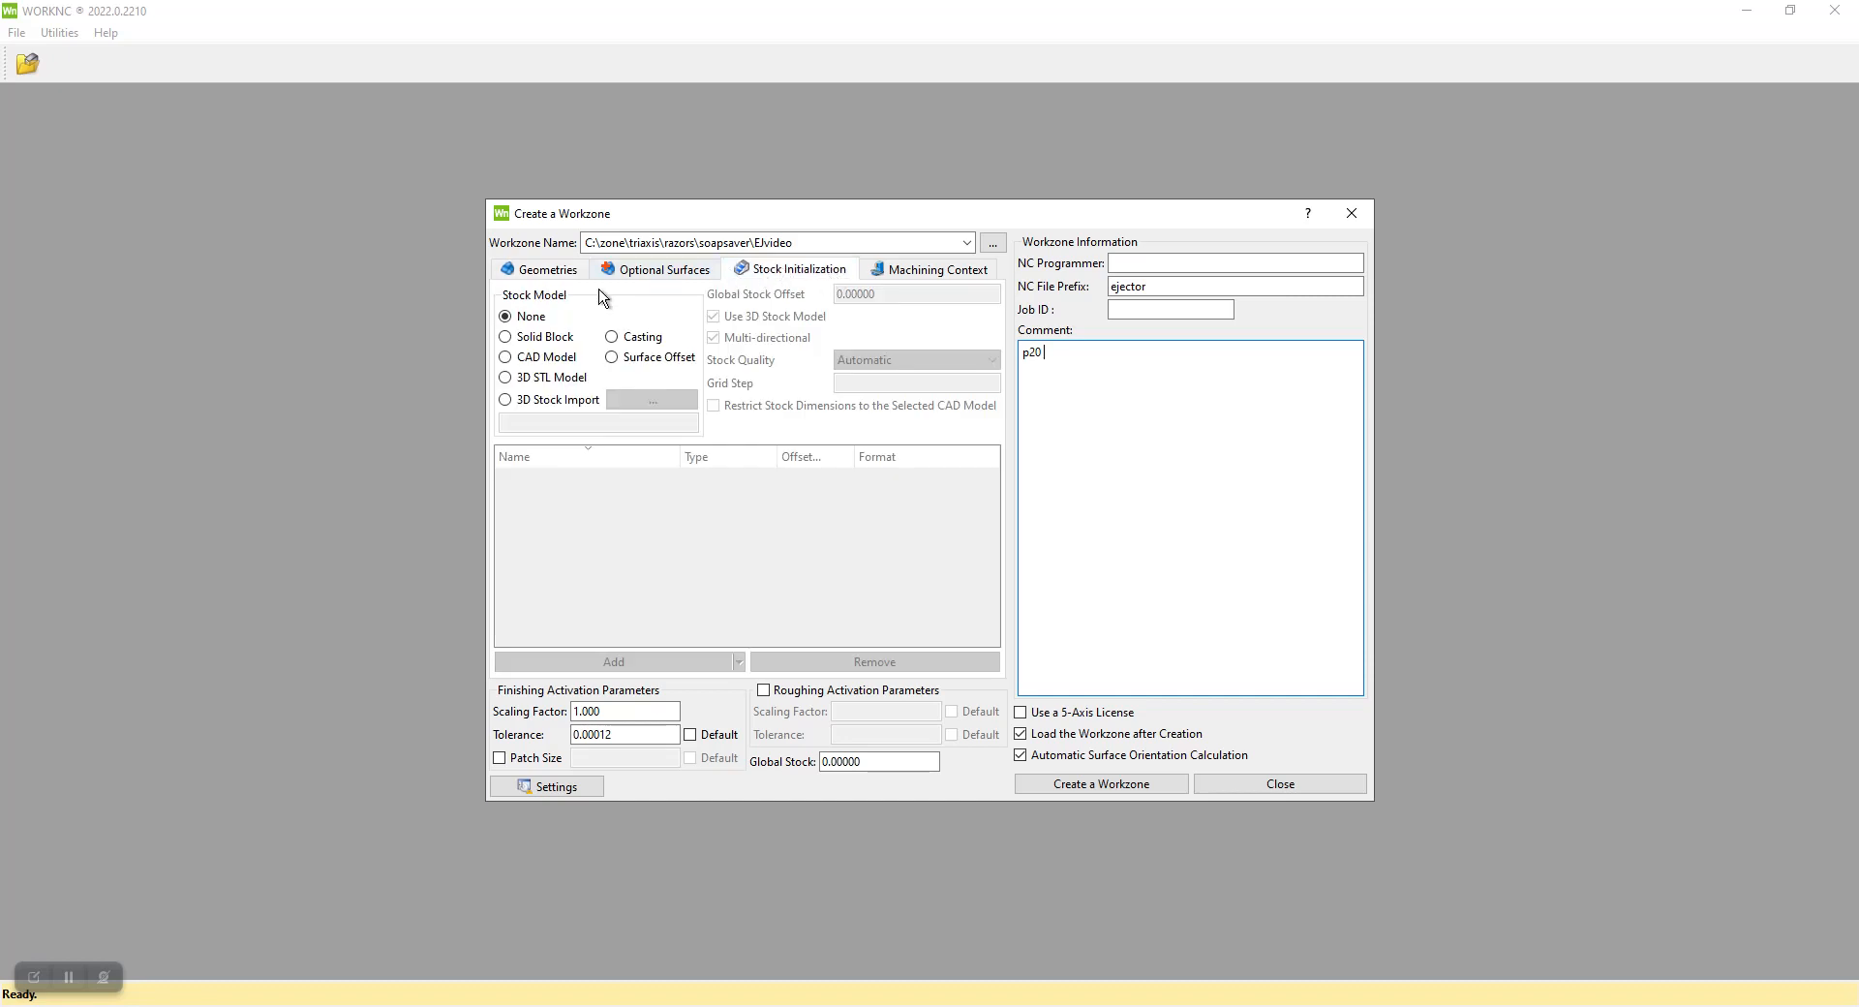
left_click(527, 341)
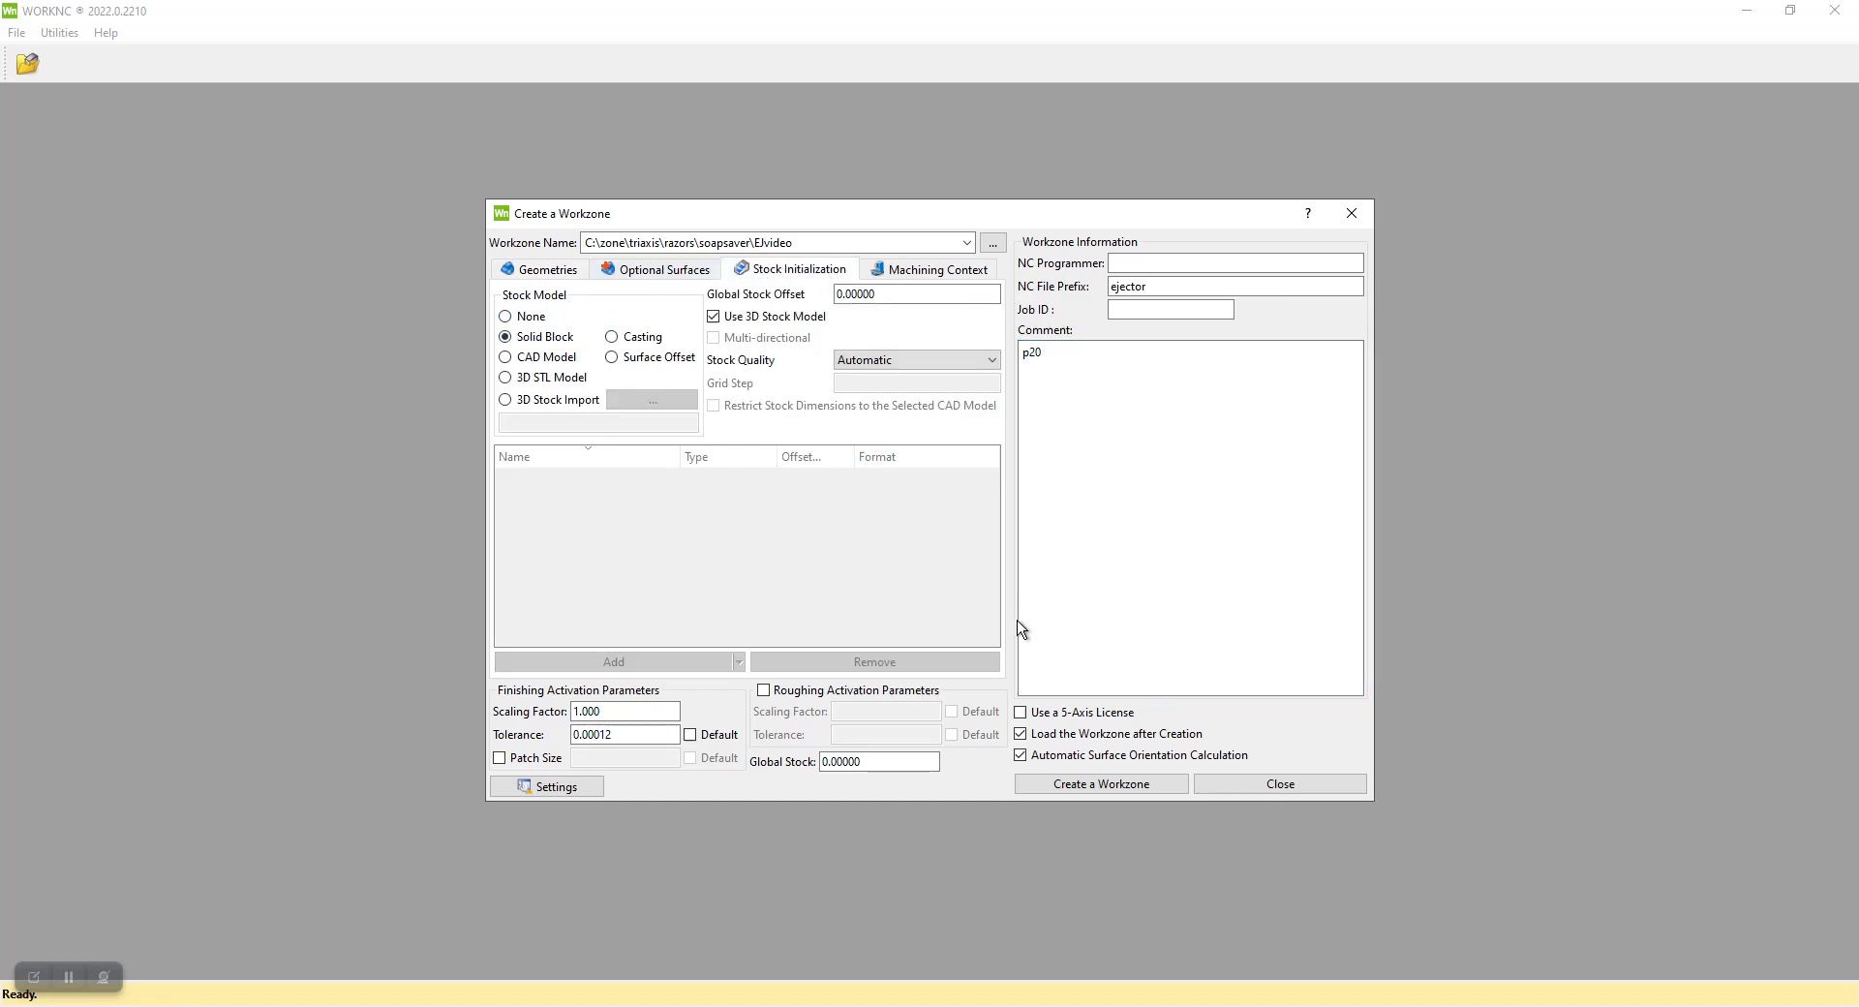
left_click(1073, 786)
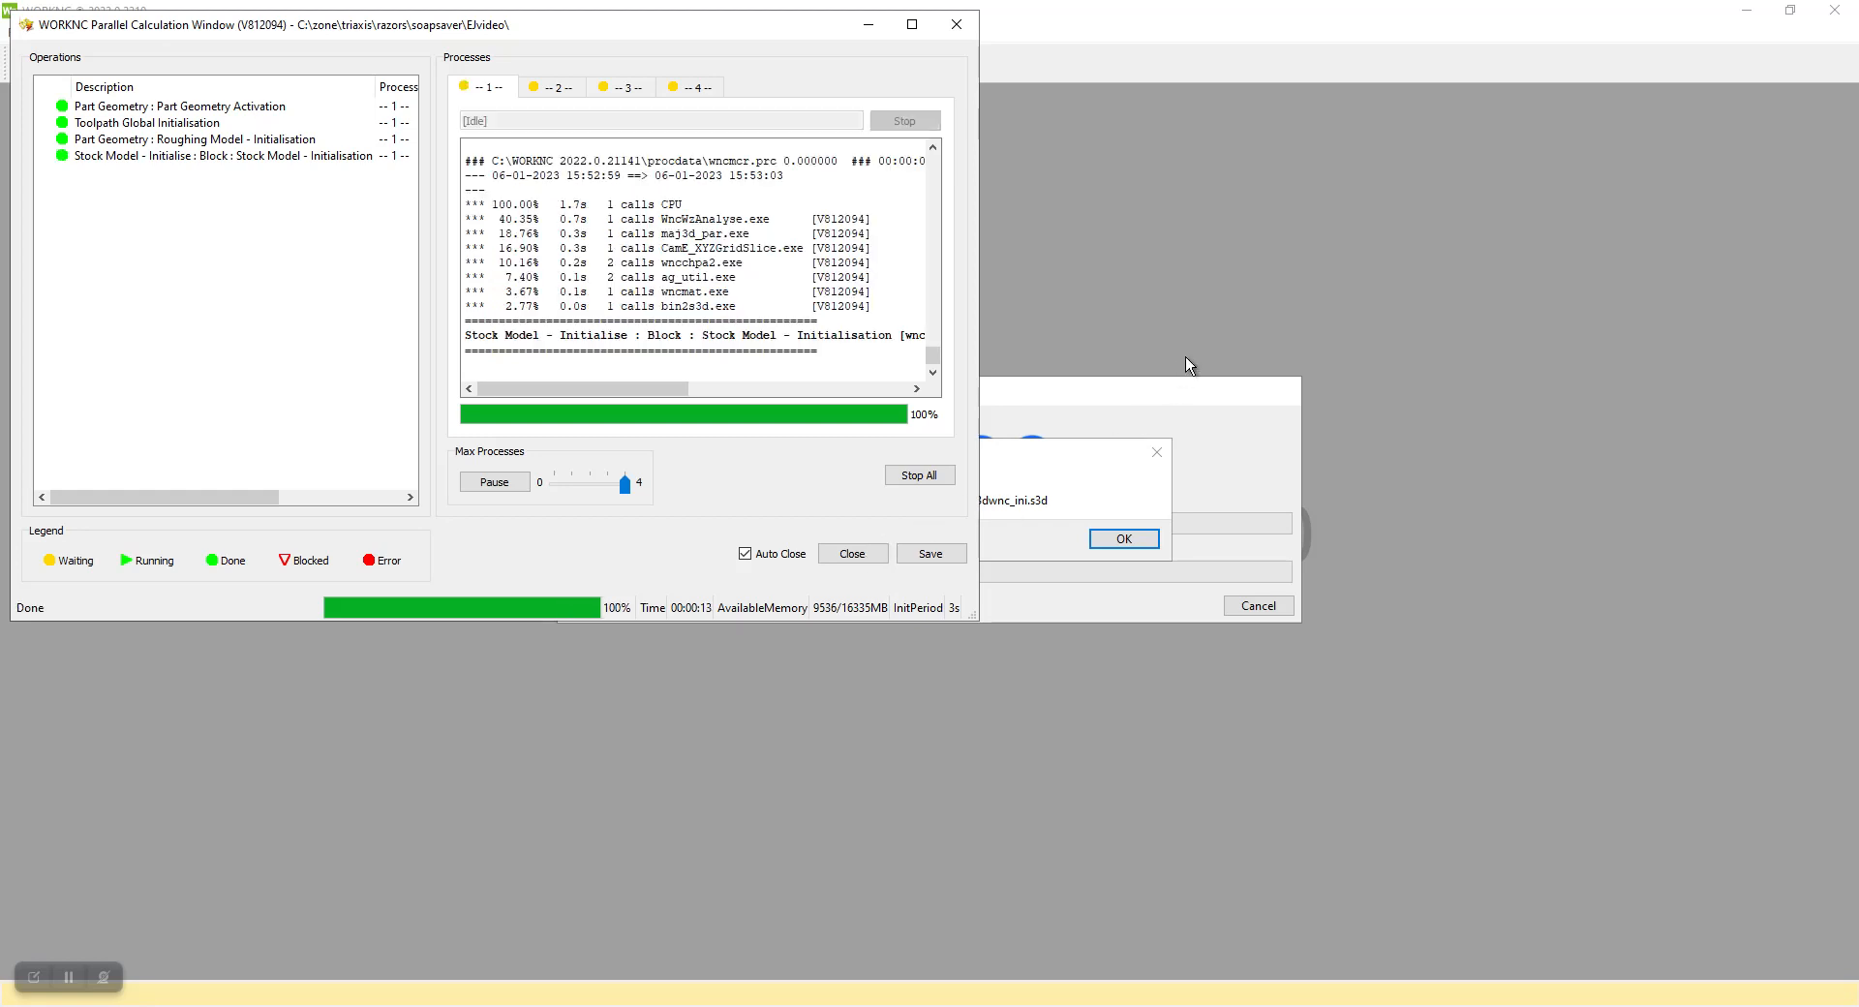
left_click(1121, 540)
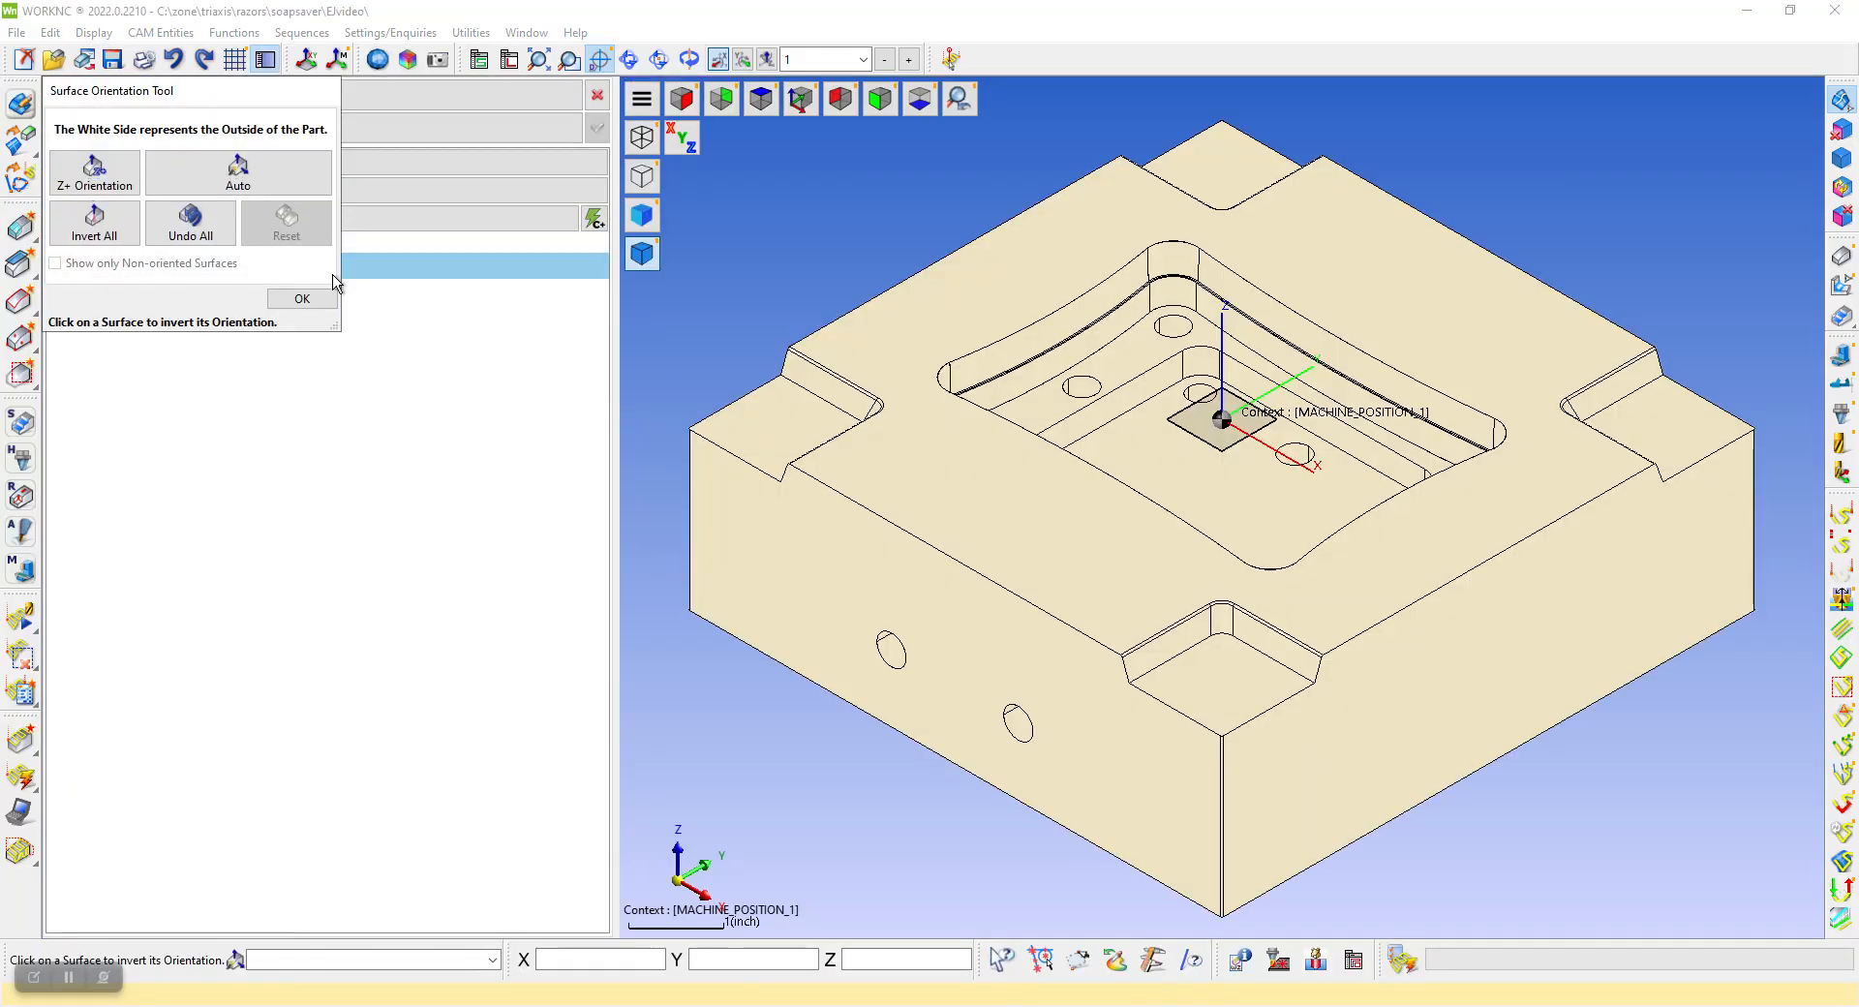
left_click(303, 300)
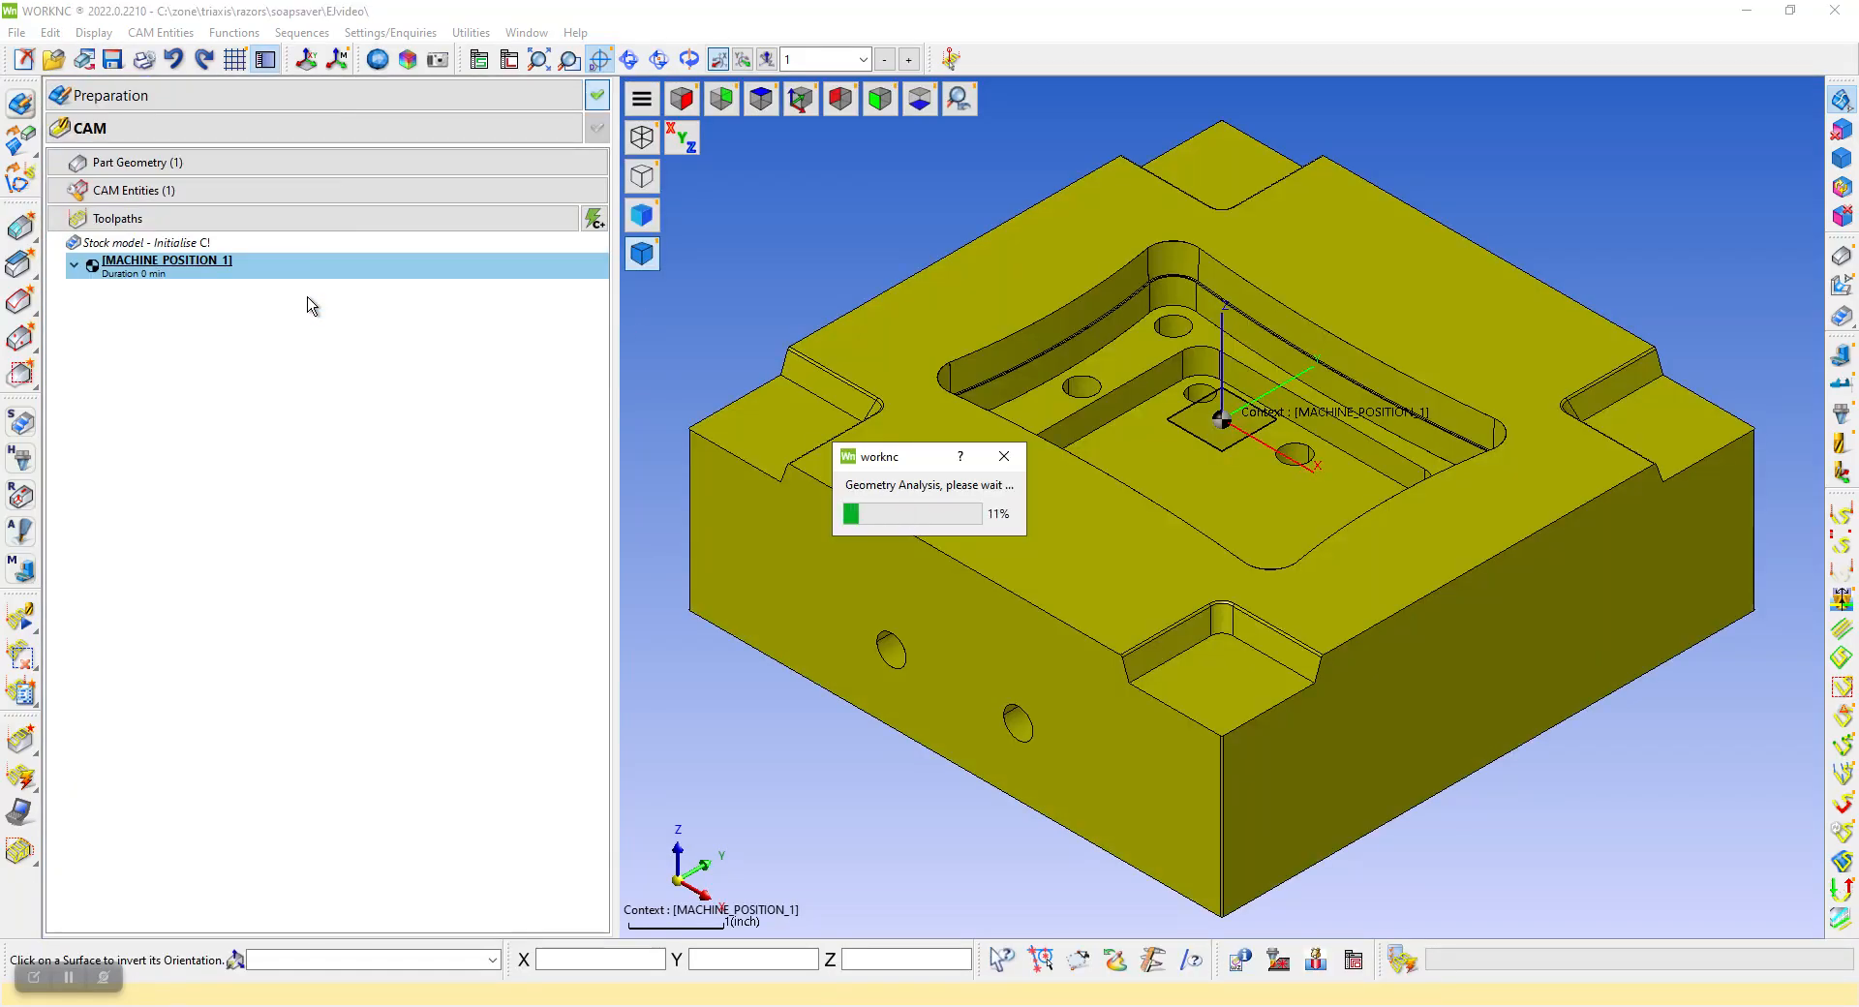
Examine the block's underside holes and its pocket side, and expand the part geometry and CAM entities lists
left_click(761, 100)
mouse_move(1061, 620)
middle_mouse_down()
mouse_move(1158, 507)
mouse_move(1134, 461)
mouse_move(1099, 451)
mouse_move(1137, 423)
mouse_move(963, 569)
mouse_move(1062, 552)
mouse_move(678, 431)
mouse_move(1062, 365)
mouse_move(1337, 378)
mouse_move(1282, 398)
mouse_move(1071, 598)
middle_mouse_up()
scroll(1121, 620, "up", 2)
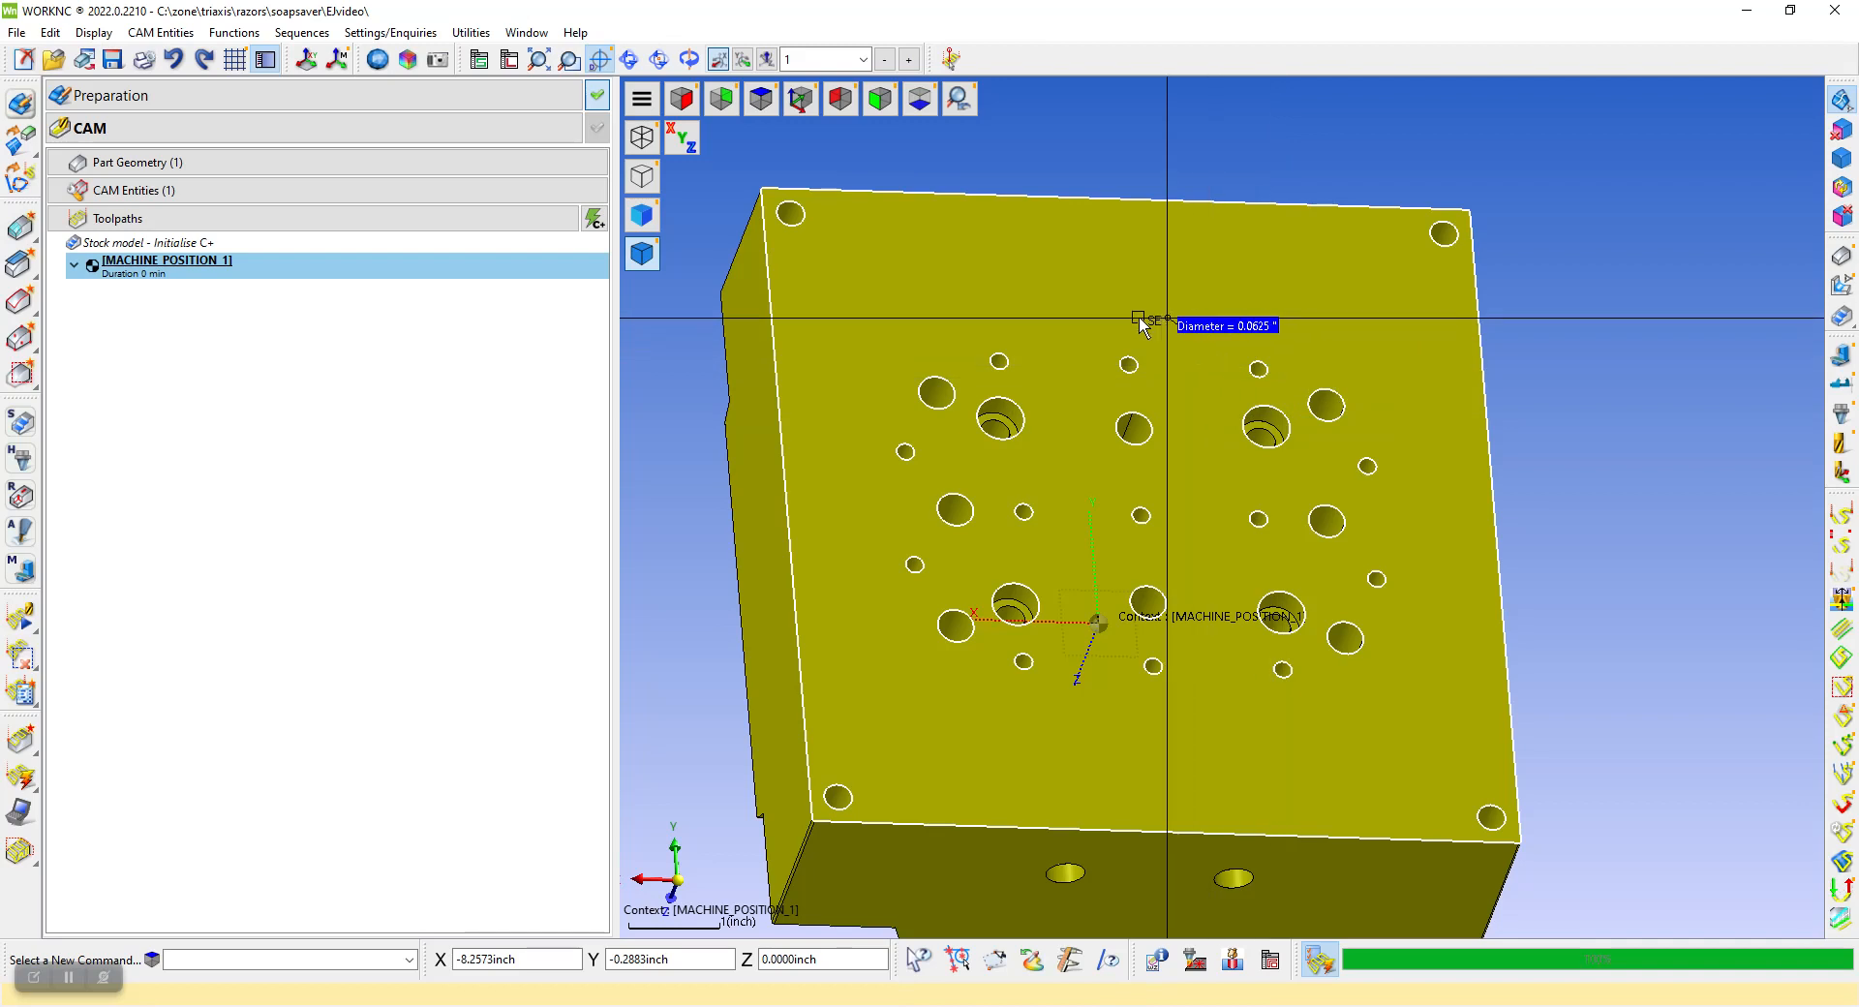
middle_click_drag(997, 420, 1123, 530)
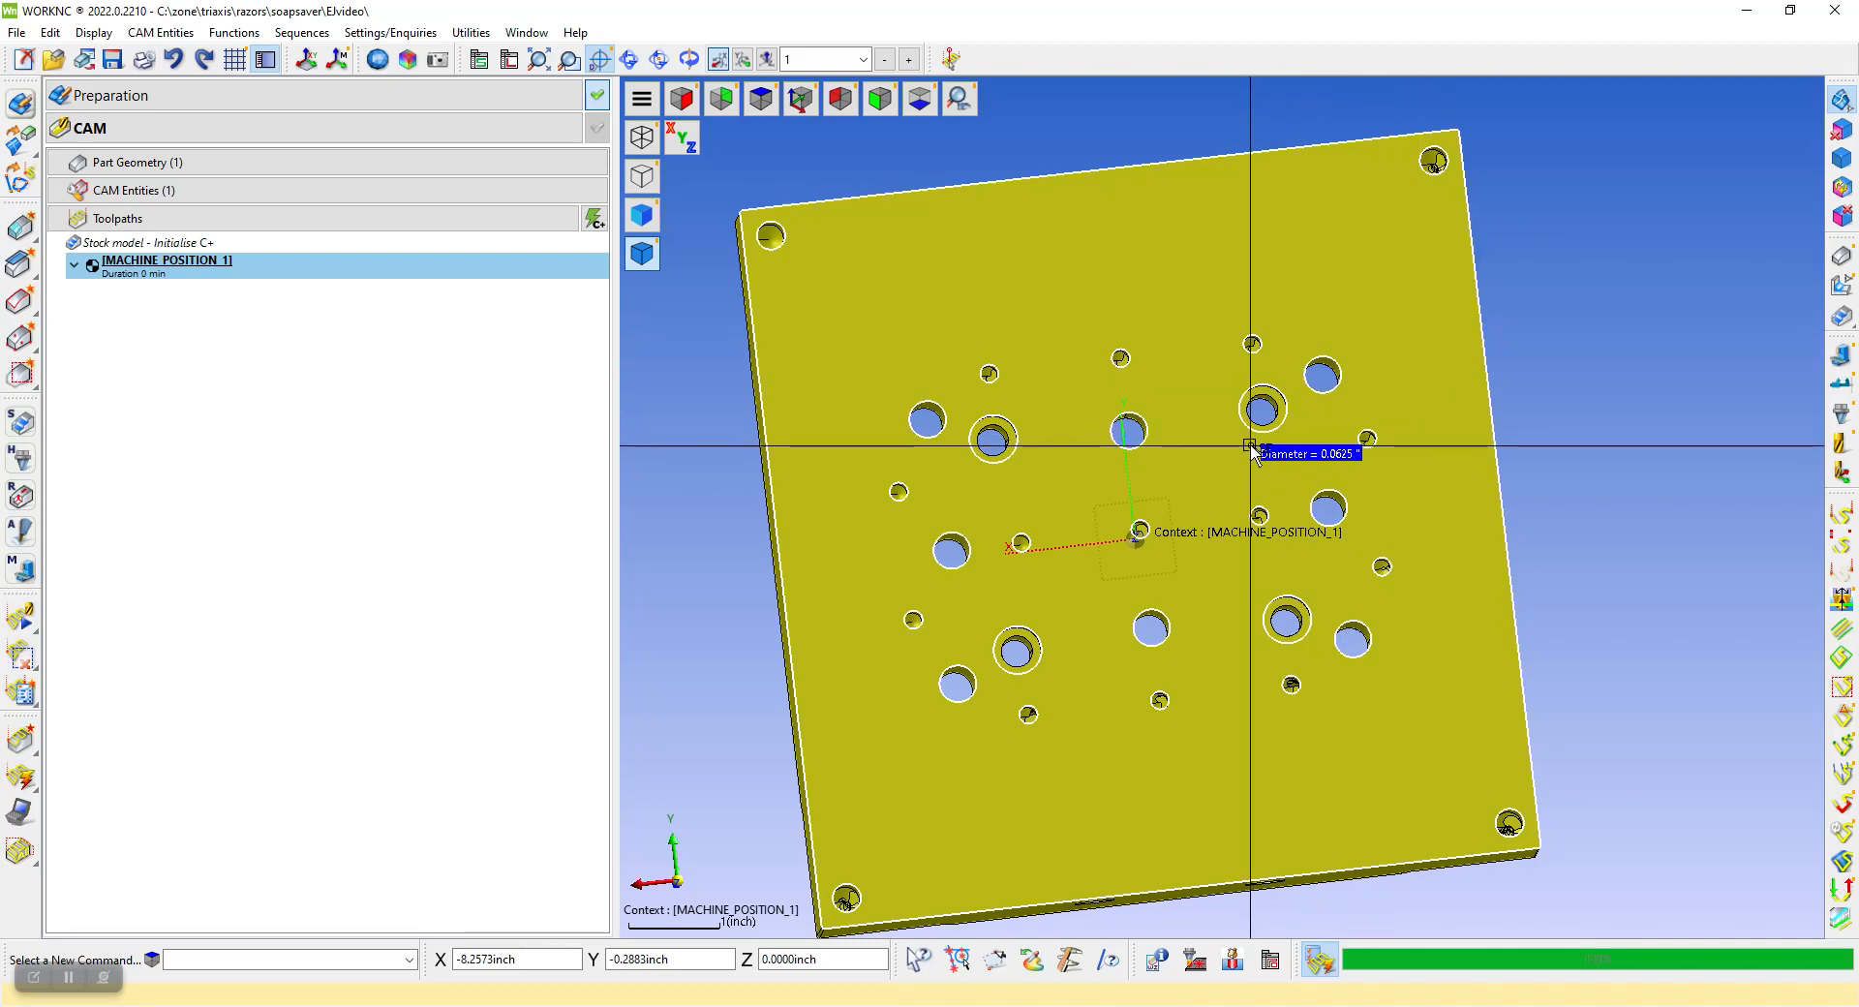
left_click(763, 100)
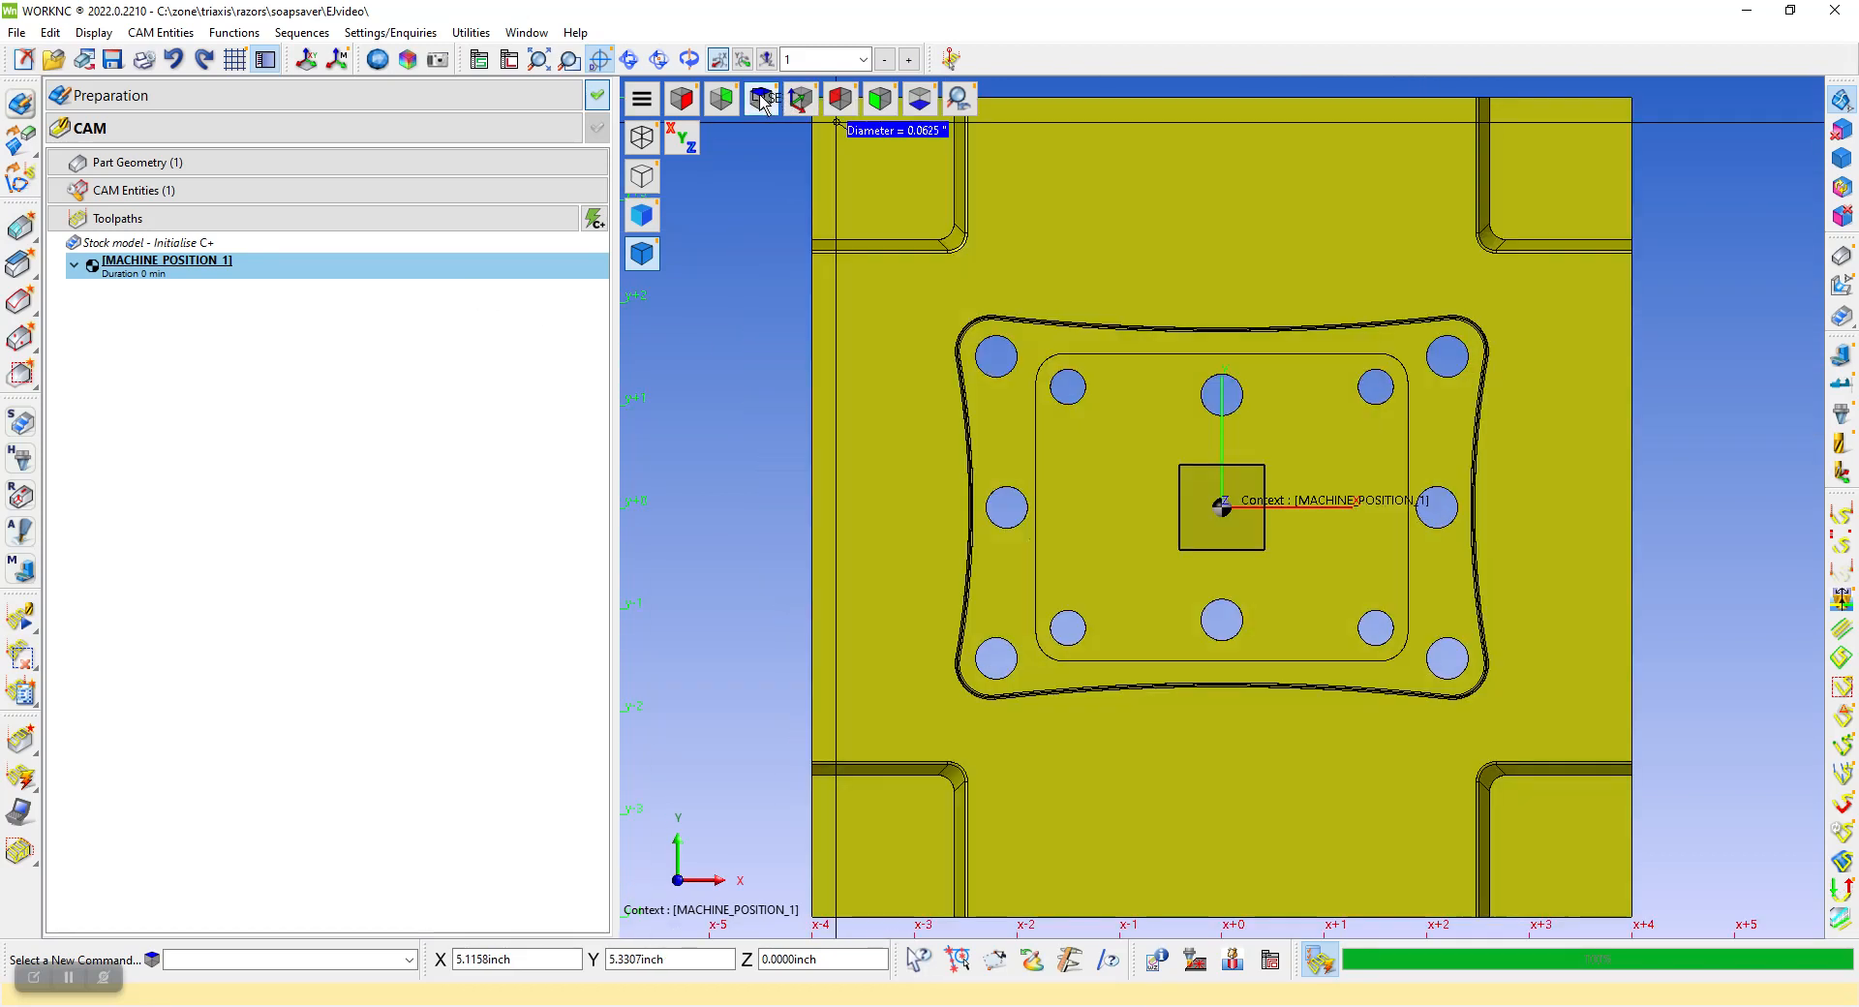
middle_click_drag(1380, 505, 975, 360)
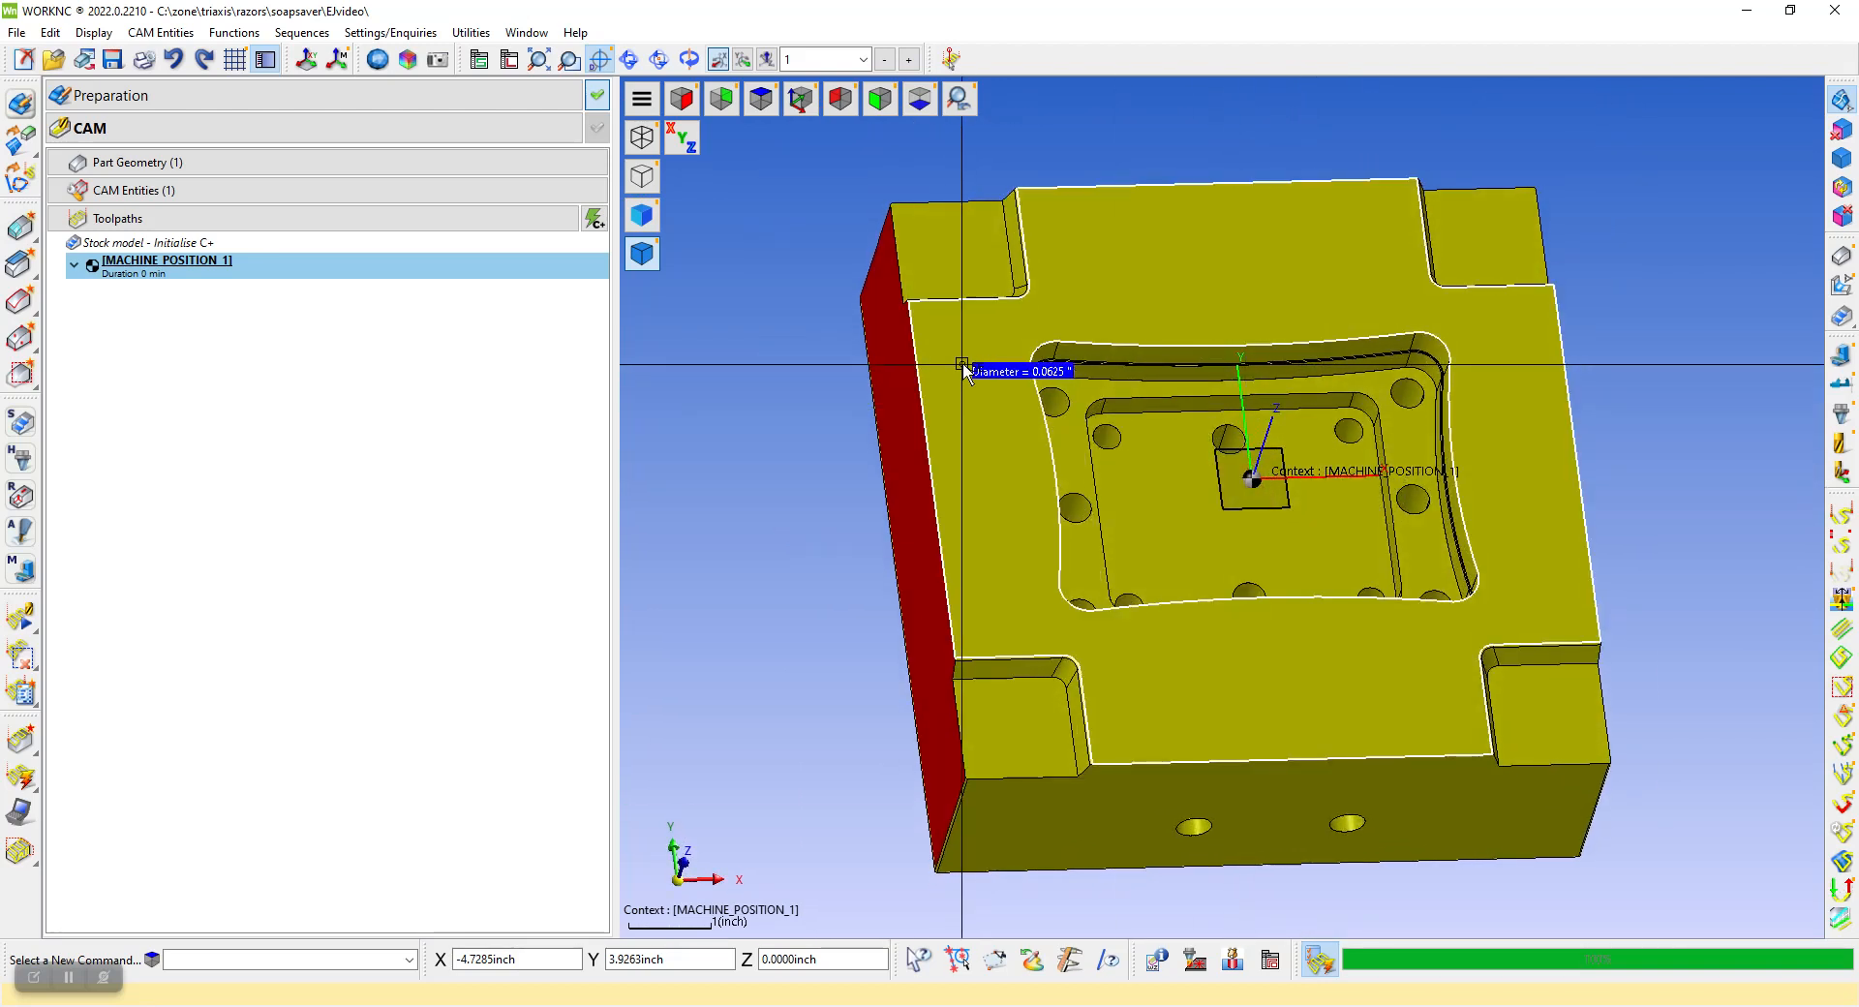
left_click(114, 191)
left_click(118, 163)
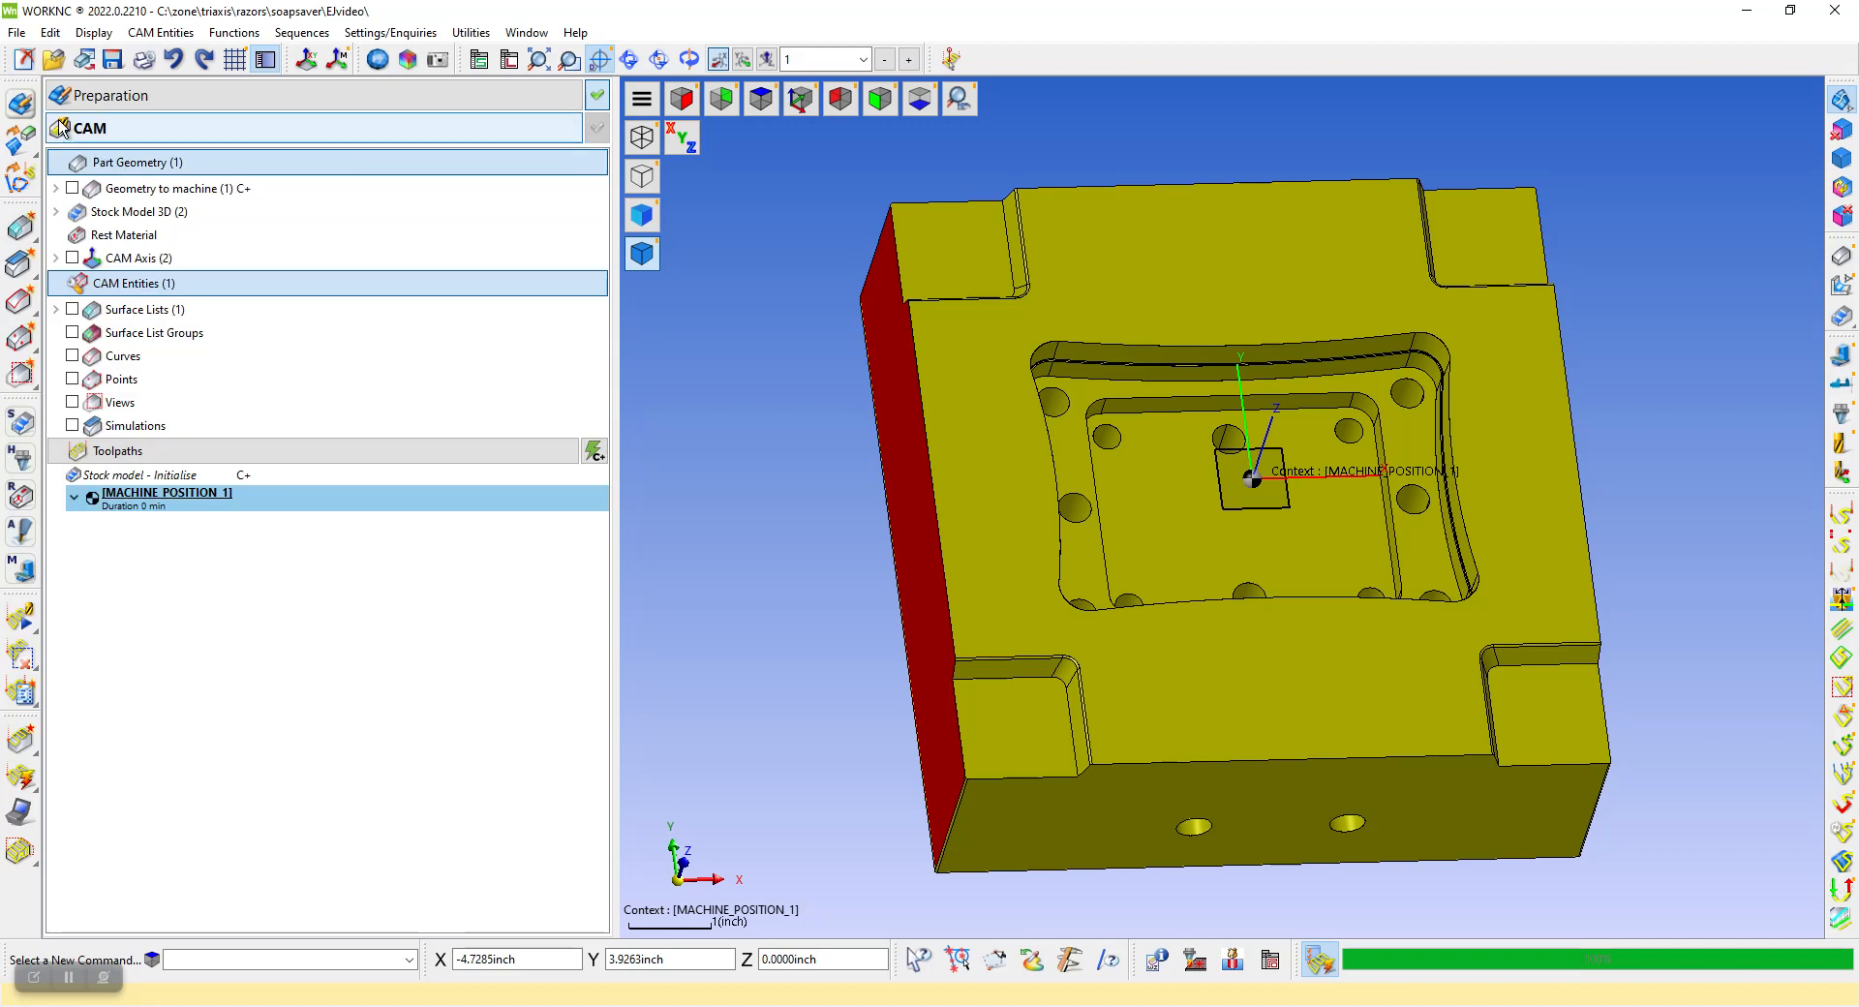
Start a mold-function Bounding Box around the entire ejector block in Preparation mode
left_click(21, 103)
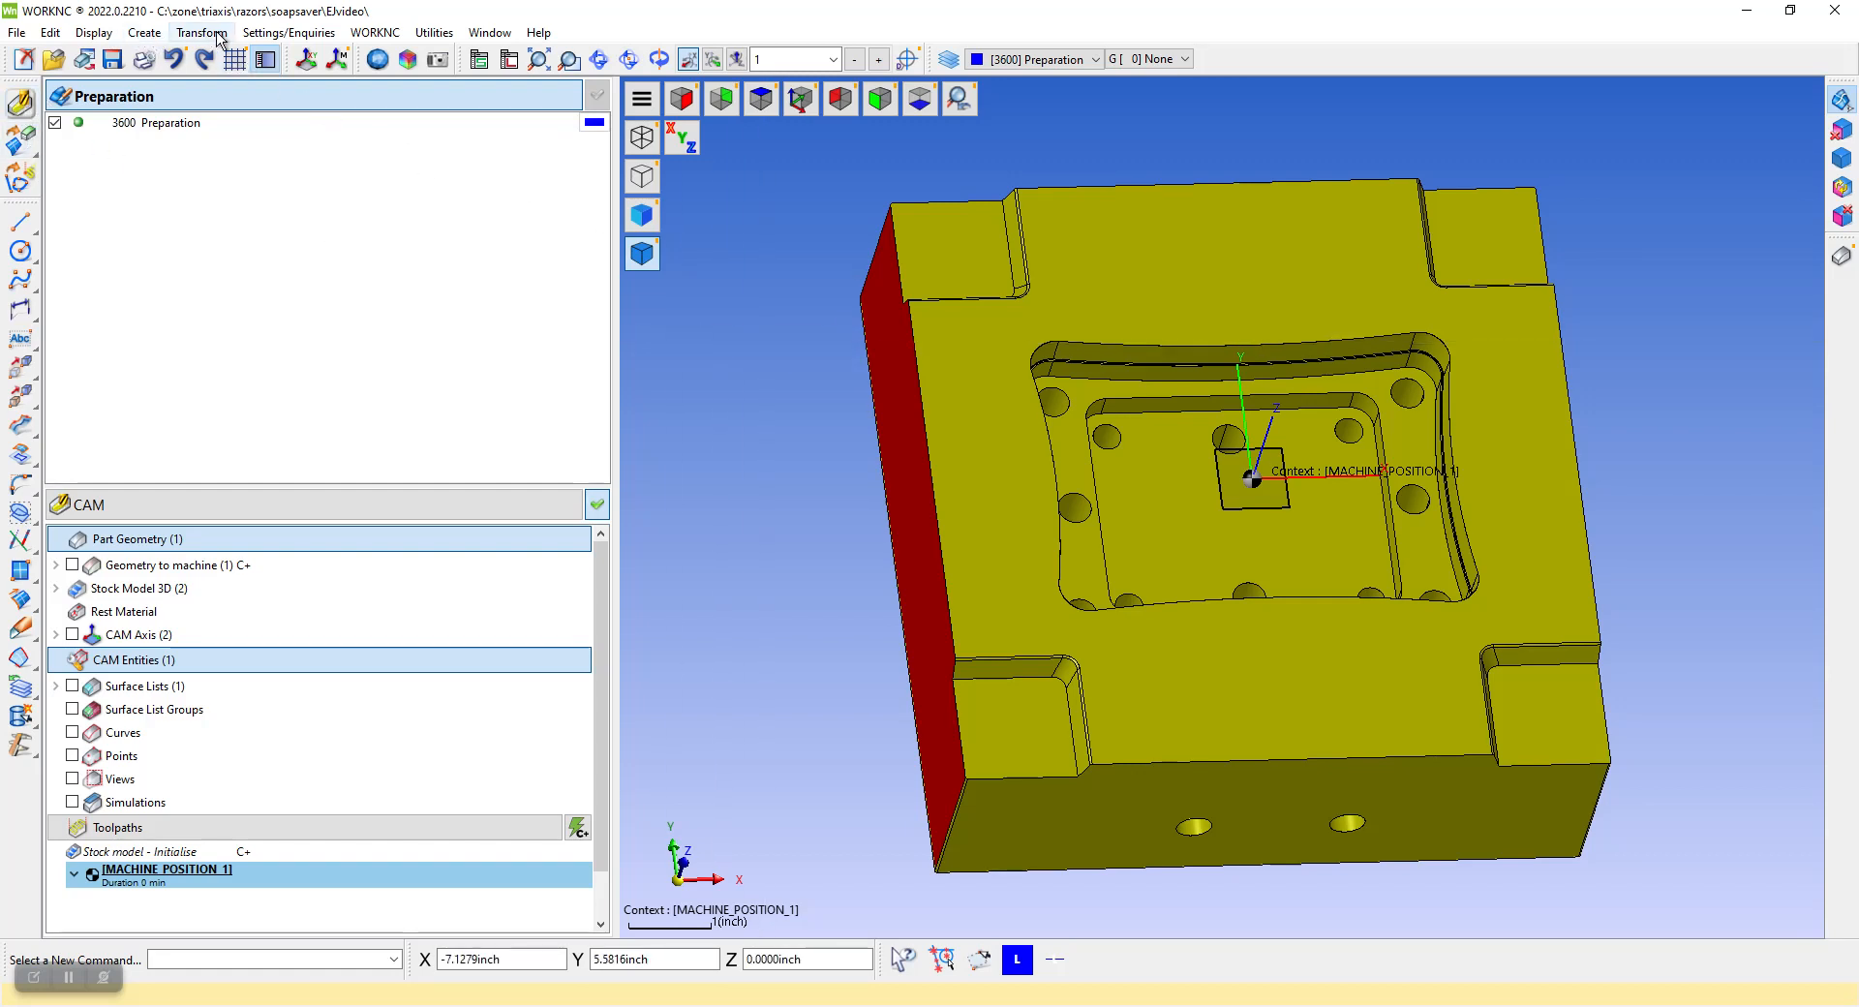
left_click(145, 32)
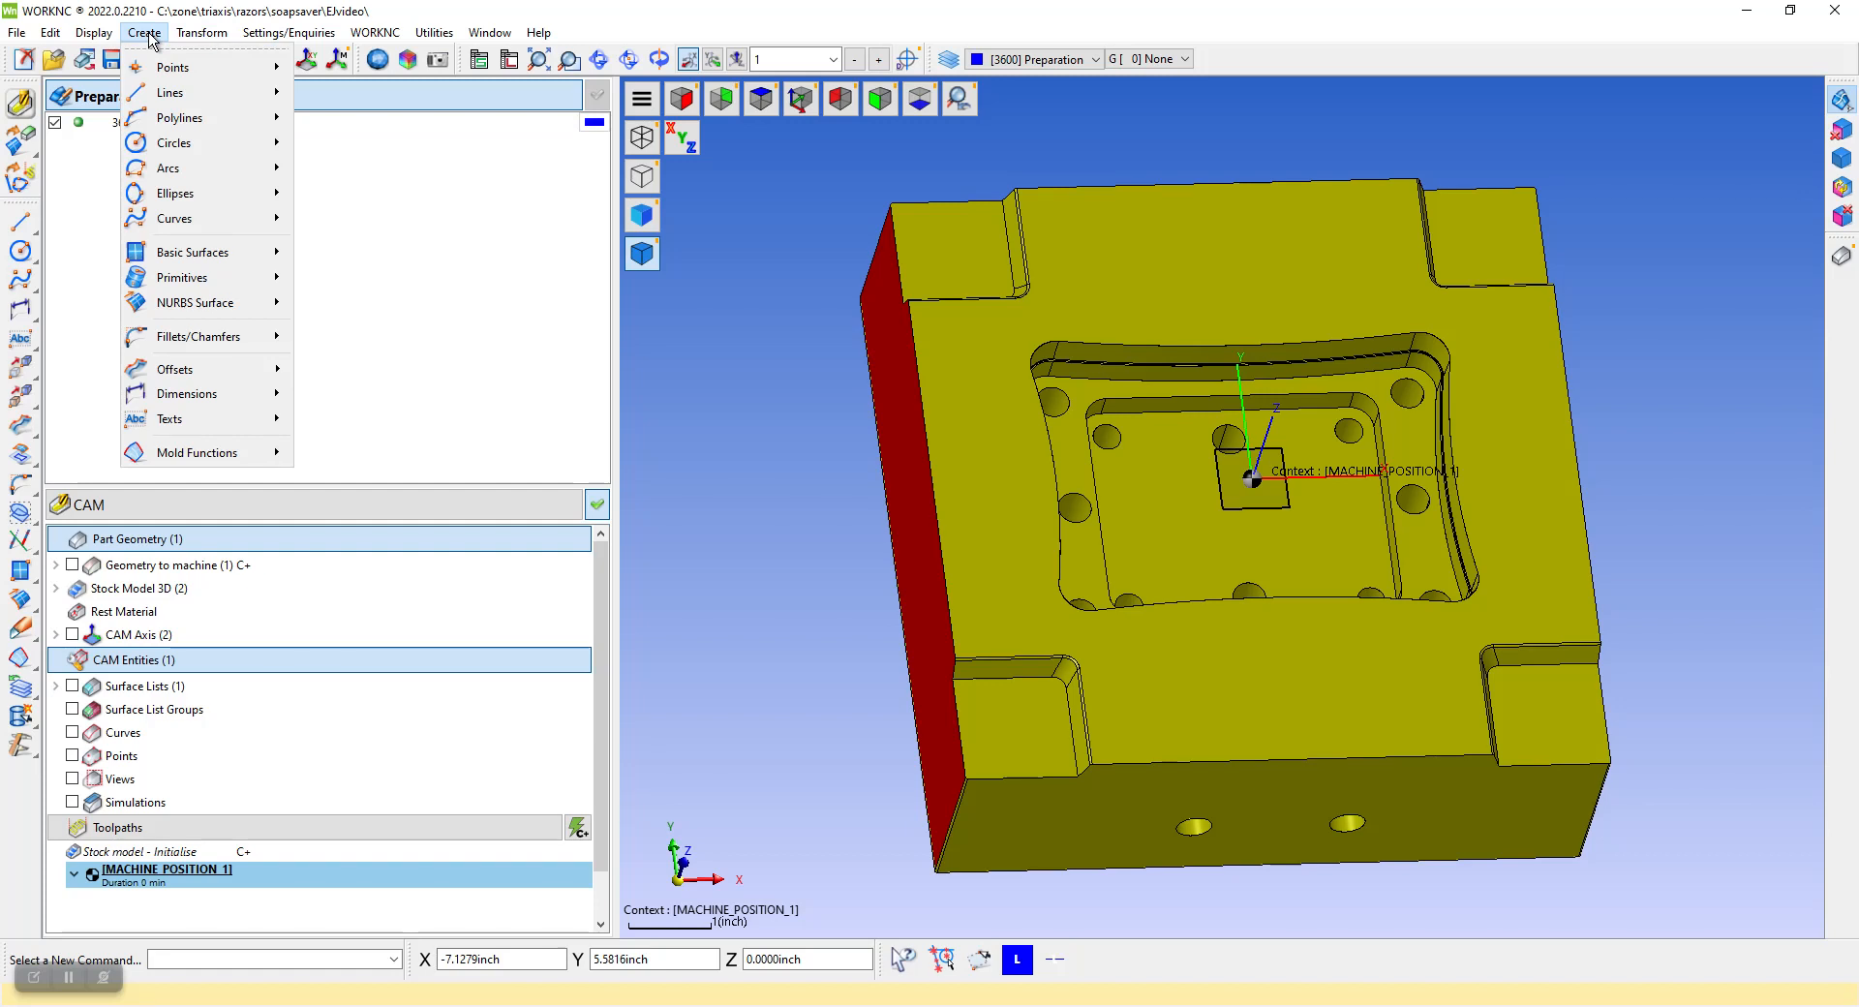
mouse_move(230, 459)
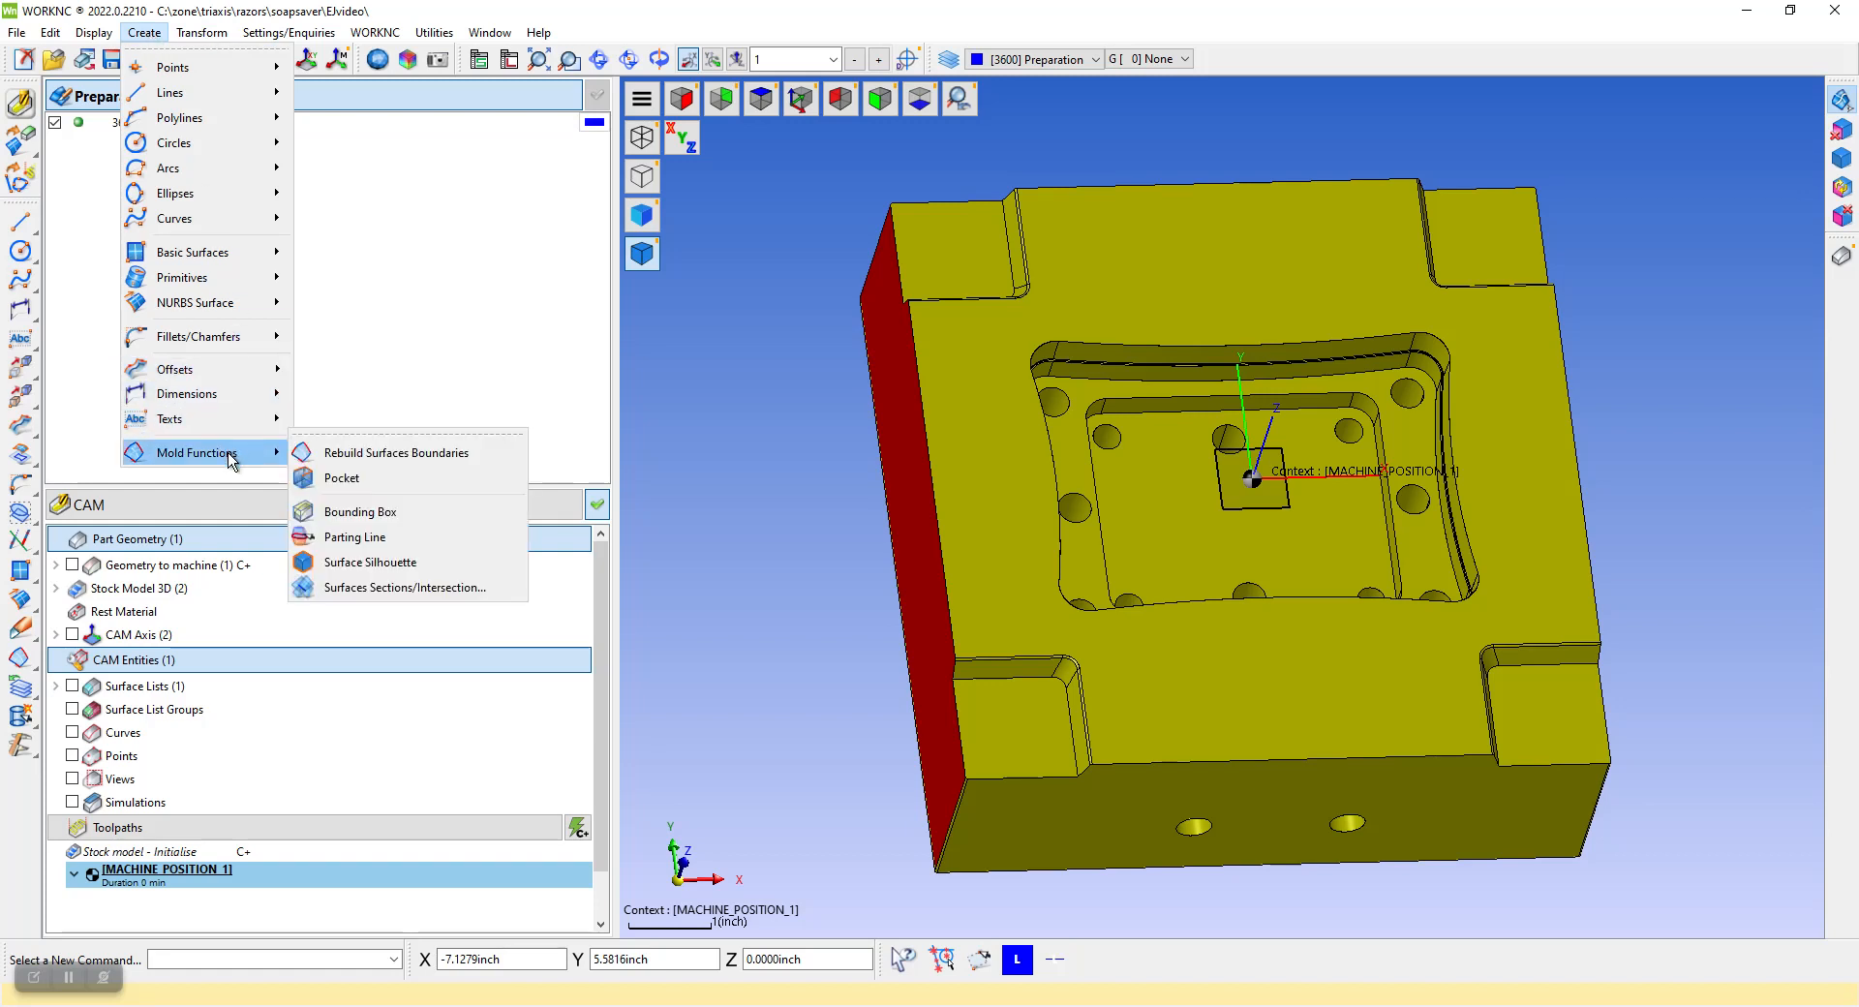
left_click(352, 519)
scroll(842, 435, "down", 2)
left_click_drag(758, 191, 1525, 830)
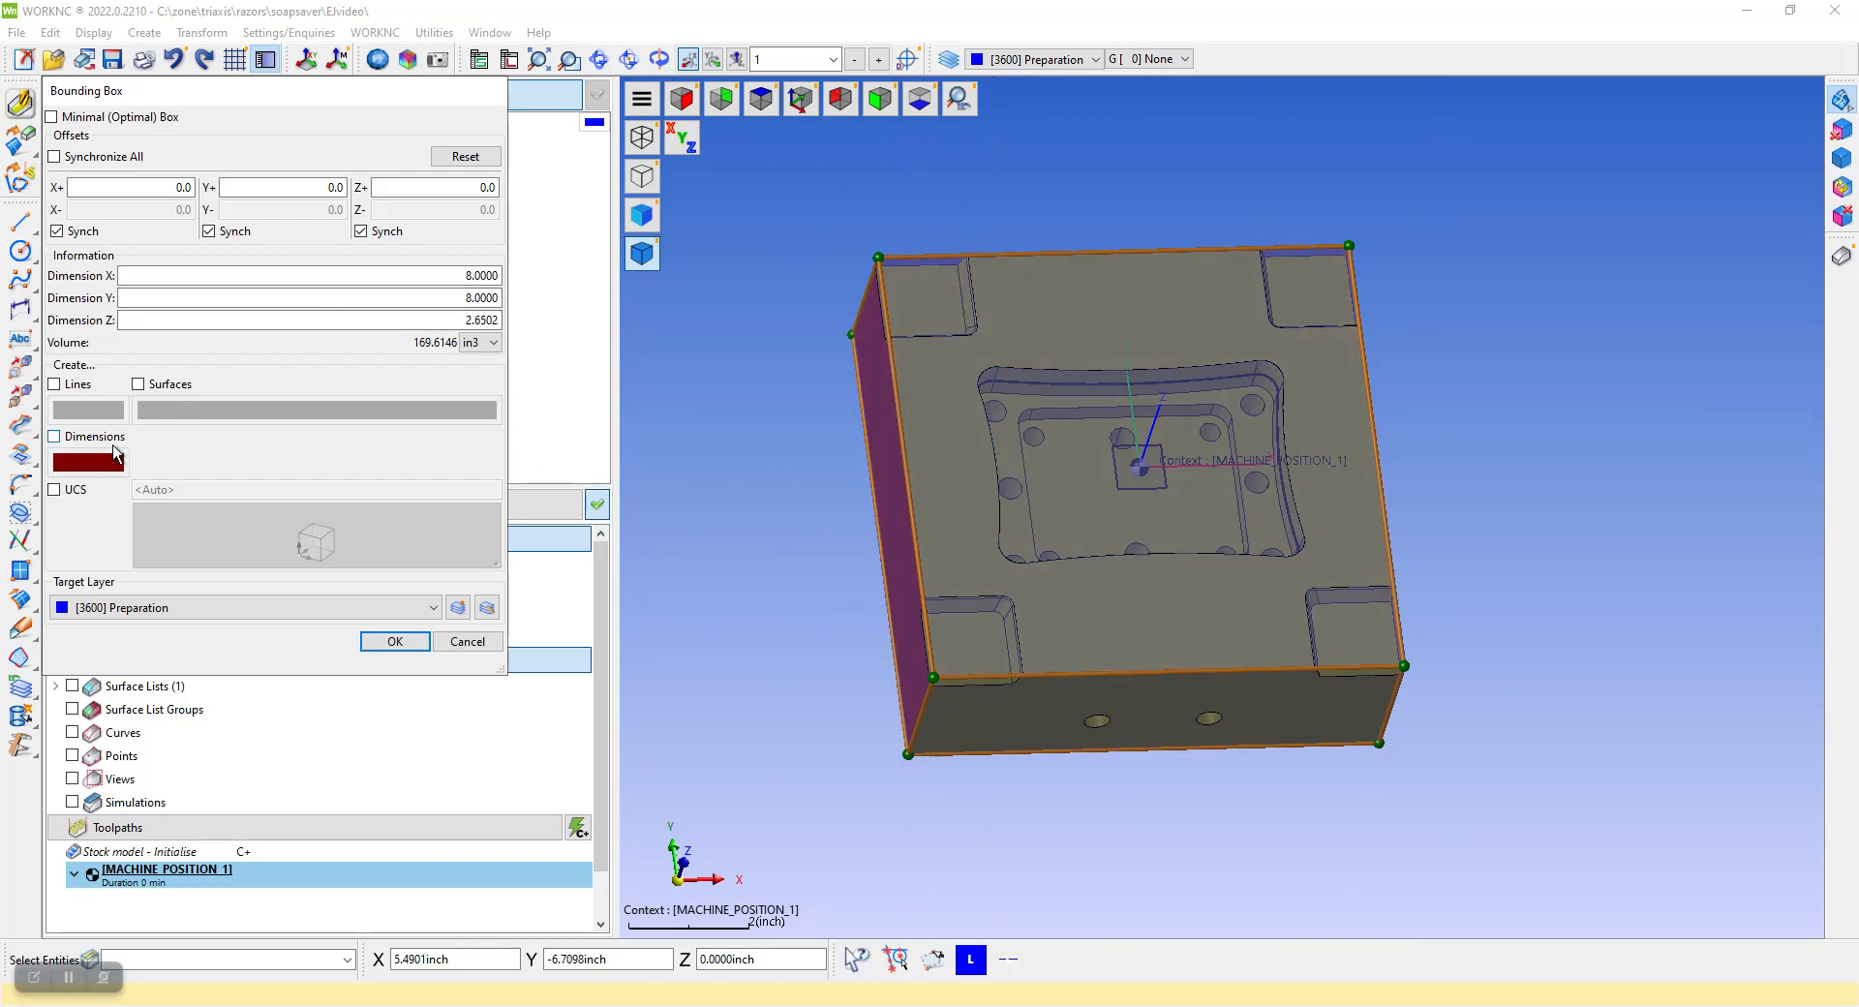
Have the bounding box create a UCS at the centre of its bottom face, and confirm the box
left_click(54, 490)
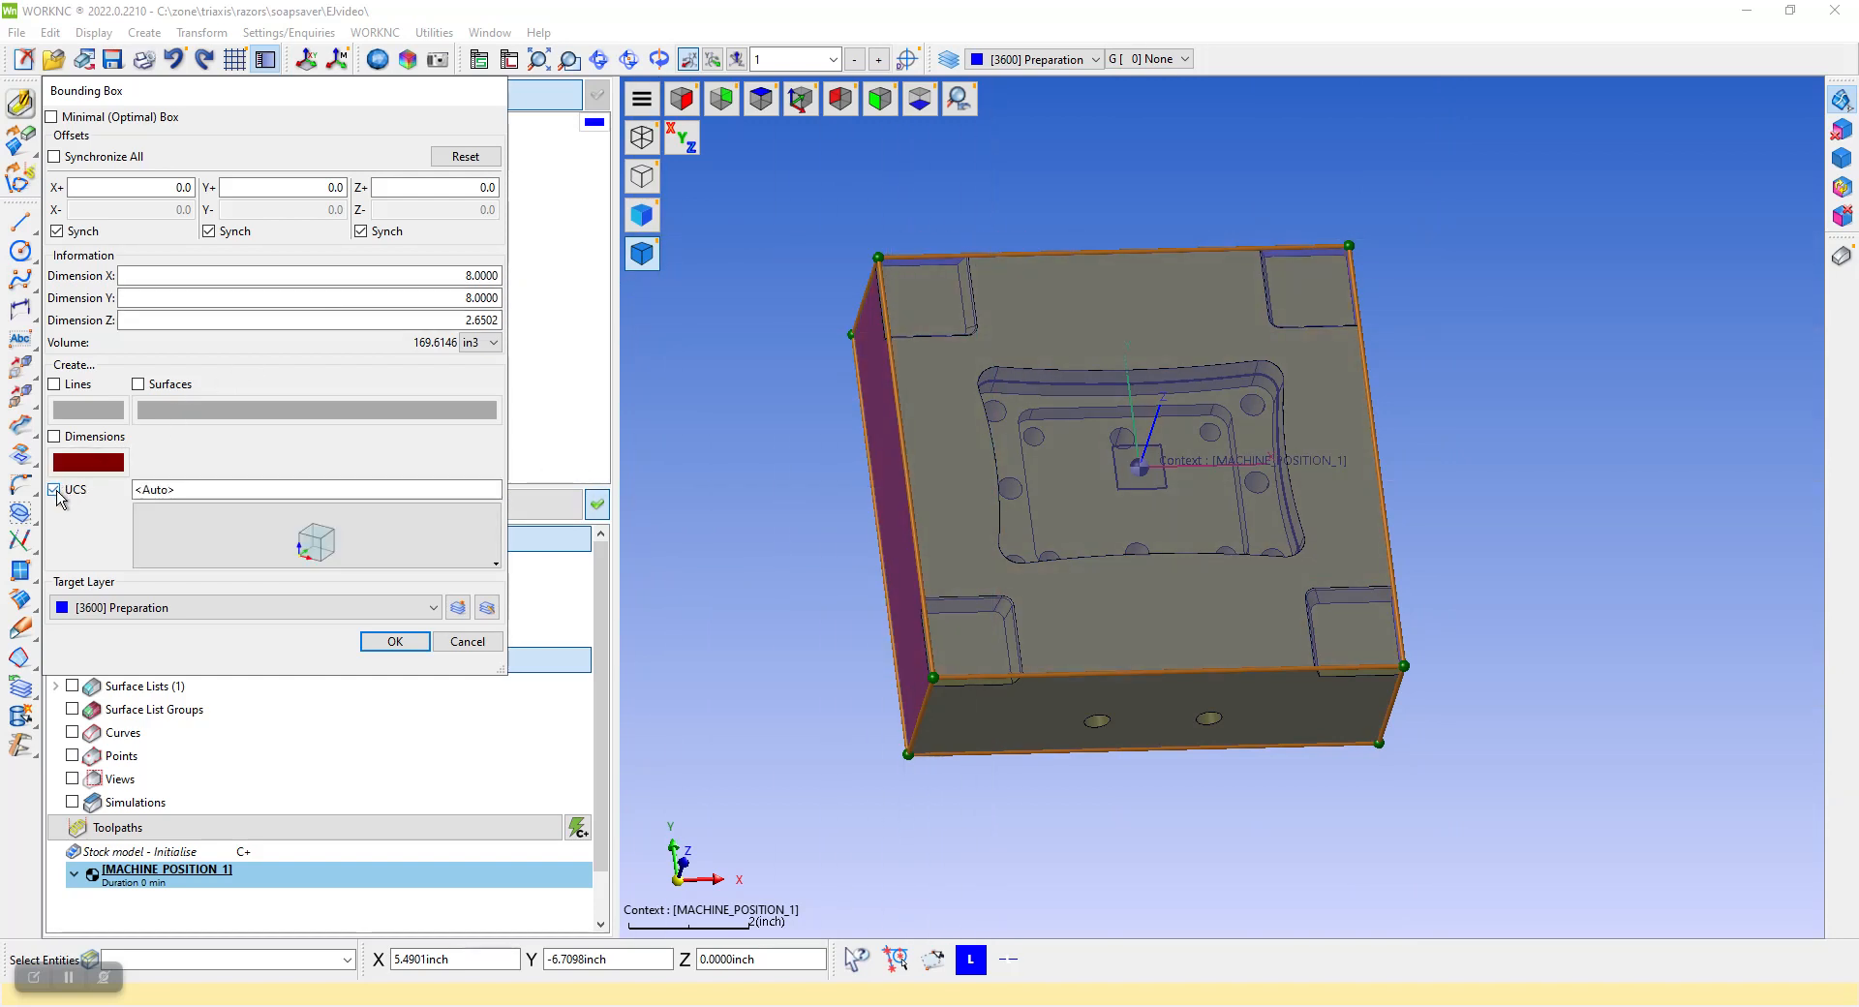
left_click(259, 542)
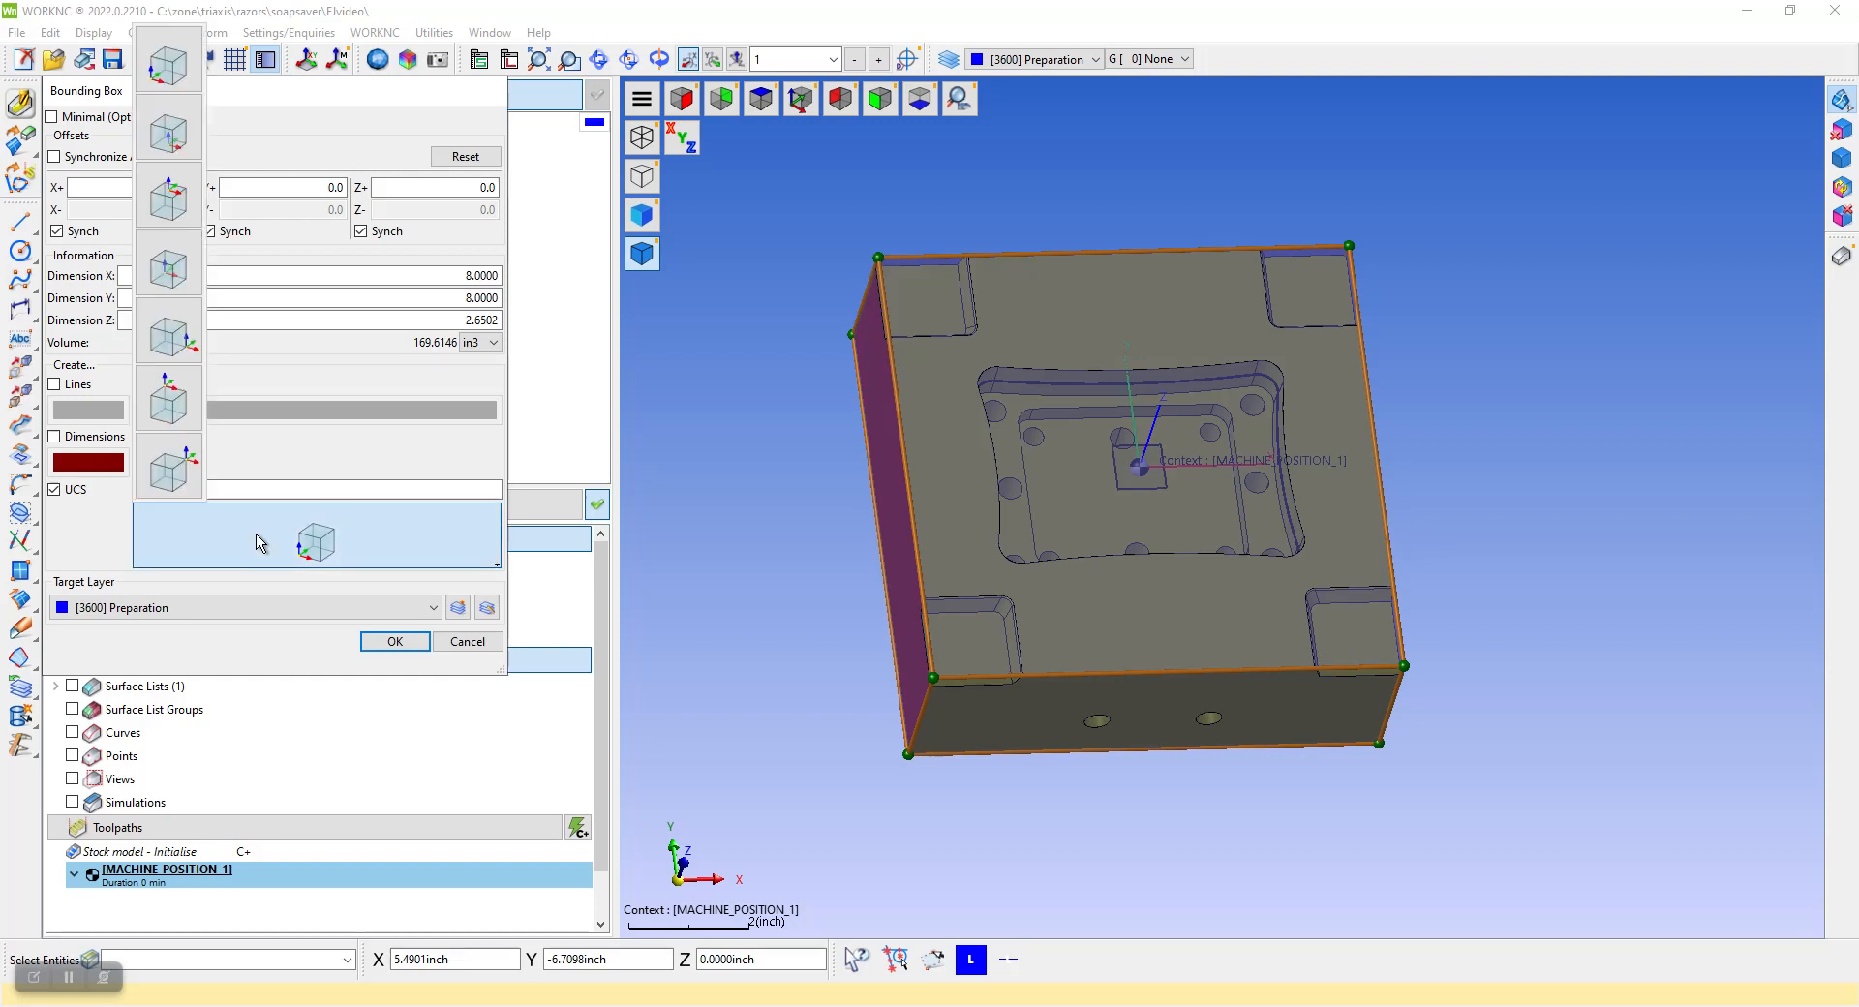
left_click(174, 144)
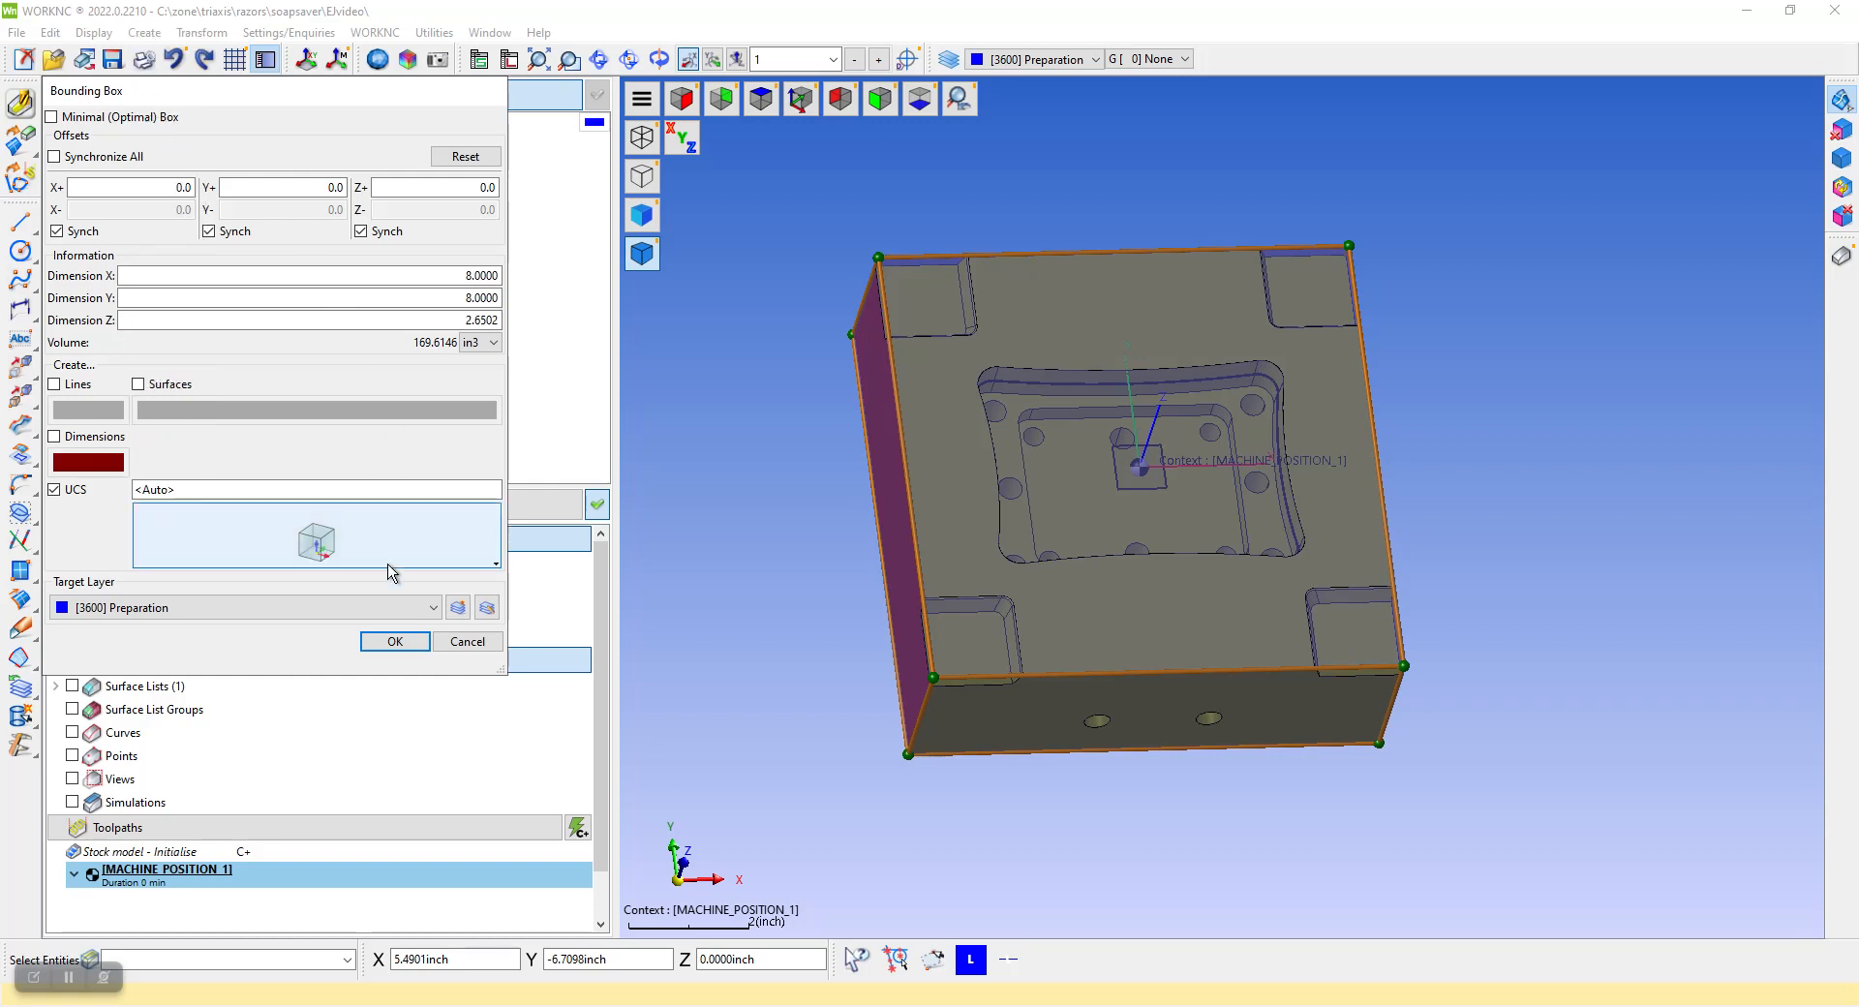
left_click(397, 642)
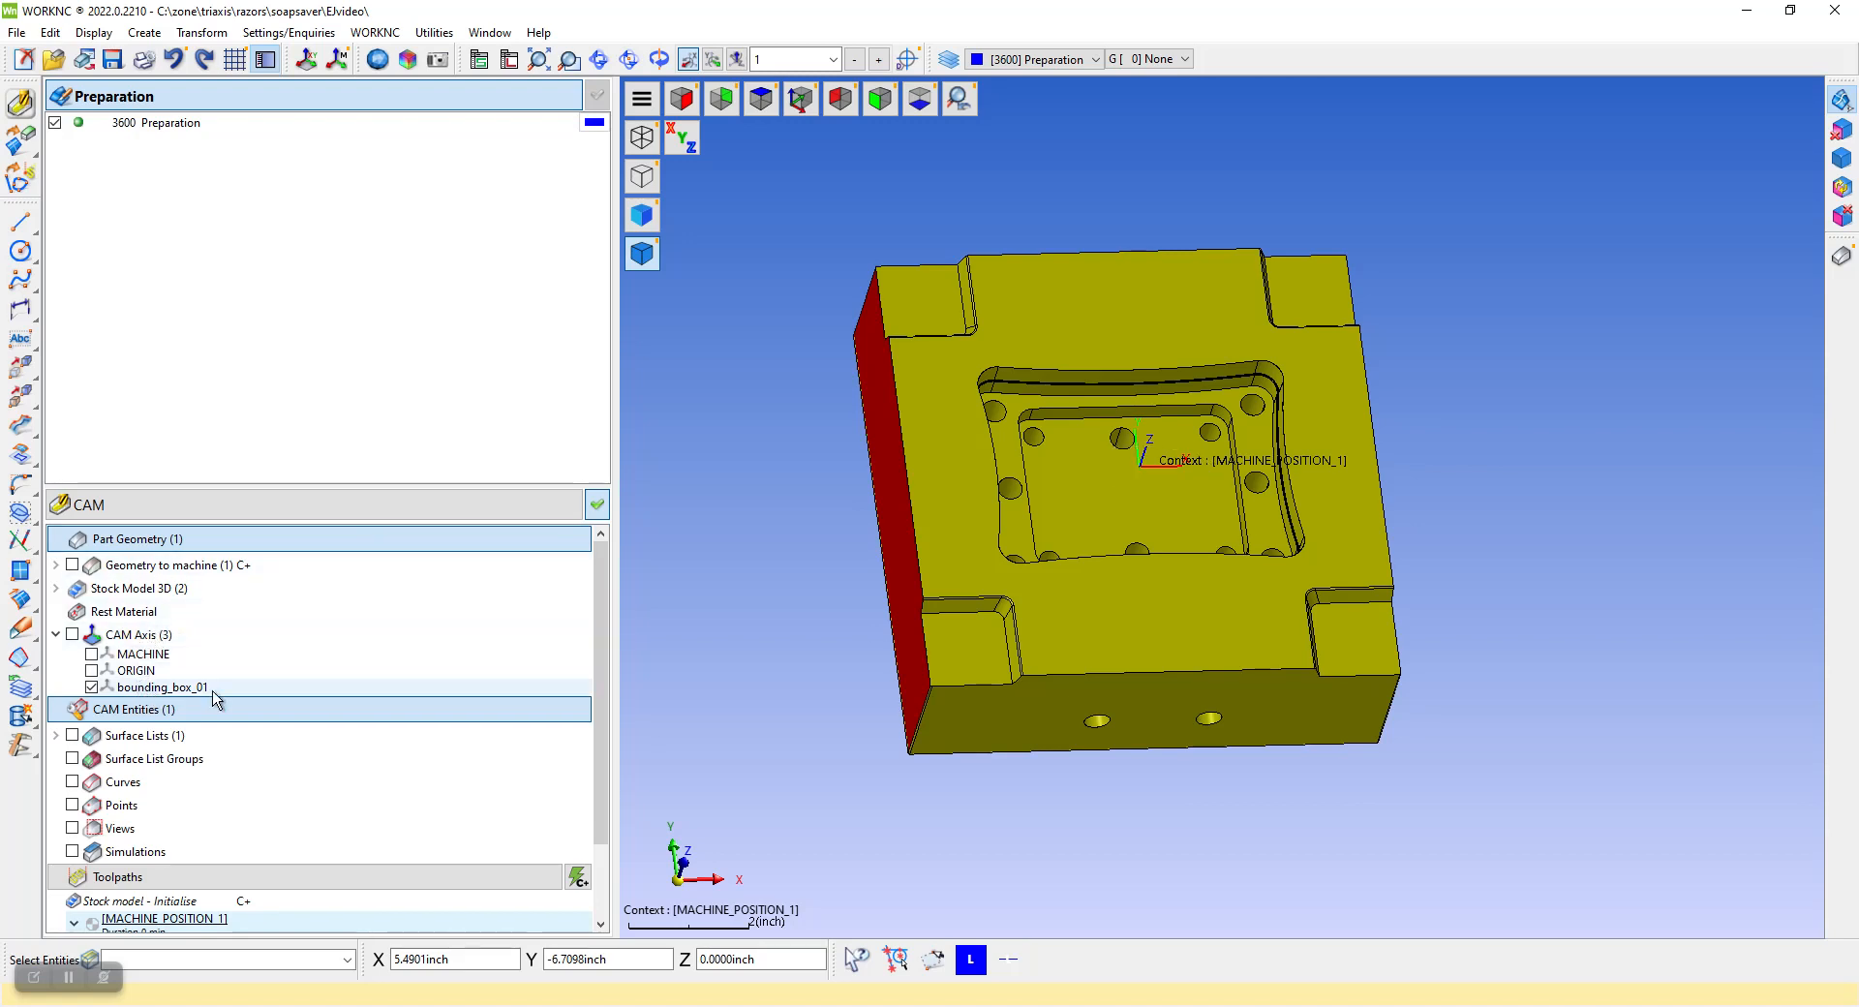
Modify the bounding_box_01 axis on the block's underside by inverting its Z direction
middle_click_drag(775, 469, 1298, 386)
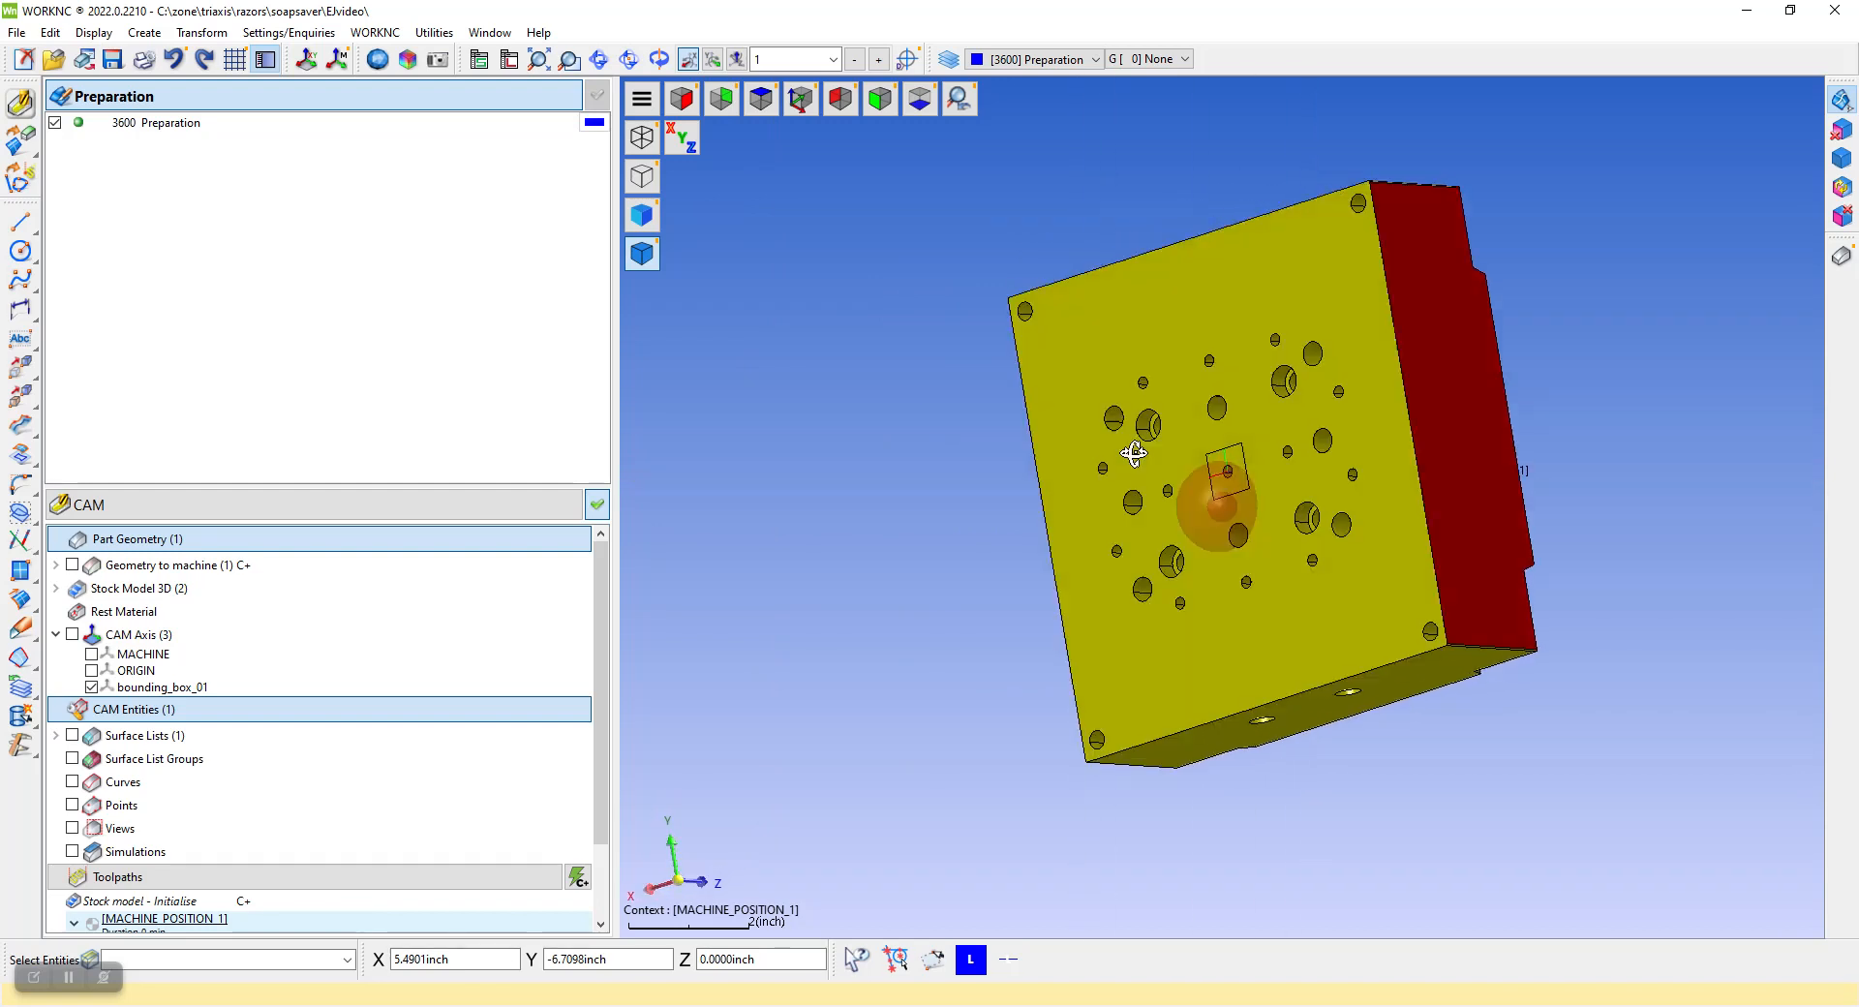
scroll(1228, 472, "up", 6)
mouse_move(1230, 479)
middle_mouse_down()
mouse_move(1182, 555)
mouse_move(1217, 465)
mouse_move(1230, 481)
middle_mouse_up()
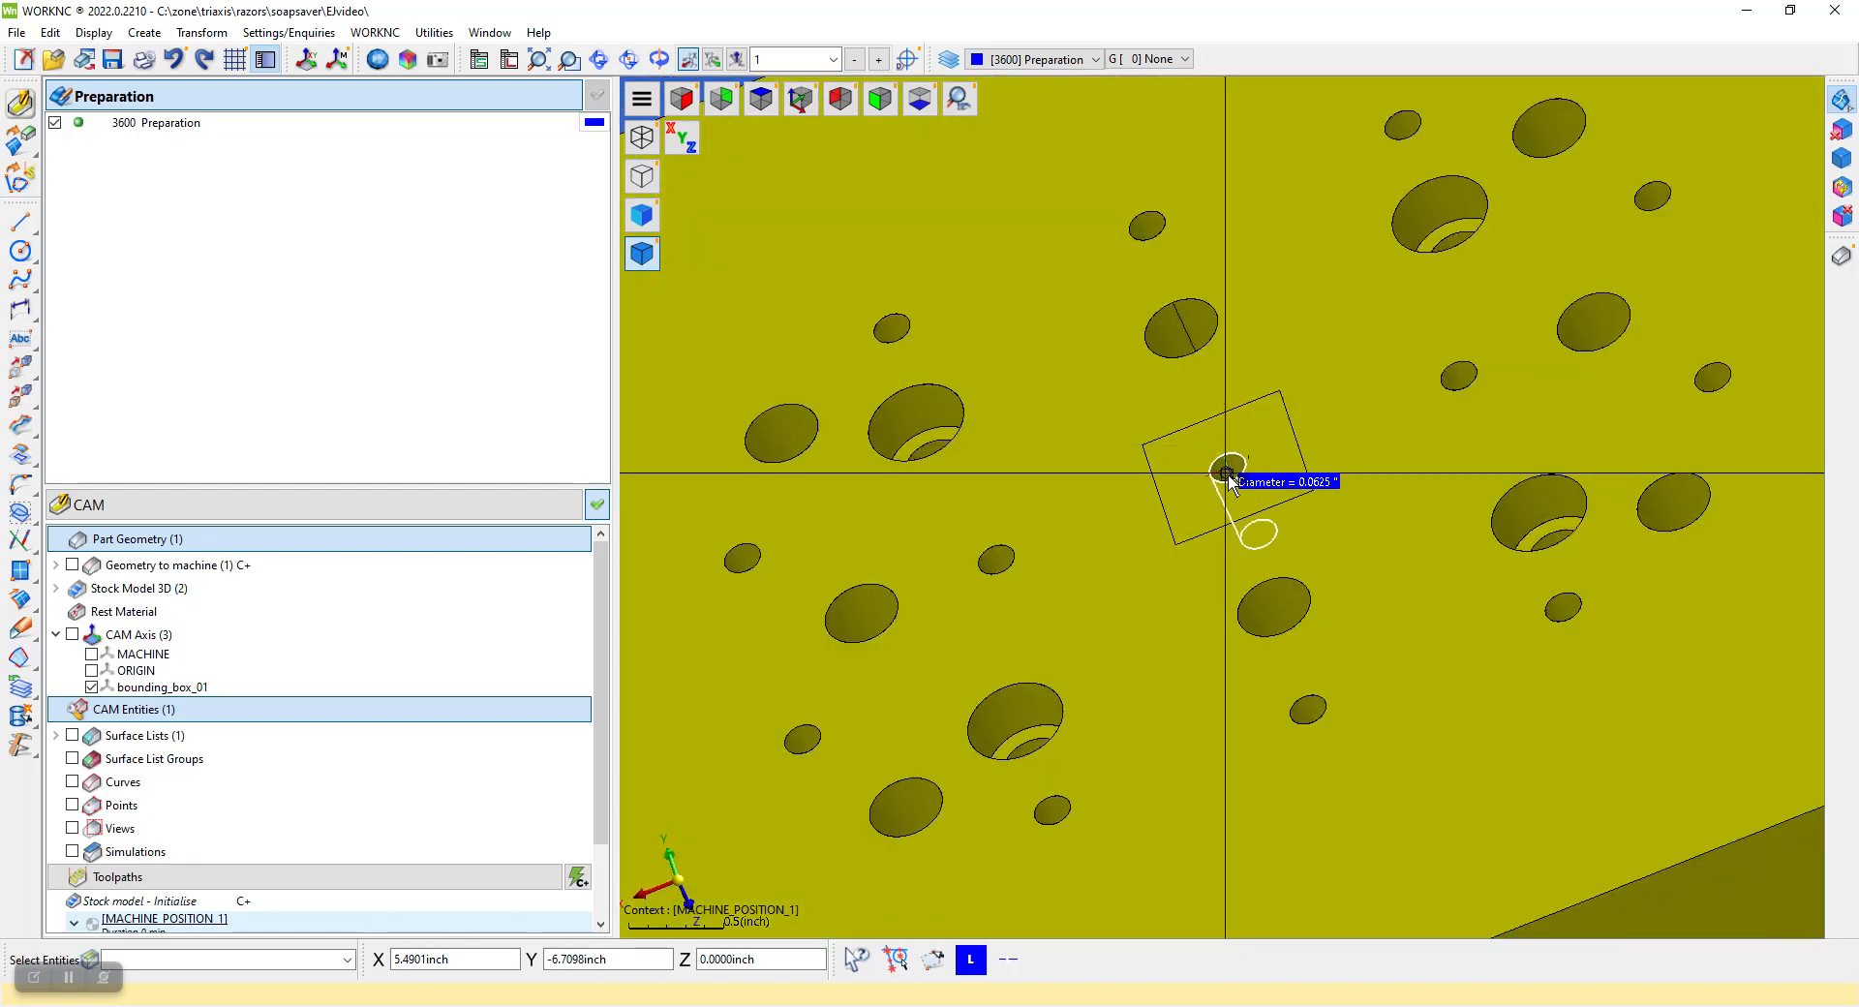
right_click(177, 688)
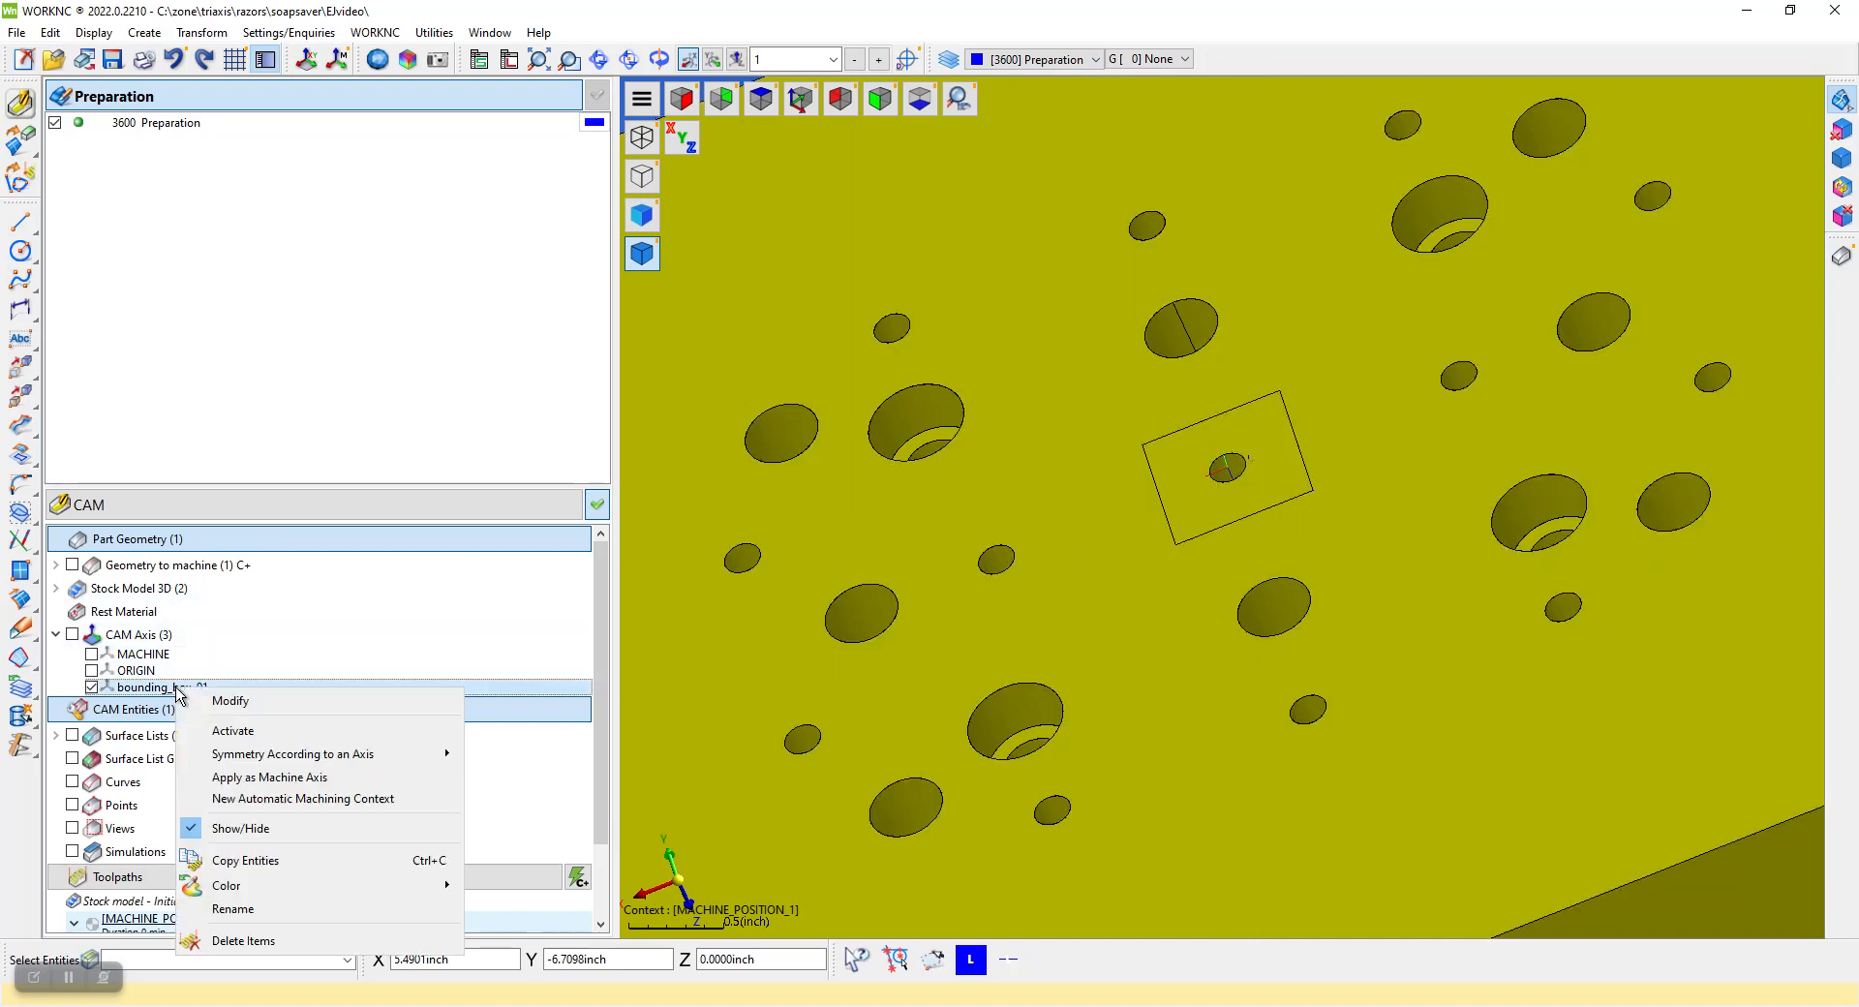
left_click(230, 701)
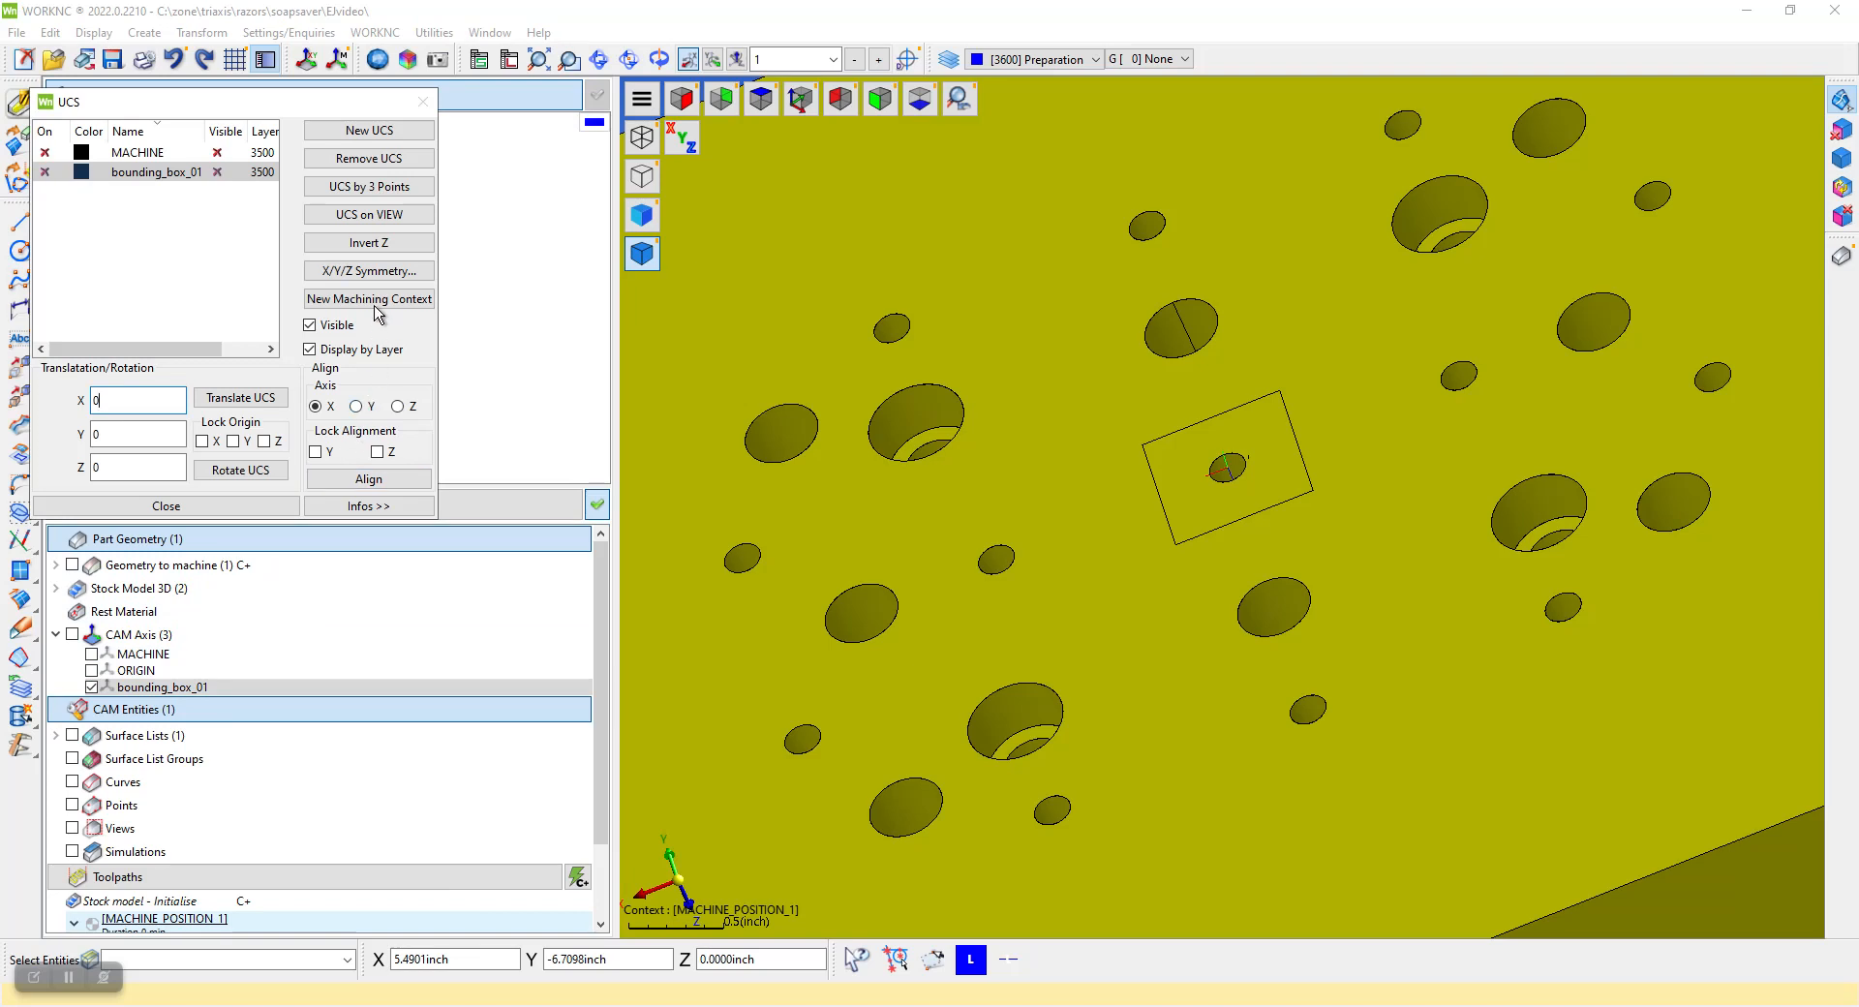
left_click(368, 243)
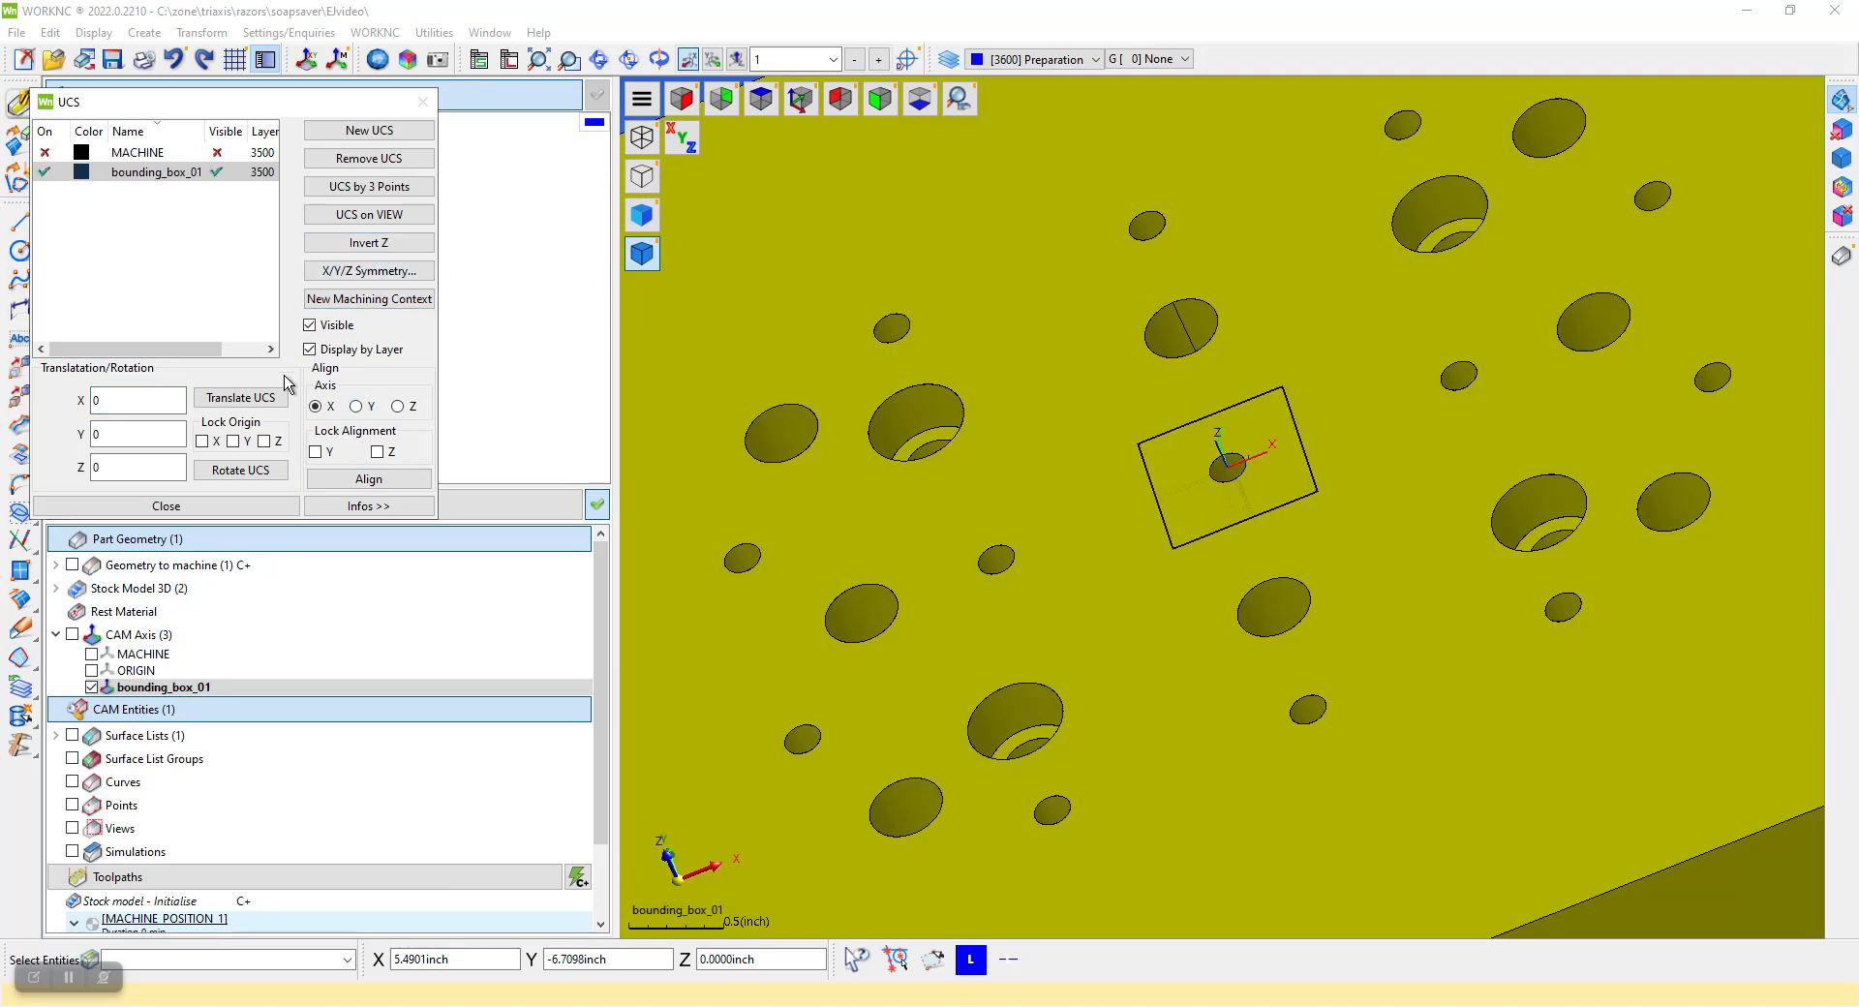
left_click(193, 510)
Apply bounding_box_01 as the machine axis, validate the modifications, and return to CAM mode with a top view
middle_click_drag(1027, 483, 1147, 438)
scroll(1174, 453, "up", 8)
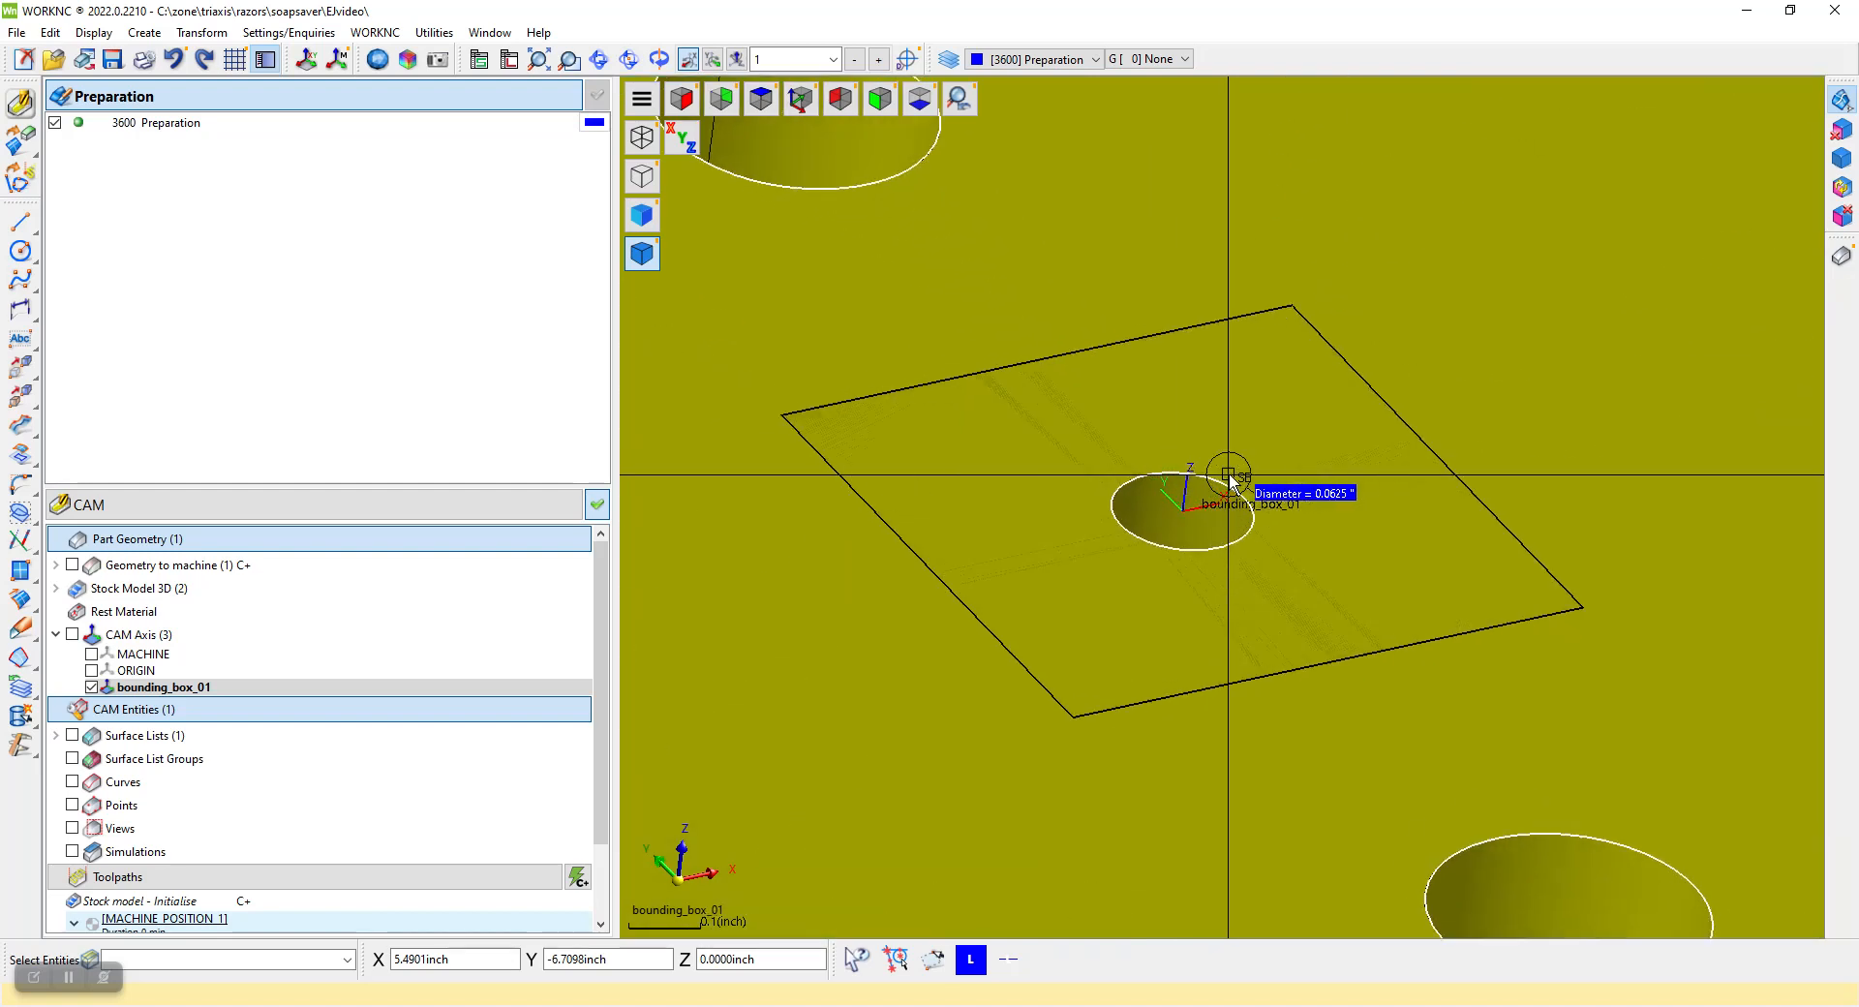
scroll(1193, 551, "down", 10)
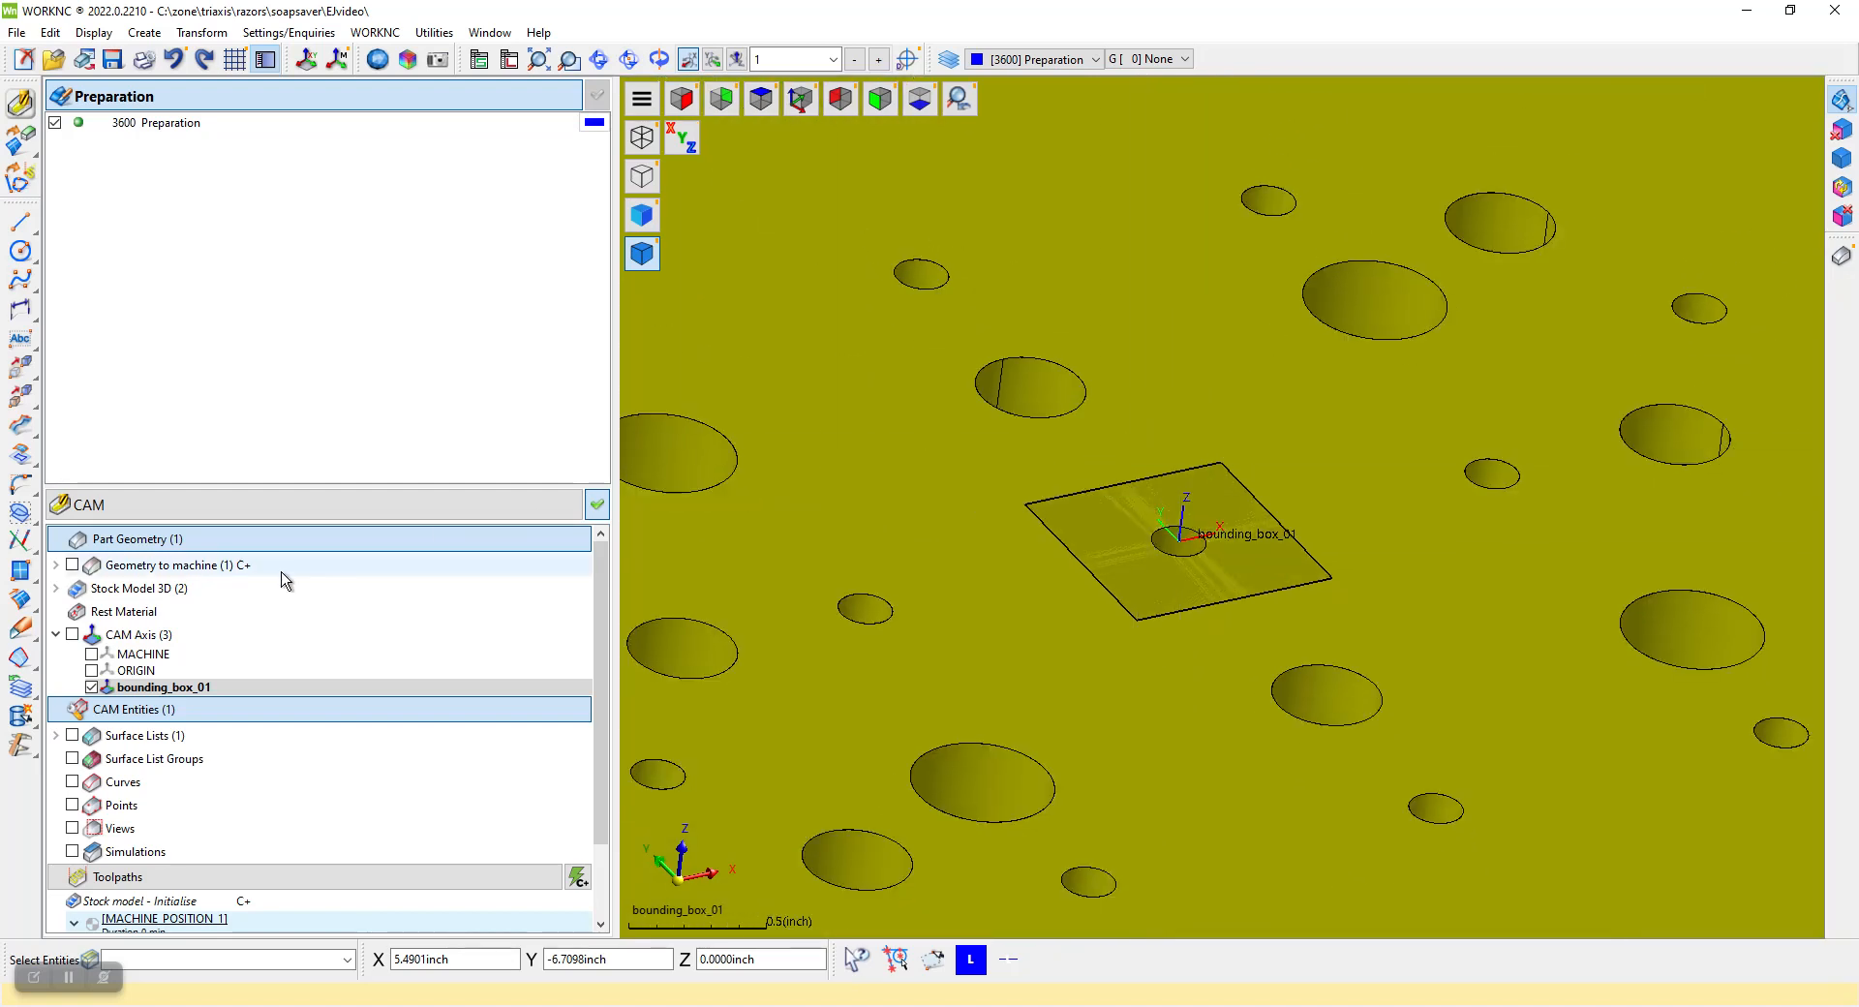
right_click(175, 691)
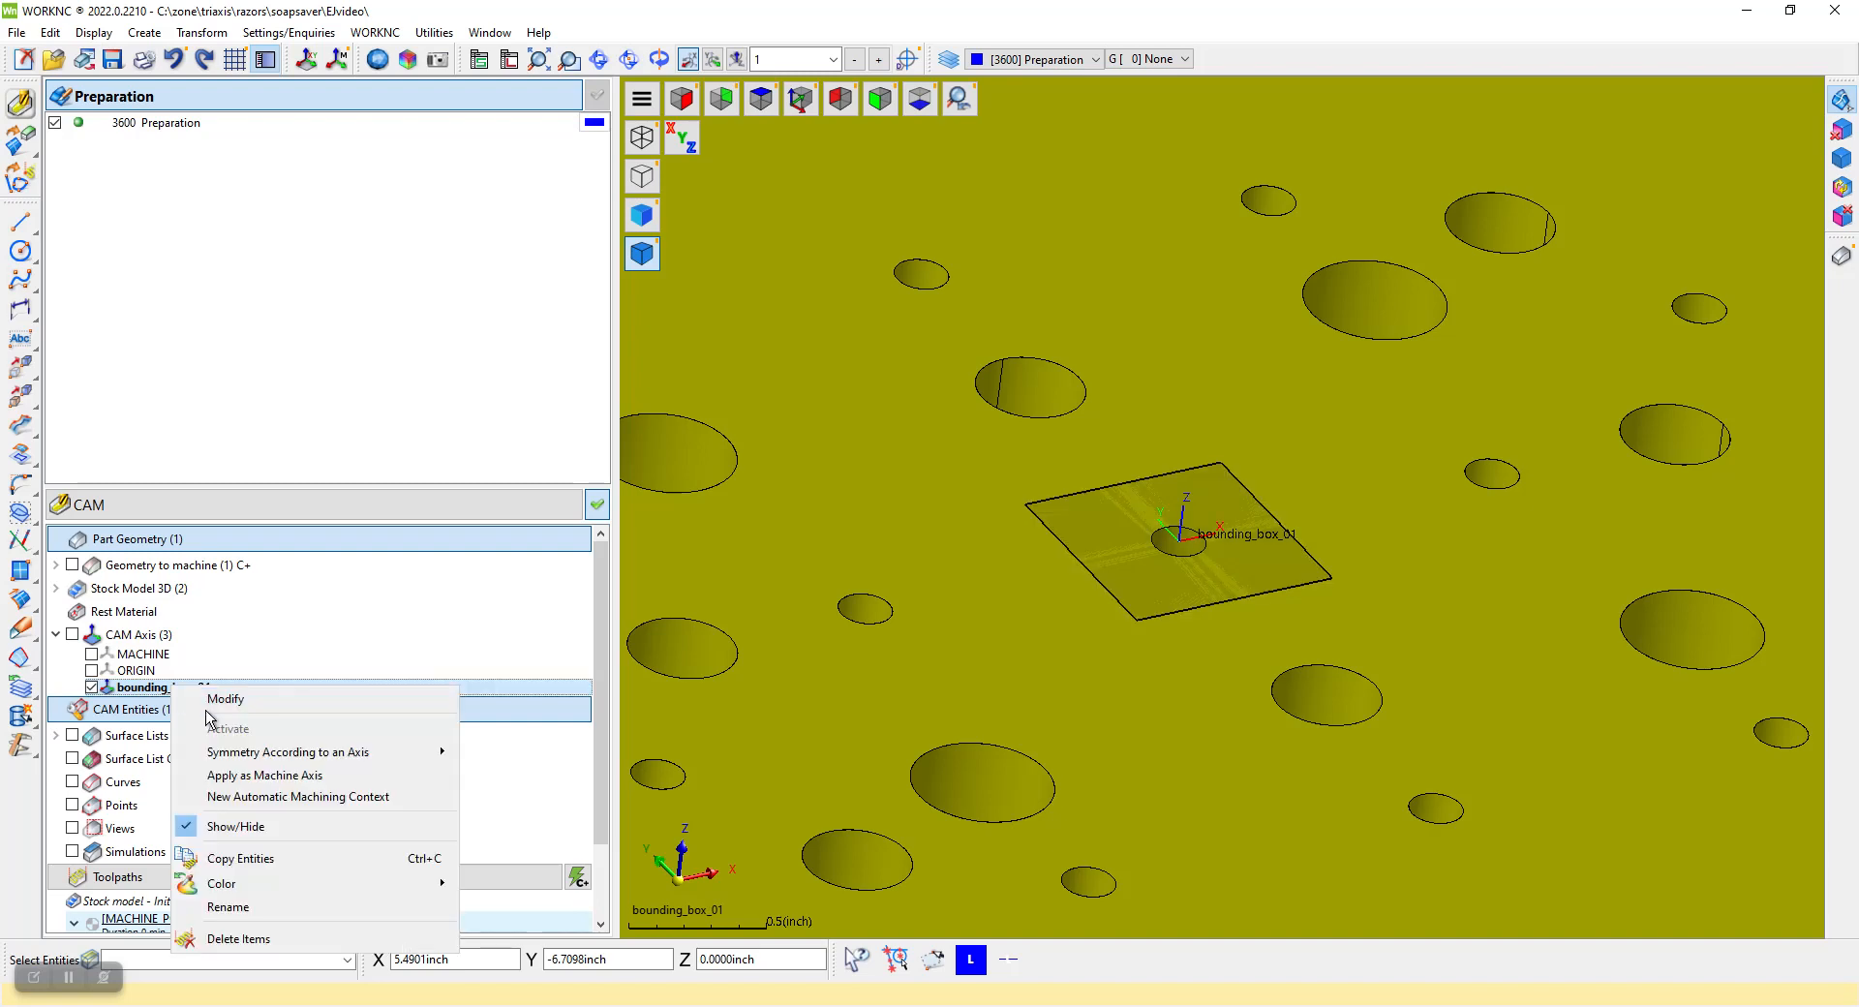
left_click(287, 775)
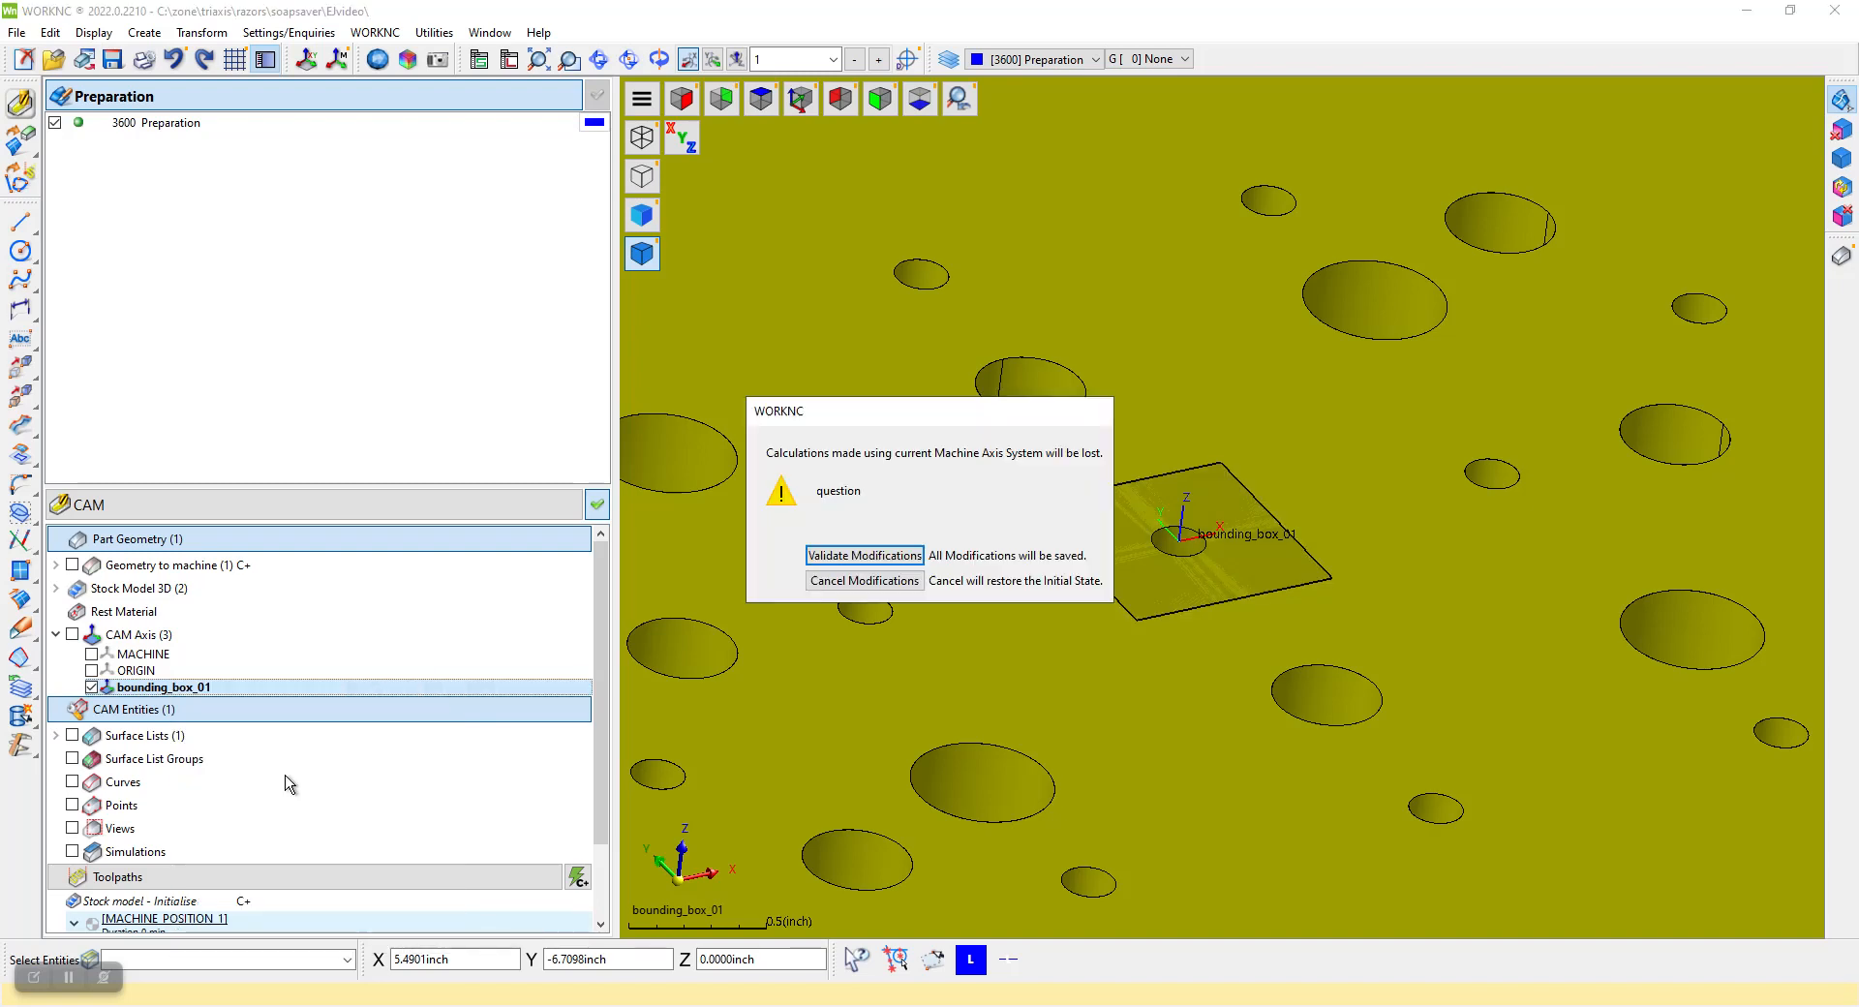
left_click(865, 557)
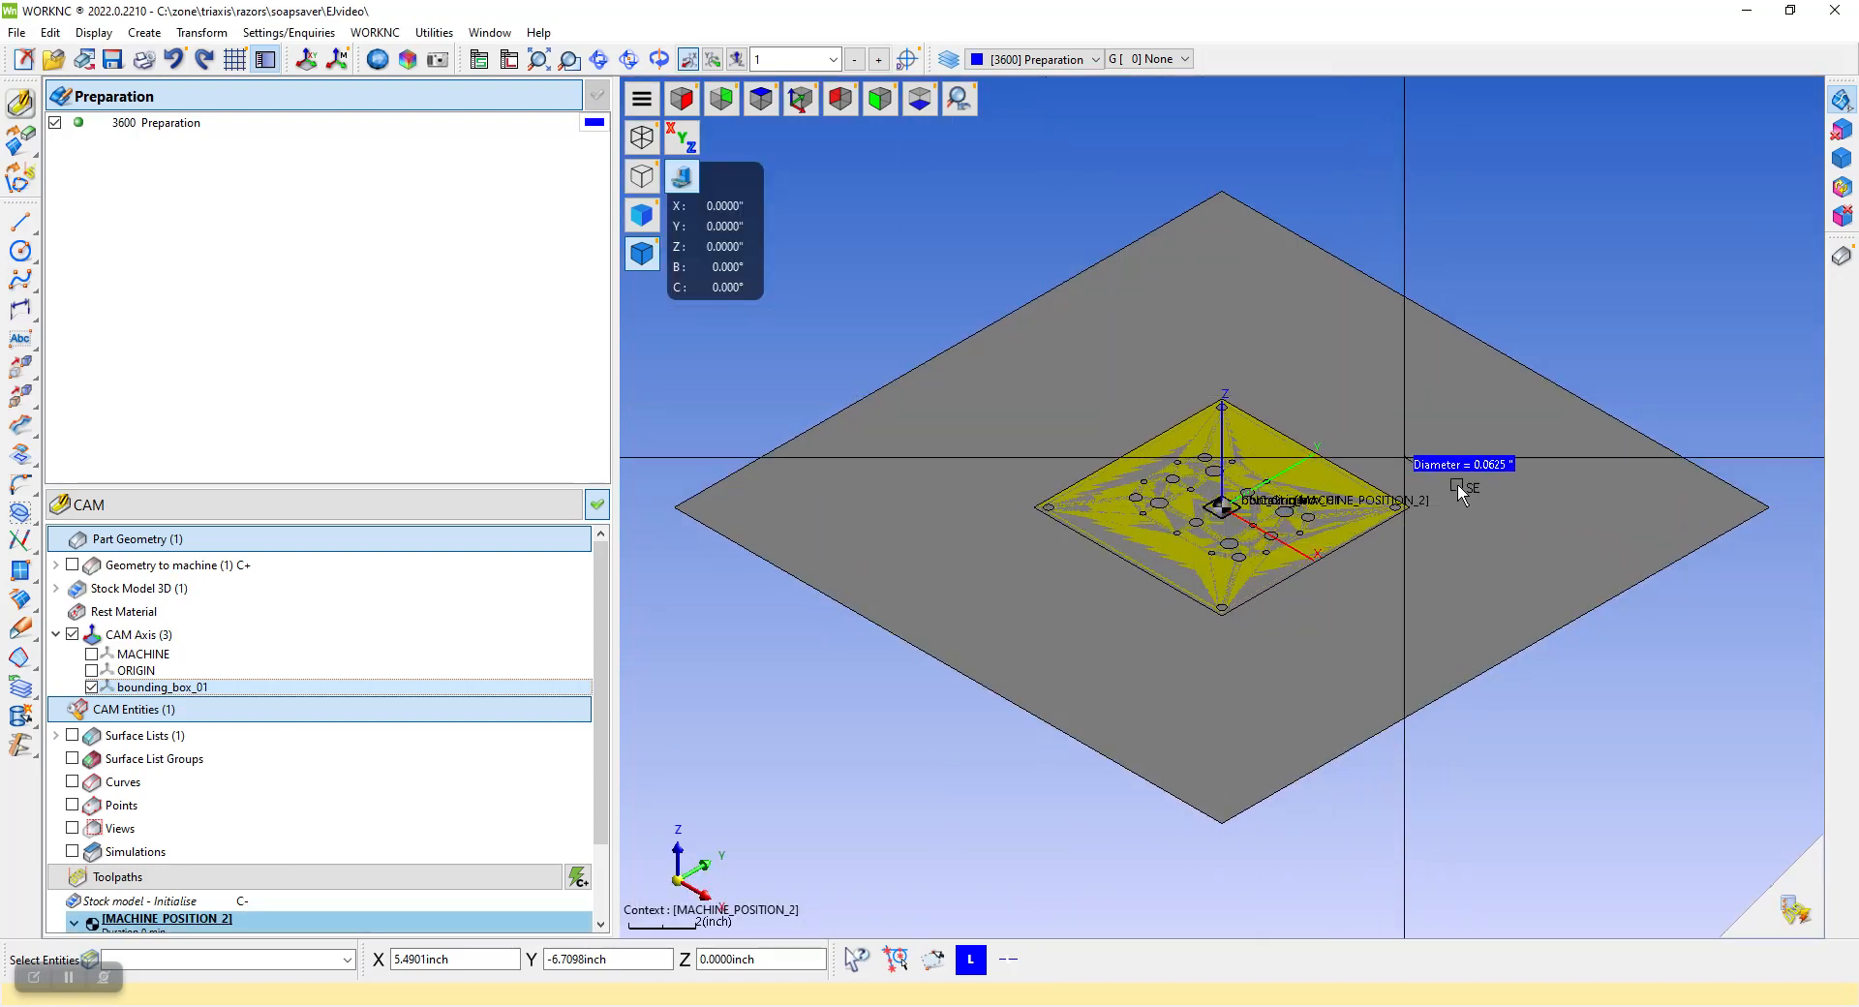
left_click(1797, 906)
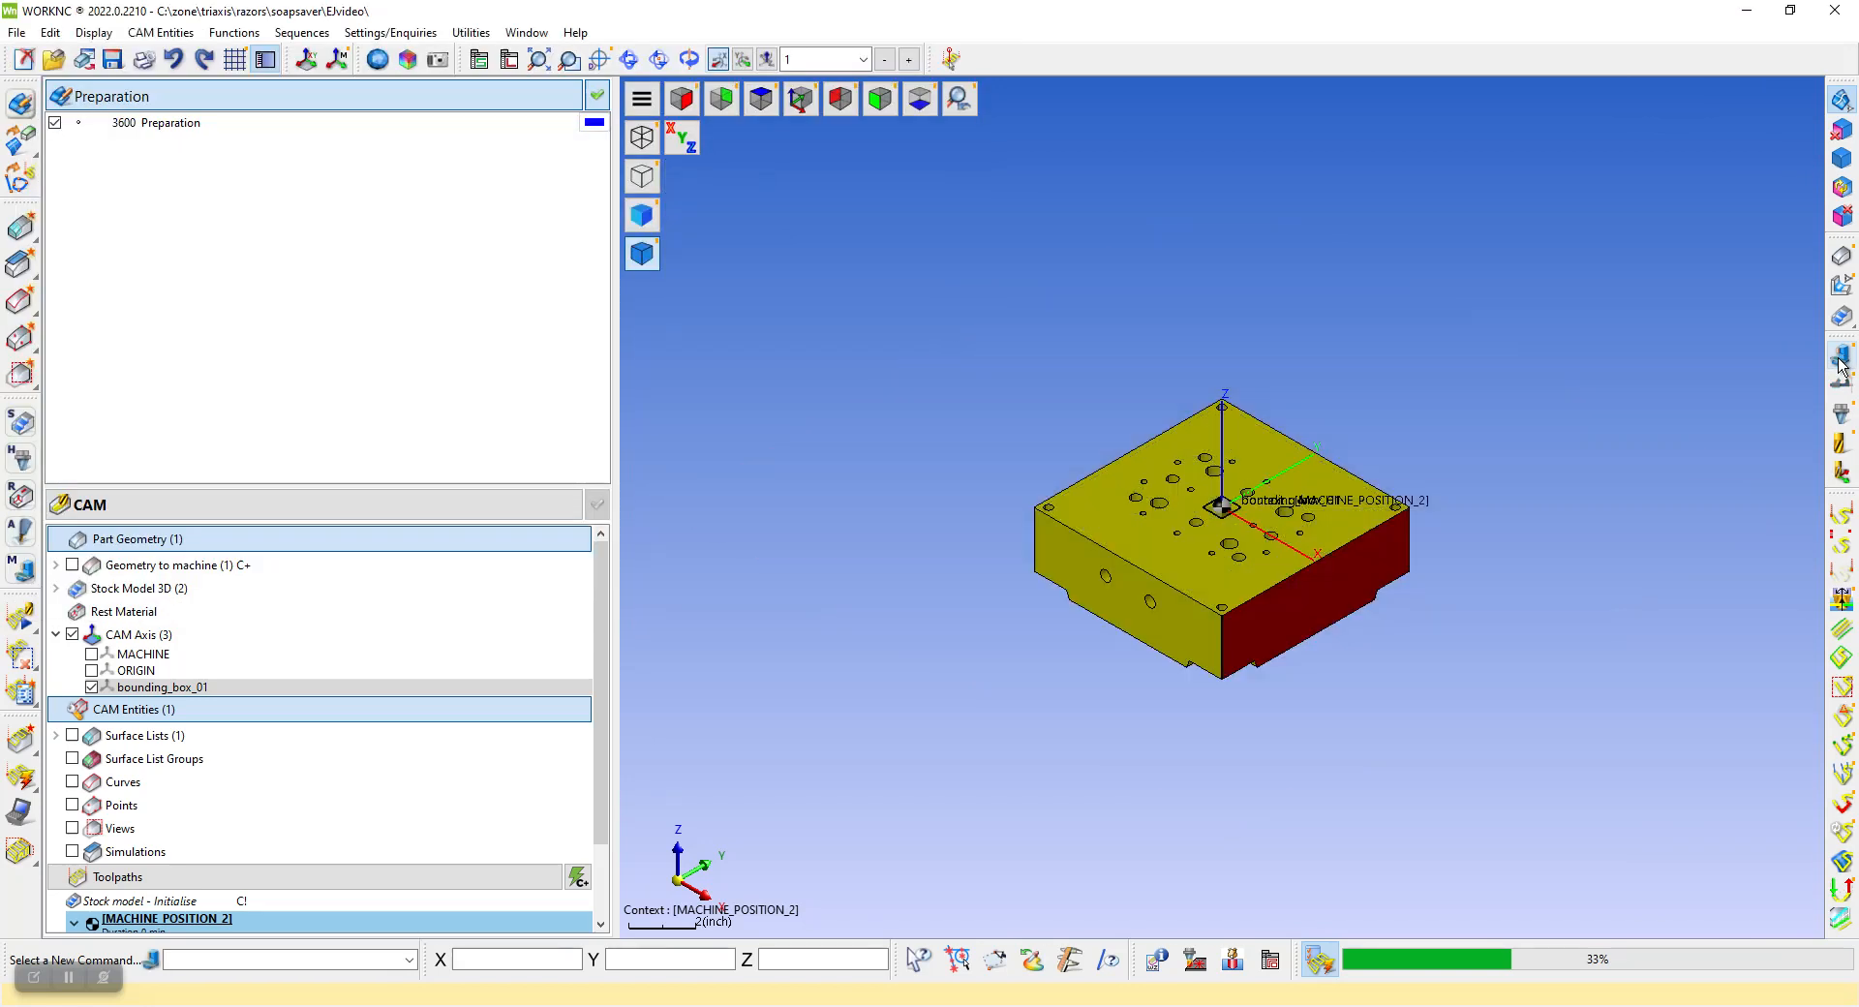
left_click(762, 98)
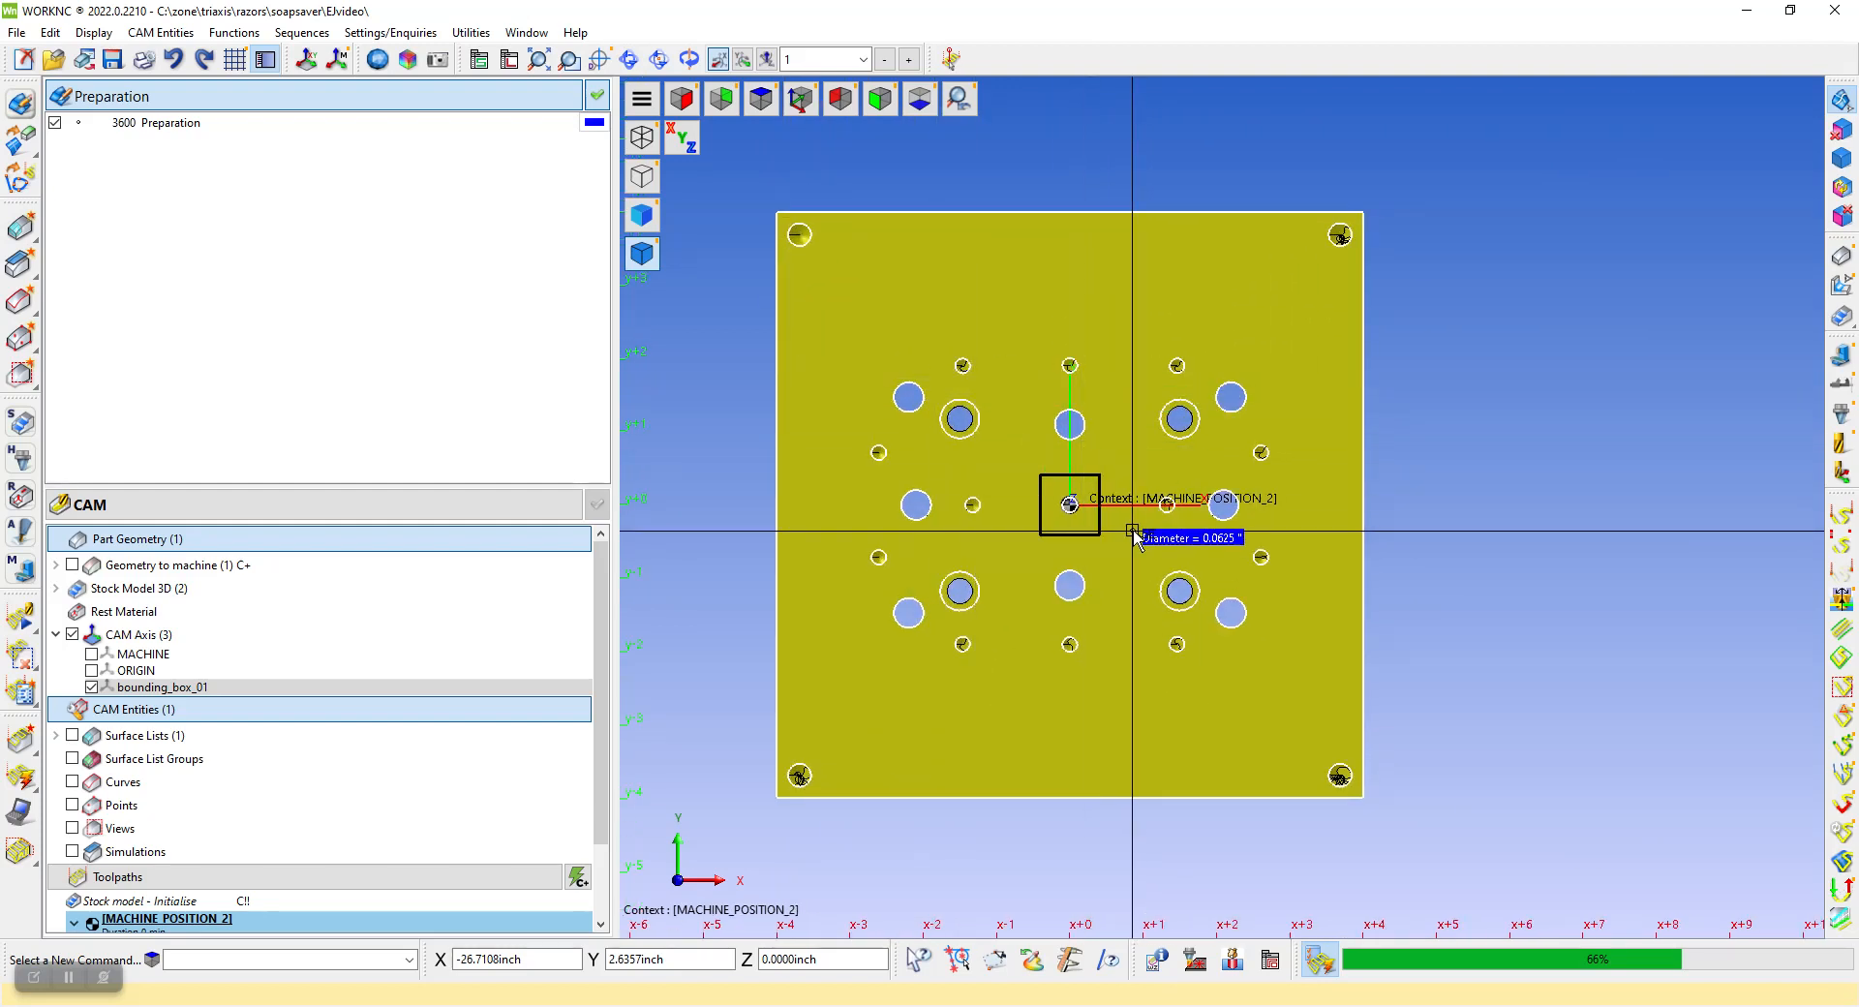
Open the Drilling Manager and sort the entire ejector block to recognise its hole features in the MACHINE UCS
middle_click_drag(1126, 531, 1154, 481)
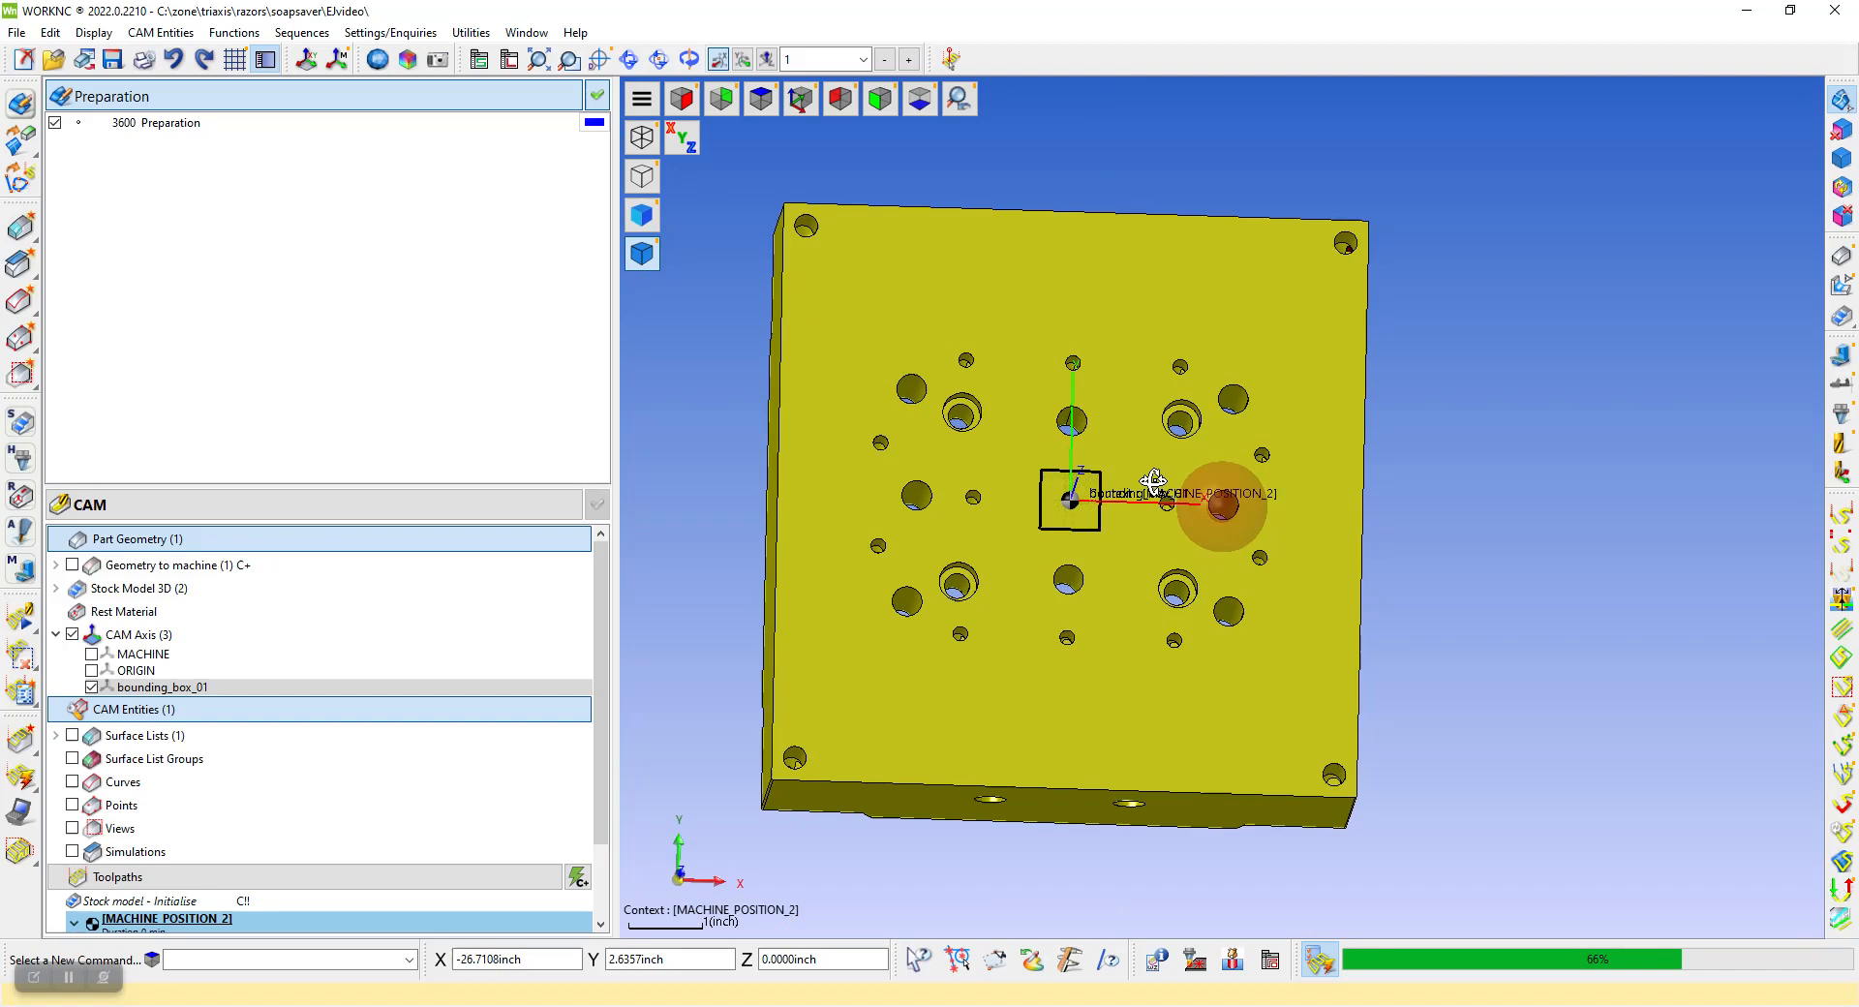
middle_click_drag(1320, 610, 1358, 503)
scroll(1358, 504, "down", 2)
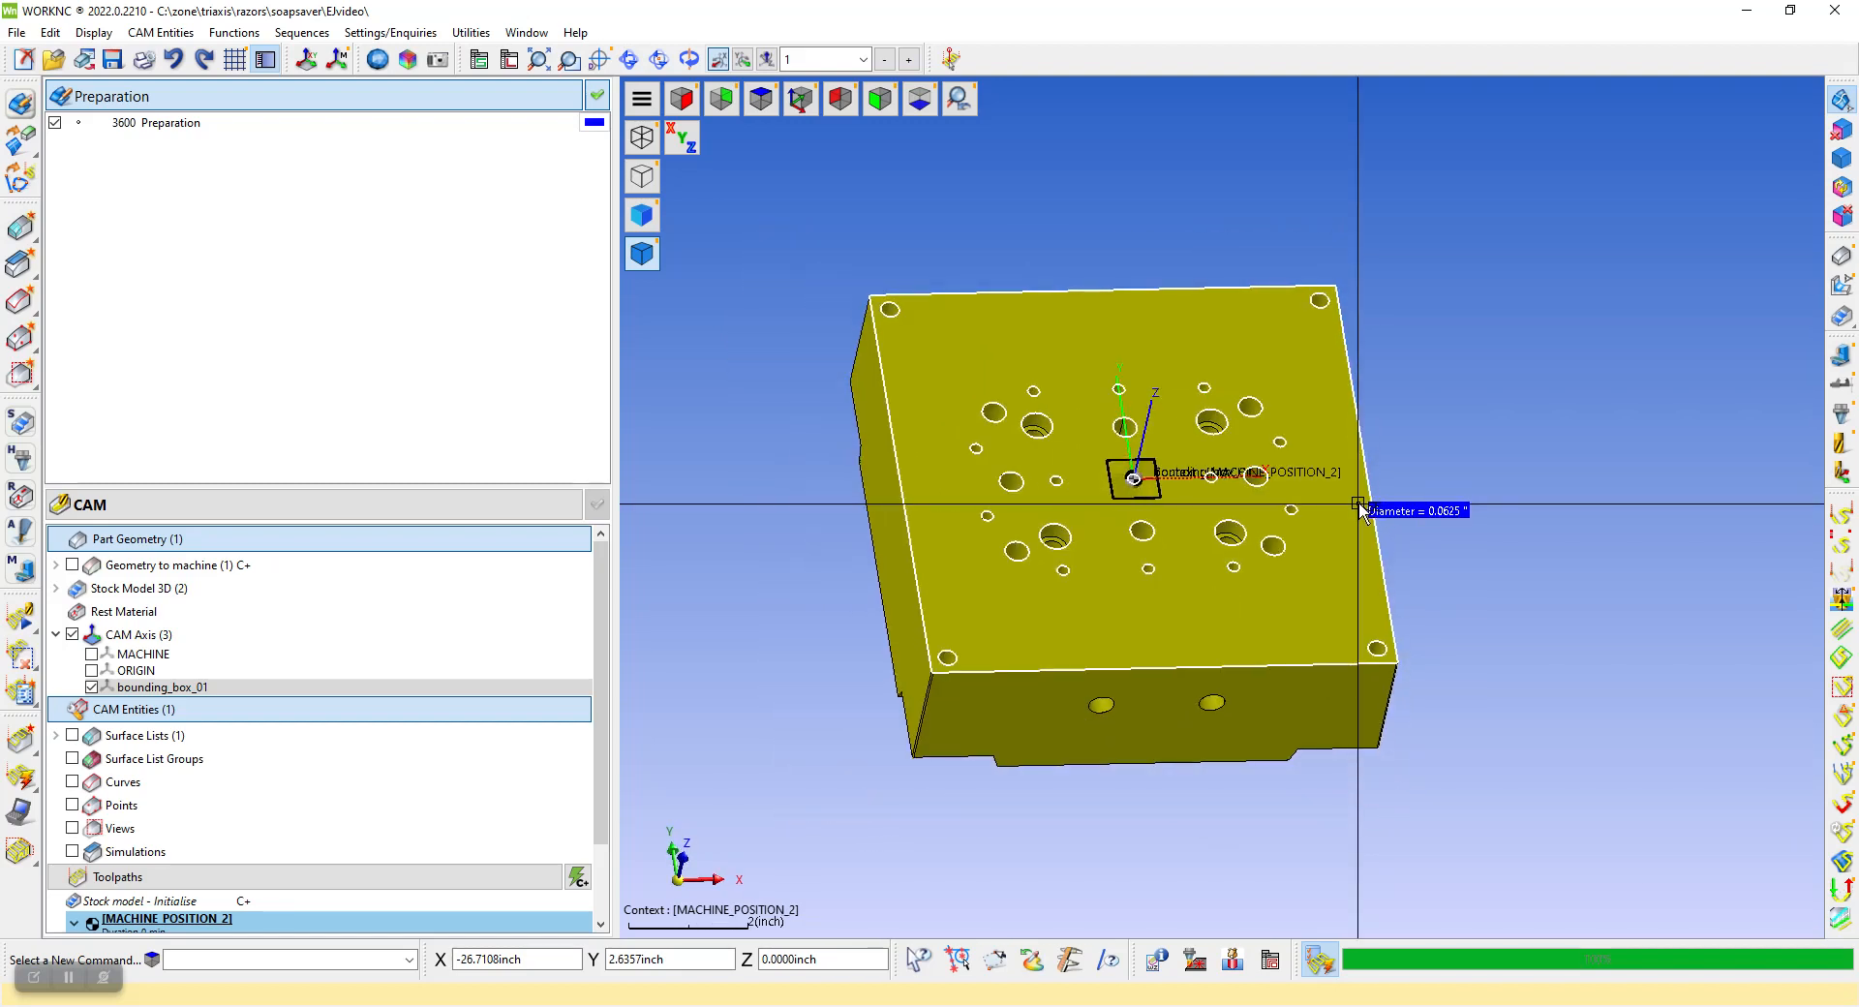
scroll(1358, 504, "down", 2)
scroll(1195, 398, "up", 6)
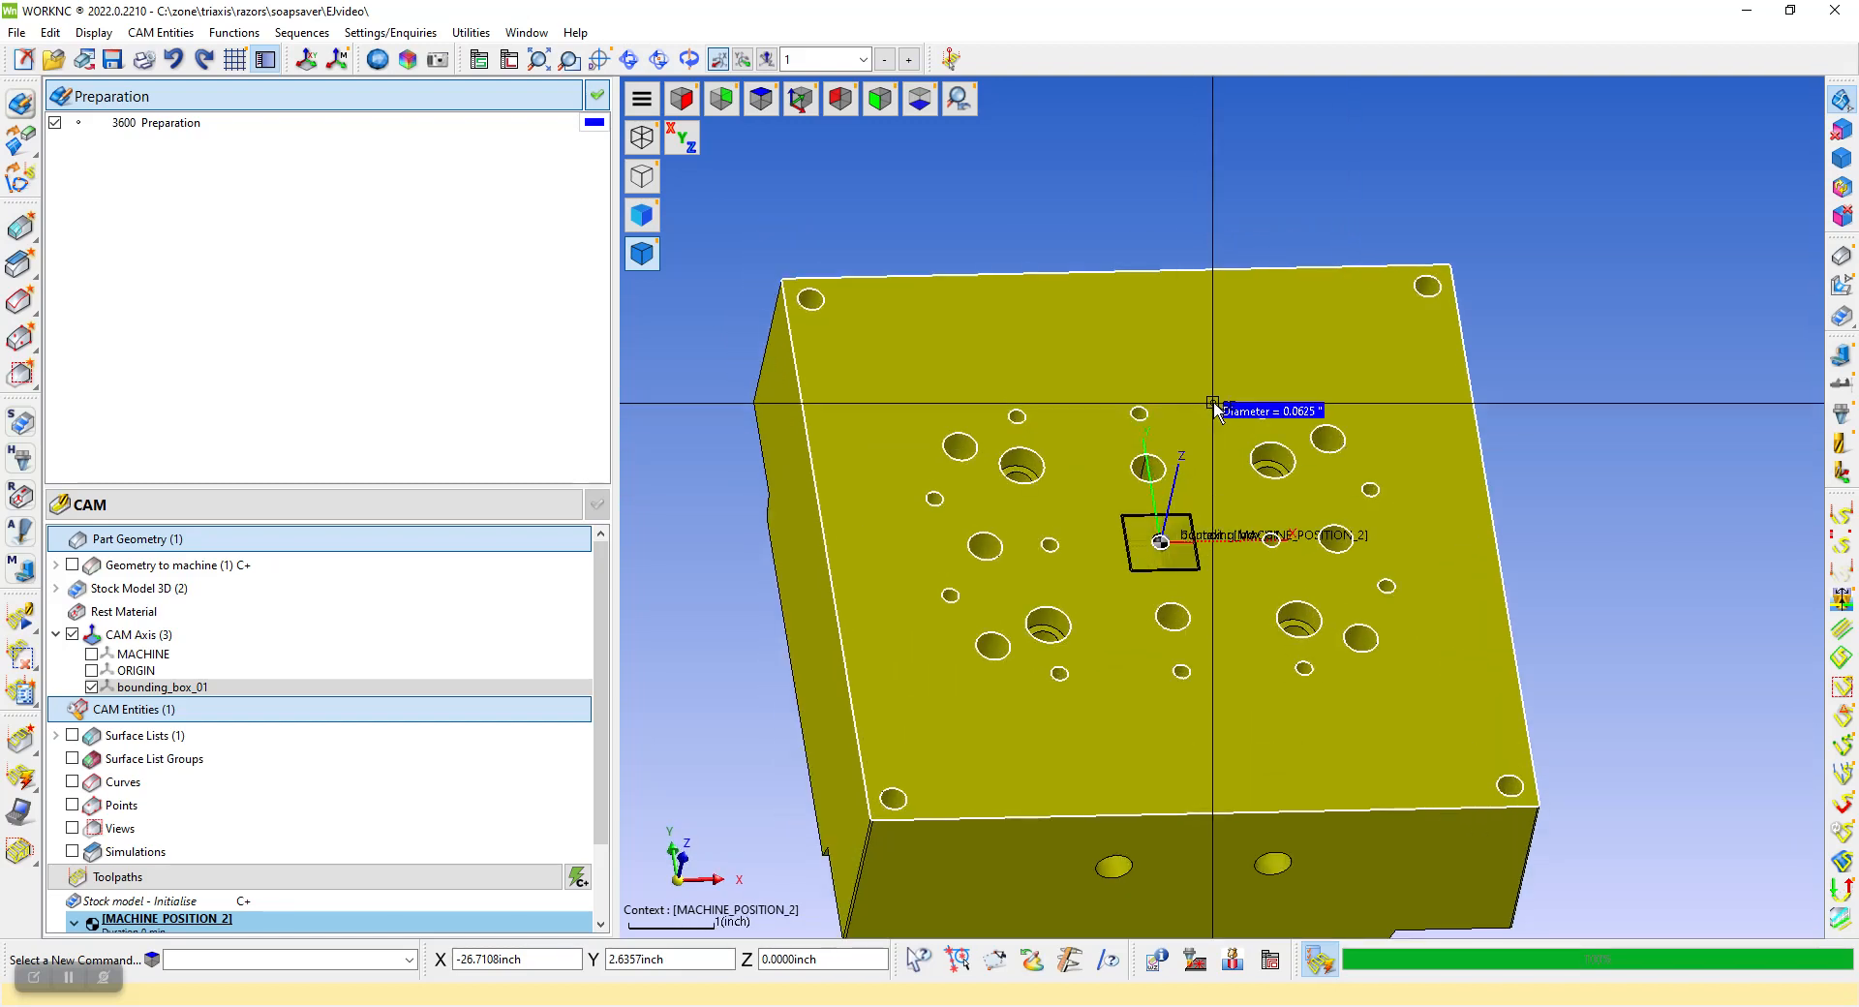
scroll(1215, 412, "down", 3)
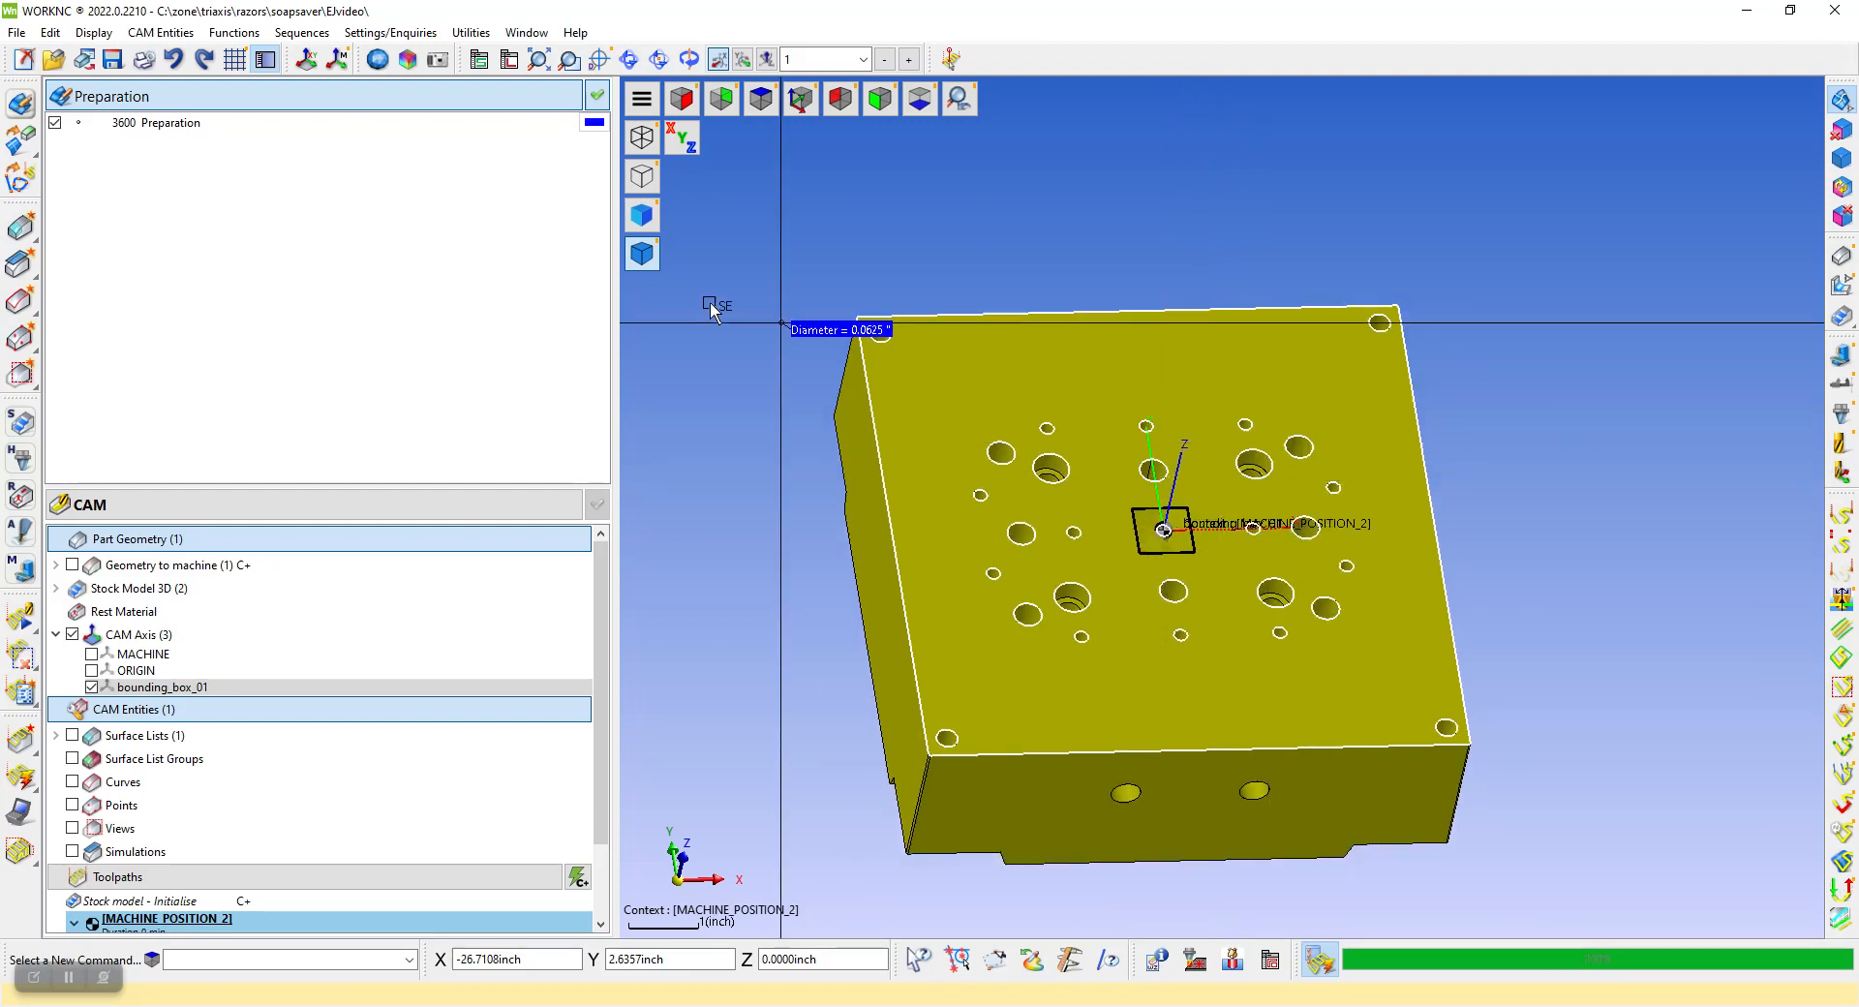
left_click(235, 33)
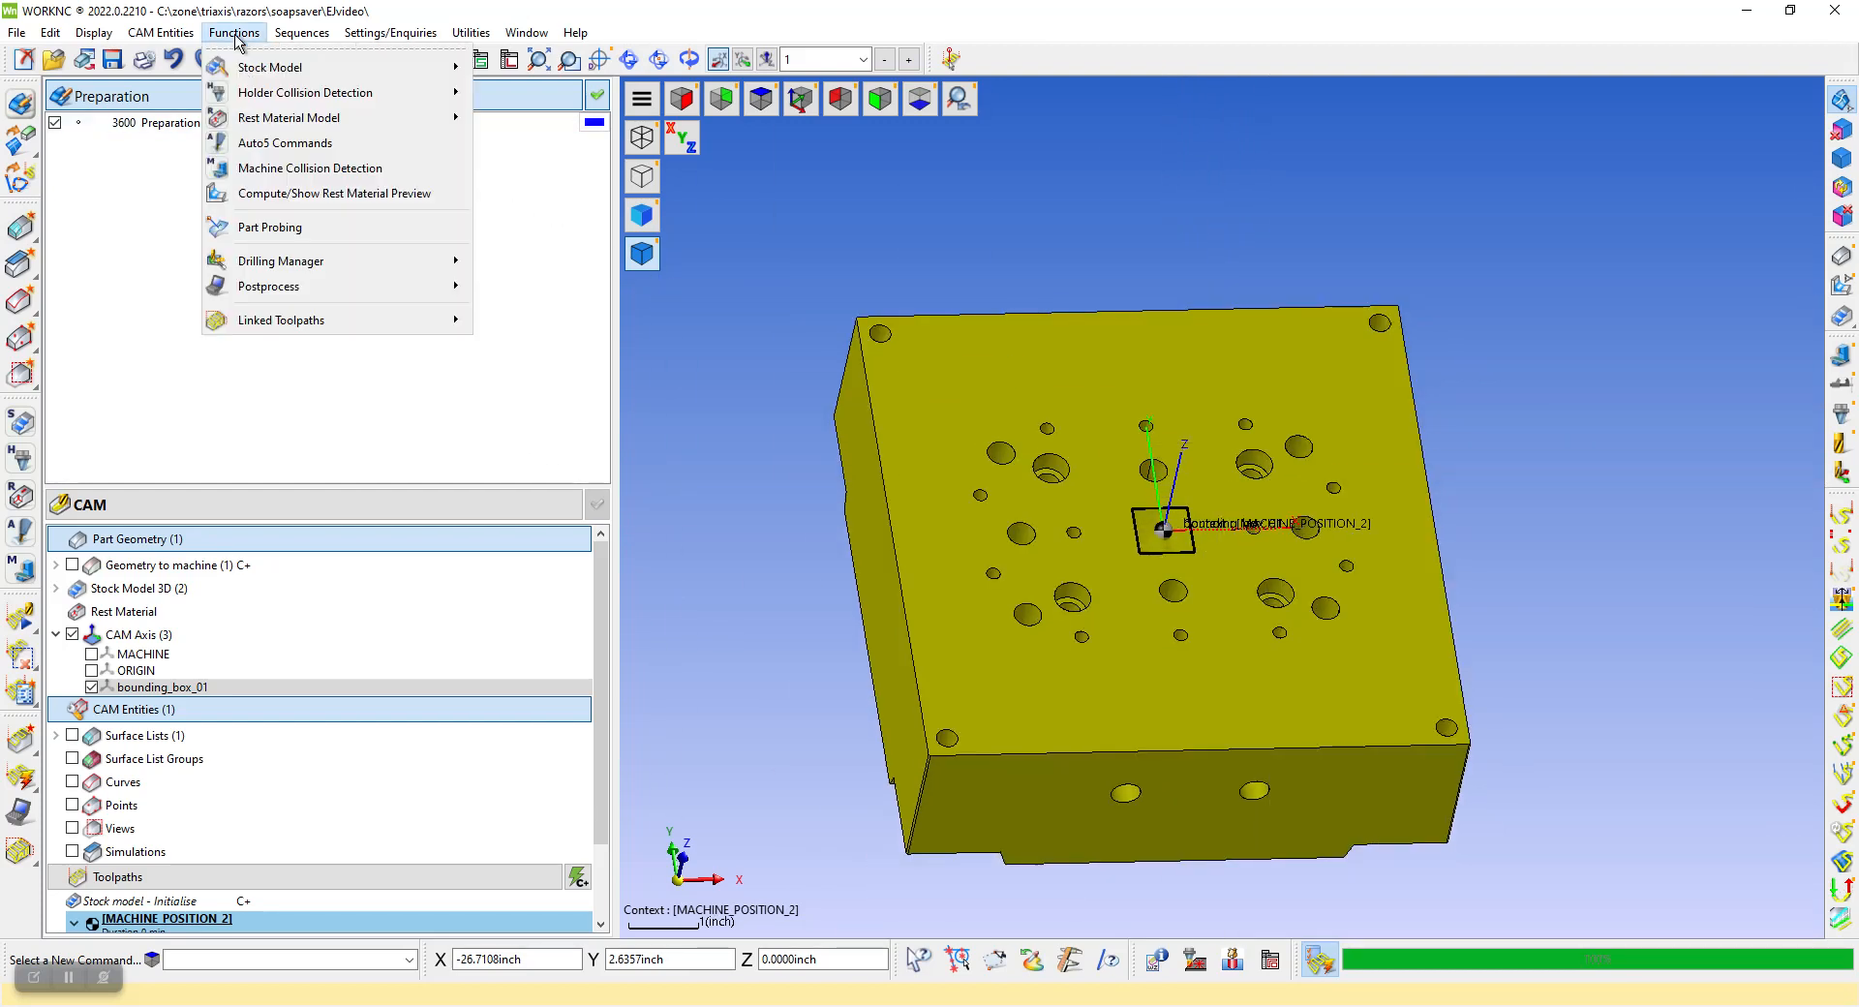
mouse_move(310, 261)
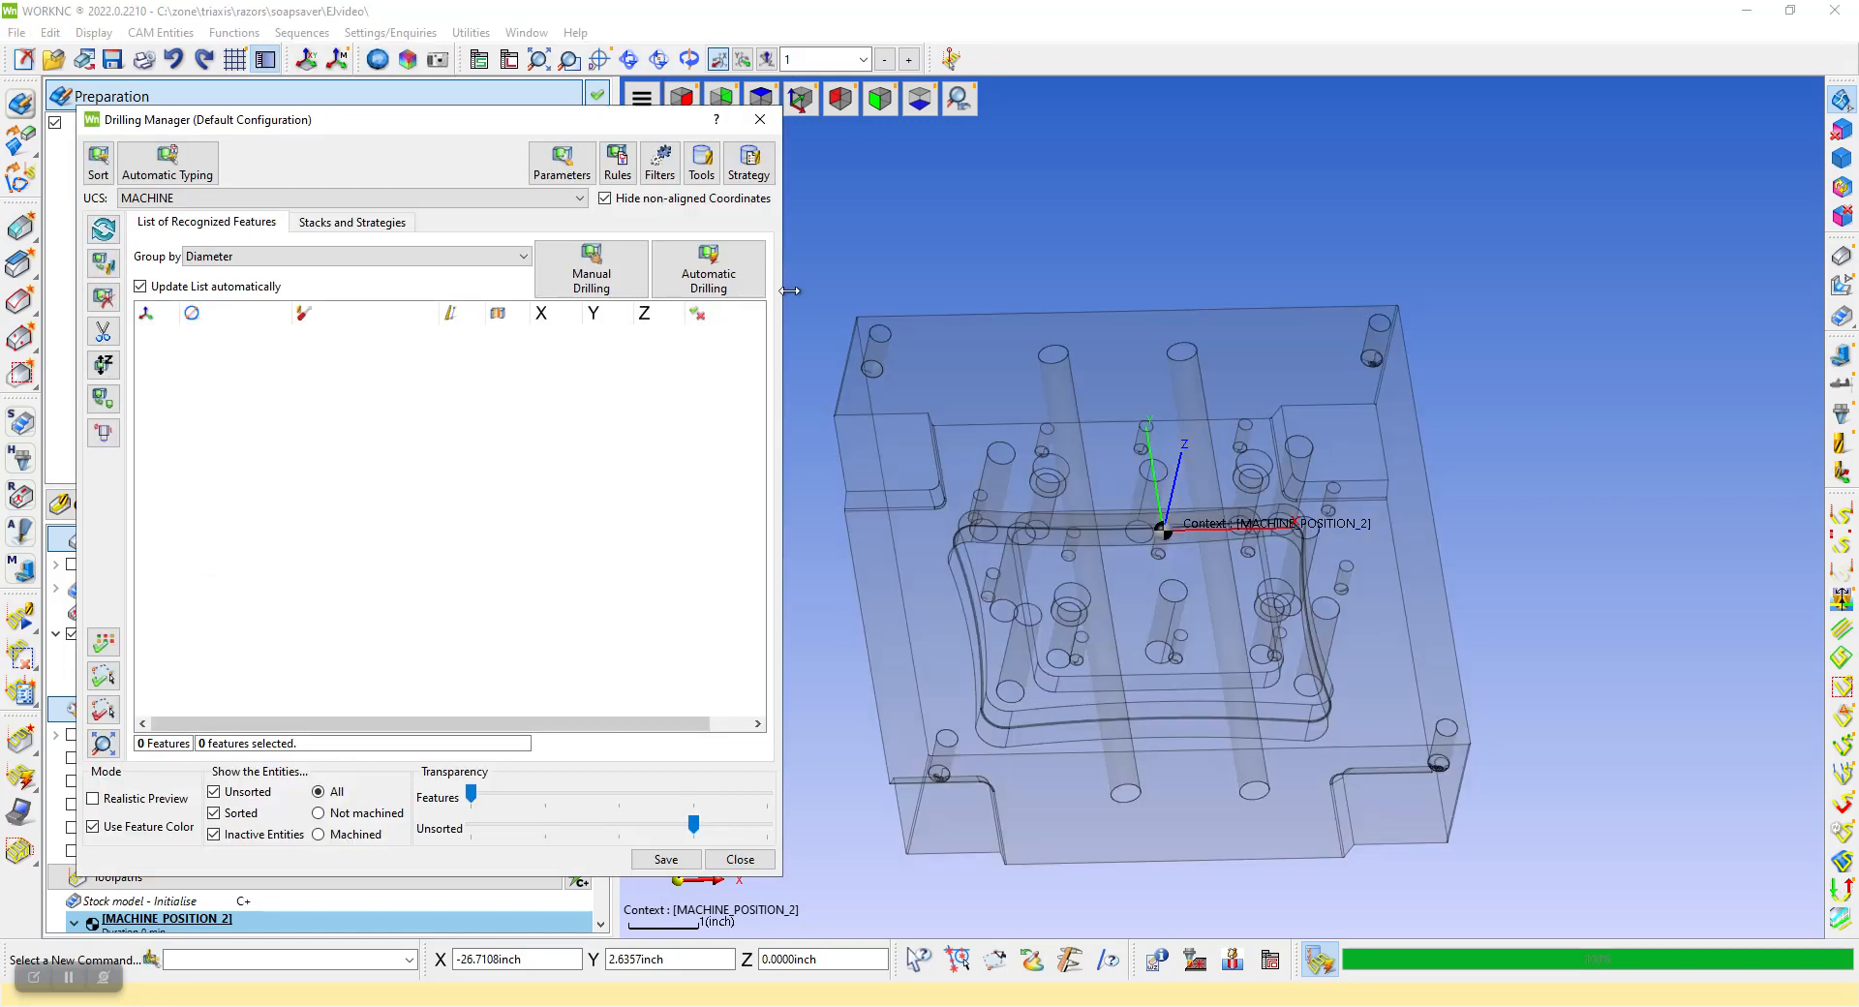
left_click(103, 170)
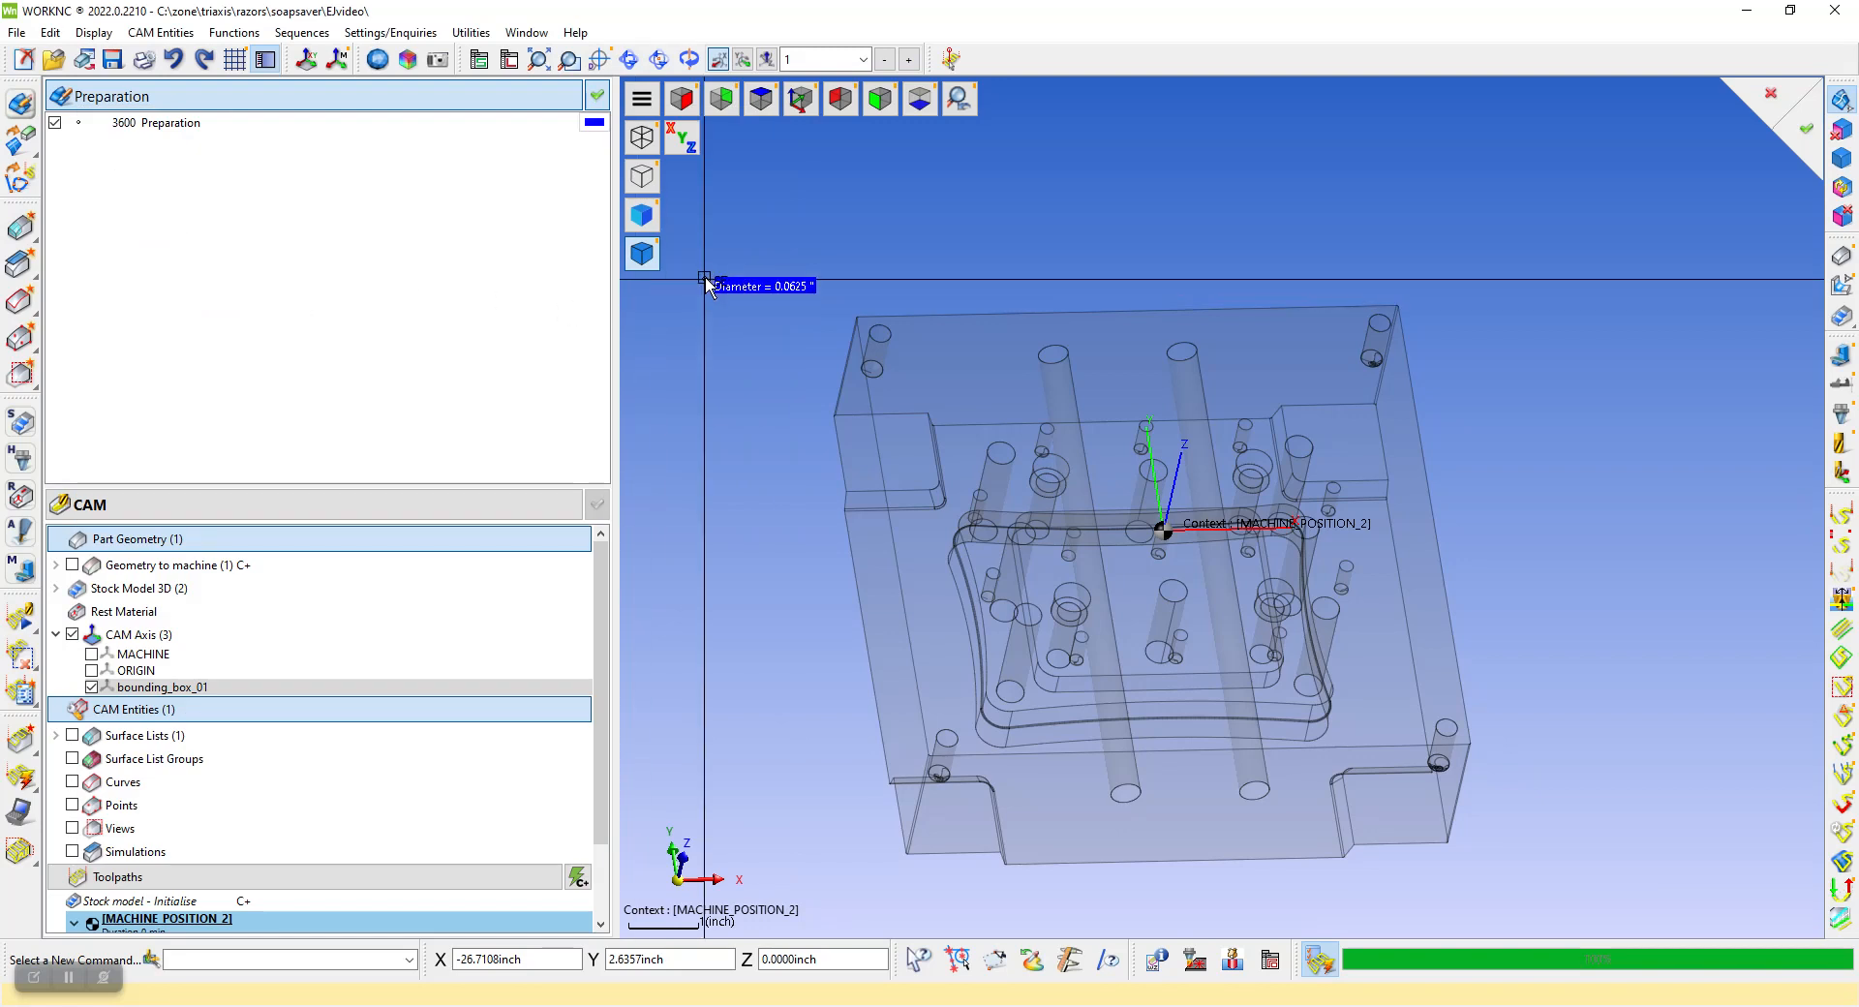
left_click_drag(708, 271, 1581, 912)
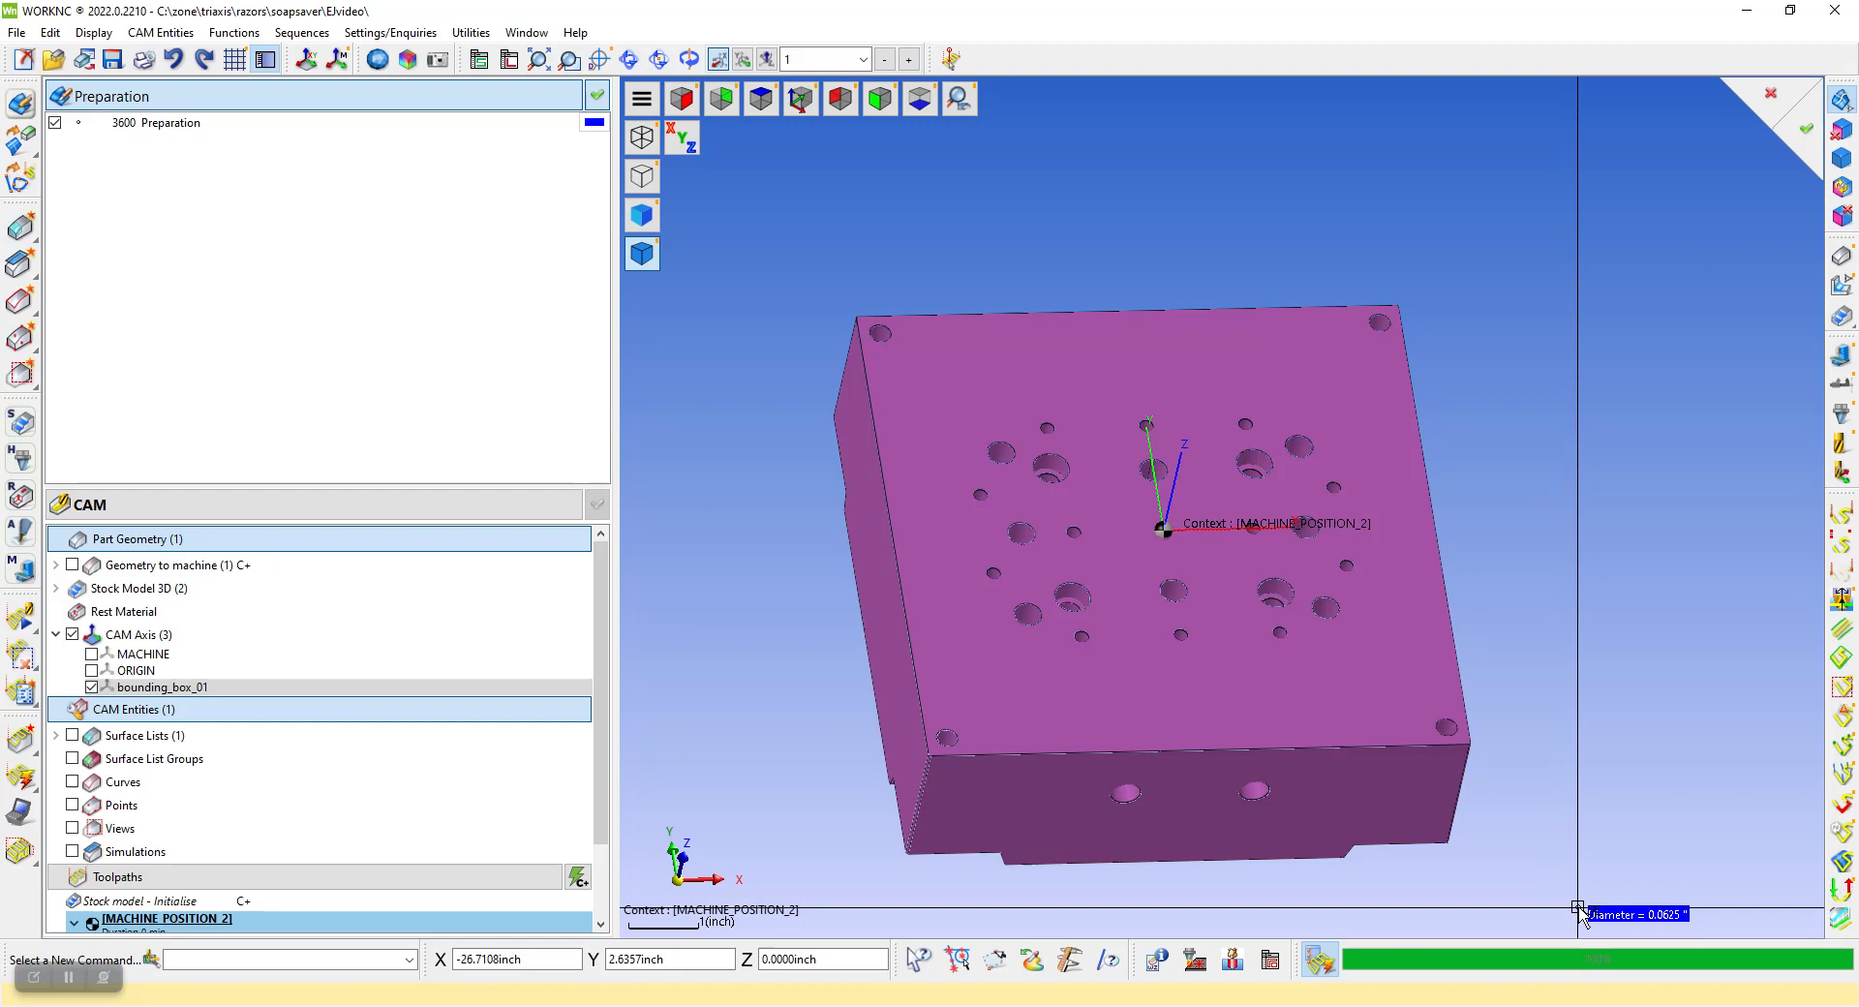
right_click(1611, 854)
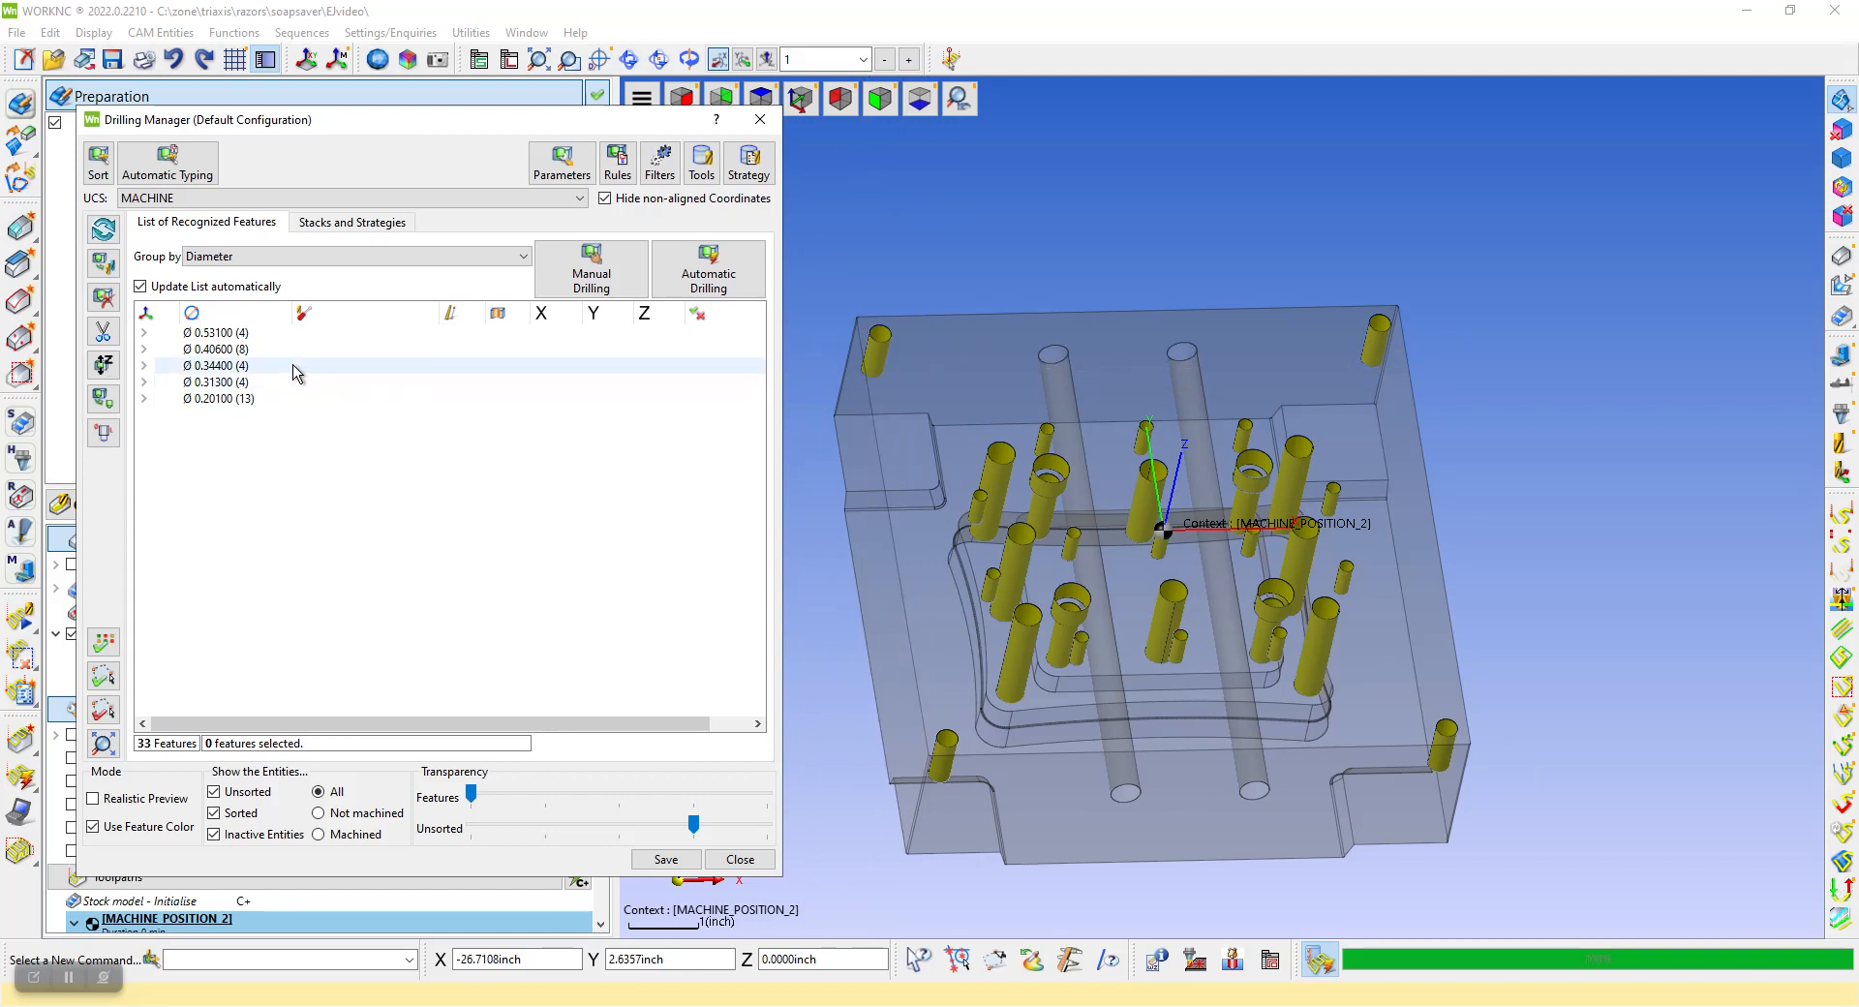
Set the feature type of the Ø 0.53100 hole group to Counter Bore
left_click(225, 334)
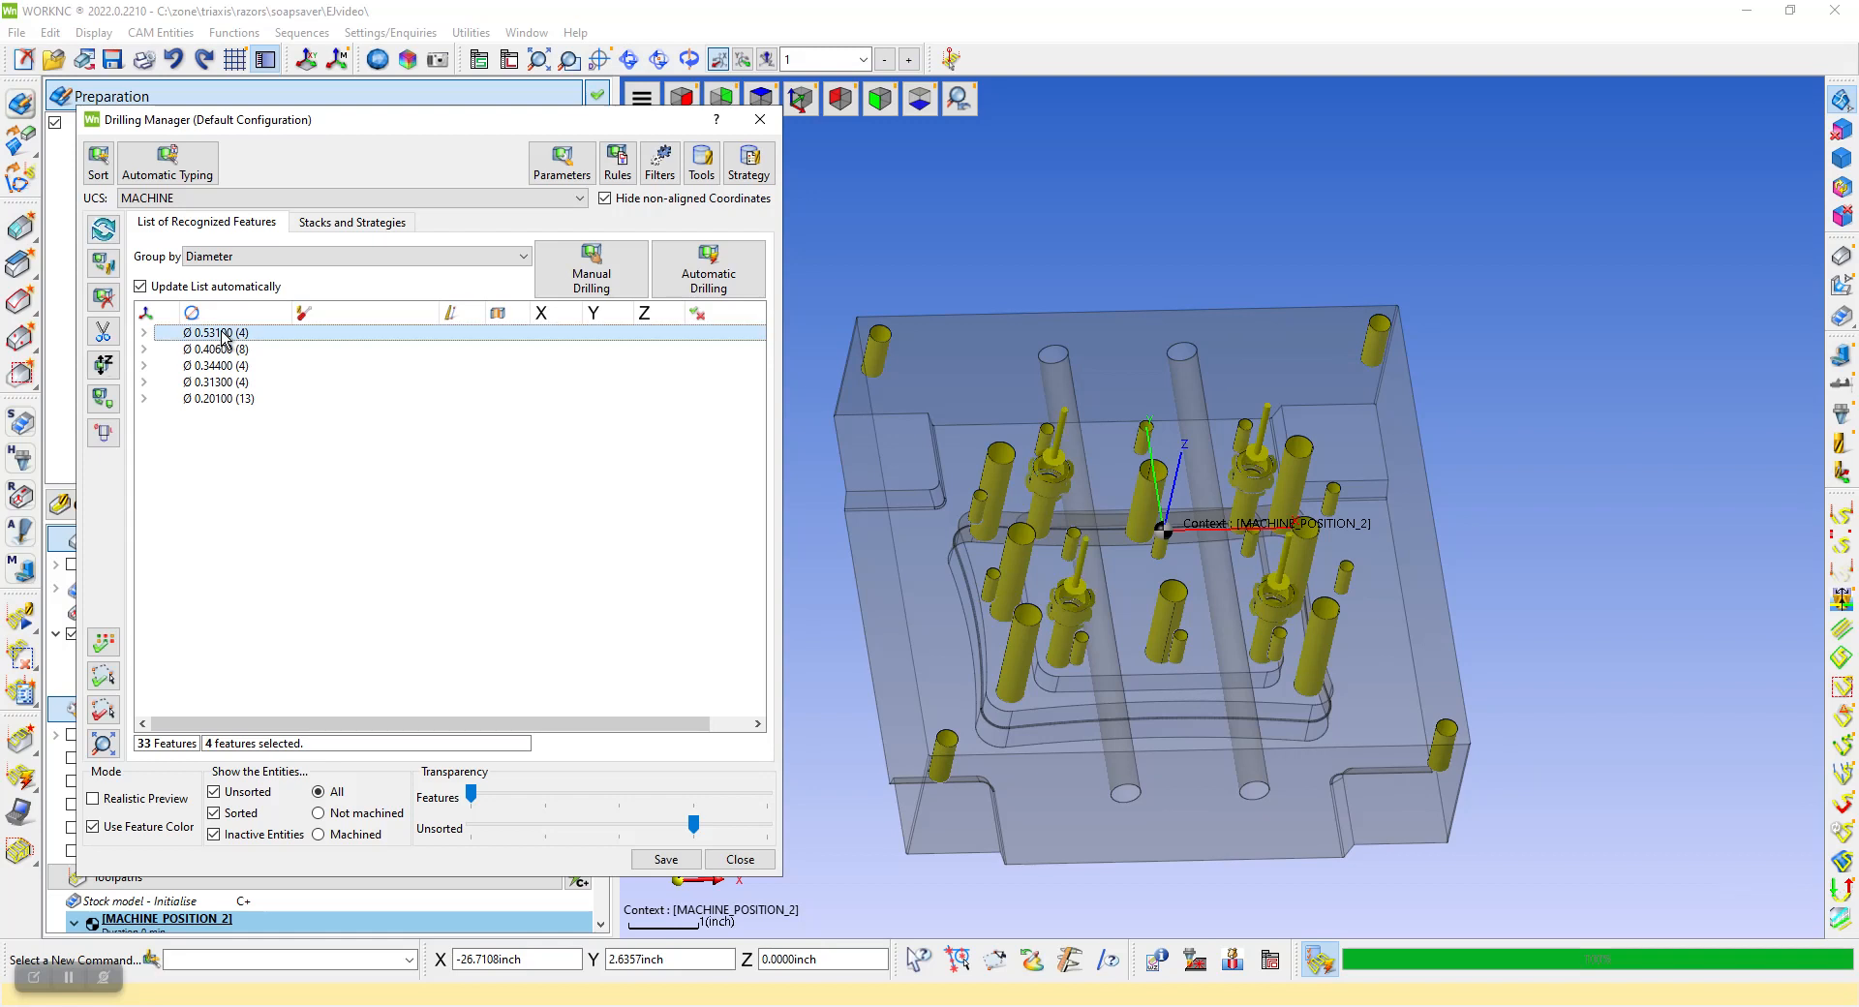
right_click(224, 335)
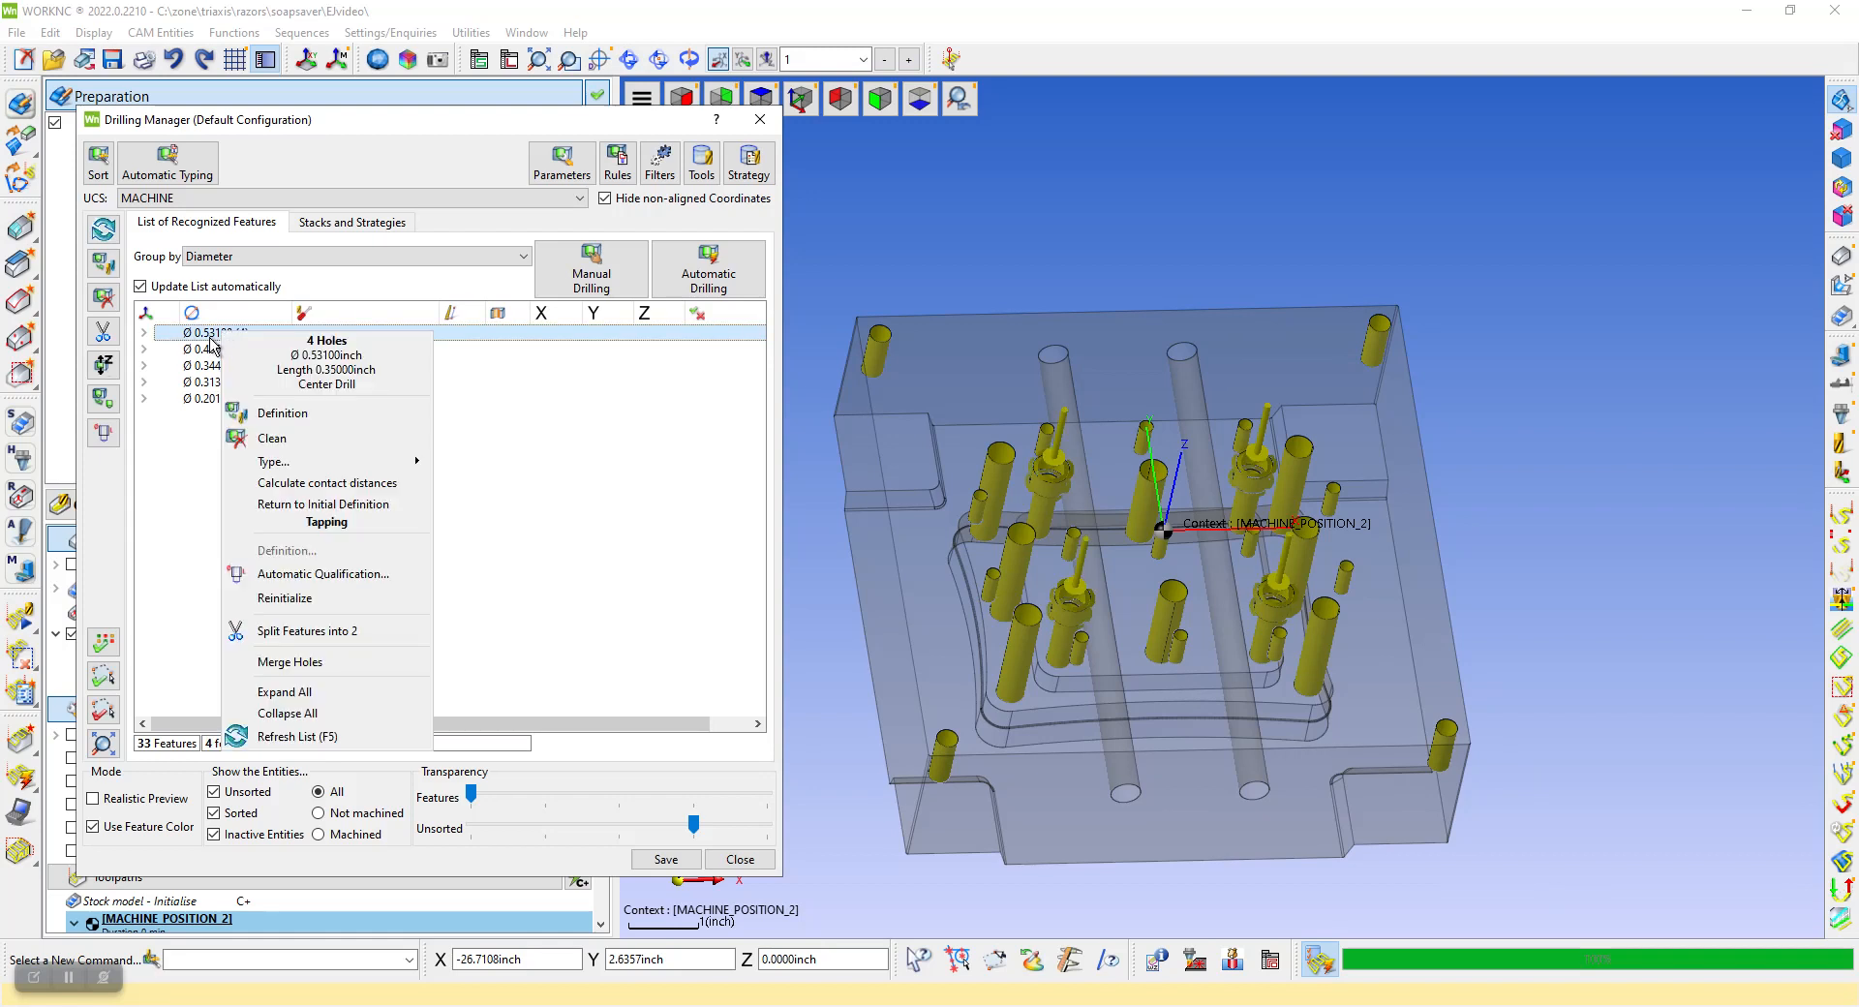
mouse_move(286, 465)
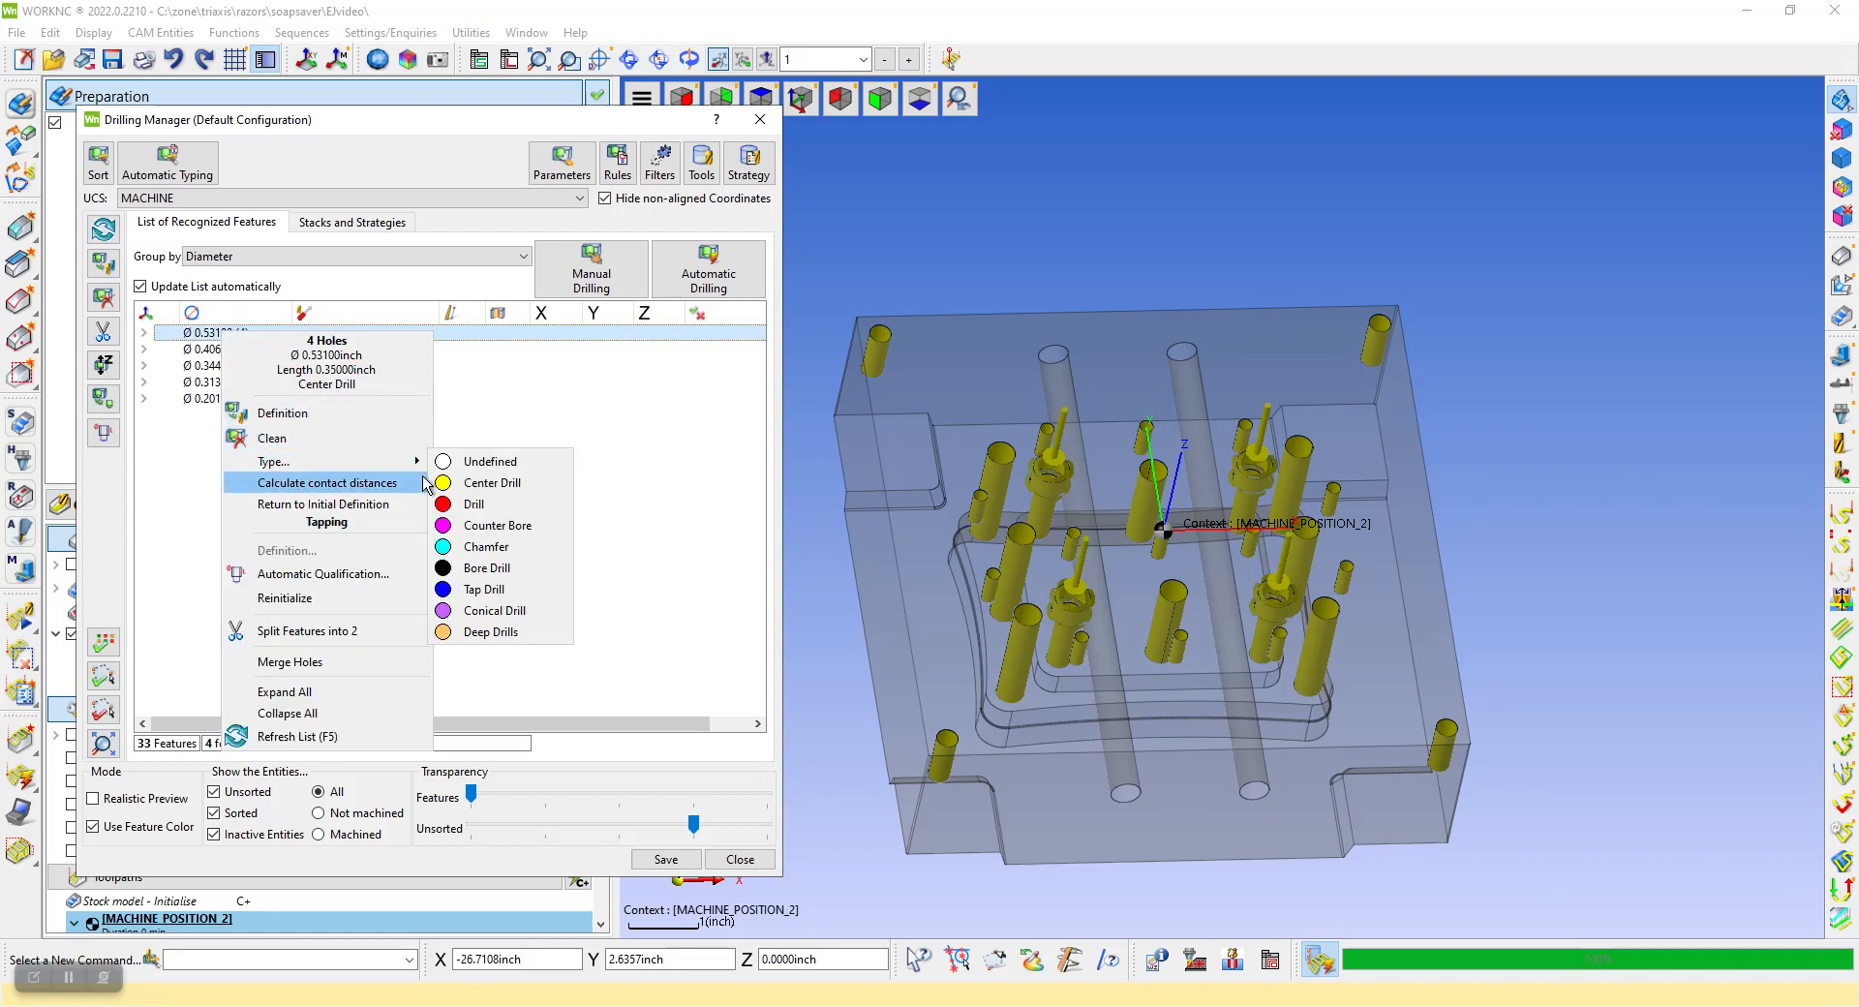
left_click(489, 527)
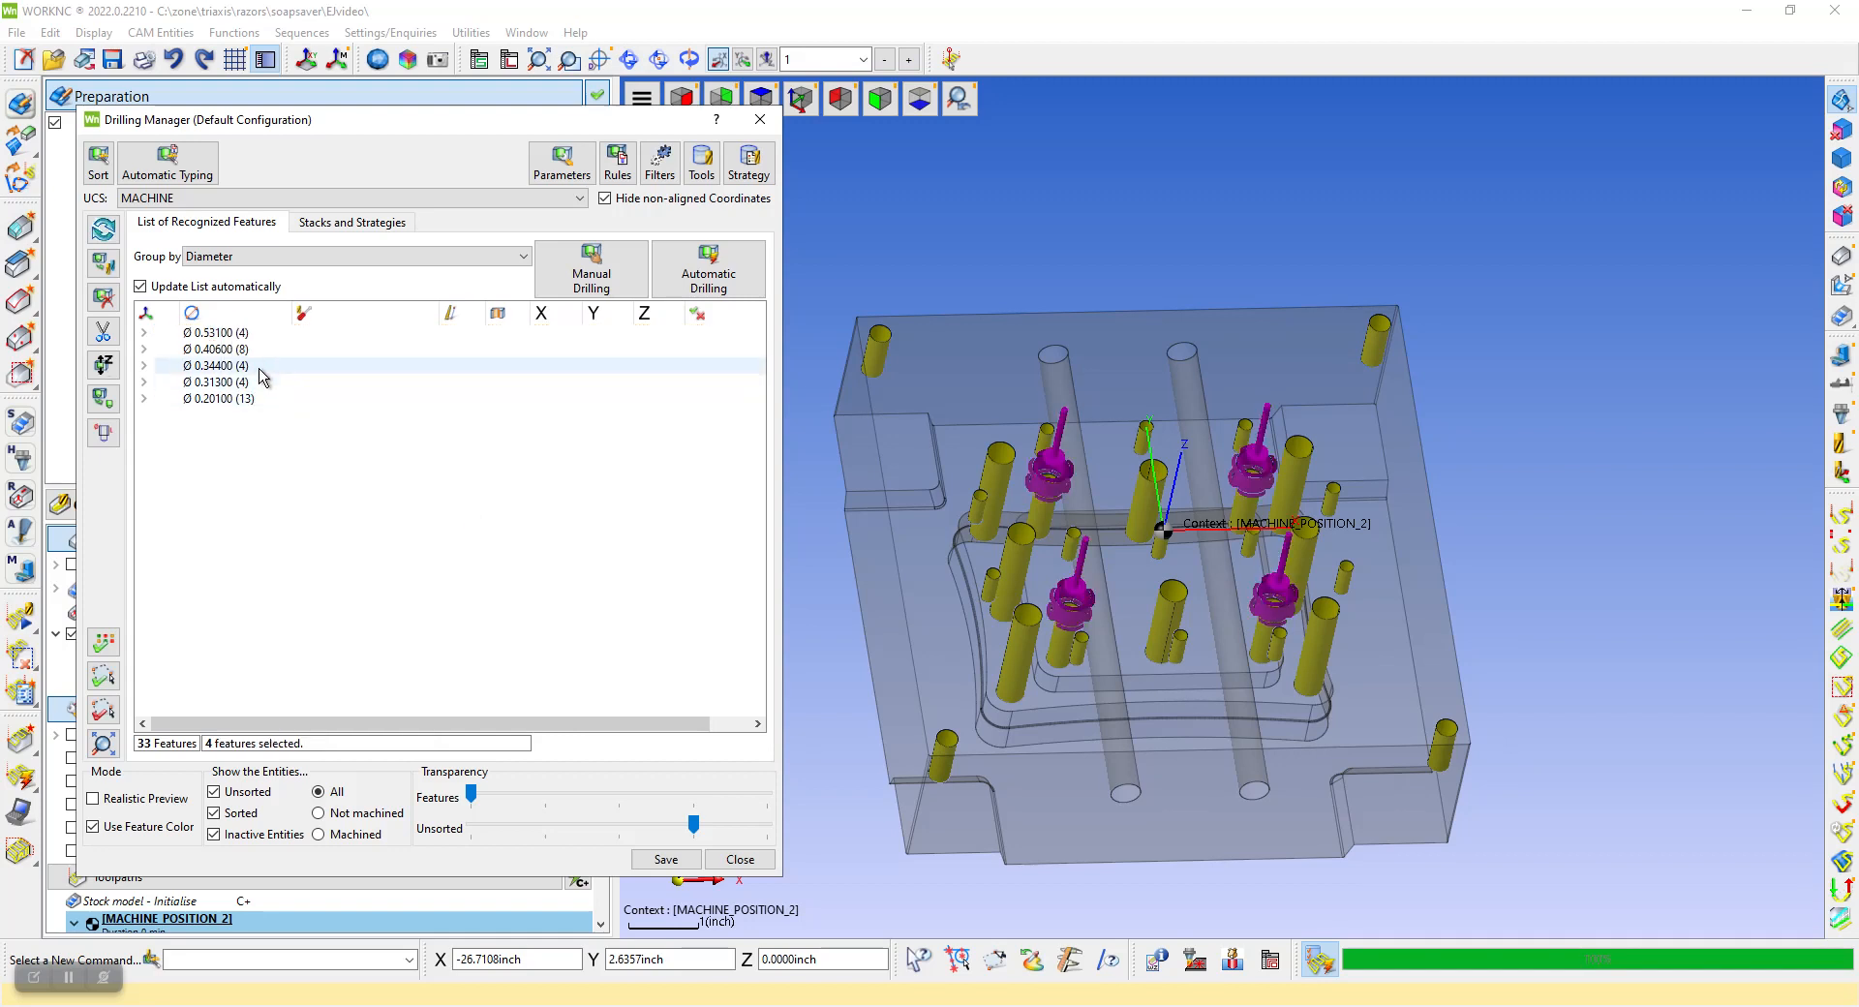
Set the feature type of the Ø 0.40600 and Ø 0.34400 hole groups to Drill
left_click(219, 351)
right_click(217, 352)
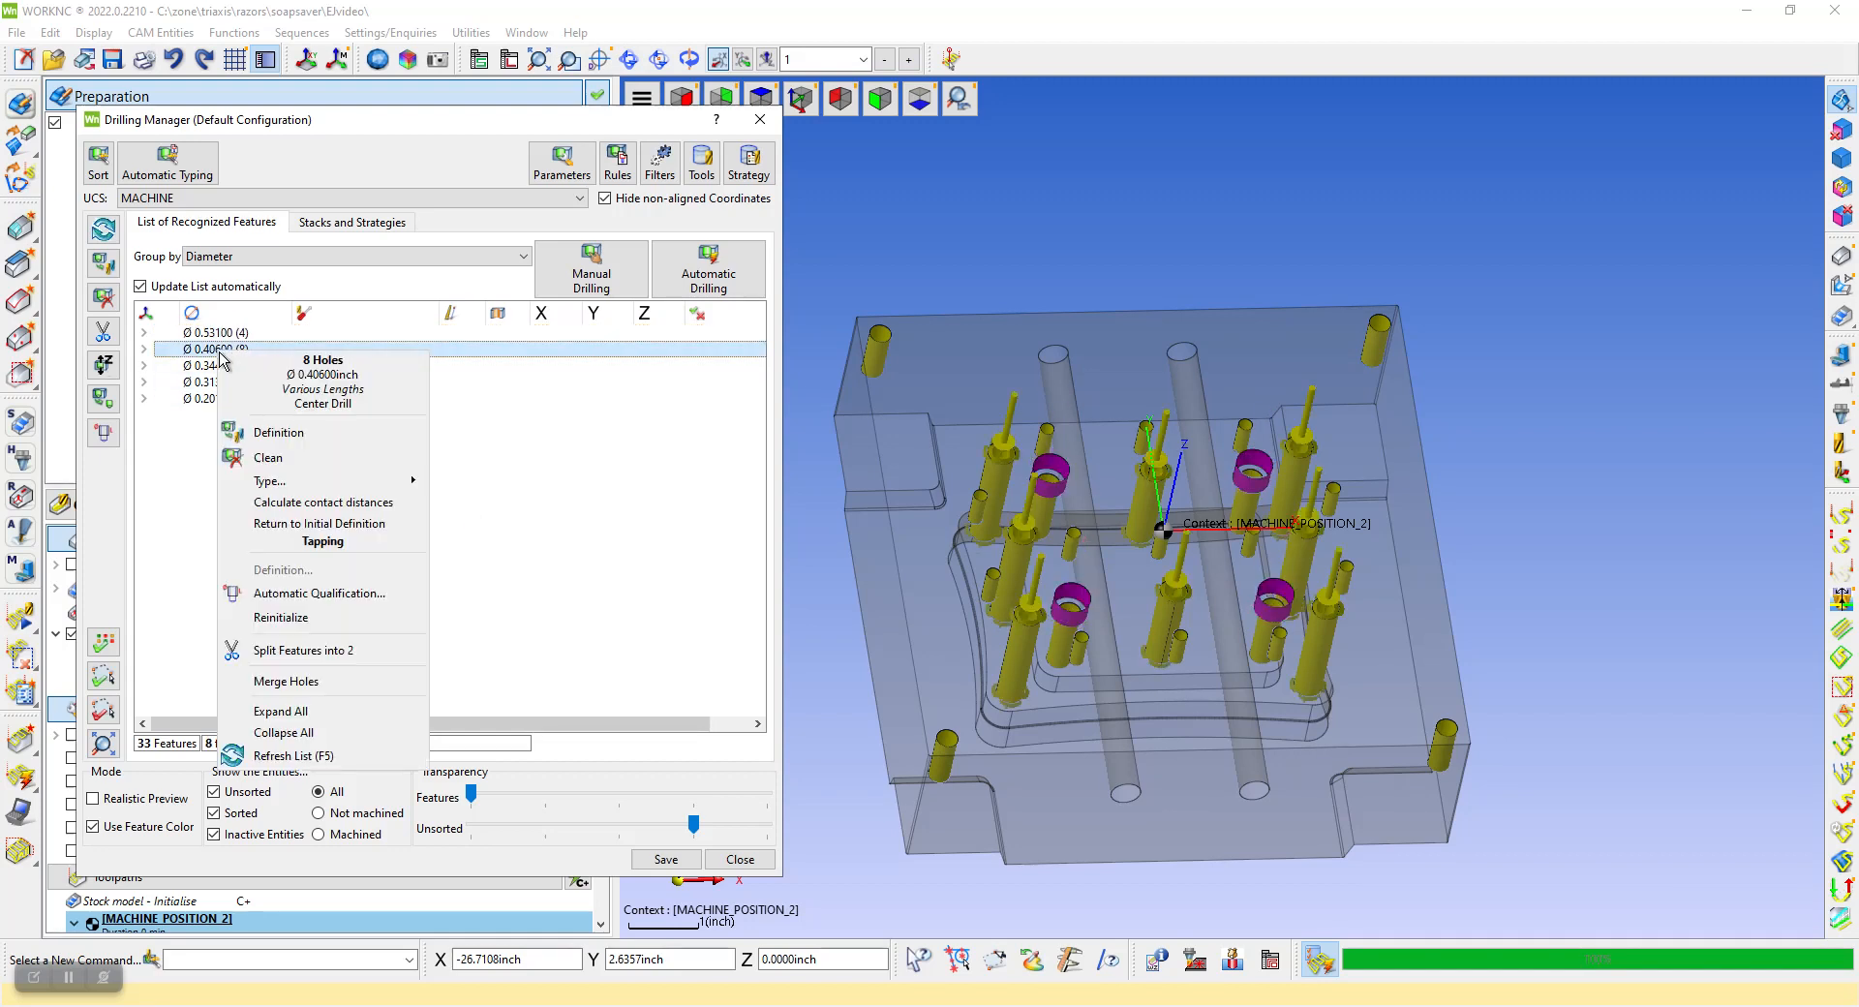
mouse_move(339, 482)
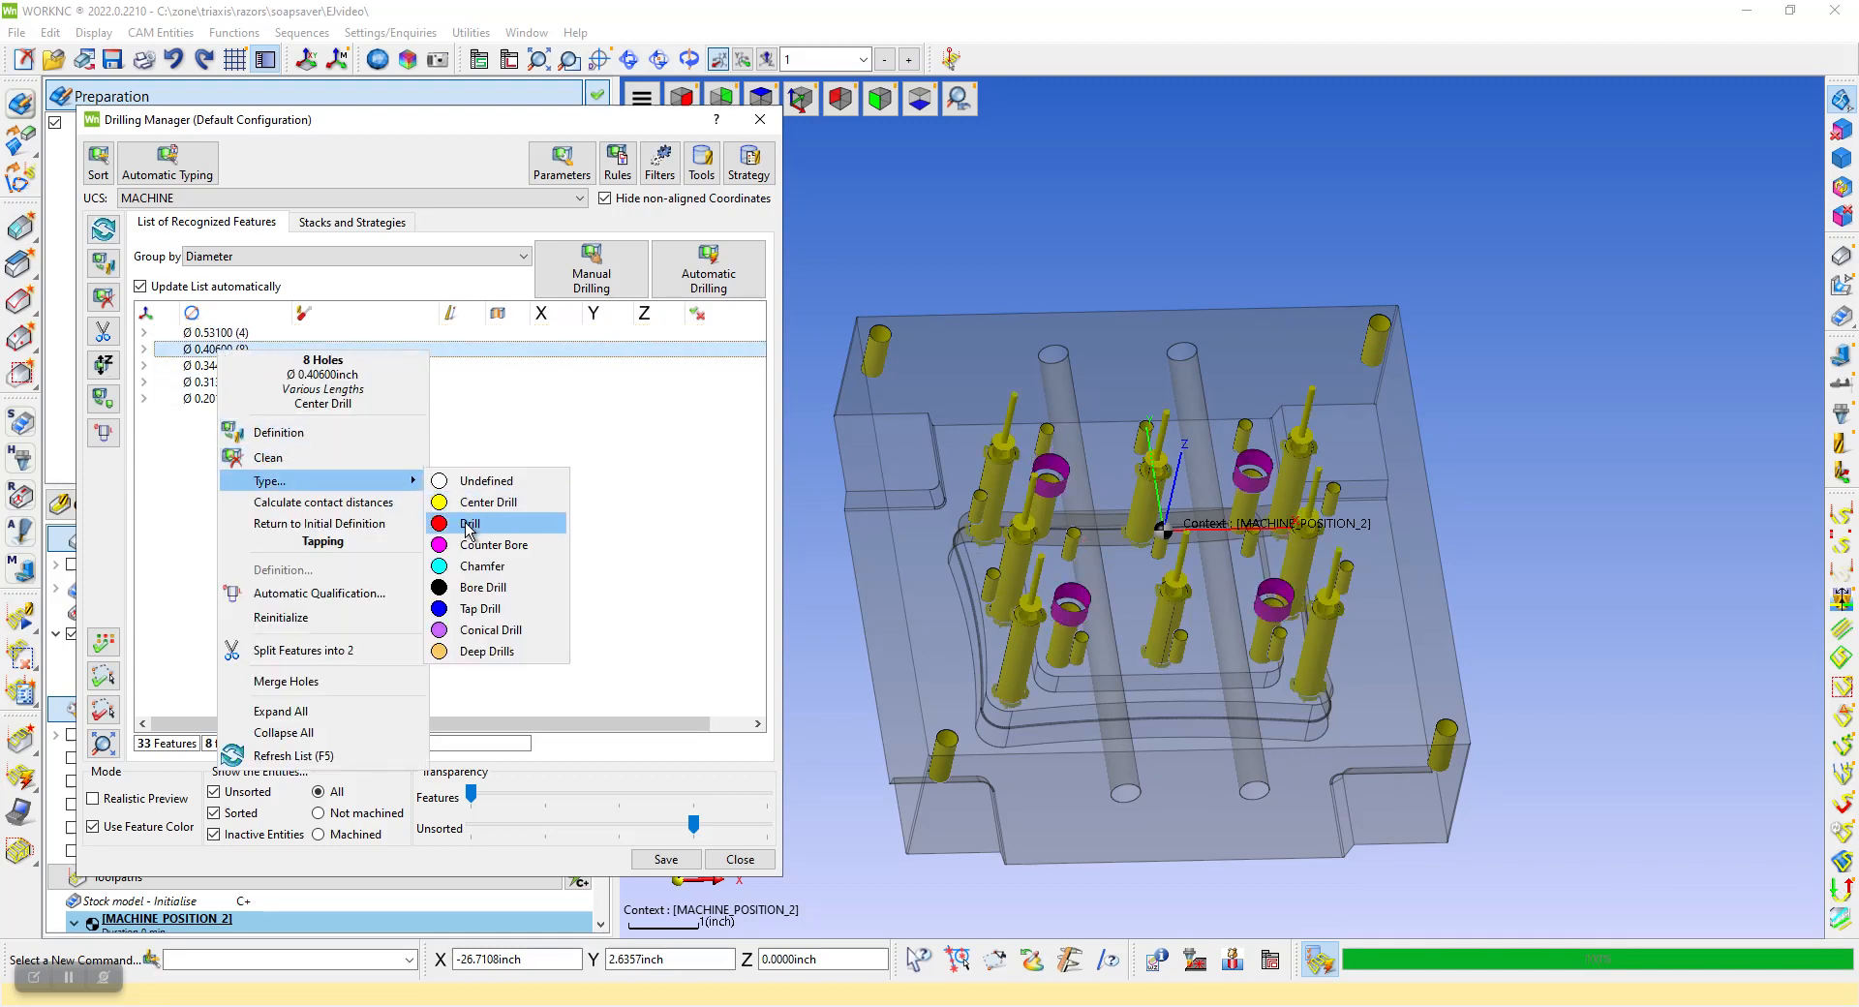
left_click(470, 523)
left_click(223, 366)
right_click(224, 368)
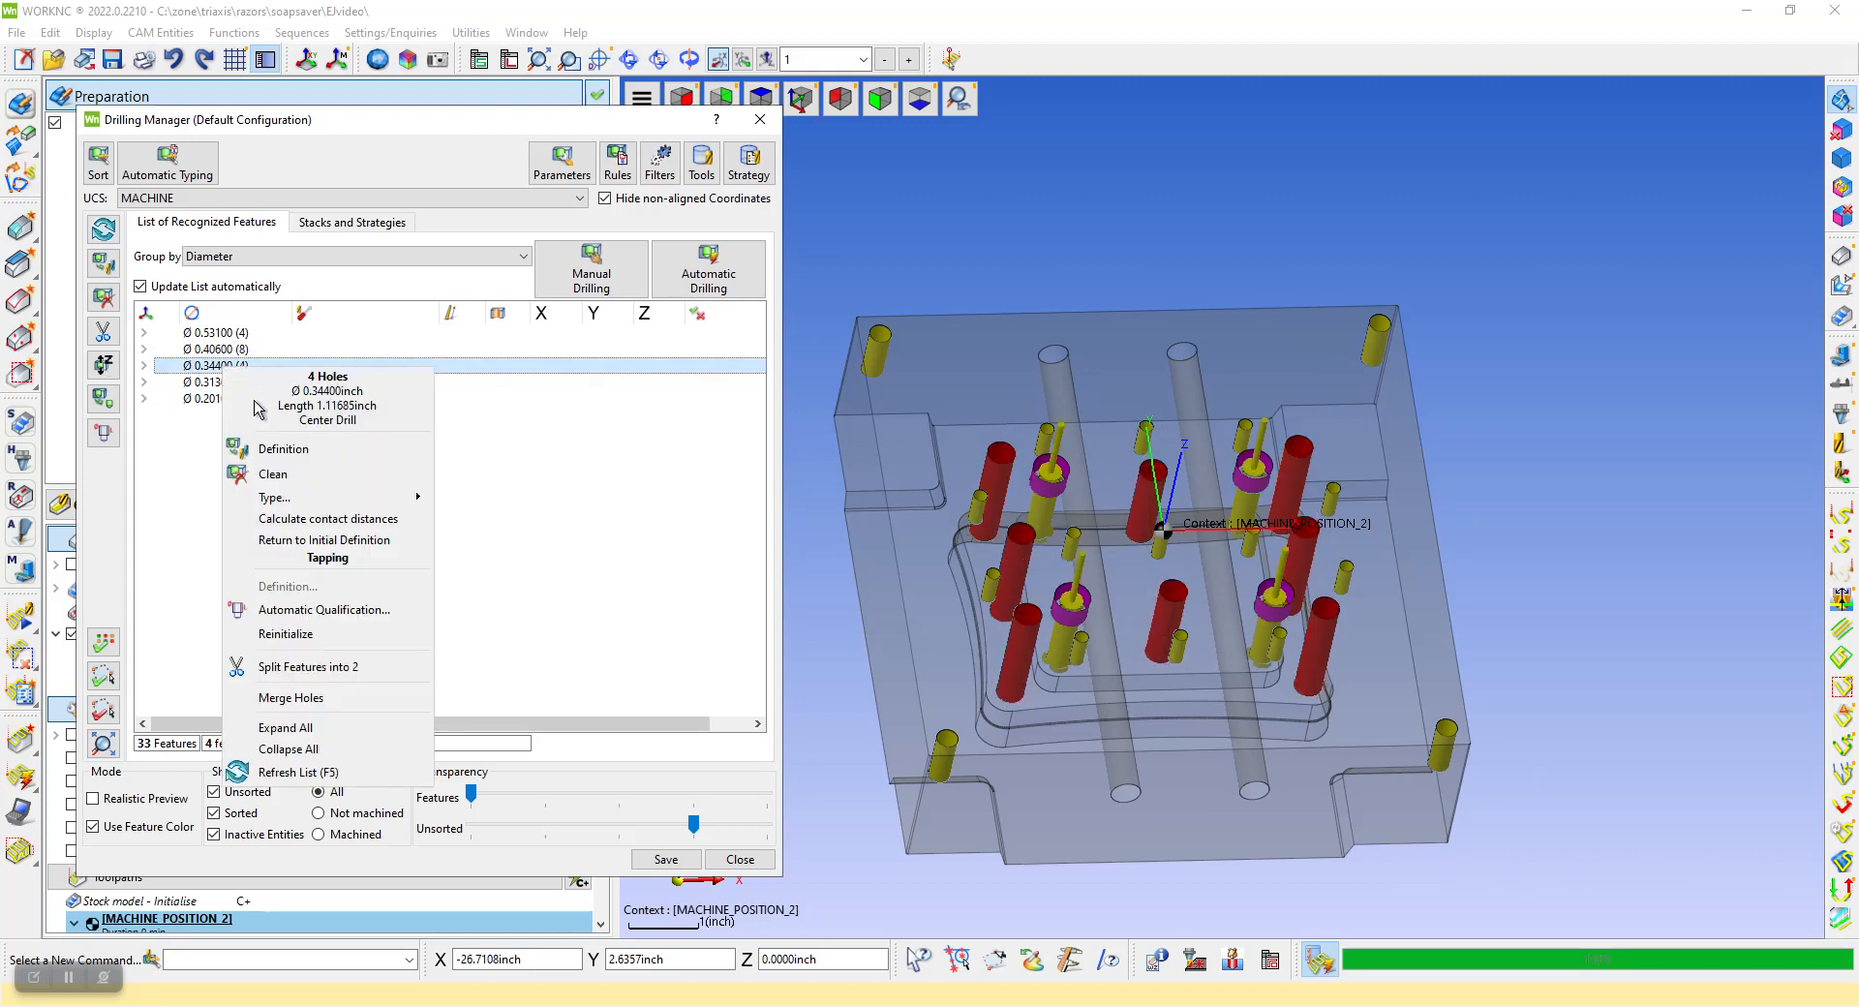
mouse_move(329, 497)
left_click(475, 540)
Set the Ø 0.31300 and Ø 0.20100 hole groups to Tap Drill, with the features representing the drilling
left_click(223, 383)
right_click(216, 384)
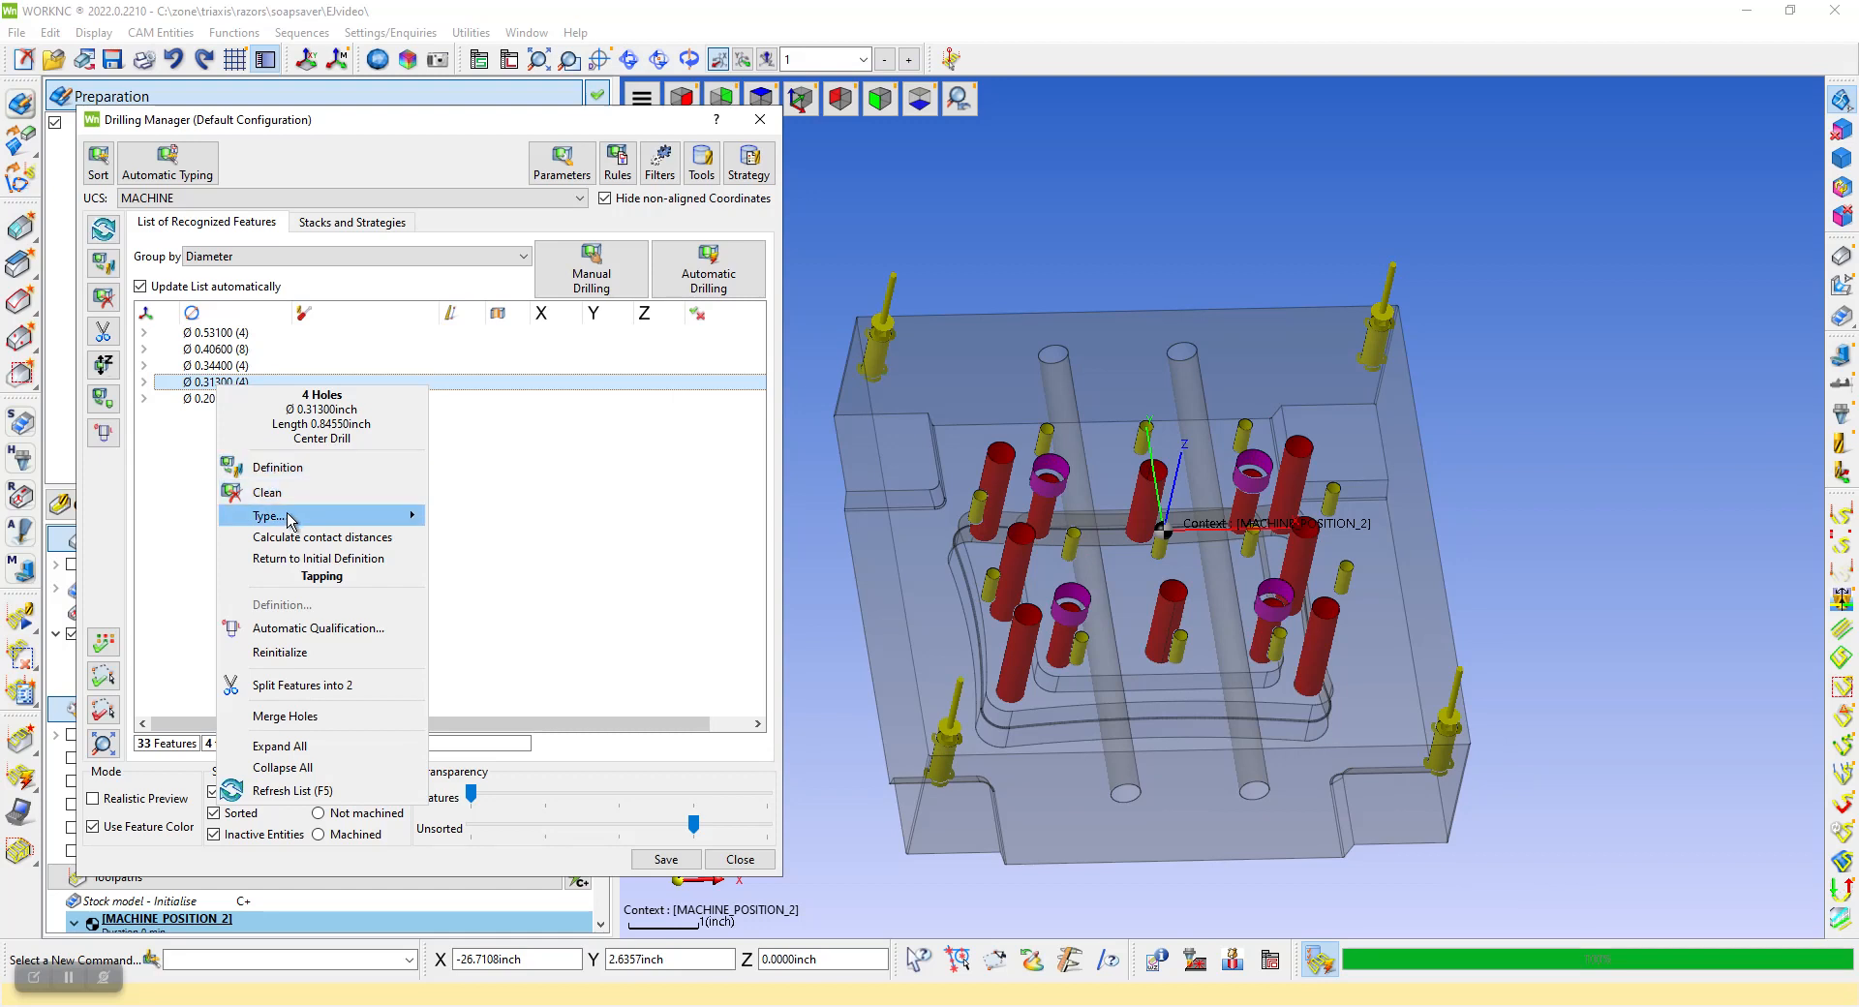
mouse_move(291, 515)
left_click(474, 645)
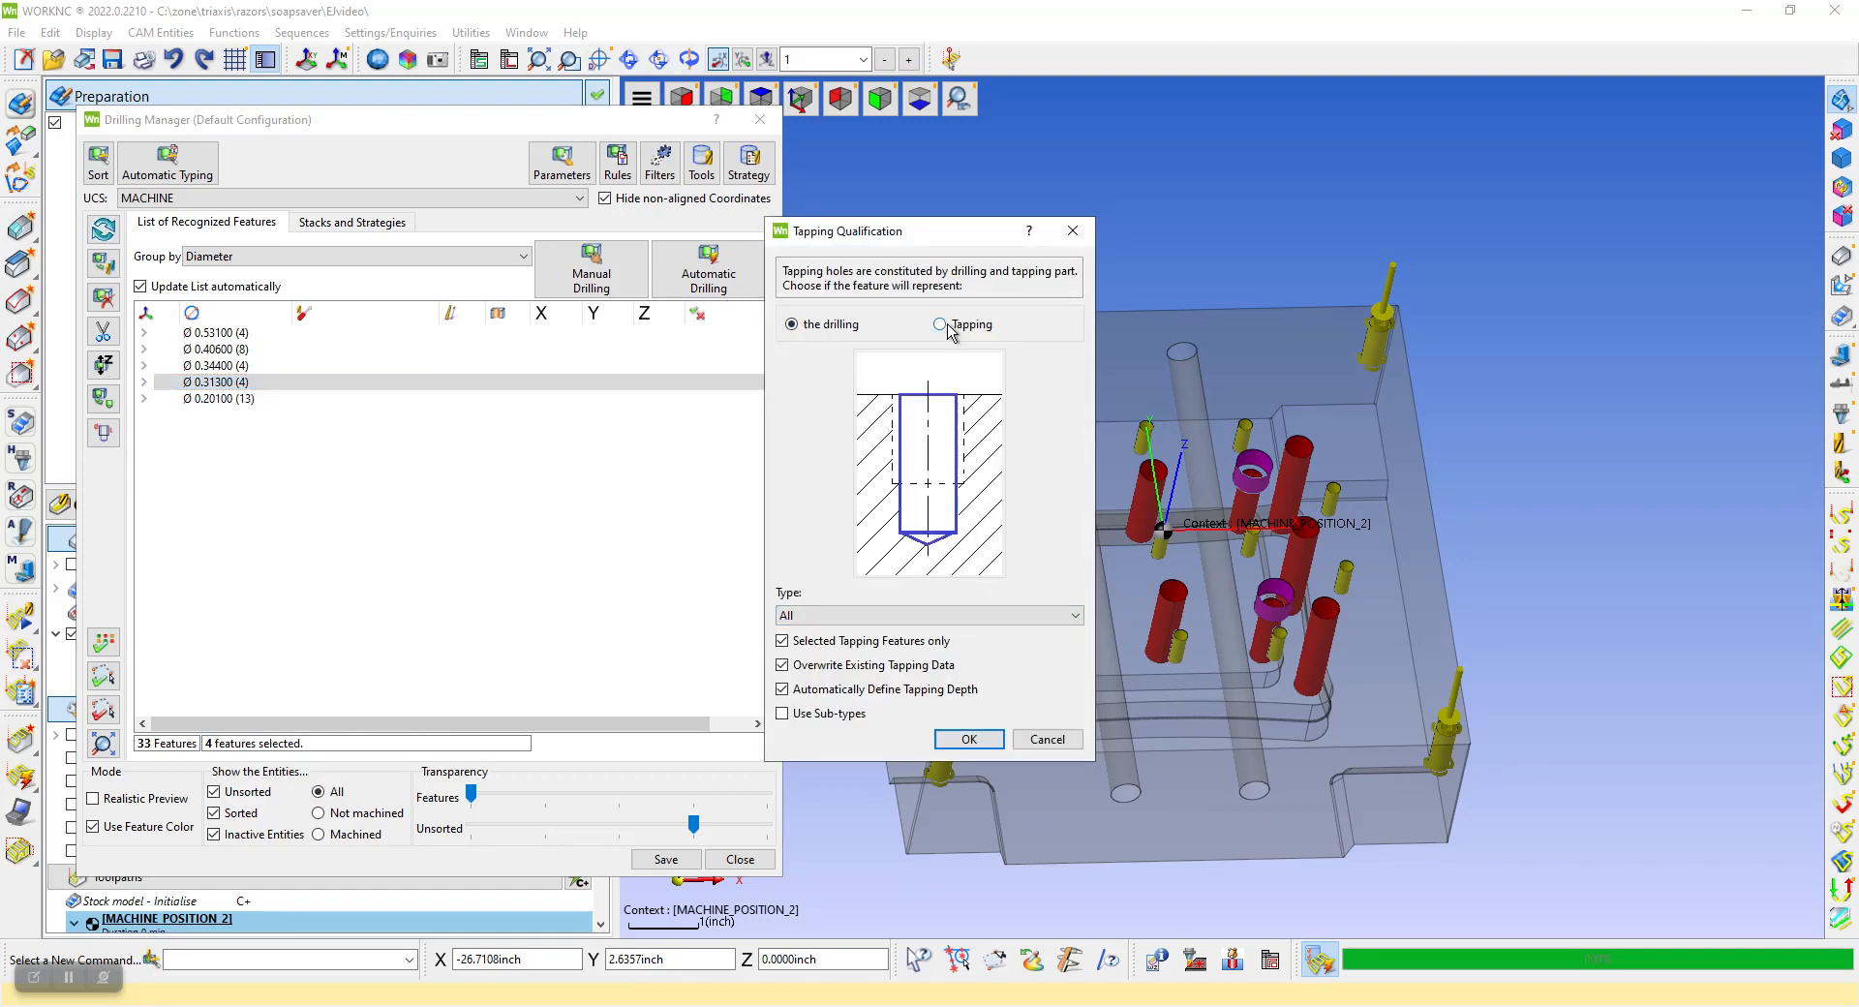
left_click(969, 739)
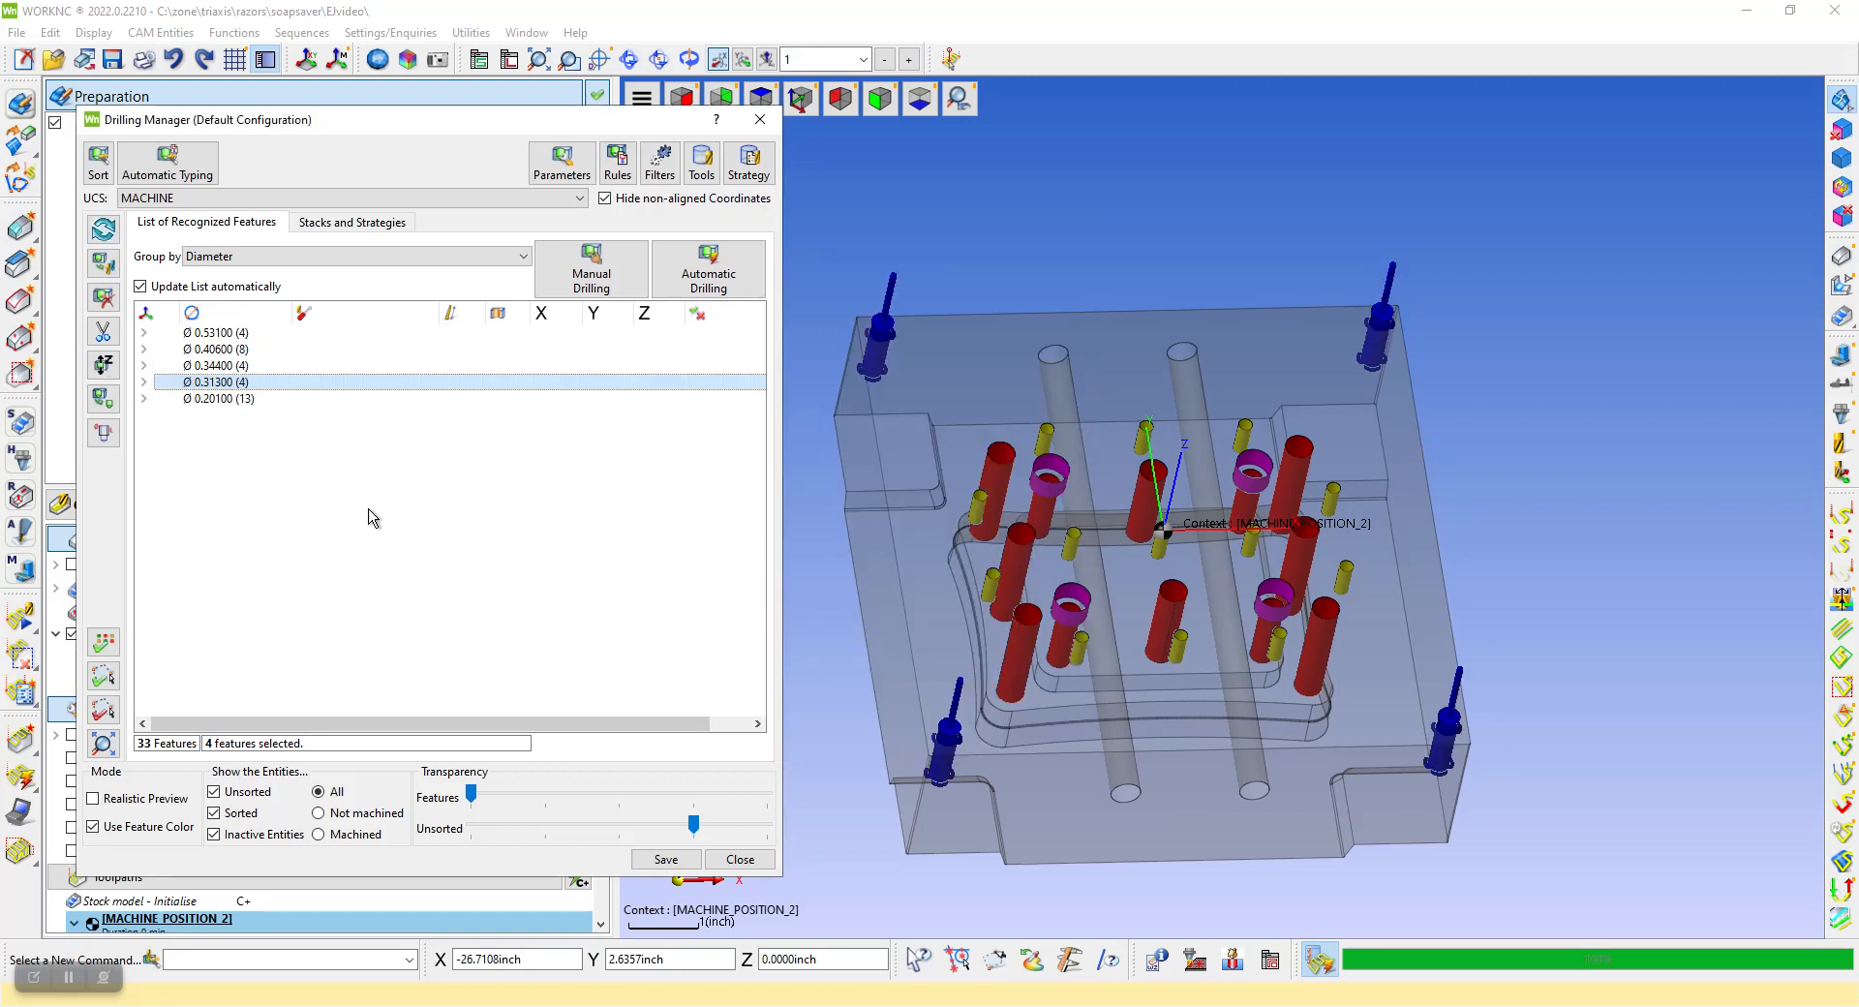
right_click(219, 398)
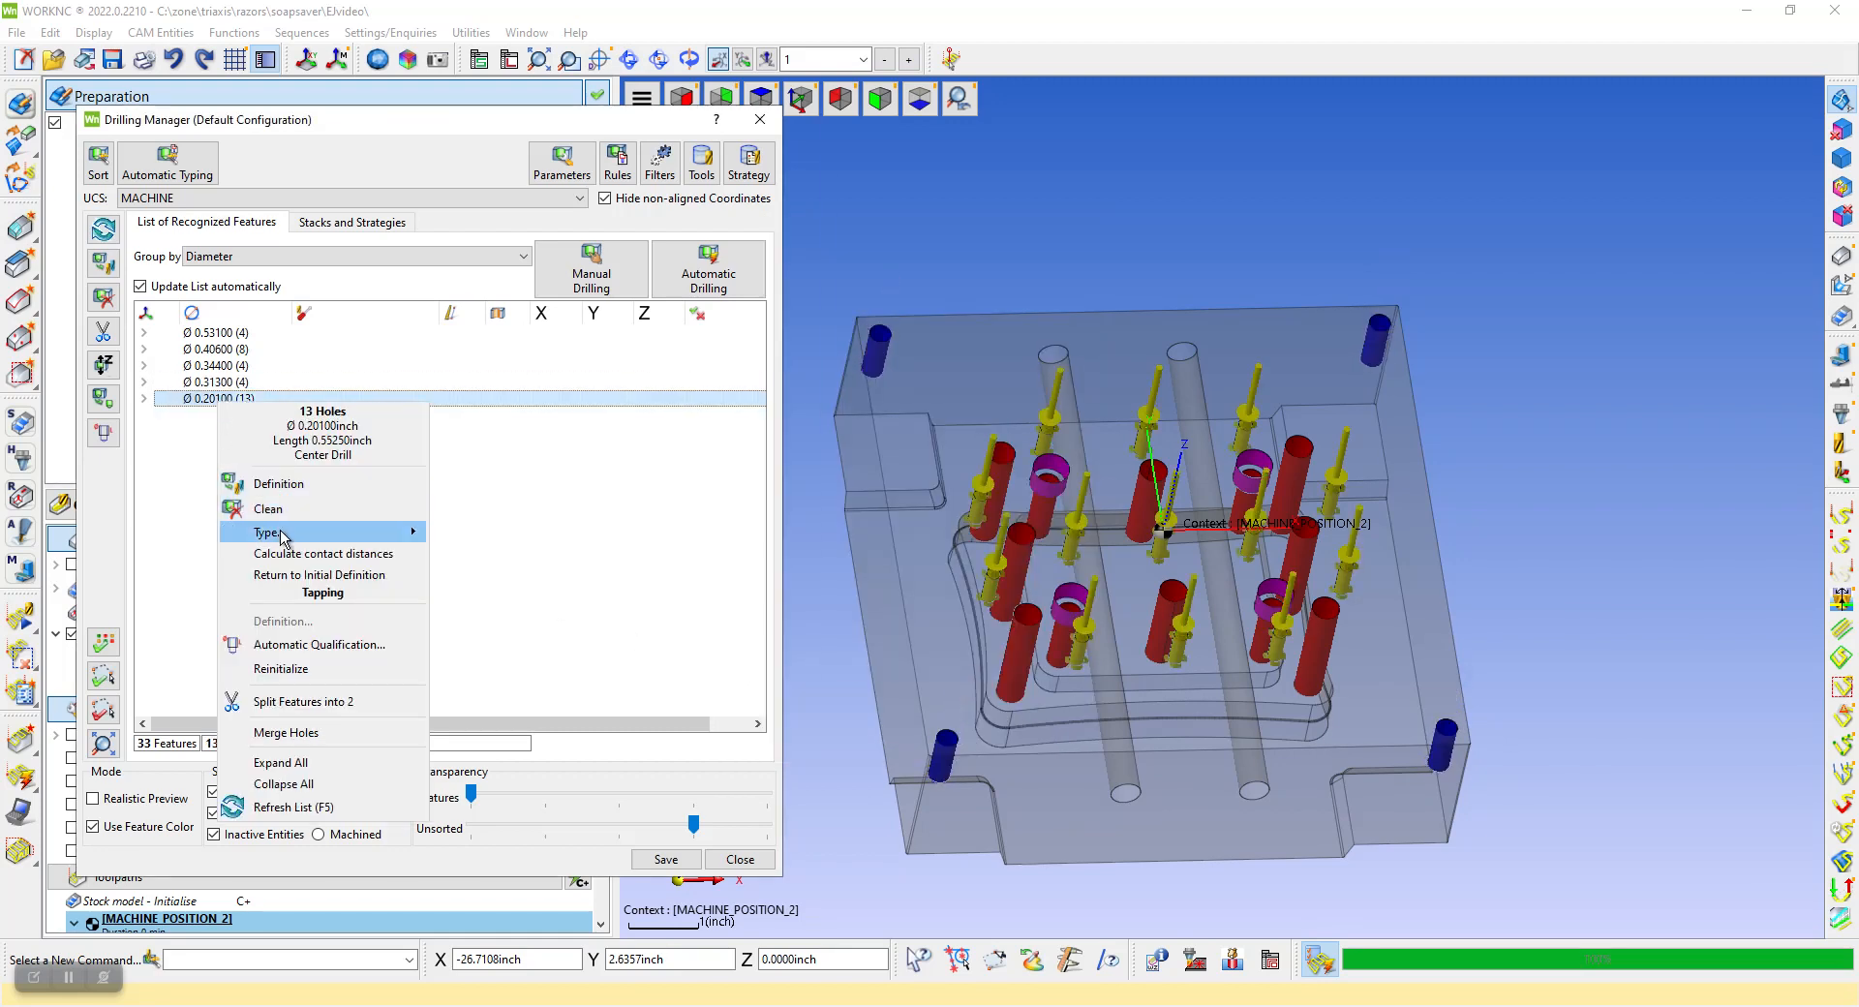
mouse_move(380, 538)
left_click(487, 660)
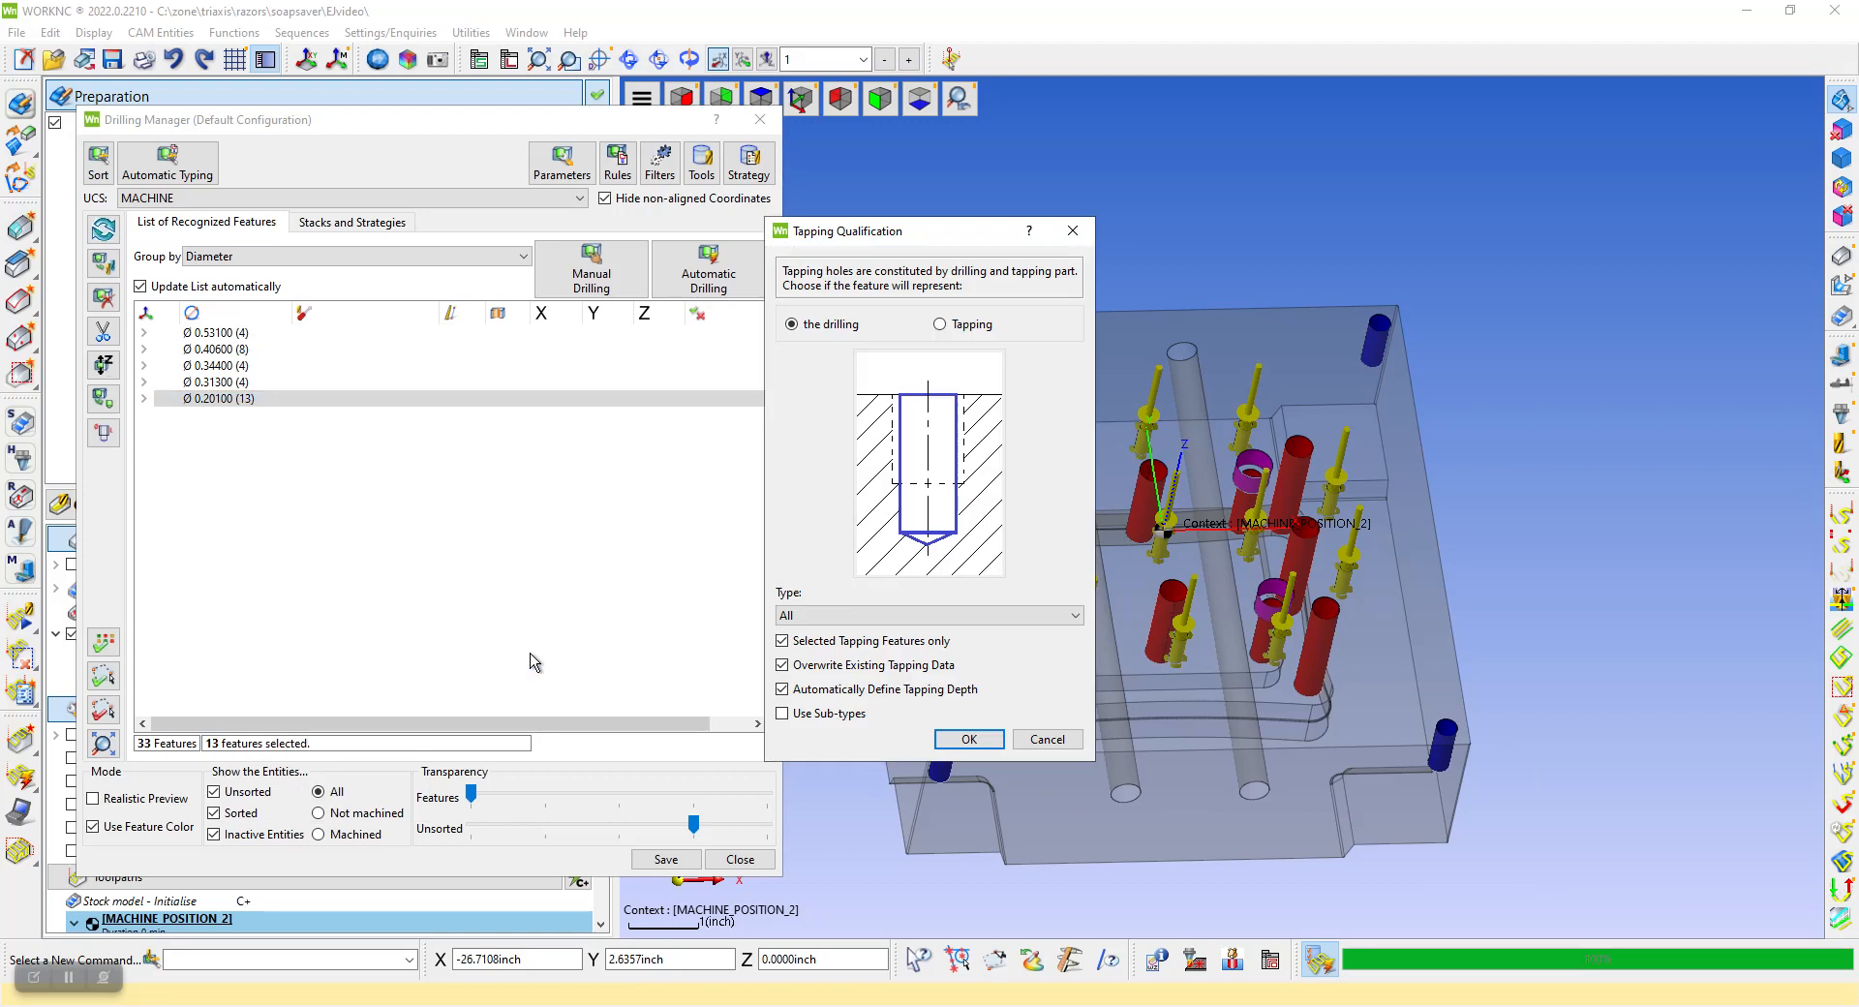
left_click(969, 739)
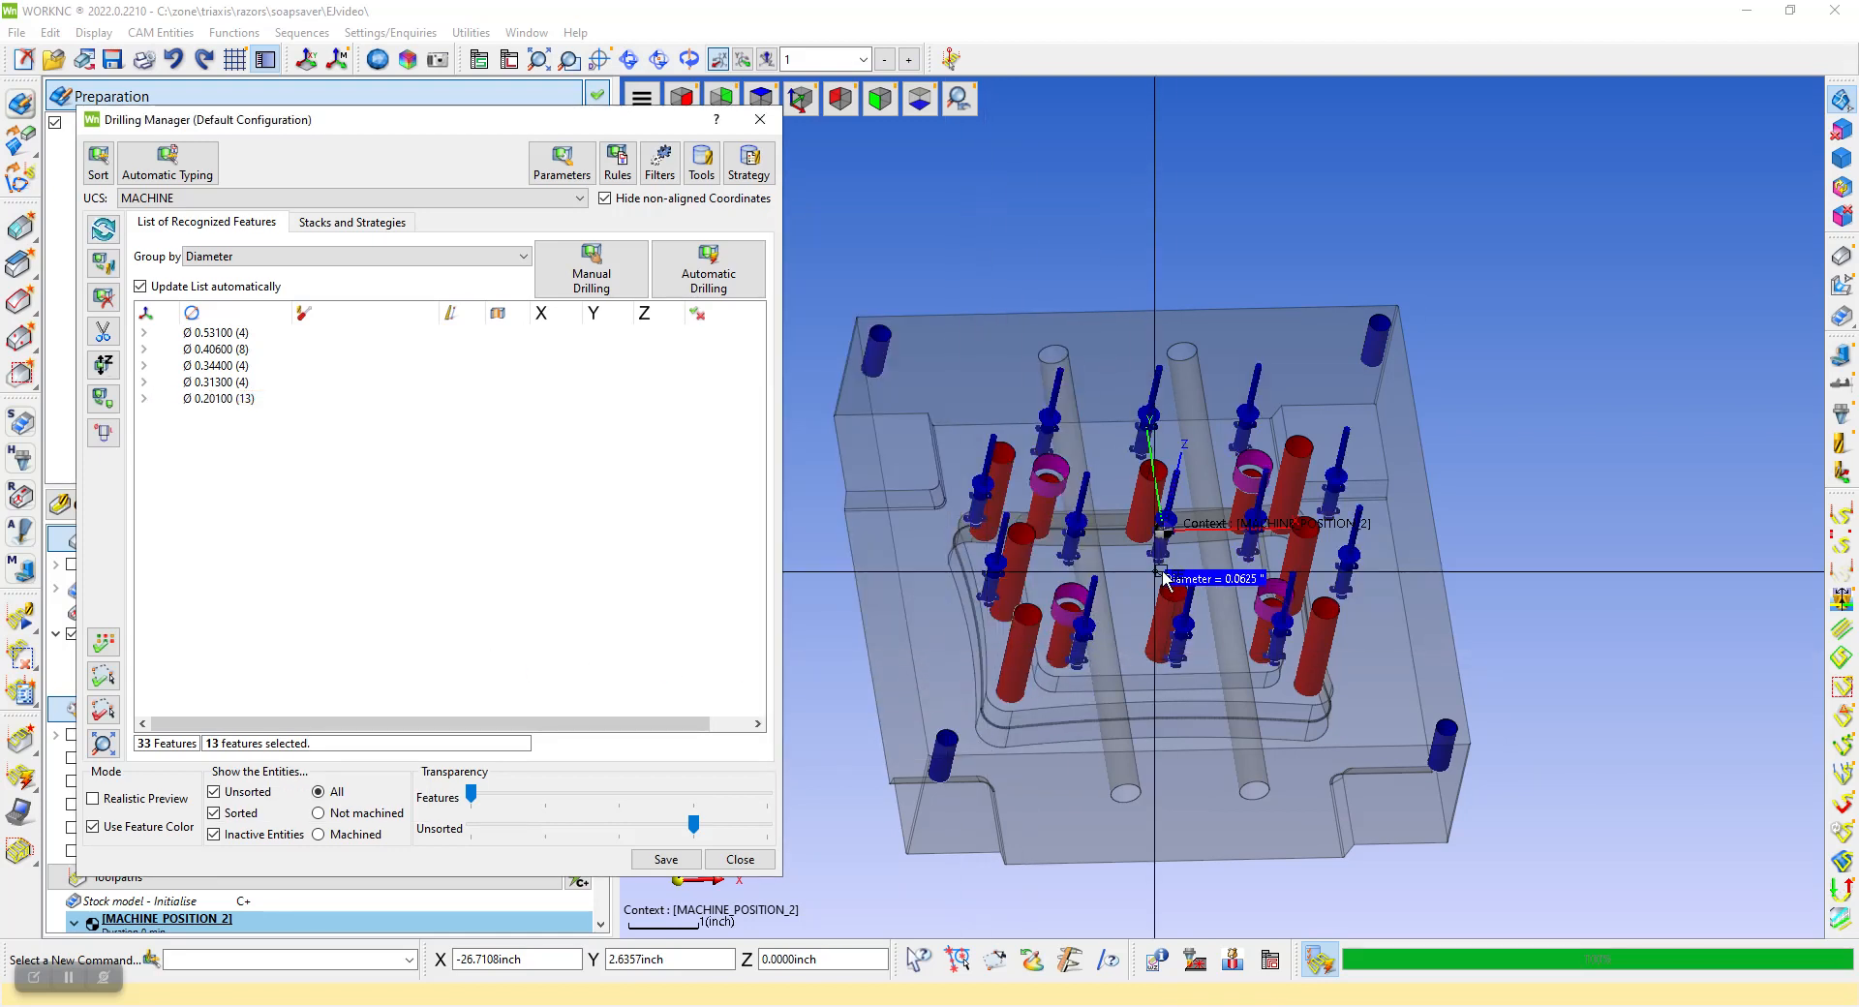
Start manual drilling for the Ø 0.20100 tap holes and copy in the 1_4_20 hypercarb strategy
scroll(995, 521, "up", 5)
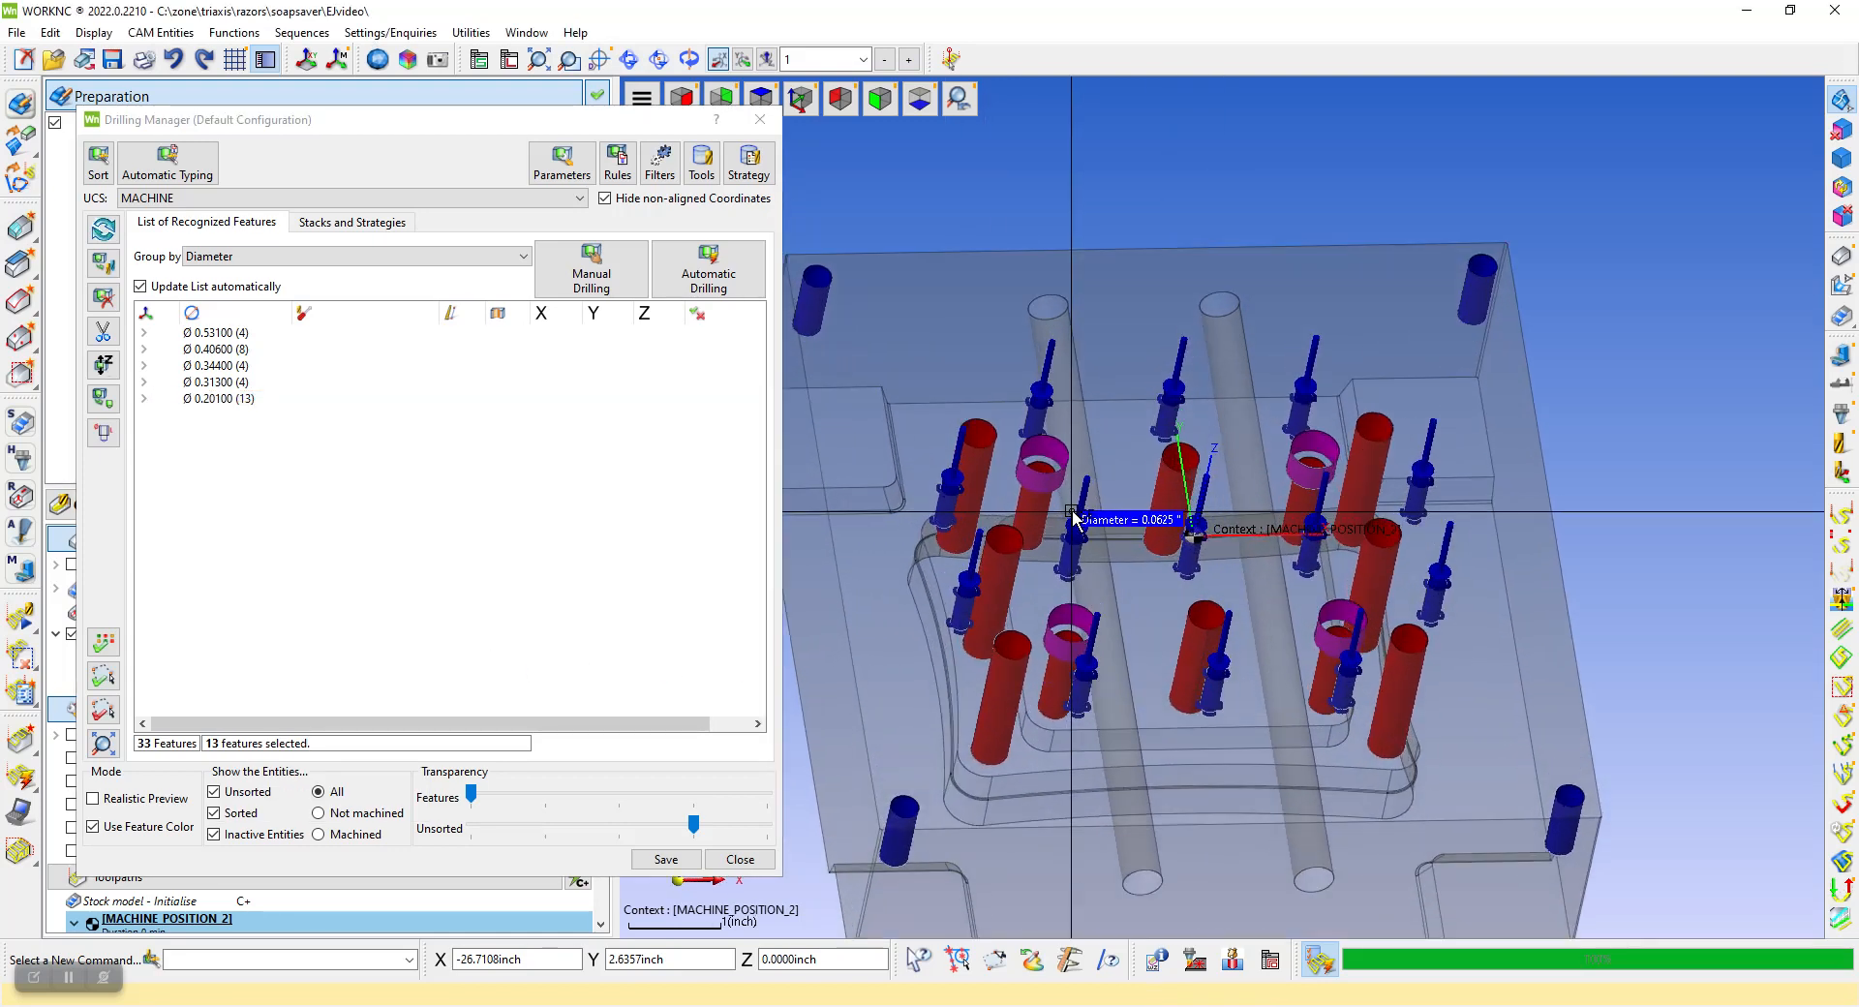
scroll(1056, 445, "up", 5)
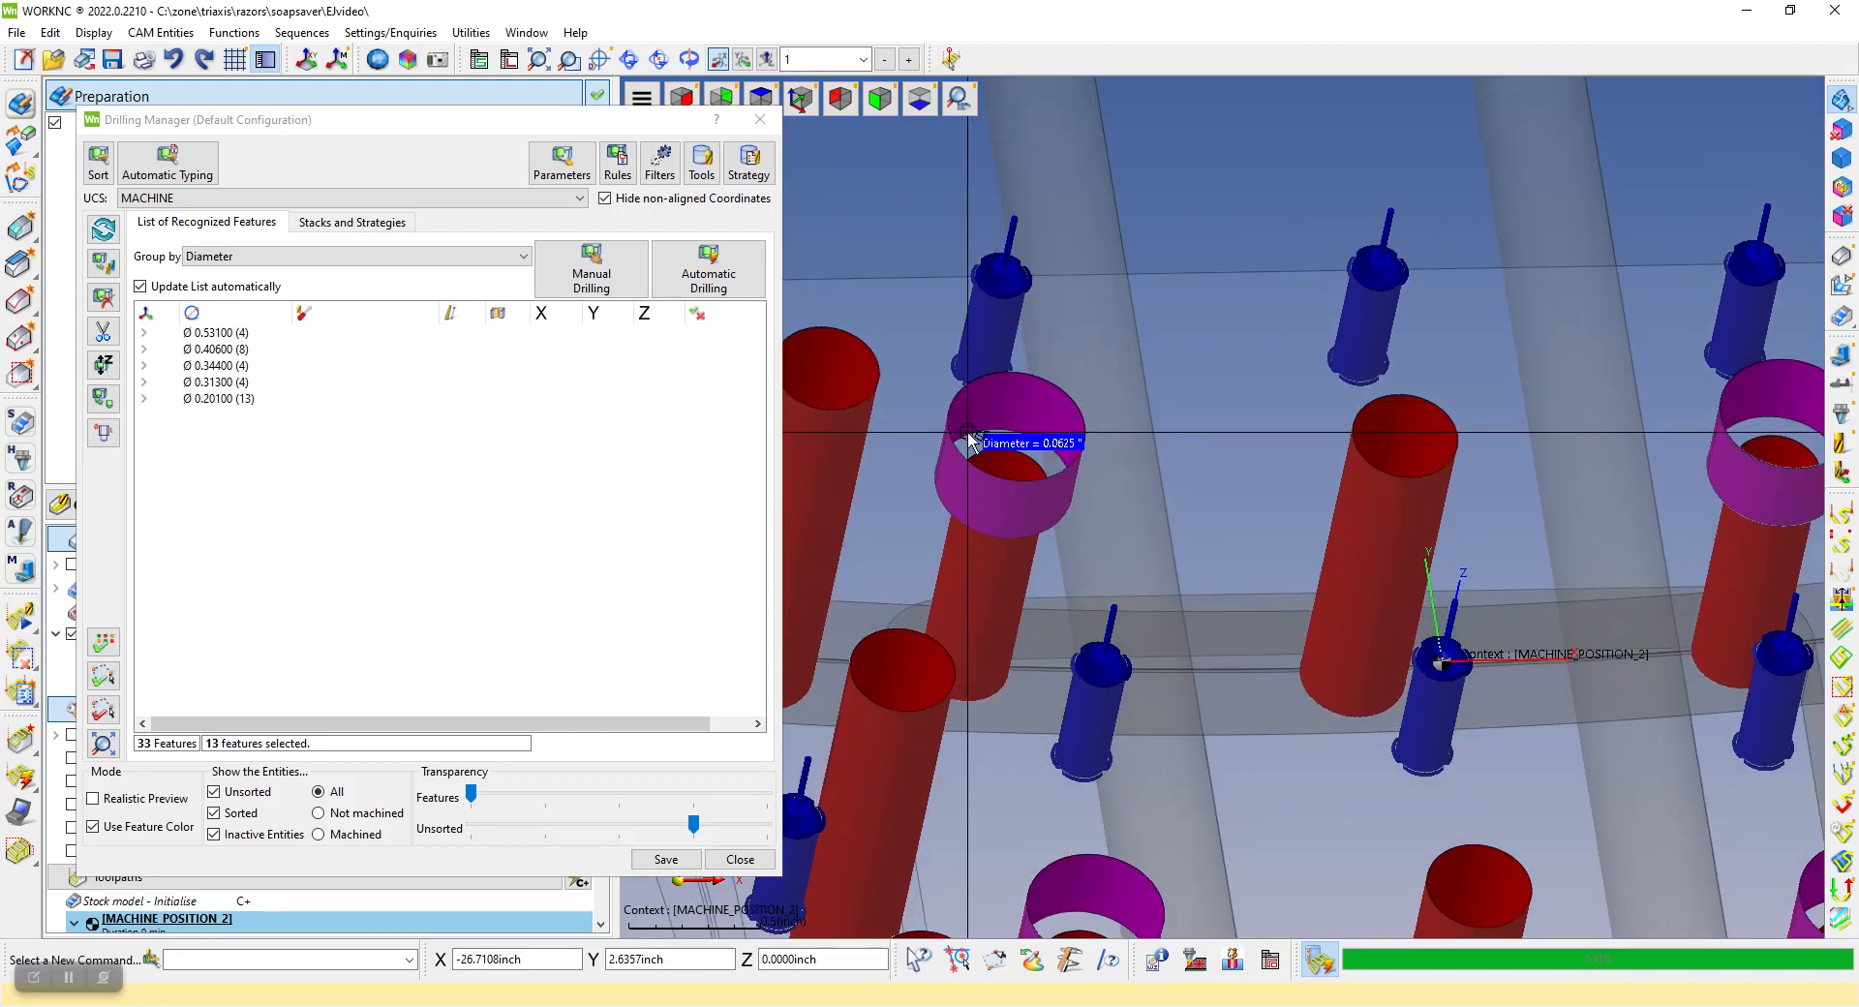
scroll(968, 427, "down", 6)
scroll(1256, 474, "down", 6)
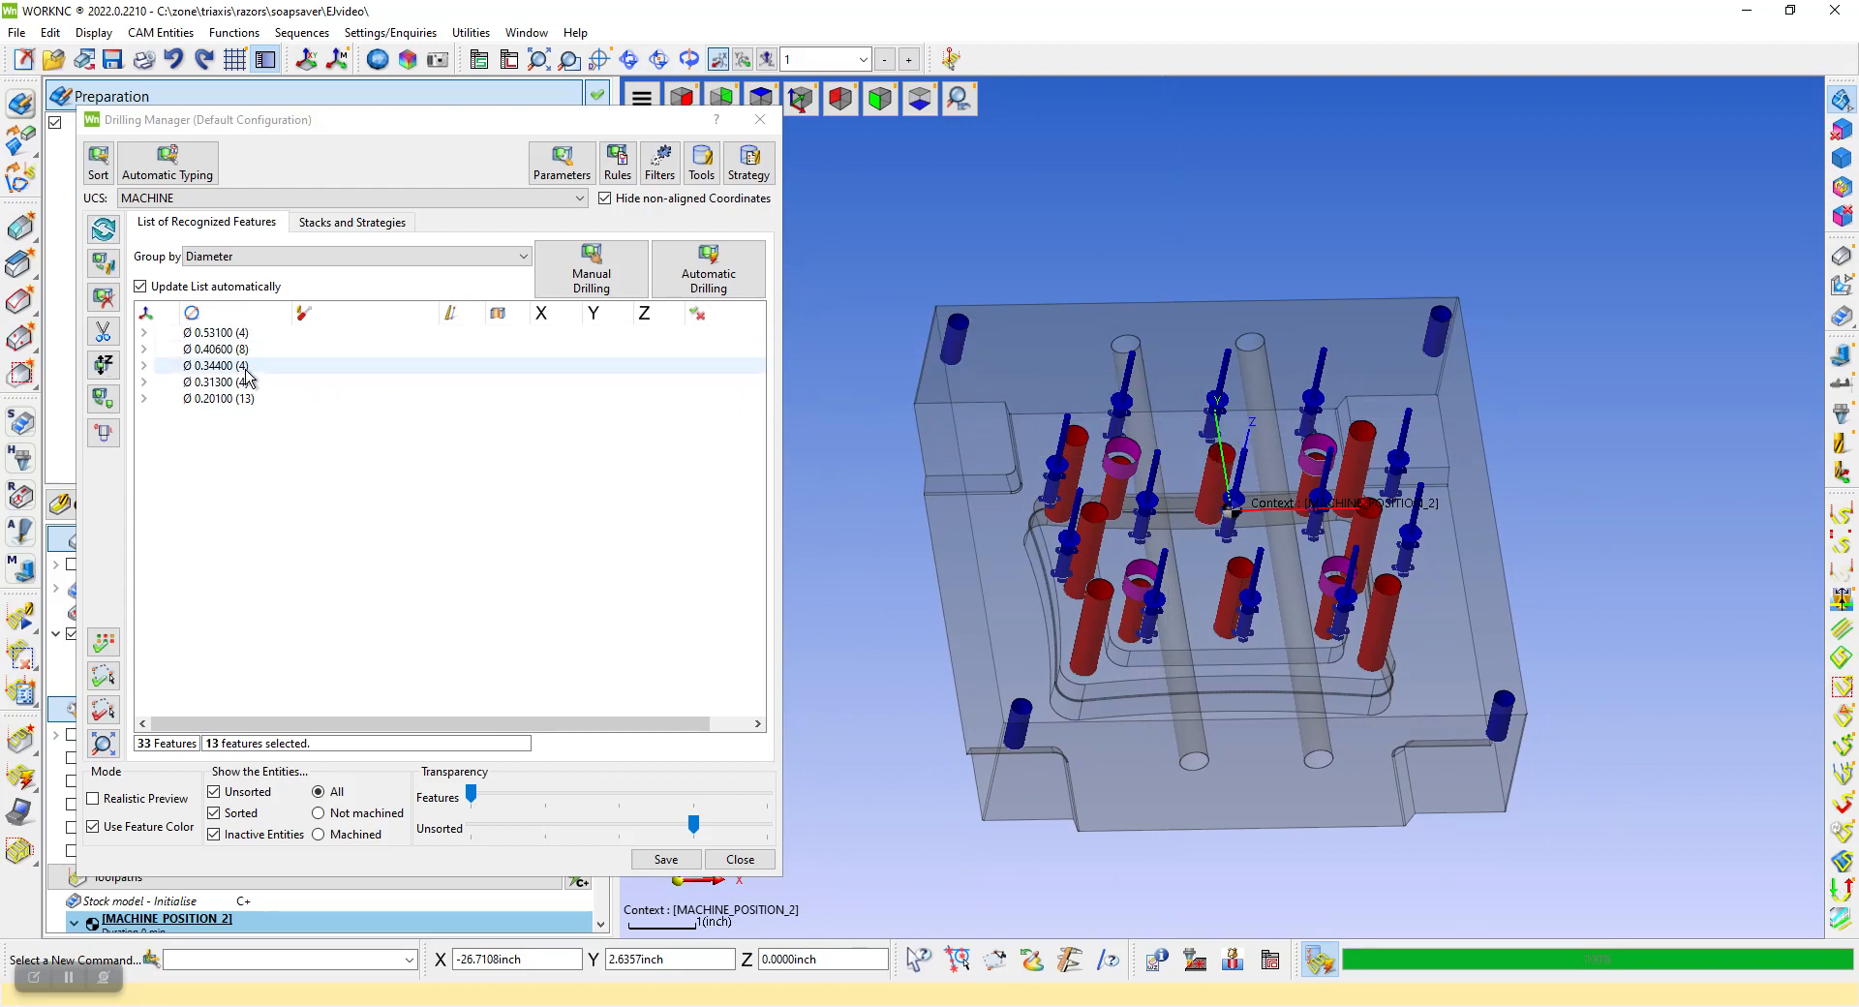
left_click(217, 399)
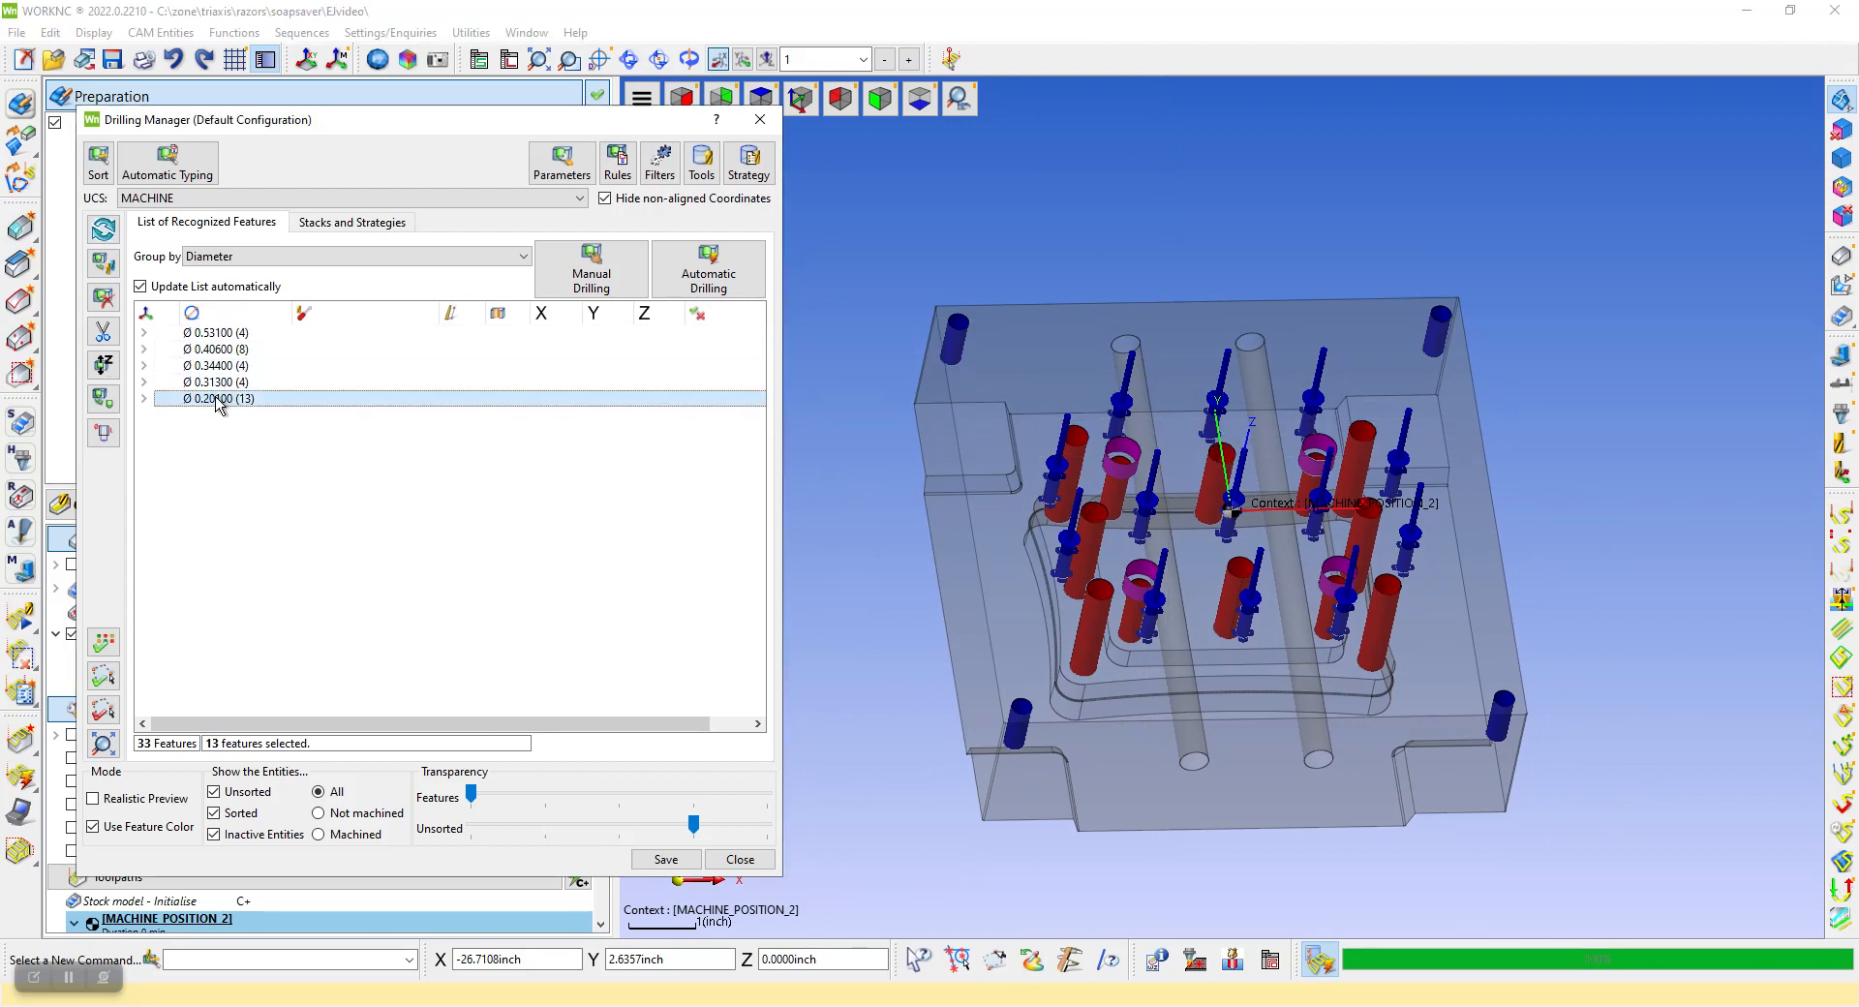
left_click(590, 281)
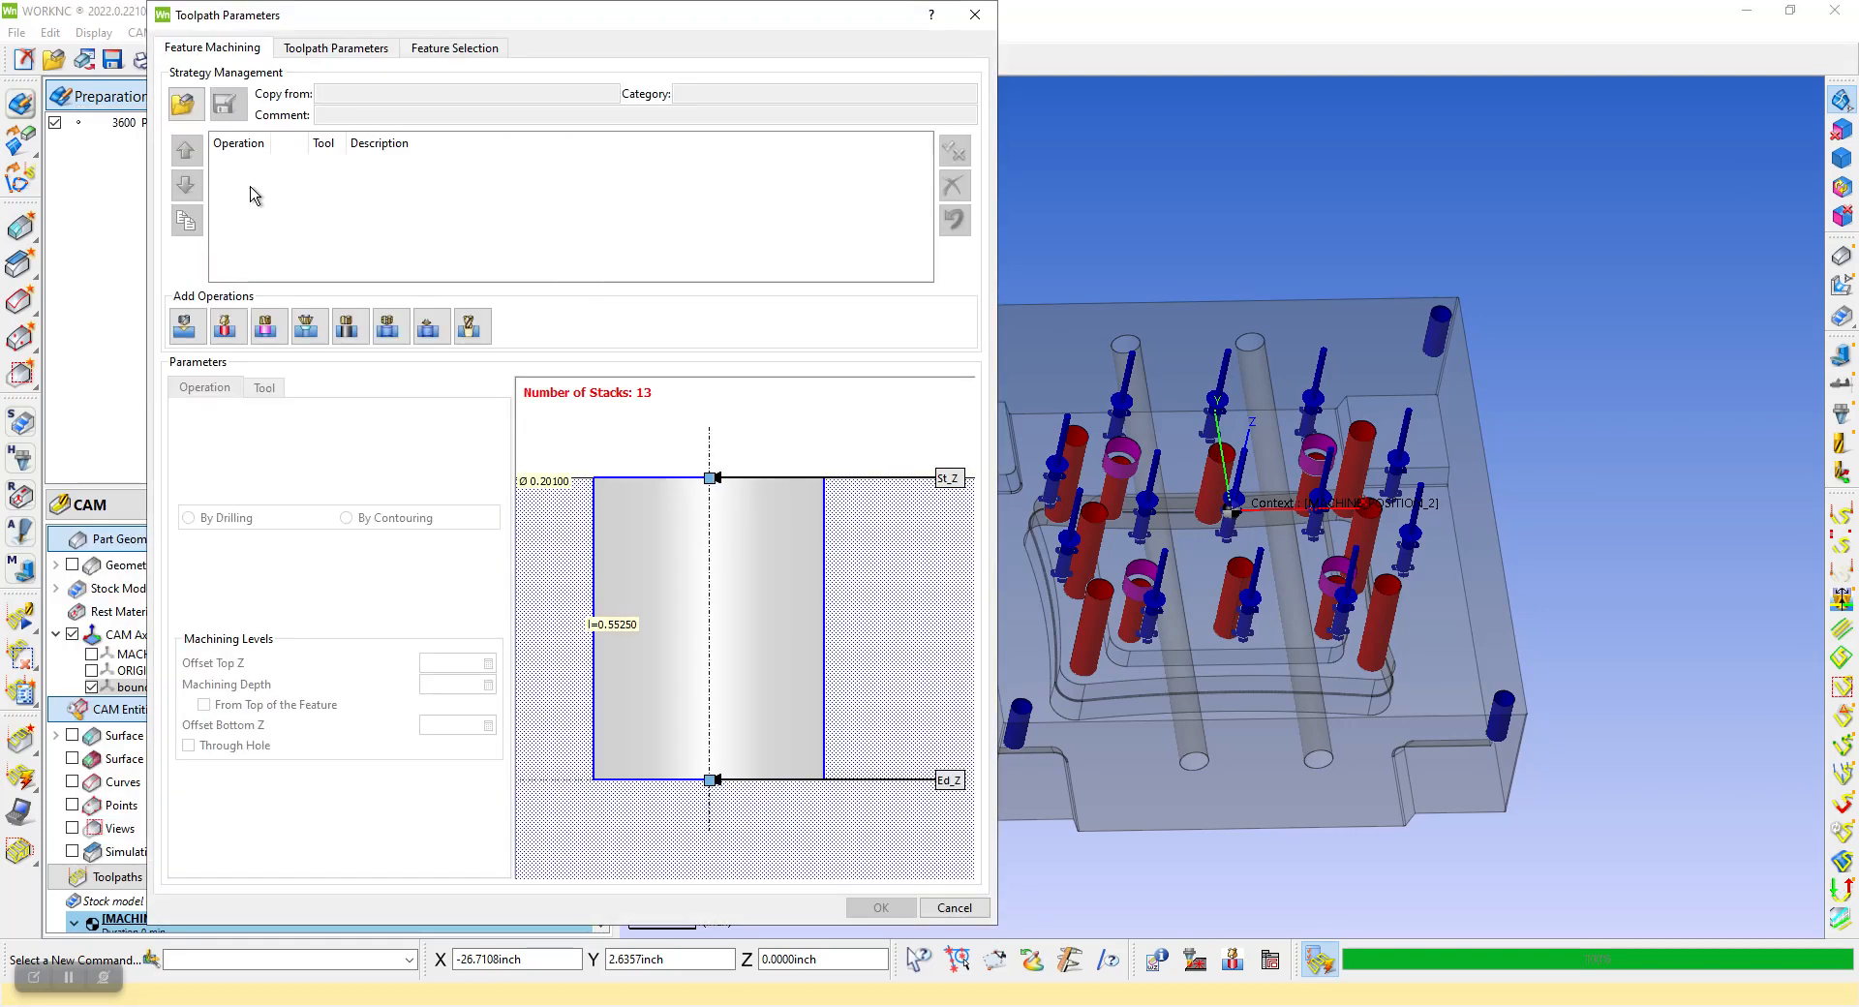
left_click(185, 105)
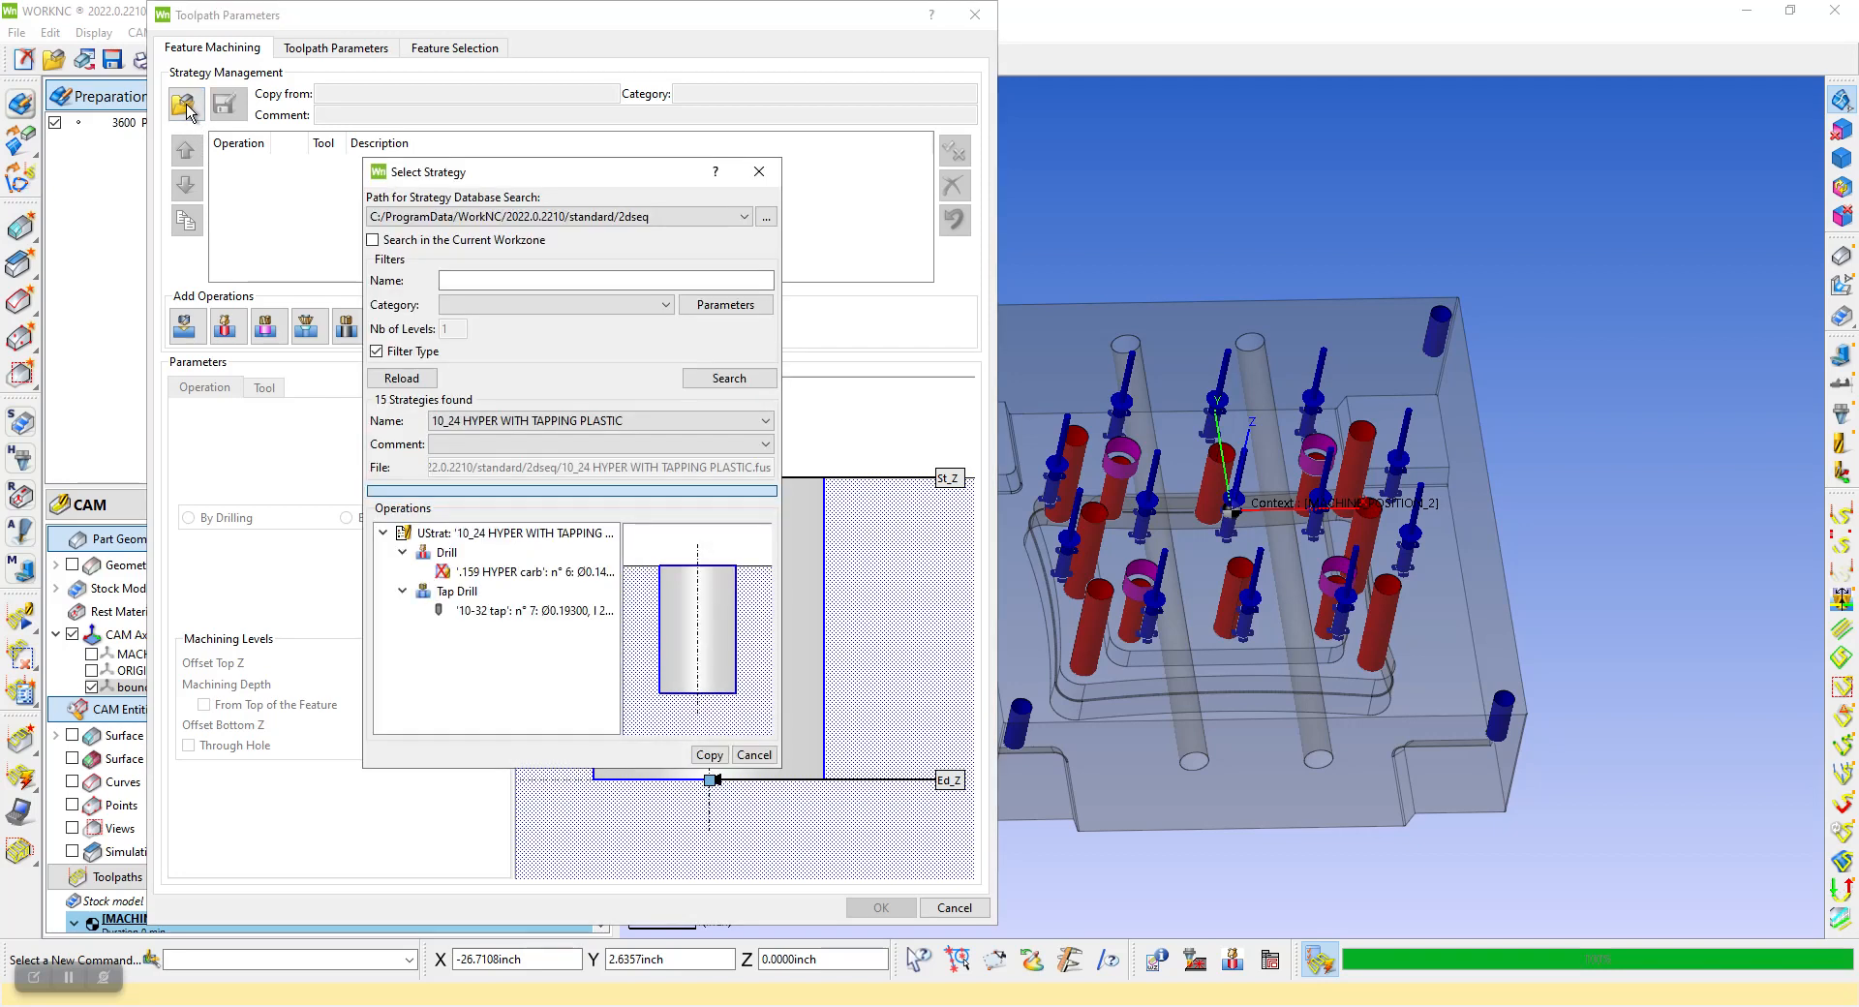
left_click(447, 423)
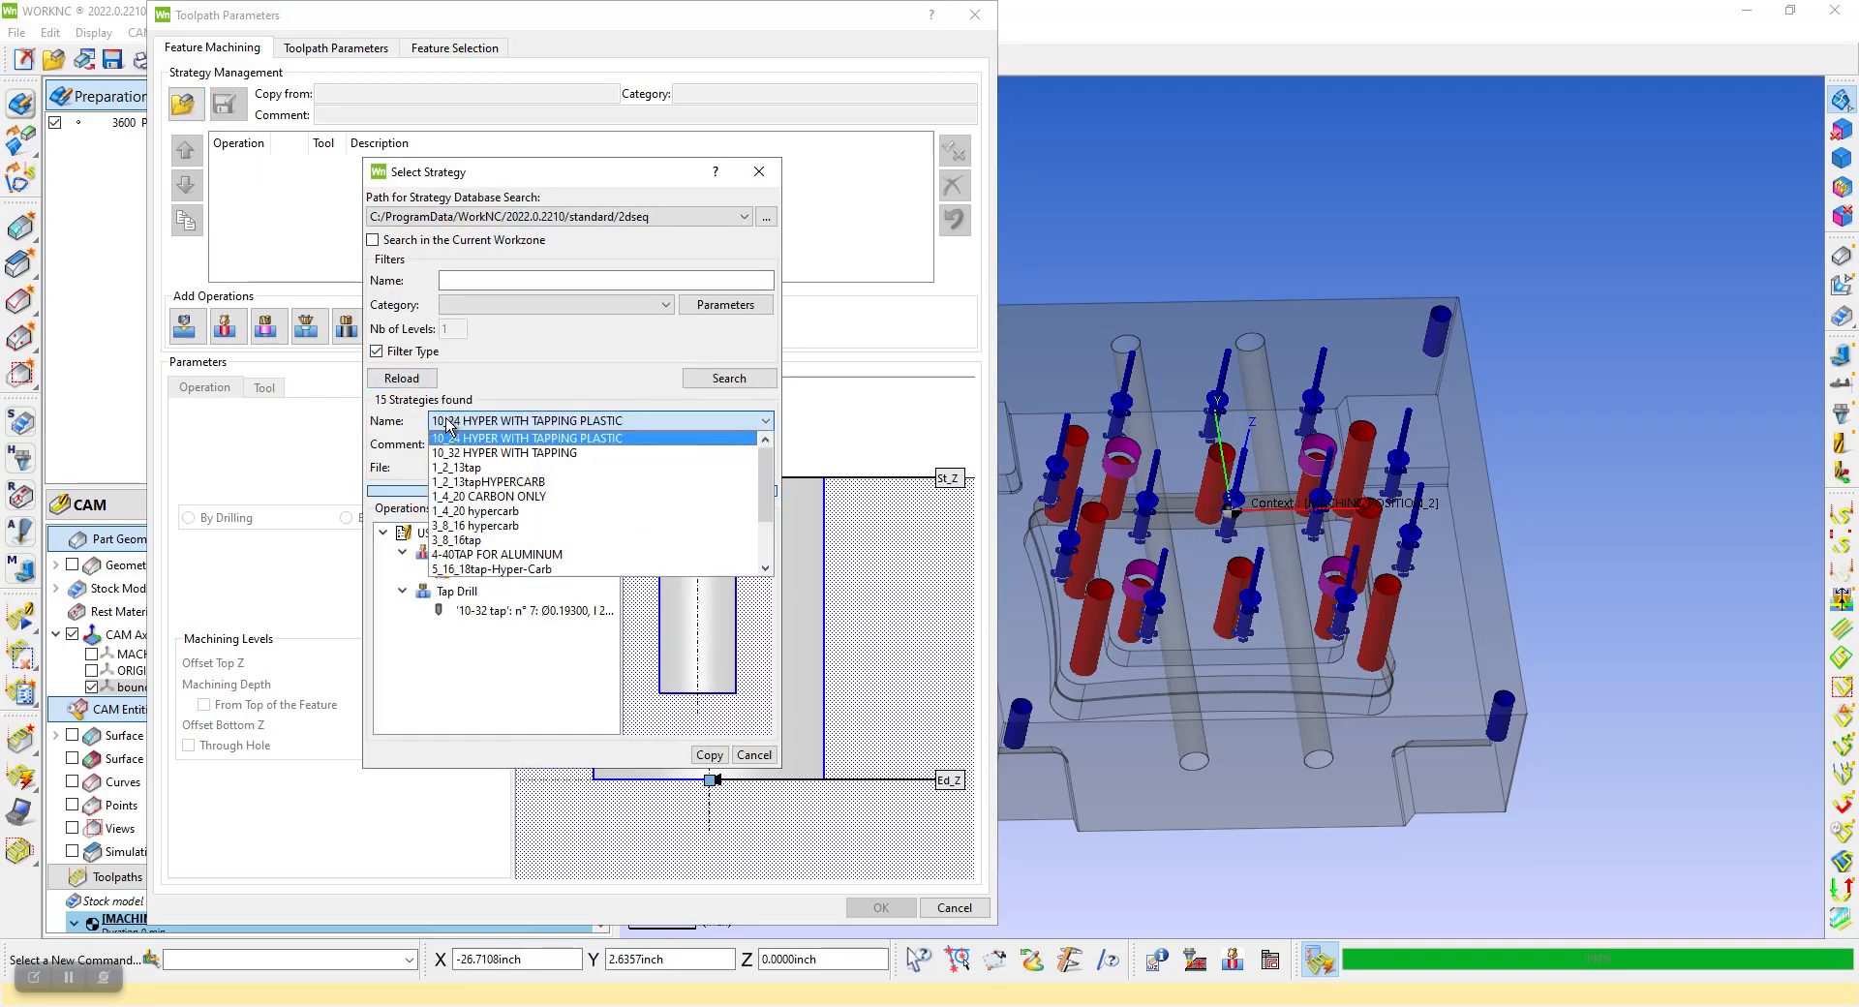
left_click(504, 512)
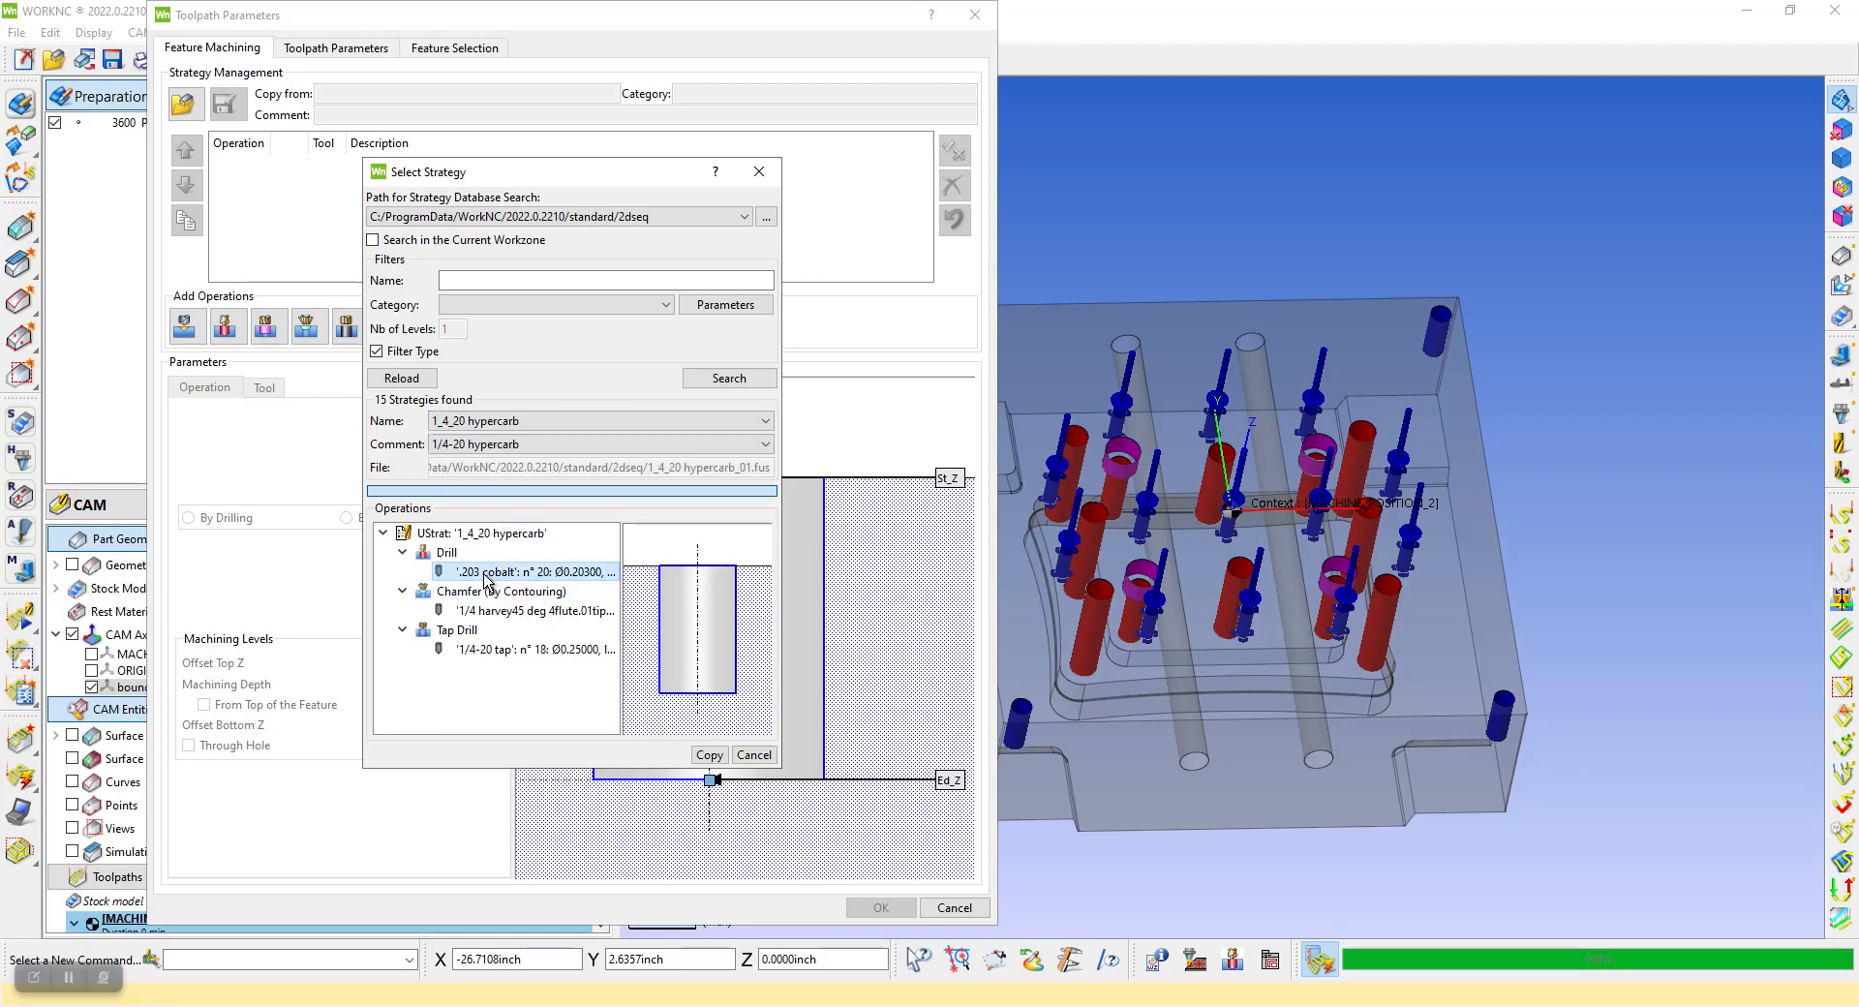
left_click(491, 650)
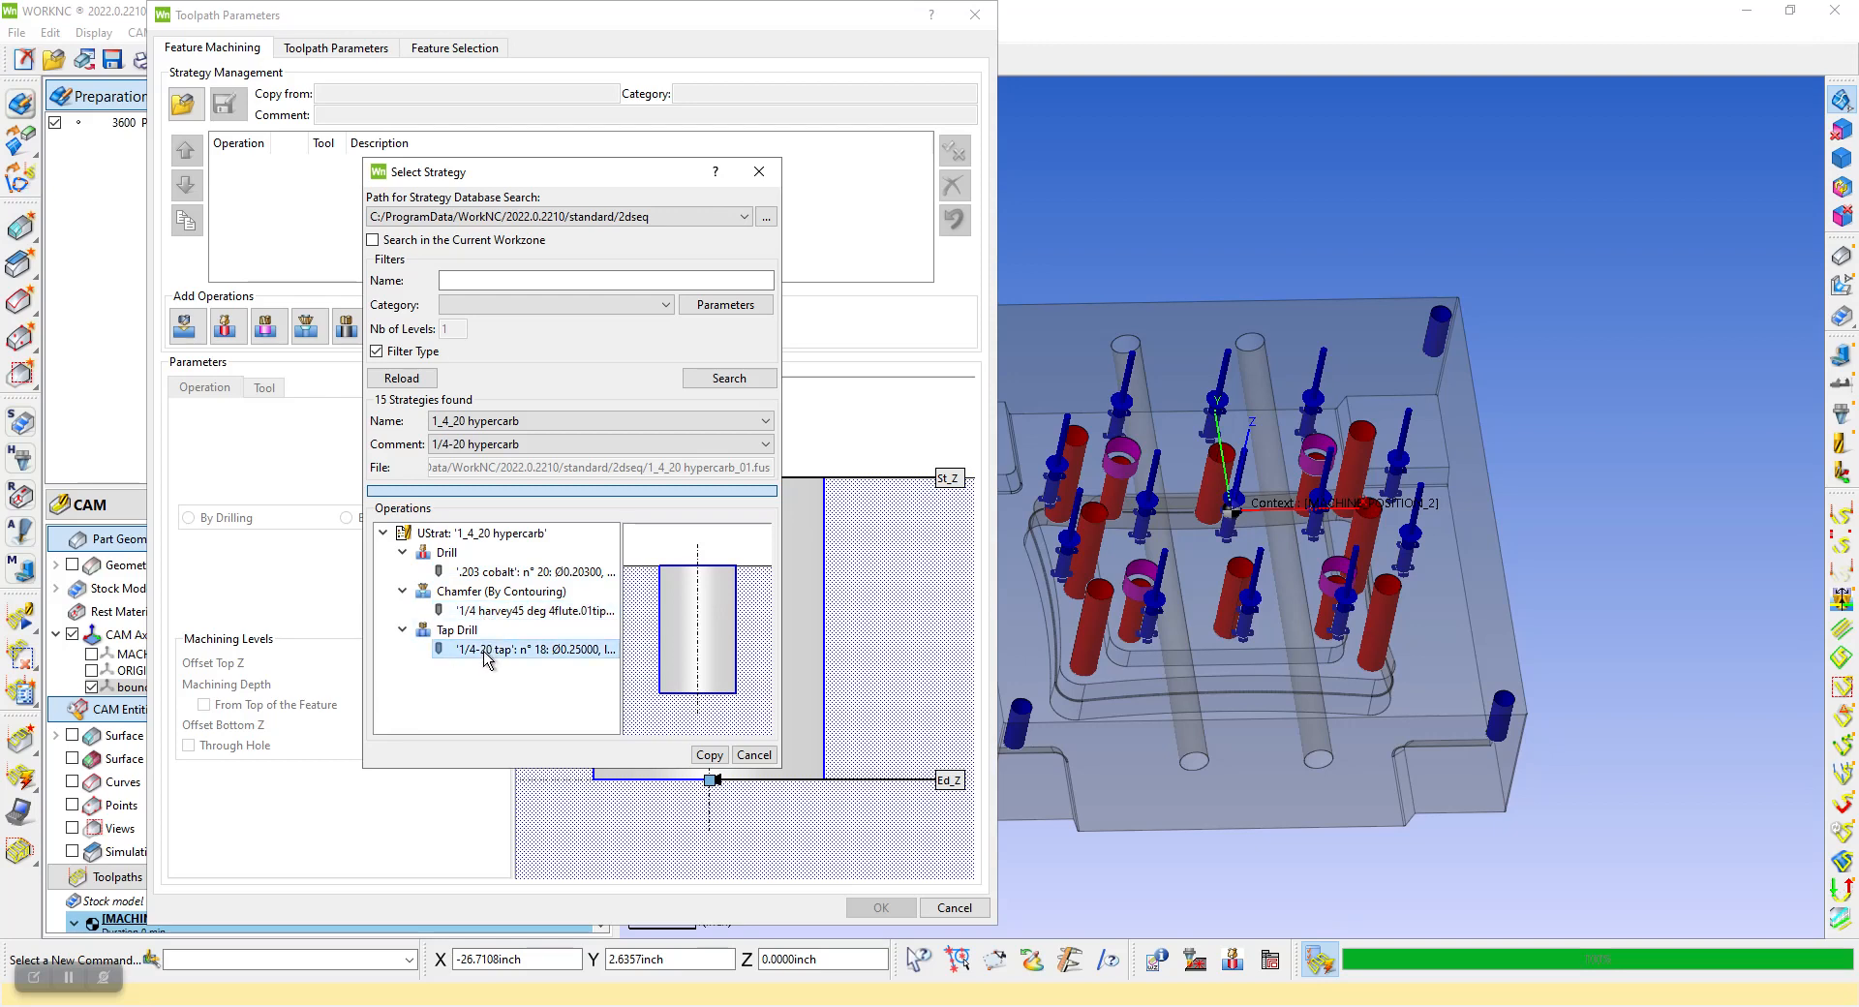
left_click(709, 756)
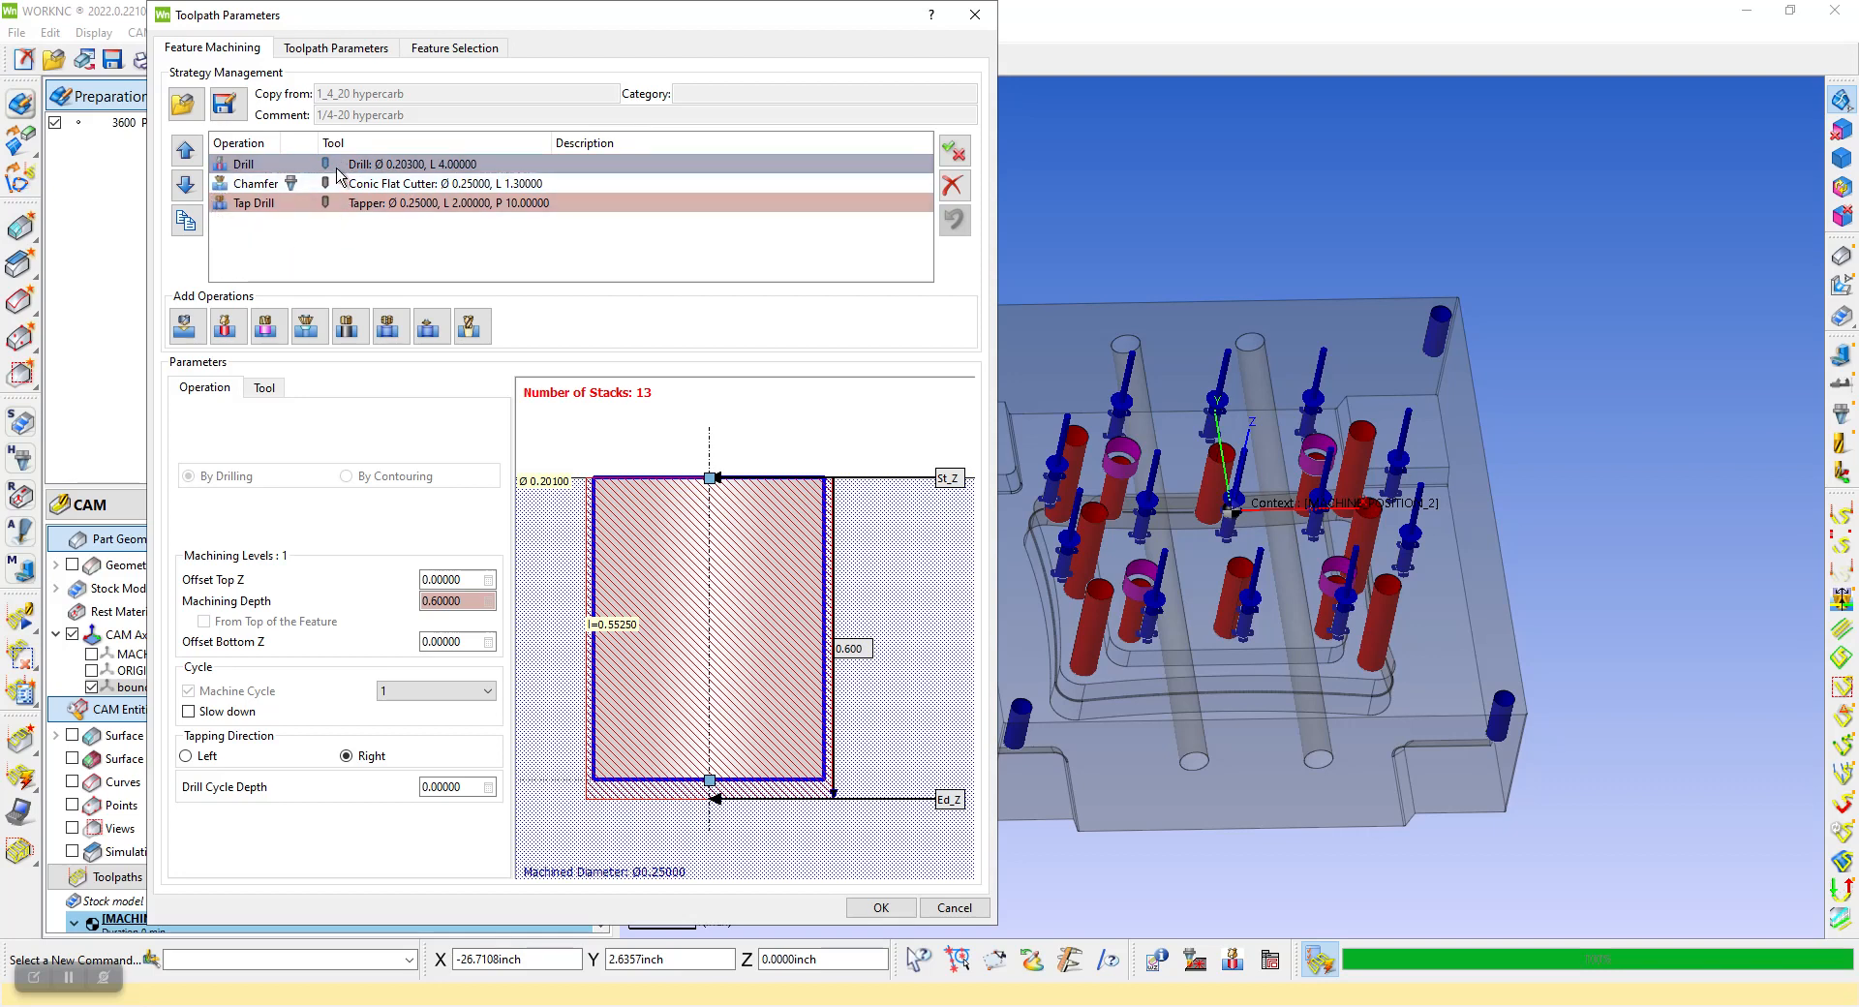
Check the drill operation's tool settings, accept the toolpath parameters for the Ø 0.20100 holes, and collapse their feature group
left_click(377, 167)
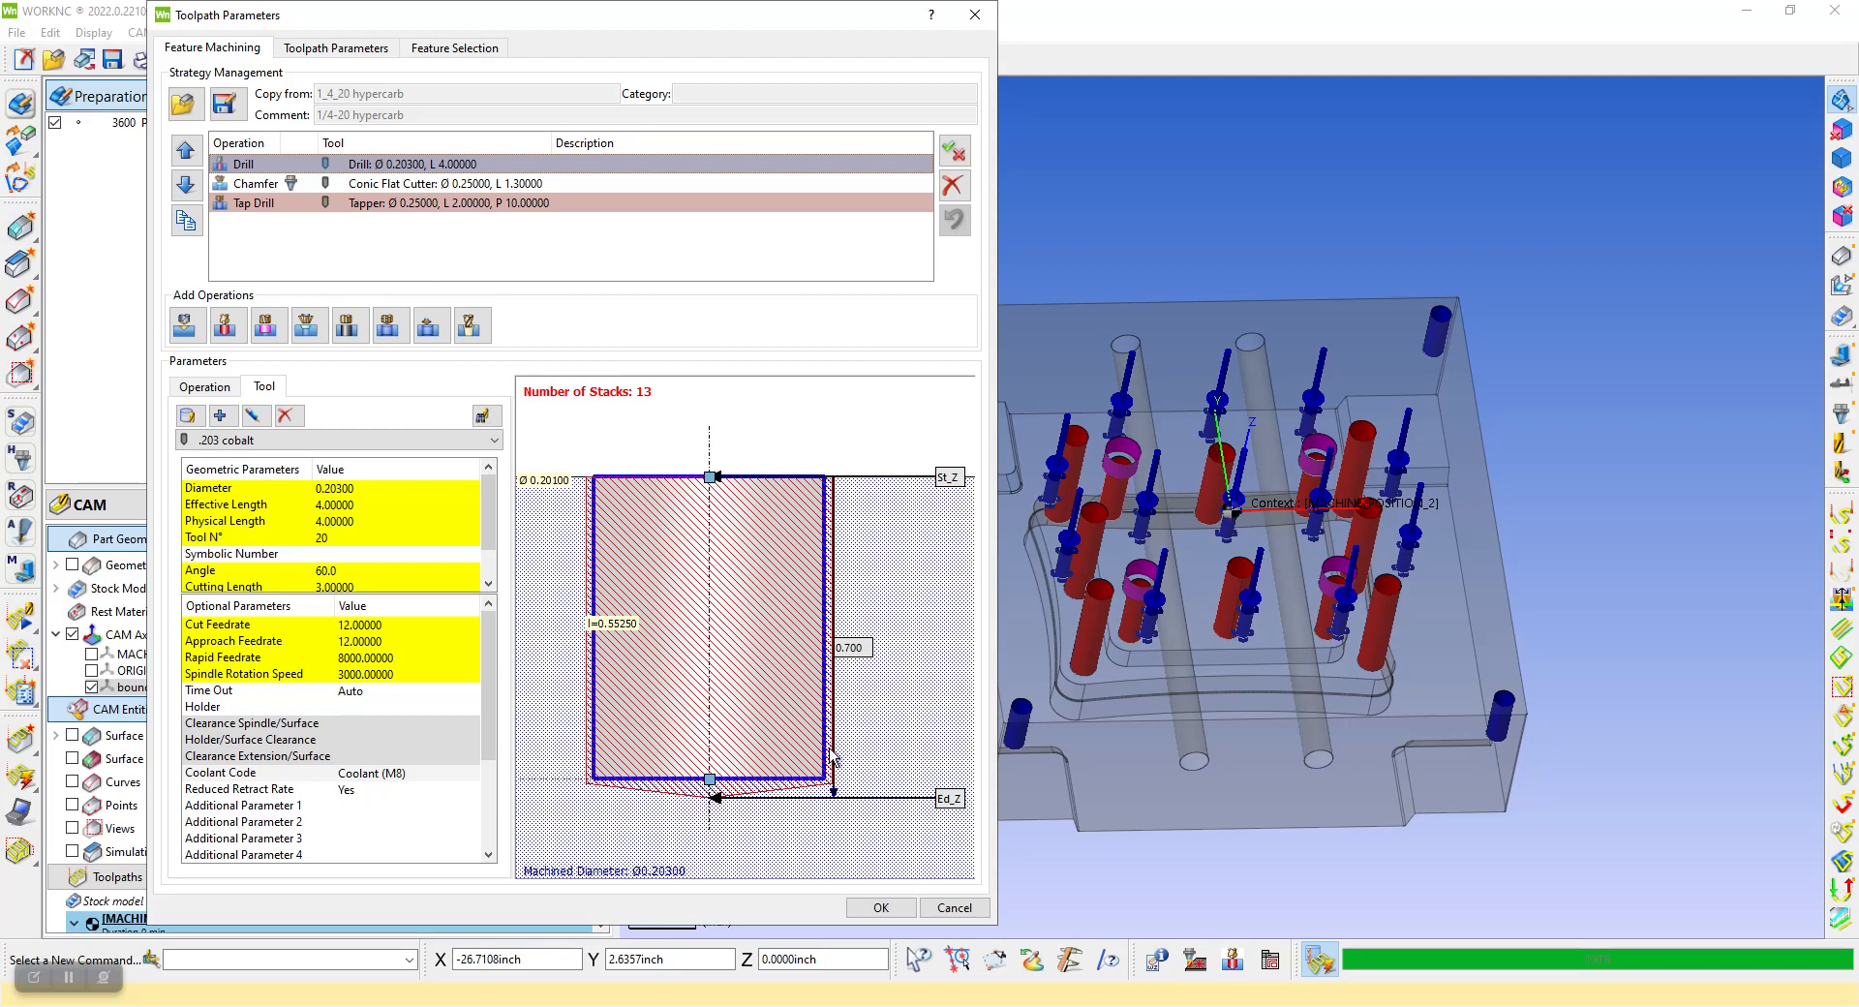
left_click(879, 908)
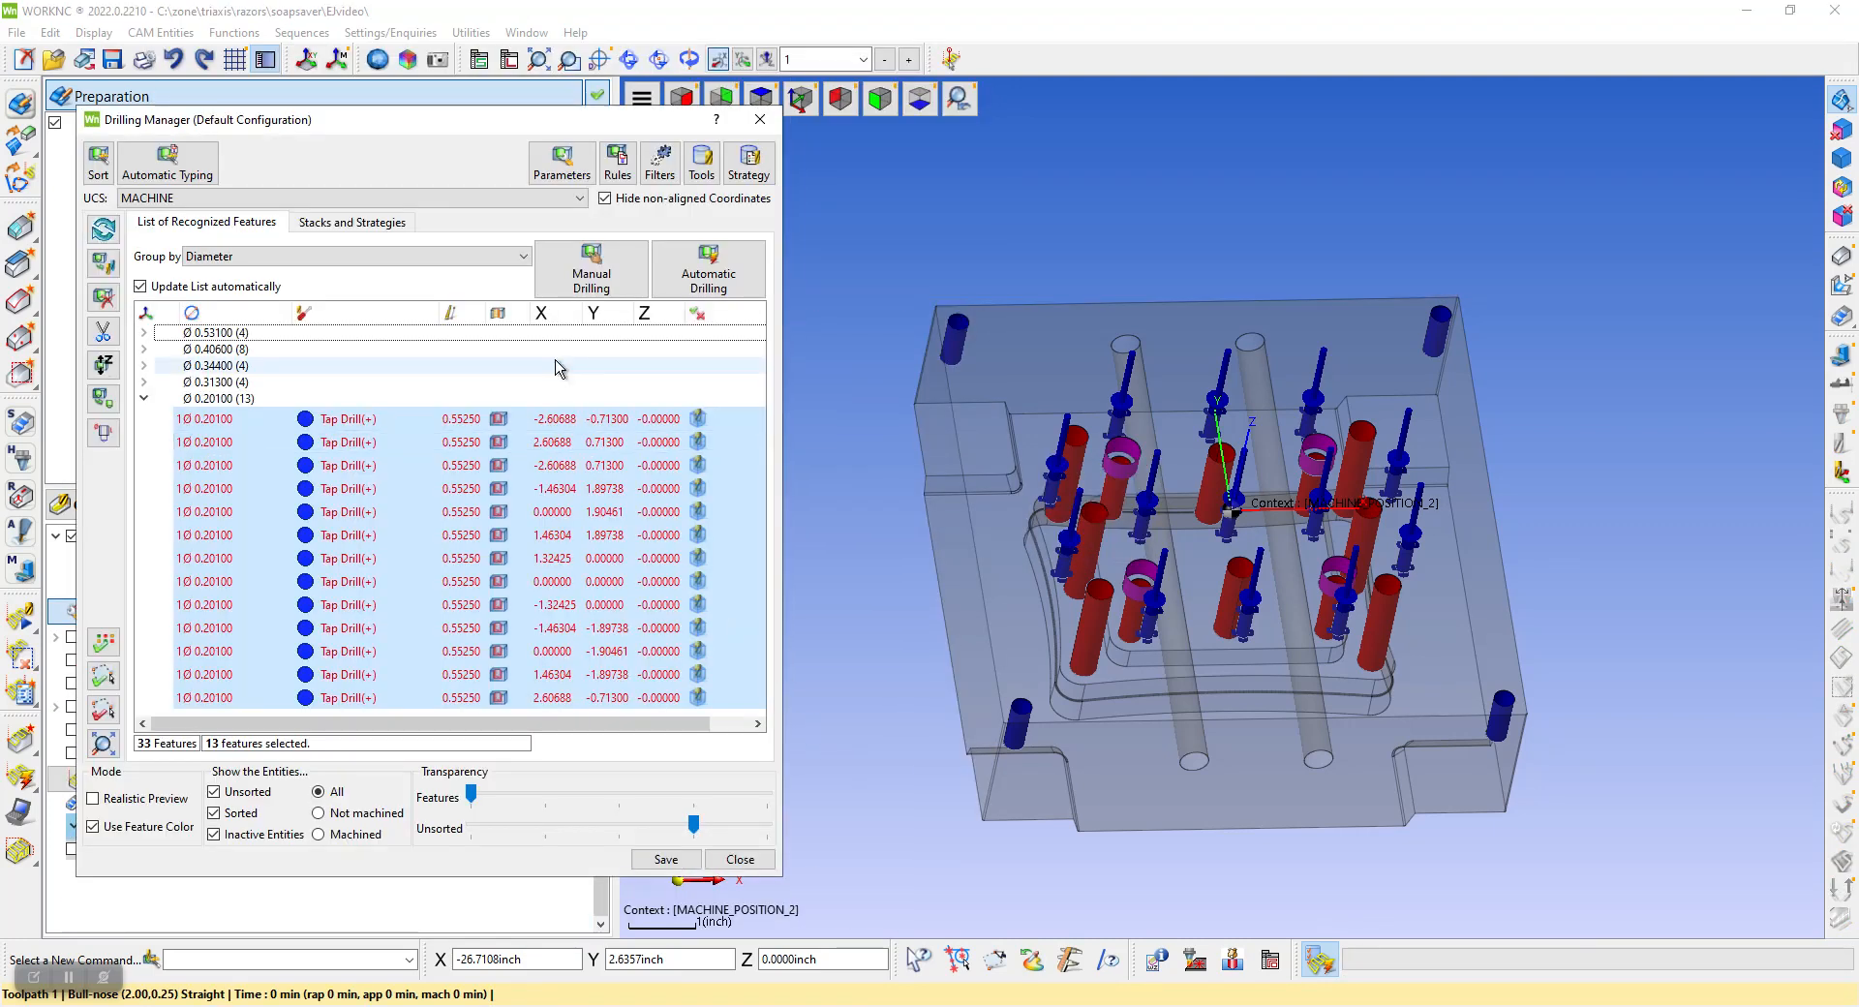
left_click(145, 399)
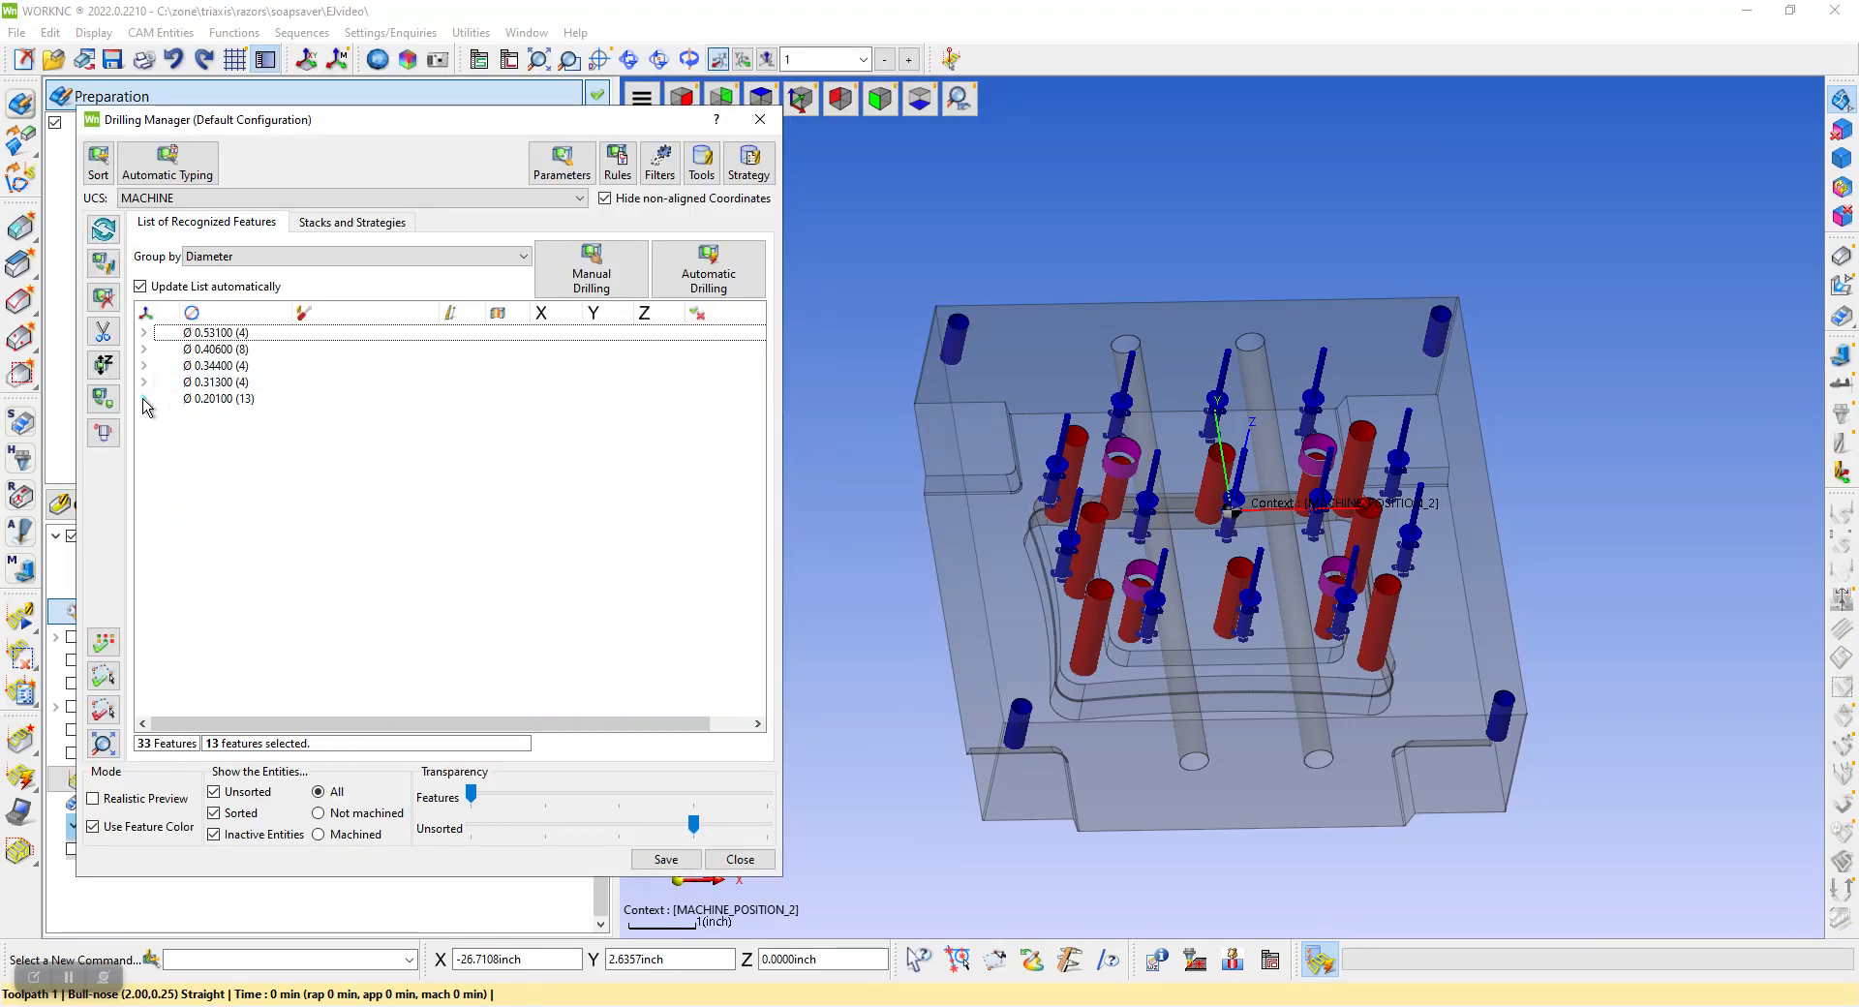
Start manual drilling for the Ø 0.31300 holes, accept it with the 3_8_16 hypercarb strategy copied in, and collapse their feature group
left_click(211, 384)
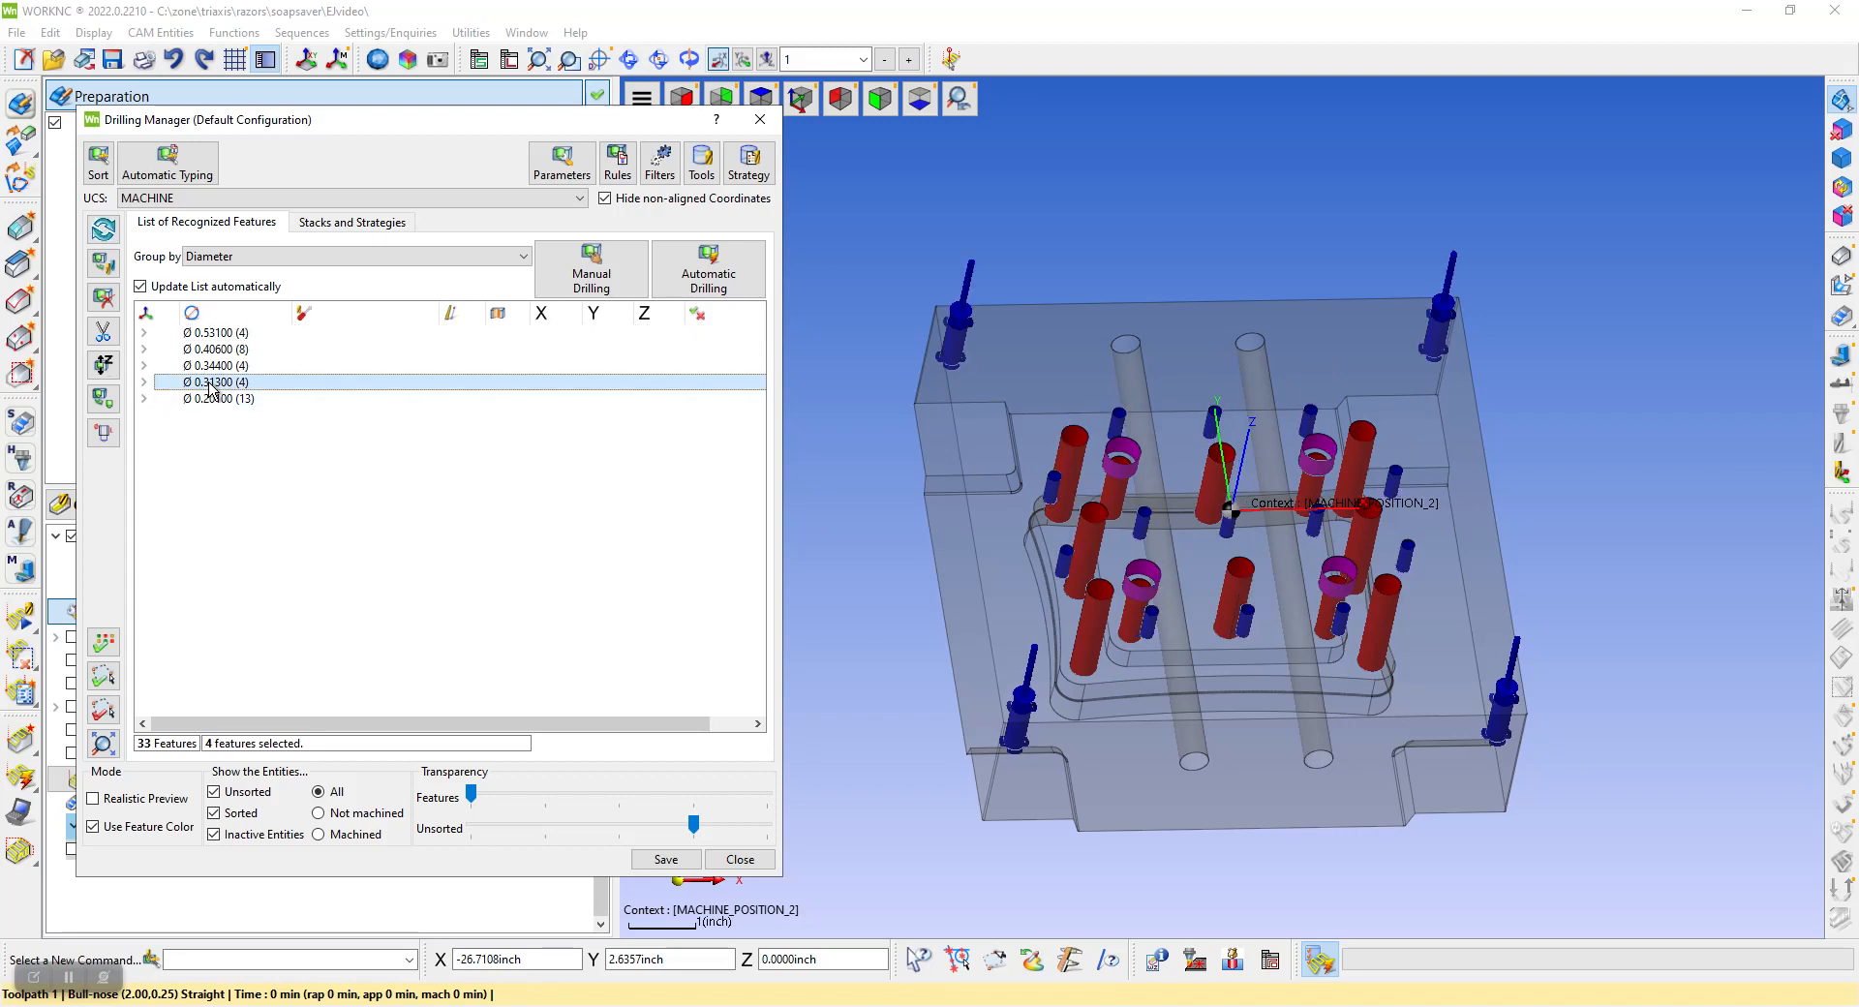
left_click(598, 286)
left_click(183, 103)
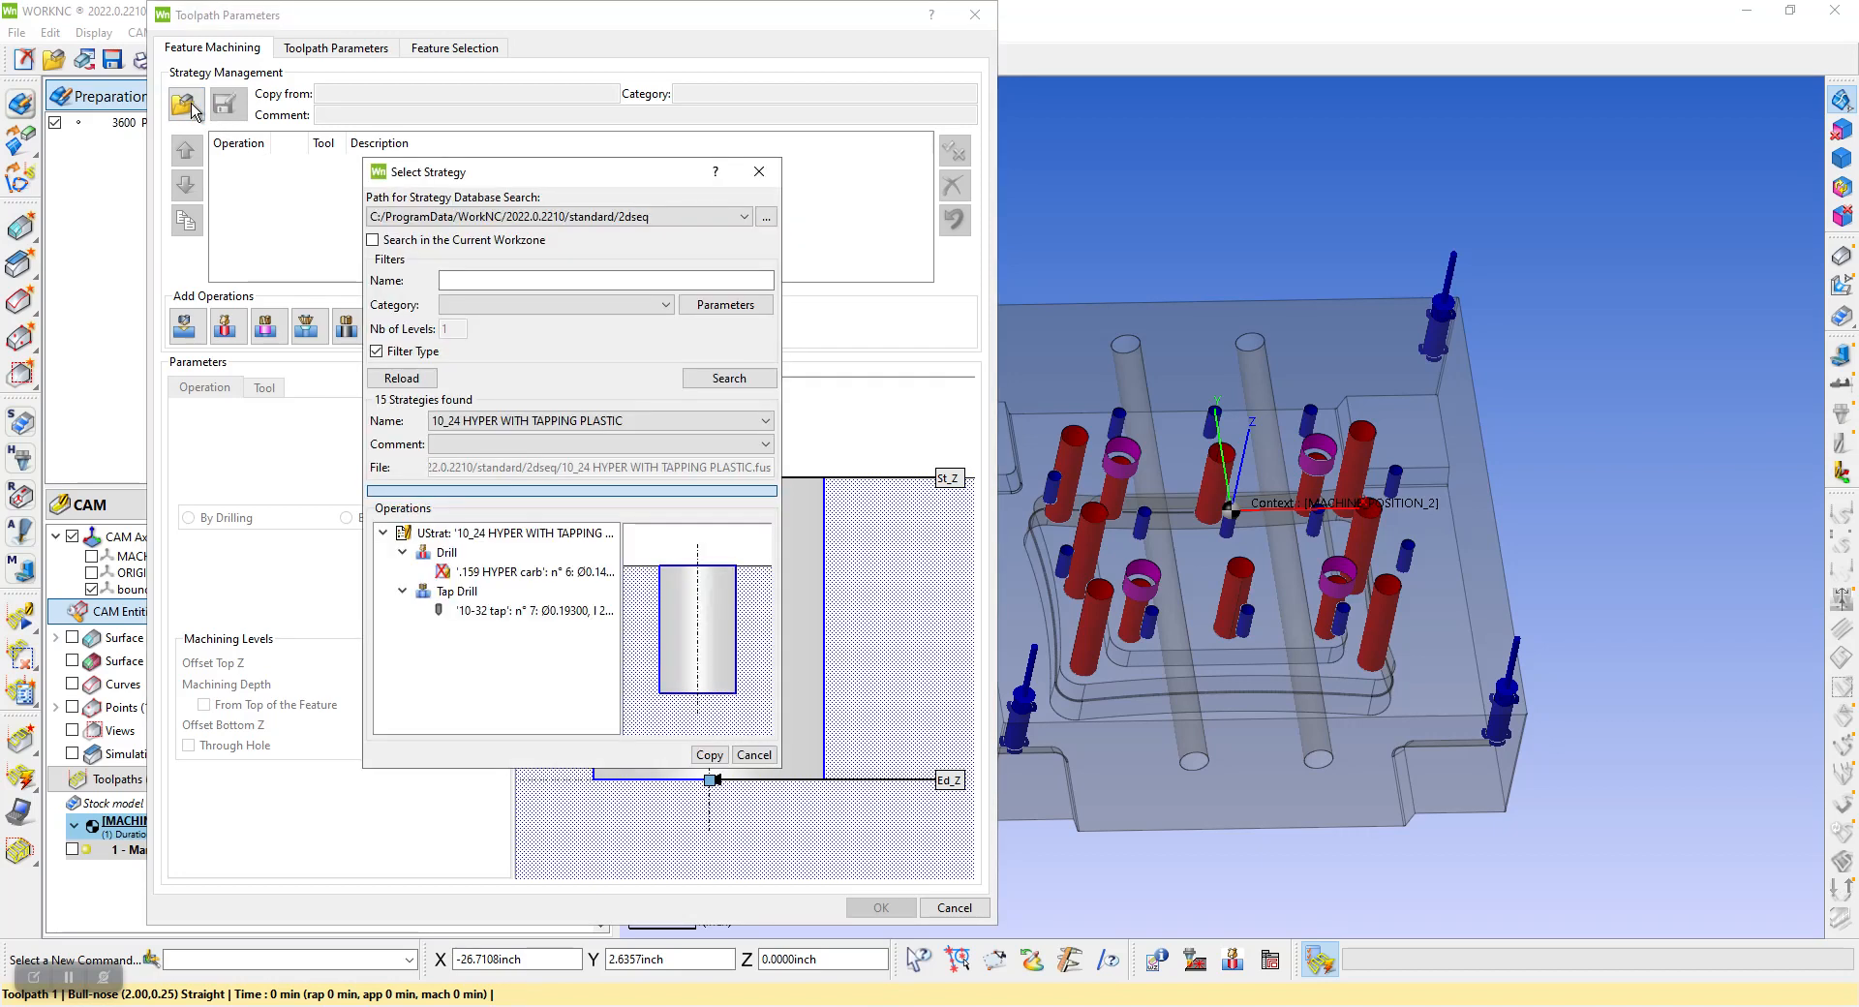
left_click(452, 423)
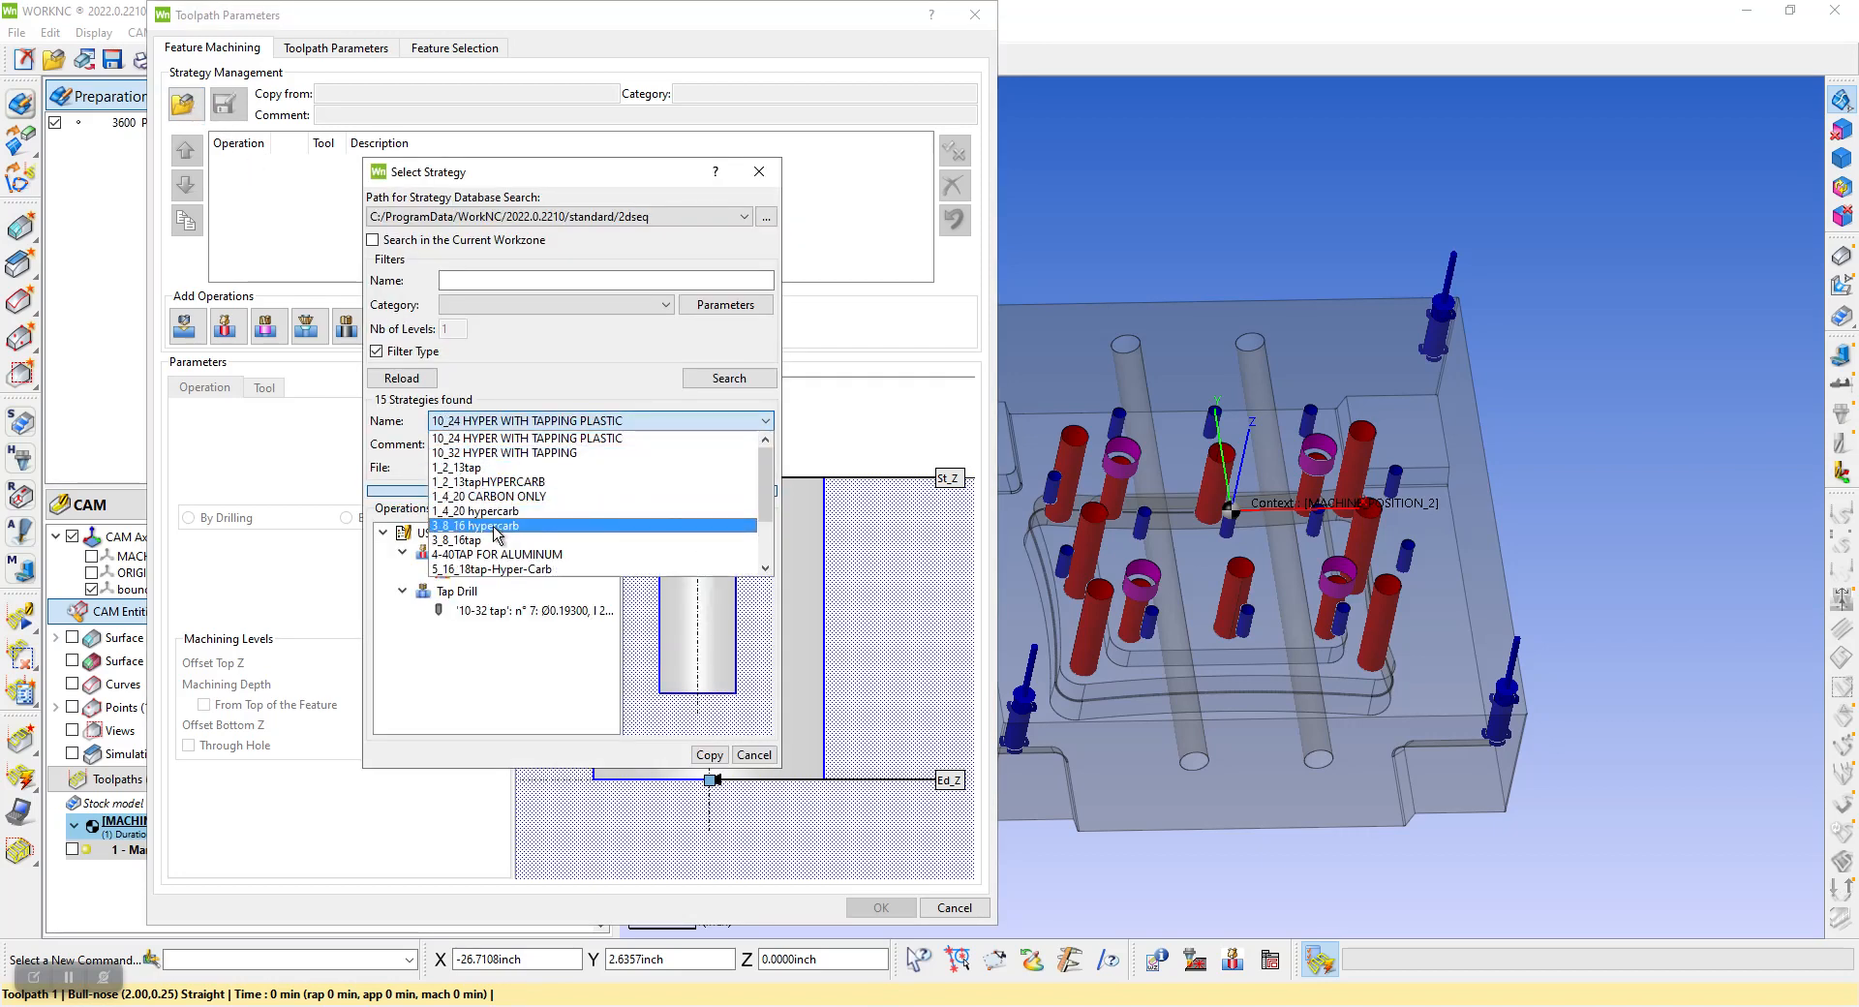
left_click(495, 526)
left_click(709, 754)
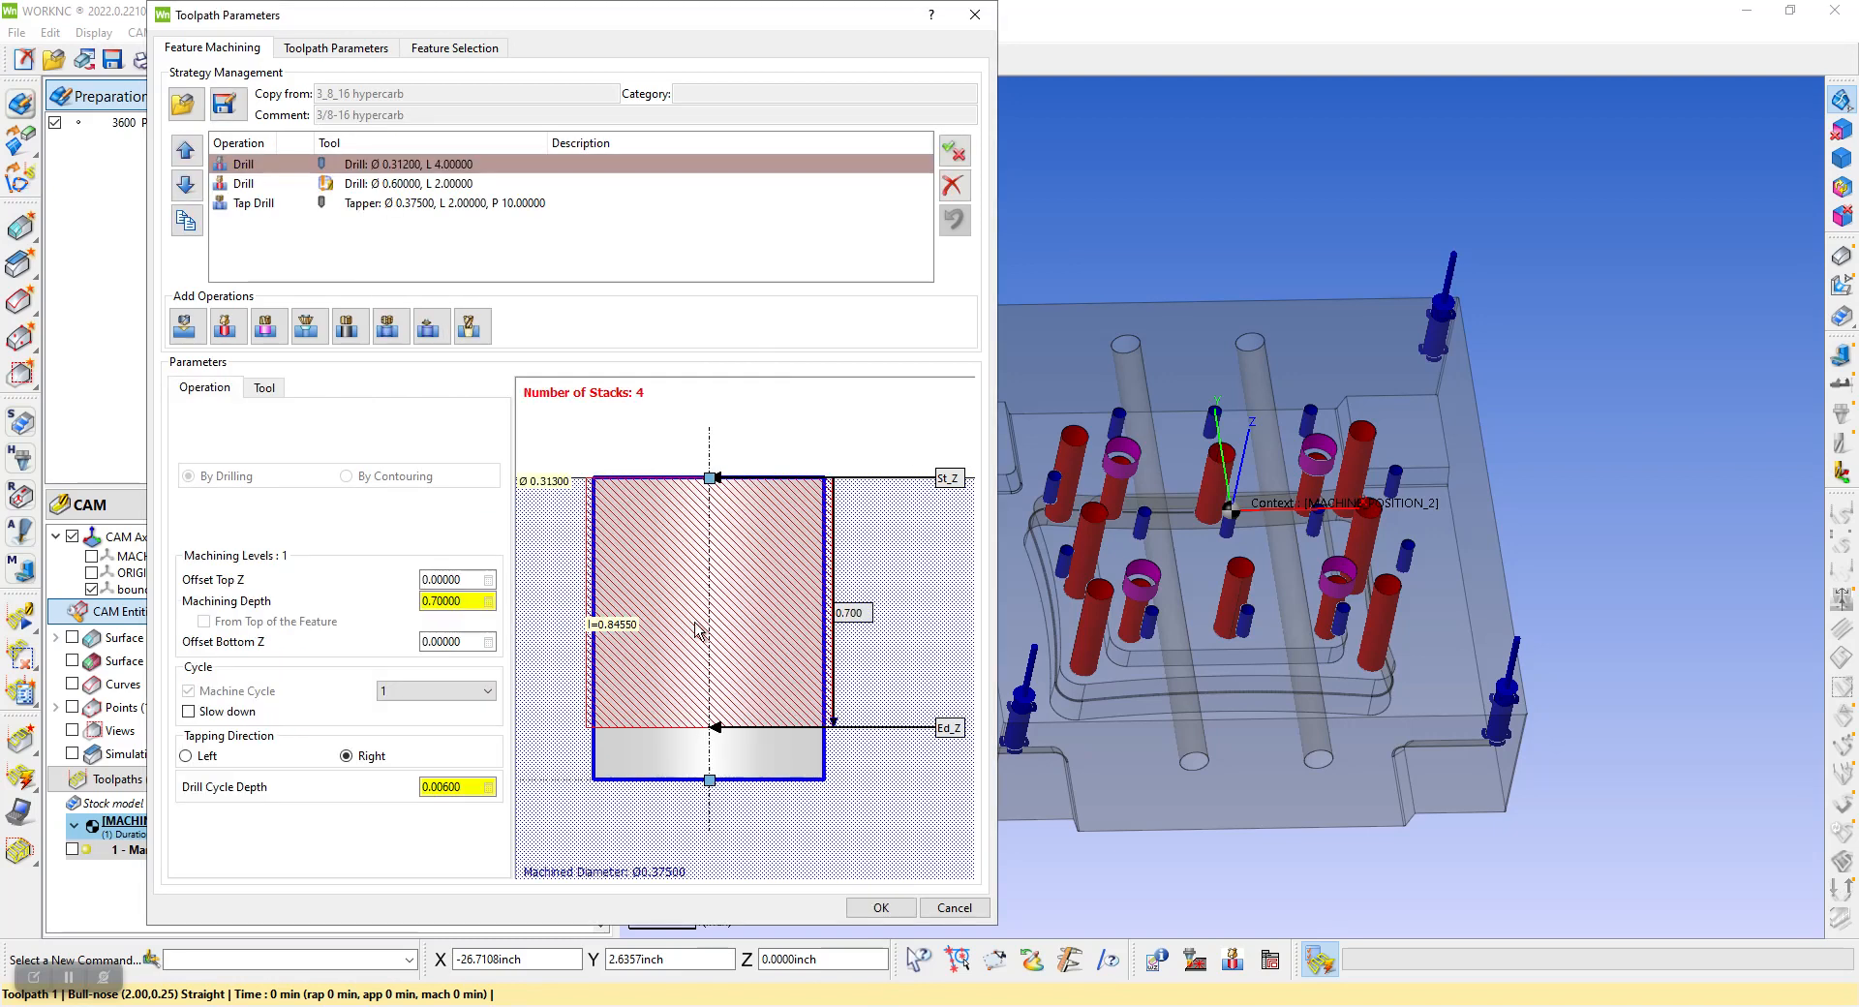
left_click(880, 907)
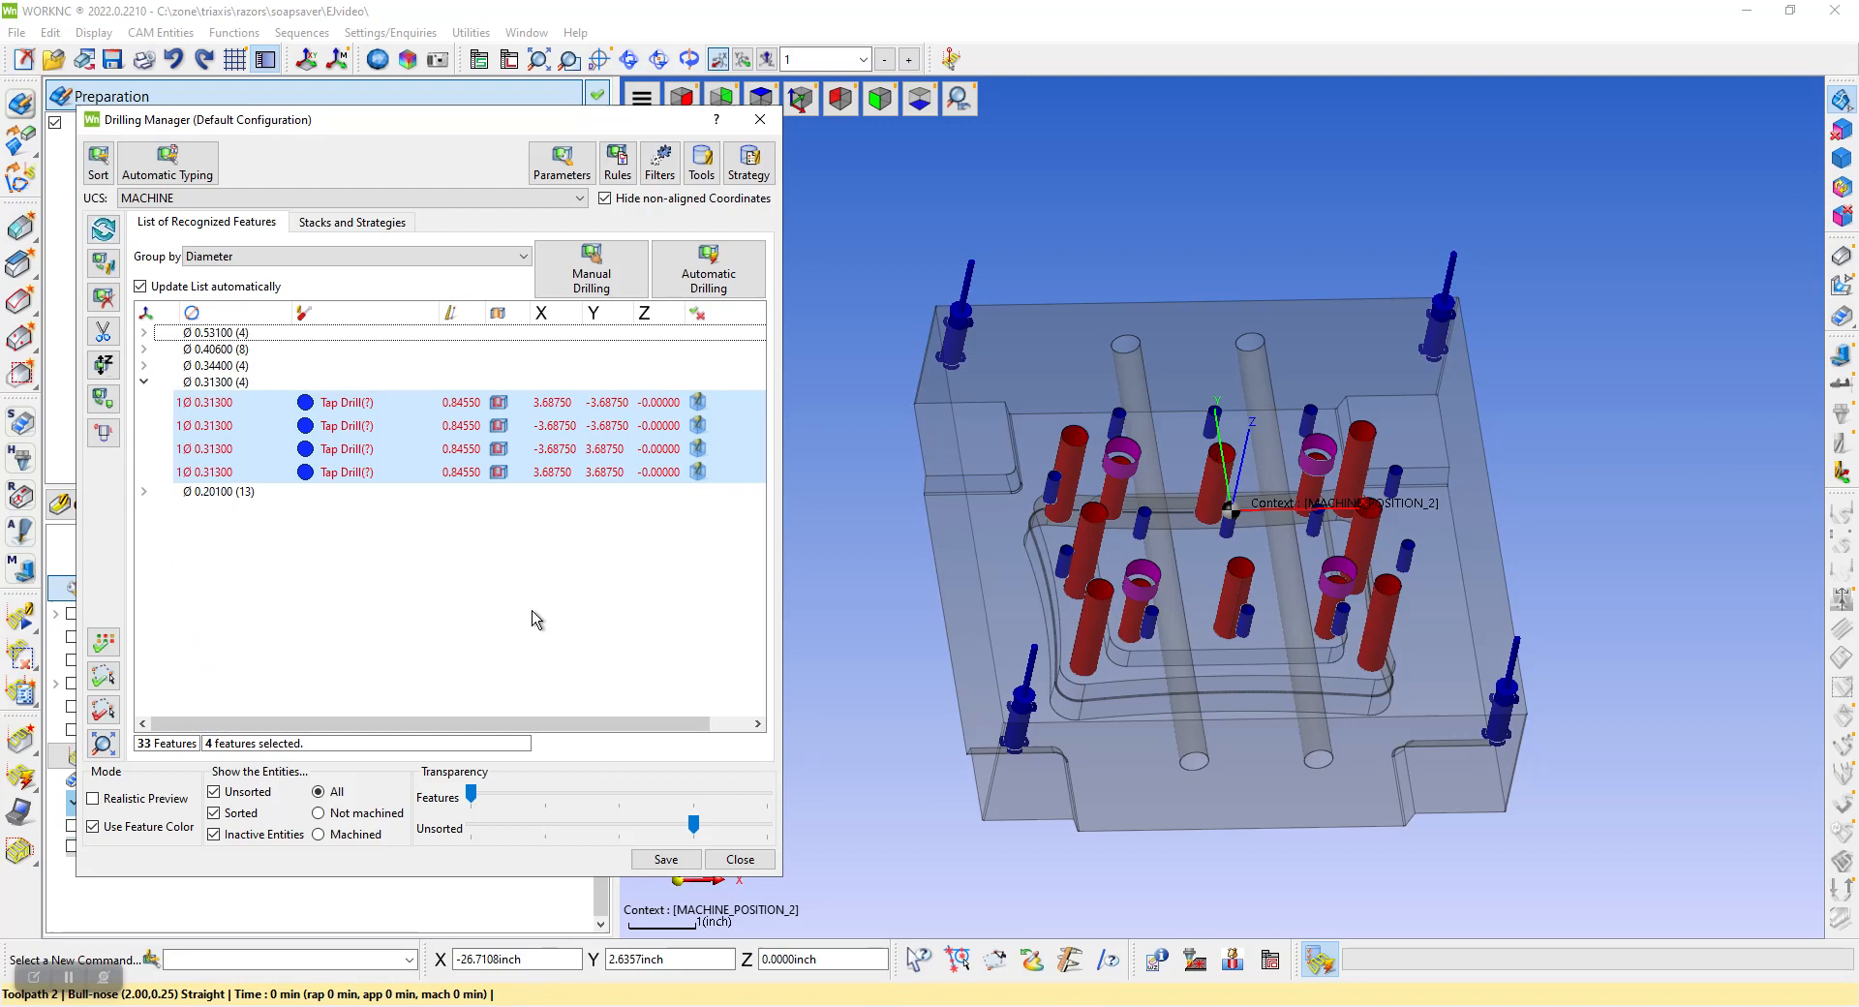
double_click(191, 383)
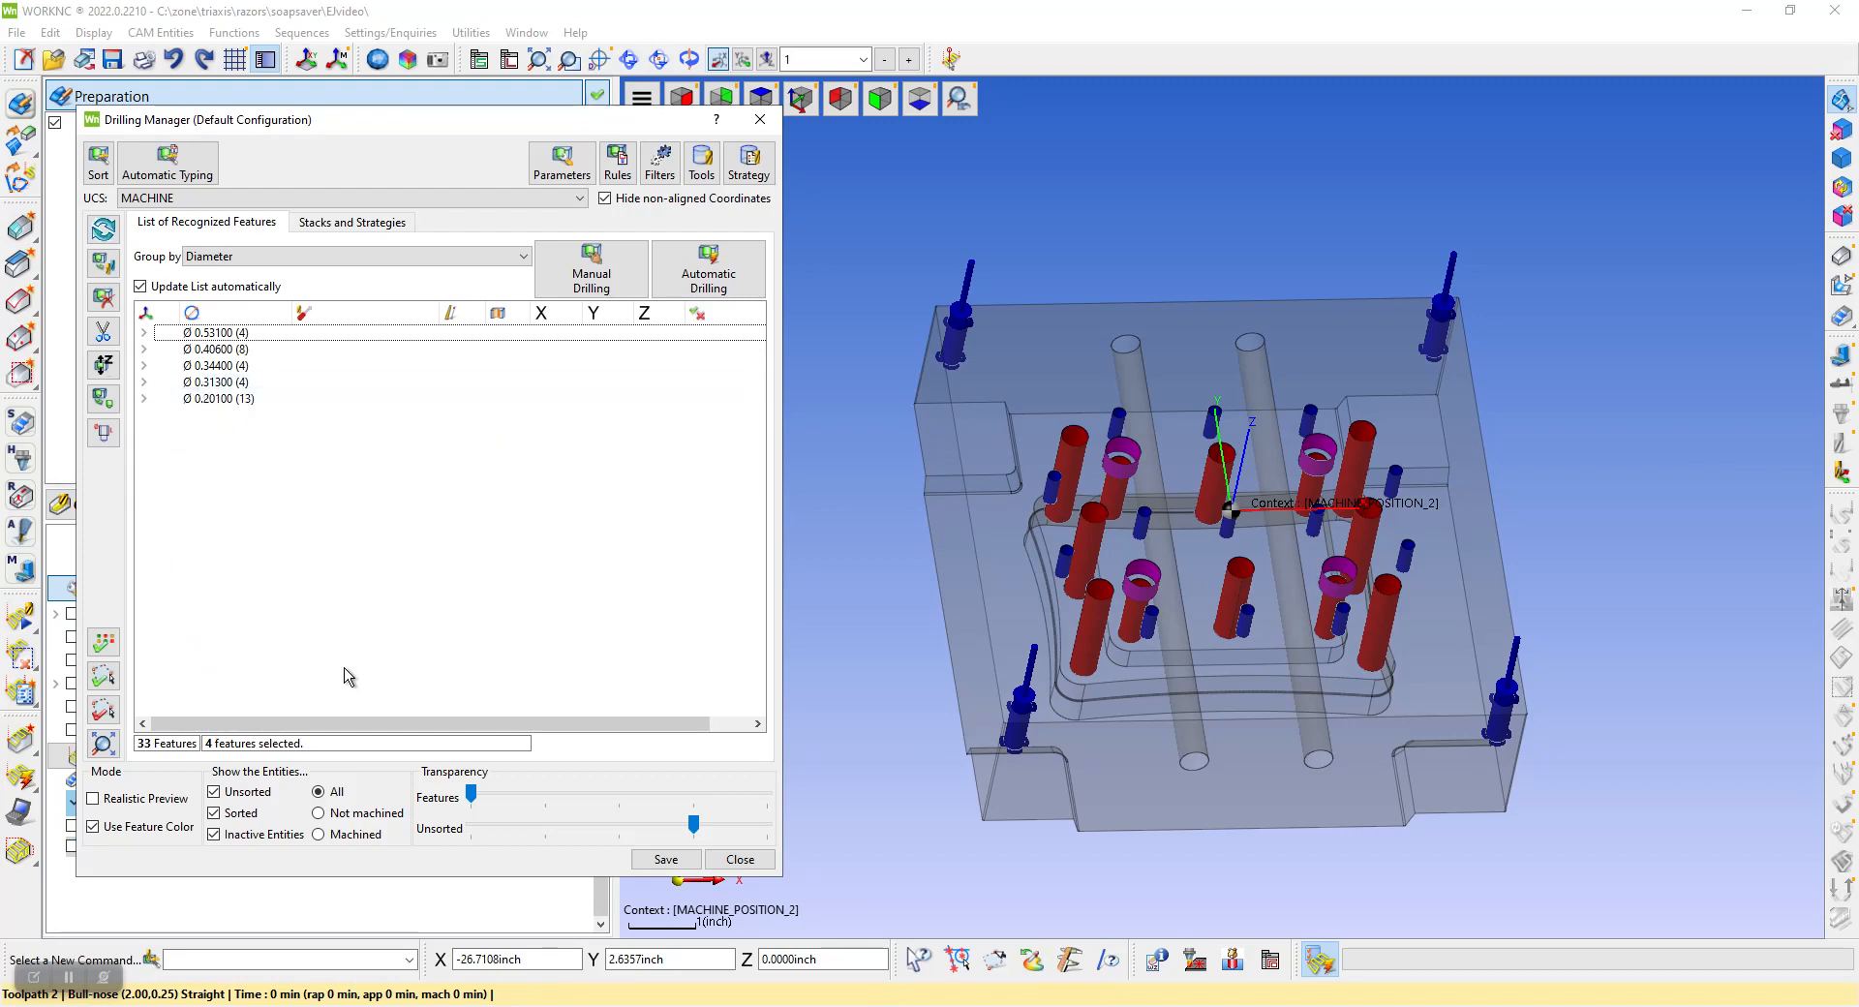
Filter the list to unmachined features and start automatic drilling for the Ø 0.53100, Ø 0.40600 and Ø 0.34400 groups with the triaxis machine
left_click(318, 792)
left_click(320, 815)
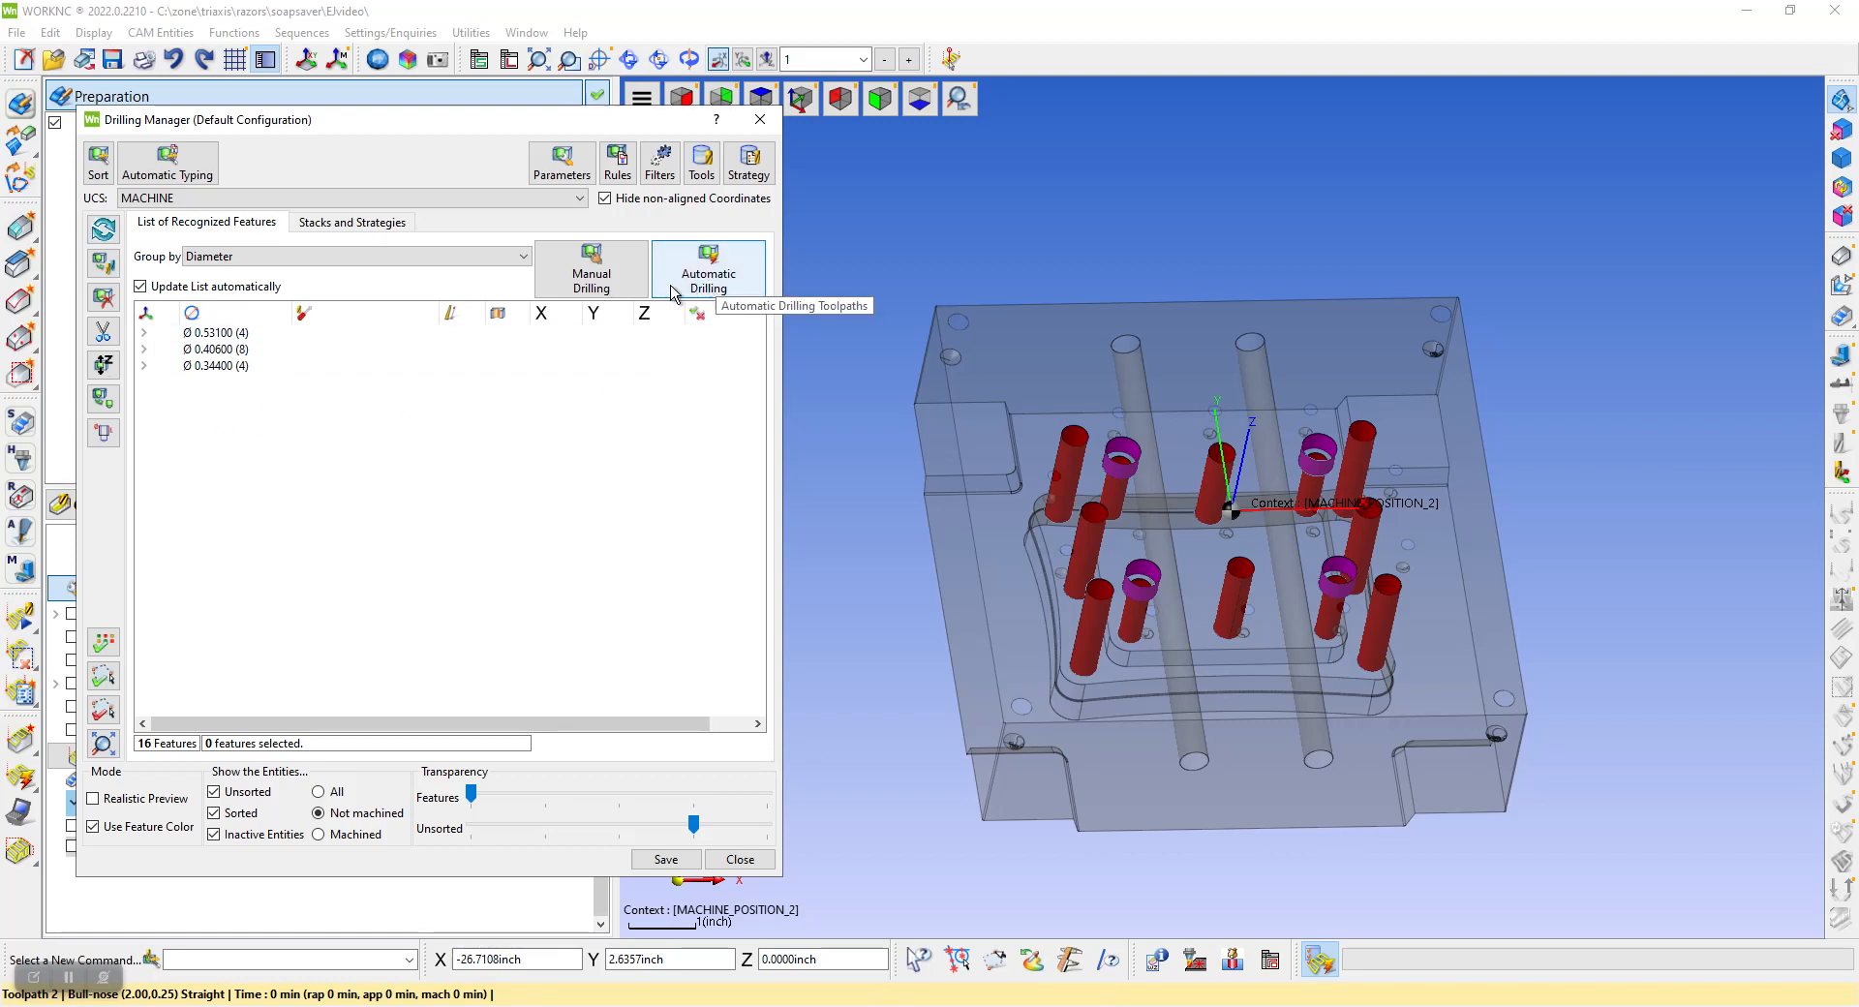
left_click(217, 334)
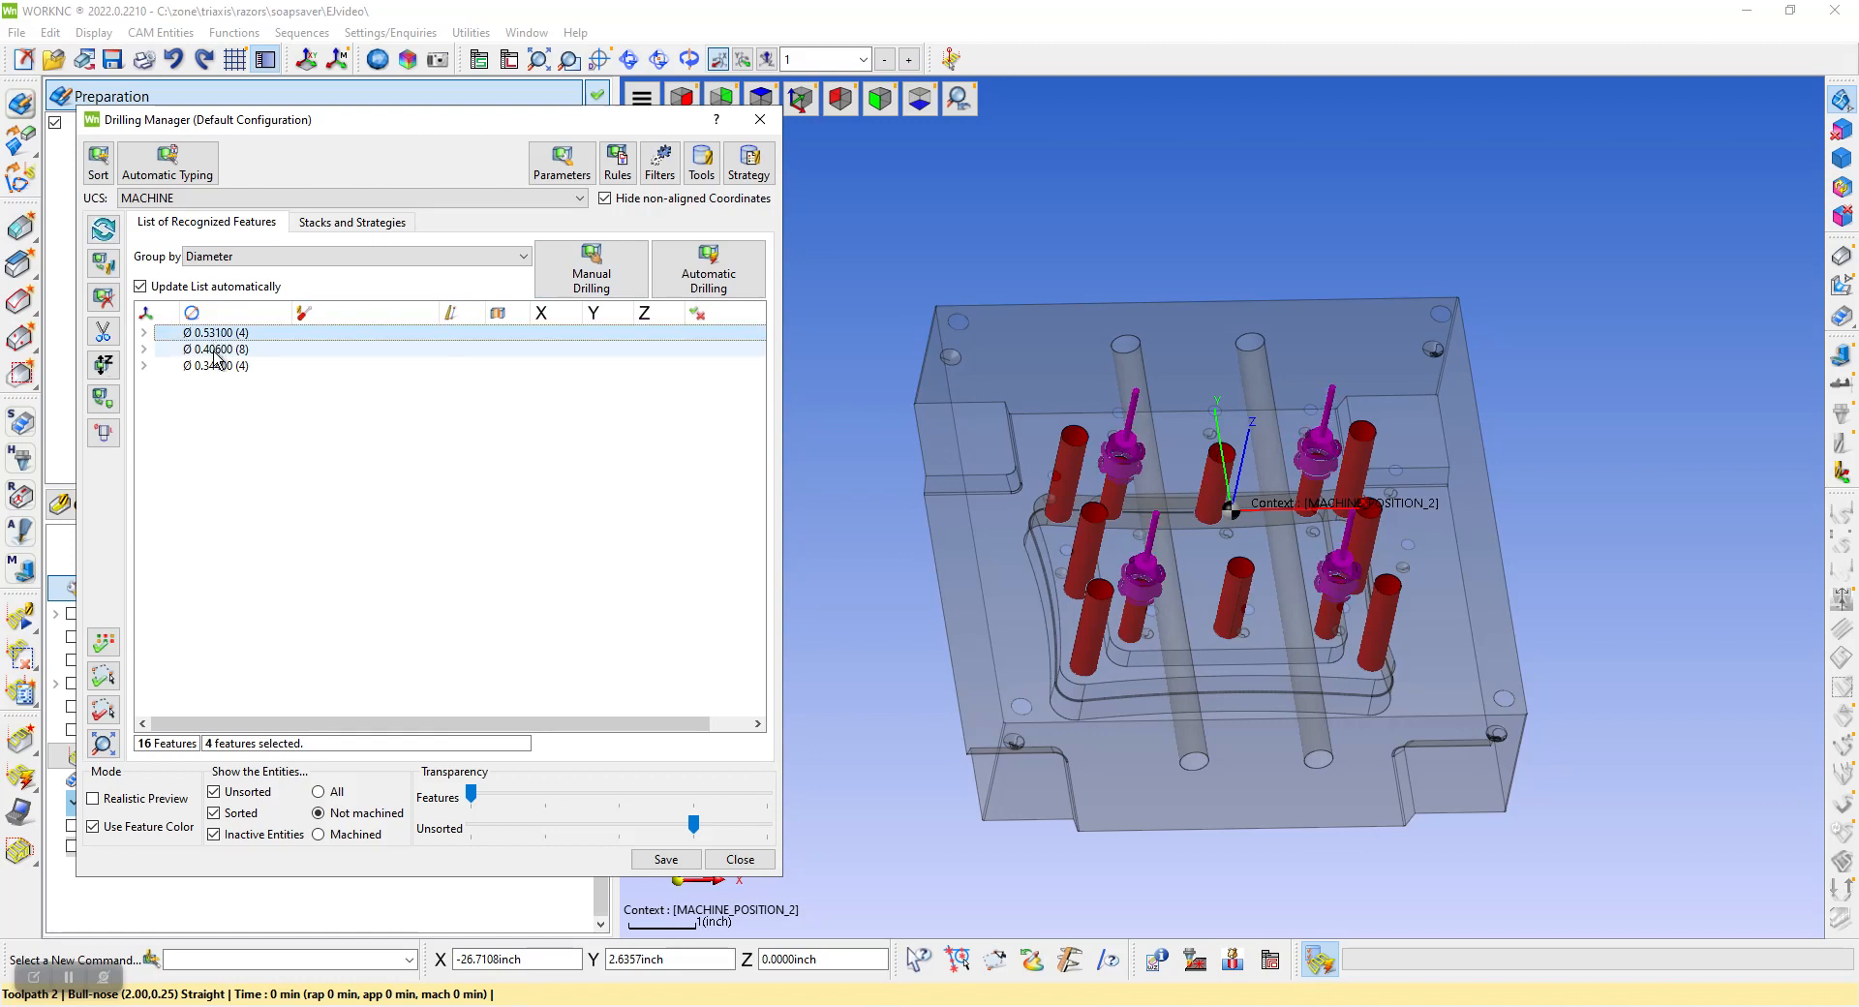
left_click(217, 365, "shift")
left_click(710, 276)
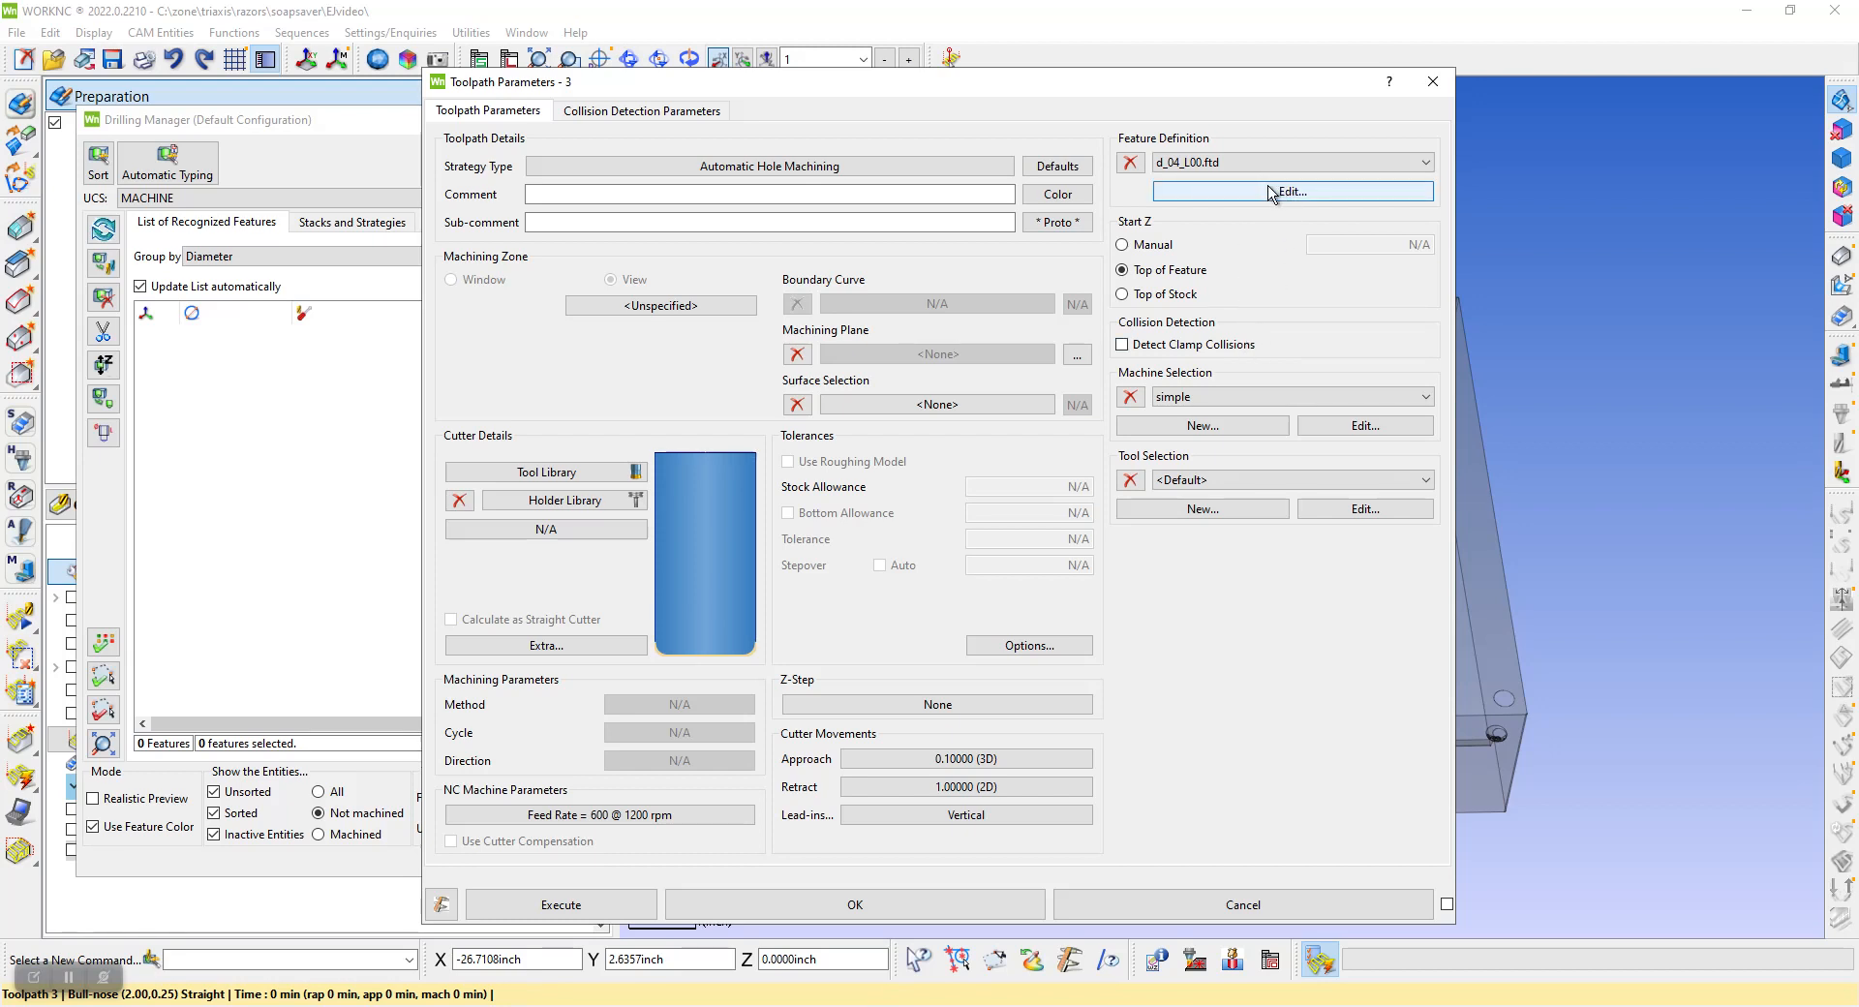
left_click(1201, 398)
left_click(1188, 486)
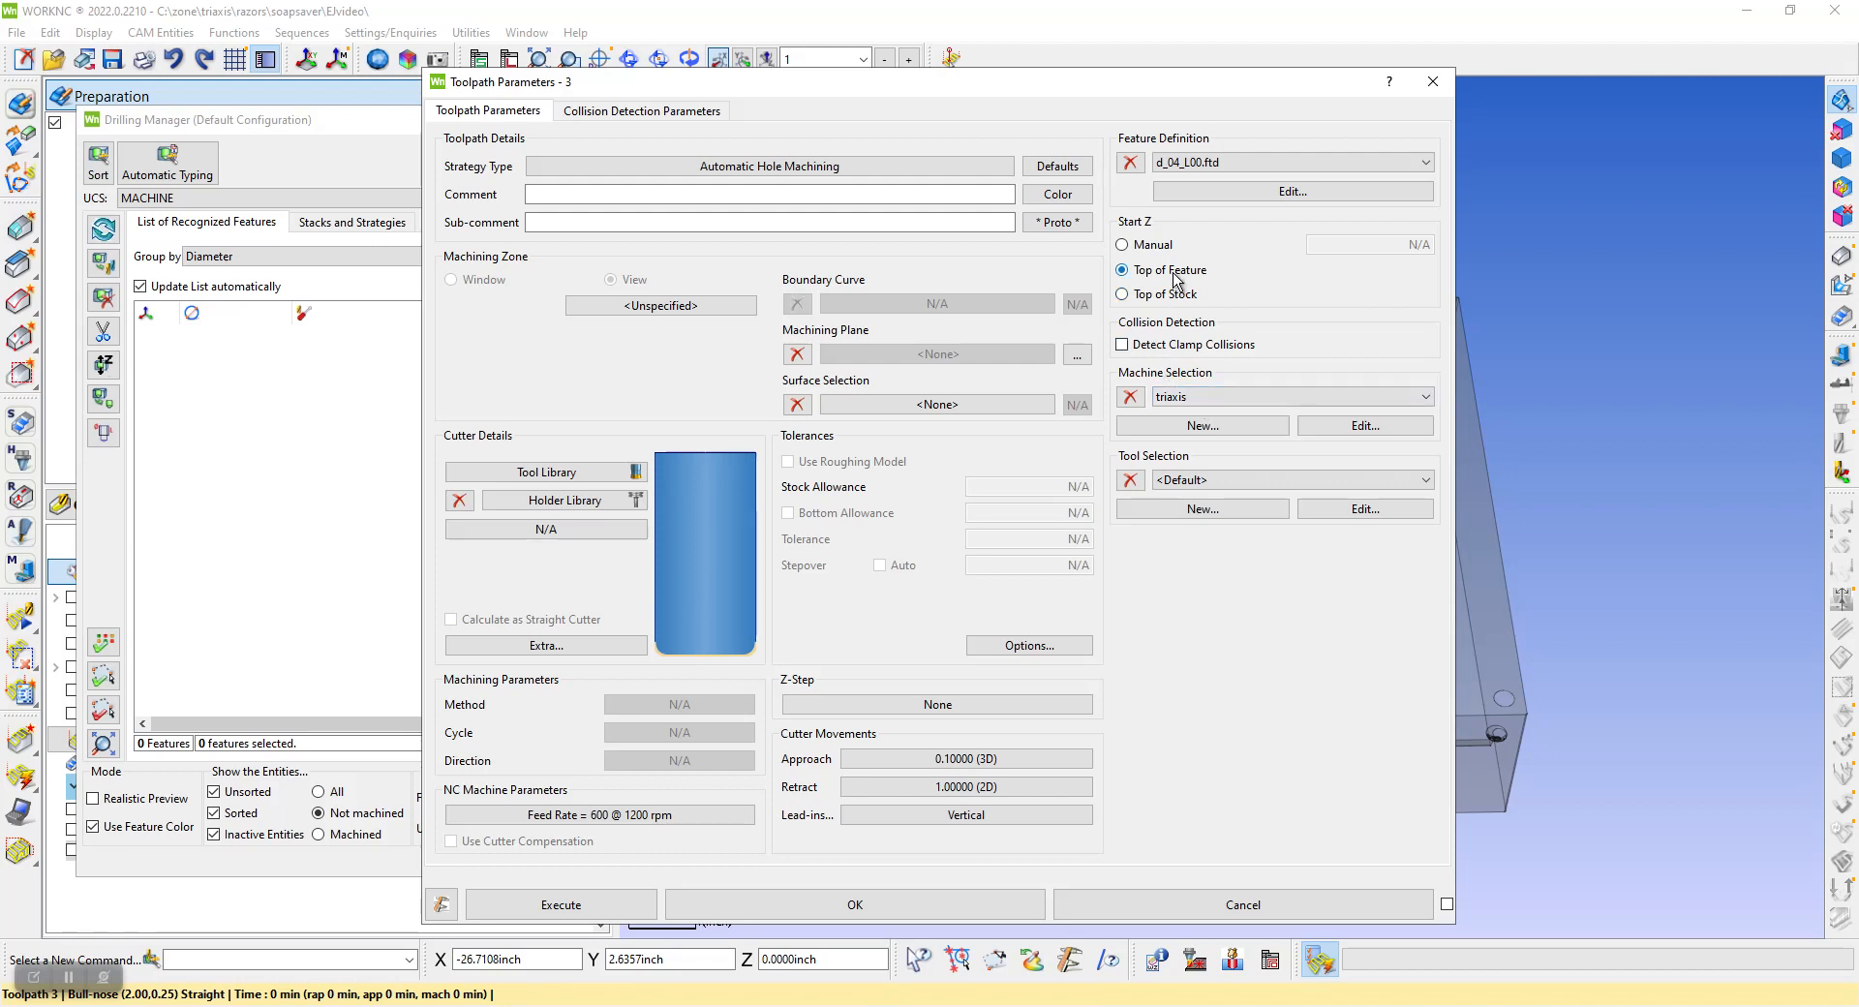
Review the drilling and counterboring functions in the d_04_L00.ftd feature definition, including the counterbore's definition, and close the file without saving
left_click(1291, 191)
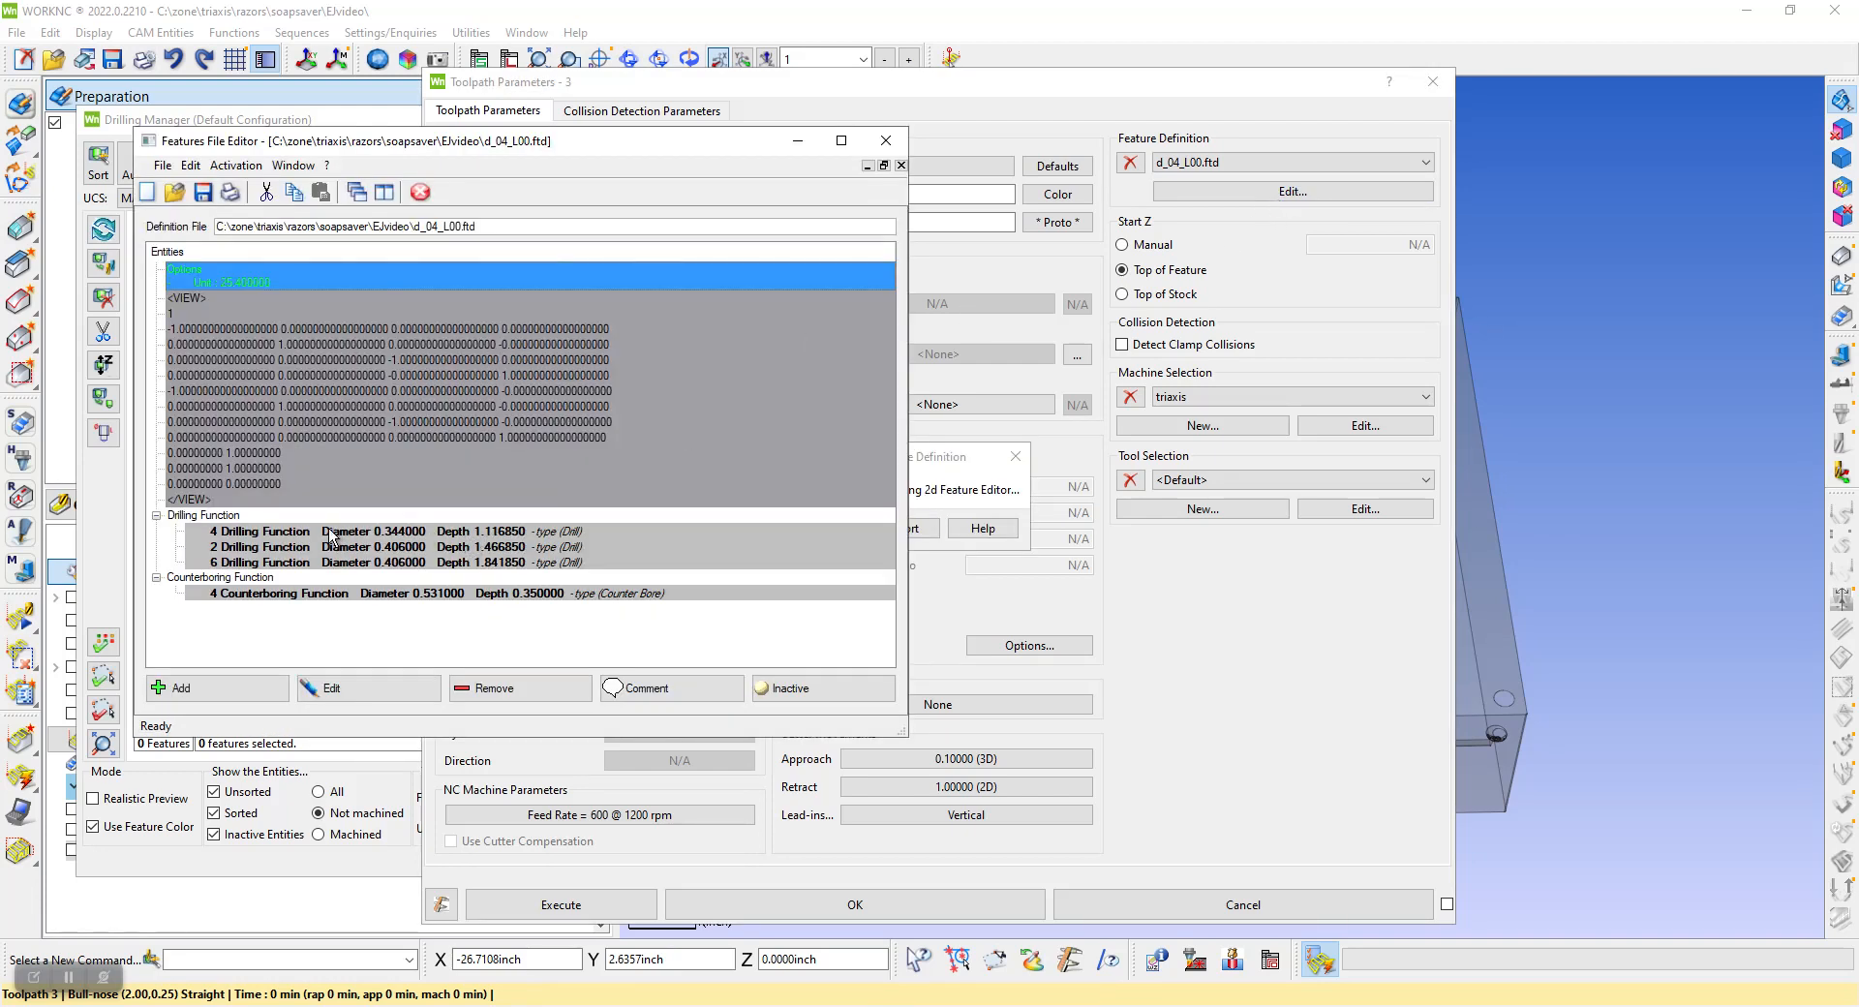
left_click(403, 531)
left_click(402, 546)
left_click(407, 562)
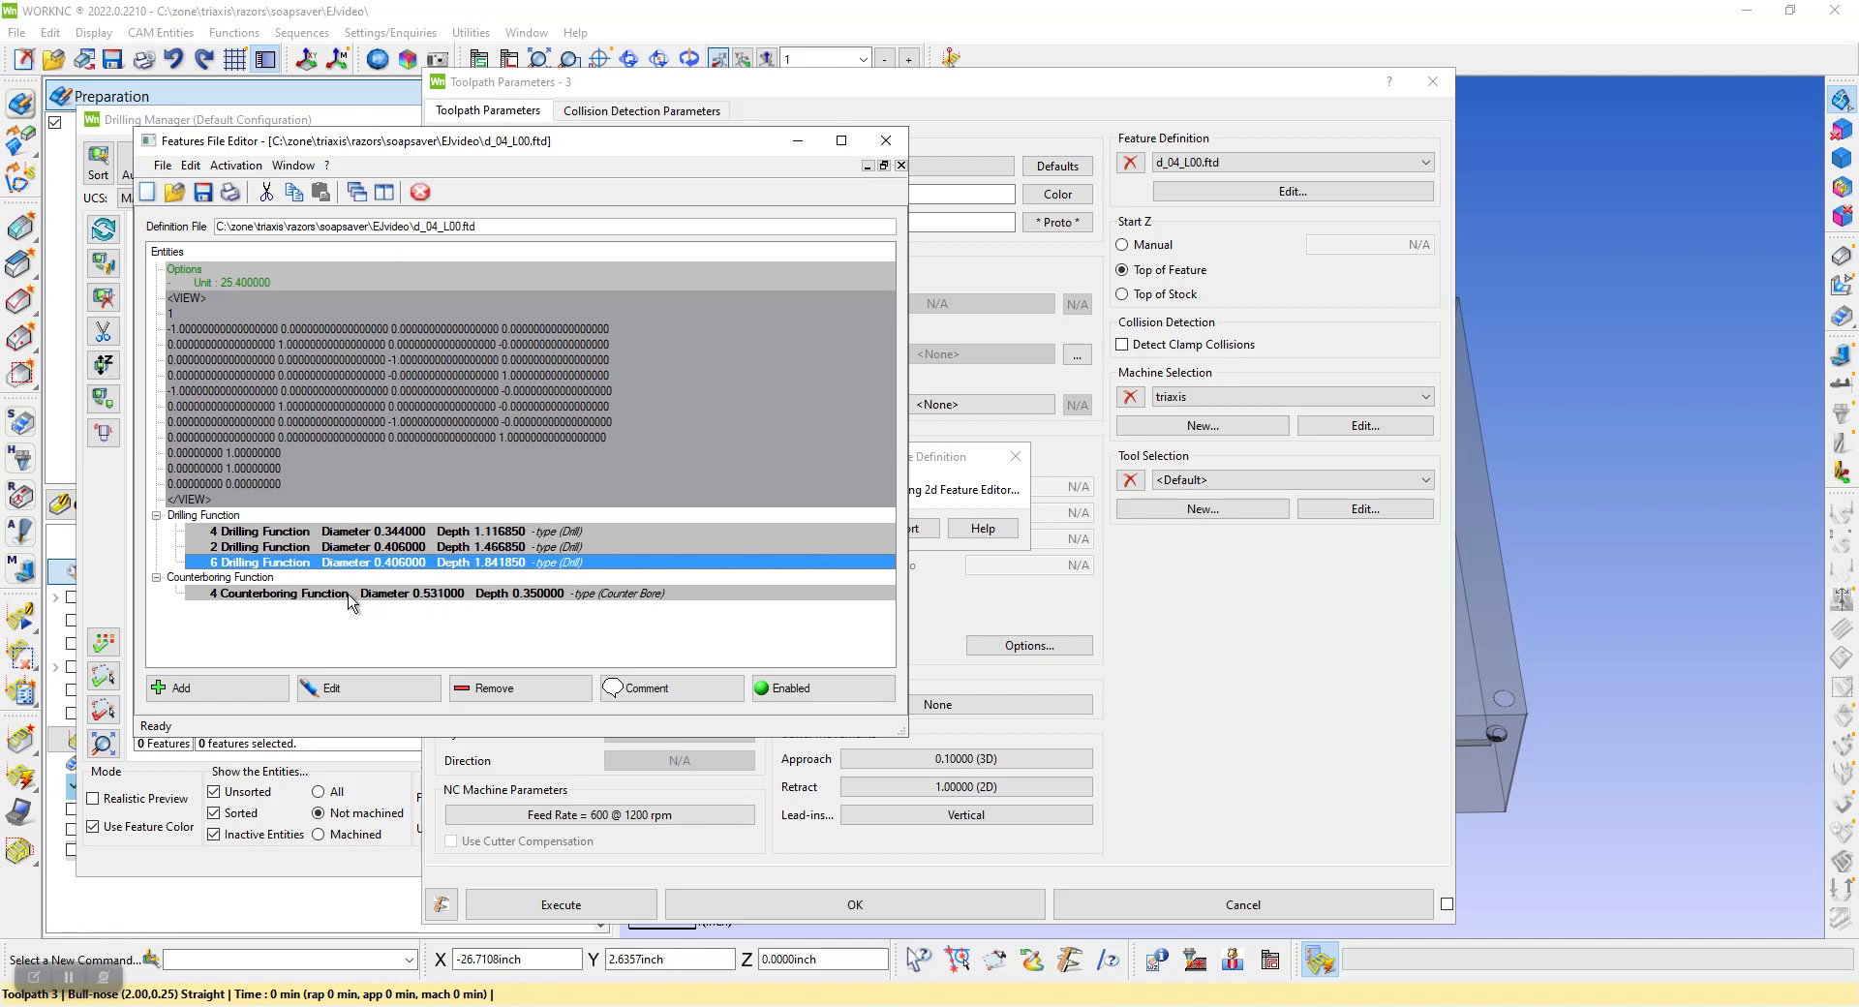
double_click(540, 595)
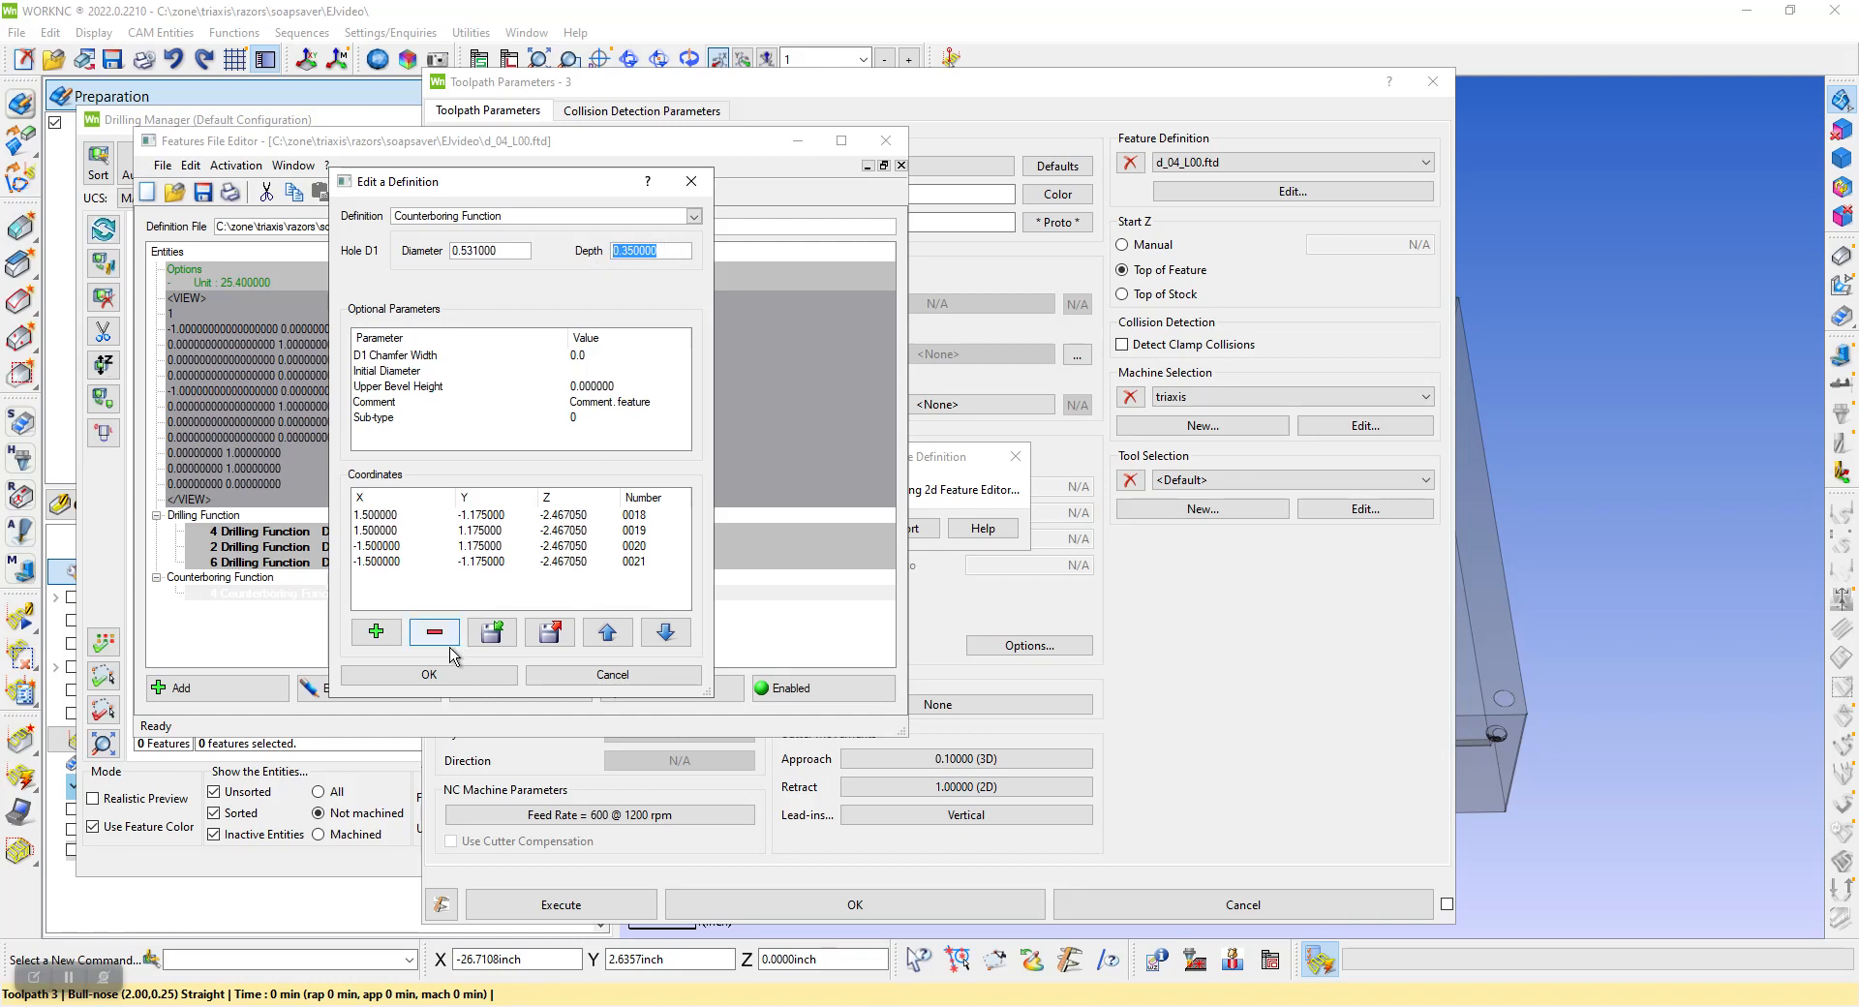
left_click(456, 675)
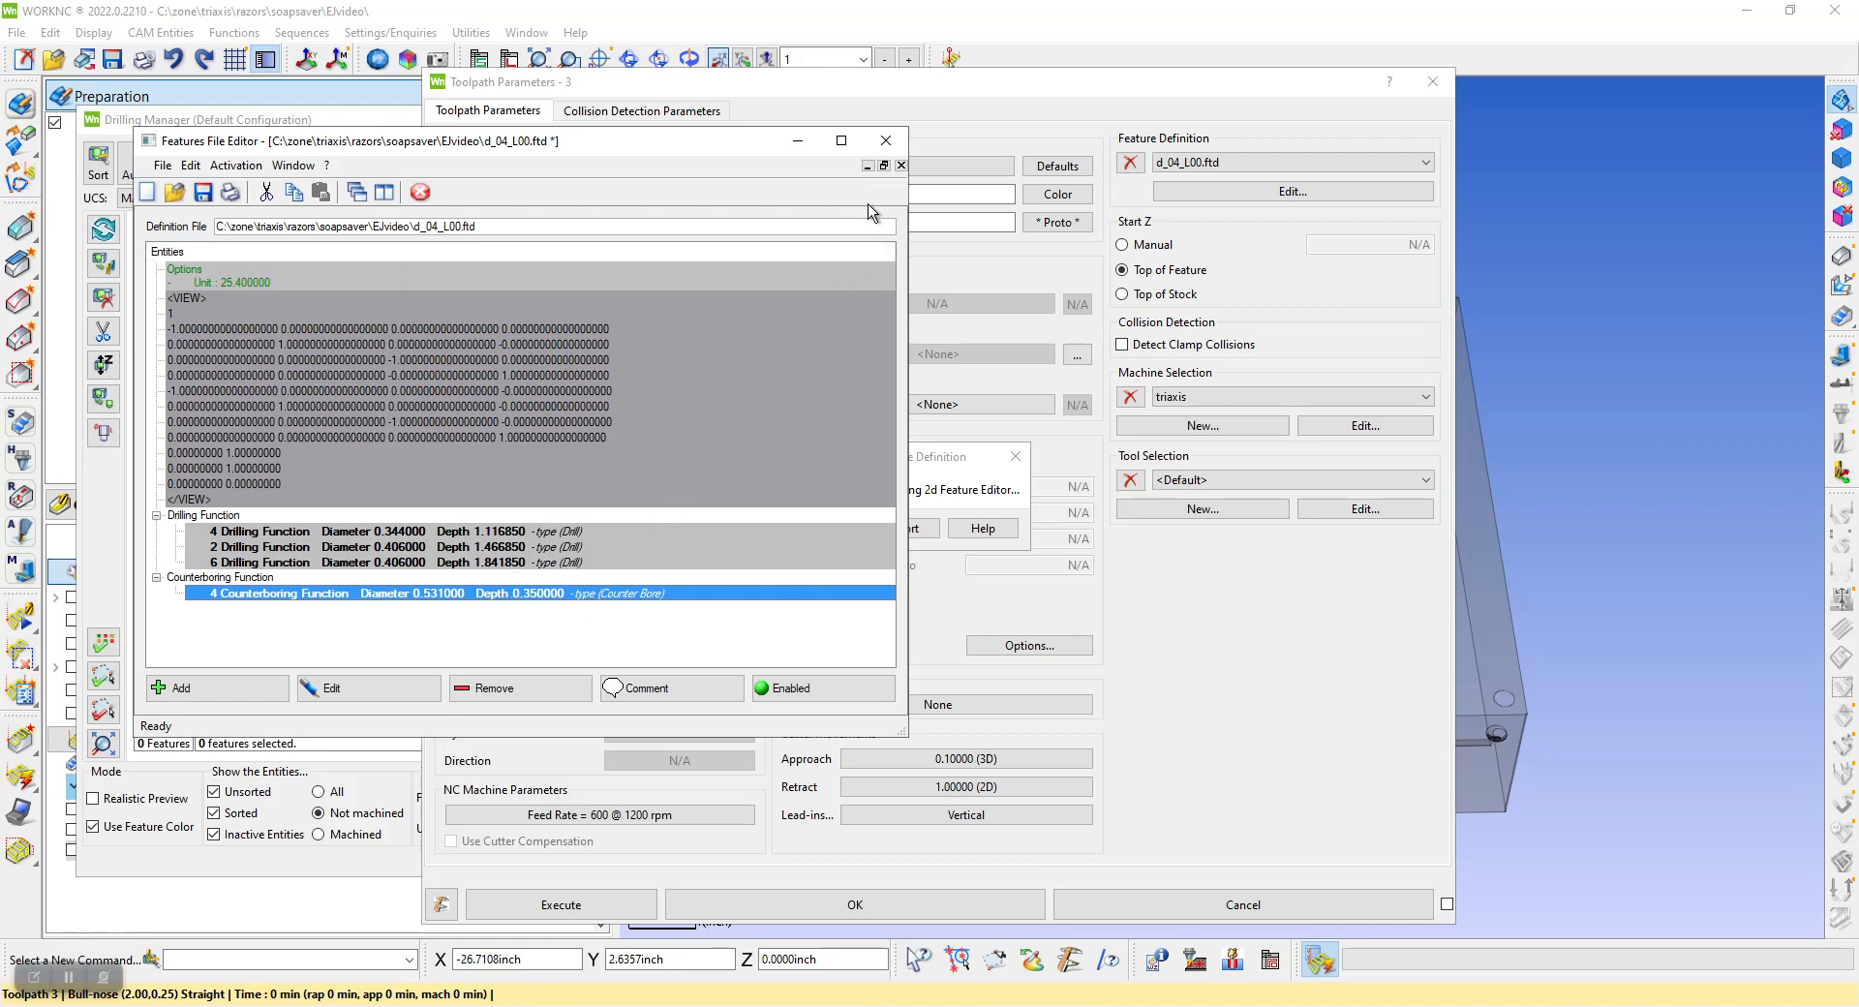
left_click(887, 142)
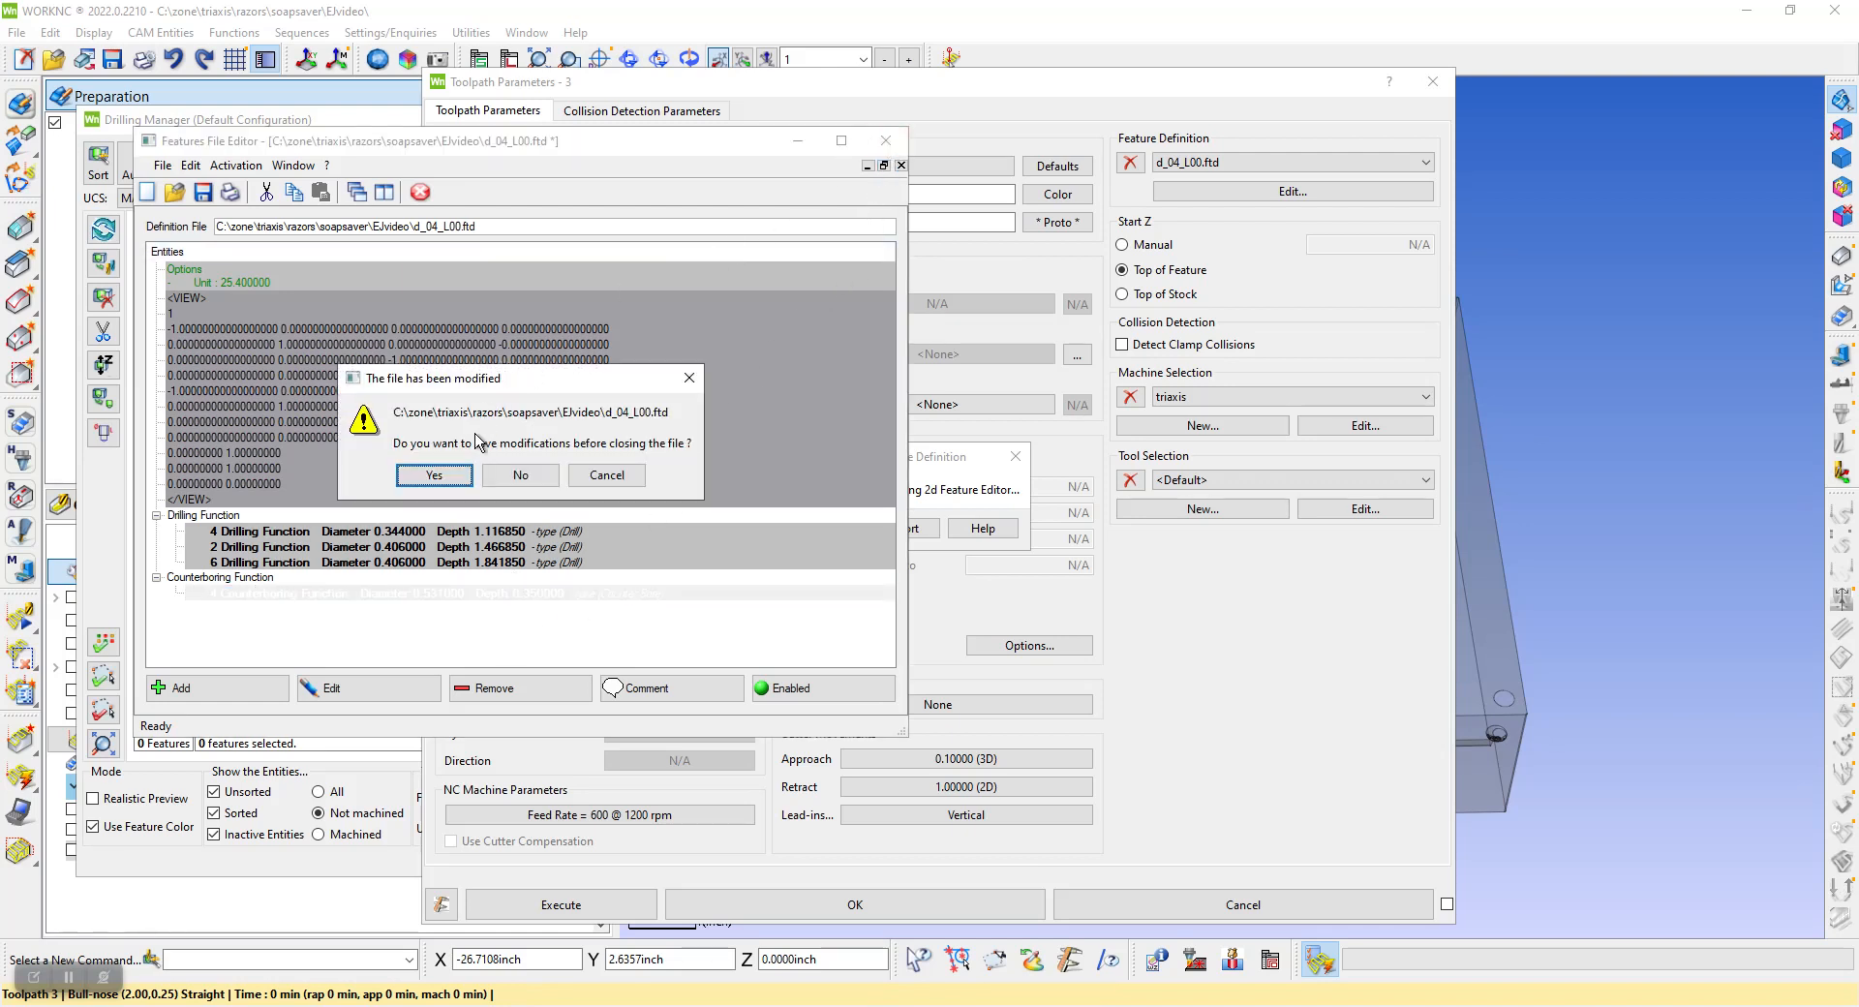
left_click(521, 476)
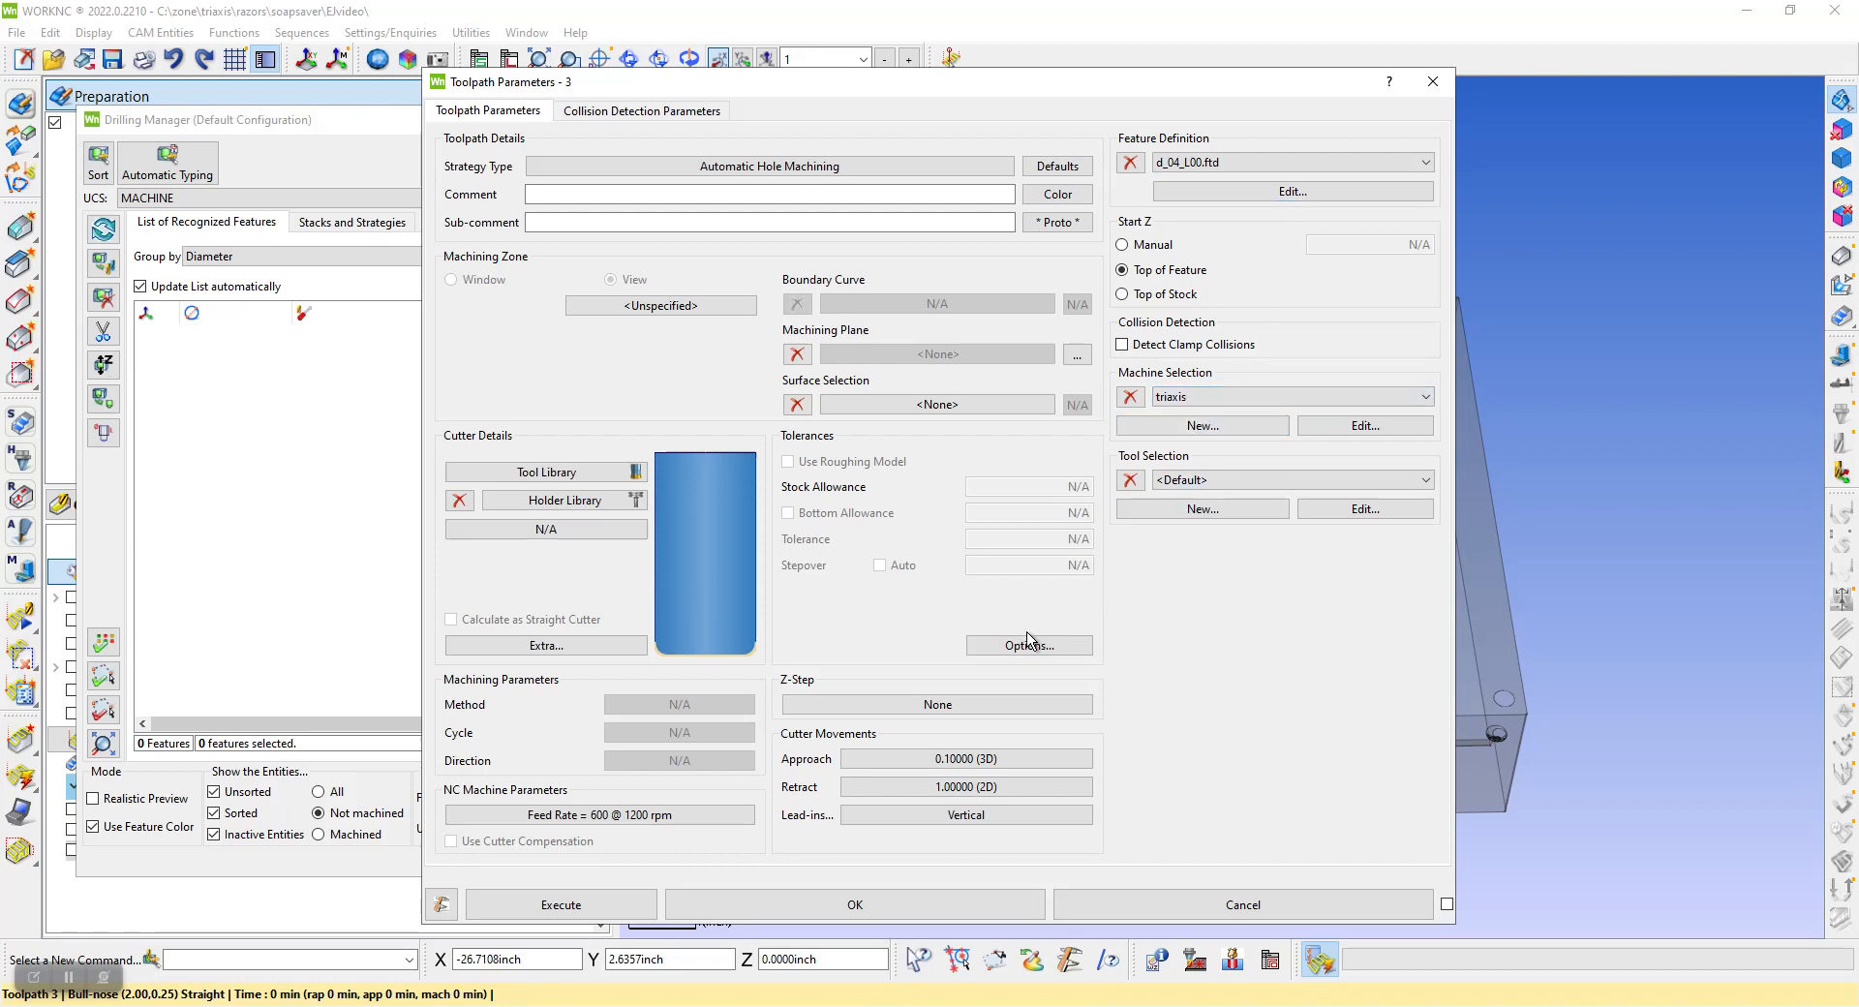
Execute the automatic hole machining, leaving the Drilling Manager, and calculate the two manual hole machining toolpaths
left_click(578, 908)
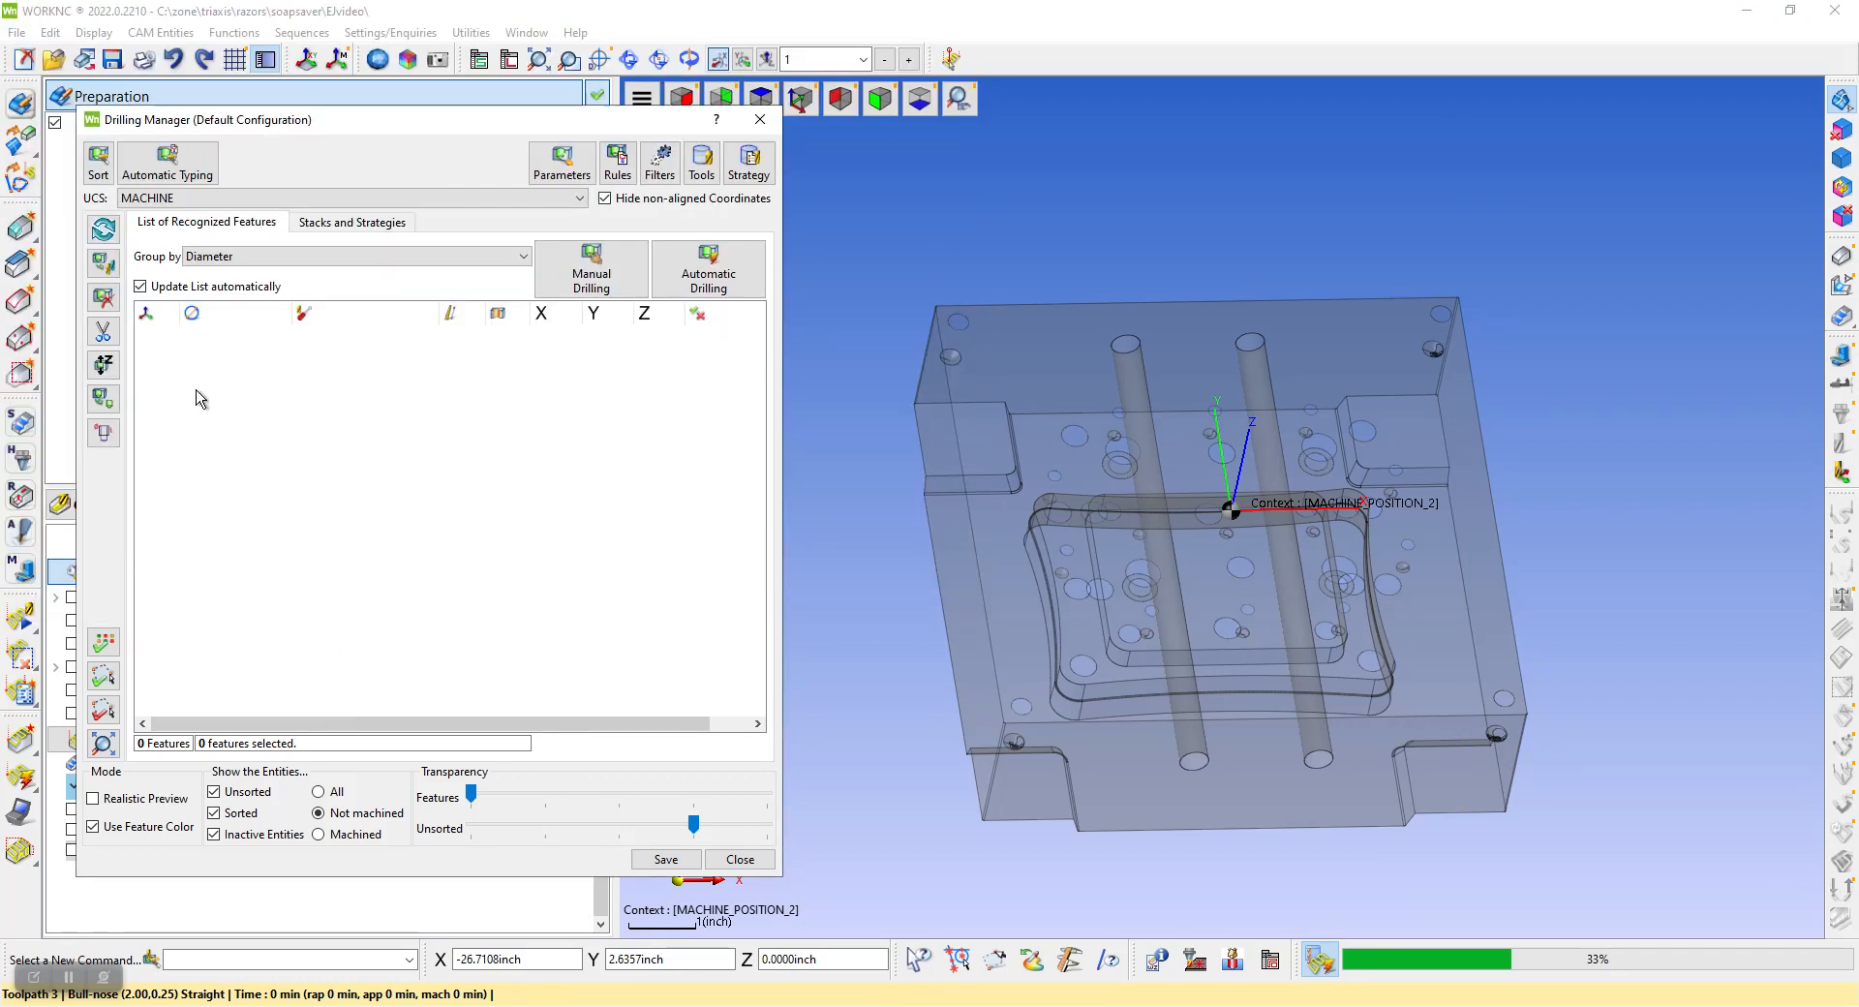
left_click(750, 860)
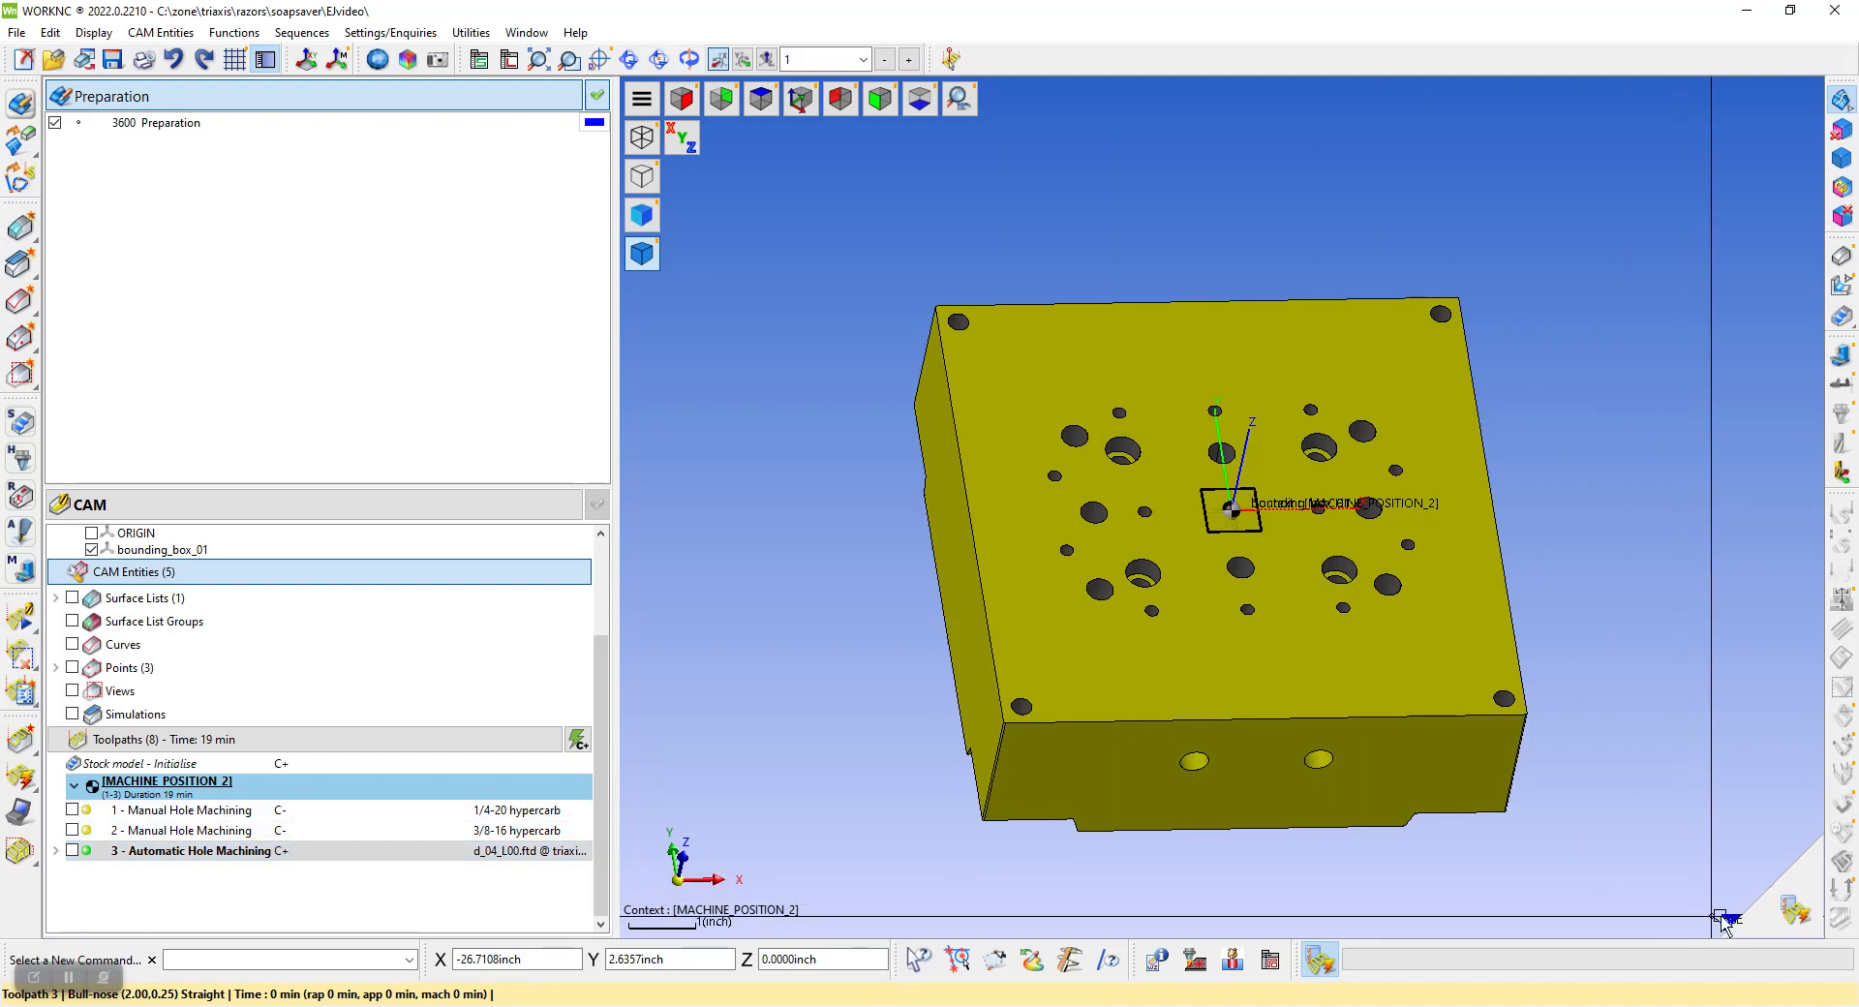
left_click(1783, 902)
left_click(244, 868)
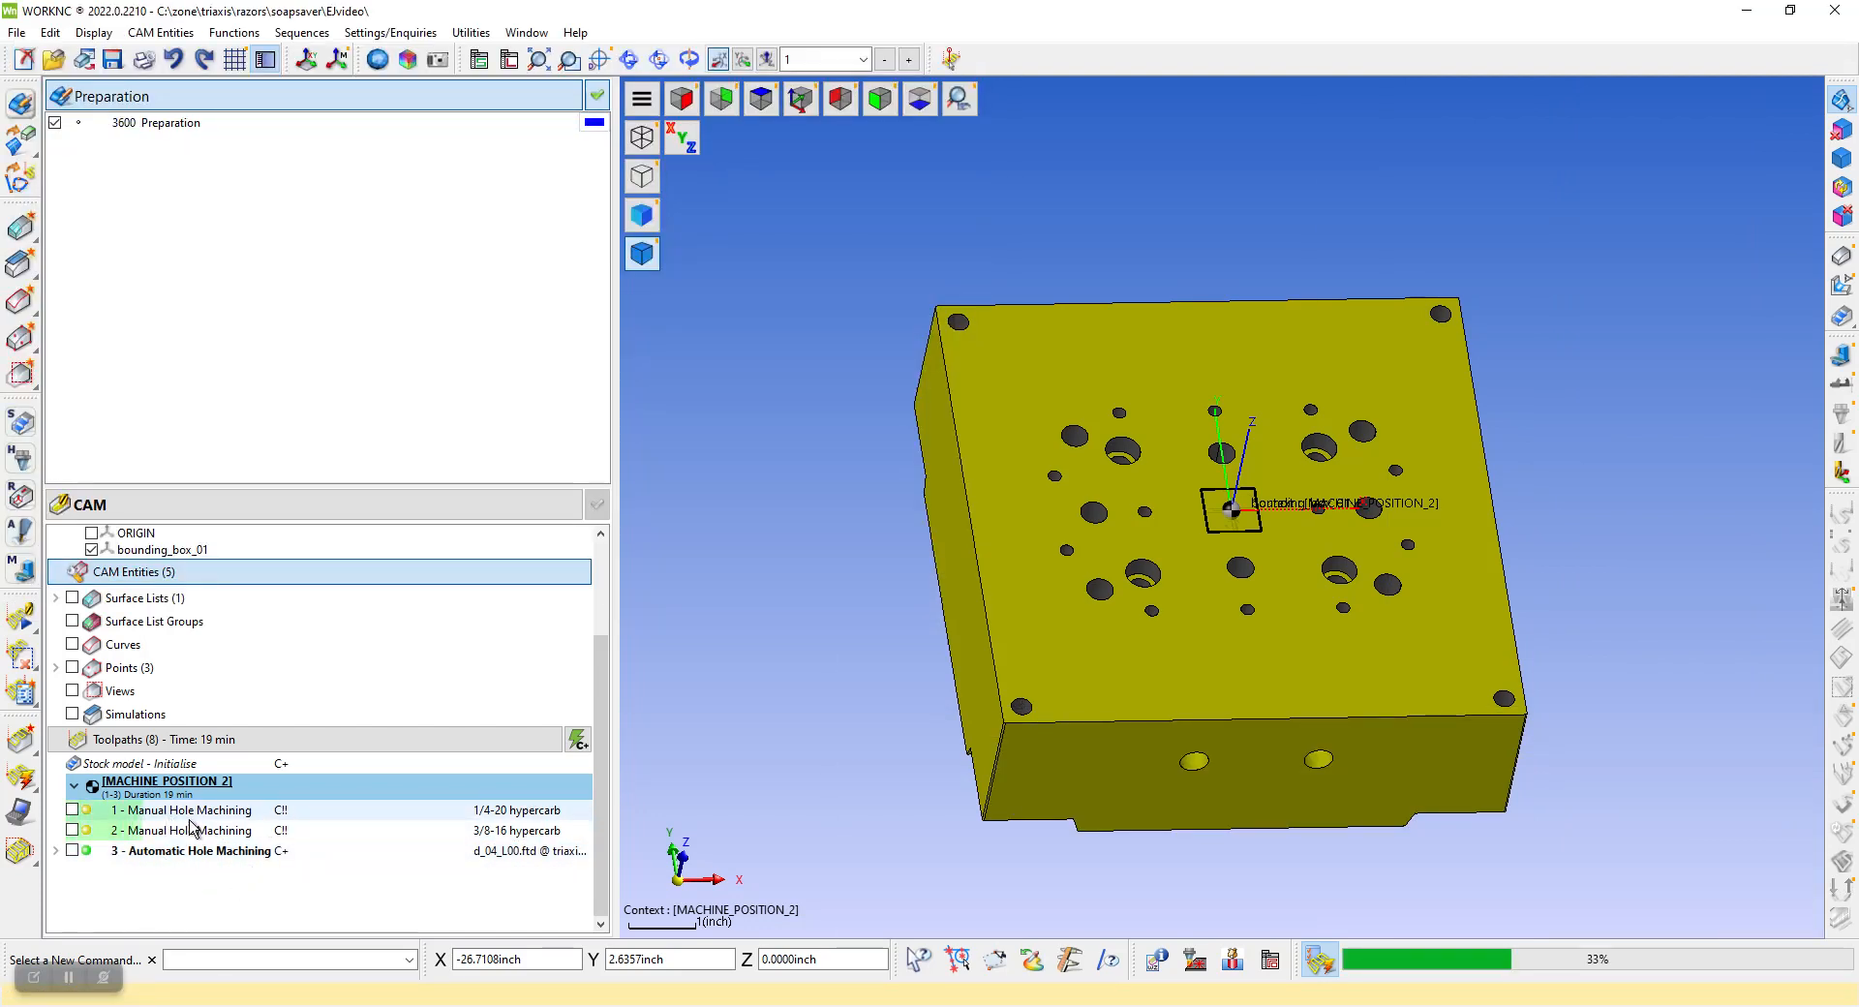
Expand the automatic hole machining operations and inspect the centering, .344 drill and .406 drill toolpaths one at a time
left_click(296, 100)
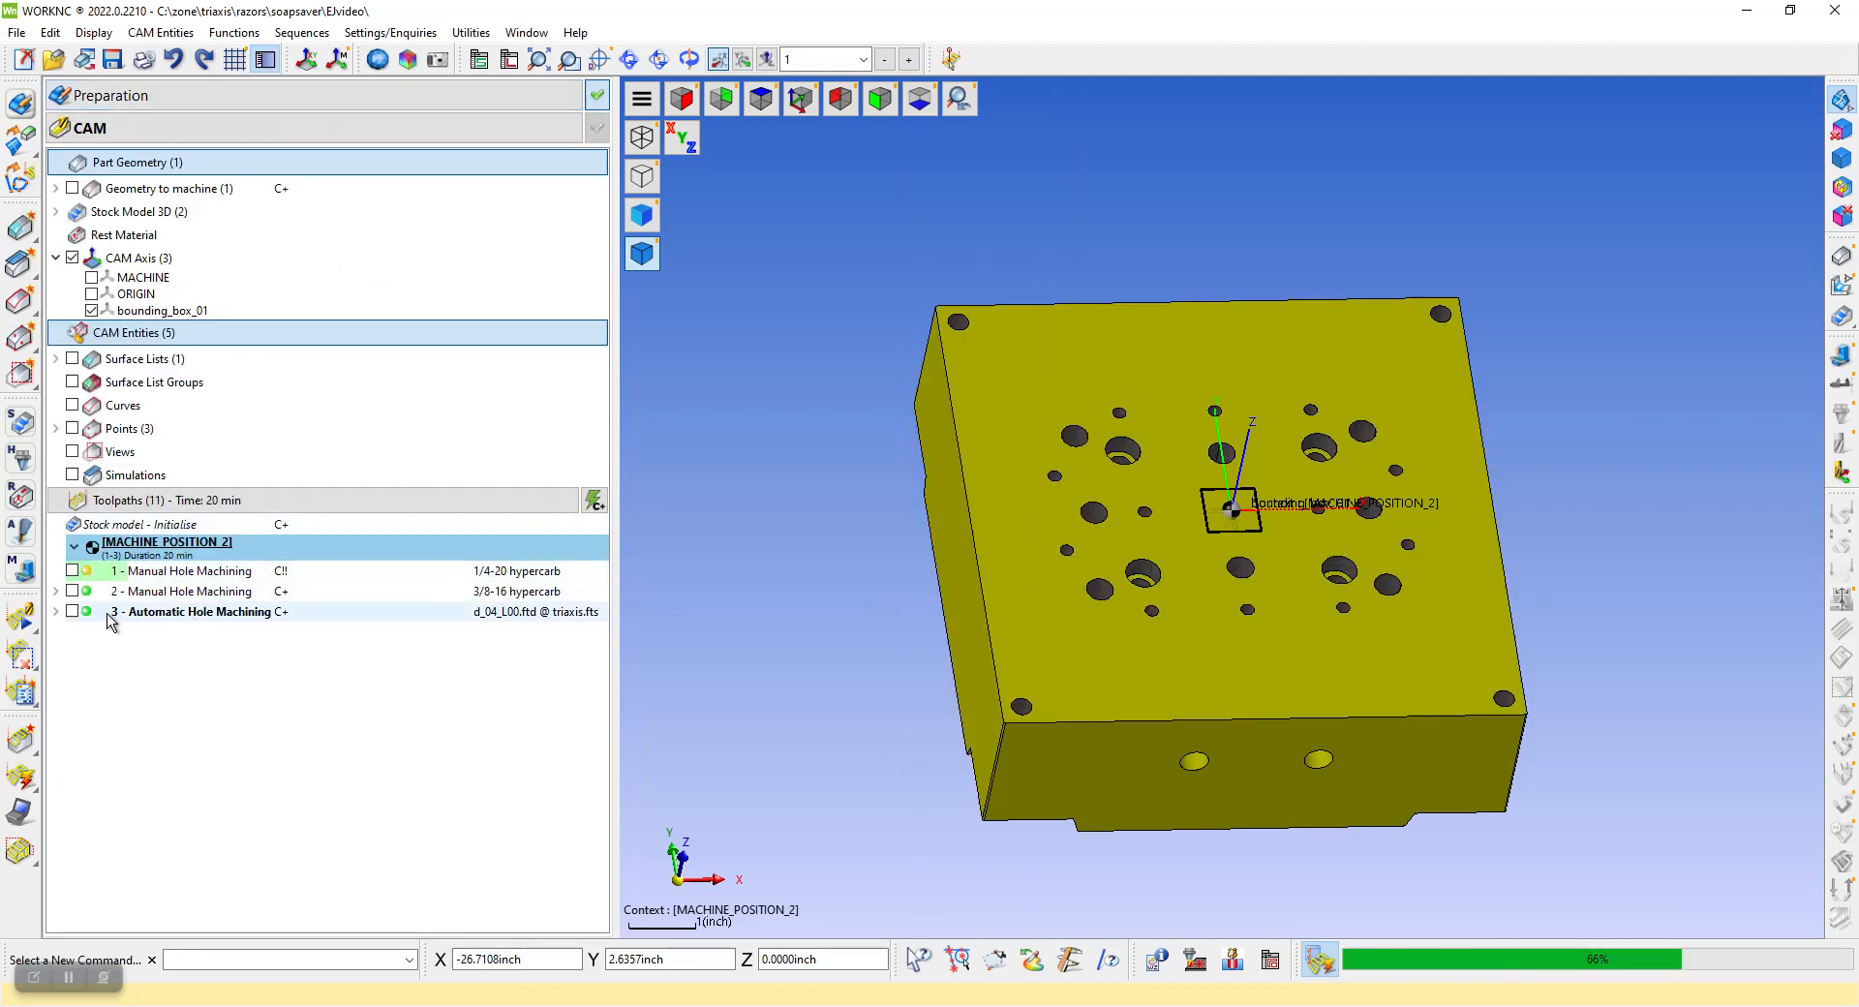
left_click(56, 611)
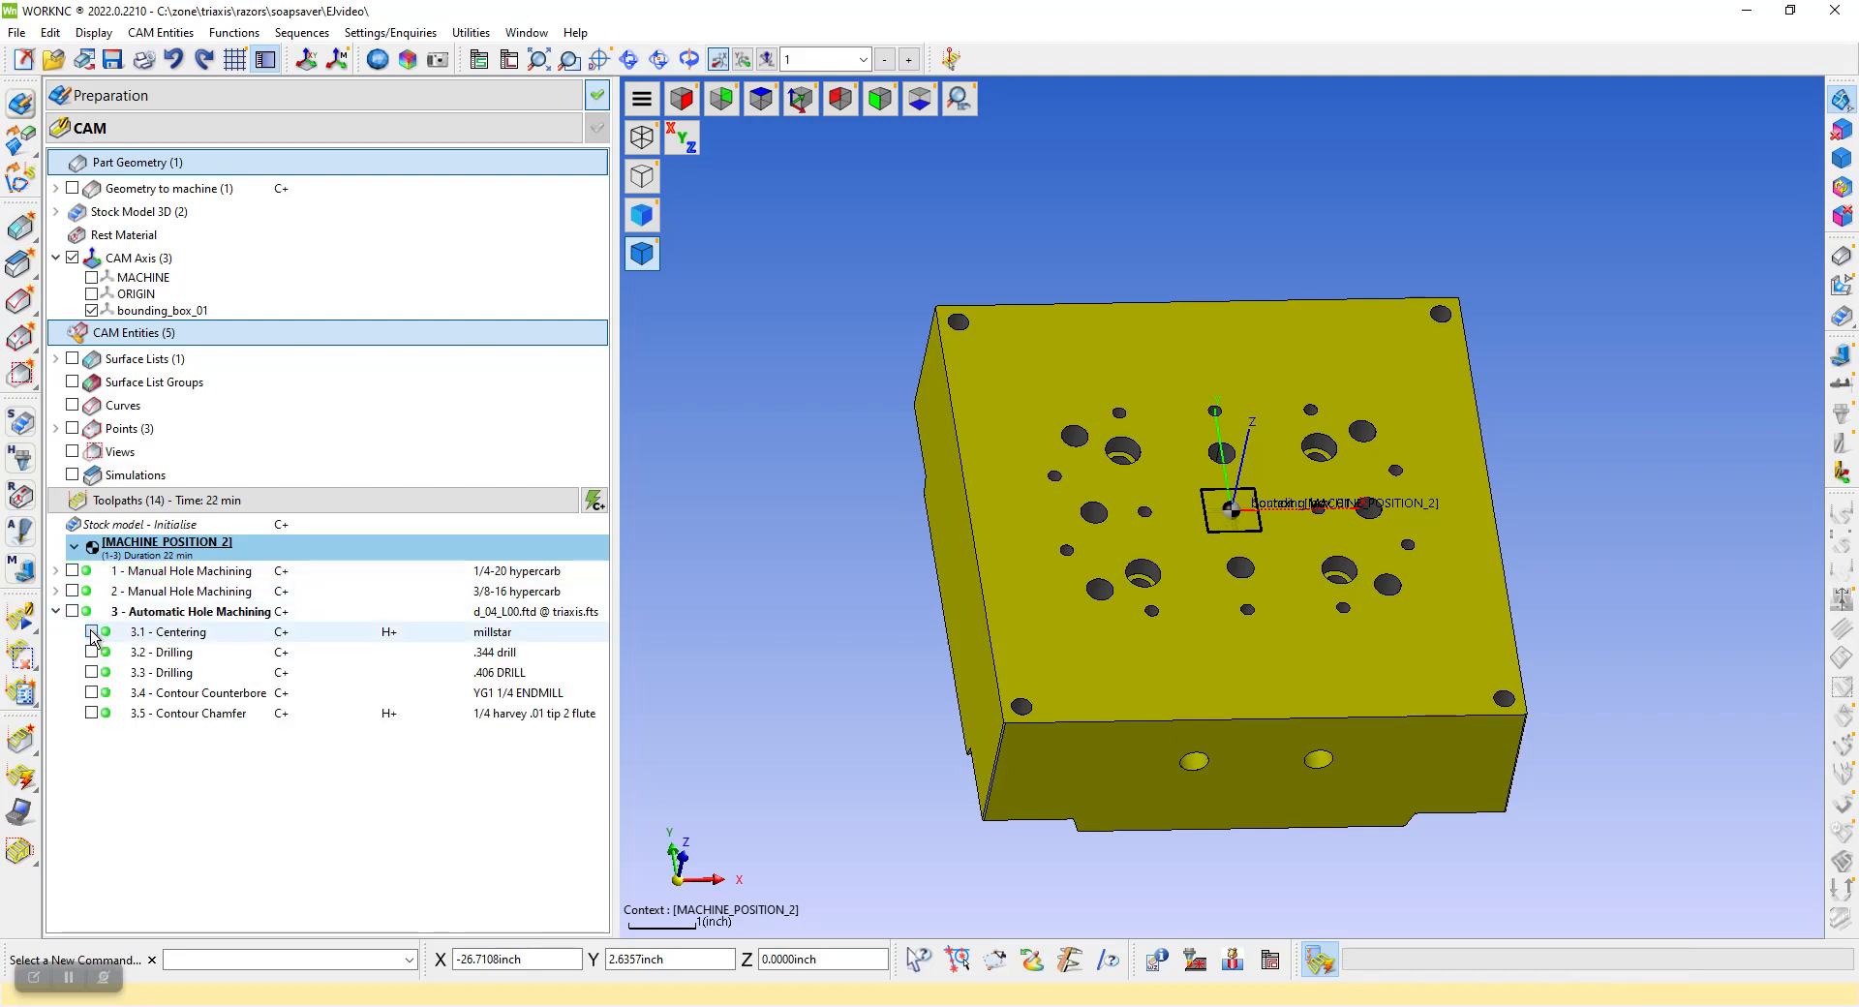
left_click(92, 631)
scroll(1192, 515, "up", 2)
left_click(92, 651)
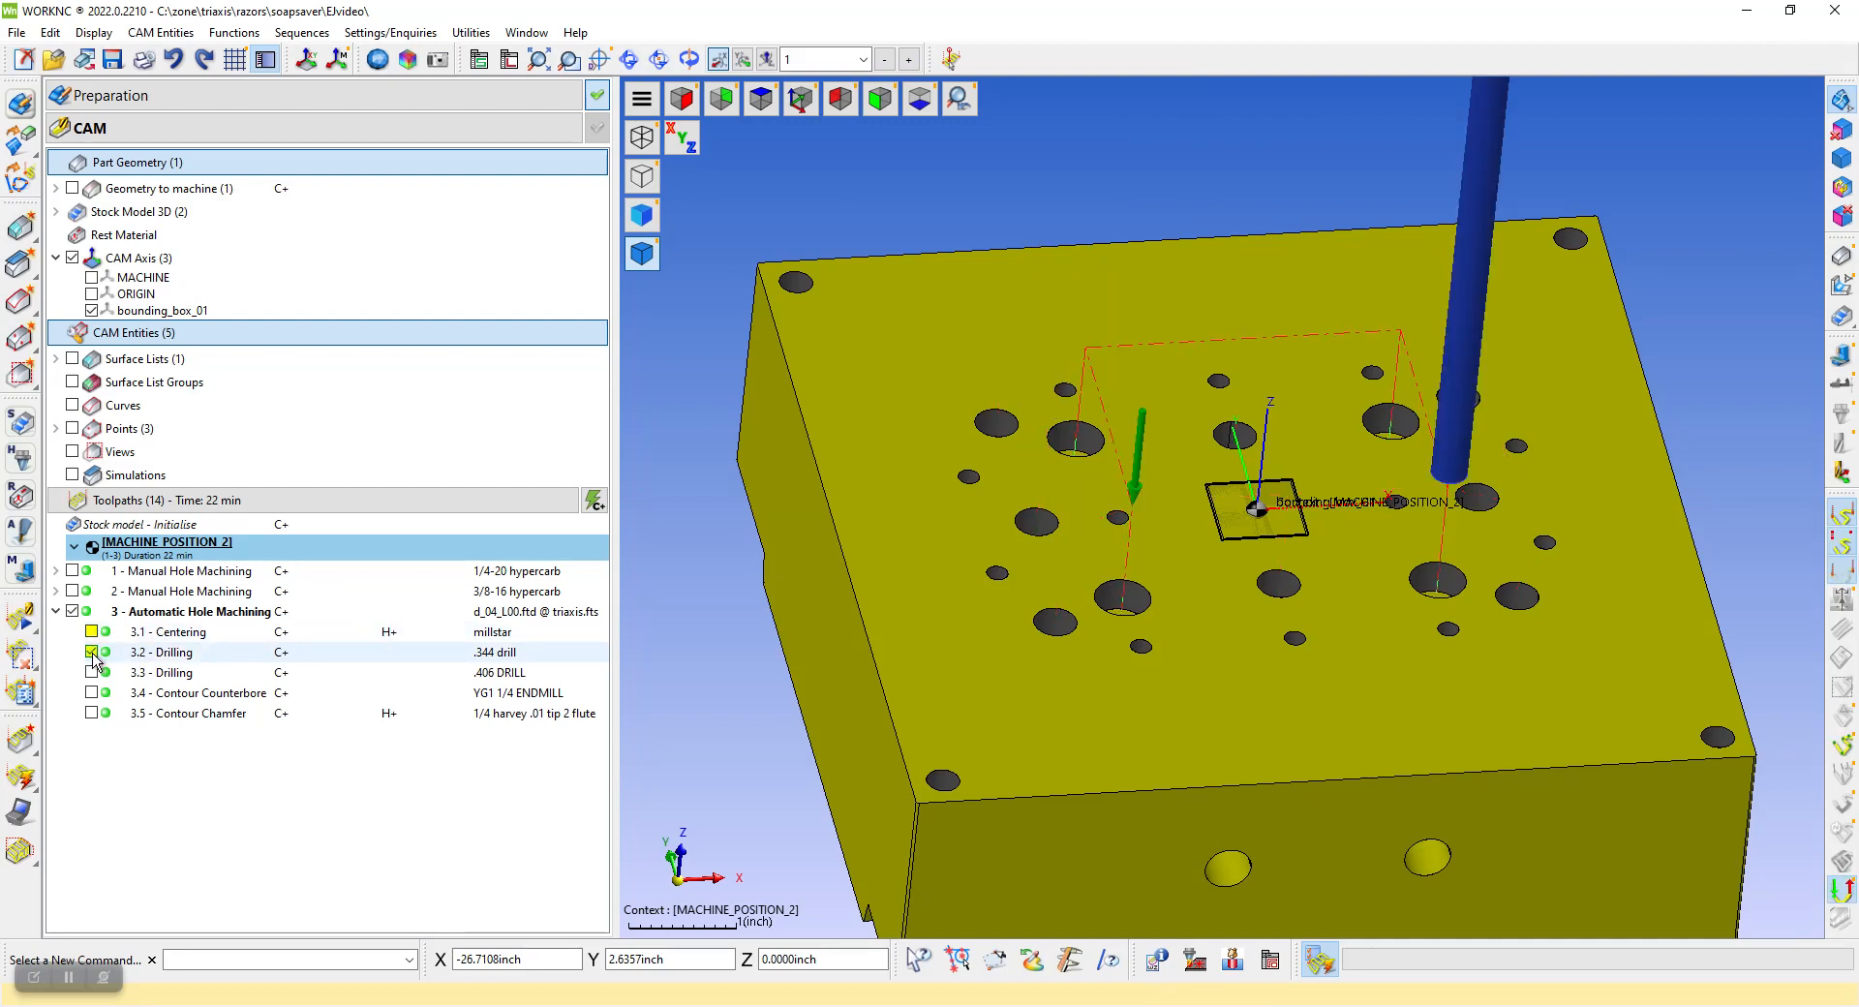
left_click(92, 653)
left_click(92, 673)
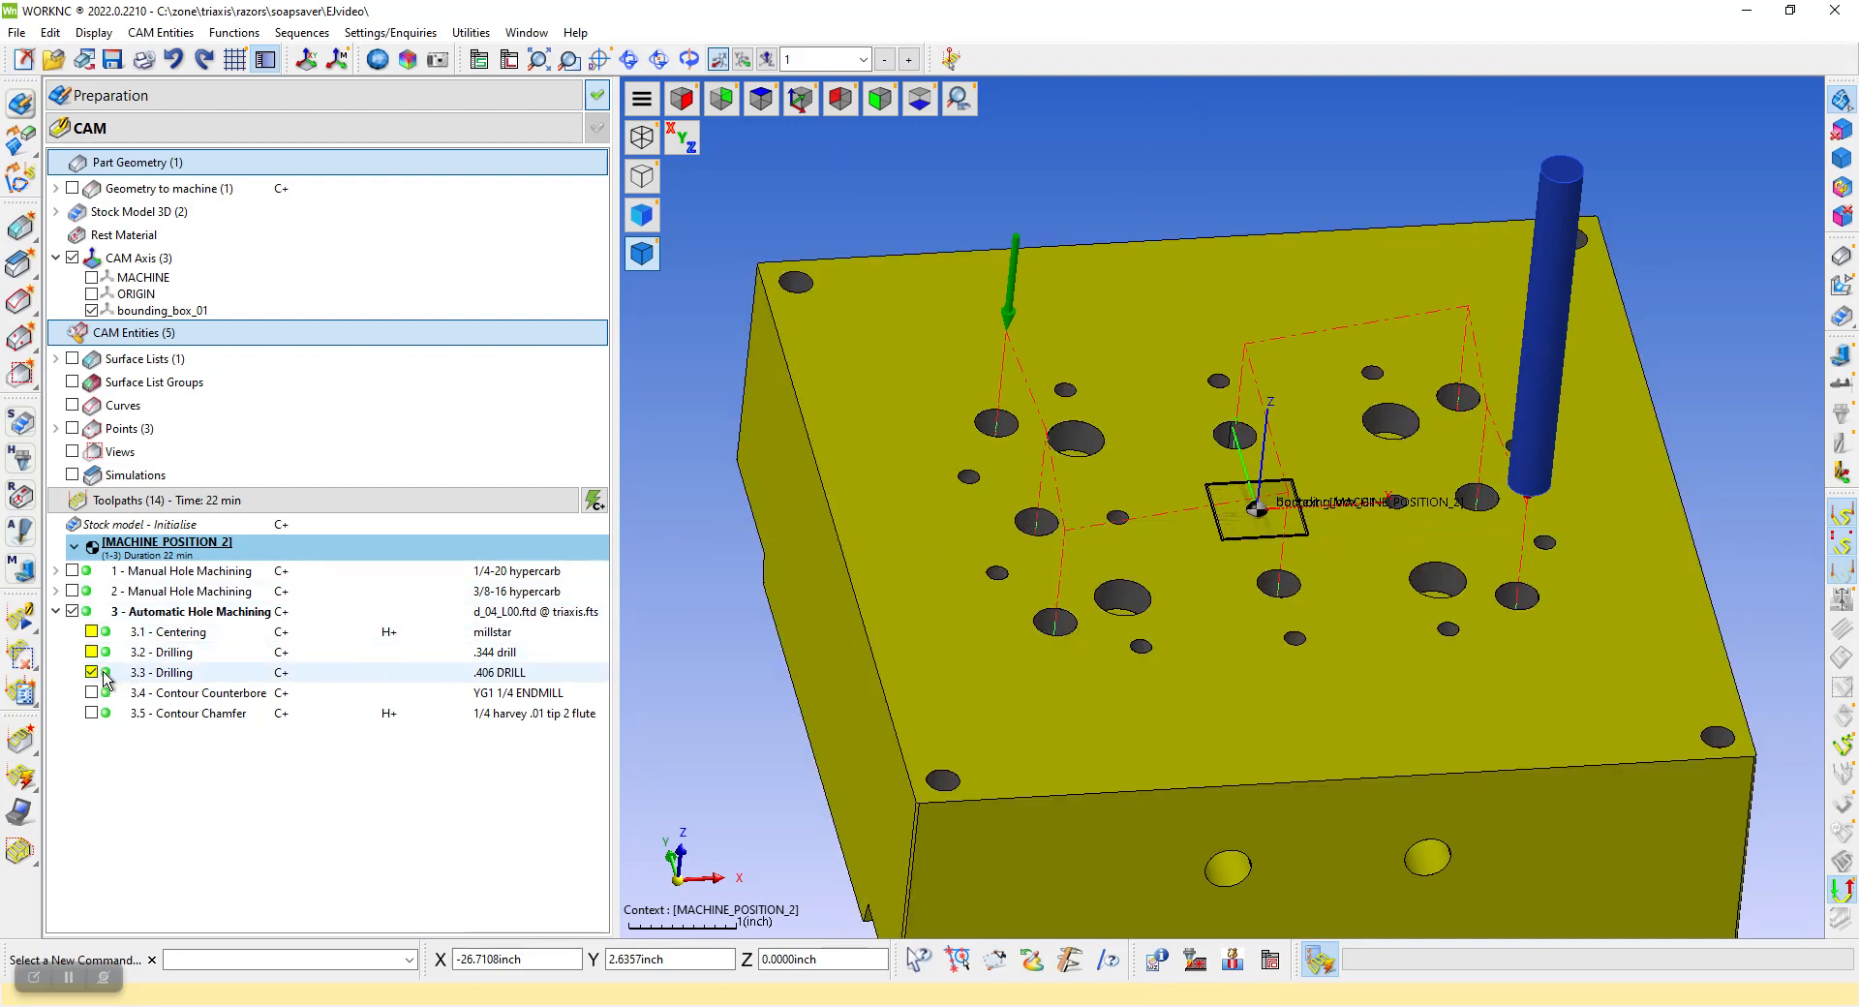
left_click(92, 673)
Display the contour counterbore toolpath and examine its passes inside the four counterbored holes
left_click(92, 693)
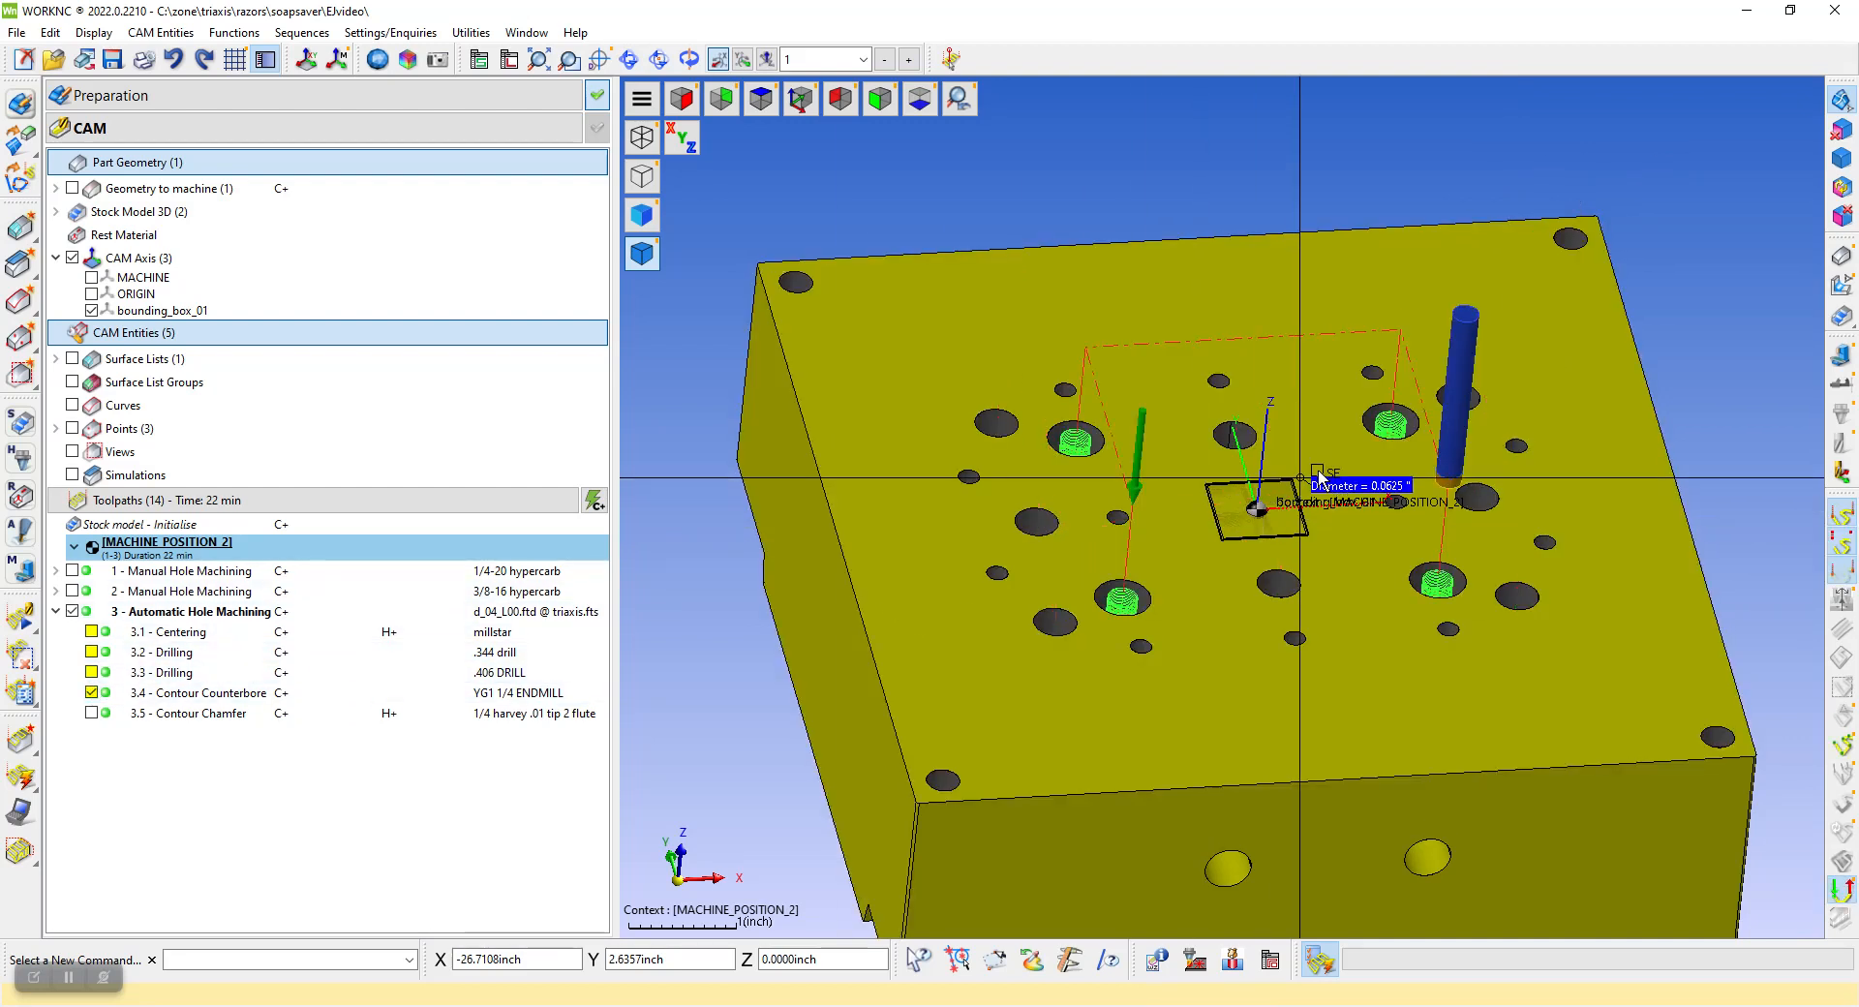
middle_click_drag(1341, 482, 1341, 553)
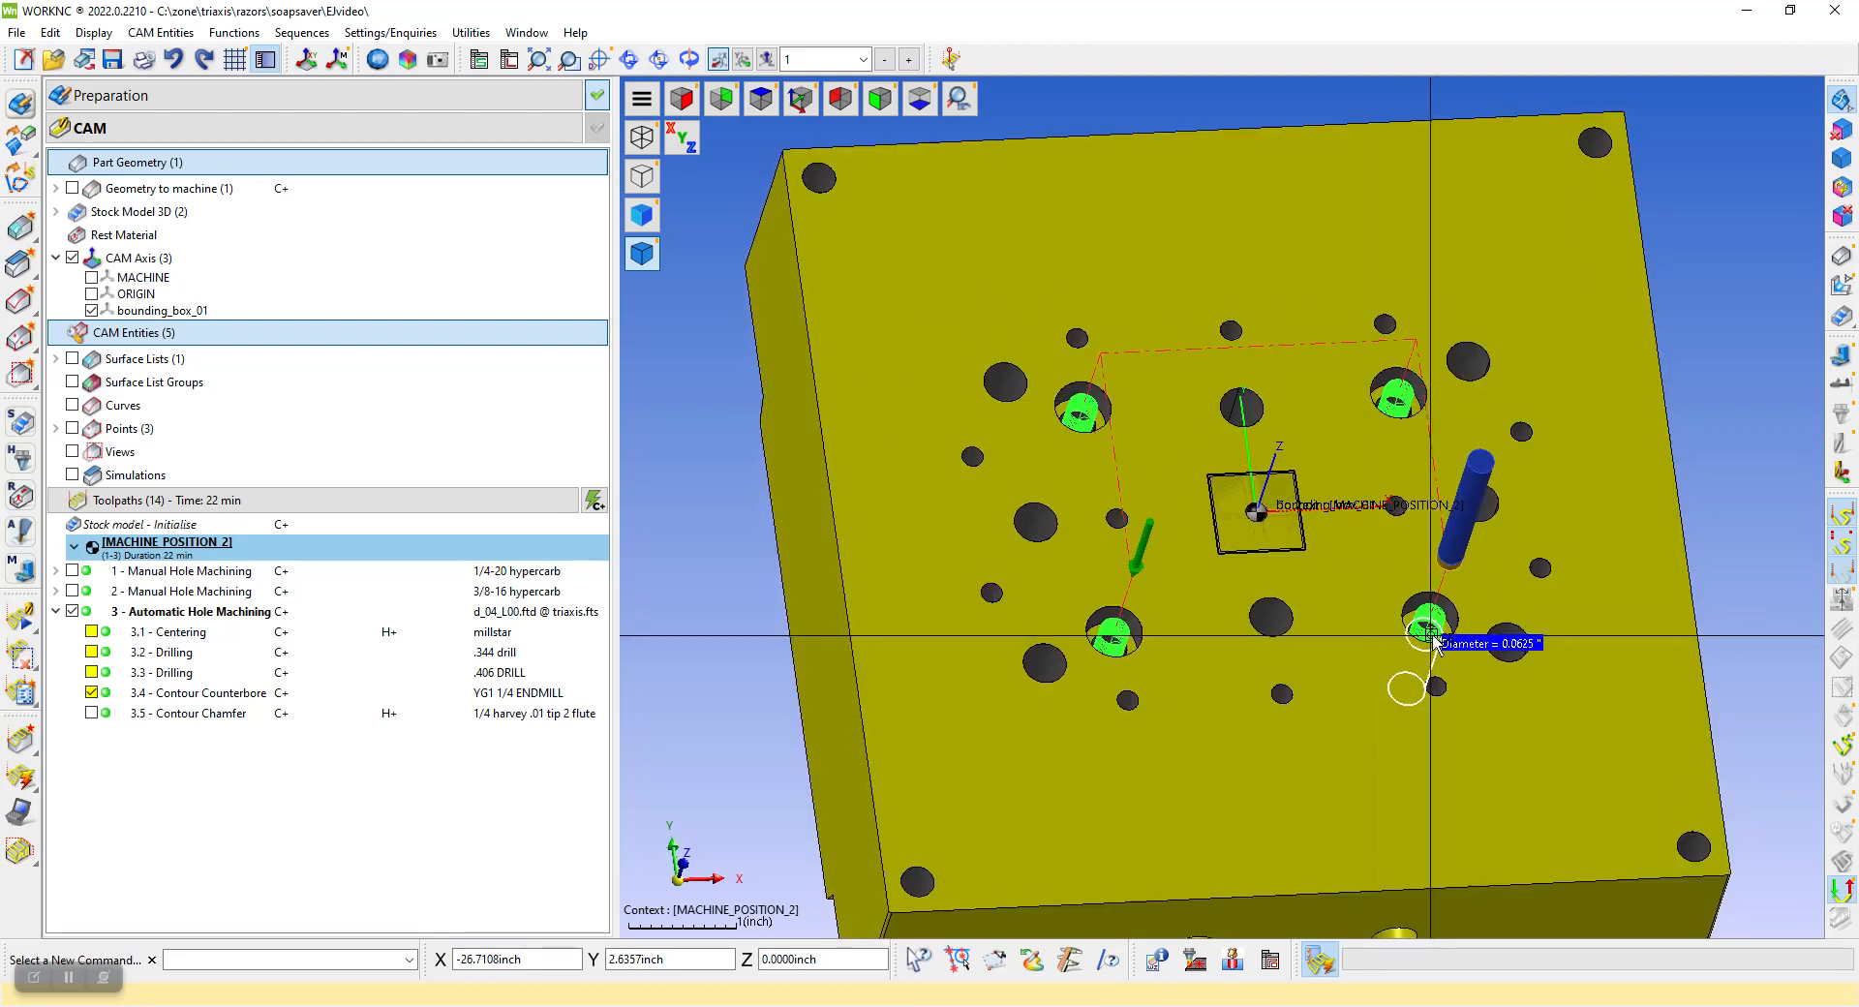
scroll(1437, 638, "up", 3)
scroll(1440, 641, "up", 3)
scroll(1440, 630, "down", 3)
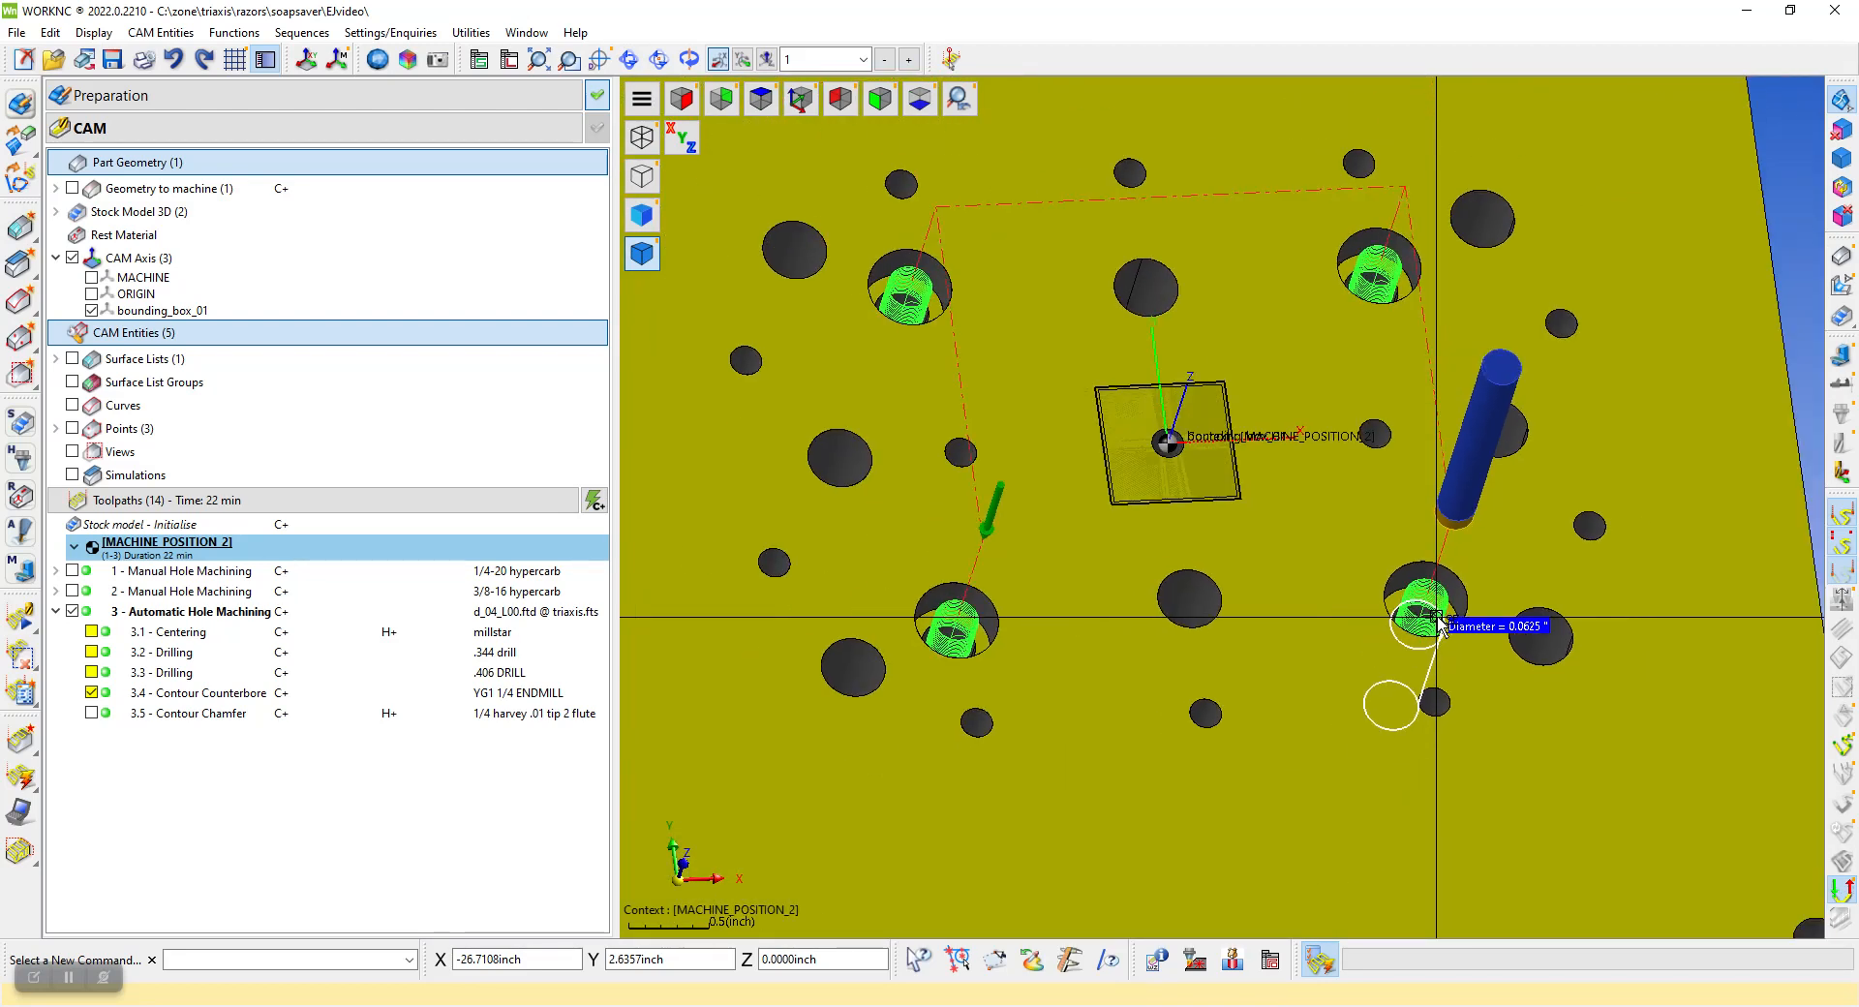
Simulate the contour counterbore toolpath in progressive display, slowing the playback to speed 5
right_click(1441, 624)
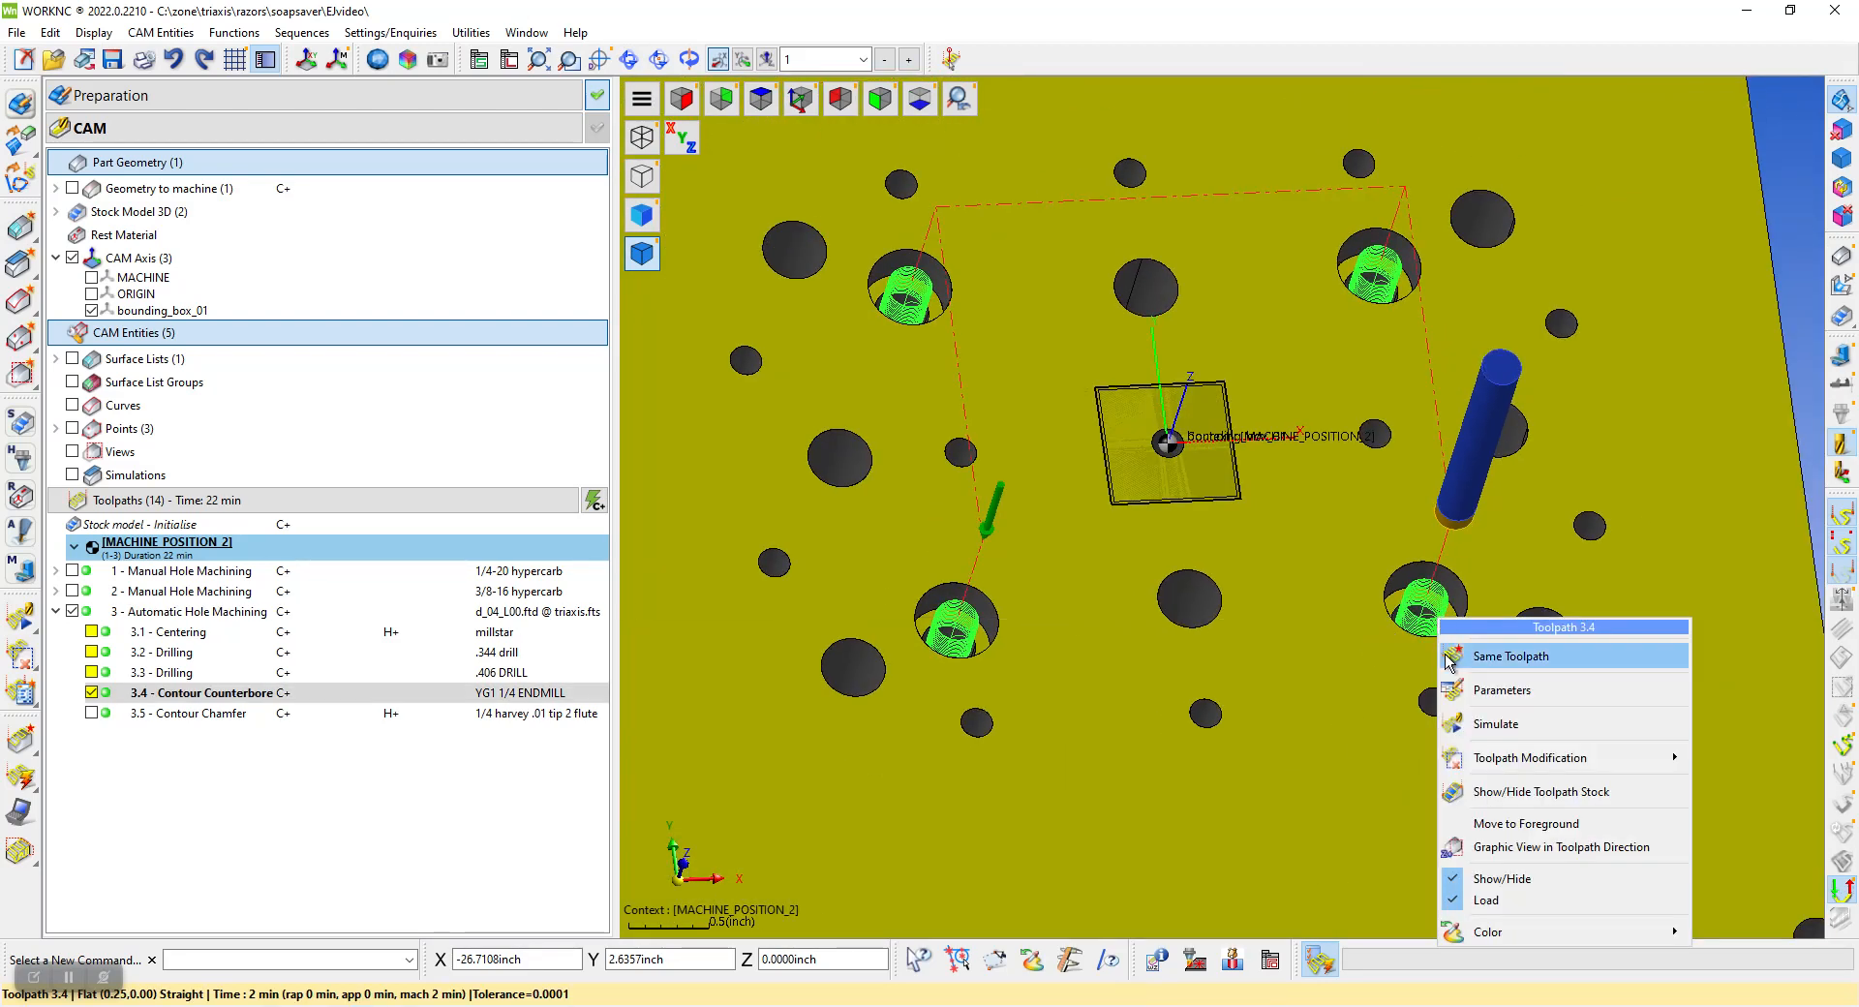
left_click(1495, 724)
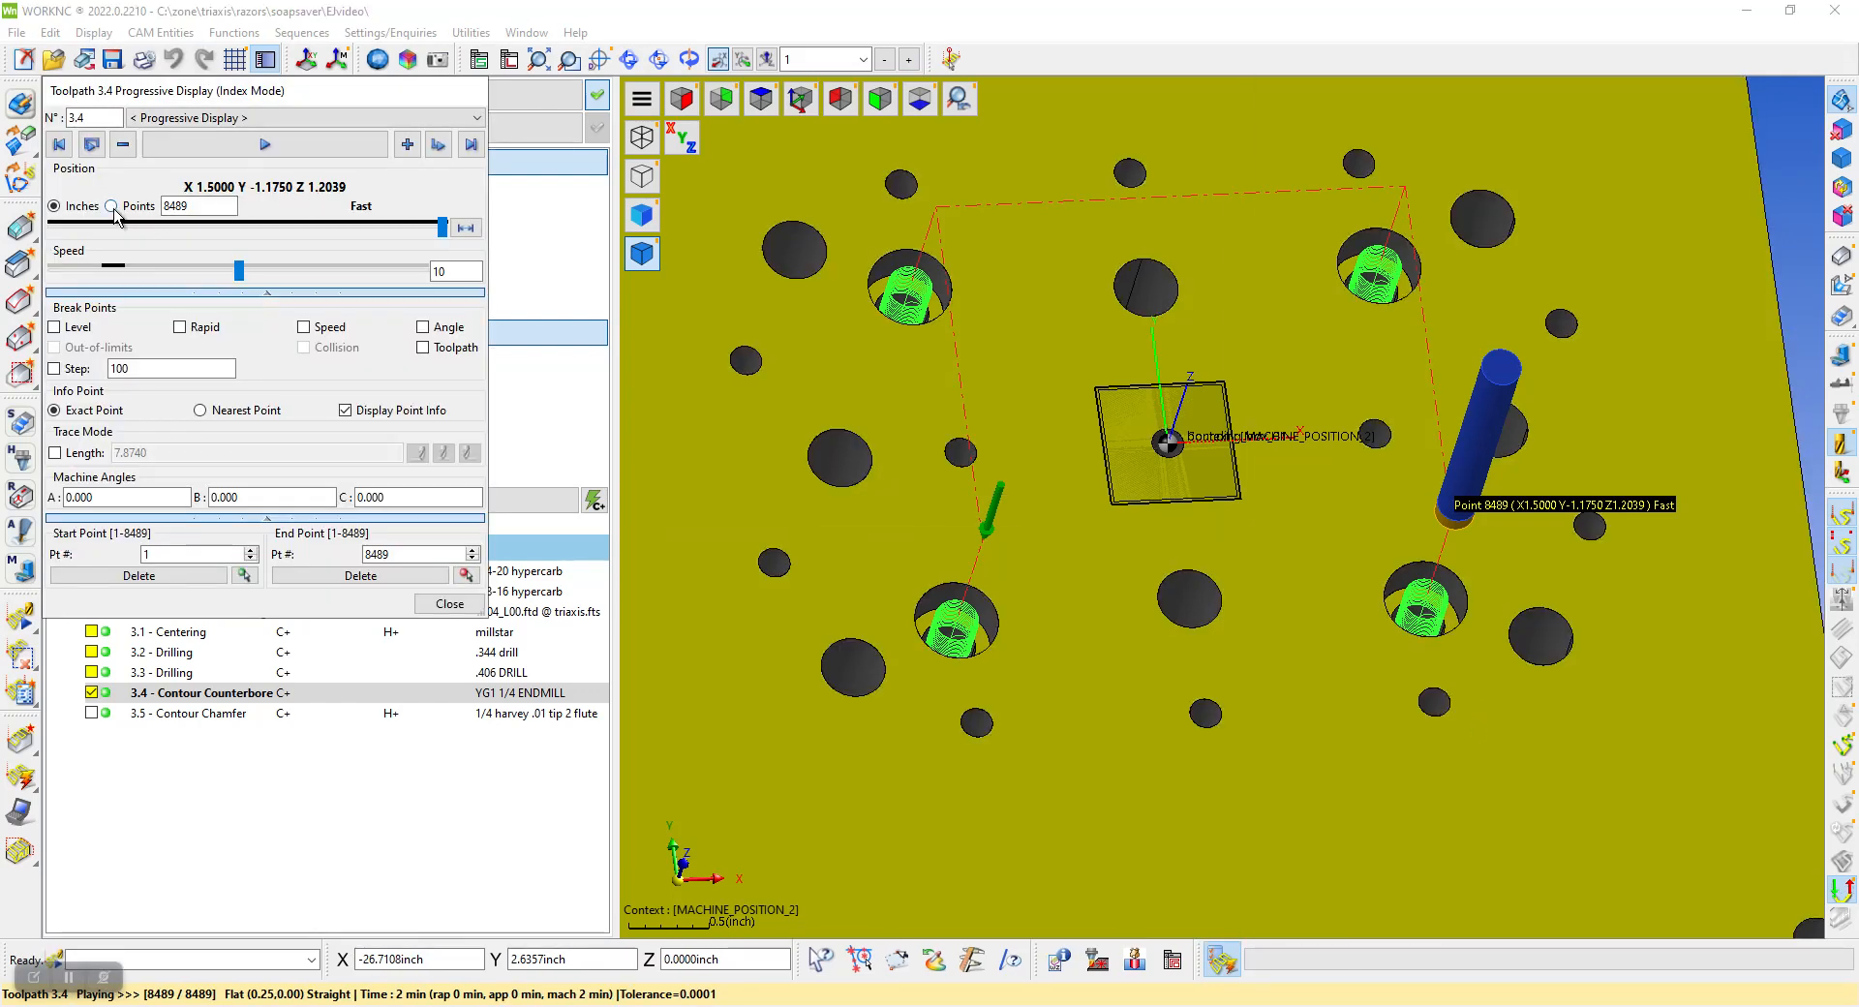
left_click(244, 153)
left_click_drag(246, 274, 202, 272)
middle_click_drag(1157, 673, 1204, 531)
scroll(979, 596, "up", 4)
scroll(947, 596, "down", 4)
middle_click_drag(935, 581, 1101, 568)
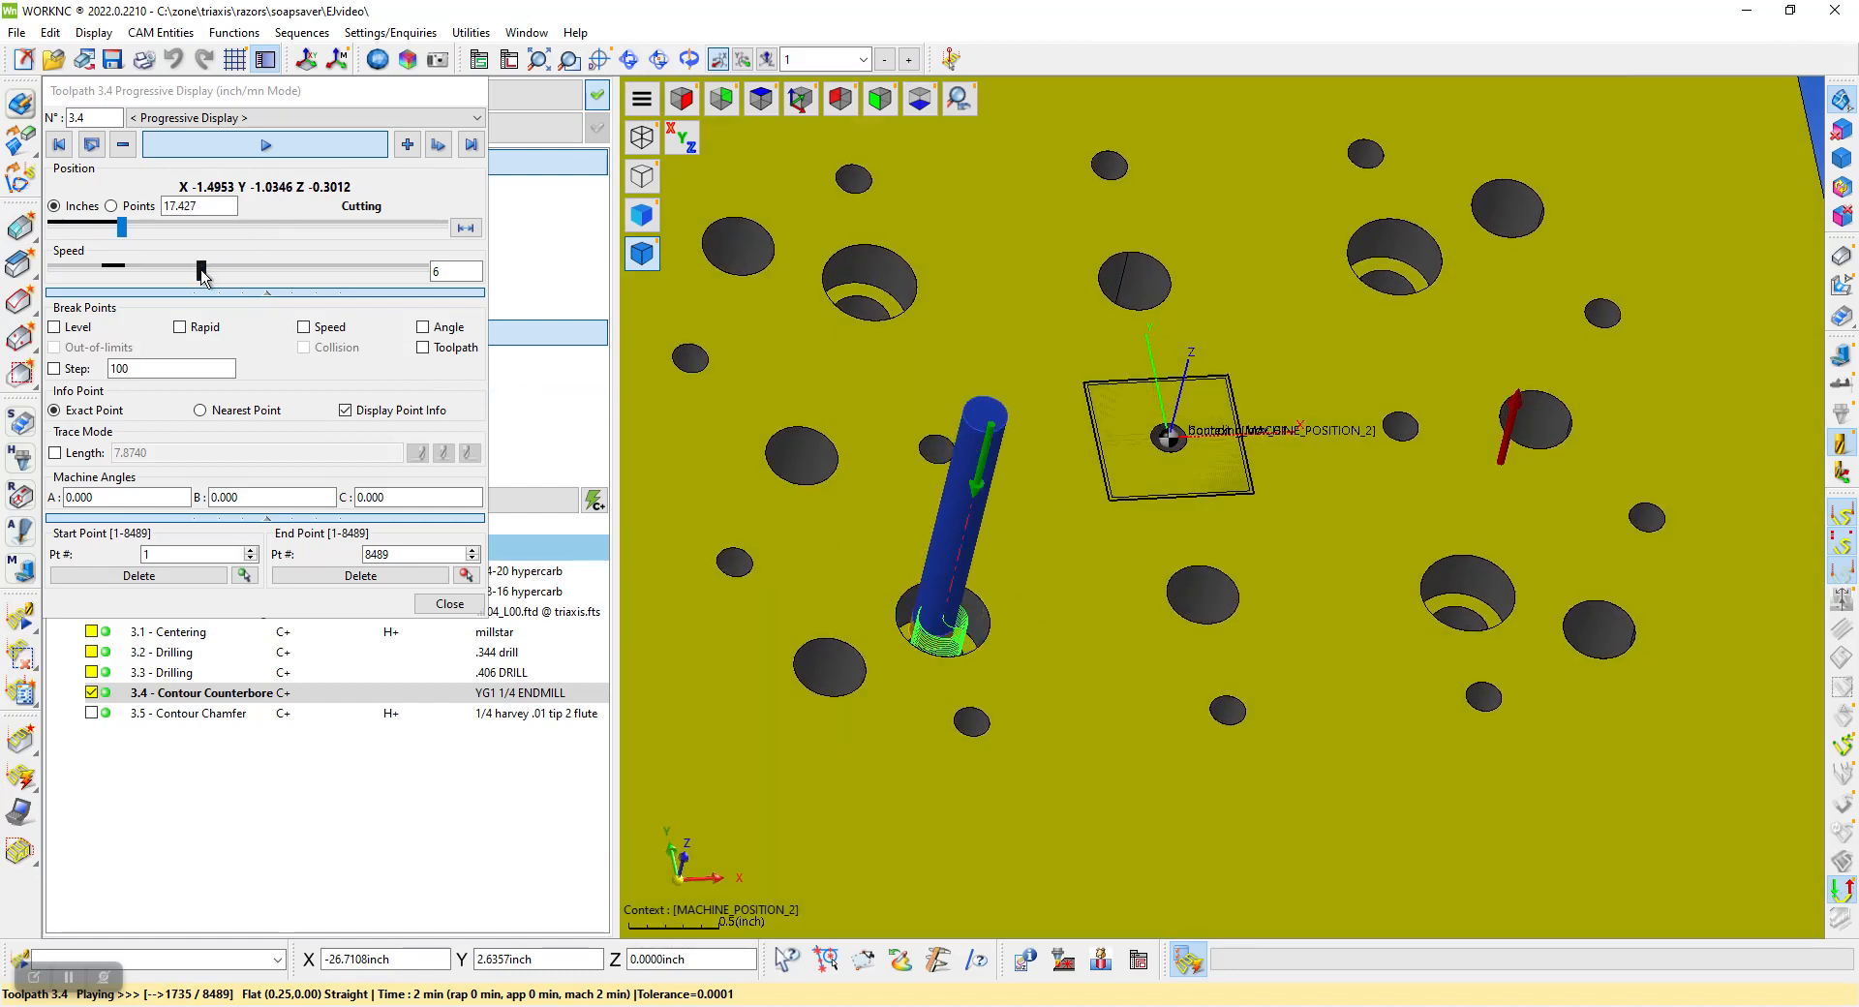
middle_click_drag(1165, 440, 1202, 432)
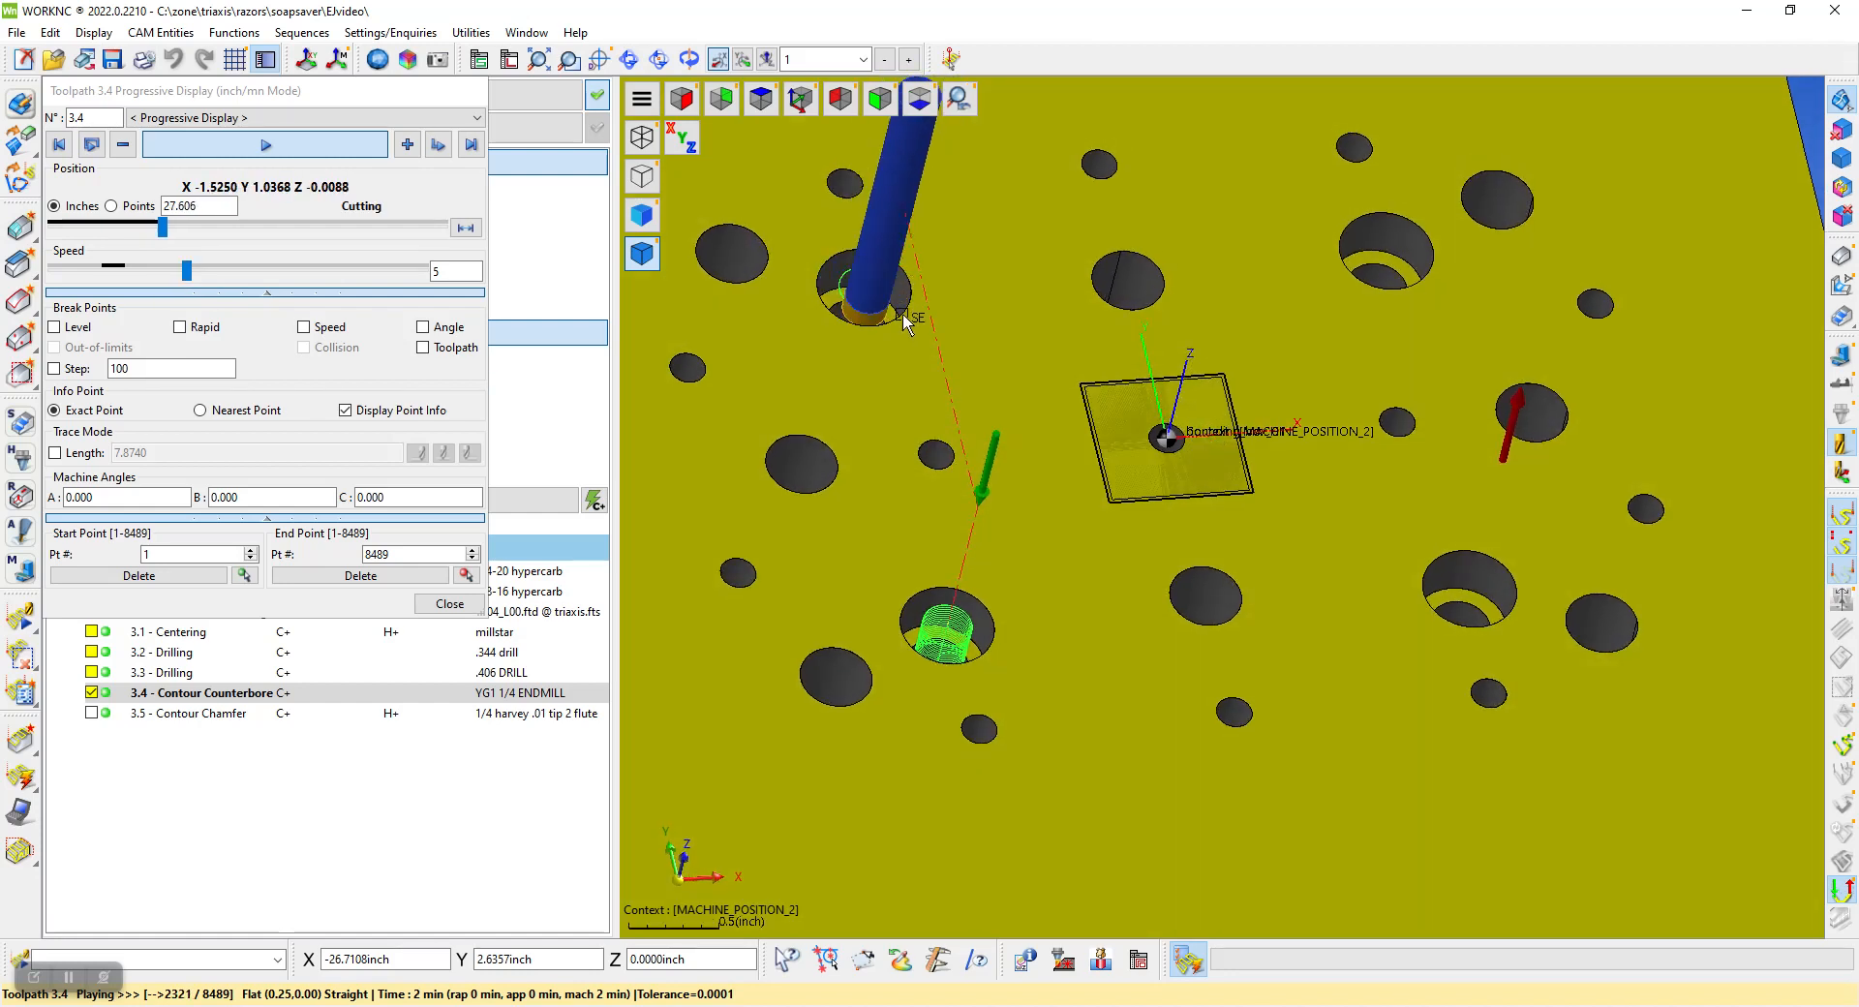
Follow the 1/4 end mill's cutting motion in the second counterbore up close during the simulation
scroll(891, 308, "down", 5)
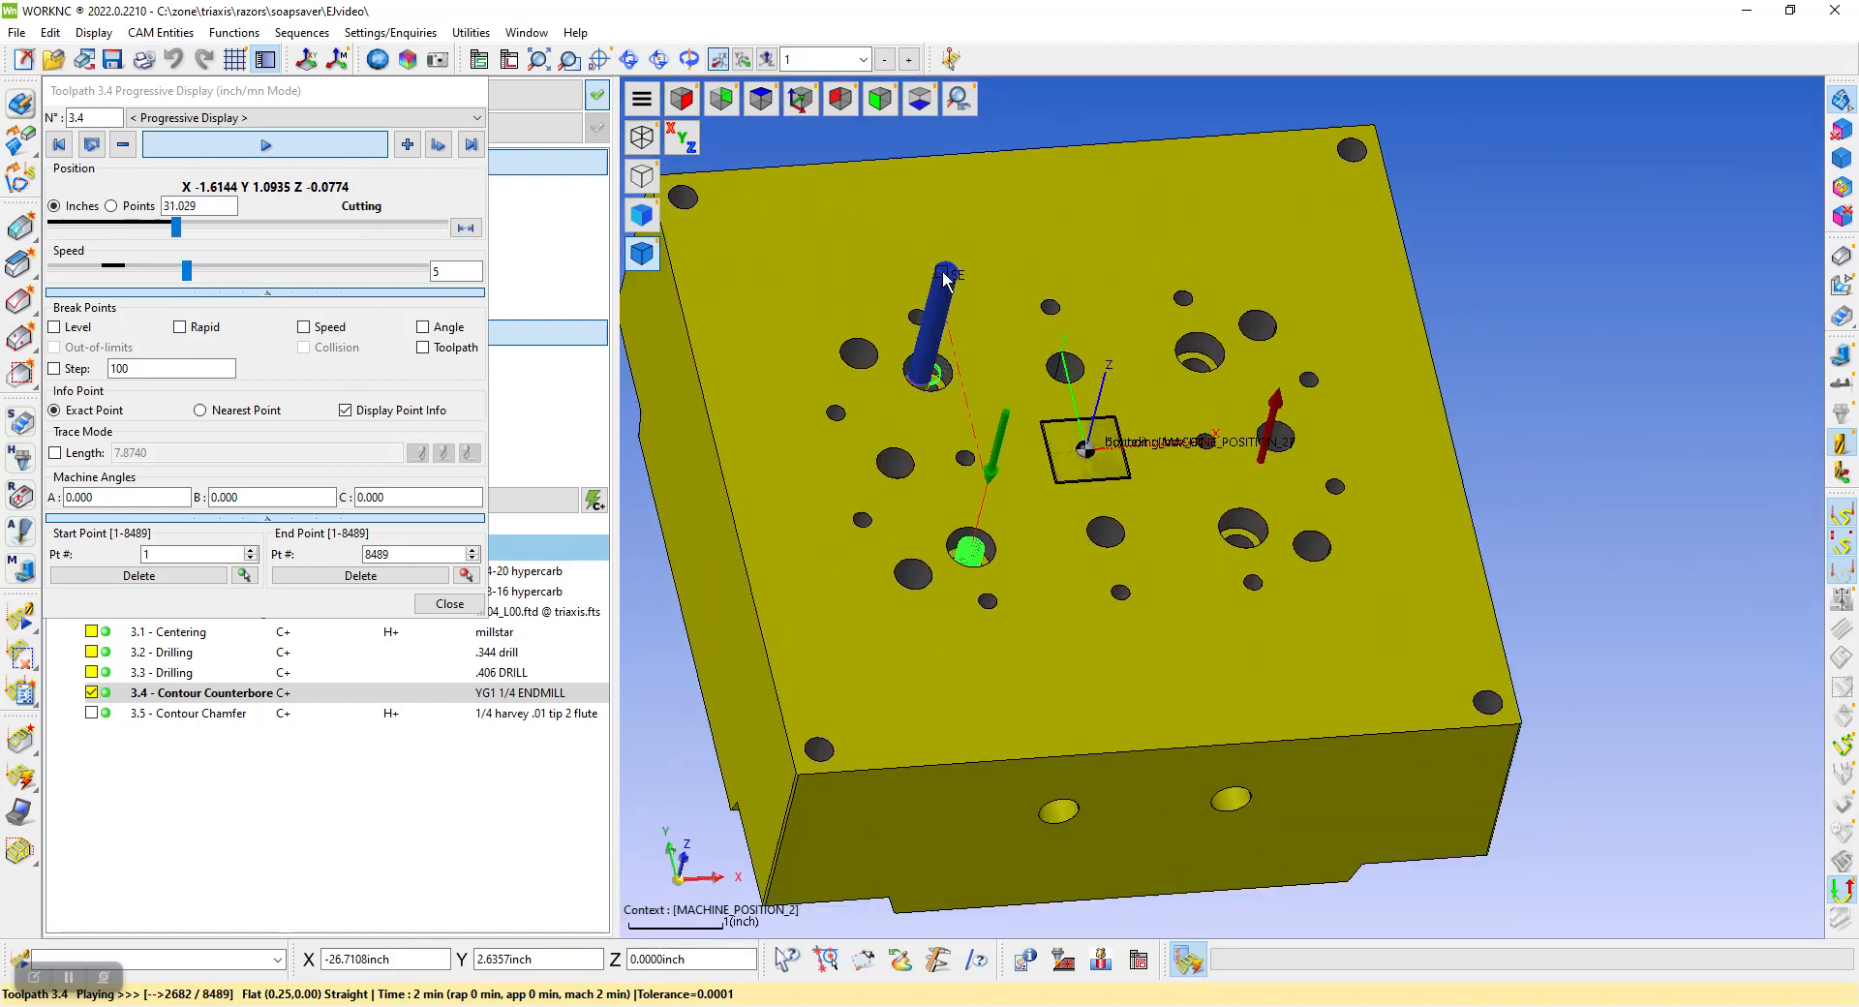
scroll(931, 407, "up", 5)
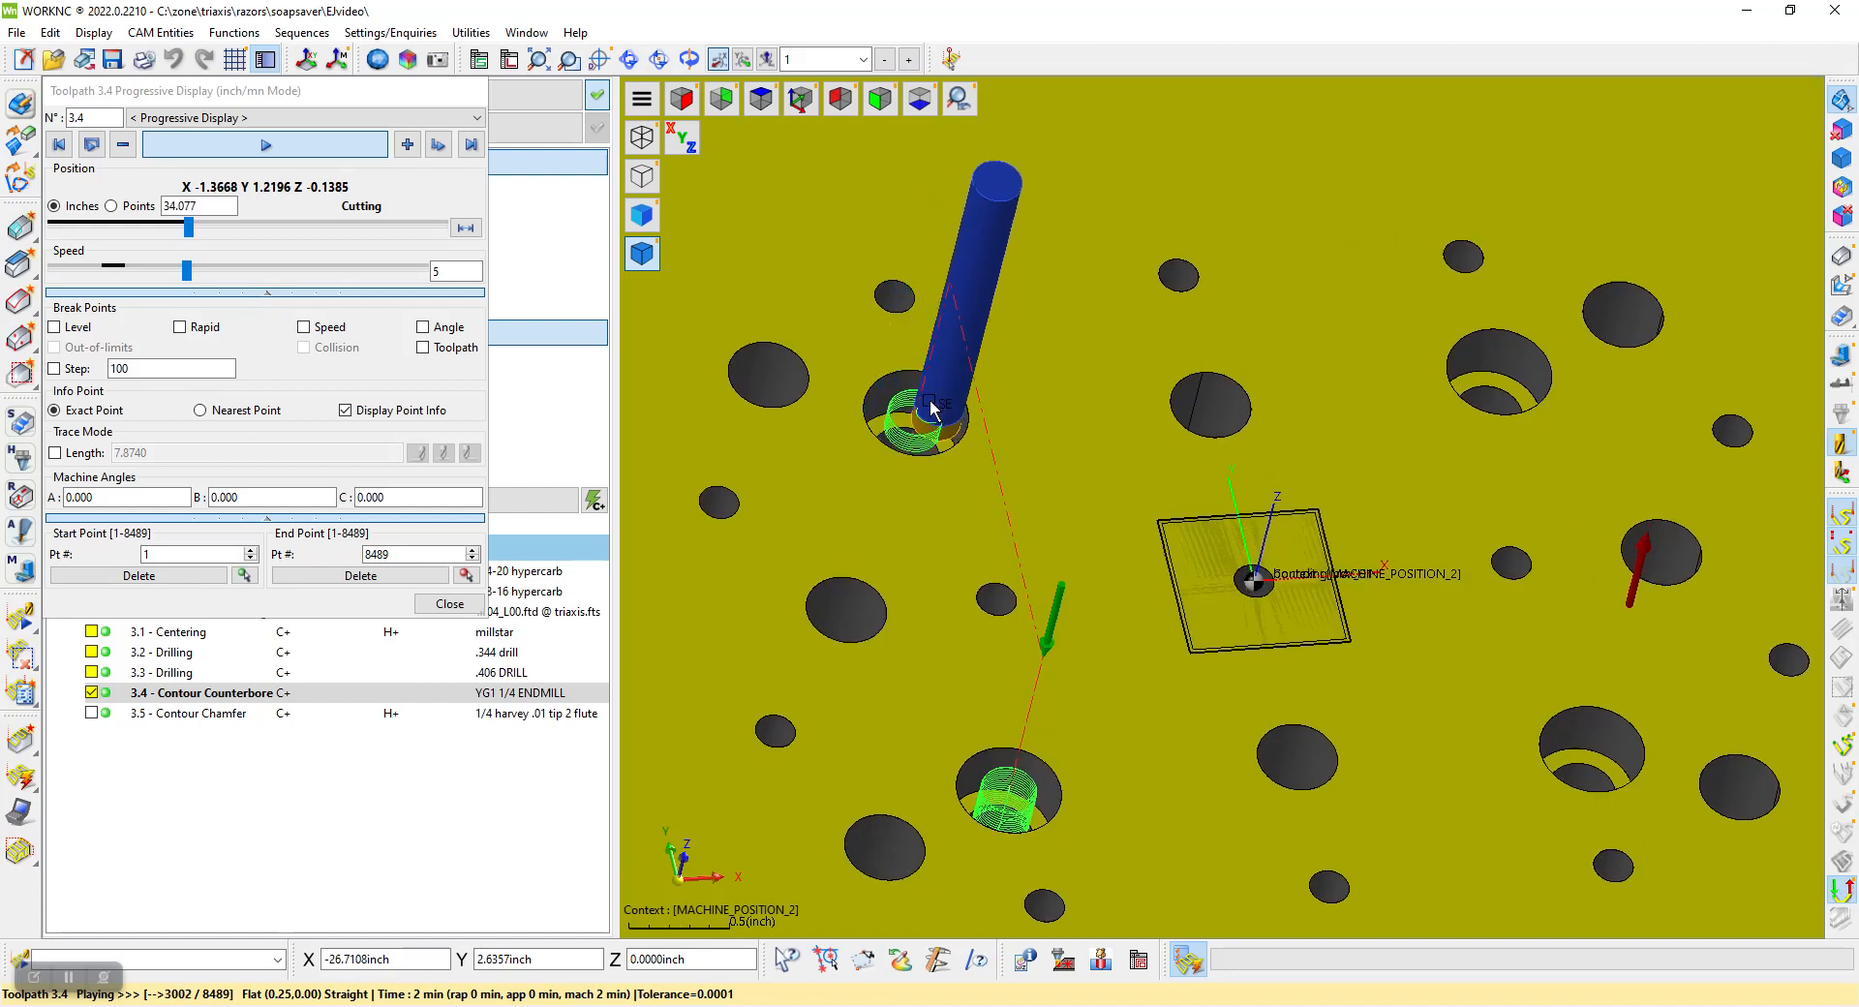
scroll(931, 421, "up", 4)
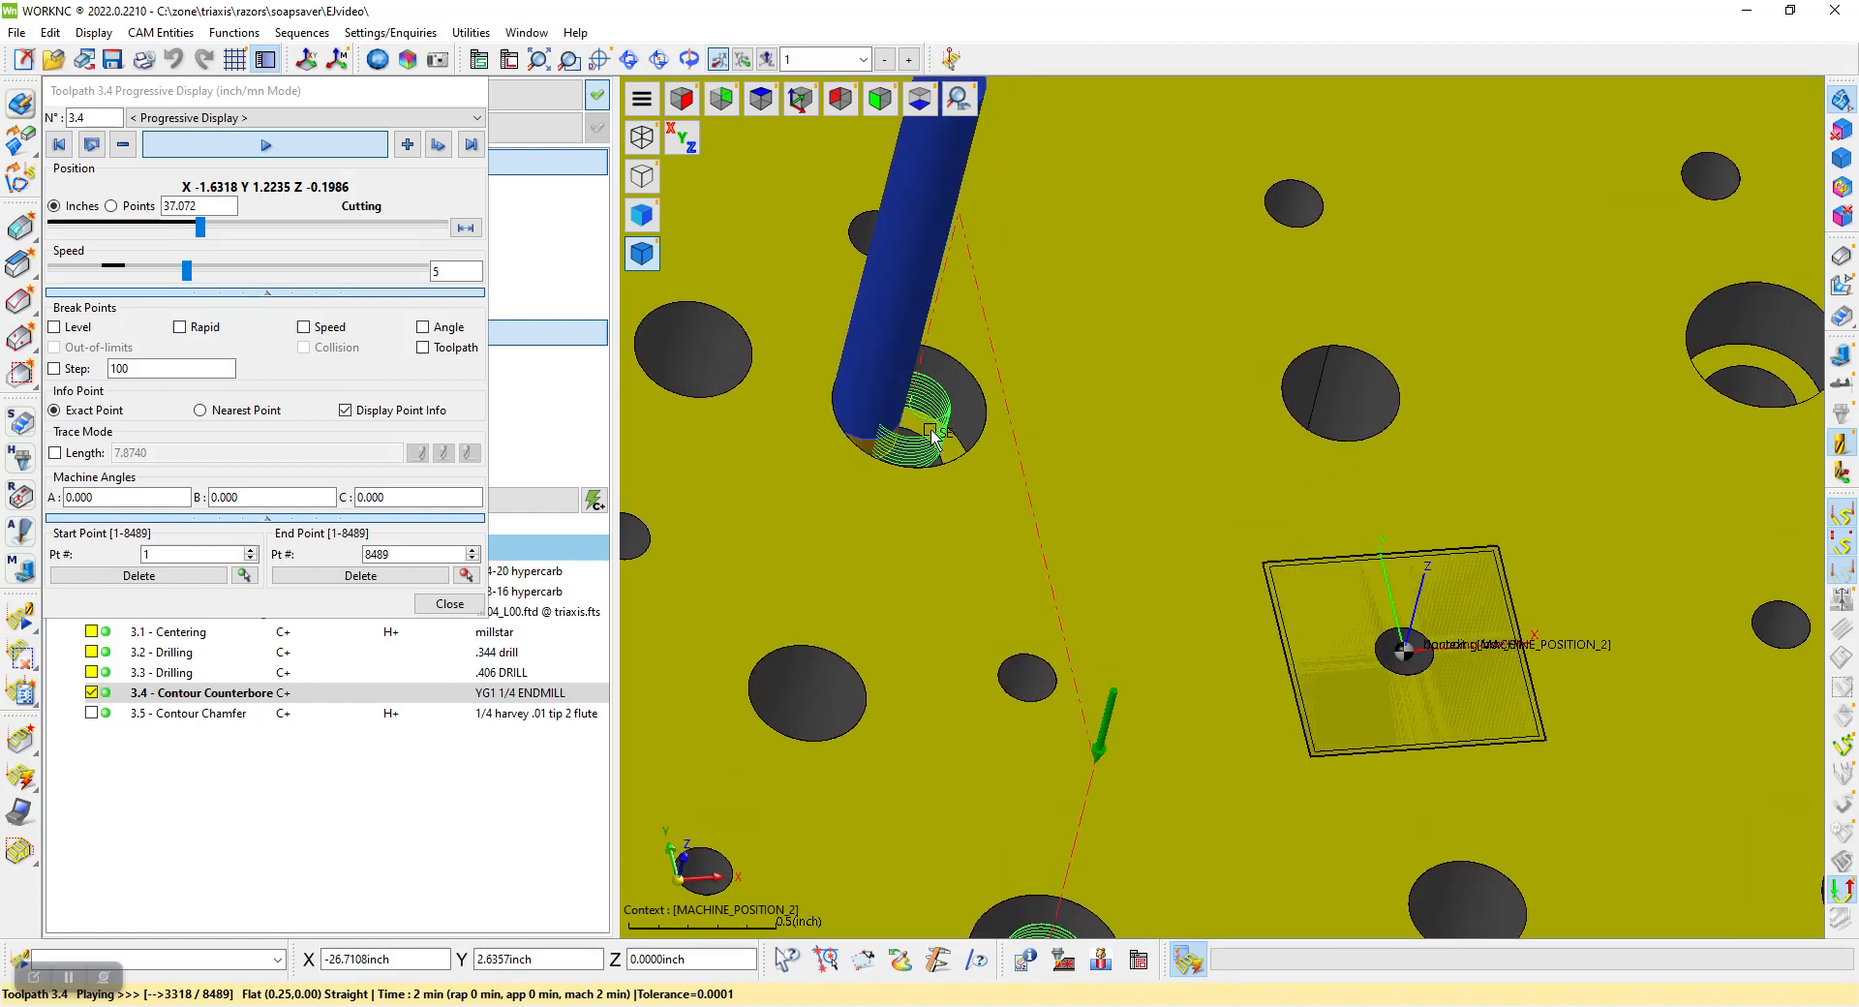
scroll(931, 436, "up", 3)
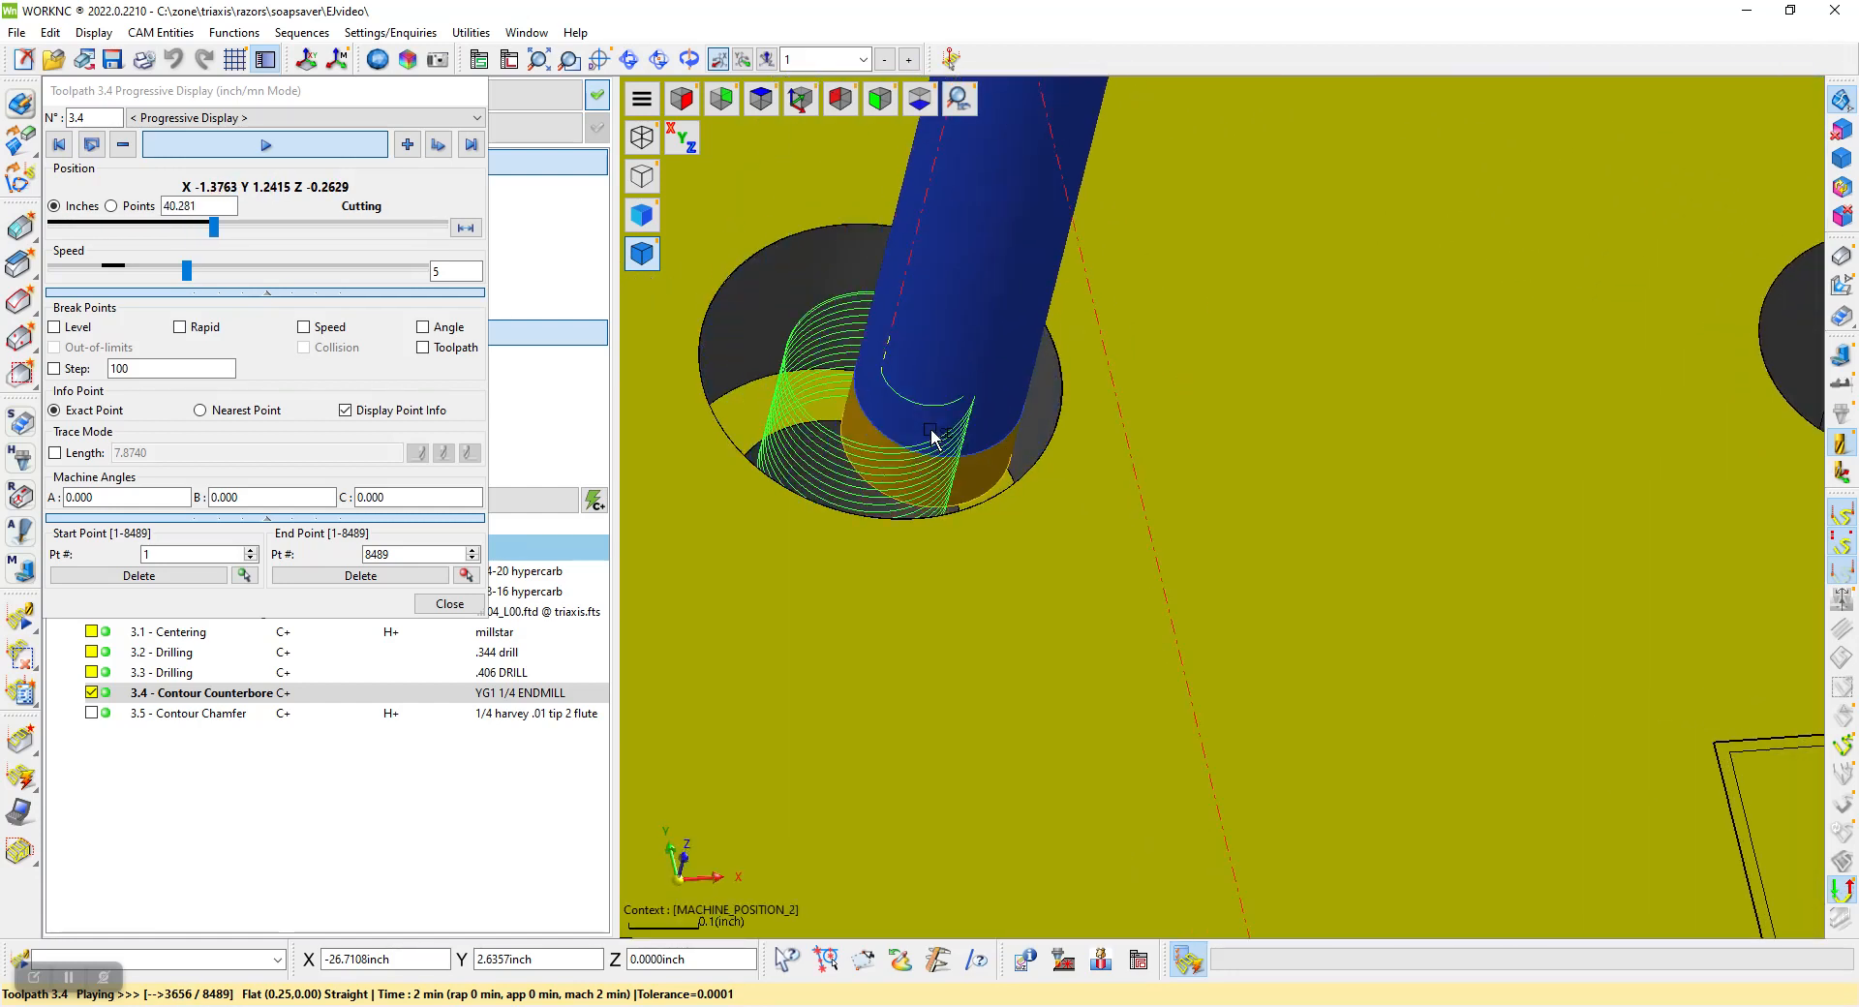
scroll(925, 433, "down", 8)
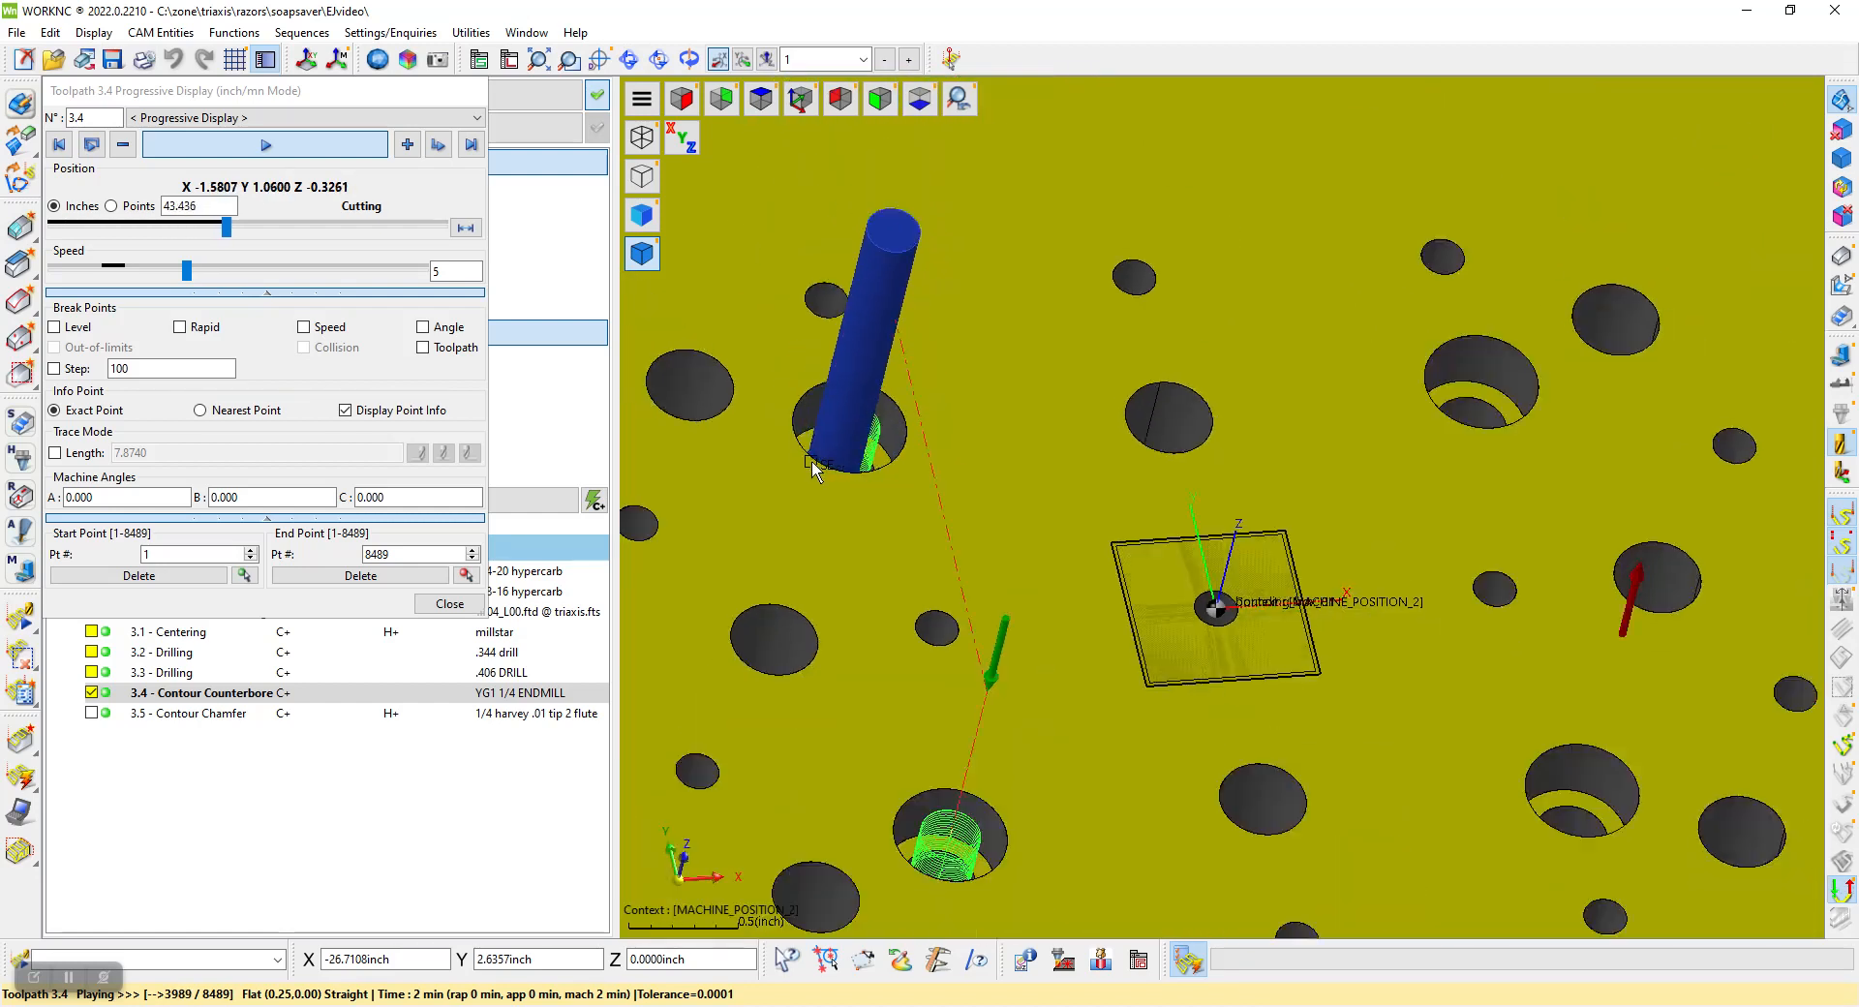
Close the counterbore simulation, hide the contour counterbore toolpath and display the contour chamfer toolpath 3.5
left_click(450, 603)
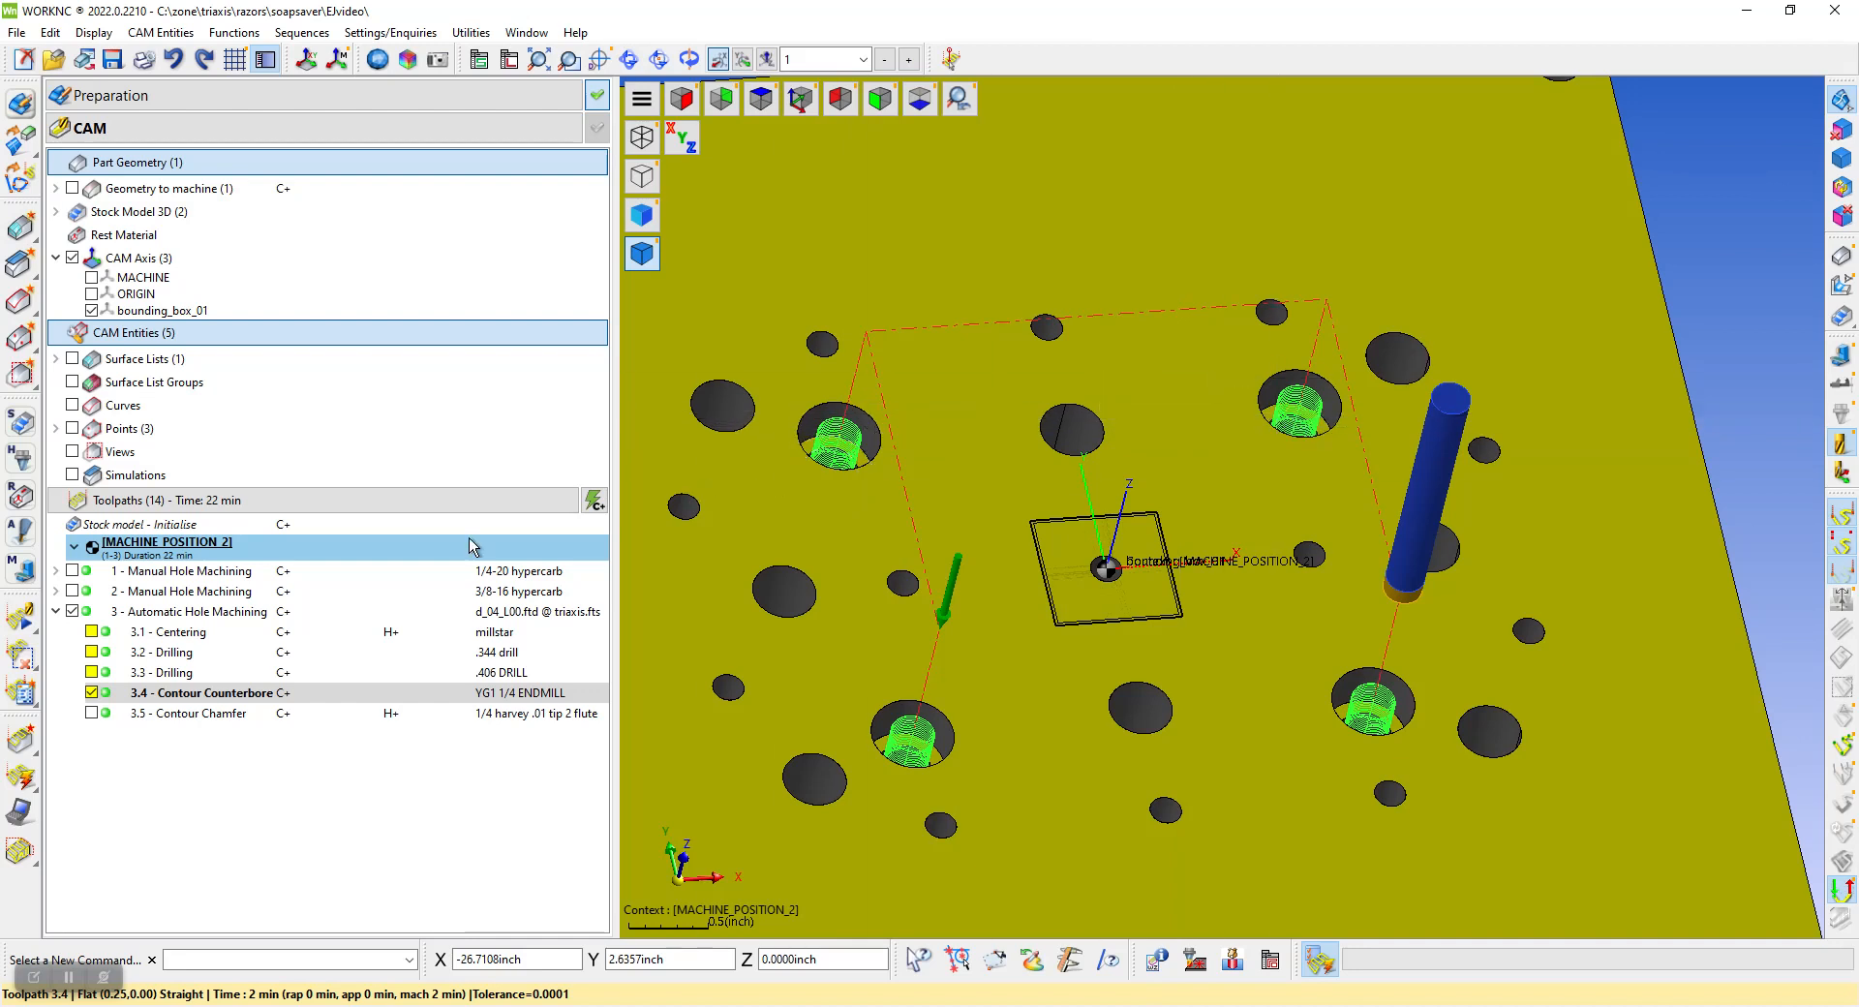
left_click(94, 694)
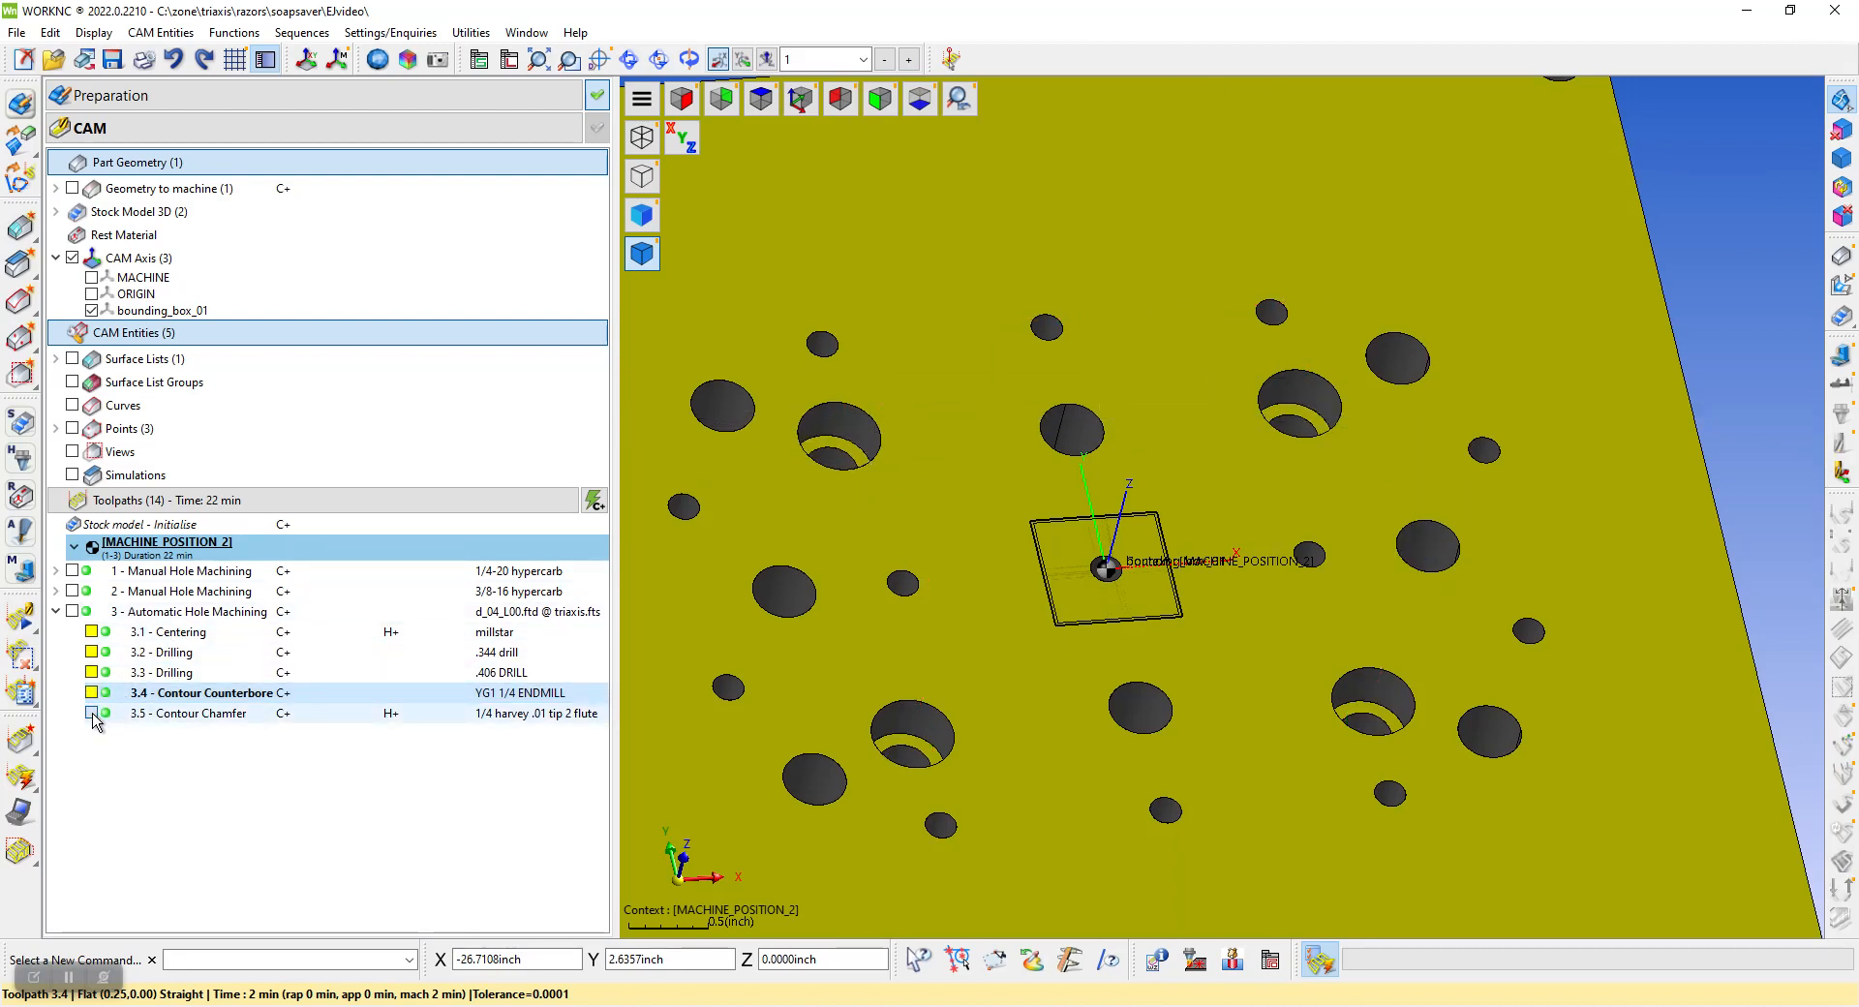
left_click(92, 714)
Examine the contour chamfer passes around the counterbored and plain hole edges up close, and hide that toolpath
scroll(1302, 402, "up", 3)
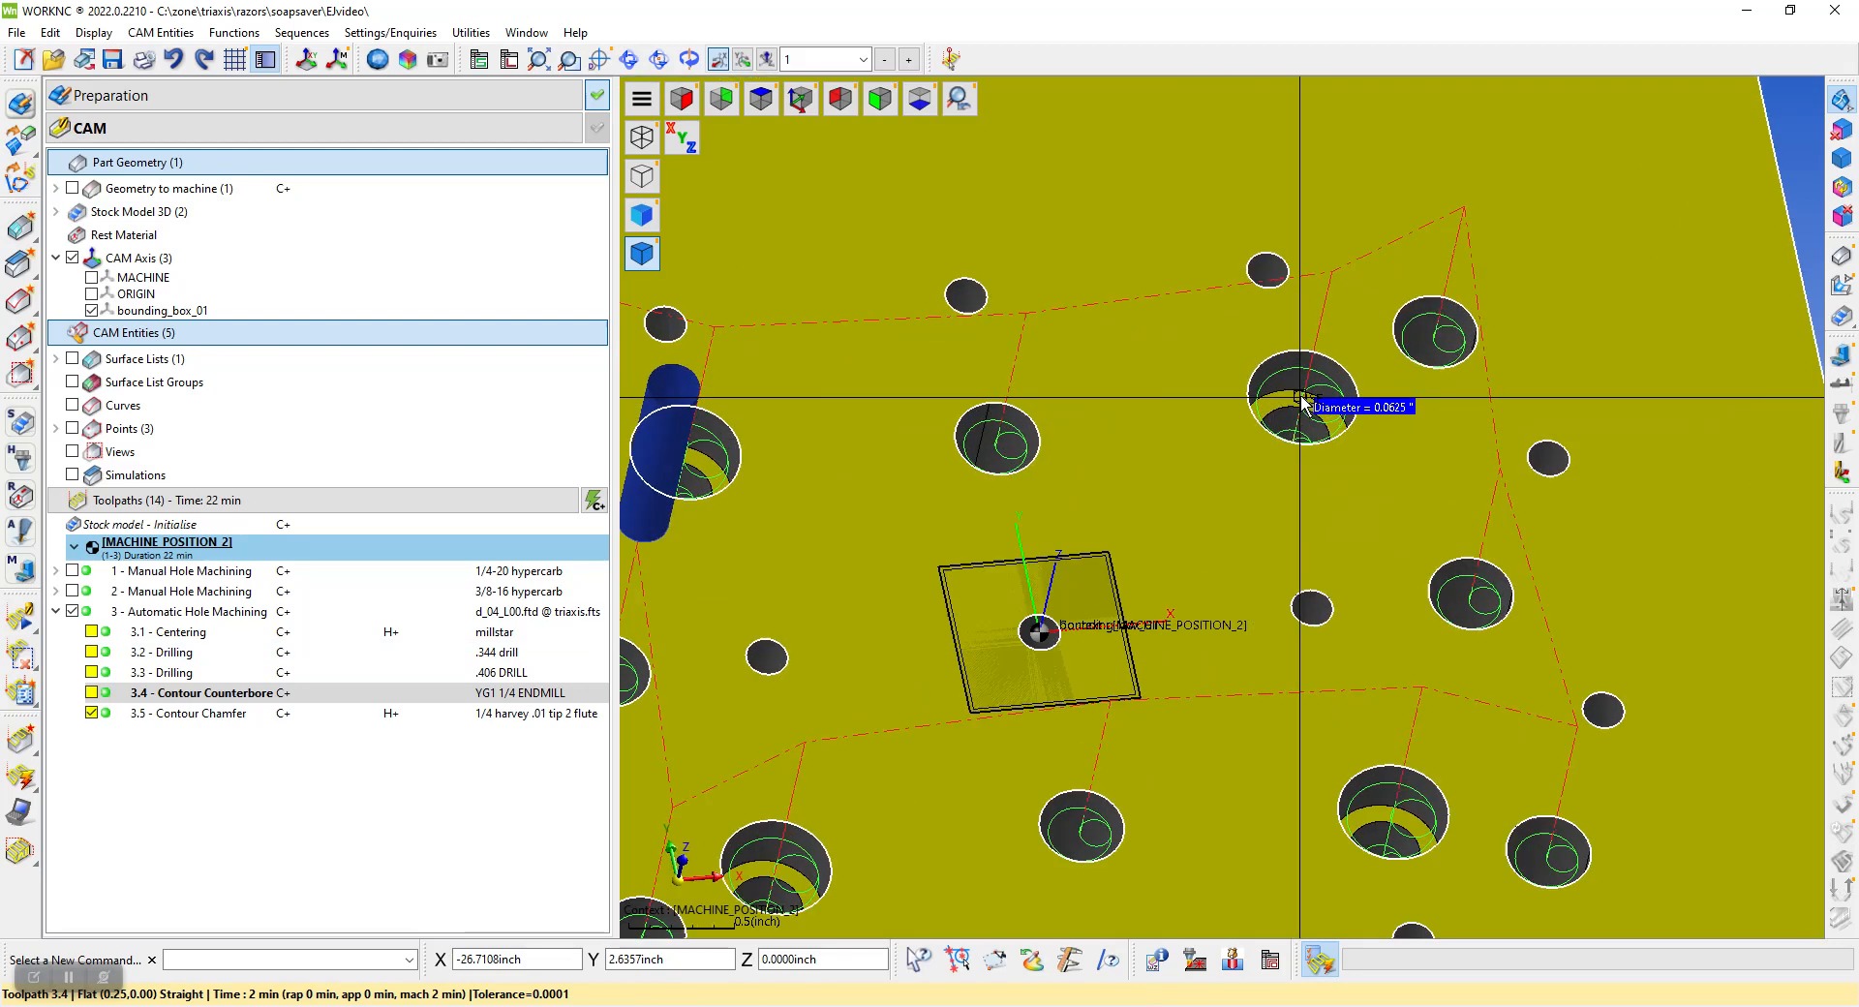
scroll(1302, 402, "up", 4)
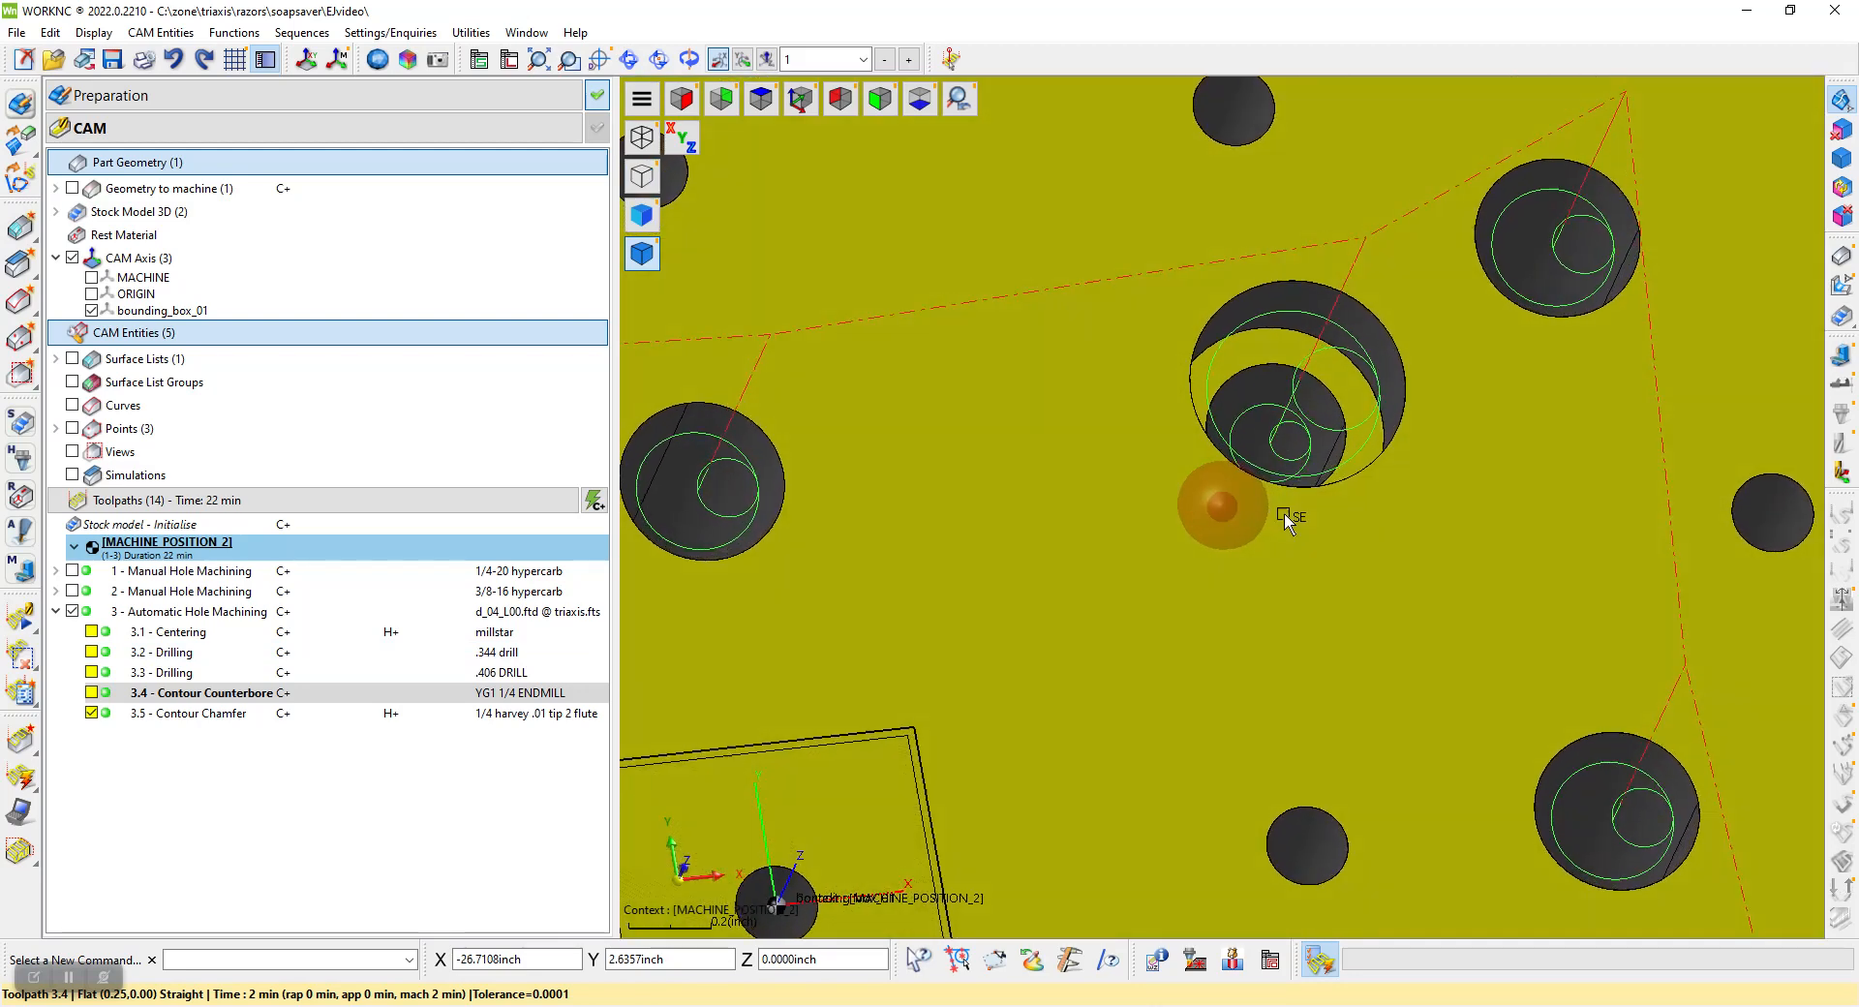
scroll(1253, 394, "up", 5)
scroll(1286, 427, "down", 7)
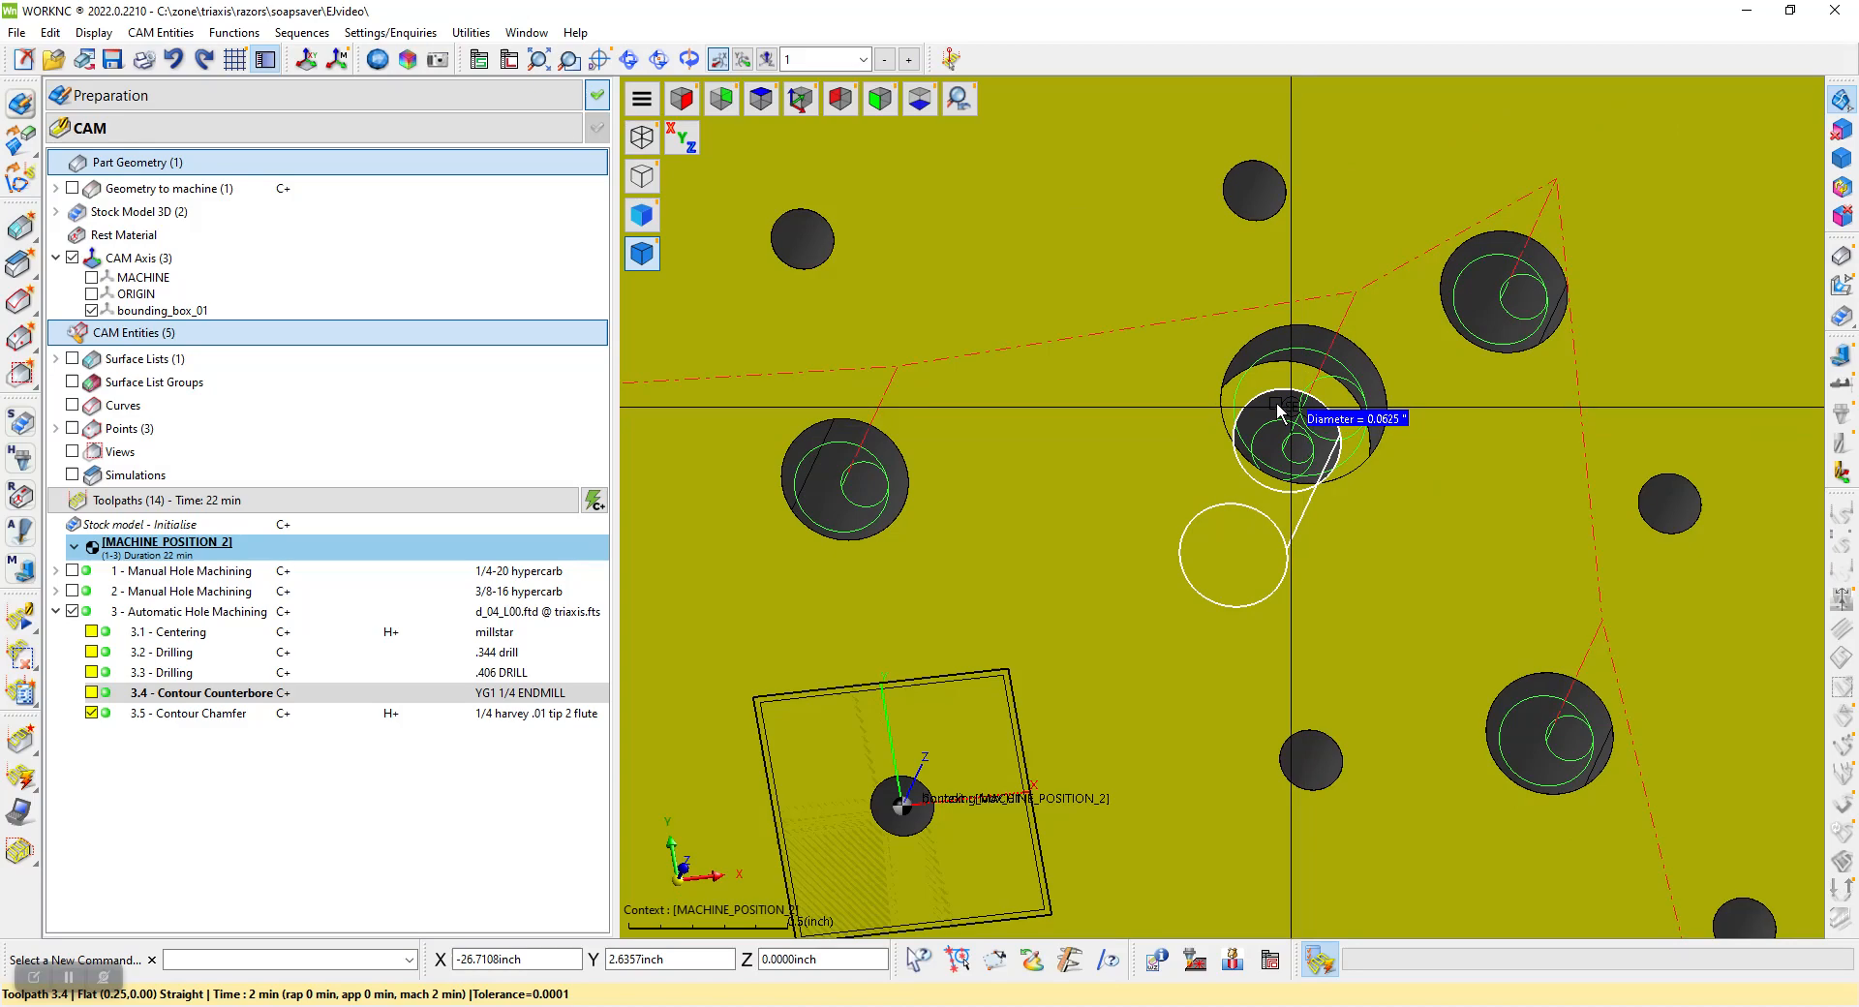
scroll(1276, 410, "down", 1)
left_click(1267, 423)
mouse_move(1284, 419)
middle_mouse_down()
mouse_move(1227, 456)
mouse_move(1286, 398)
mouse_move(1280, 378)
middle_mouse_up()
scroll(1211, 421, "down", 5)
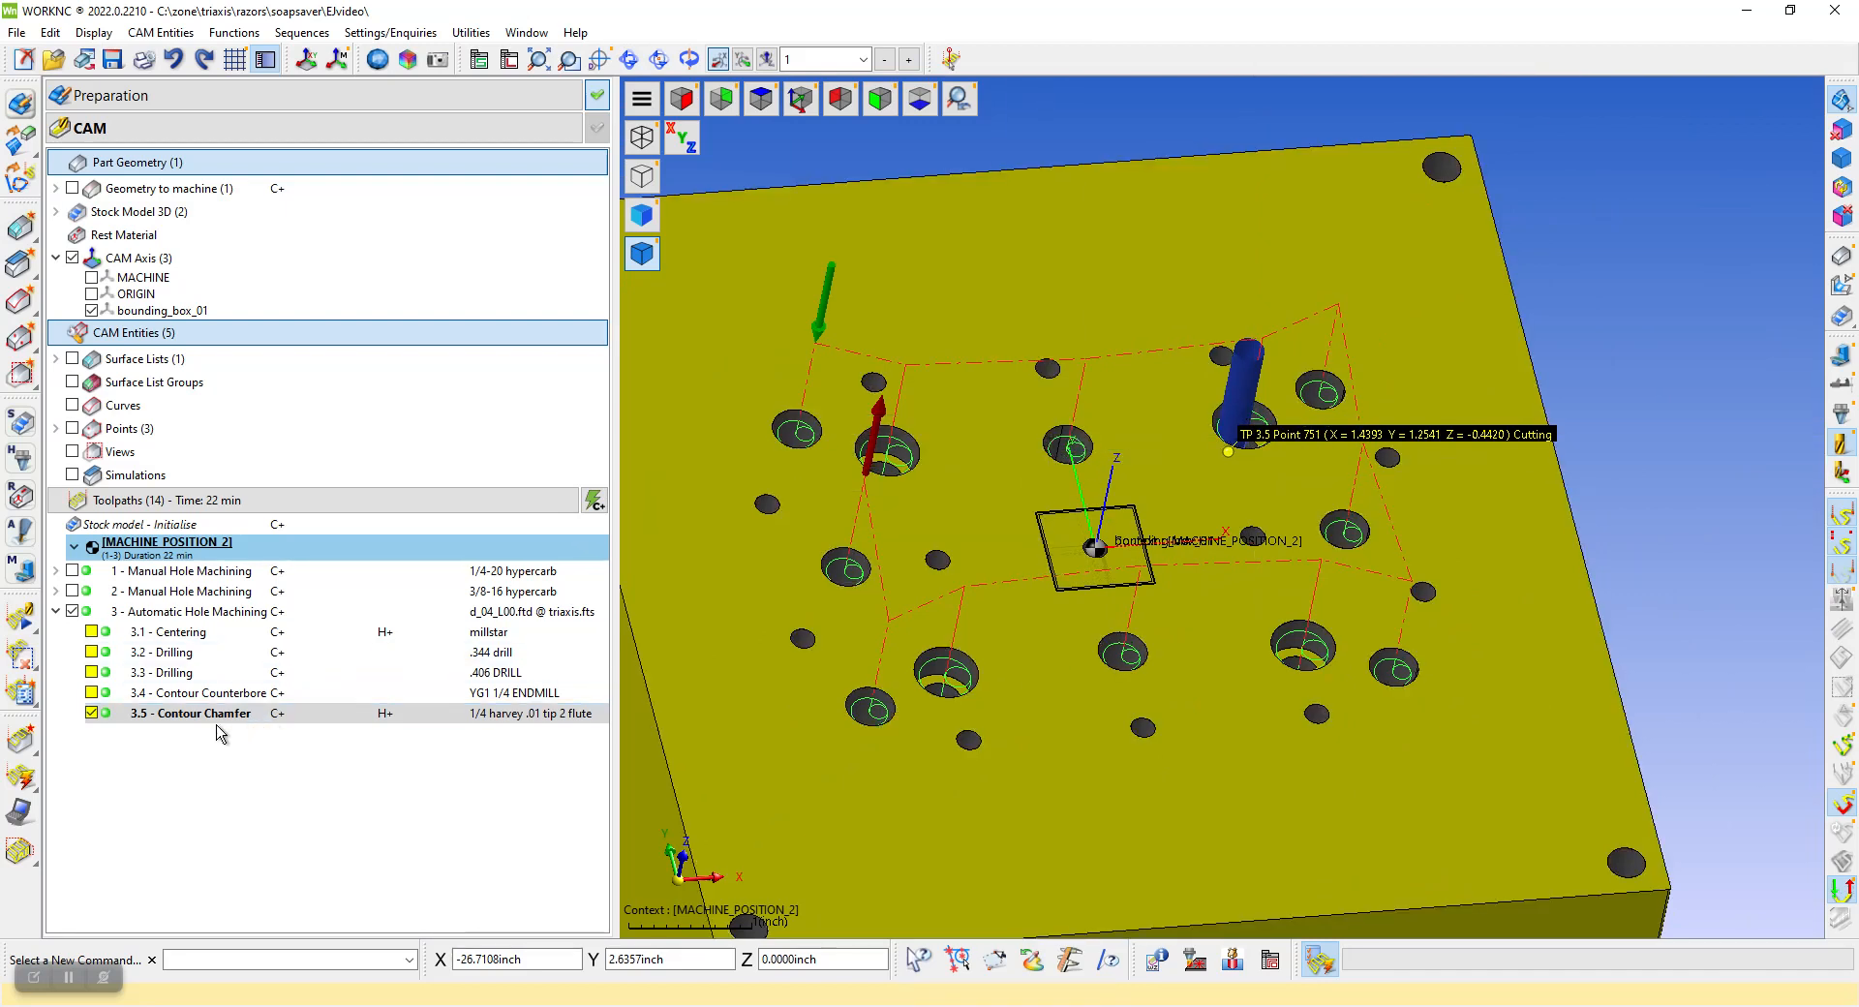
left_click(92, 714)
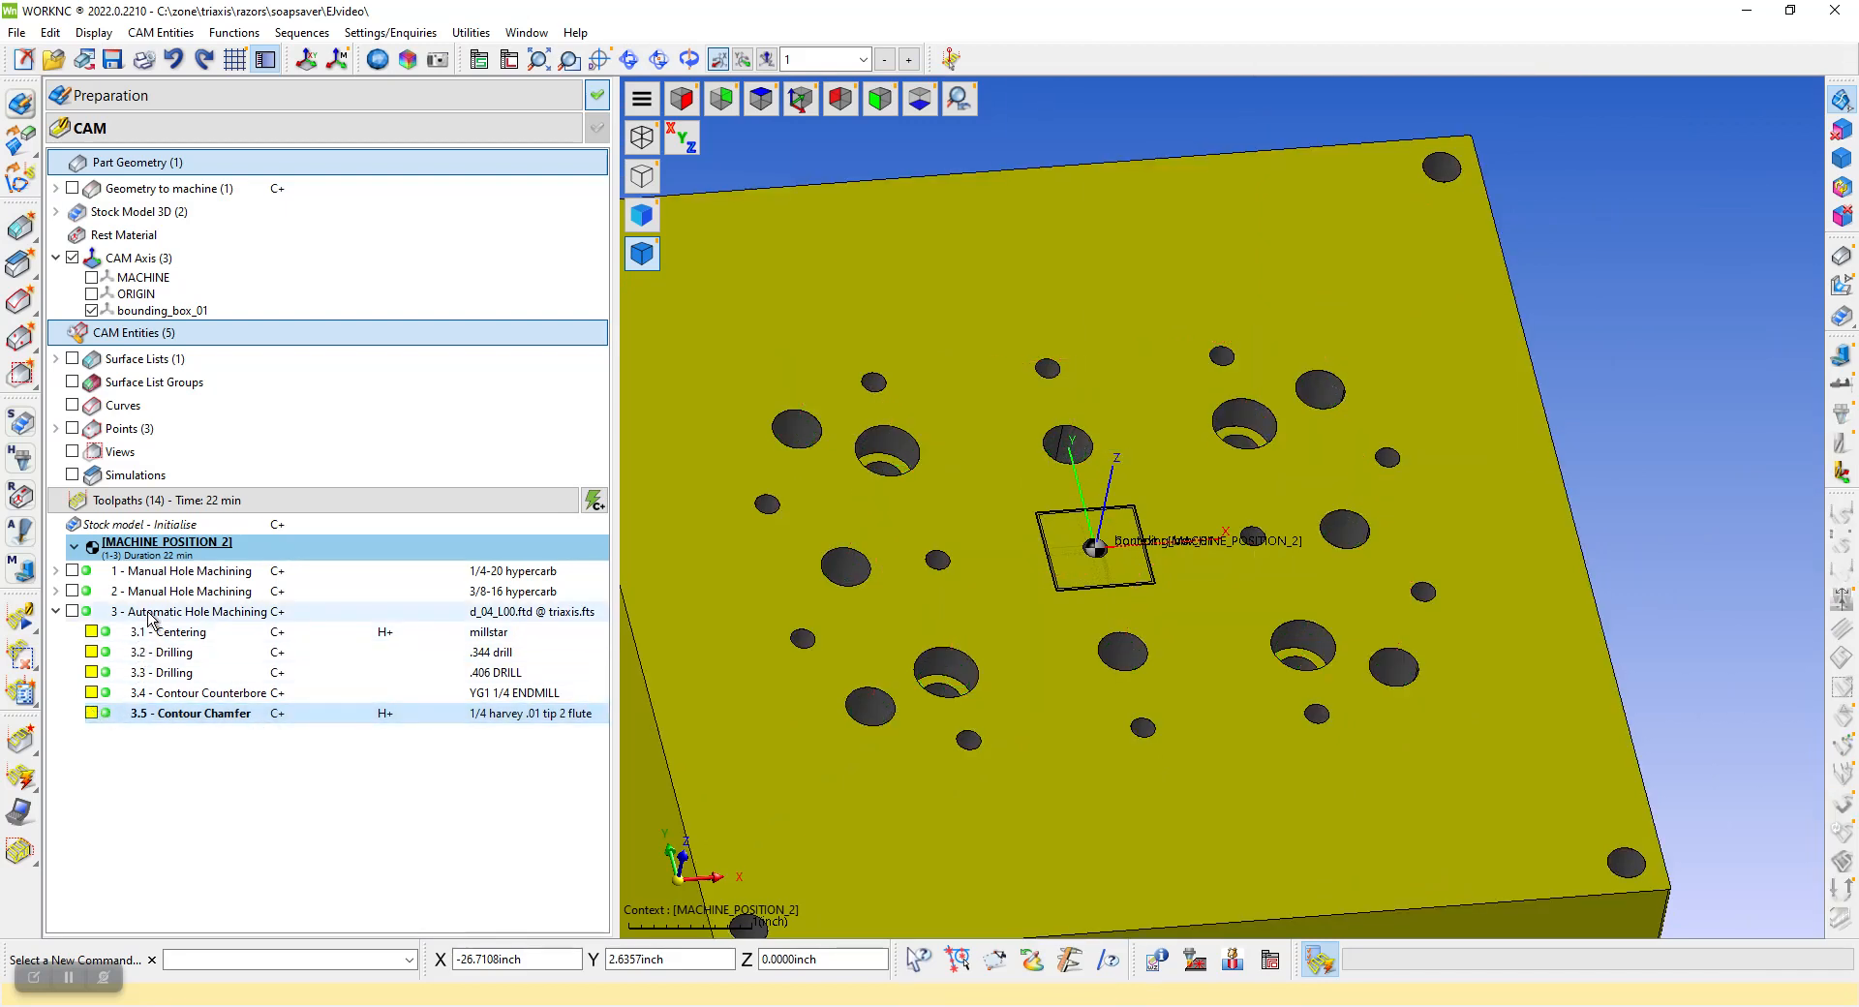
Expand both manual hole machining operations and inspect the 1/4-20 drilling, contour chamfer and tapping toolpaths one at a time
left_click(55, 590)
left_click(56, 571)
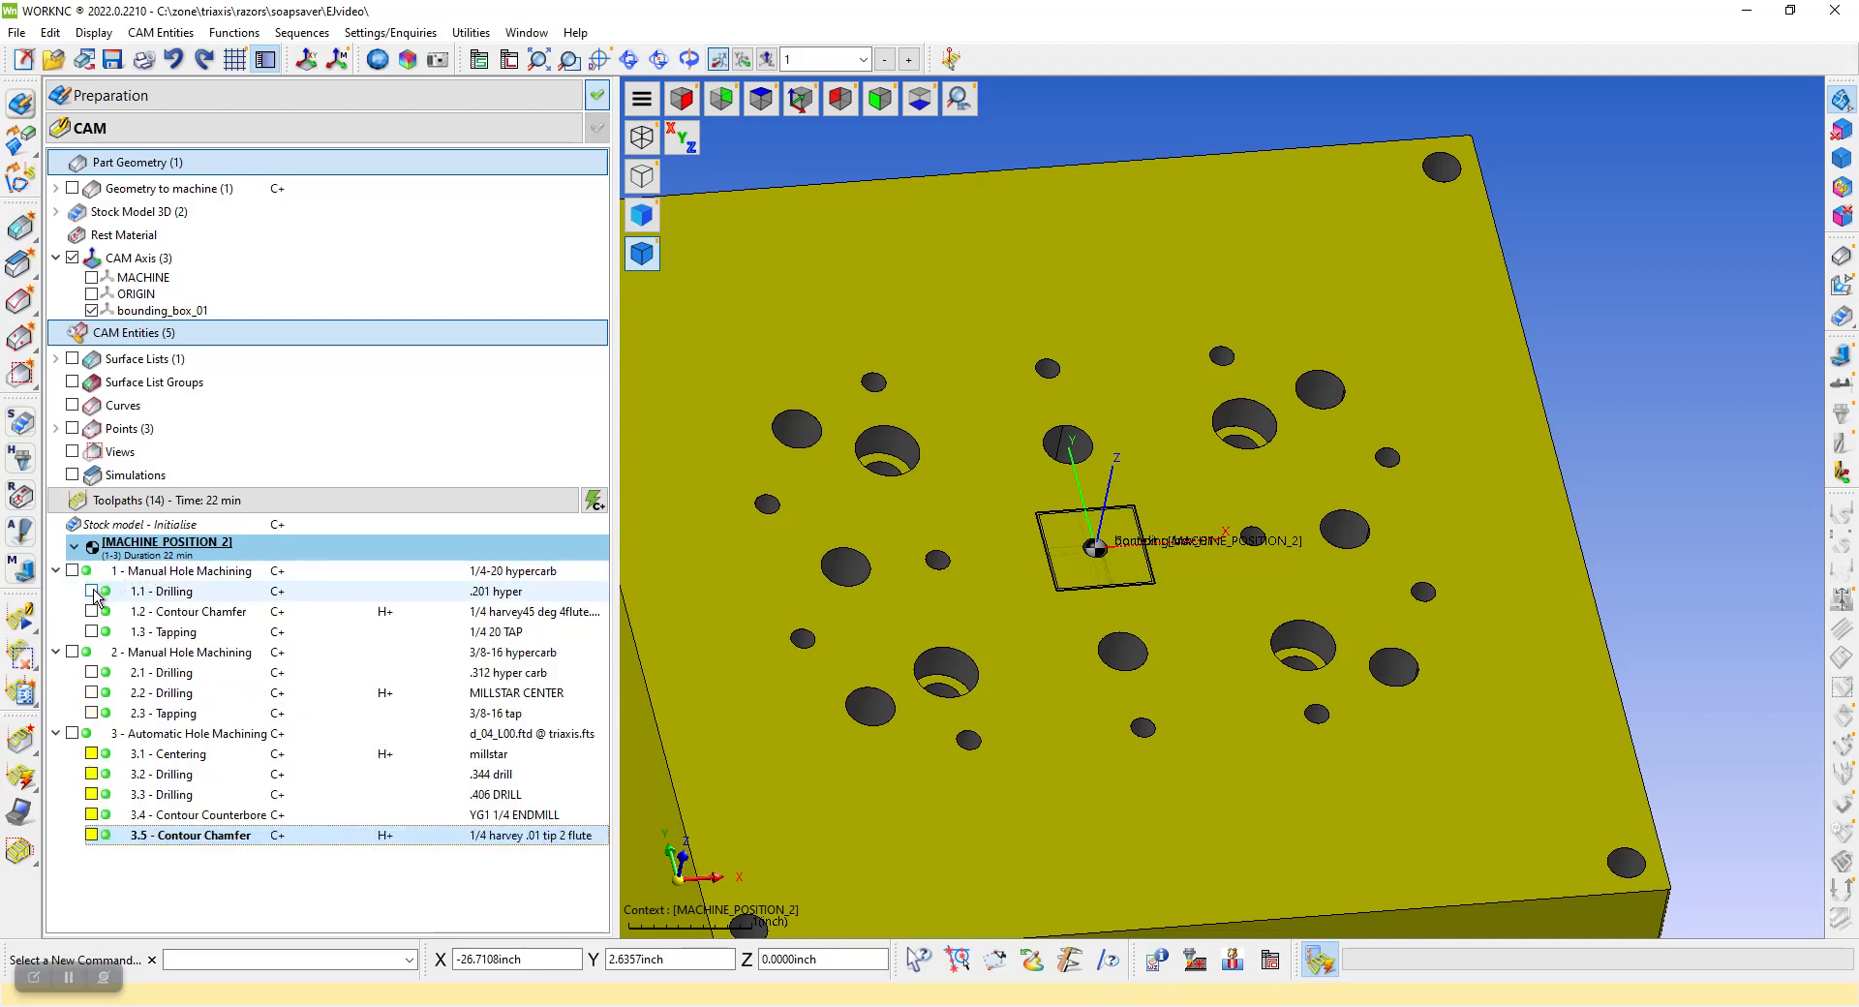
left_click(91, 590)
left_click(91, 591)
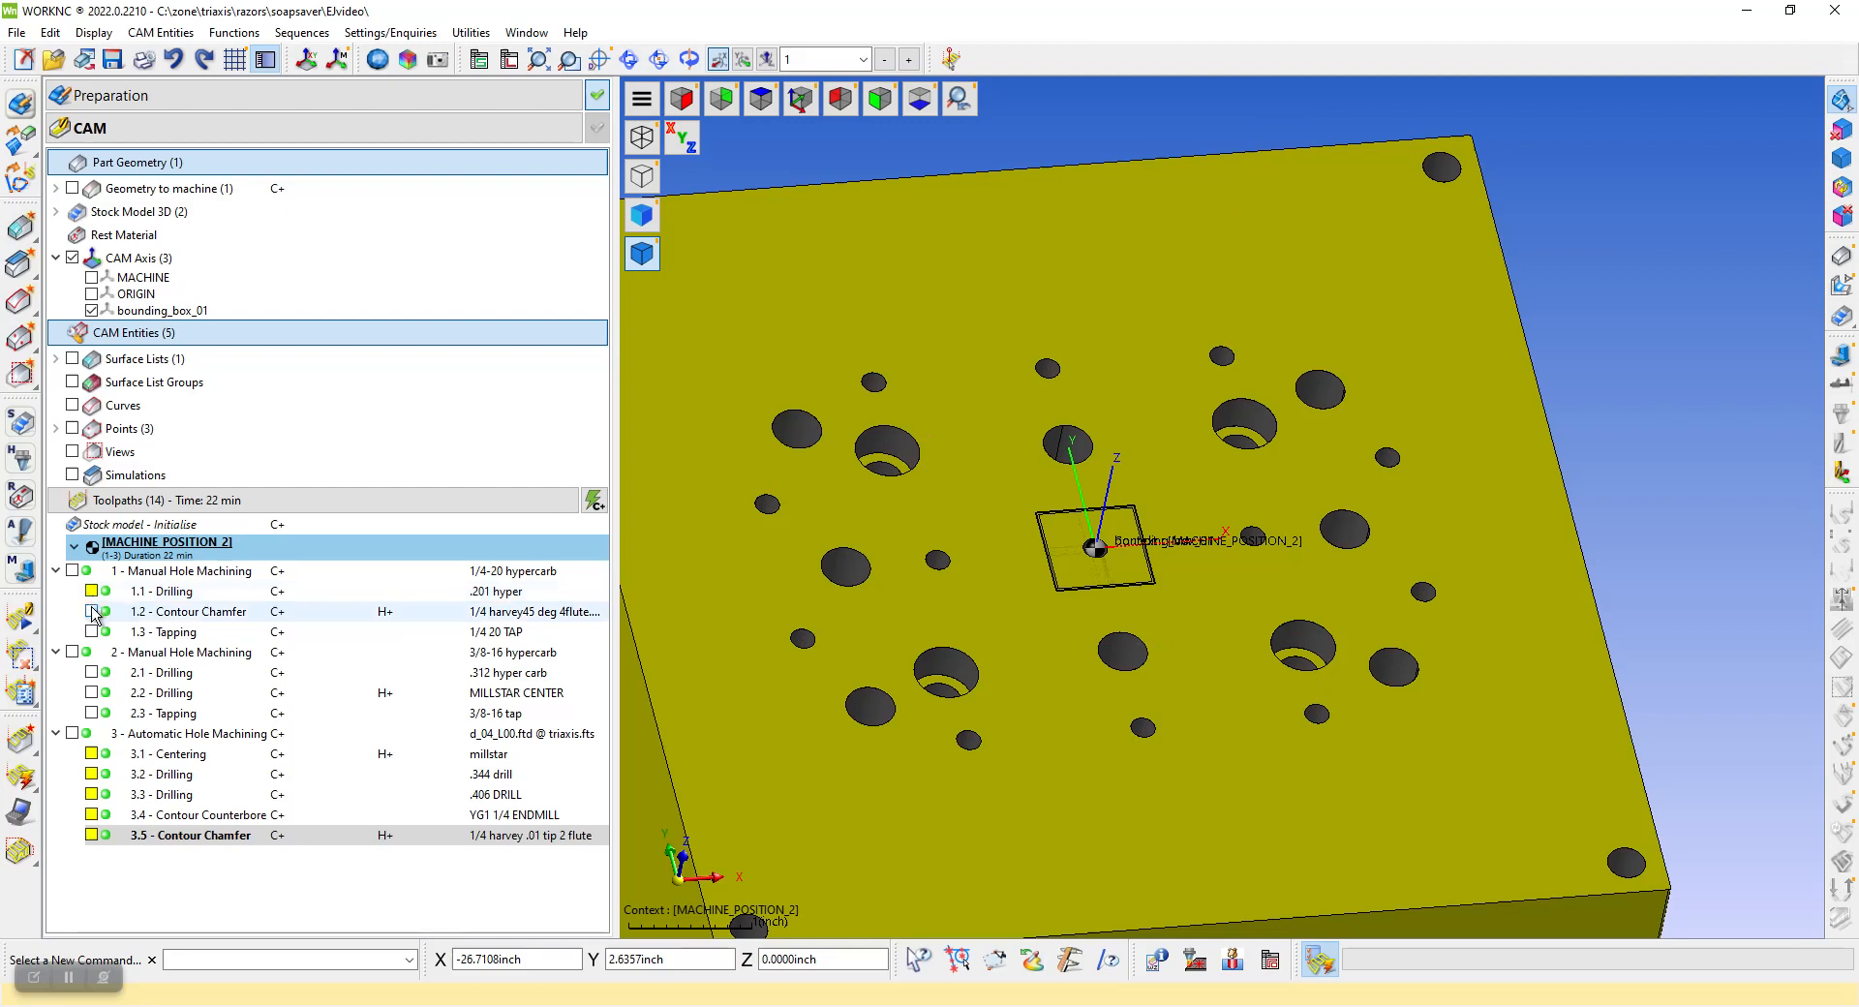
left_click(91, 611)
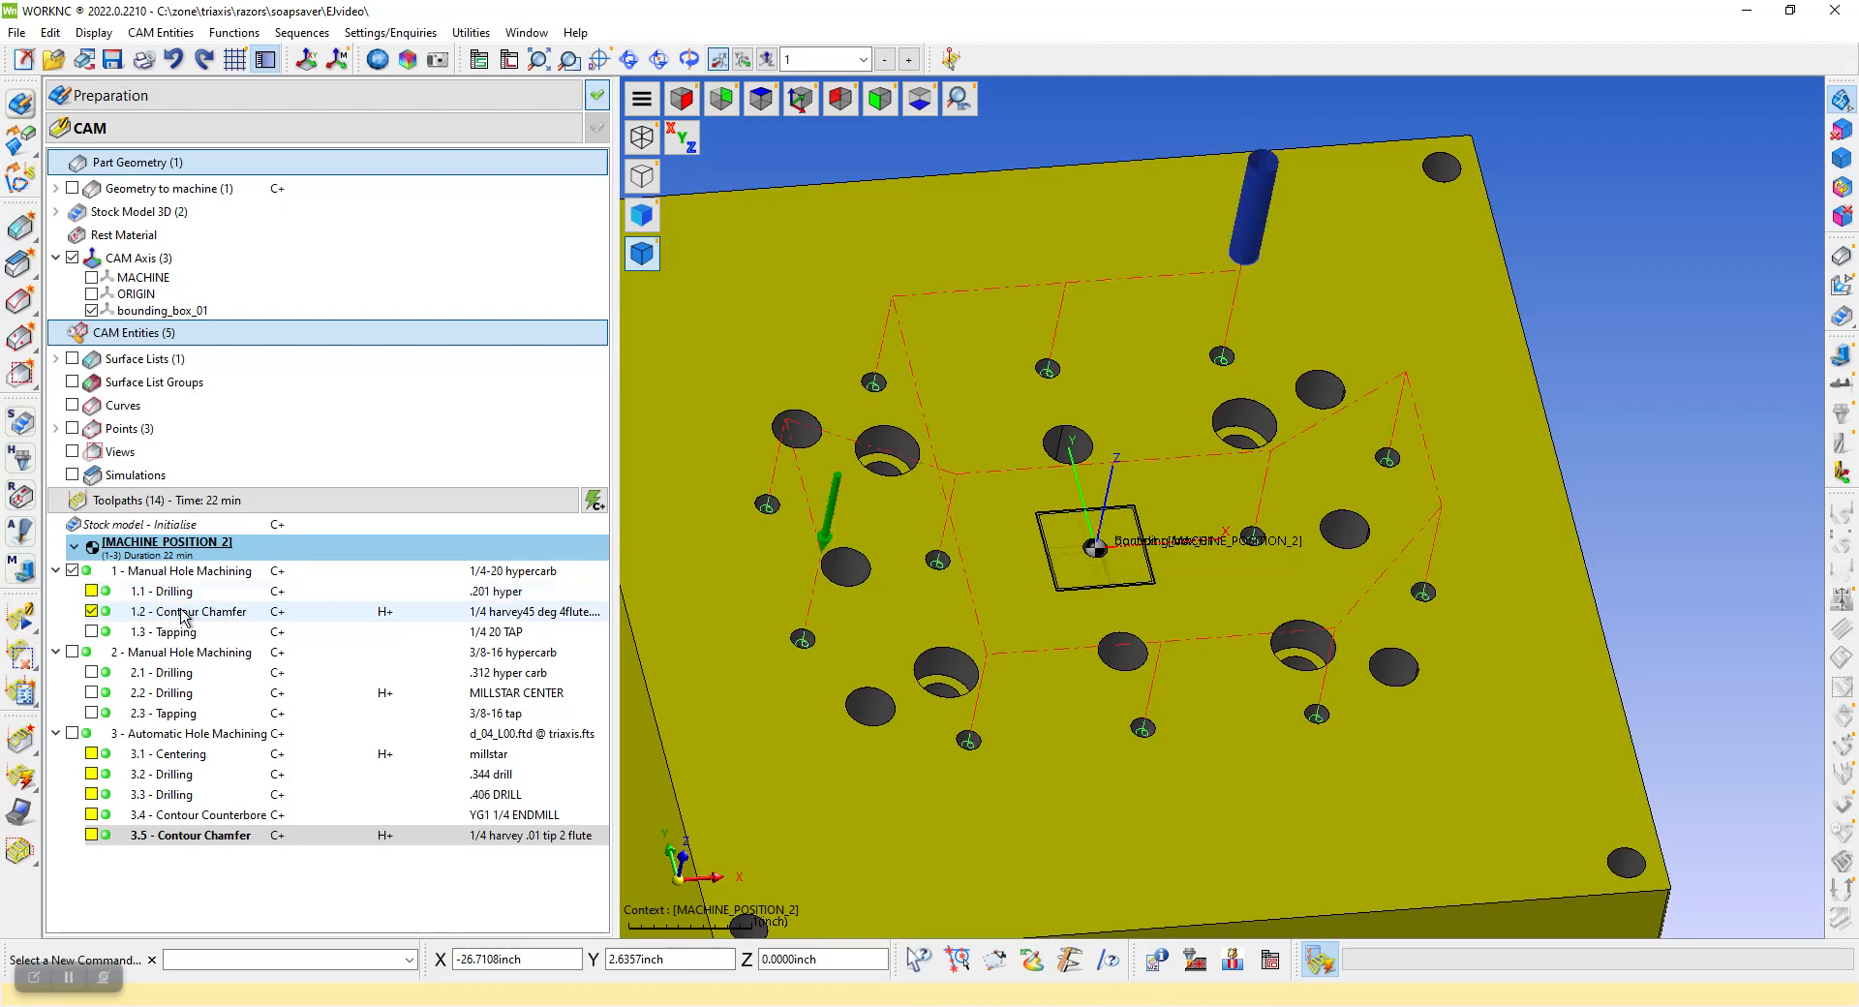
left_click(91, 611)
left_click(91, 631)
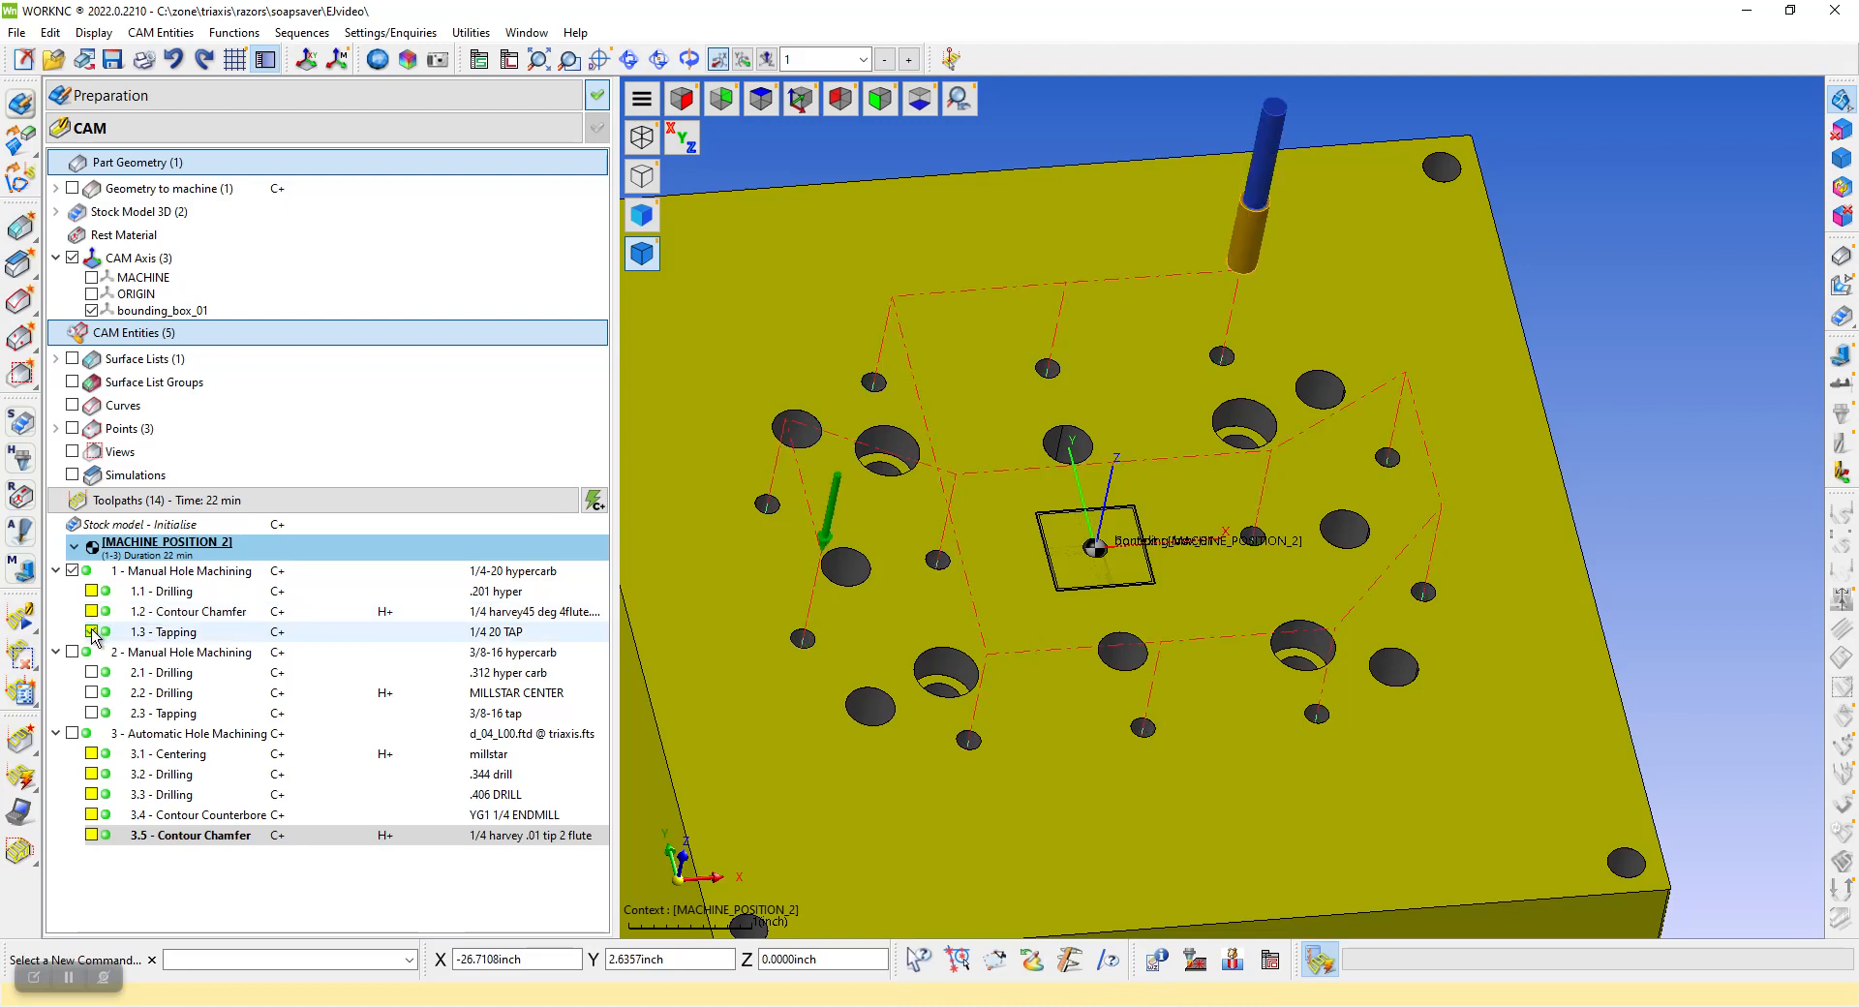
left_click(91, 632)
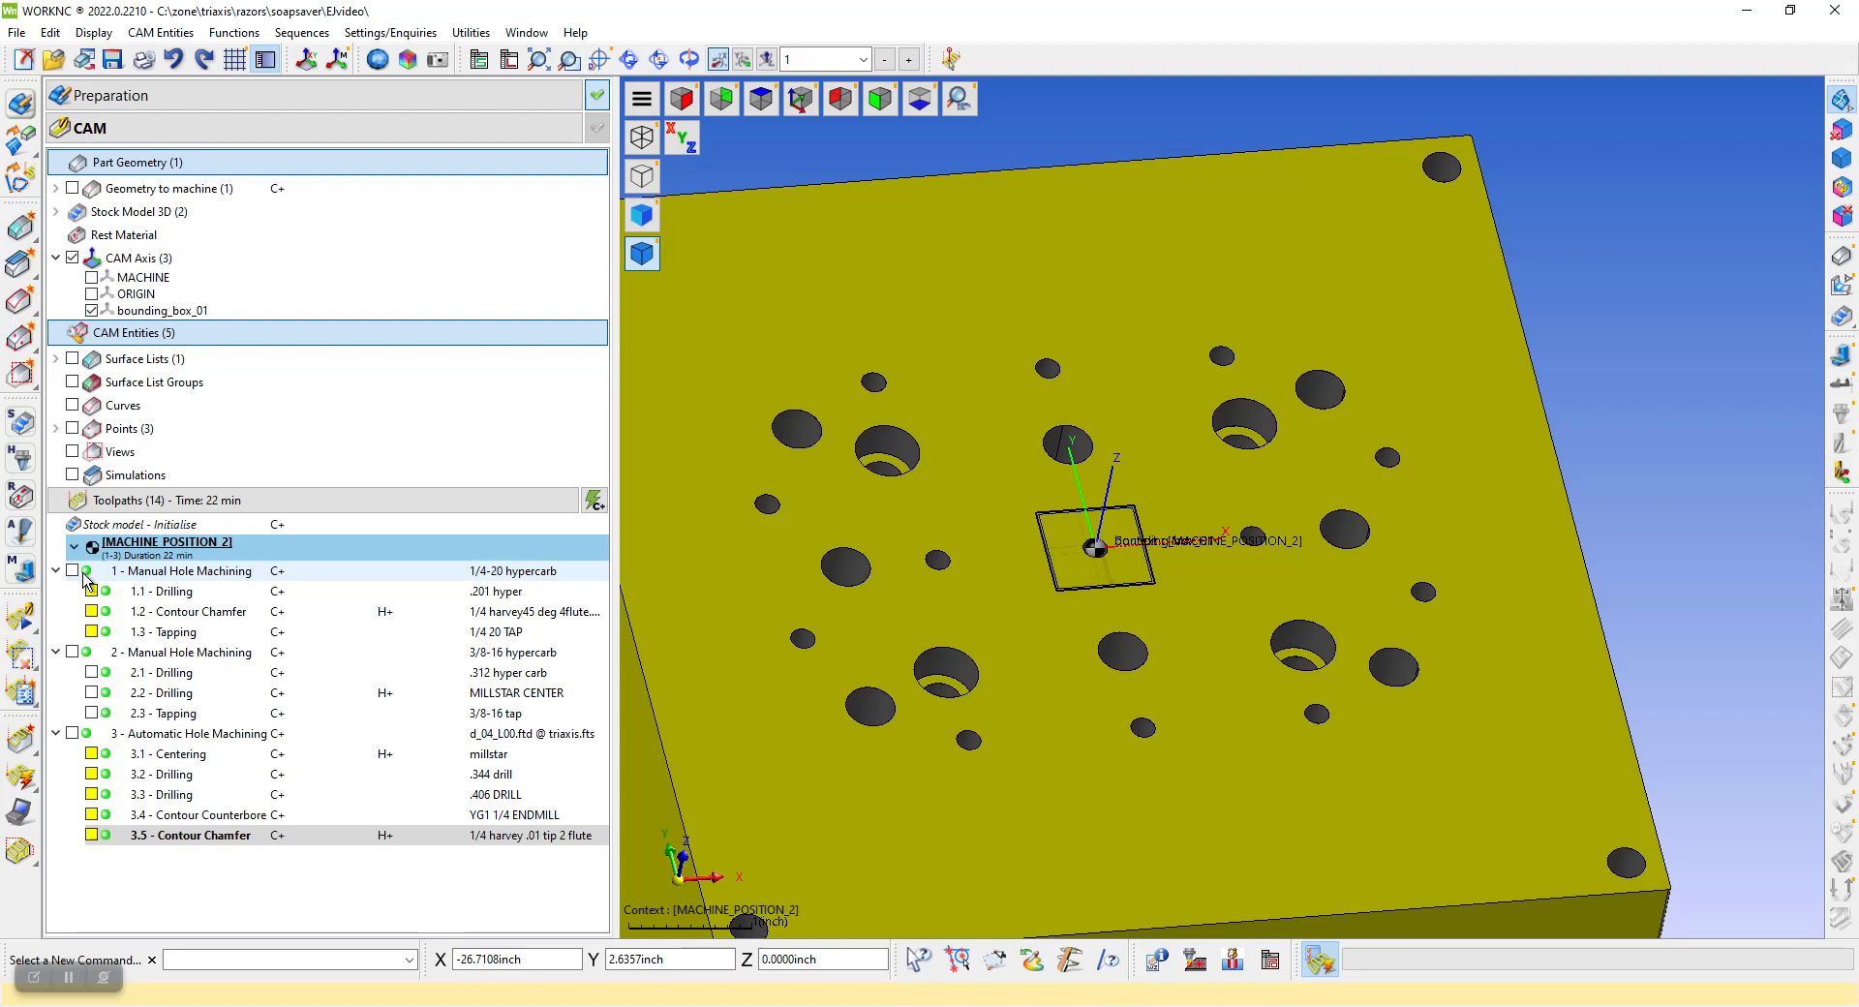
Review the tap's tool and depth settings and the chamfer depth in the 1/4-20 manual hole machining parameters, leaving without changes
double_click(124, 576)
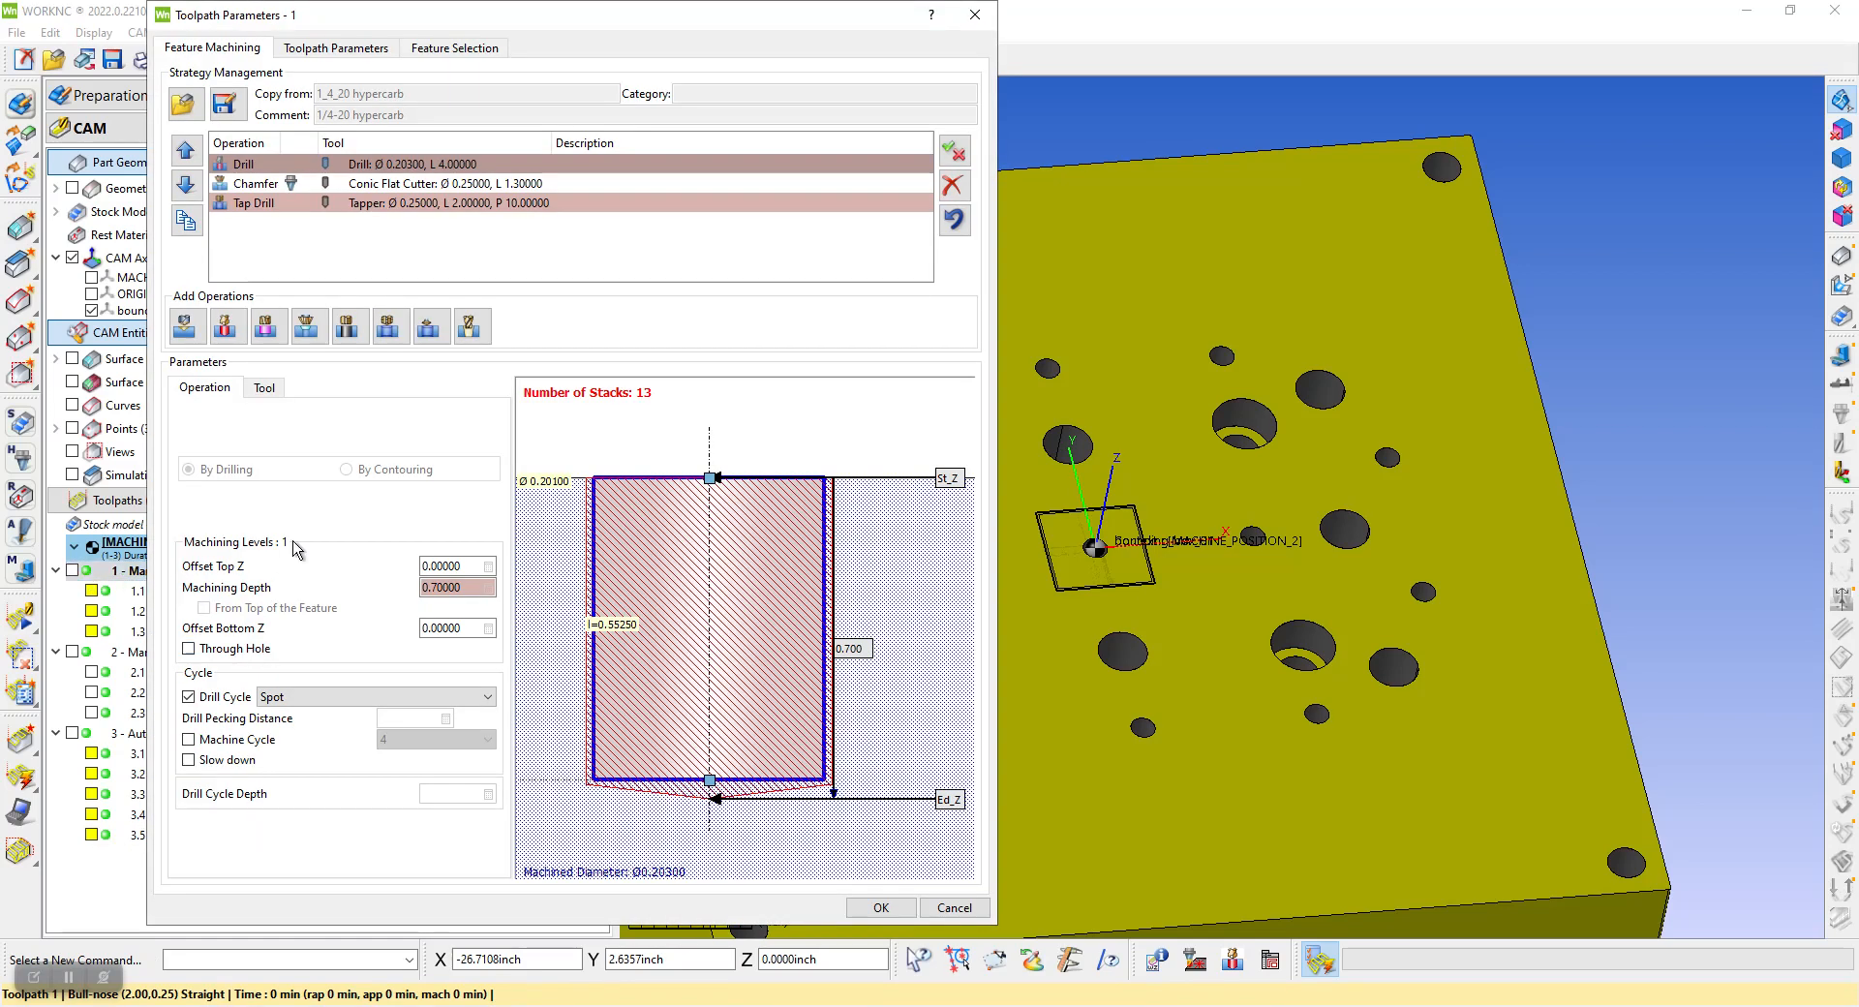
left_click(368, 208)
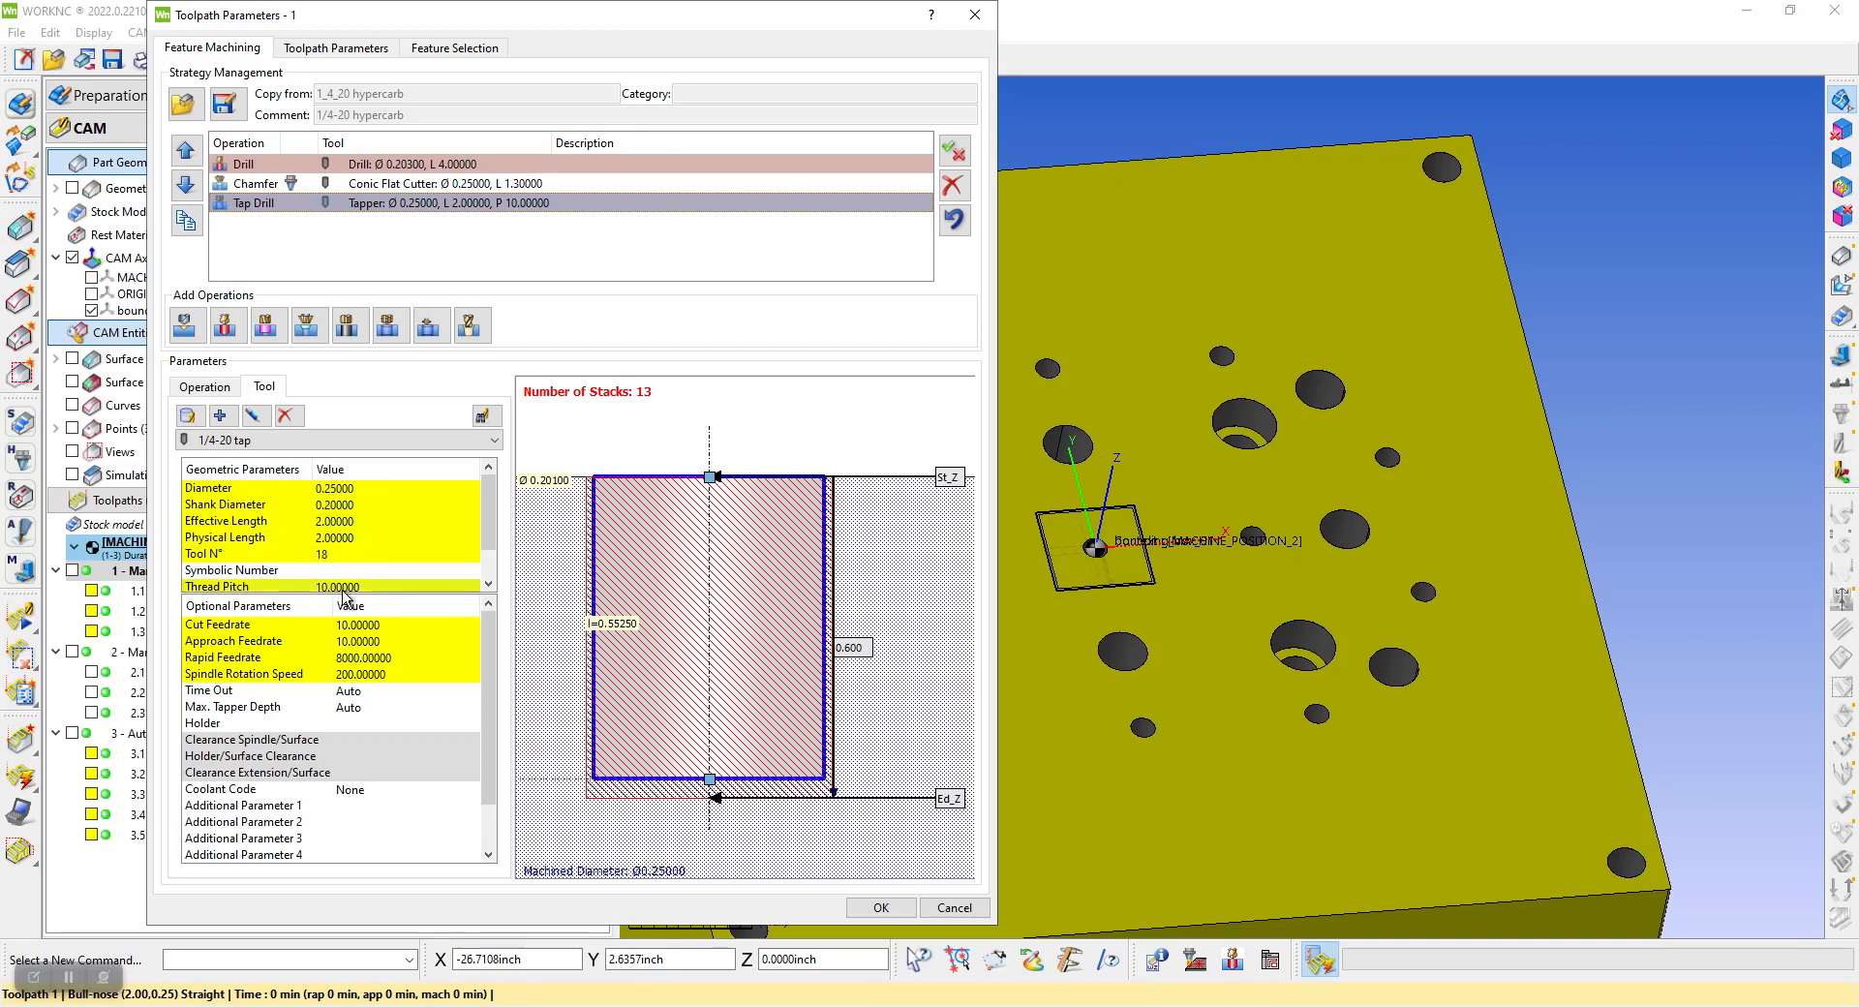
left_click(207, 387)
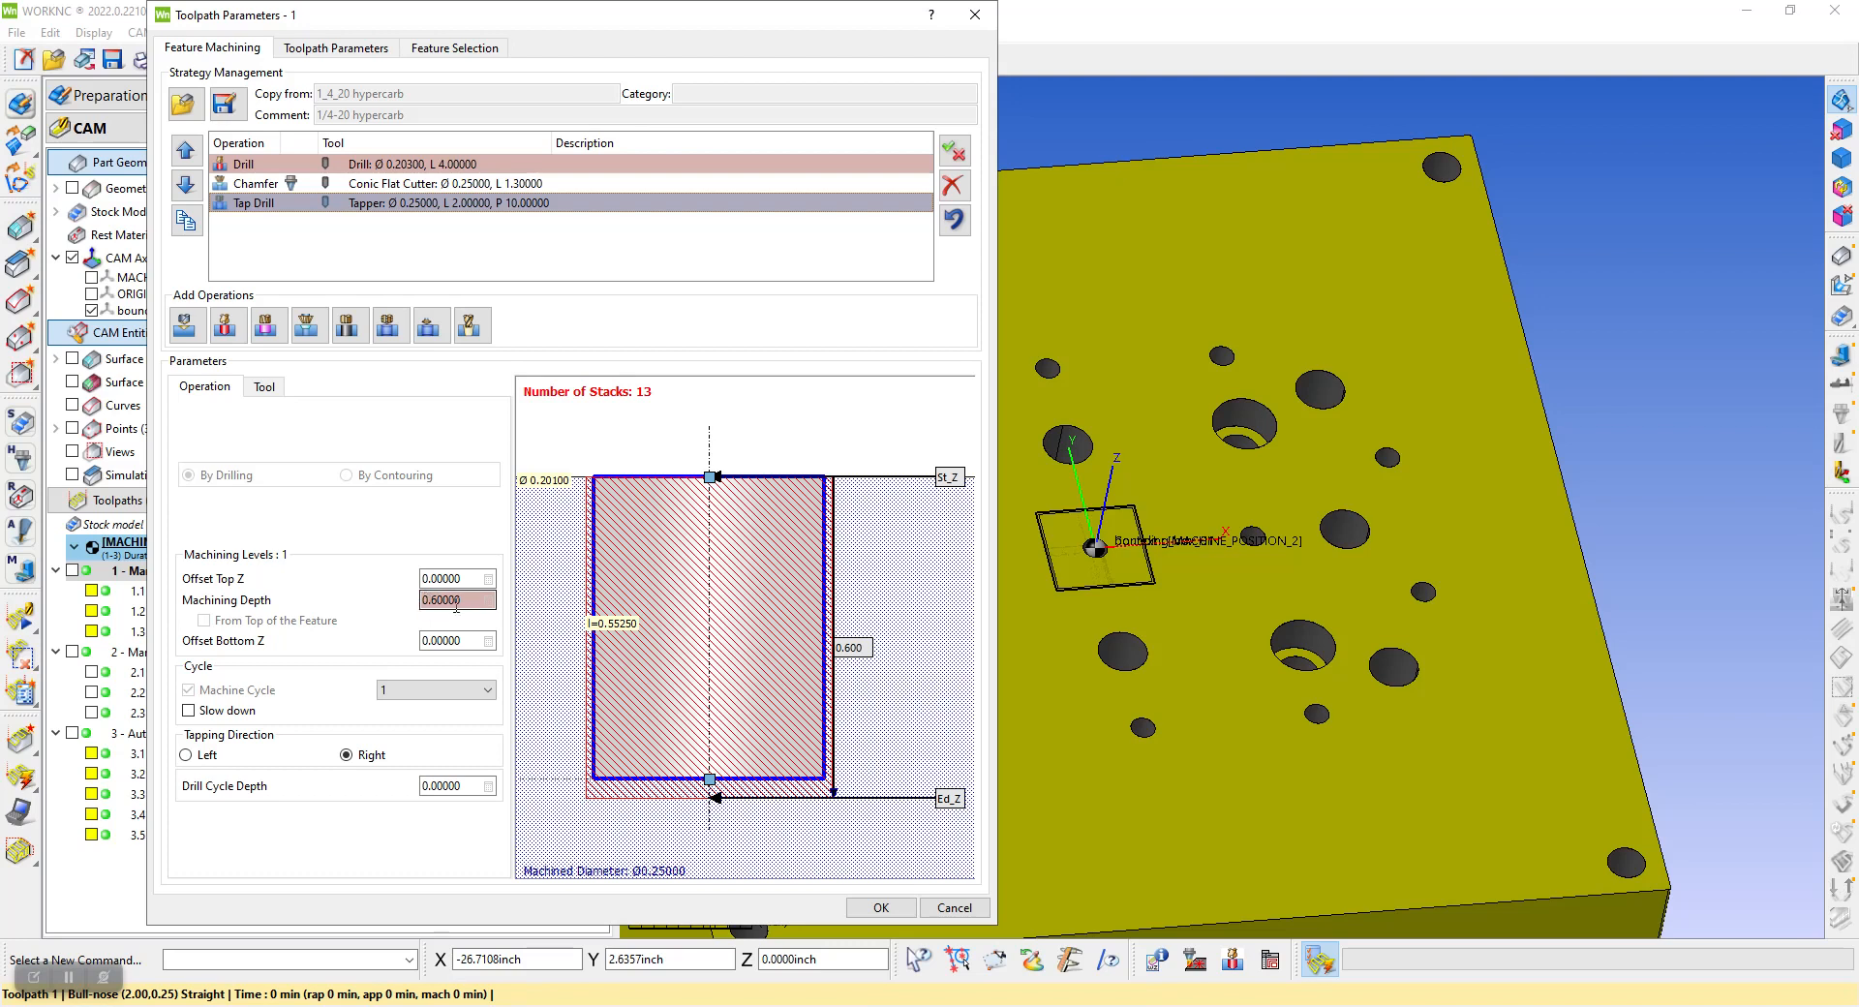
left_click(373, 186)
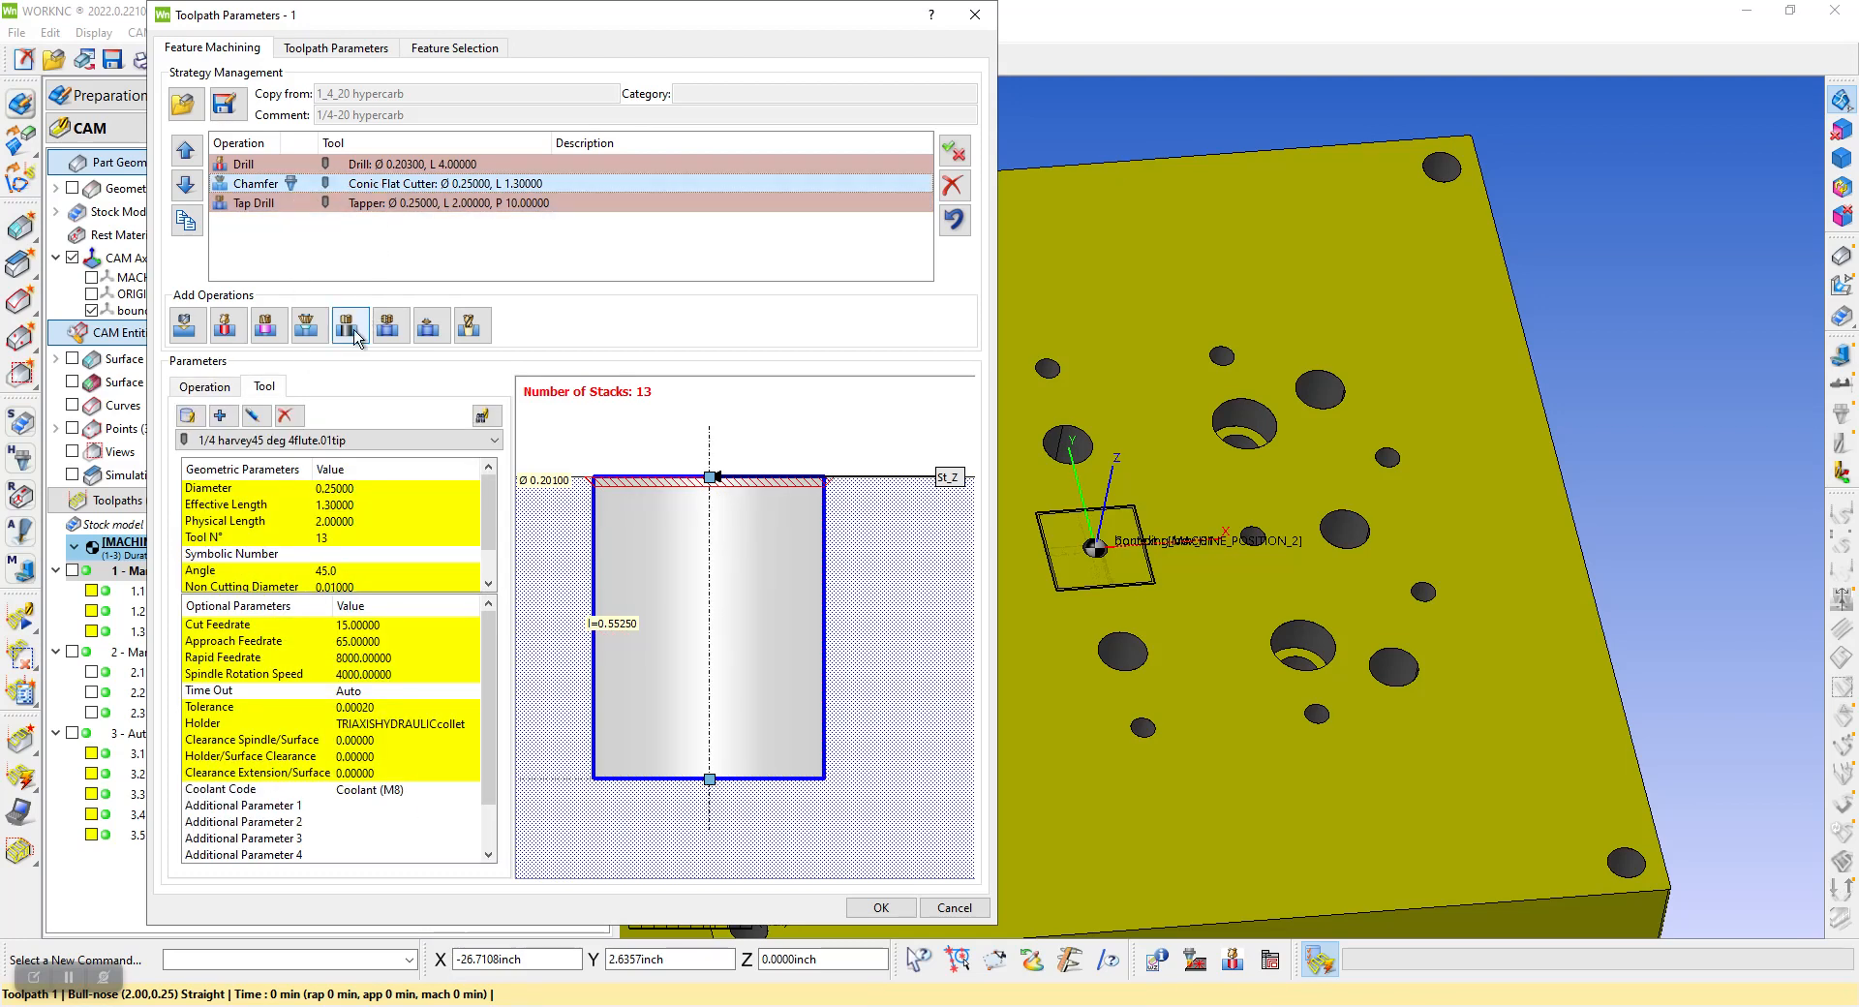
left_click(206, 387)
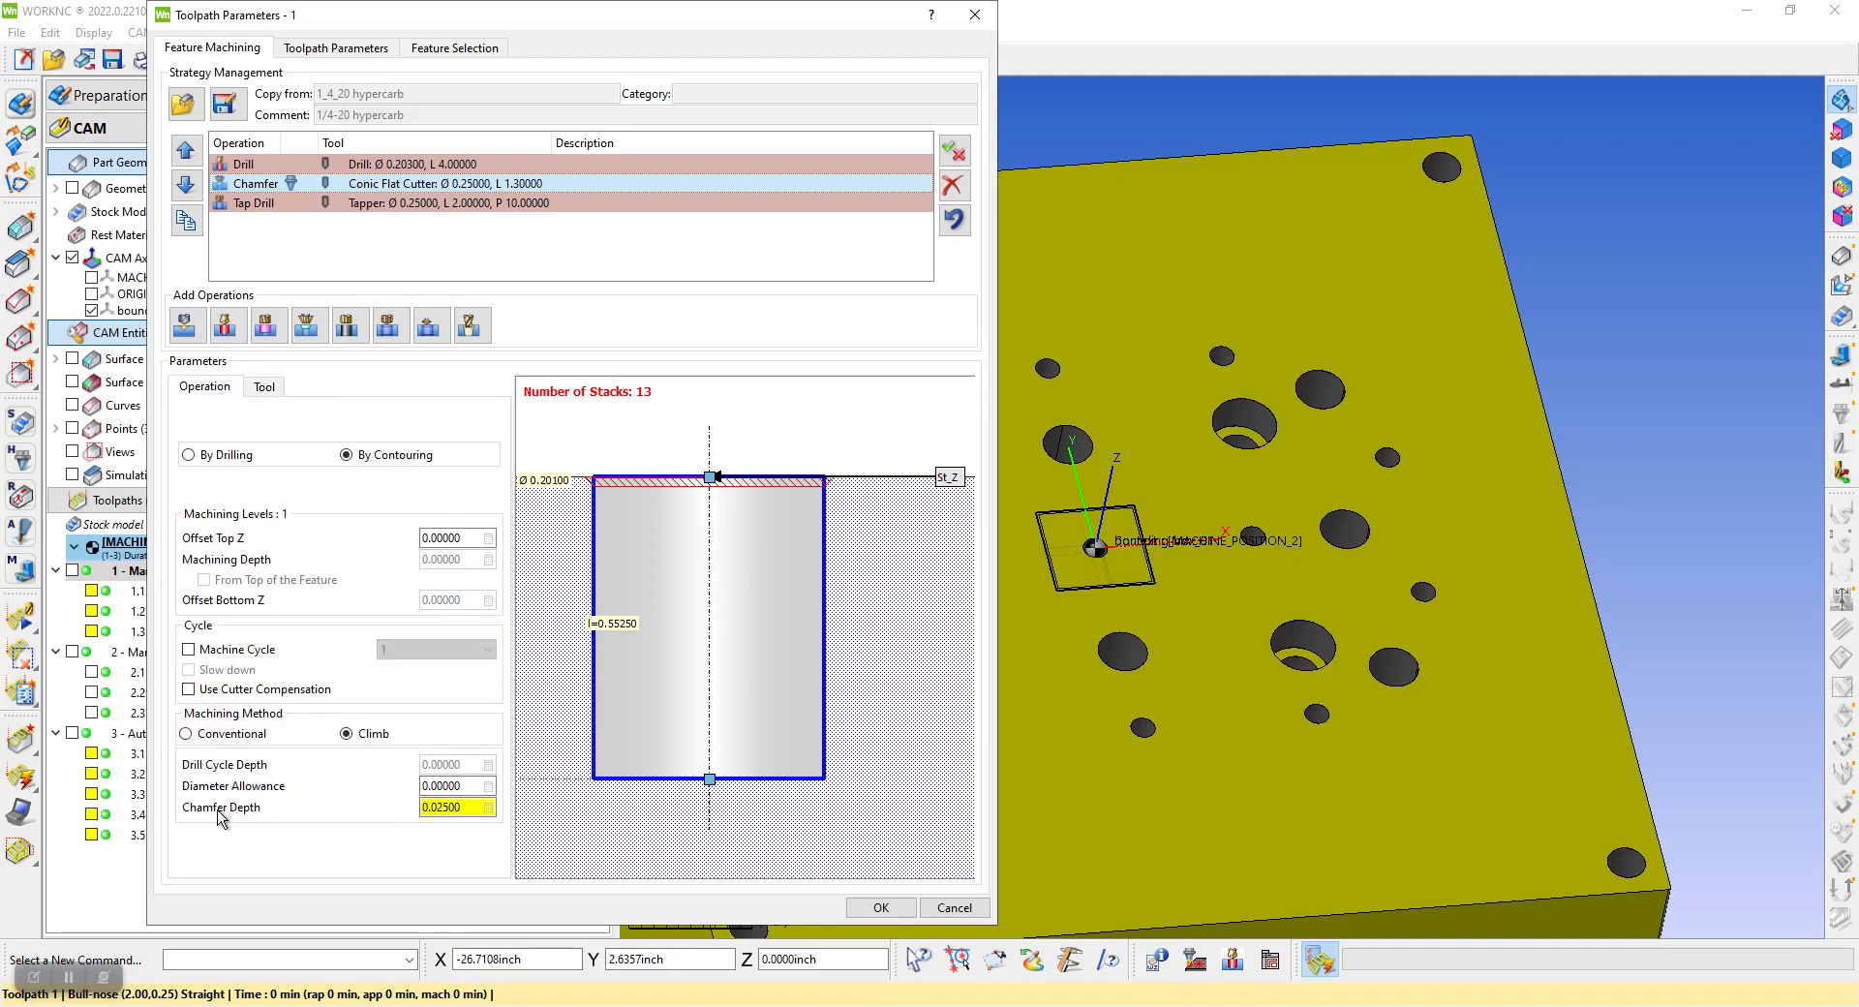
left_click_drag(460, 809, 424, 810)
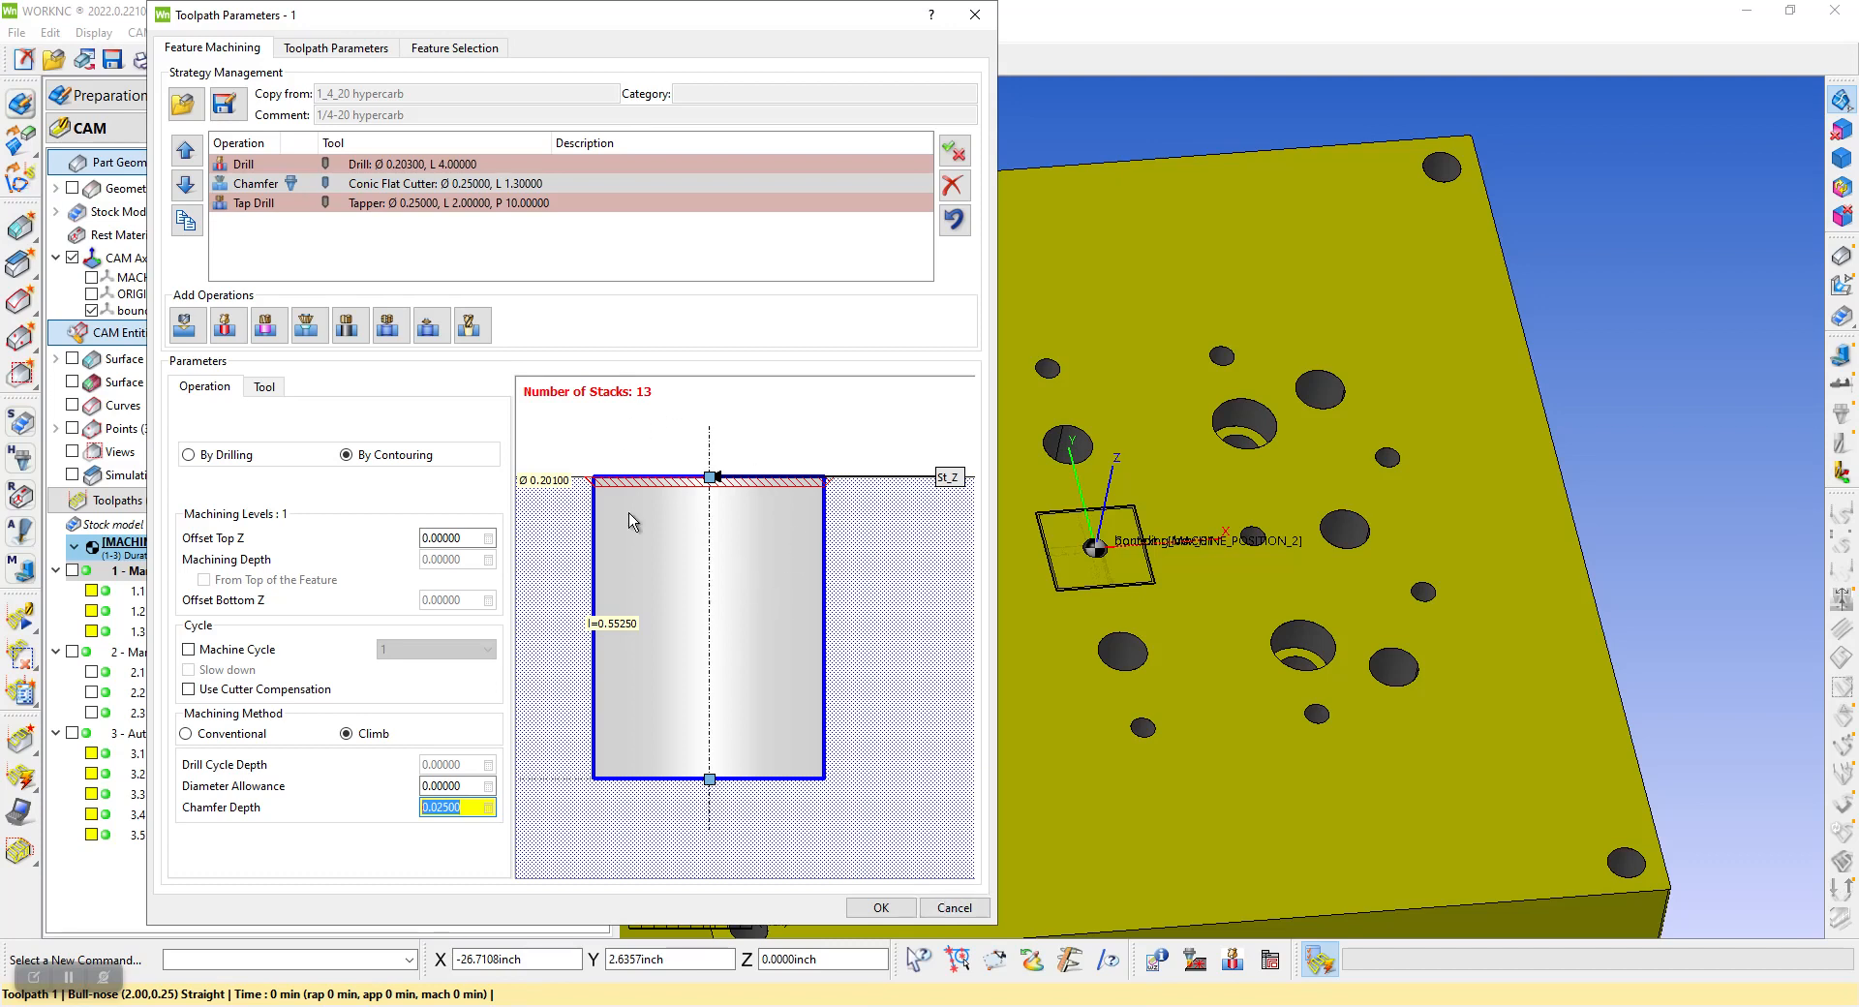
left_click(956, 910)
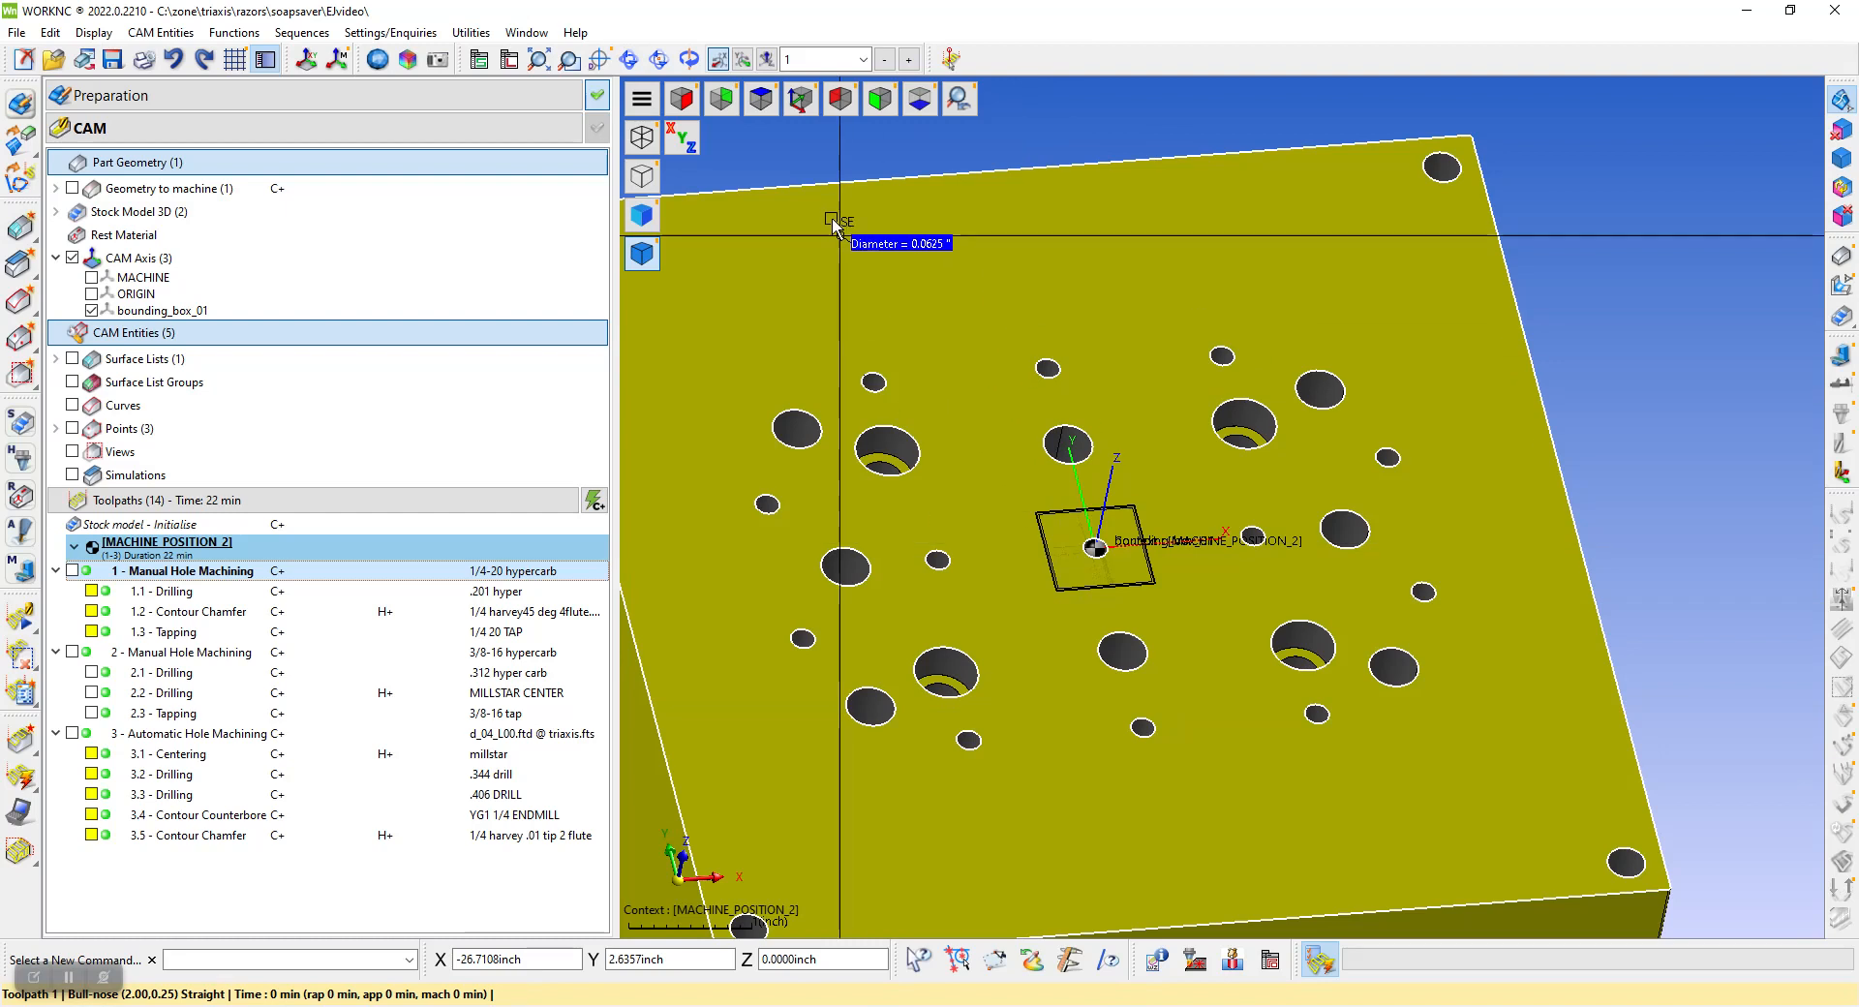
left_click(762, 99)
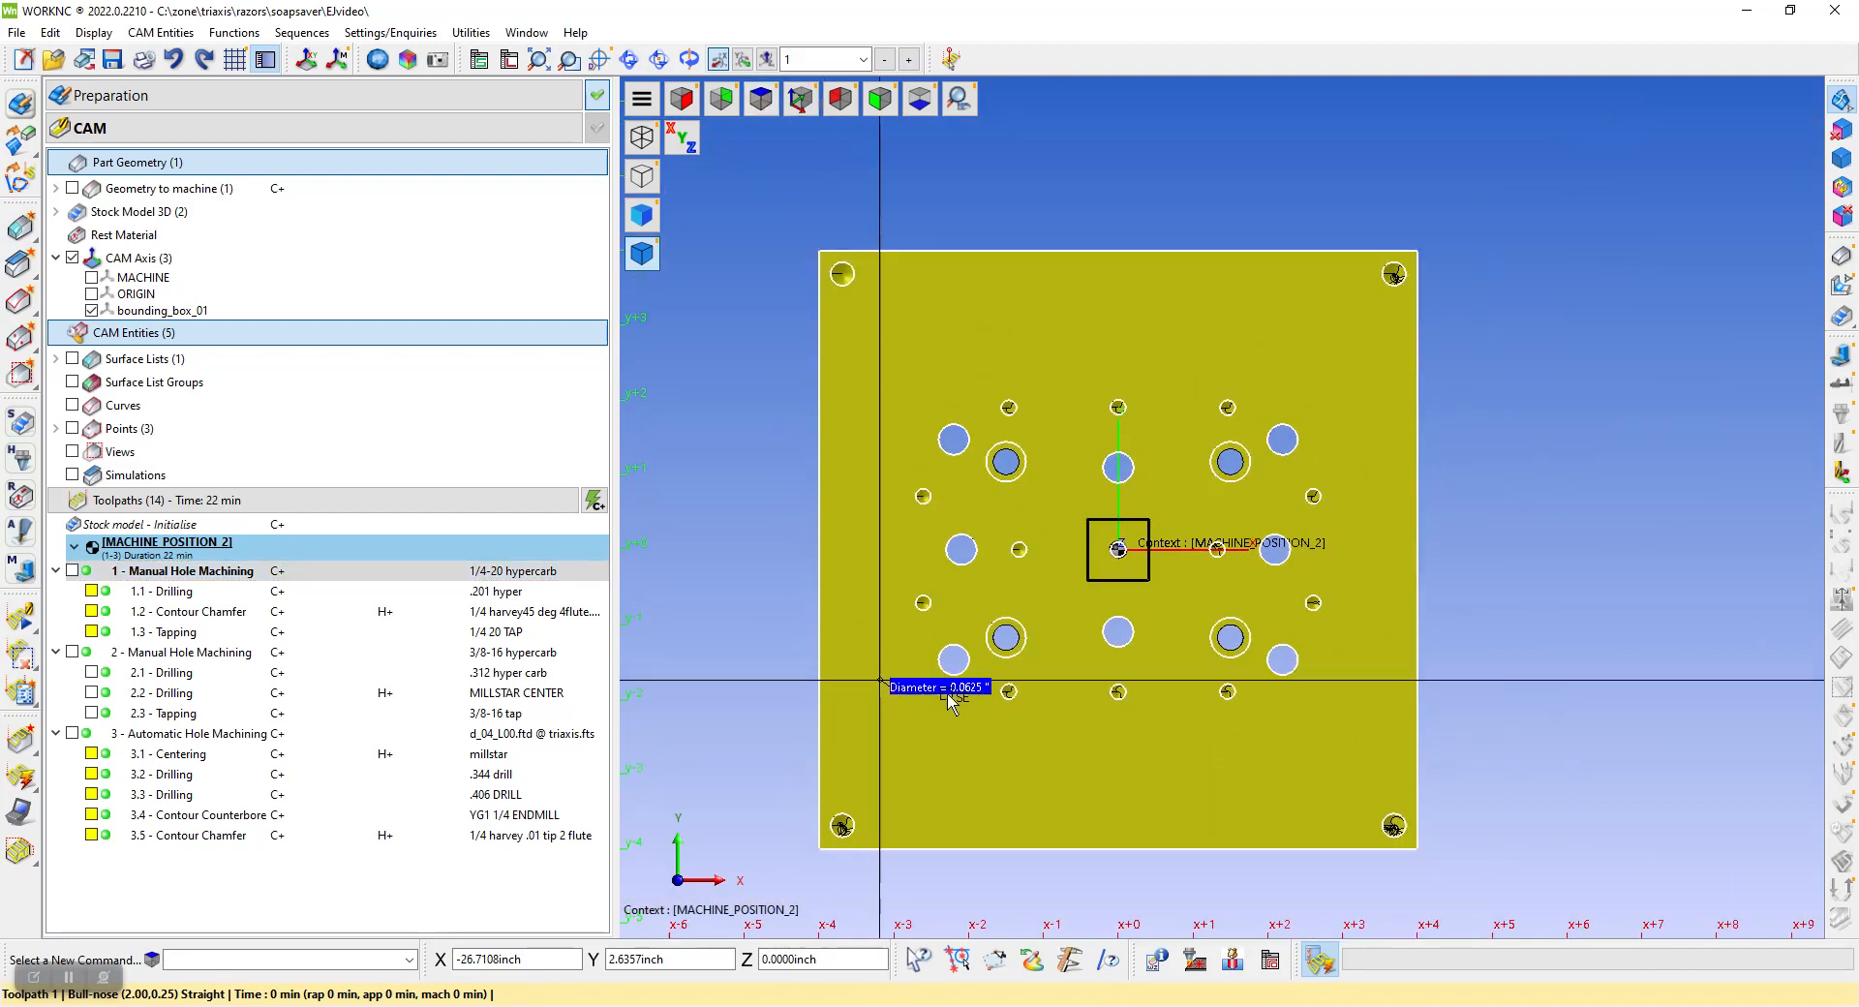
scroll(1117, 407, "up", 2)
middle_click_drag(1235, 389, 1102, 442)
middle_click_drag(1399, 242, 1334, 300)
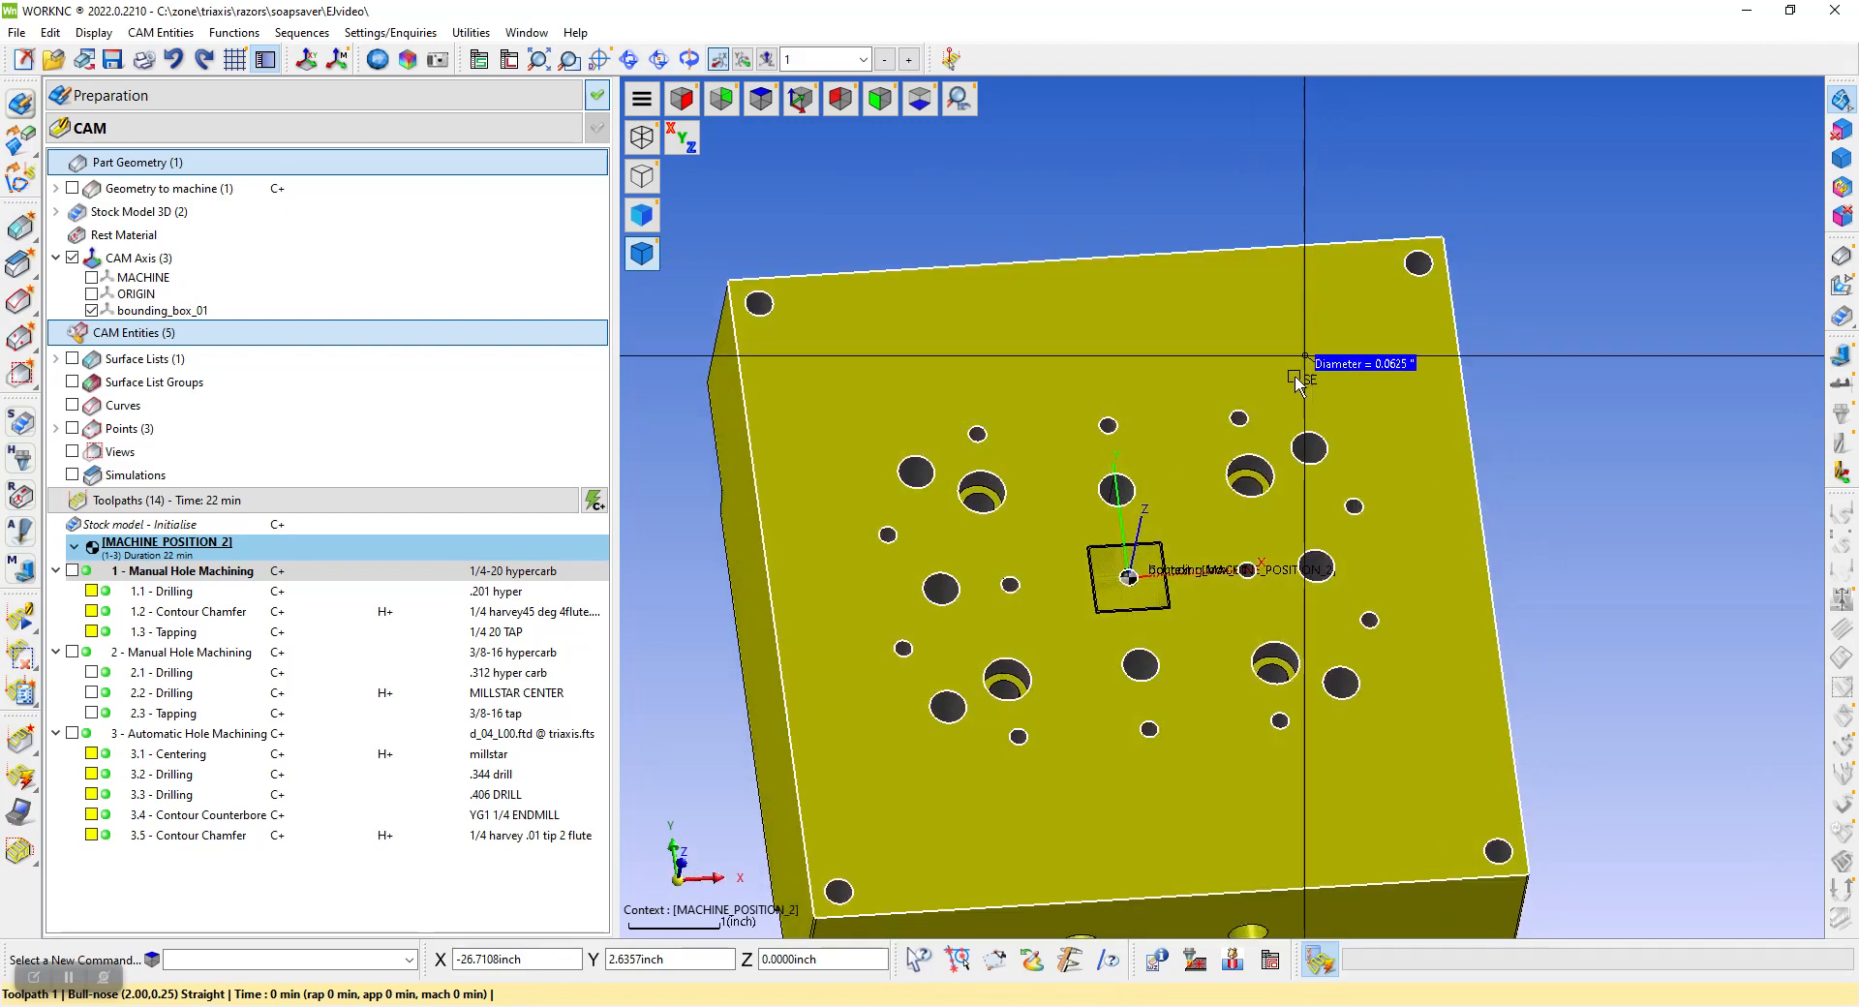
scroll(1285, 407, "down", 3)
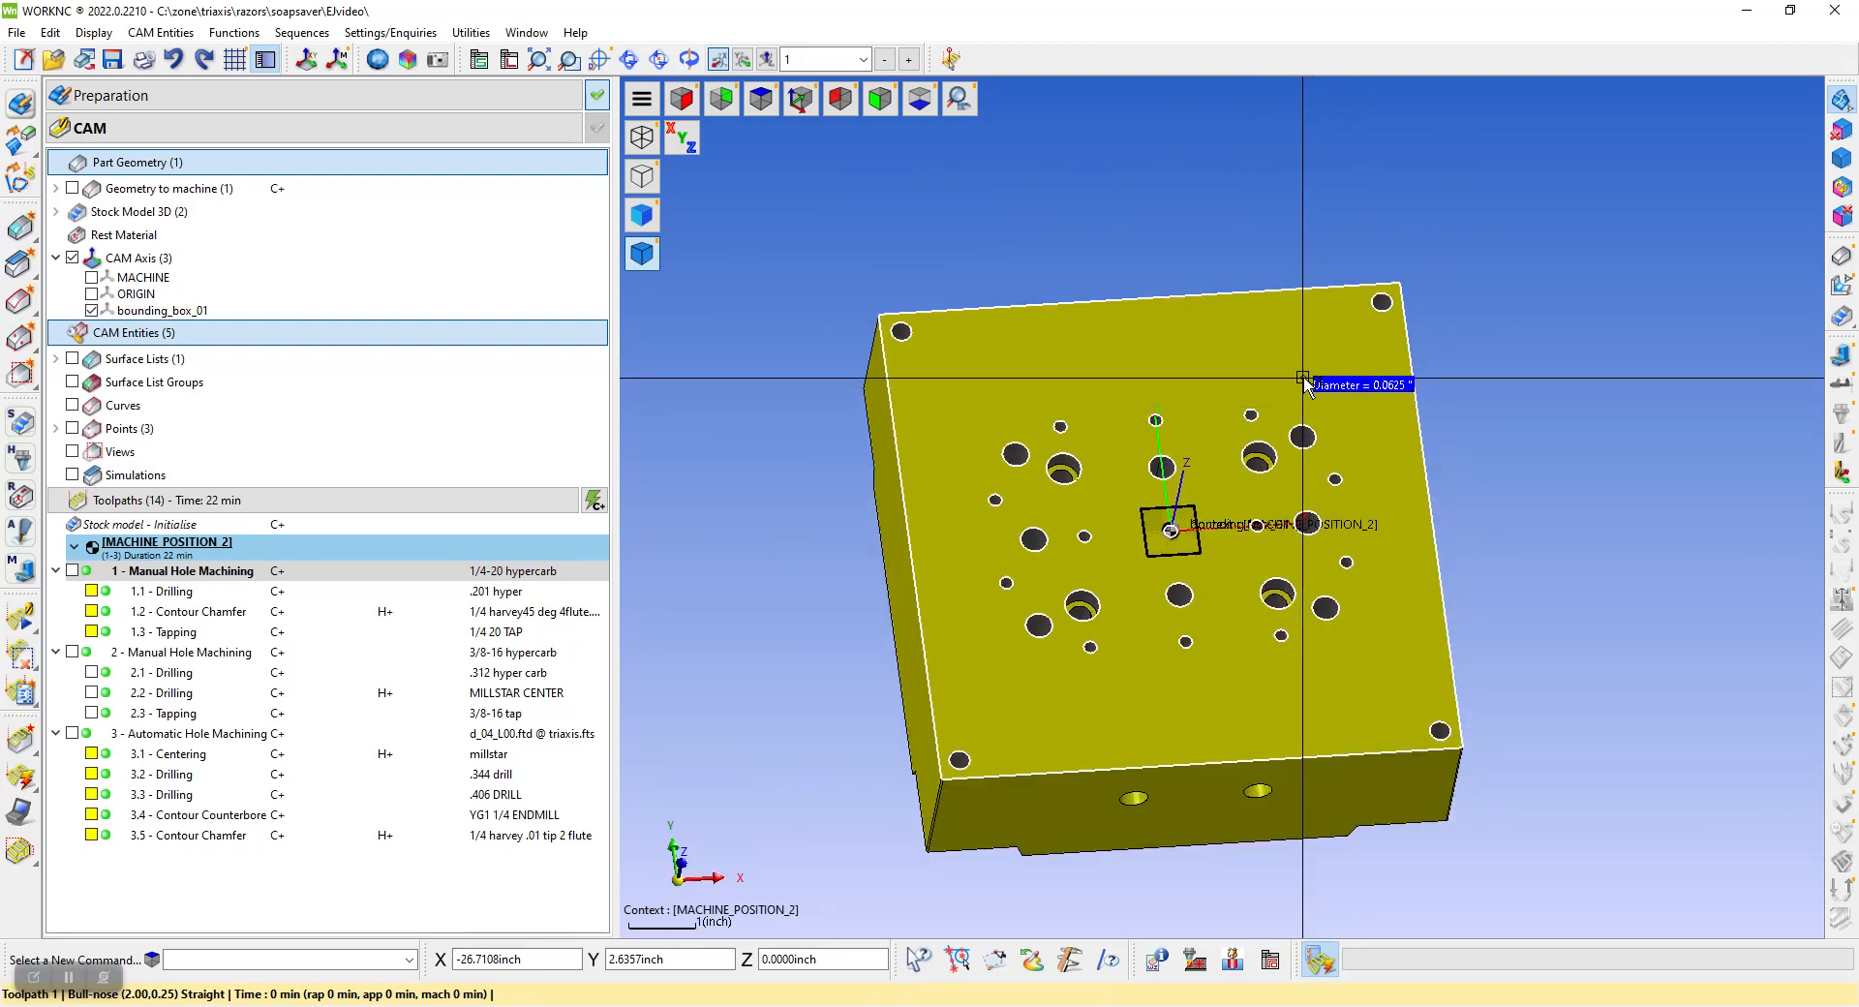
scroll(1304, 381, "up", 2)
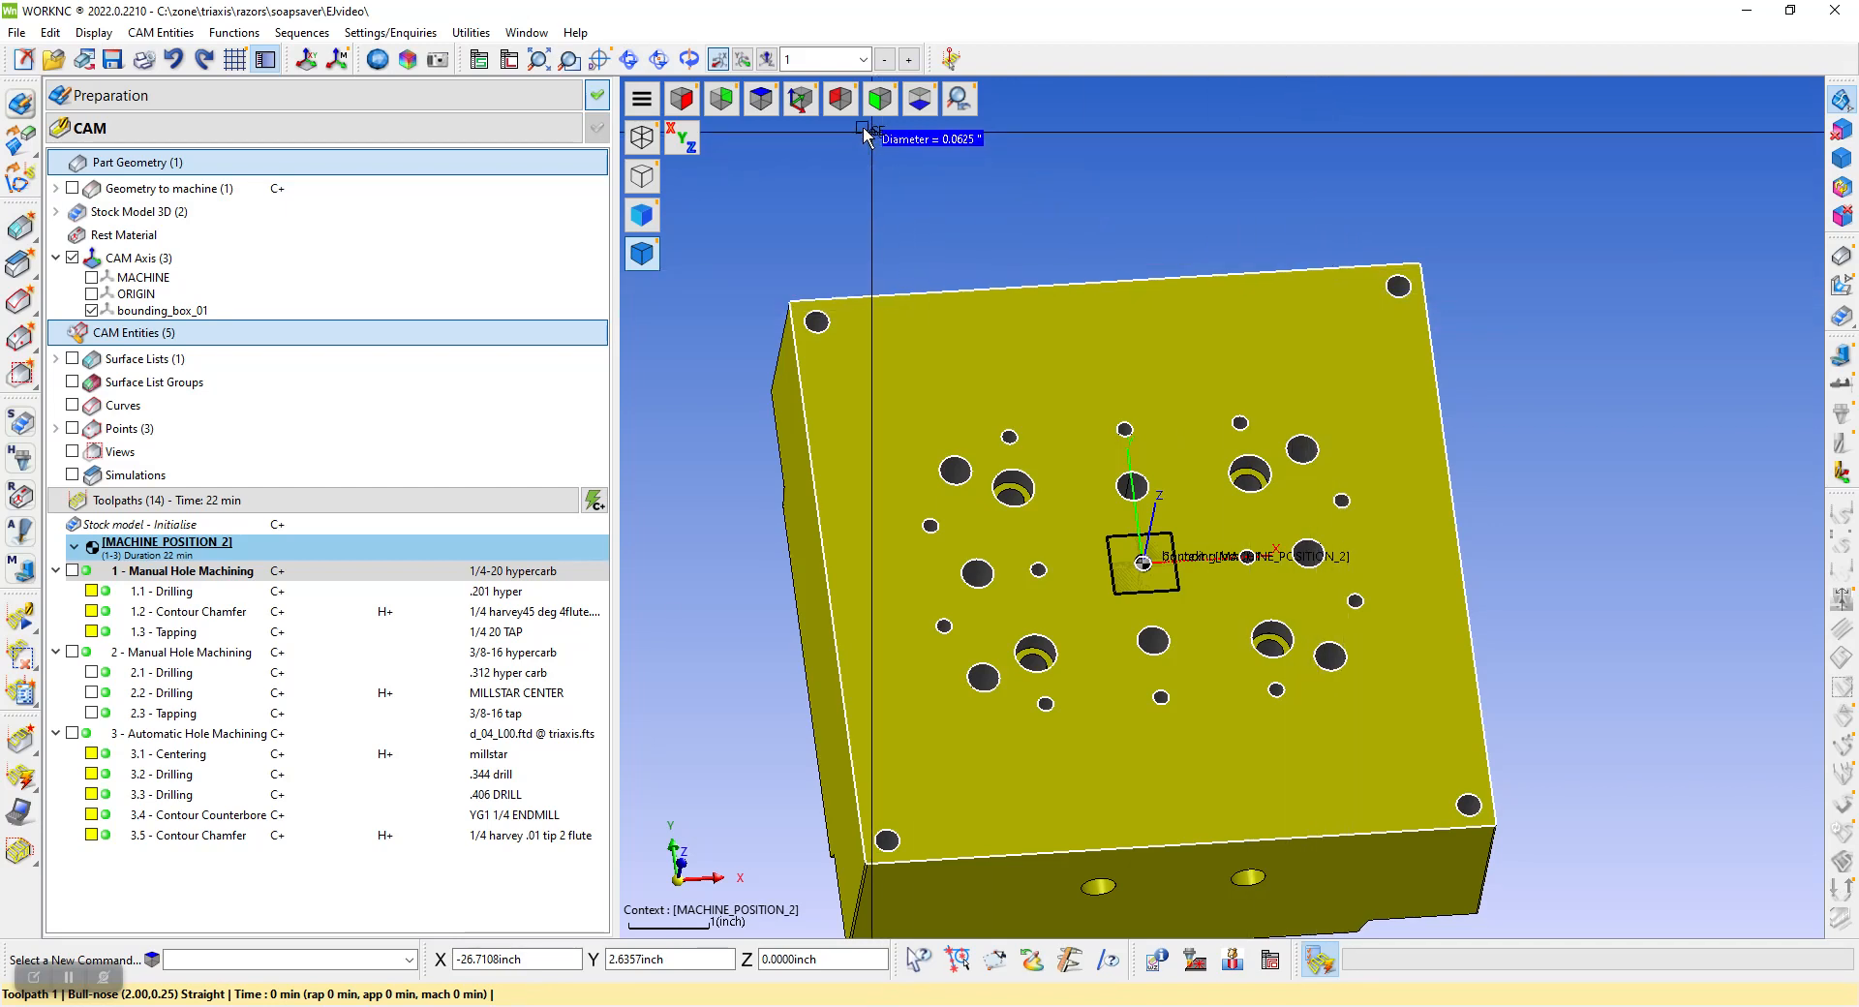
In preparation mode, create a Fit Rectangle text frame on the blank area near the block's upper edge, left of the upper-right corner hole
left_click(761, 97)
scroll(1357, 203, "up", 4)
scroll(1423, 206, "up", 1)
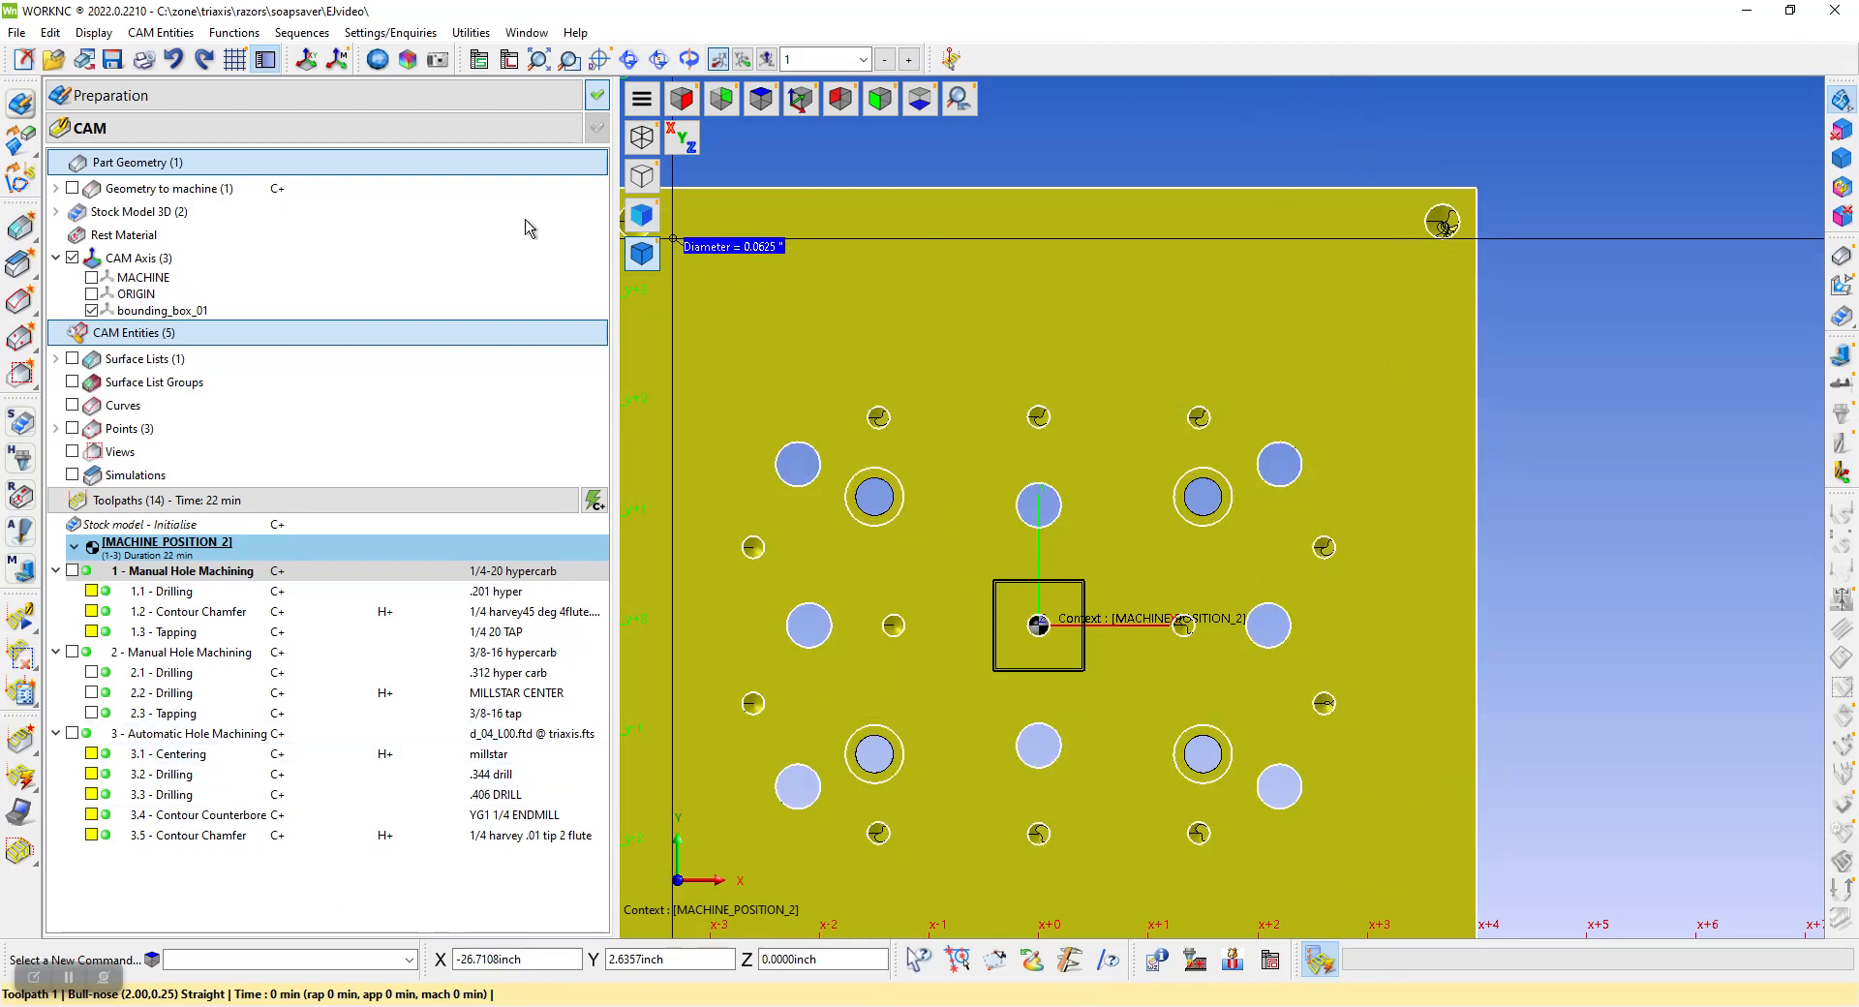
left_click(21, 102)
left_click(146, 37)
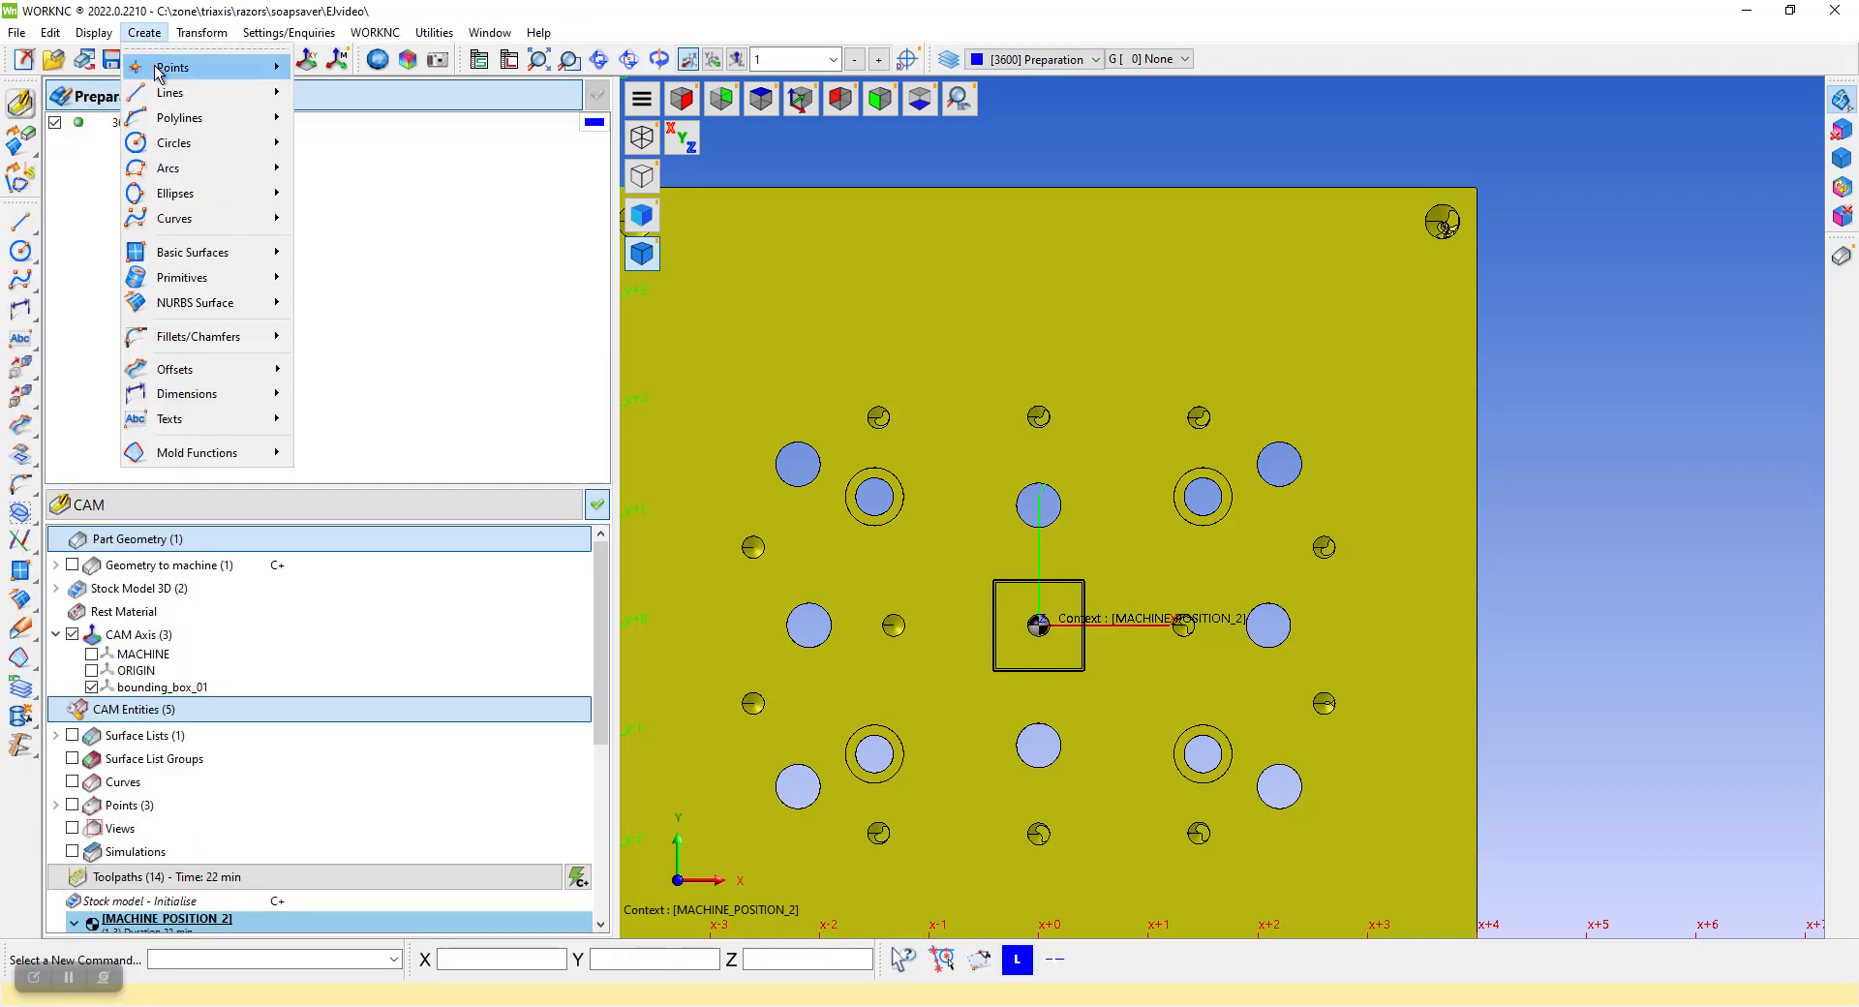
mouse_move(203, 424)
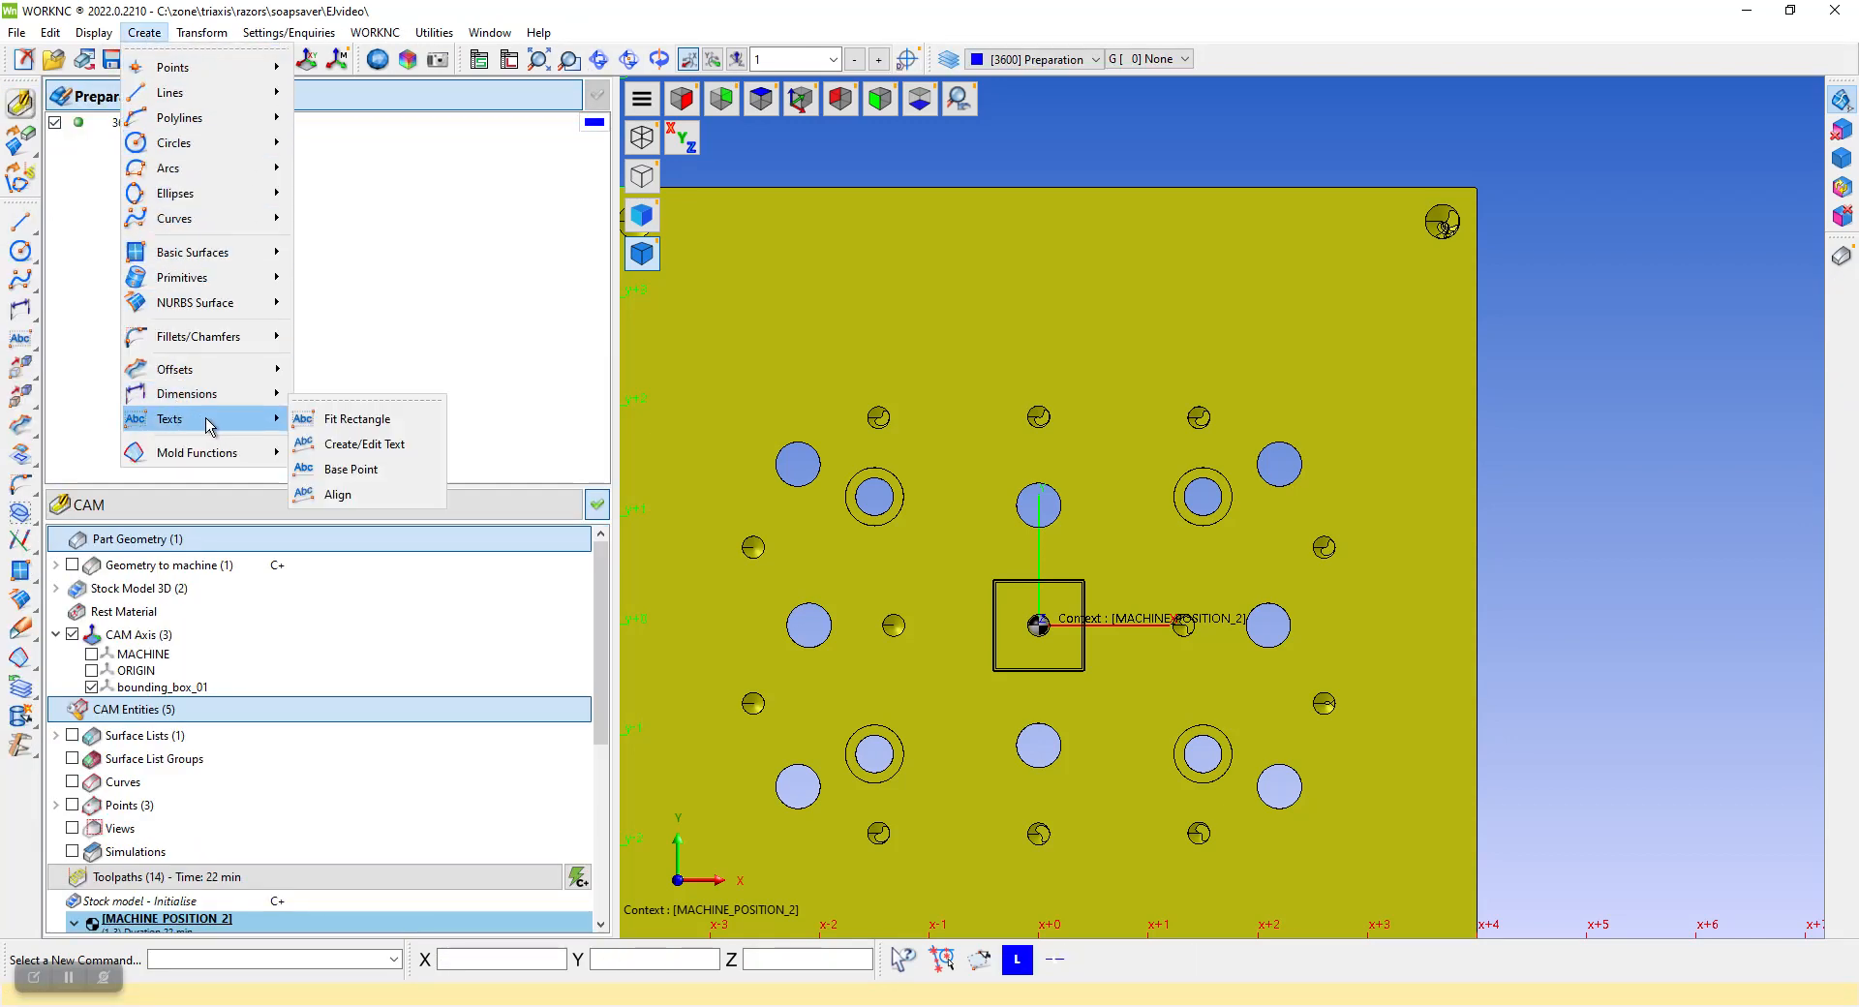
left_click(357, 422)
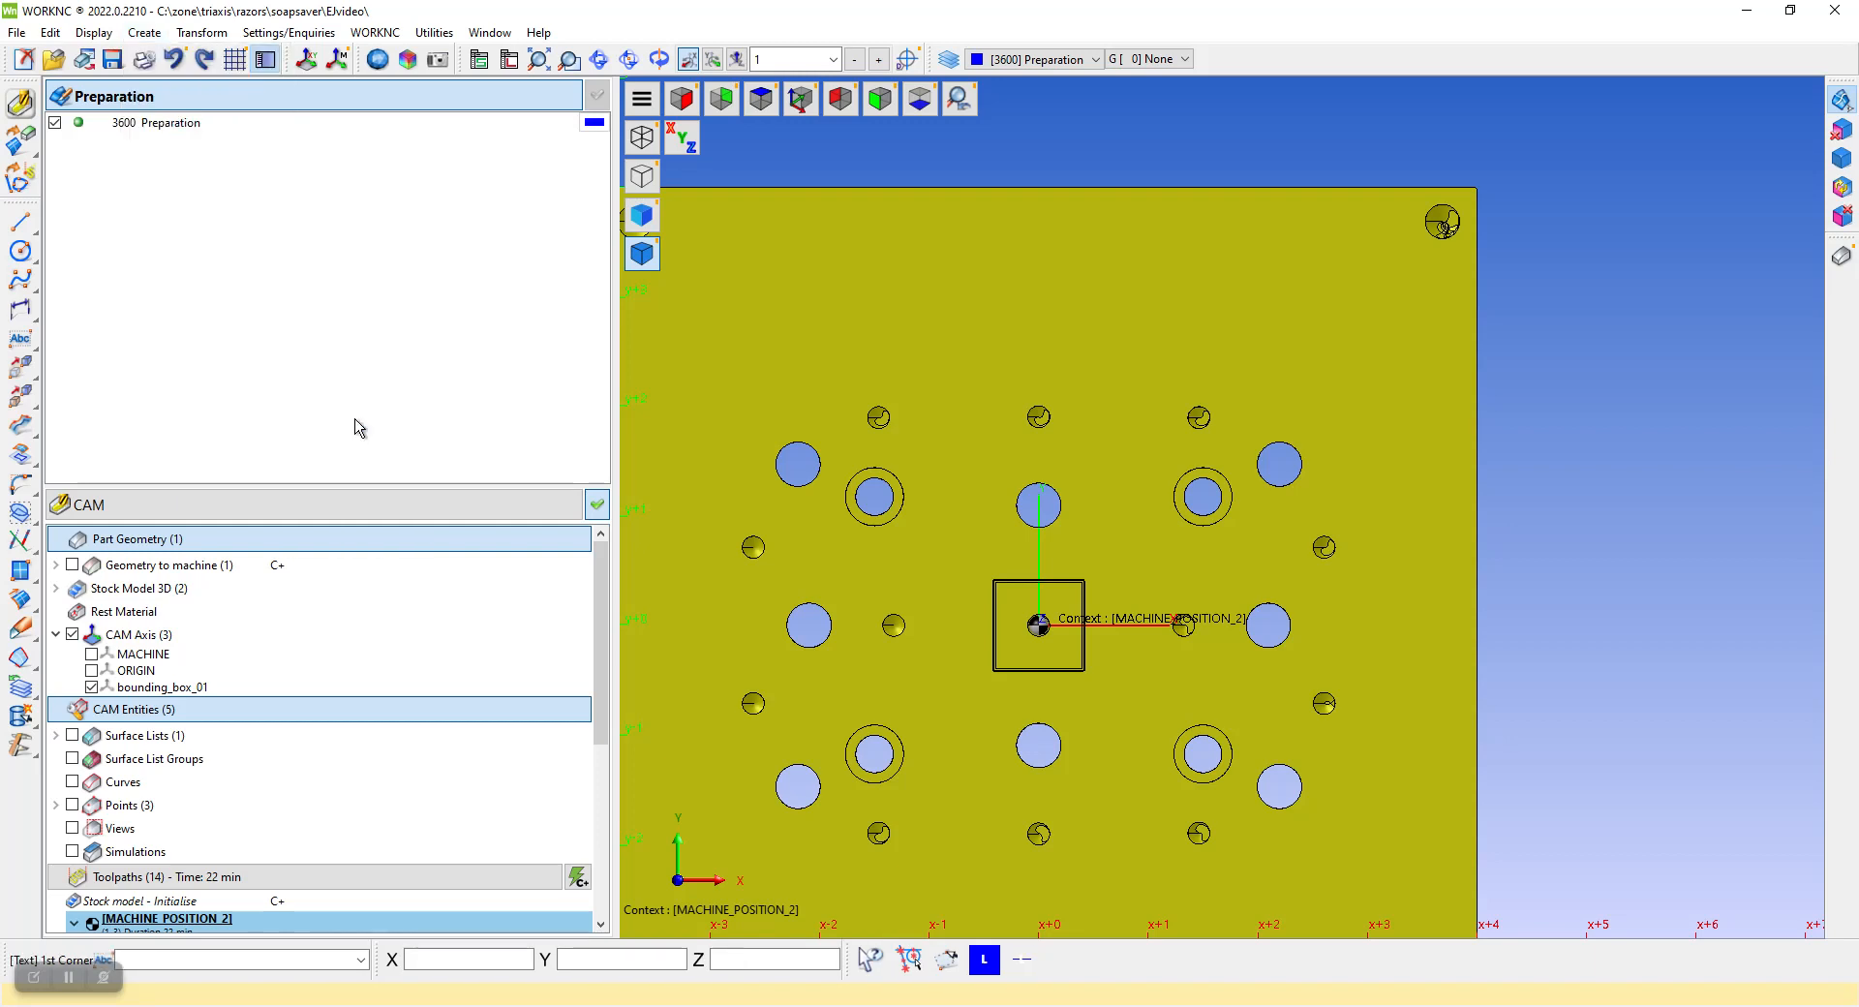
left_click(1369, 319)
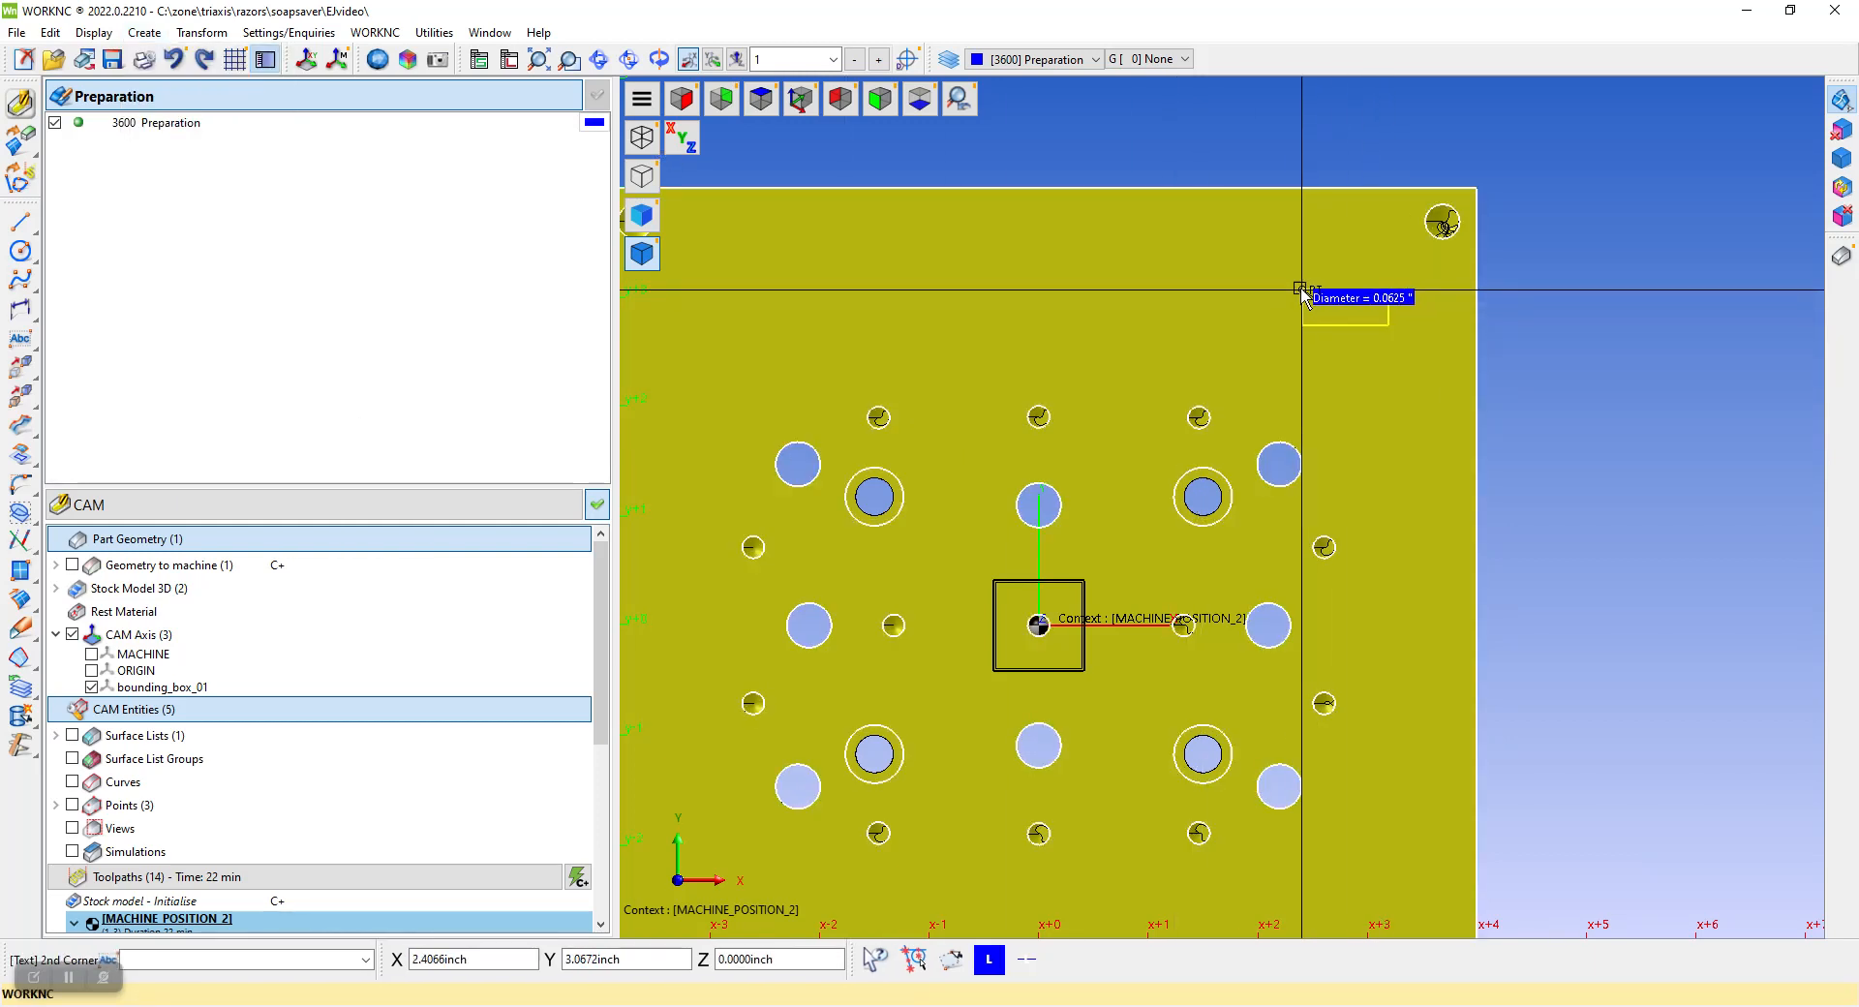
left_click(1111, 204)
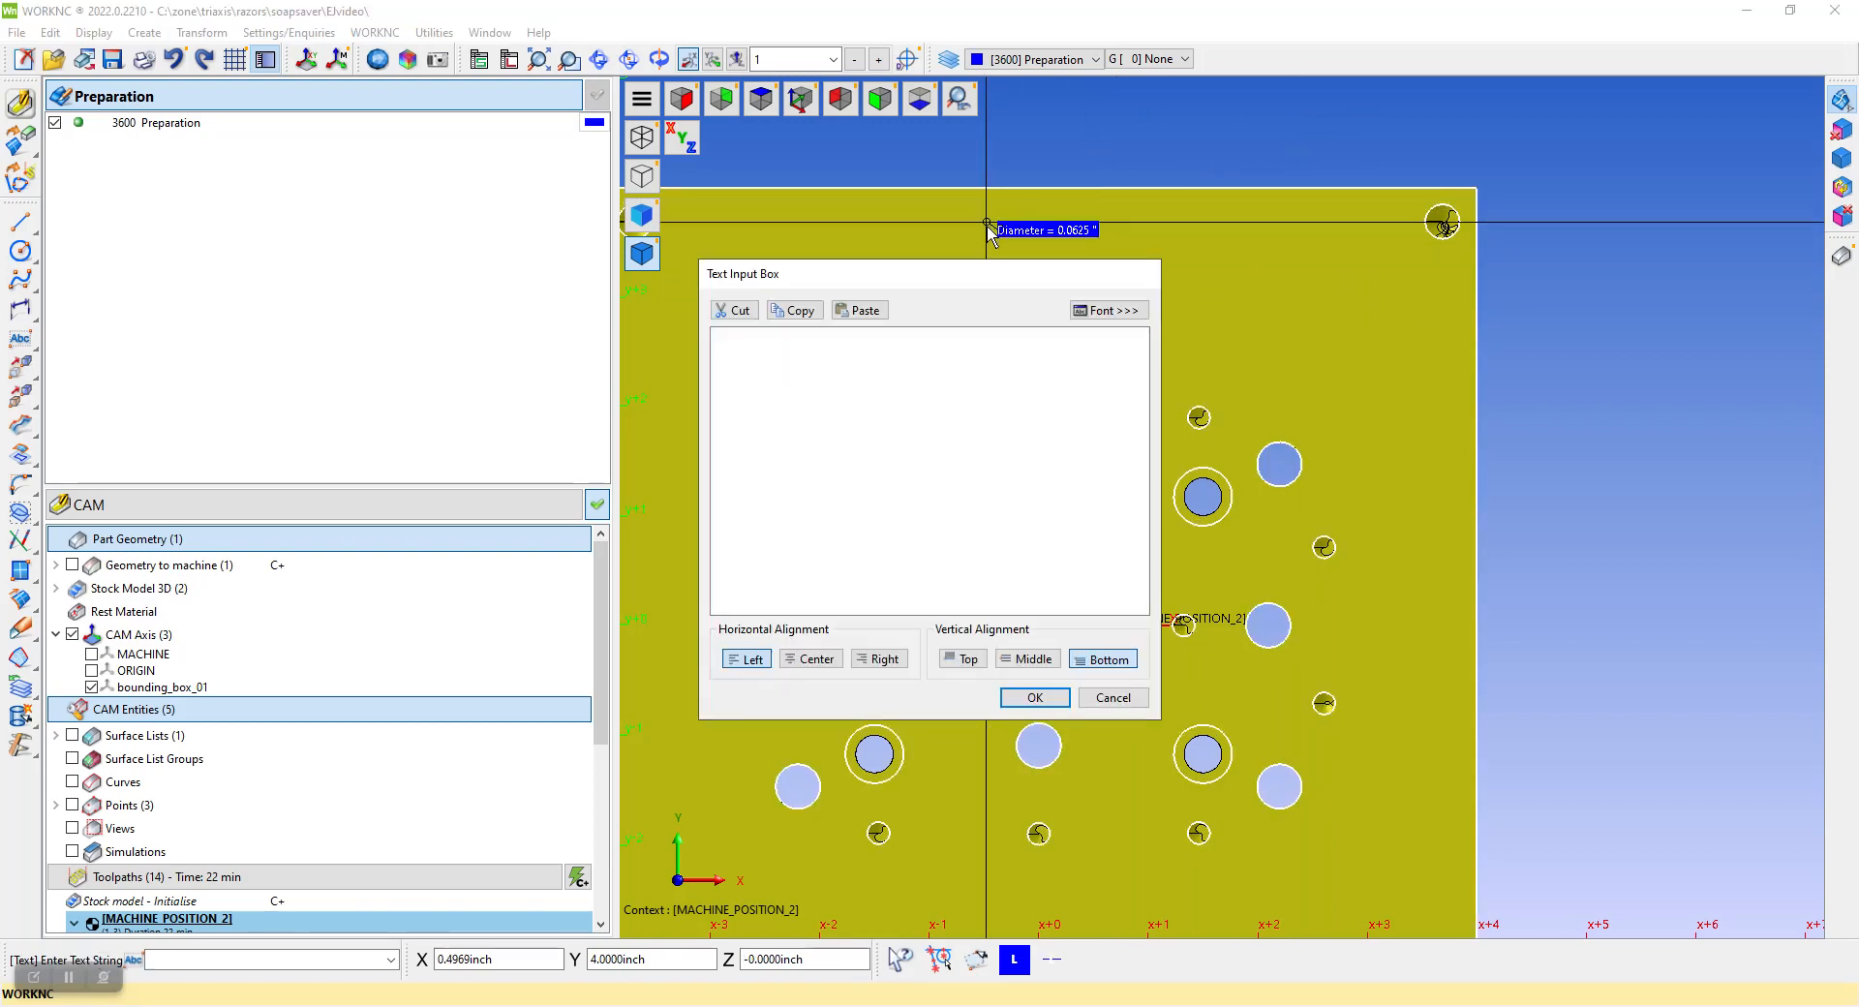
Enter the four-line text "OFFSET", "P20", "TIMELESS RAZOR", "SOAP SAVER" for the frame
left_click(803, 428)
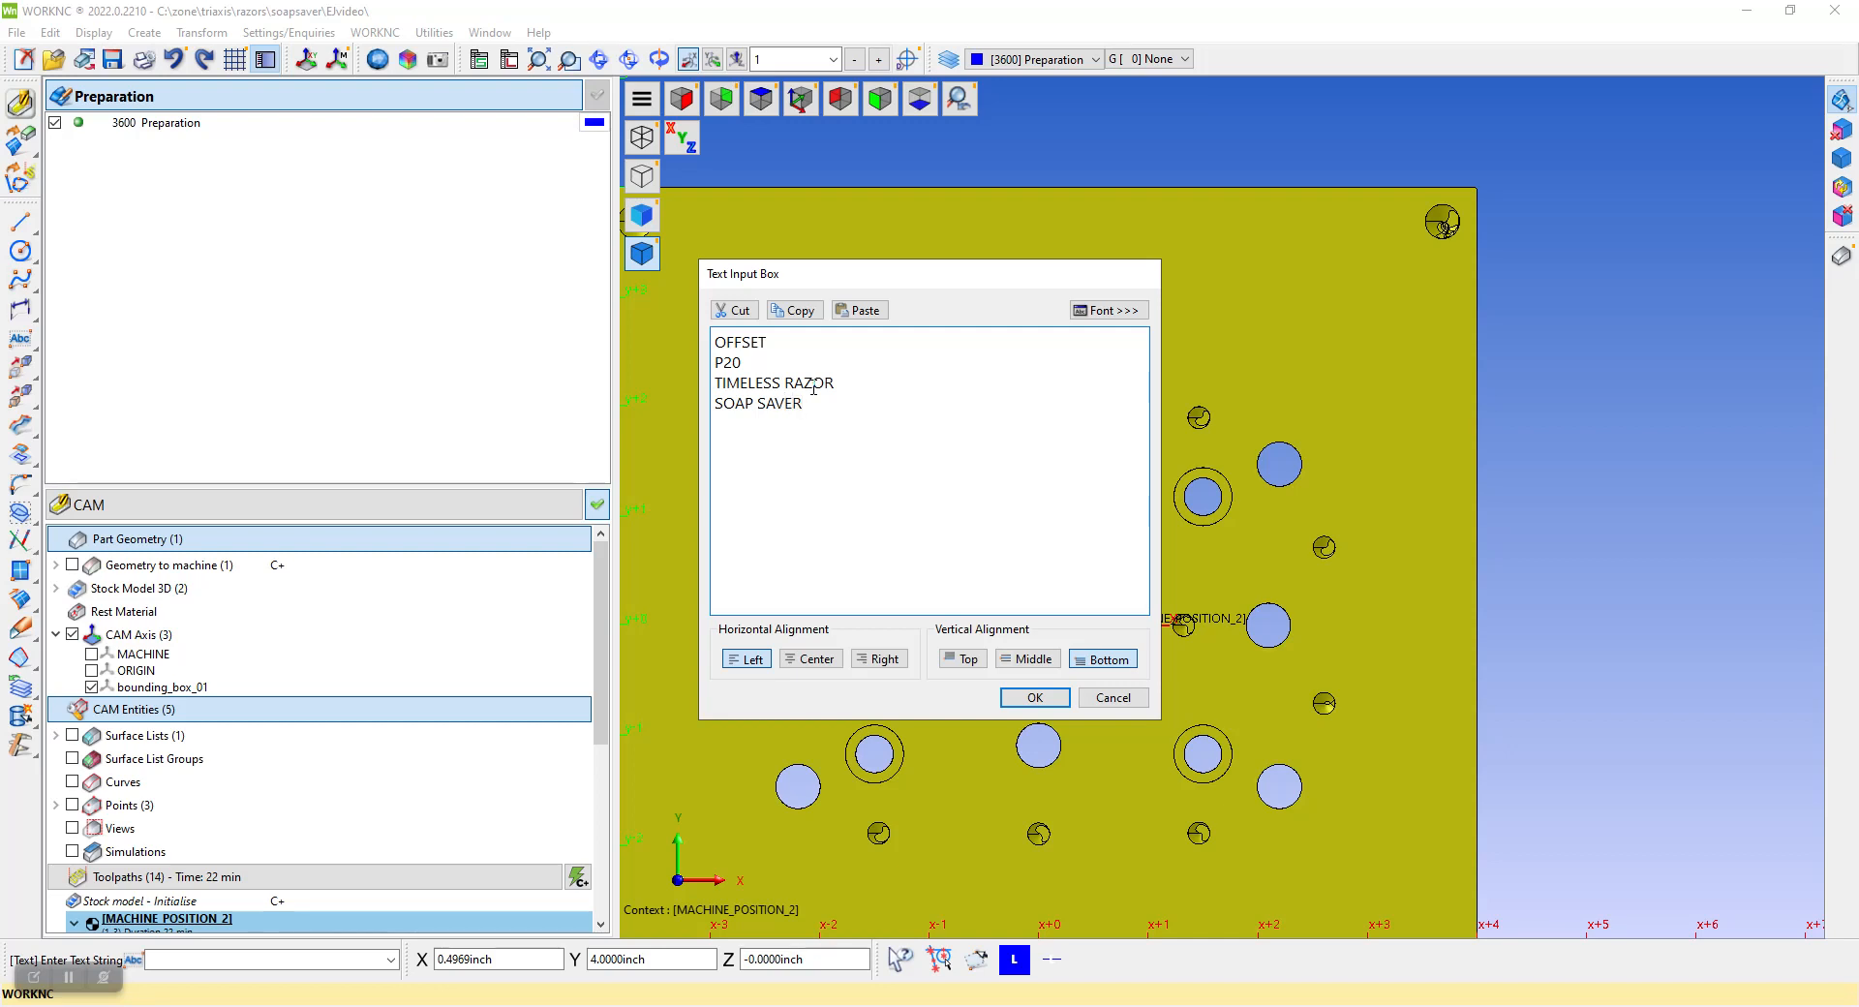
left_click_drag(723, 383, 823, 385)
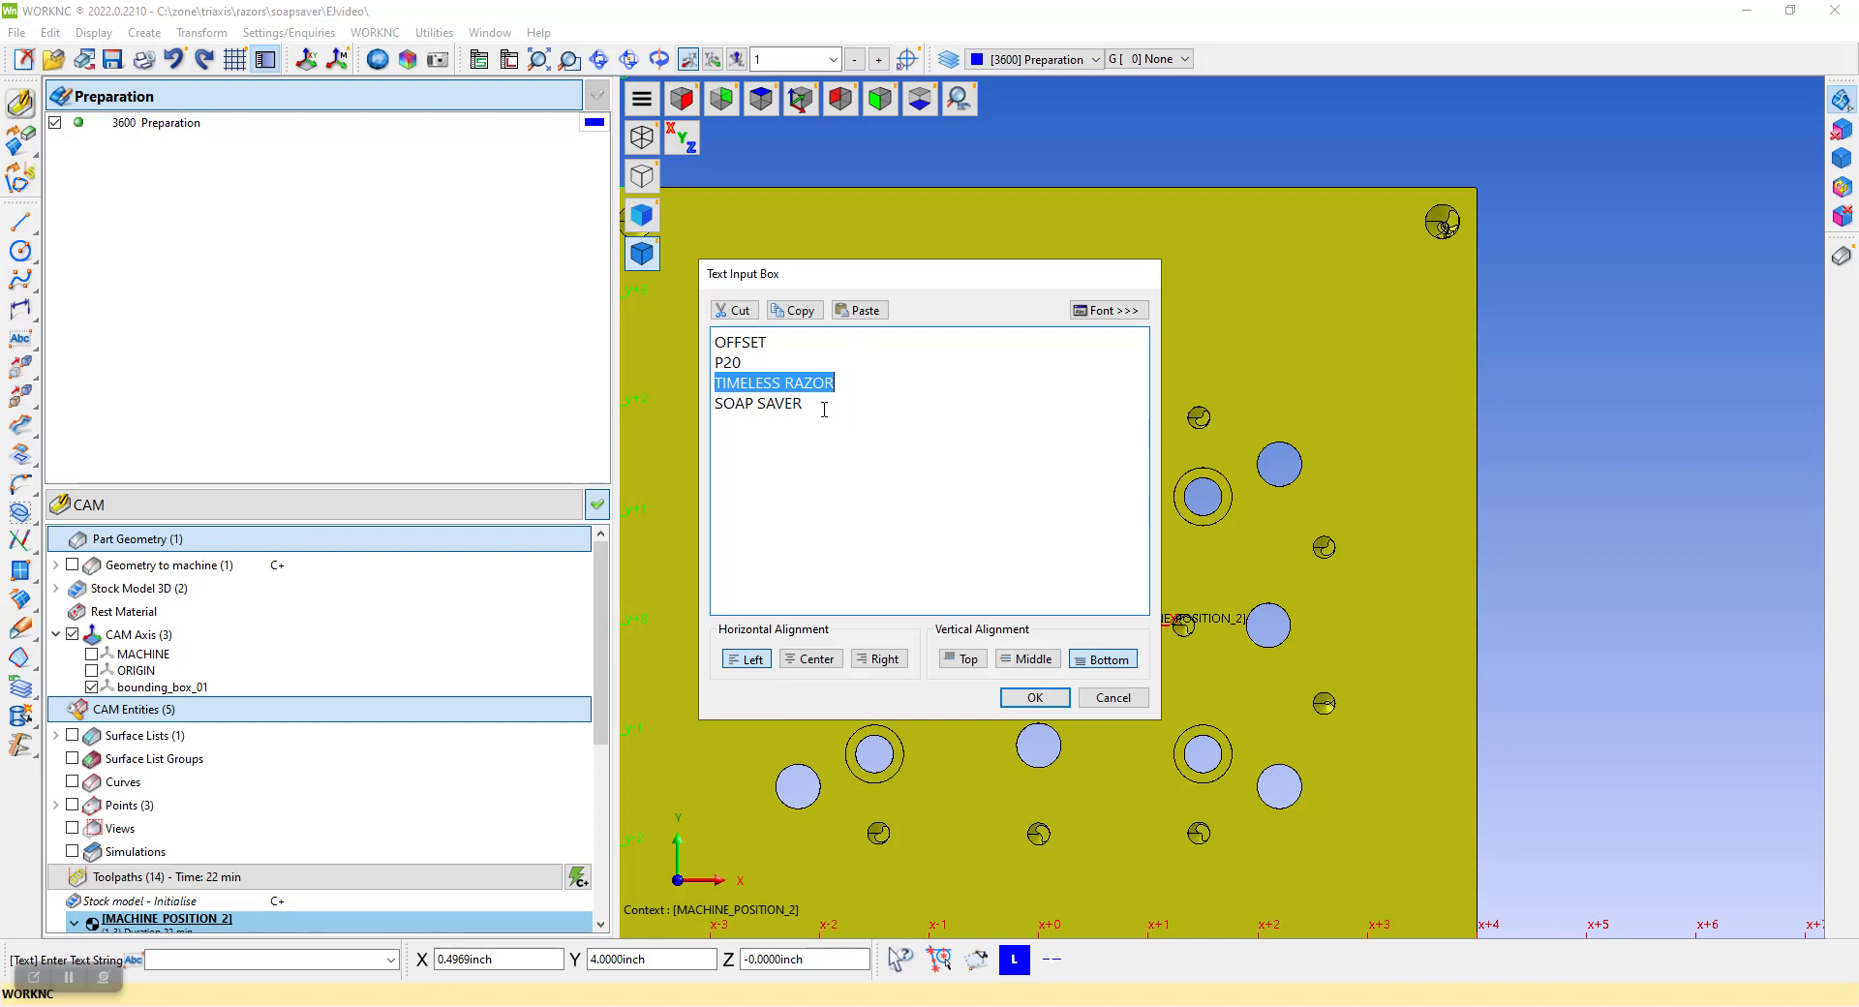
left_click_drag(811, 405, 713, 406)
left_click(801, 435)
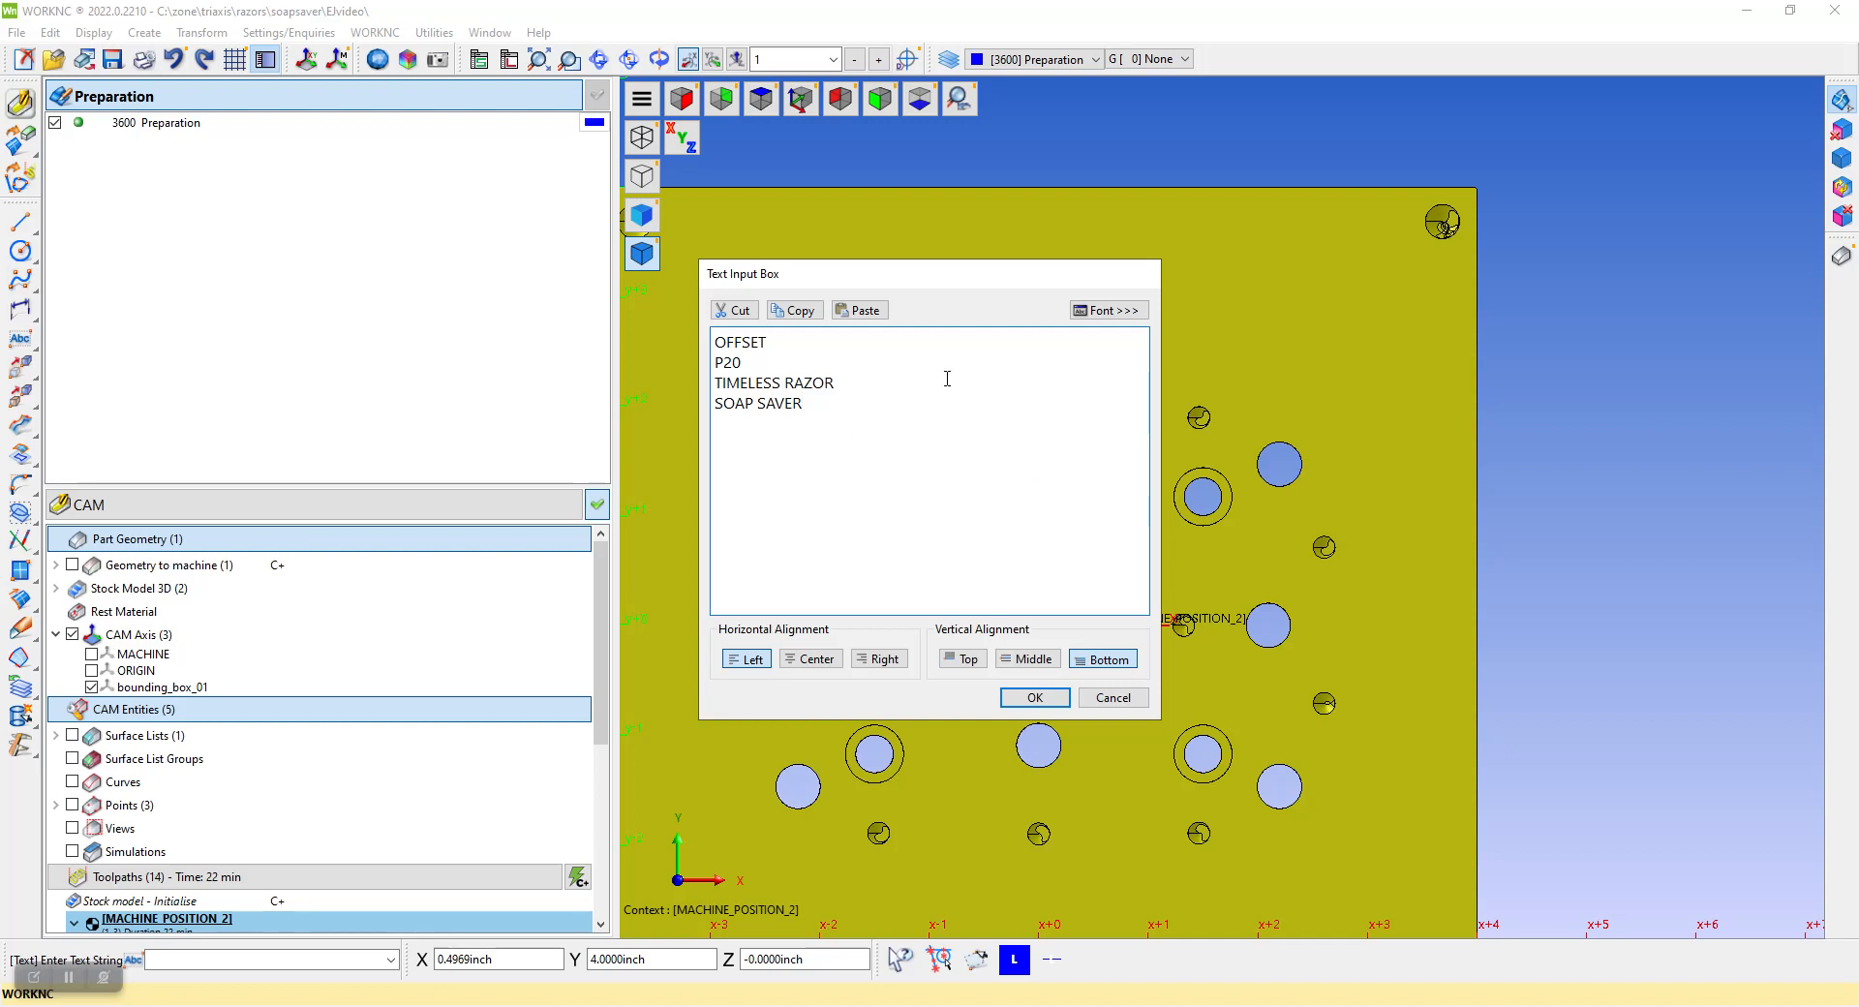
Set the identification text's font to IGES Font 1001 and place the text in its frame
left_click(1109, 310)
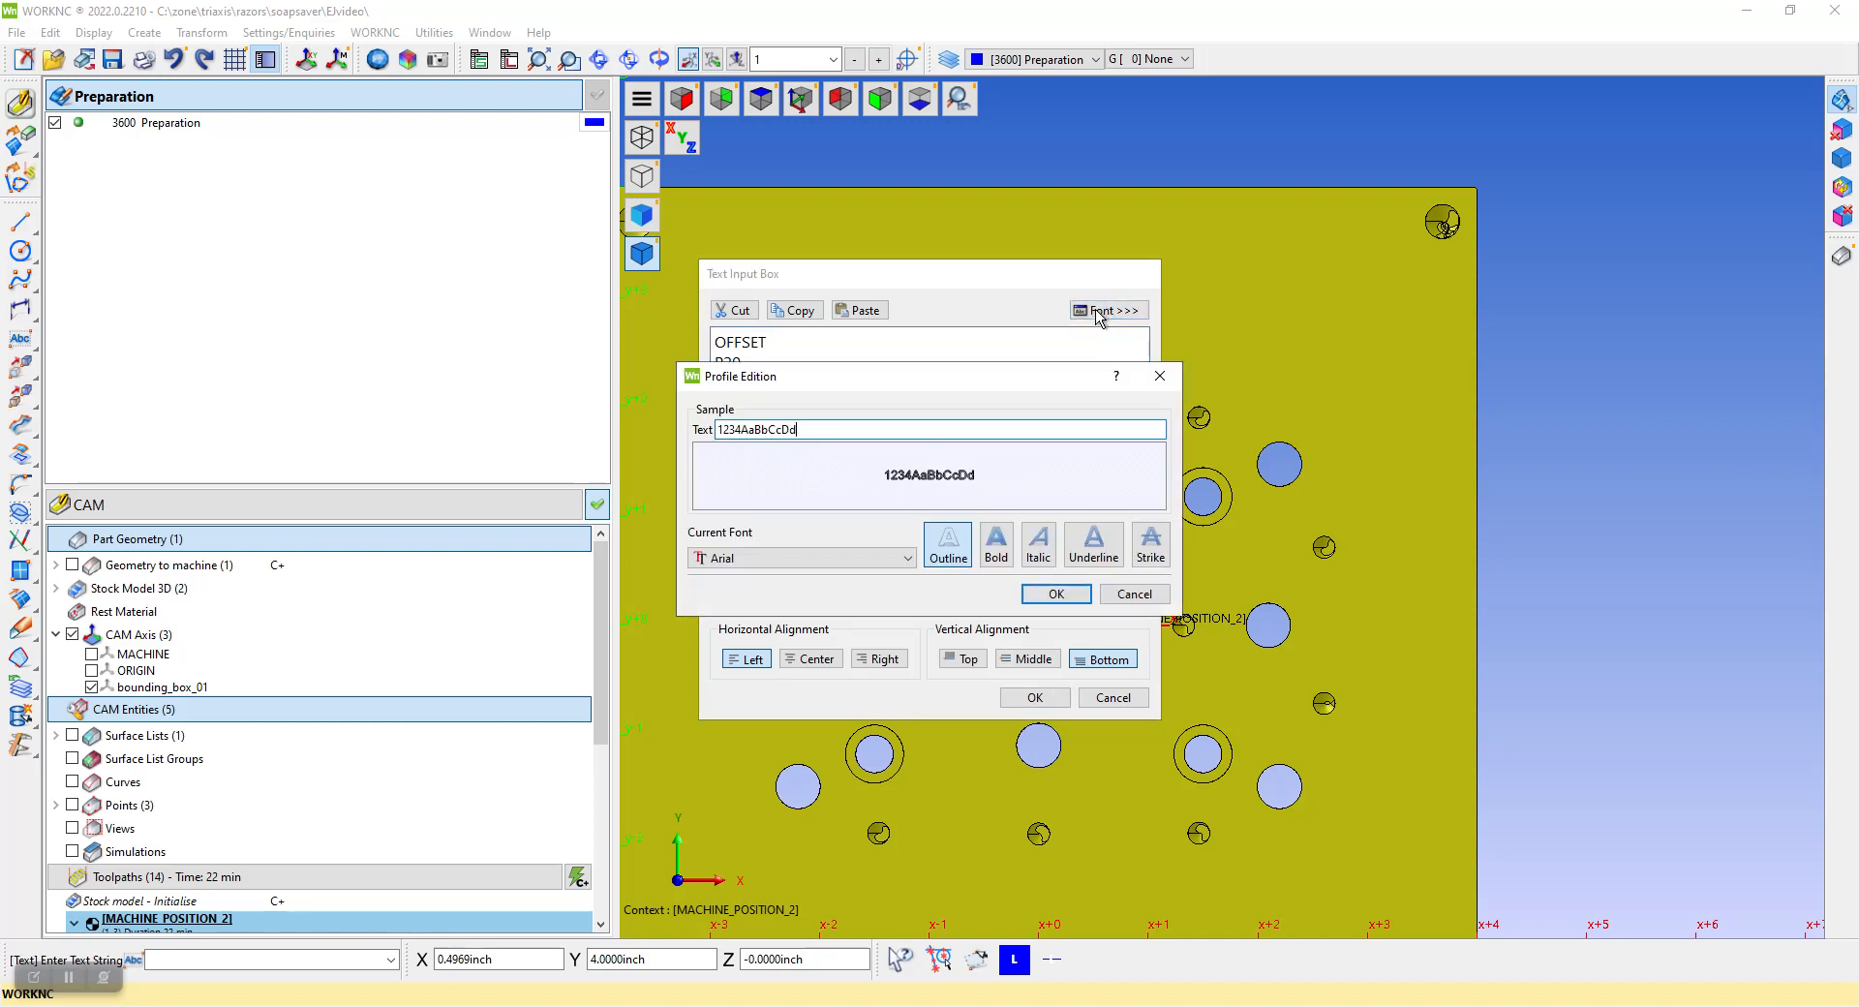
left_click(751, 559)
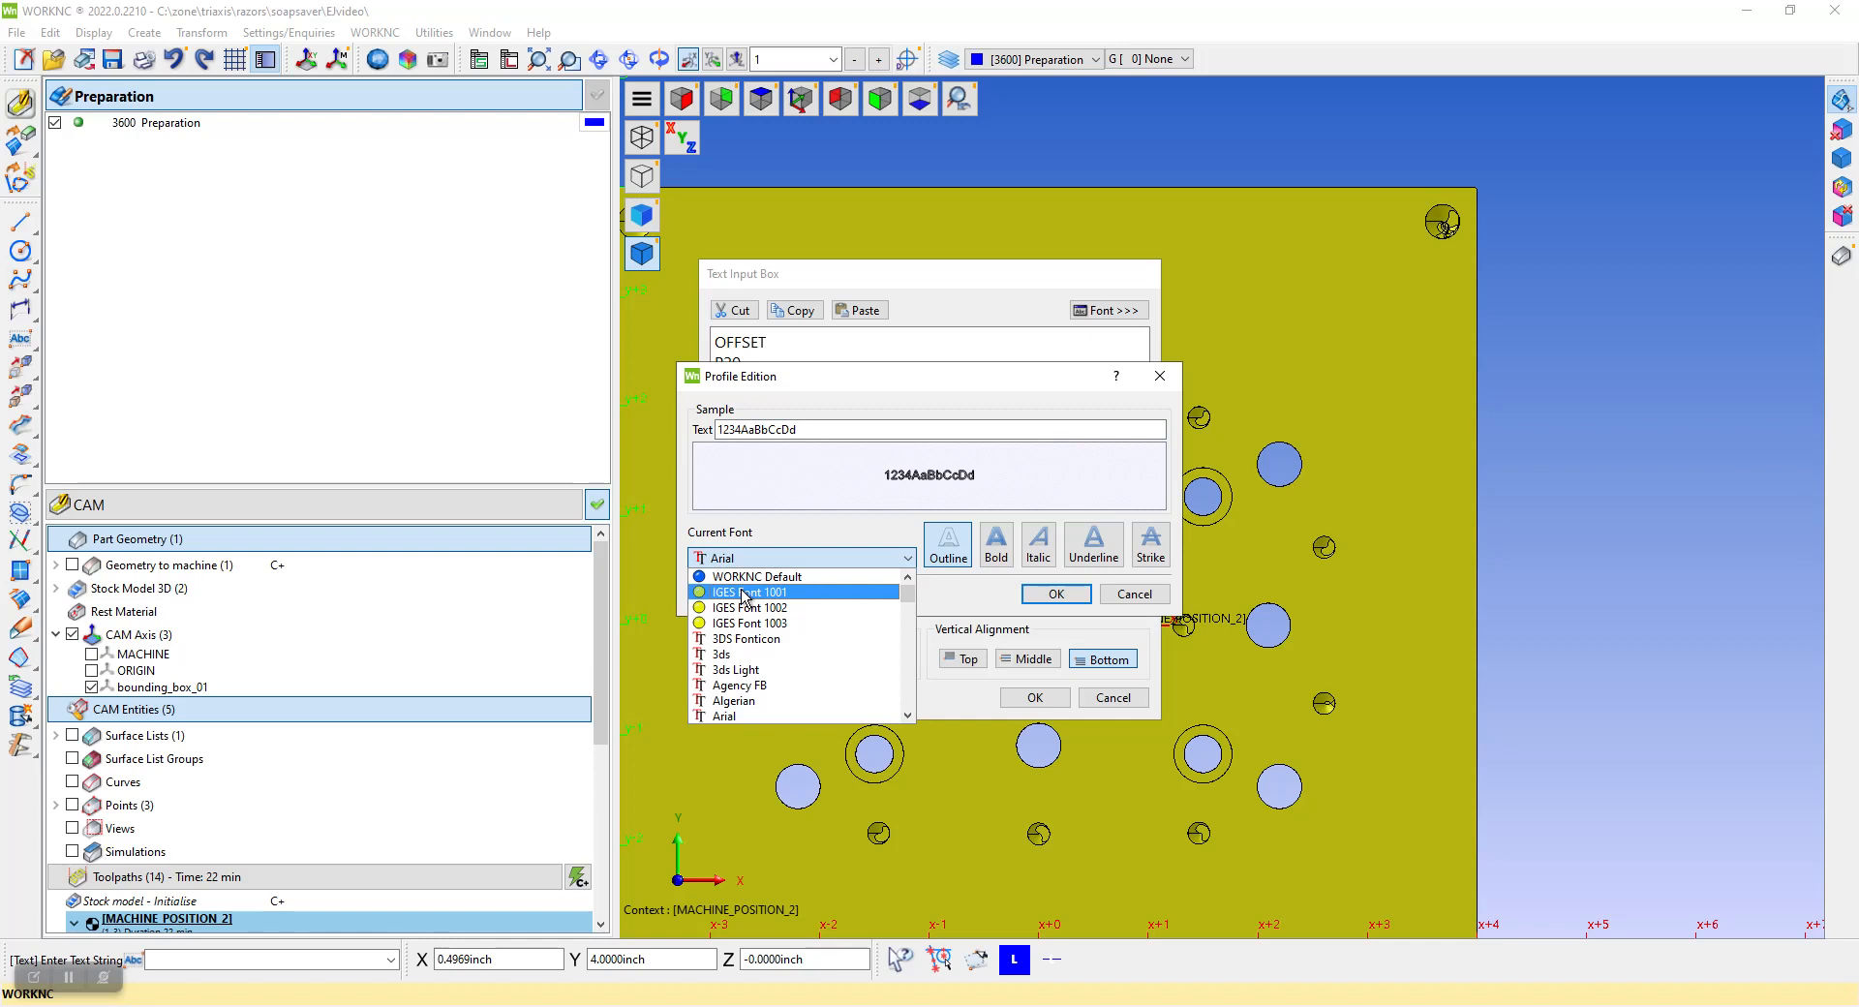
mouse_move(907, 596)
left_mouse_down()
mouse_move(908, 649)
mouse_move(908, 581)
left_mouse_up()
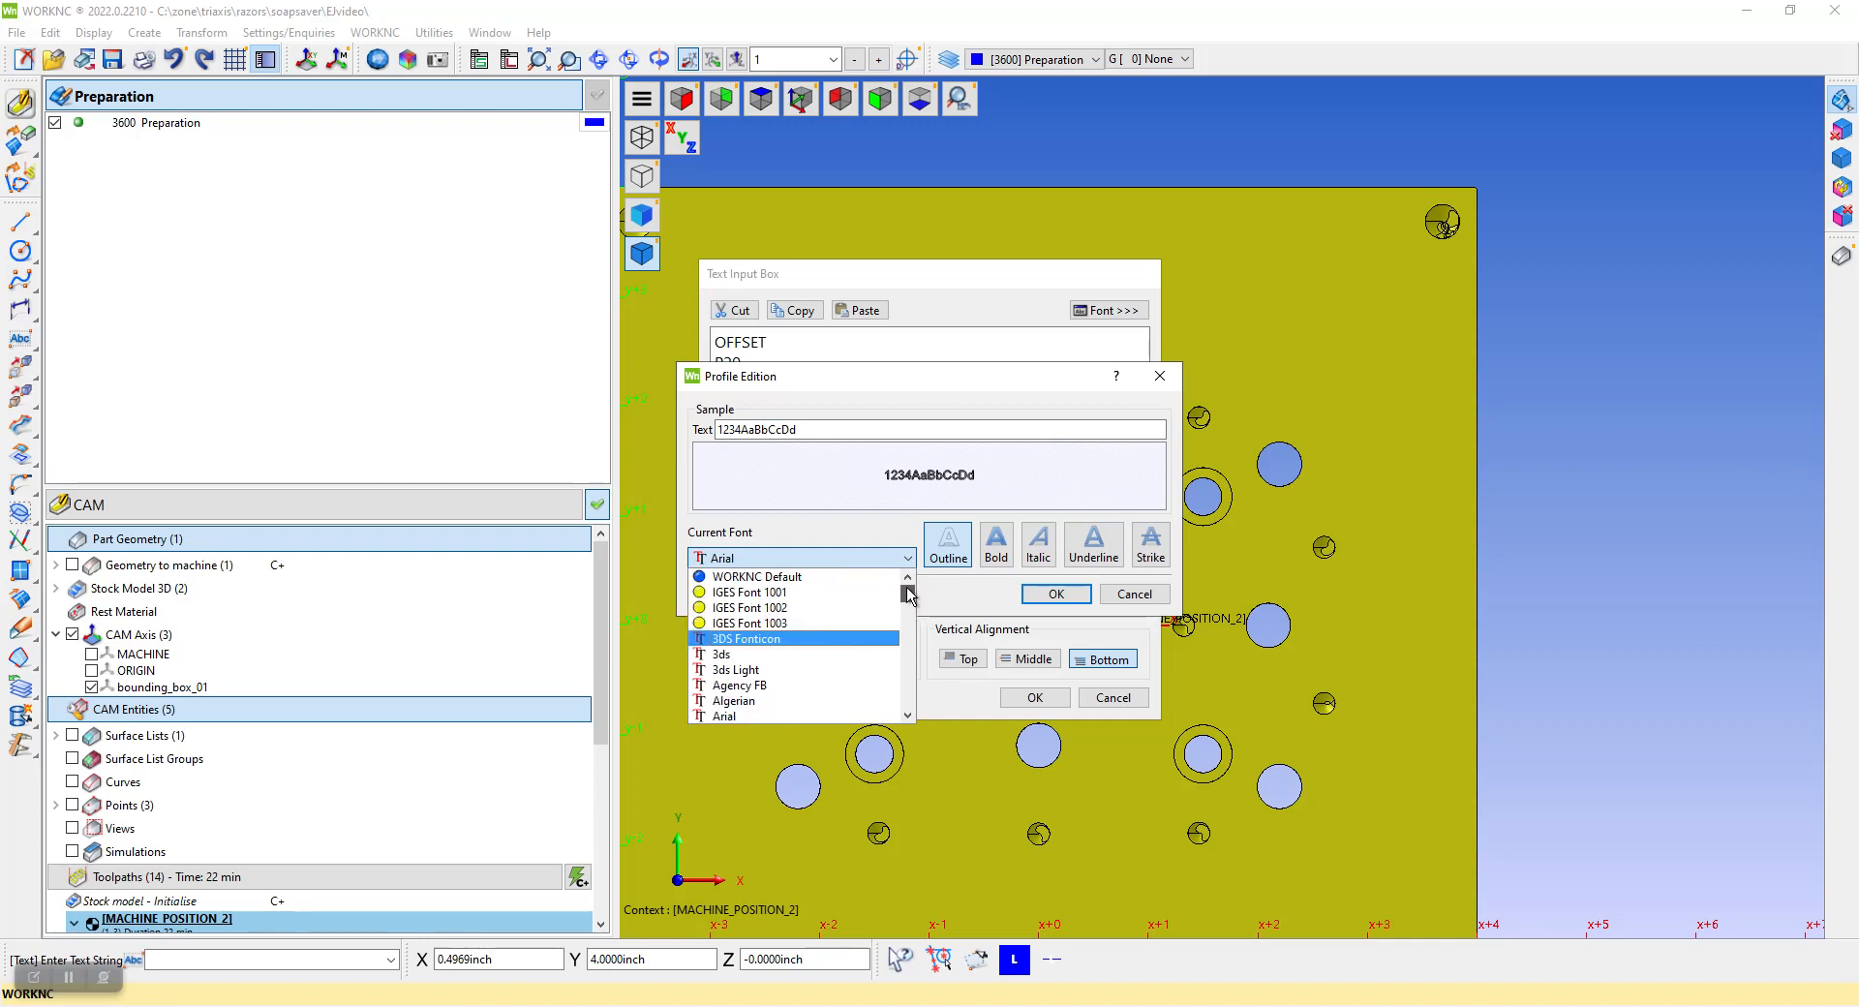
left_click(800, 594)
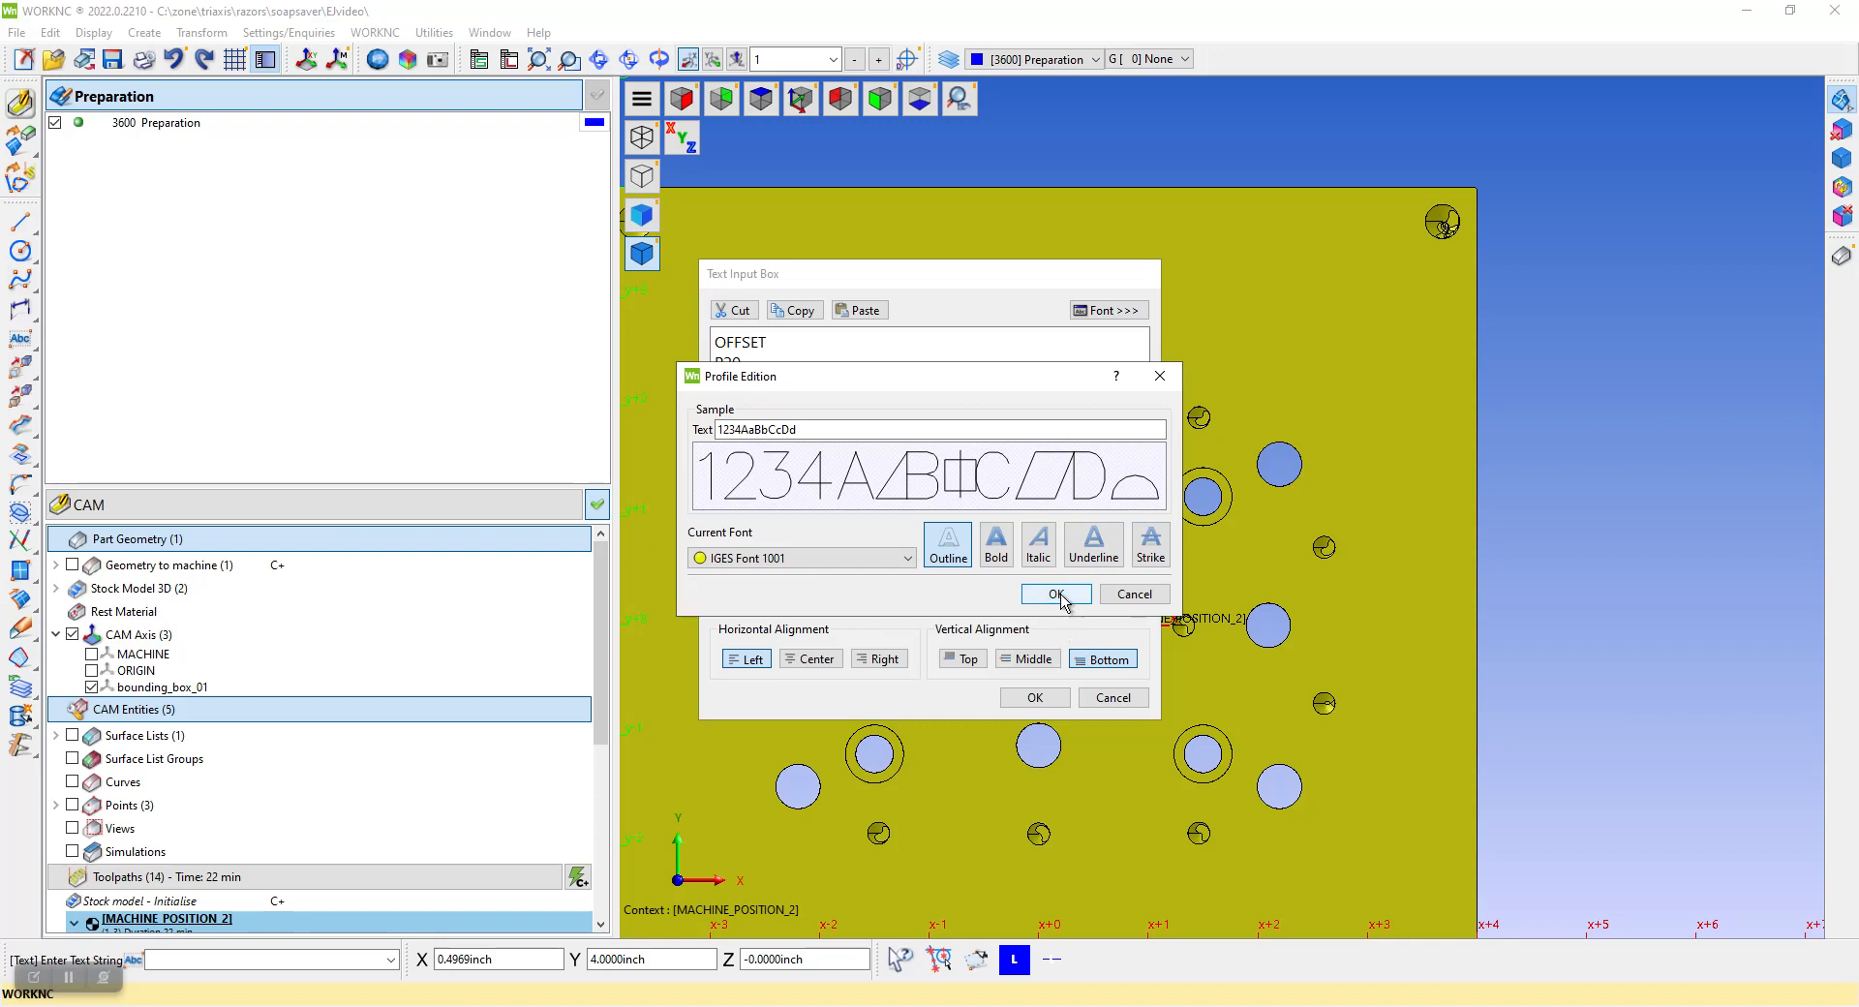
left_click(1060, 594)
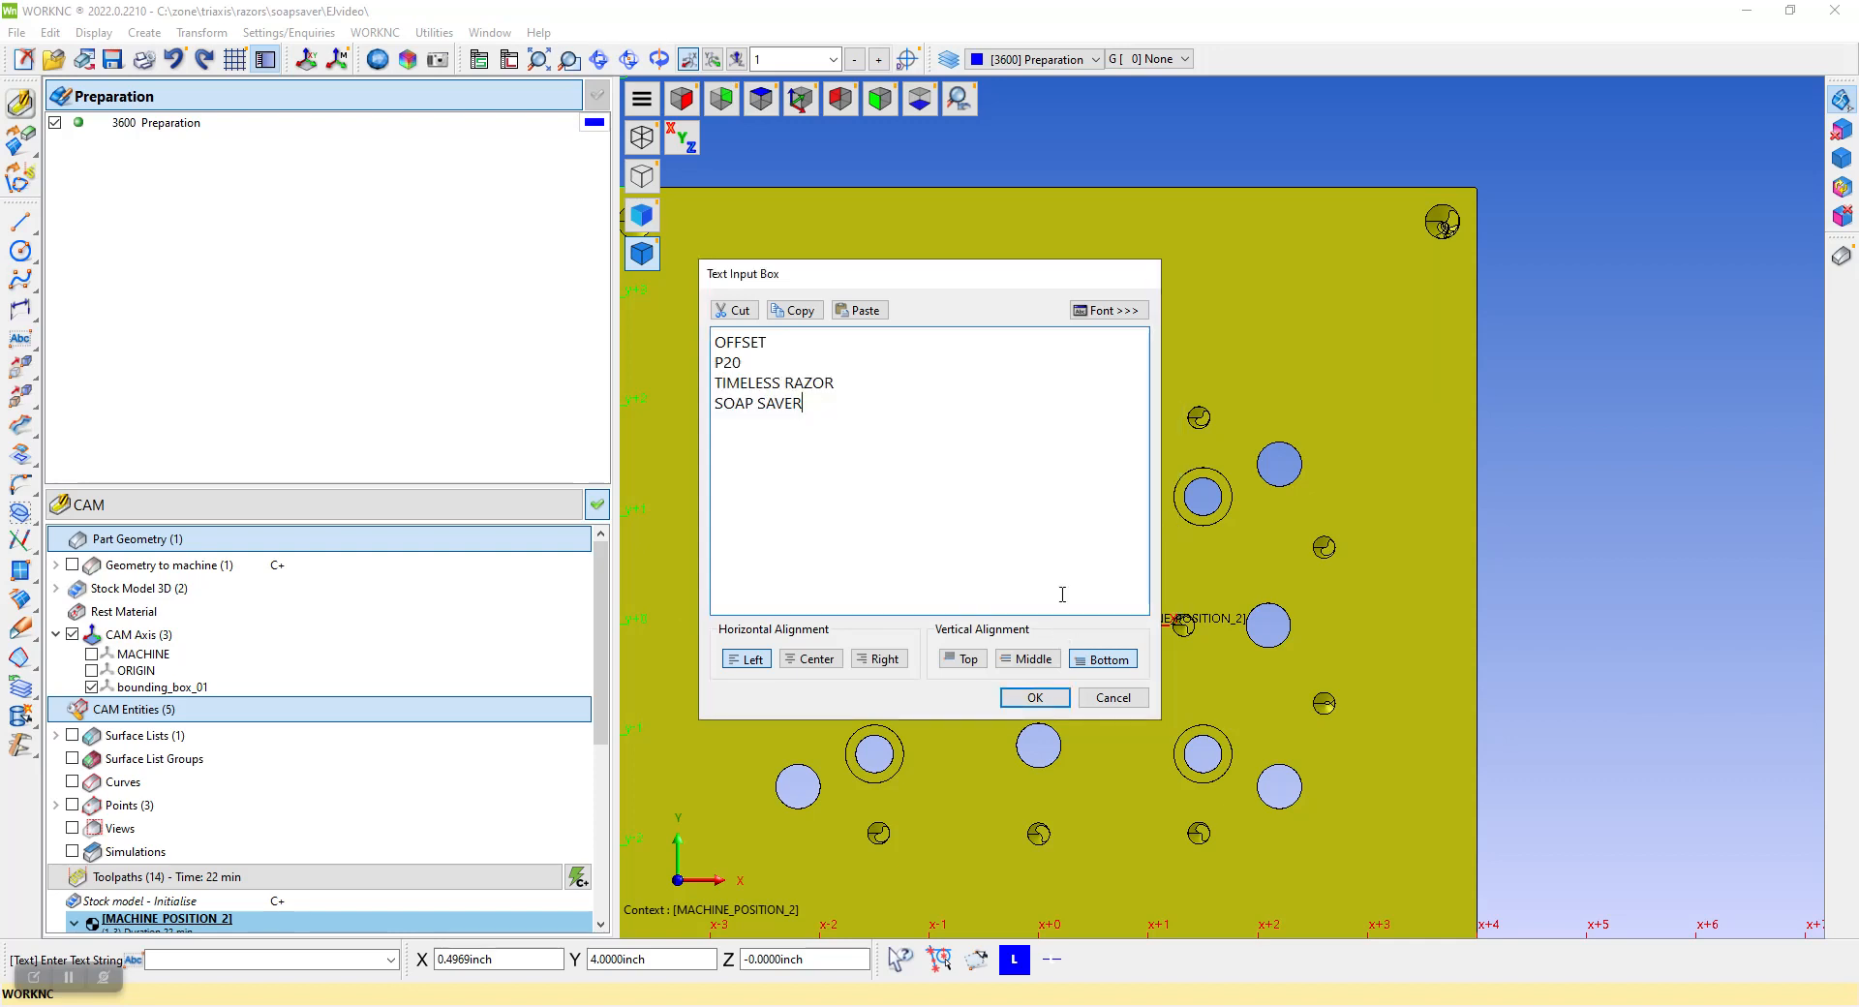
left_click(1035, 698)
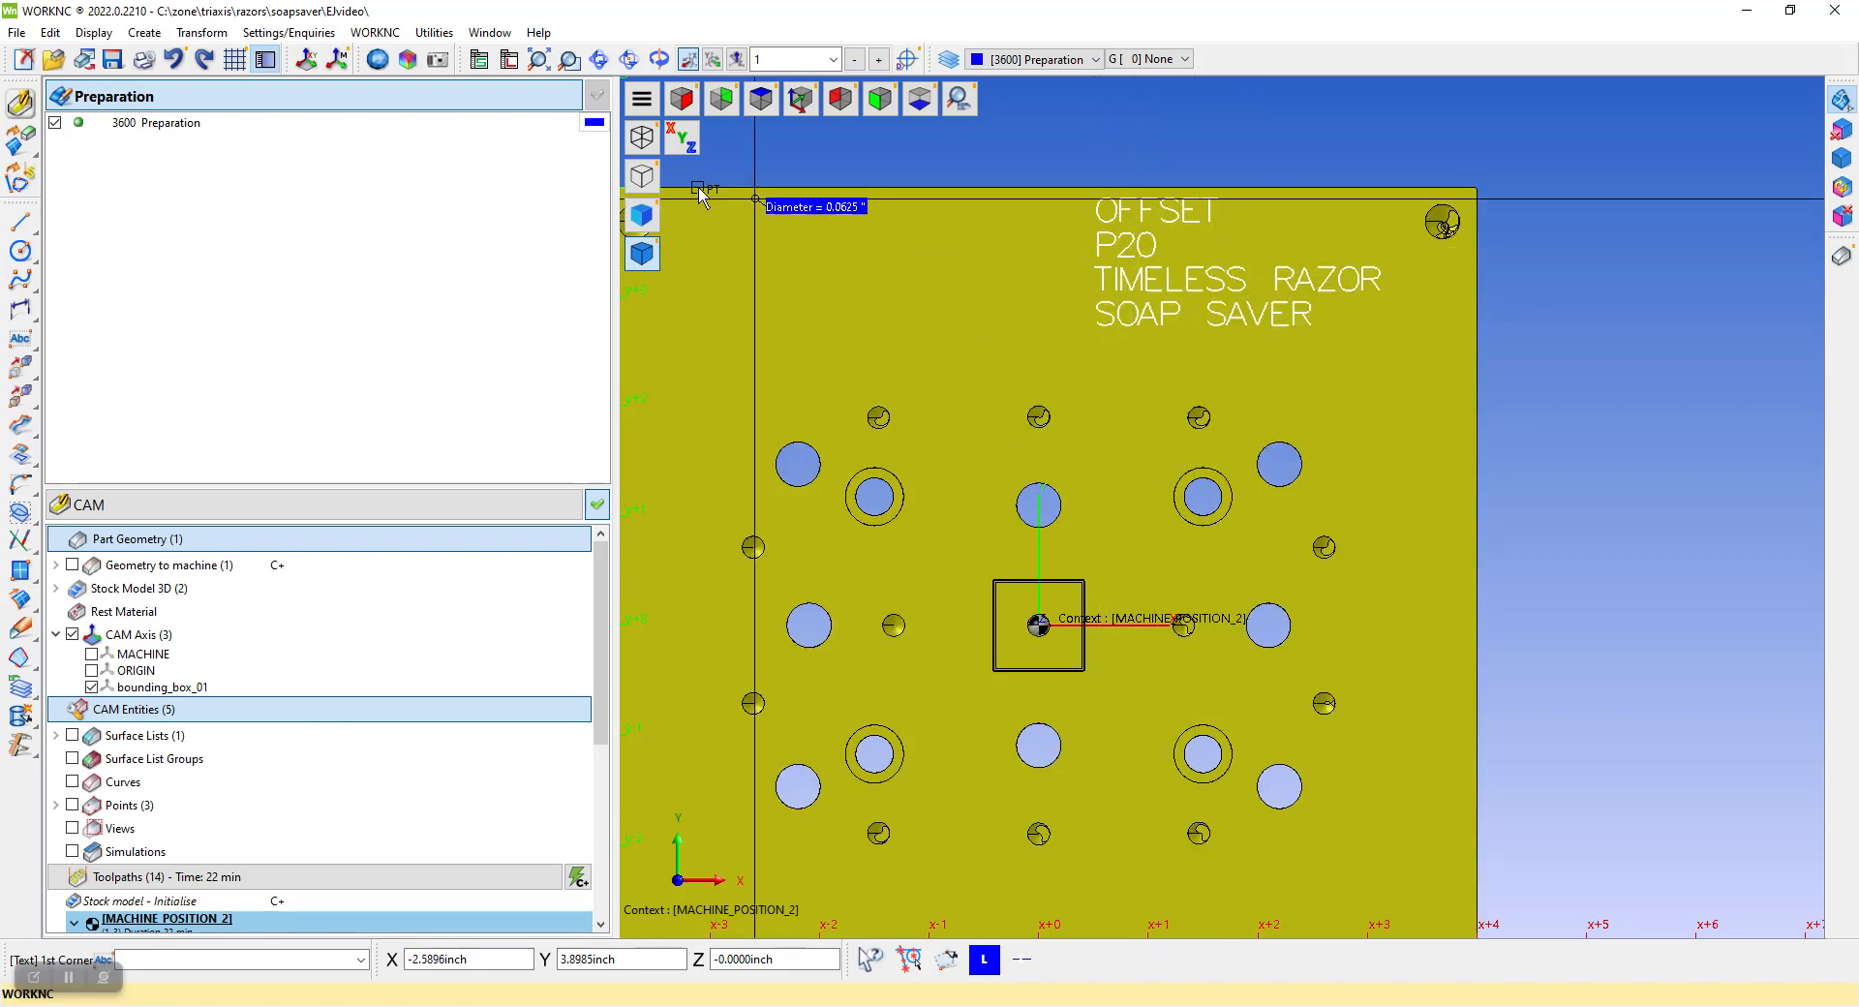
Open the placed text for editing and offset it 0.3940 inch horizontally and -0.1576 inch vertically
left_click(51, 34)
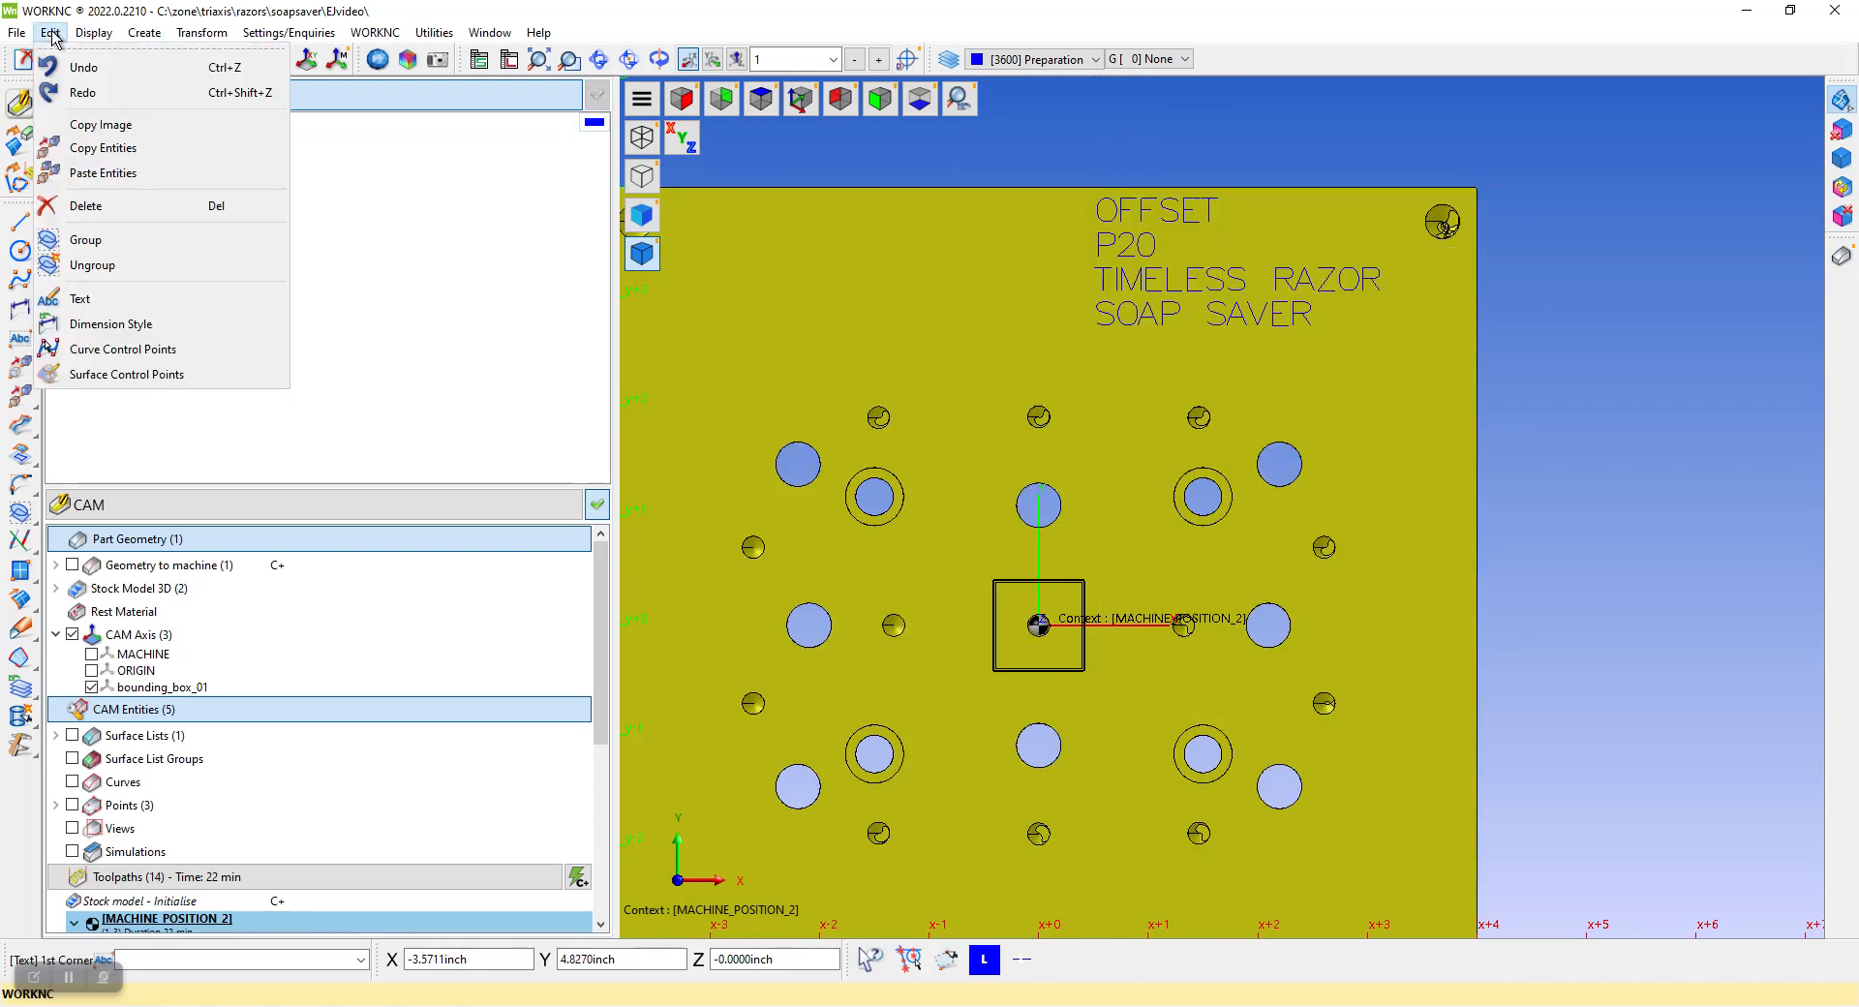
left_click(82, 299)
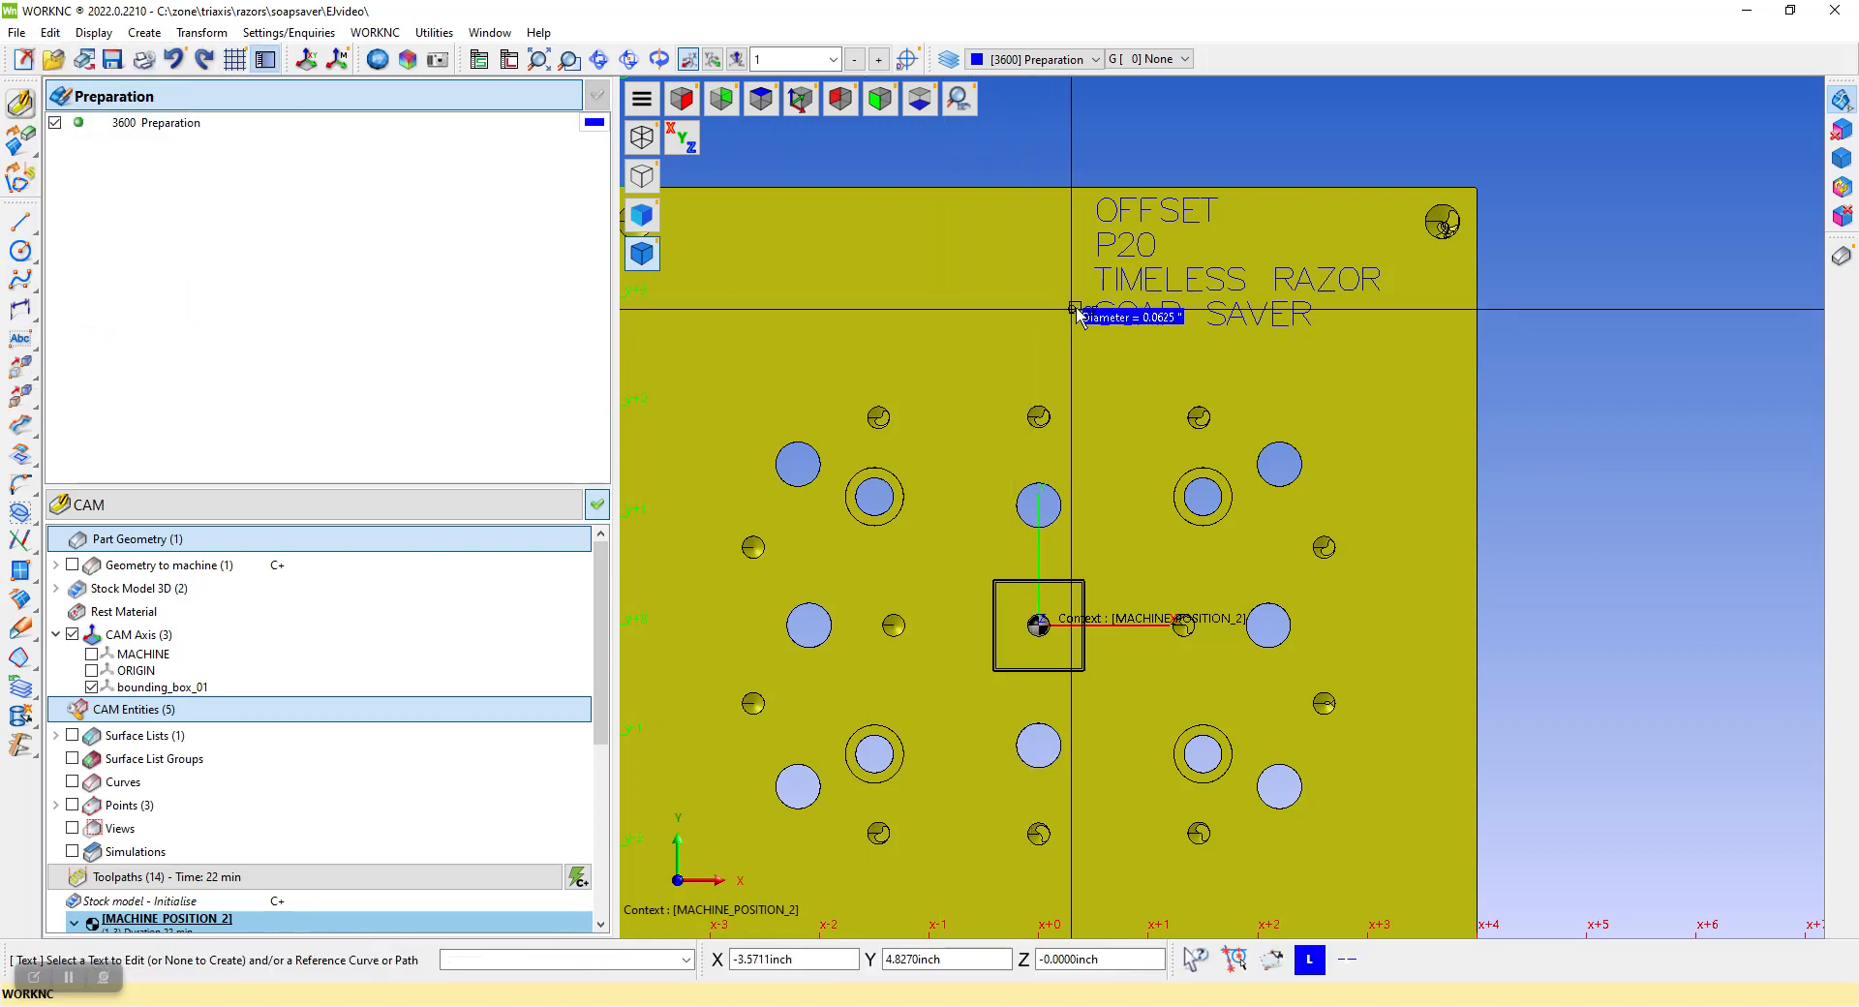
left_click(1139, 236)
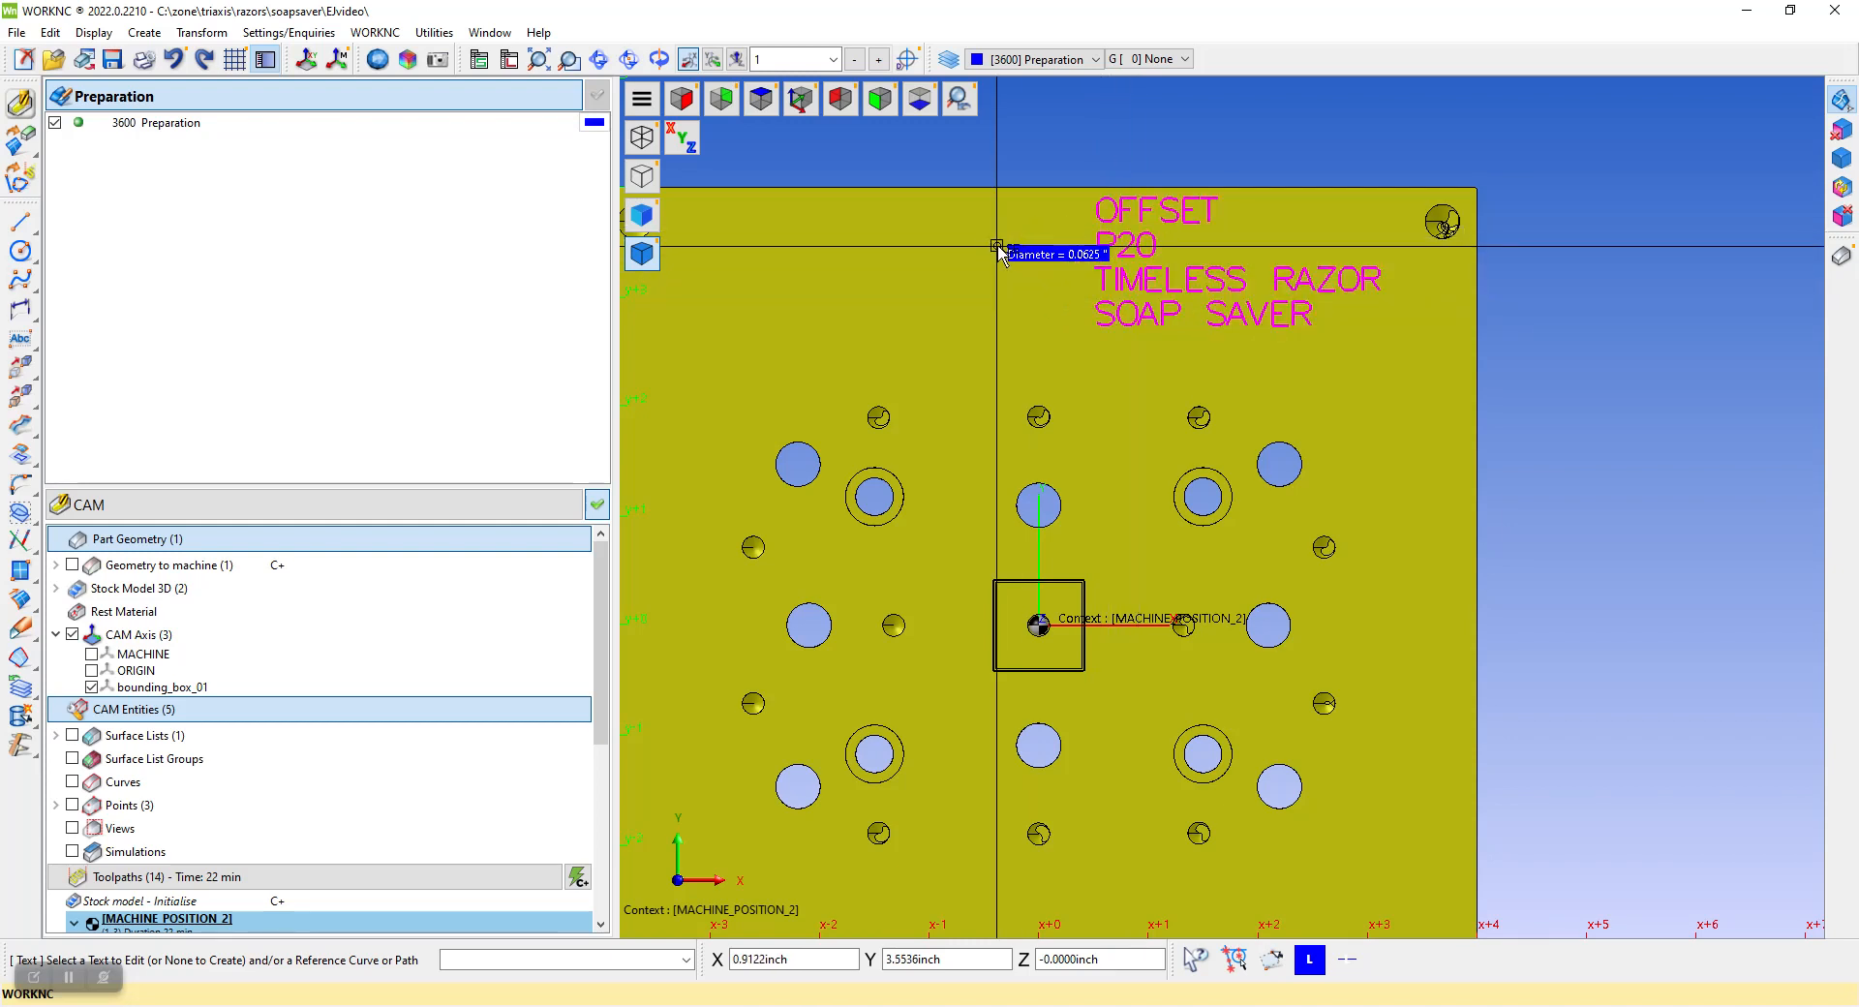
middle_click(997, 246)
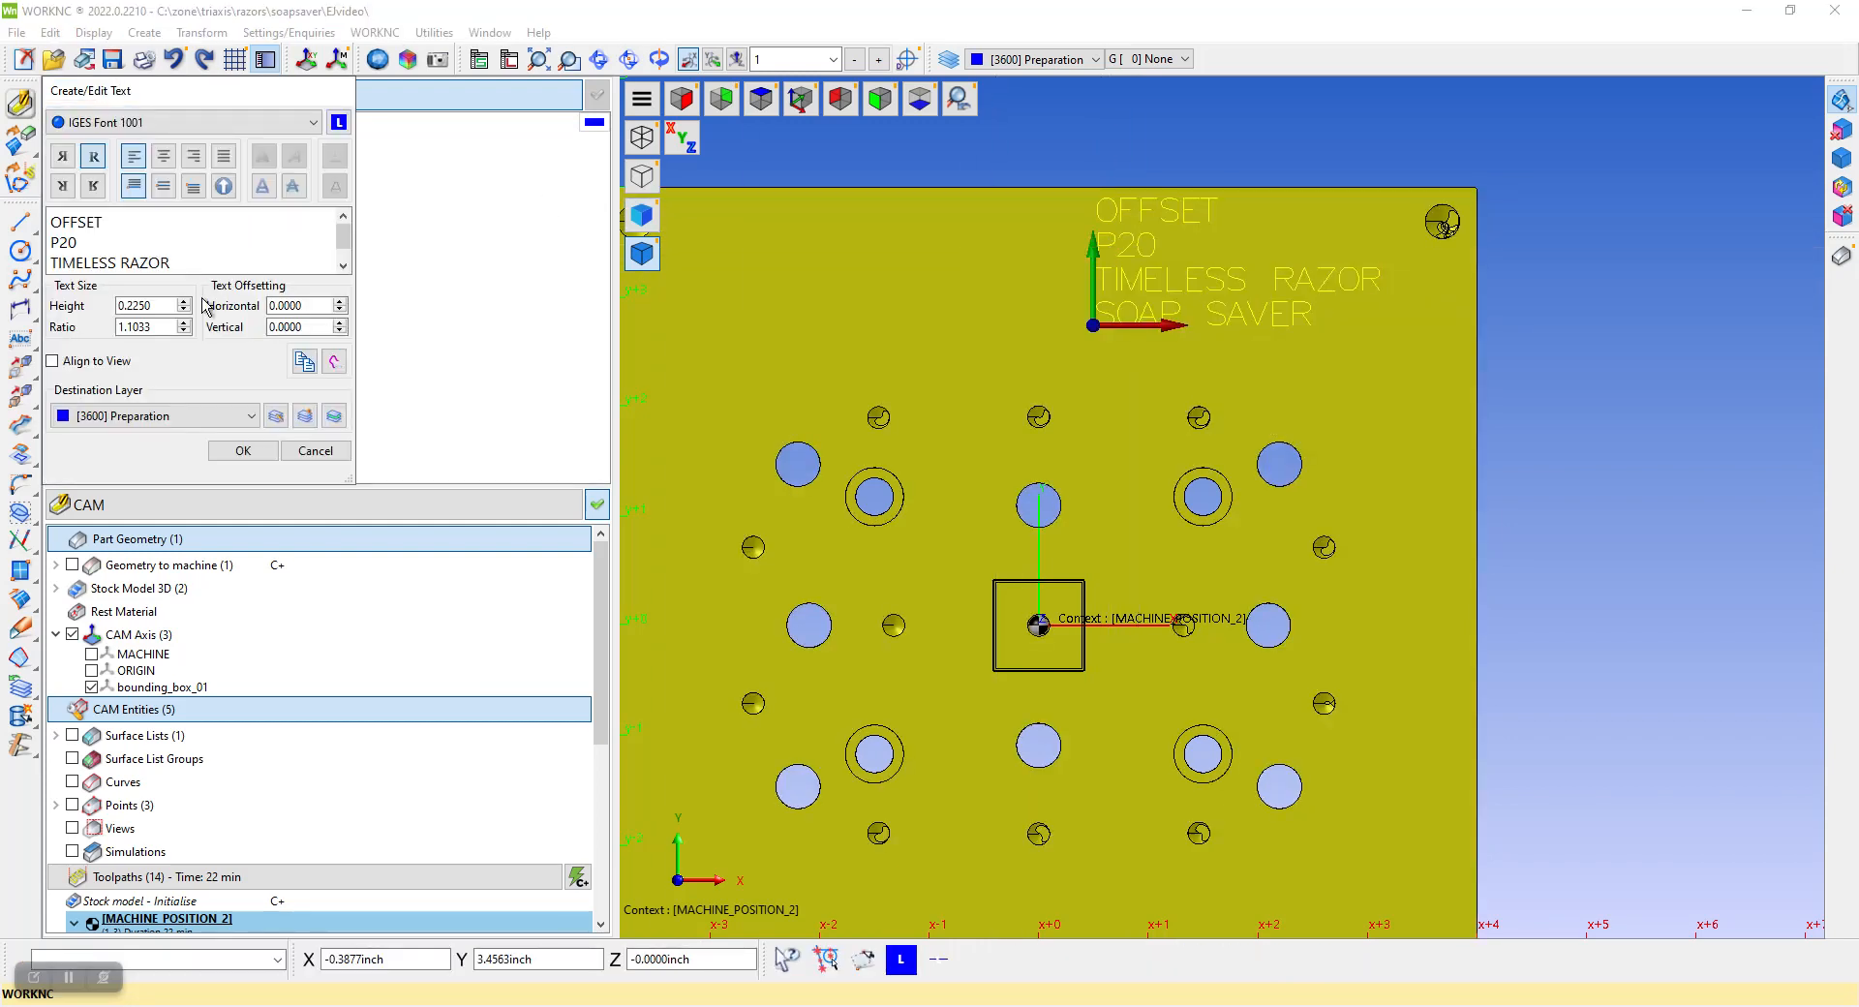
scroll(310, 305, "up", 10)
scroll(313, 306, "up", 10)
left_click(320, 329)
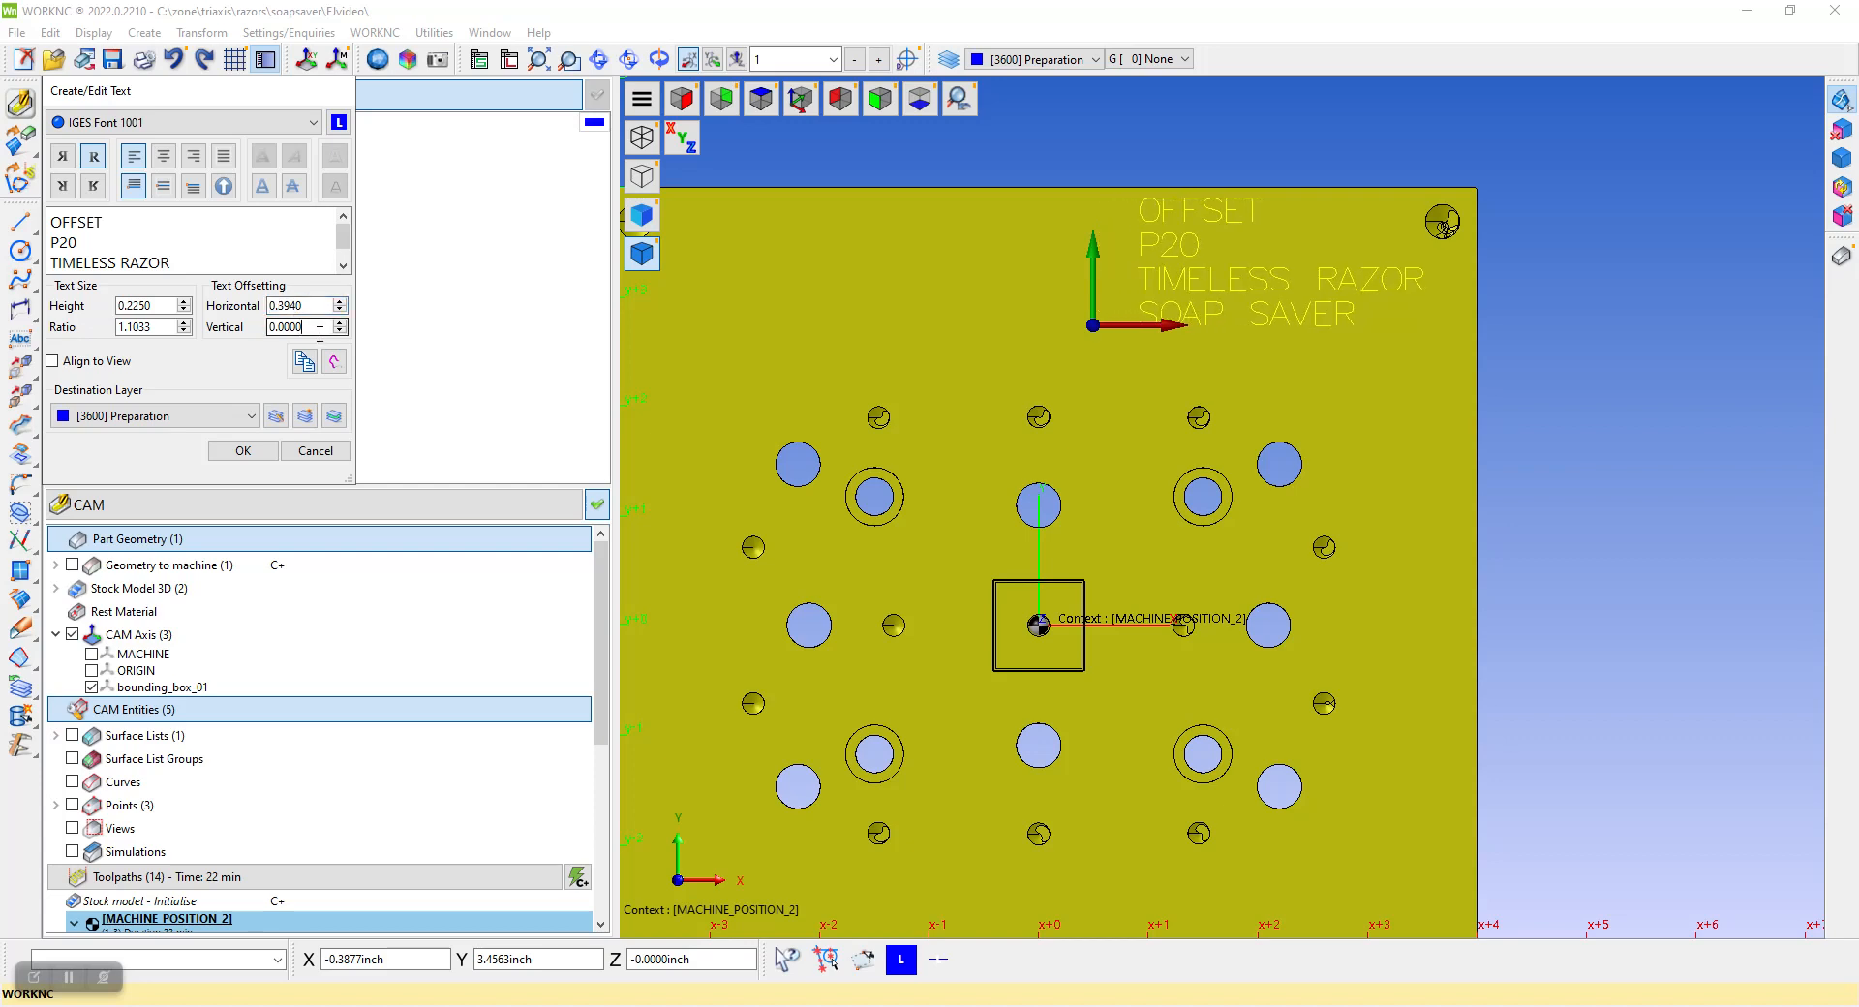
scroll(320, 333, "down", 8)
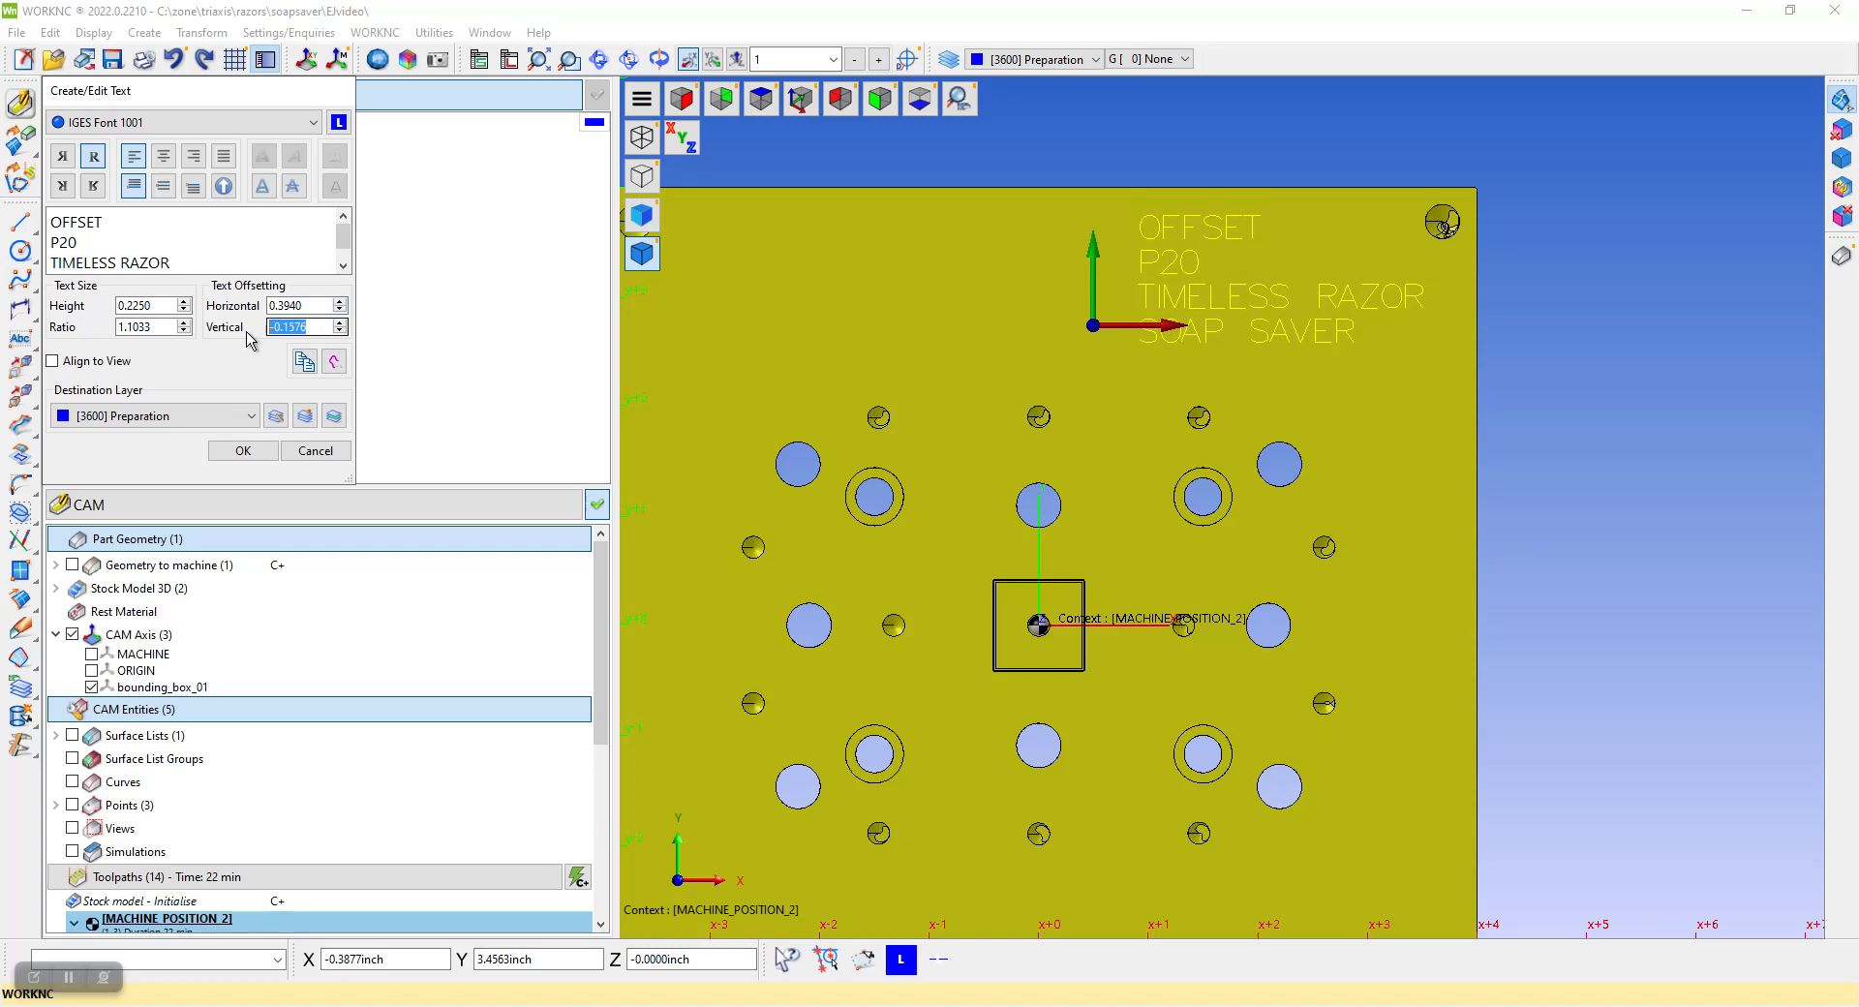
Try a text ratio of 1, settle on 1.5, and set the horizontal offset to -0.1182 inch
left_click_drag(161, 326, 113, 333)
type("1")
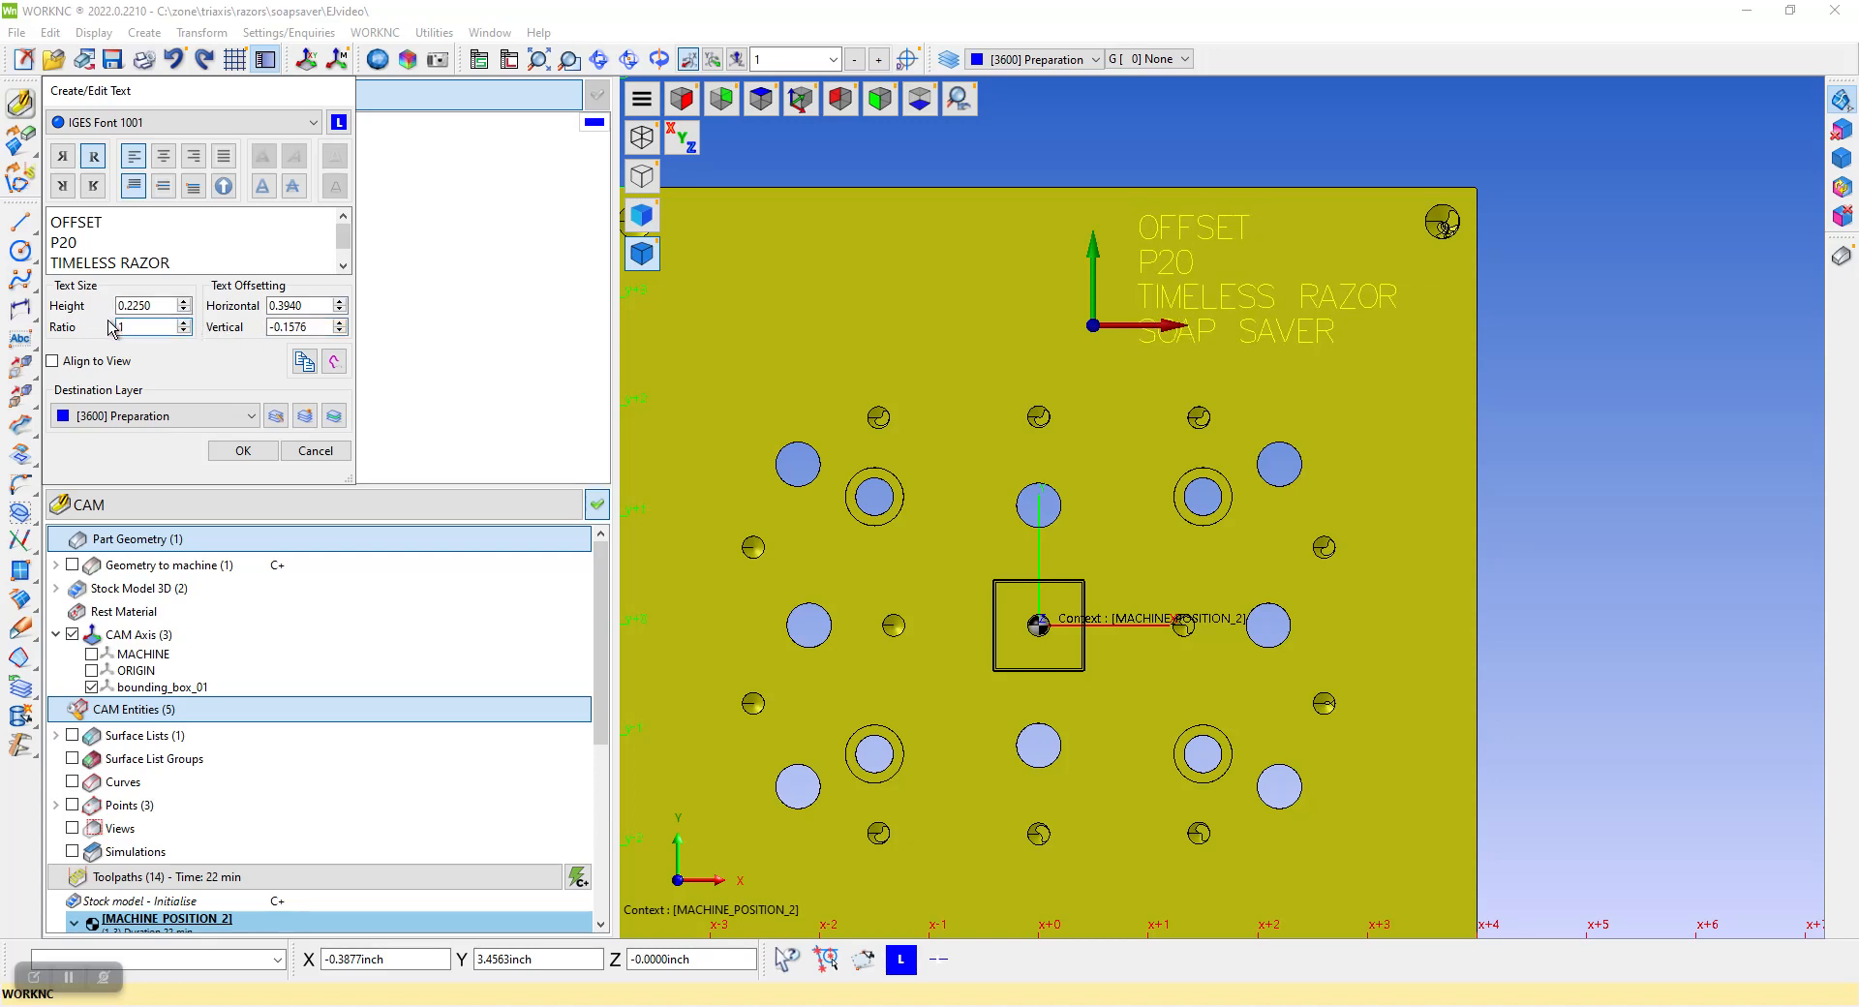
left_click_drag(120, 326, 98, 333)
type("1.5")
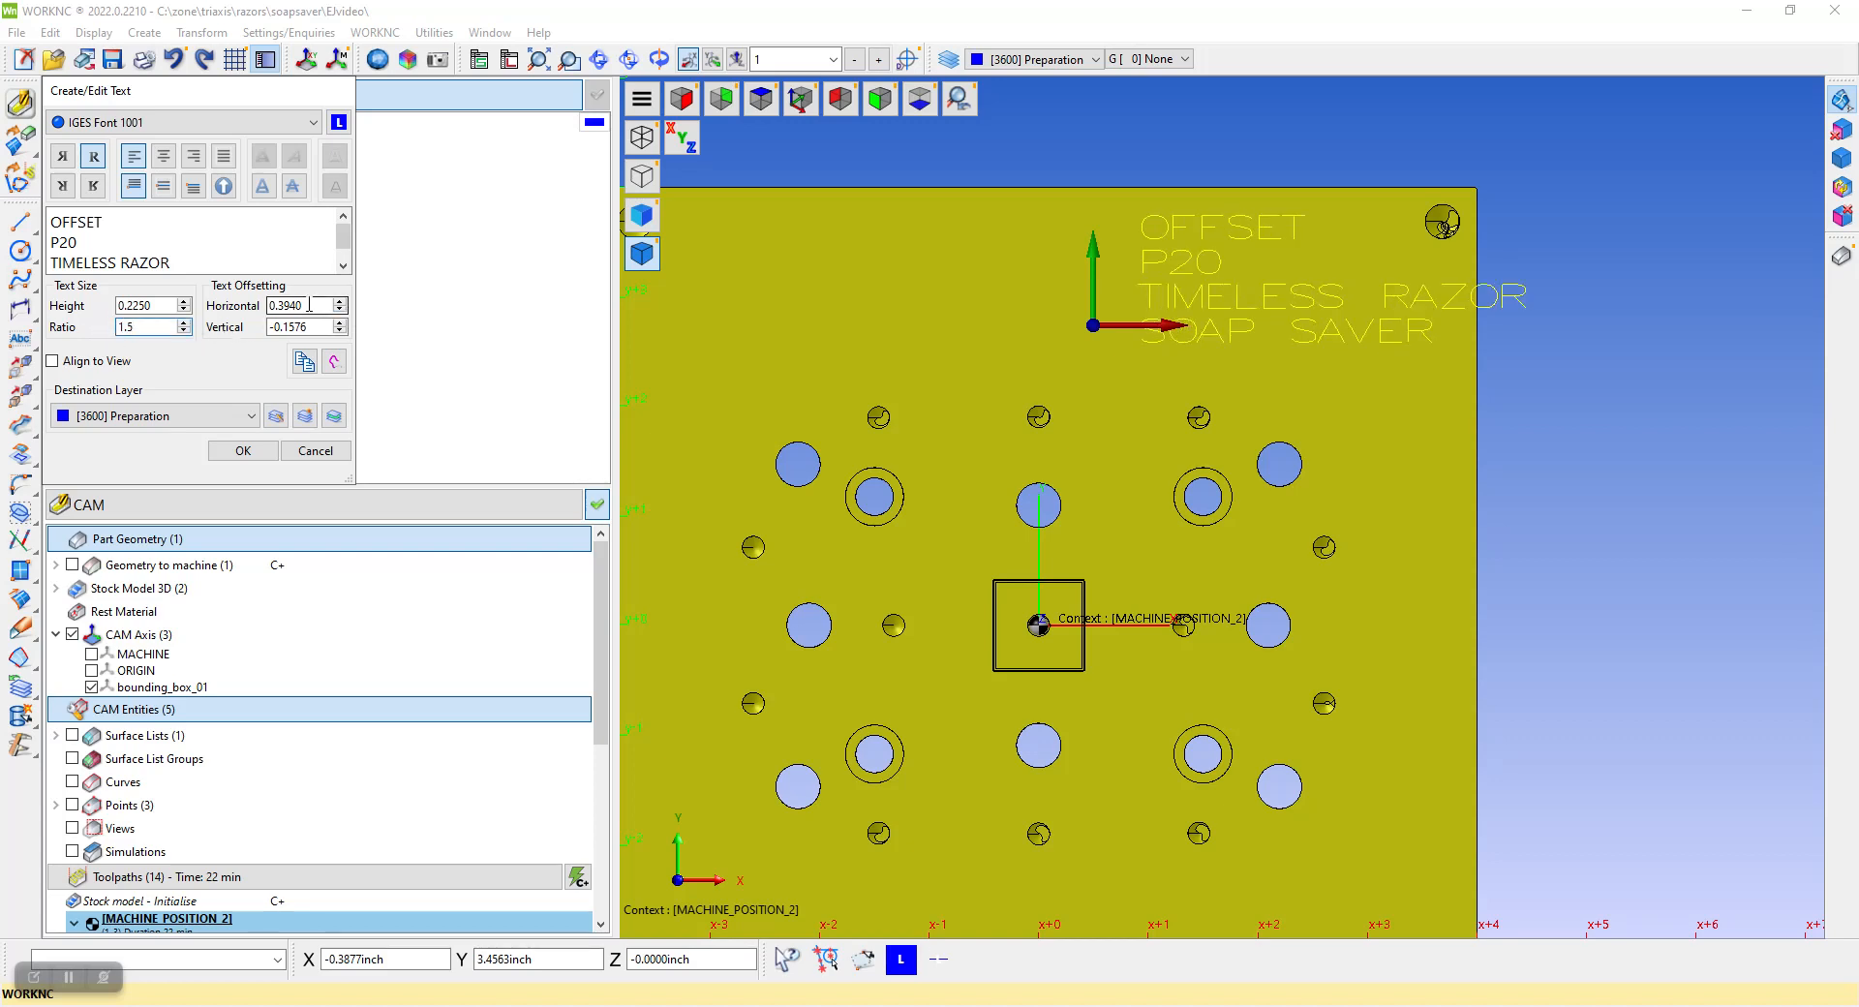
scroll(309, 305, "down", 13)
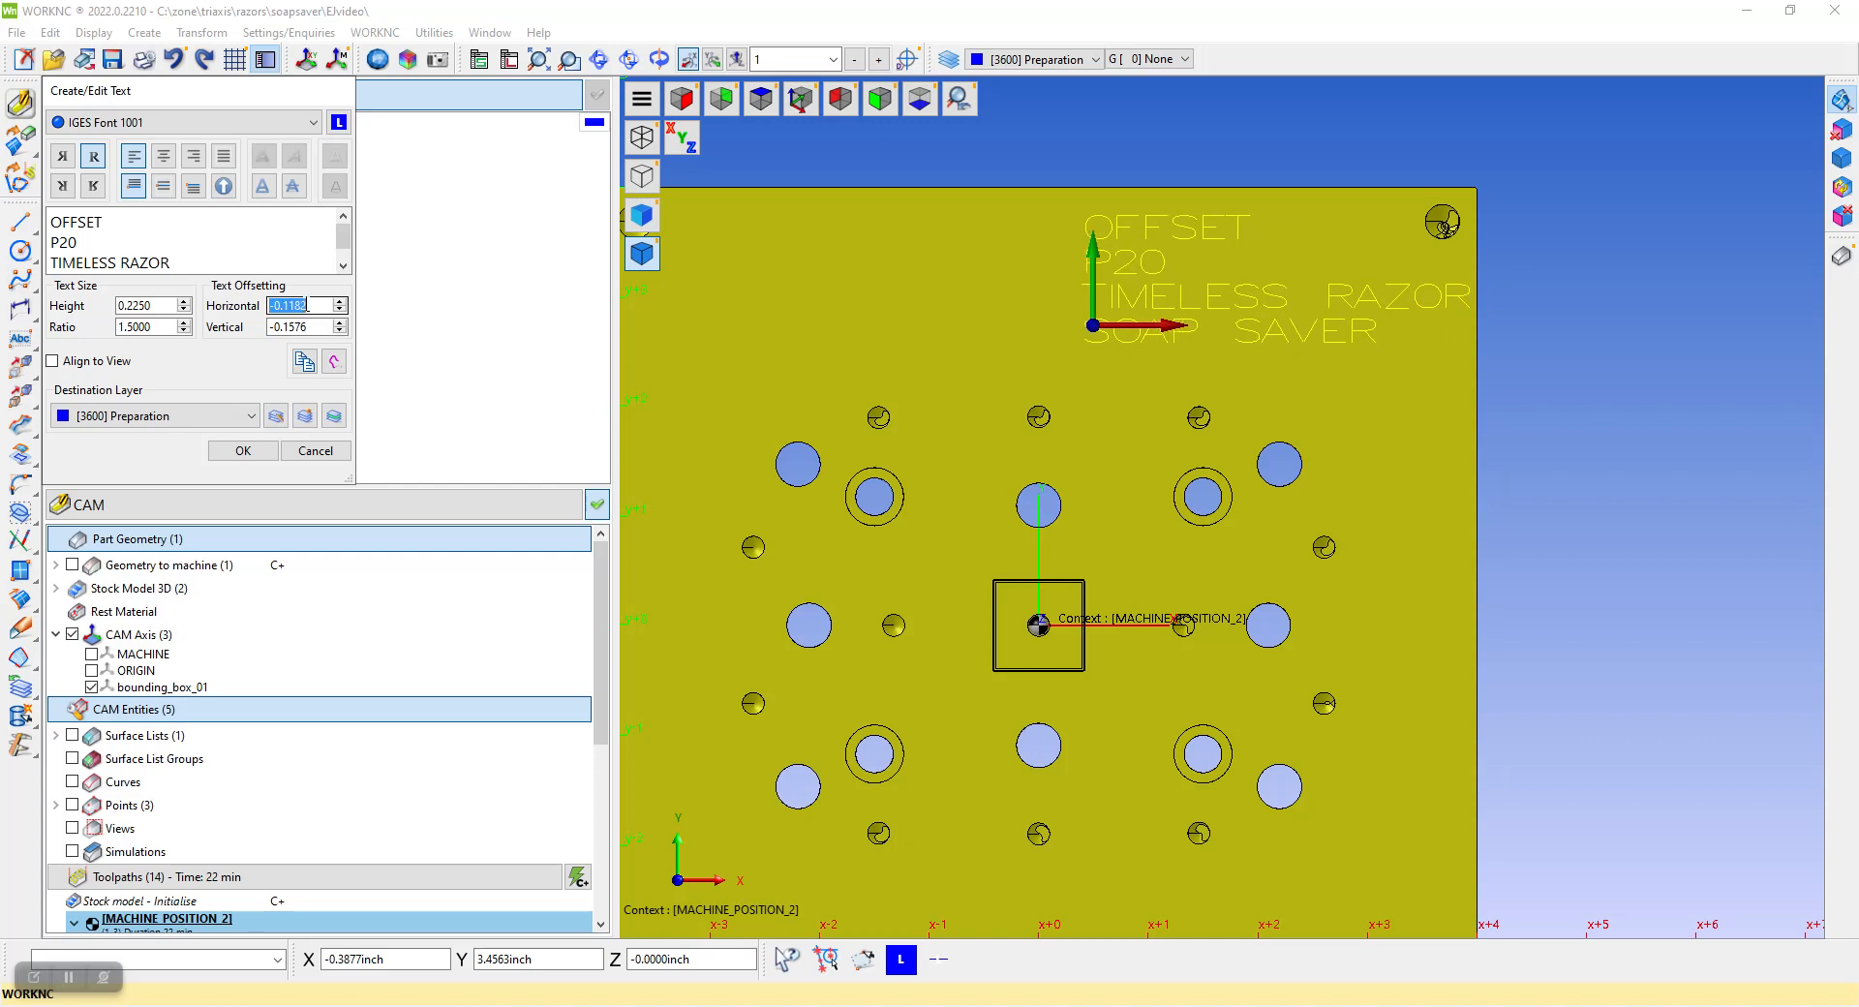
double_click(155, 306)
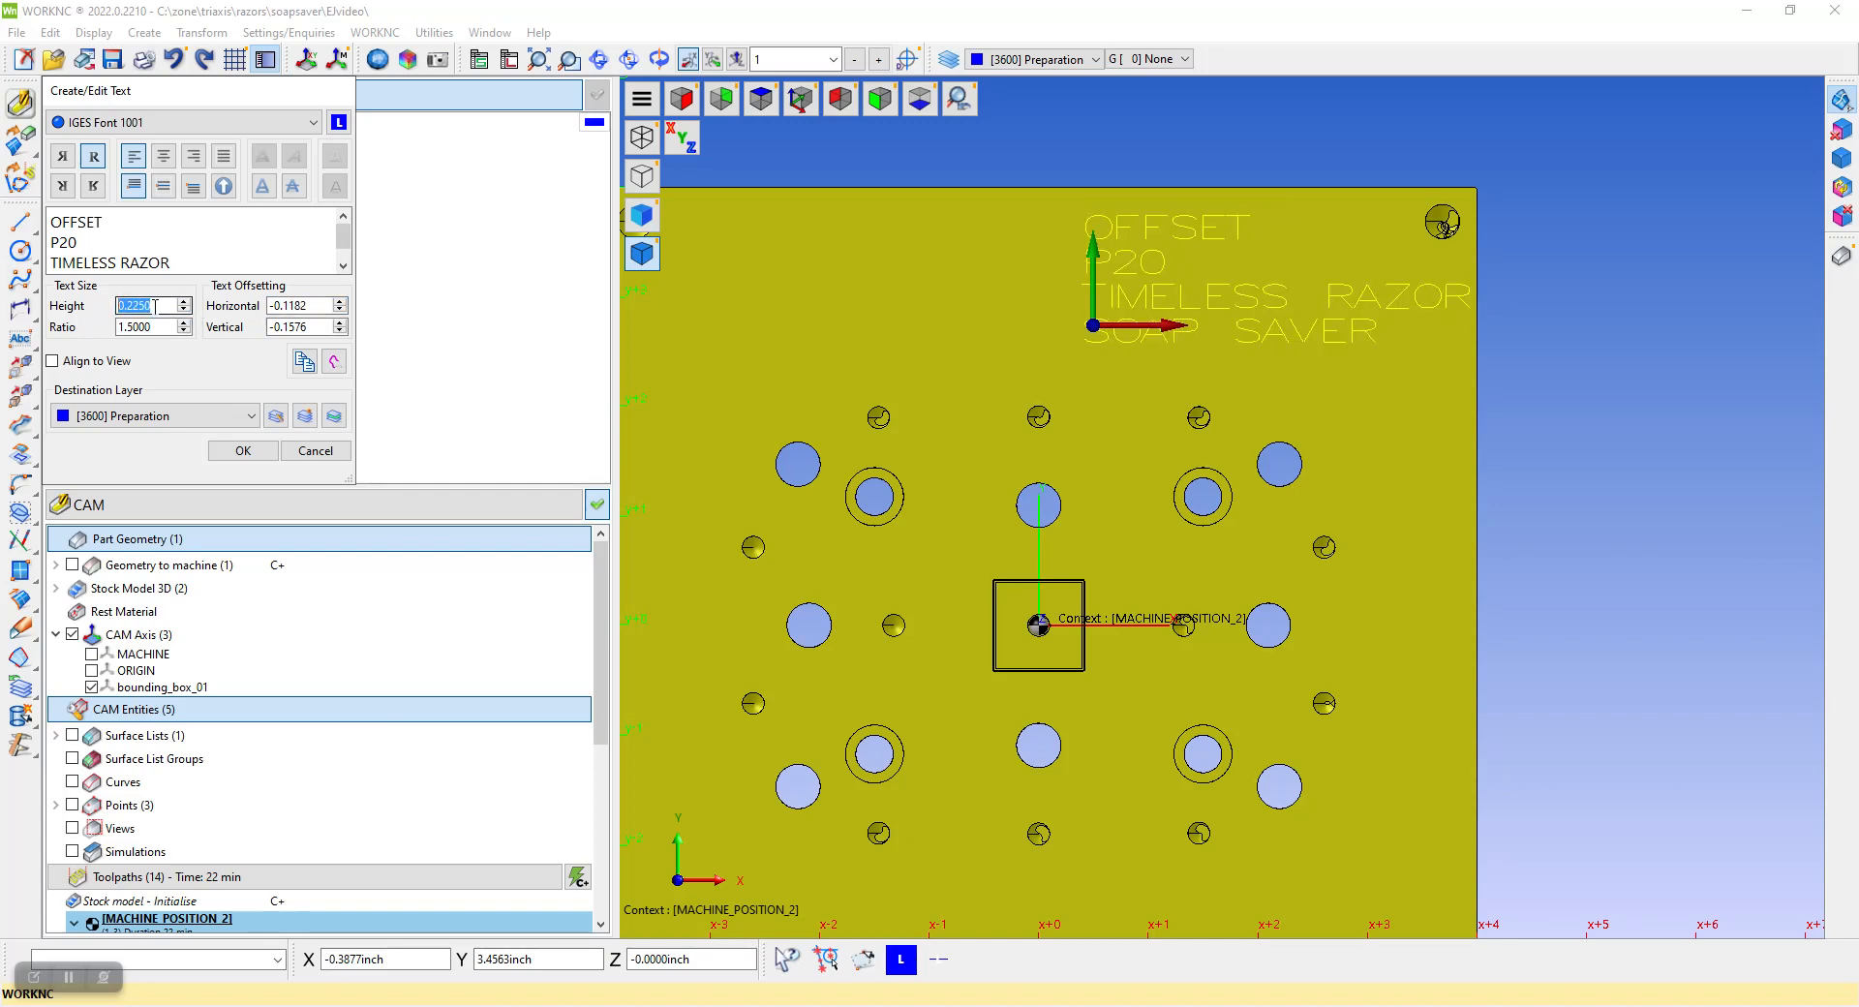
Try other fonts for the text, including IGES Font 1003, Agency FB and Algerian, and return to IGES Font 1001
left_click(175, 124)
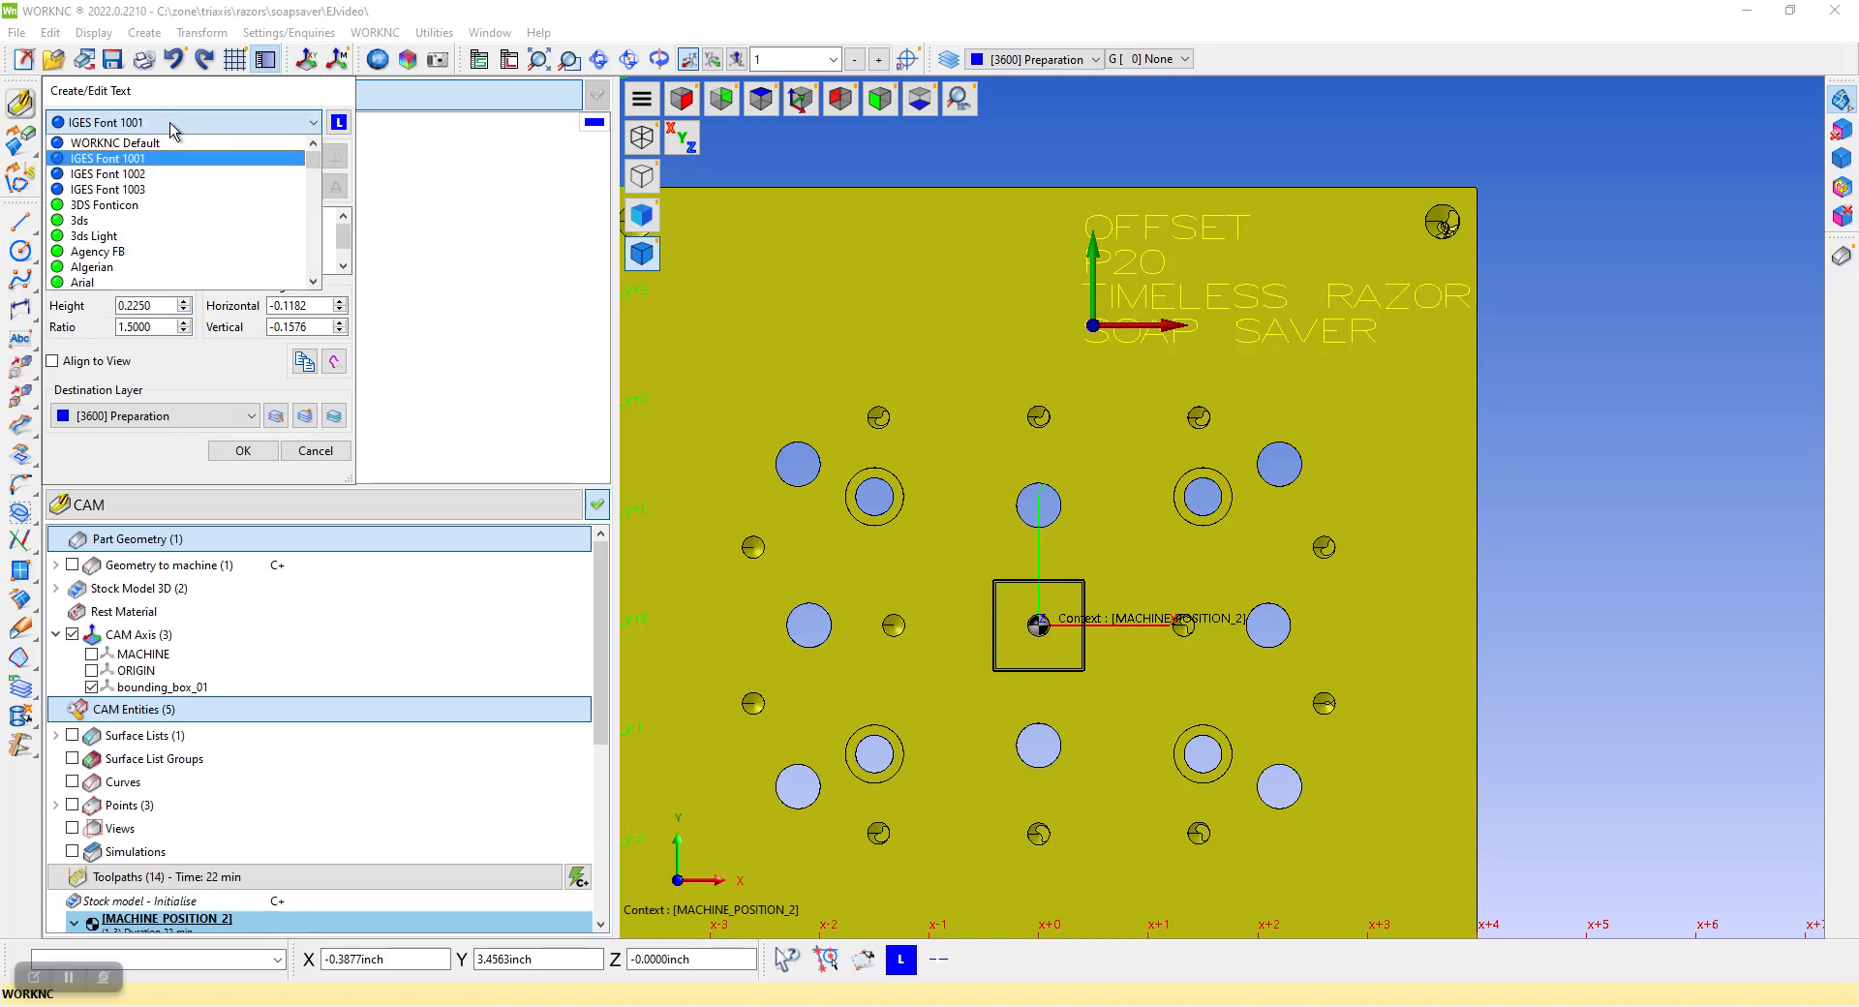
left_click(138, 174)
scroll(229, 132, "up", 1)
scroll(229, 132, "up", 2)
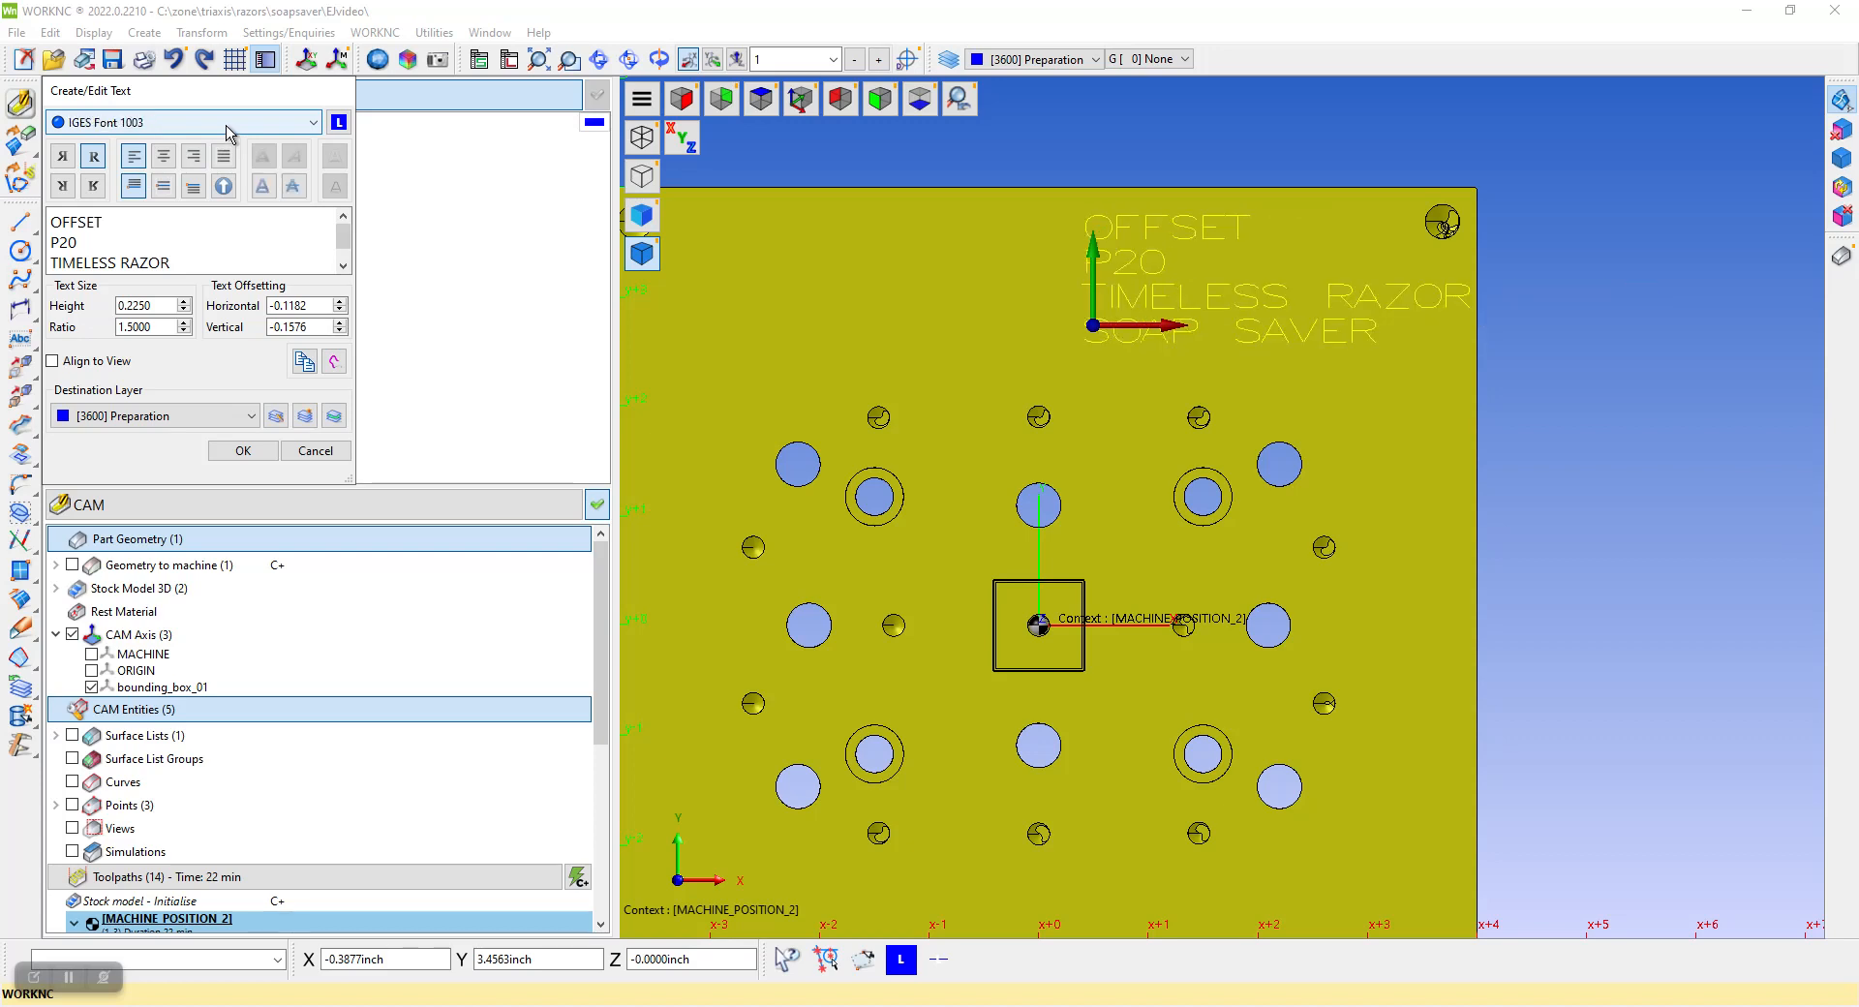
scroll(229, 132, "up", 2)
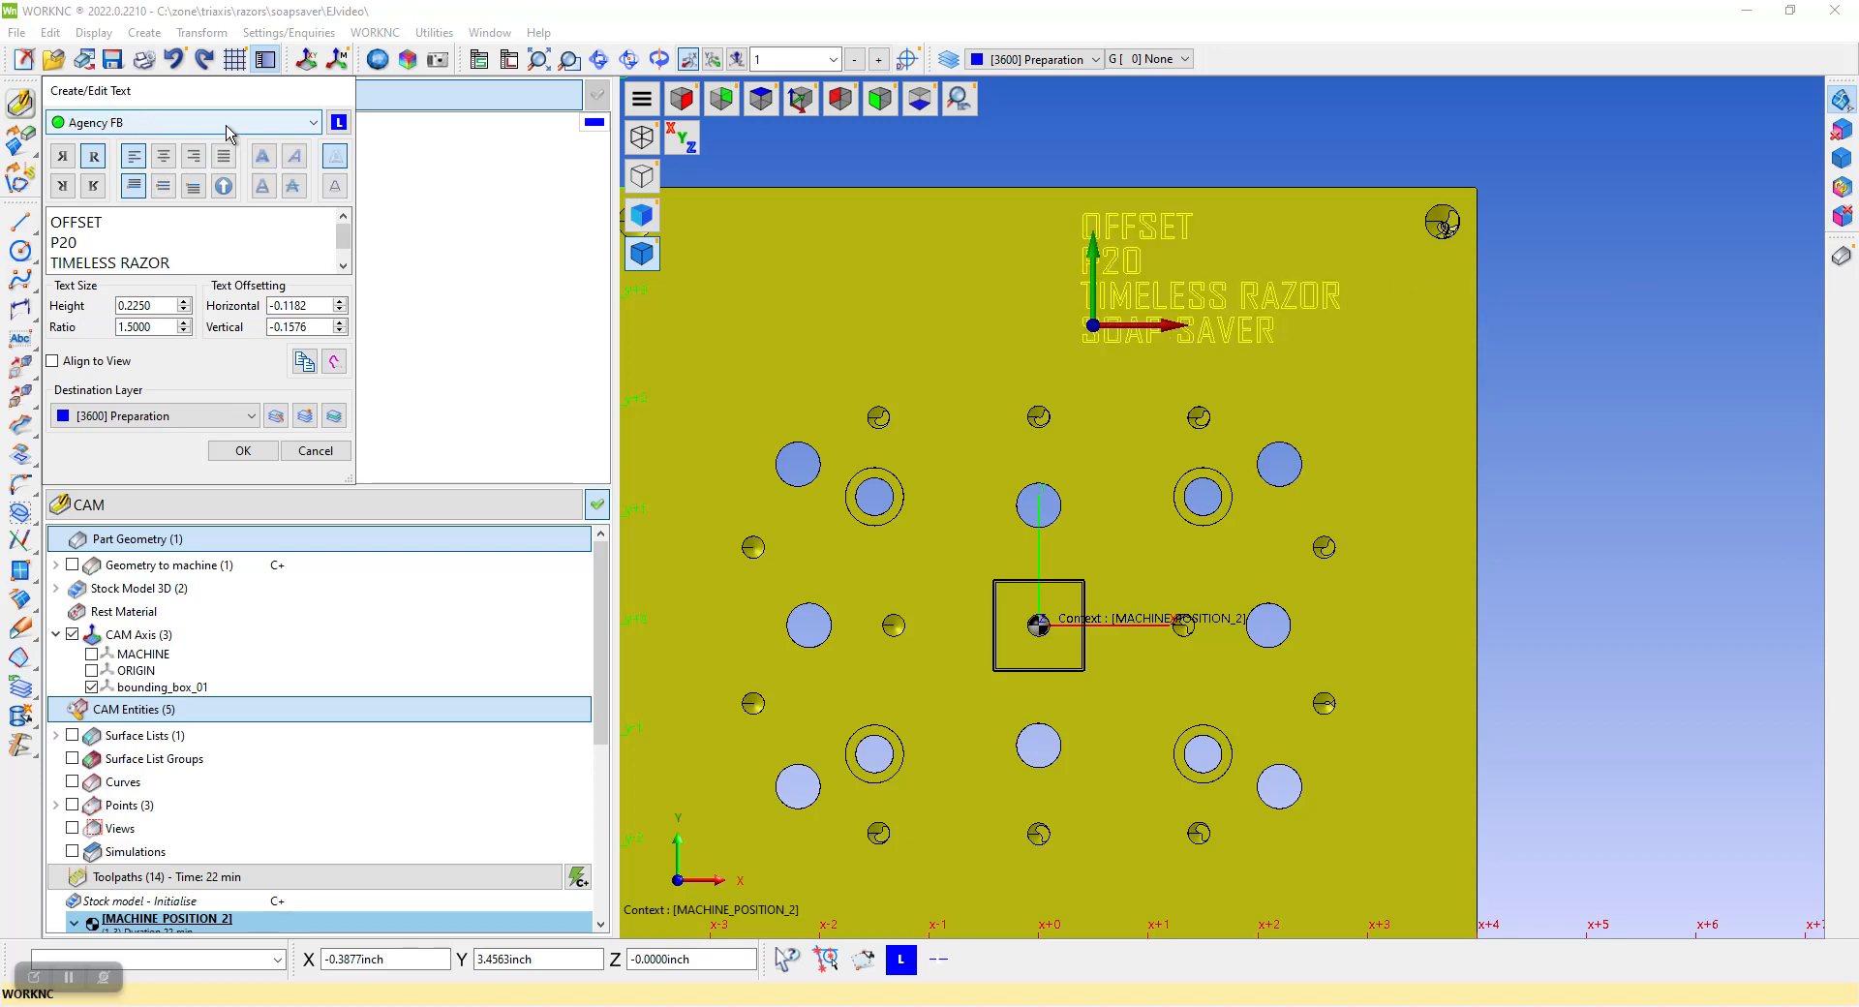
scroll(230, 133, "down", 1)
scroll(229, 133, "down", 3)
scroll(230, 132, "down", 1)
scroll(230, 133, "up", 3)
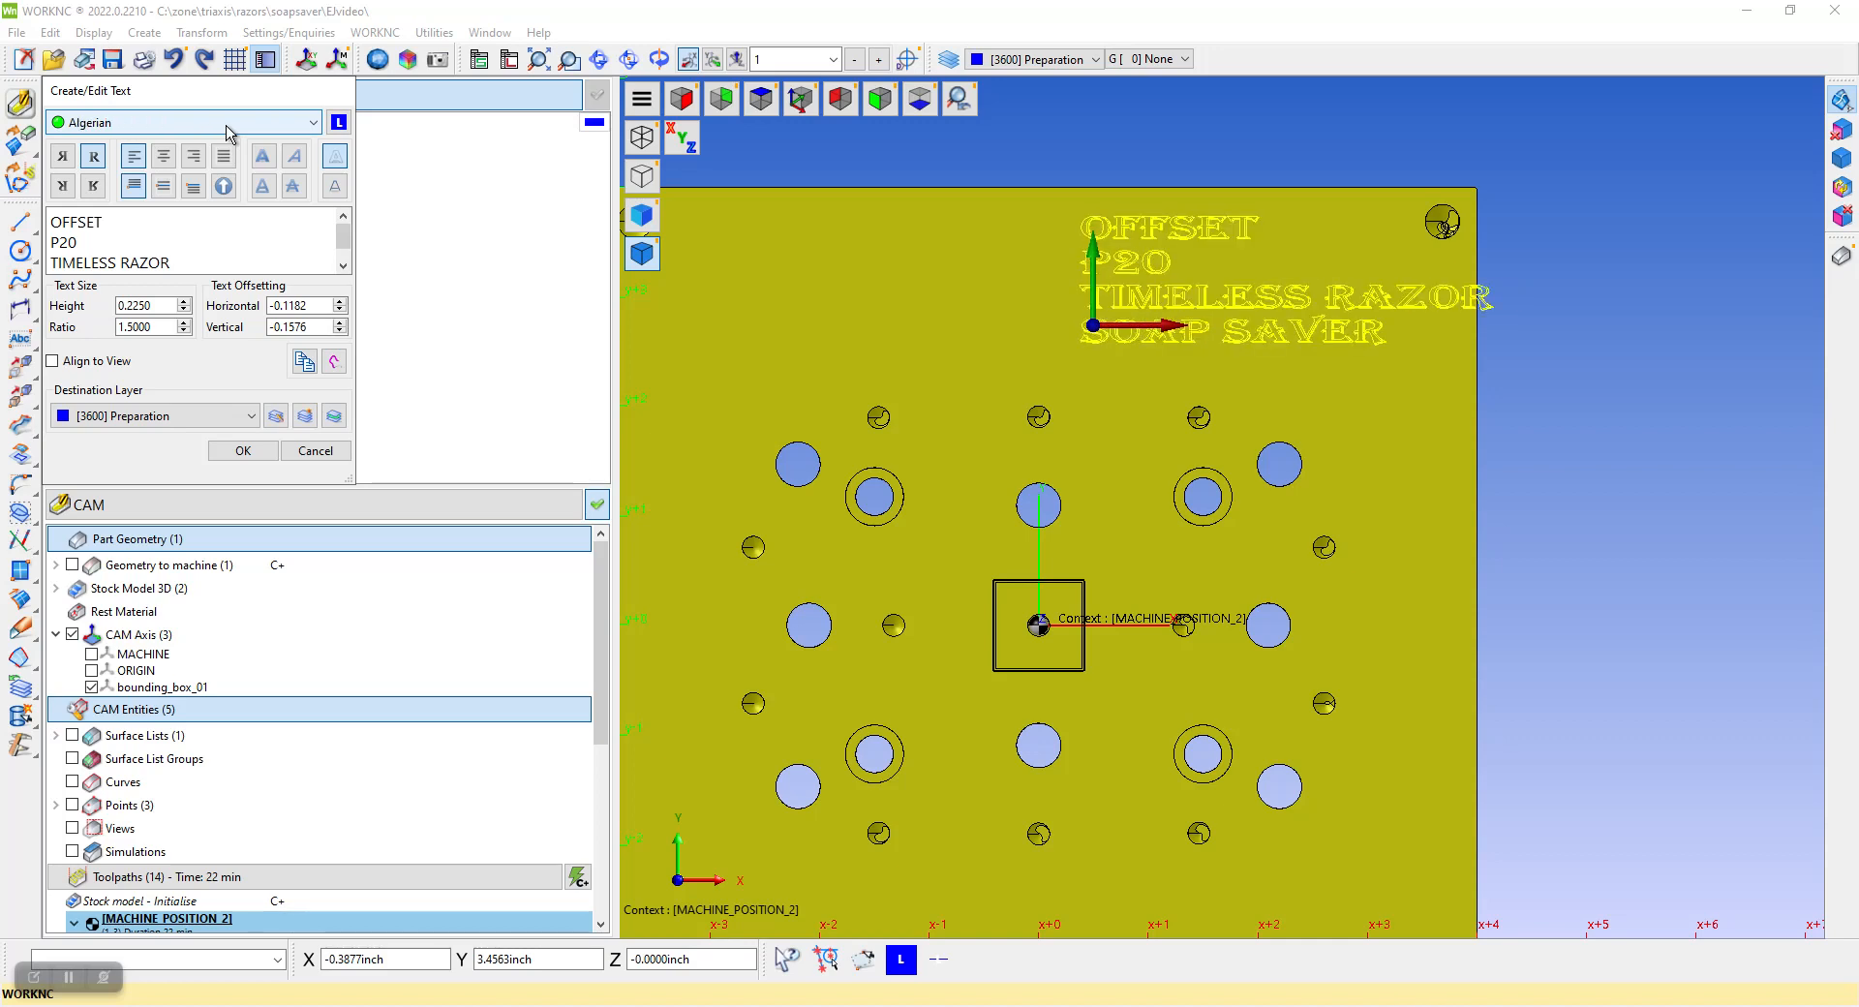
left_click(312, 125)
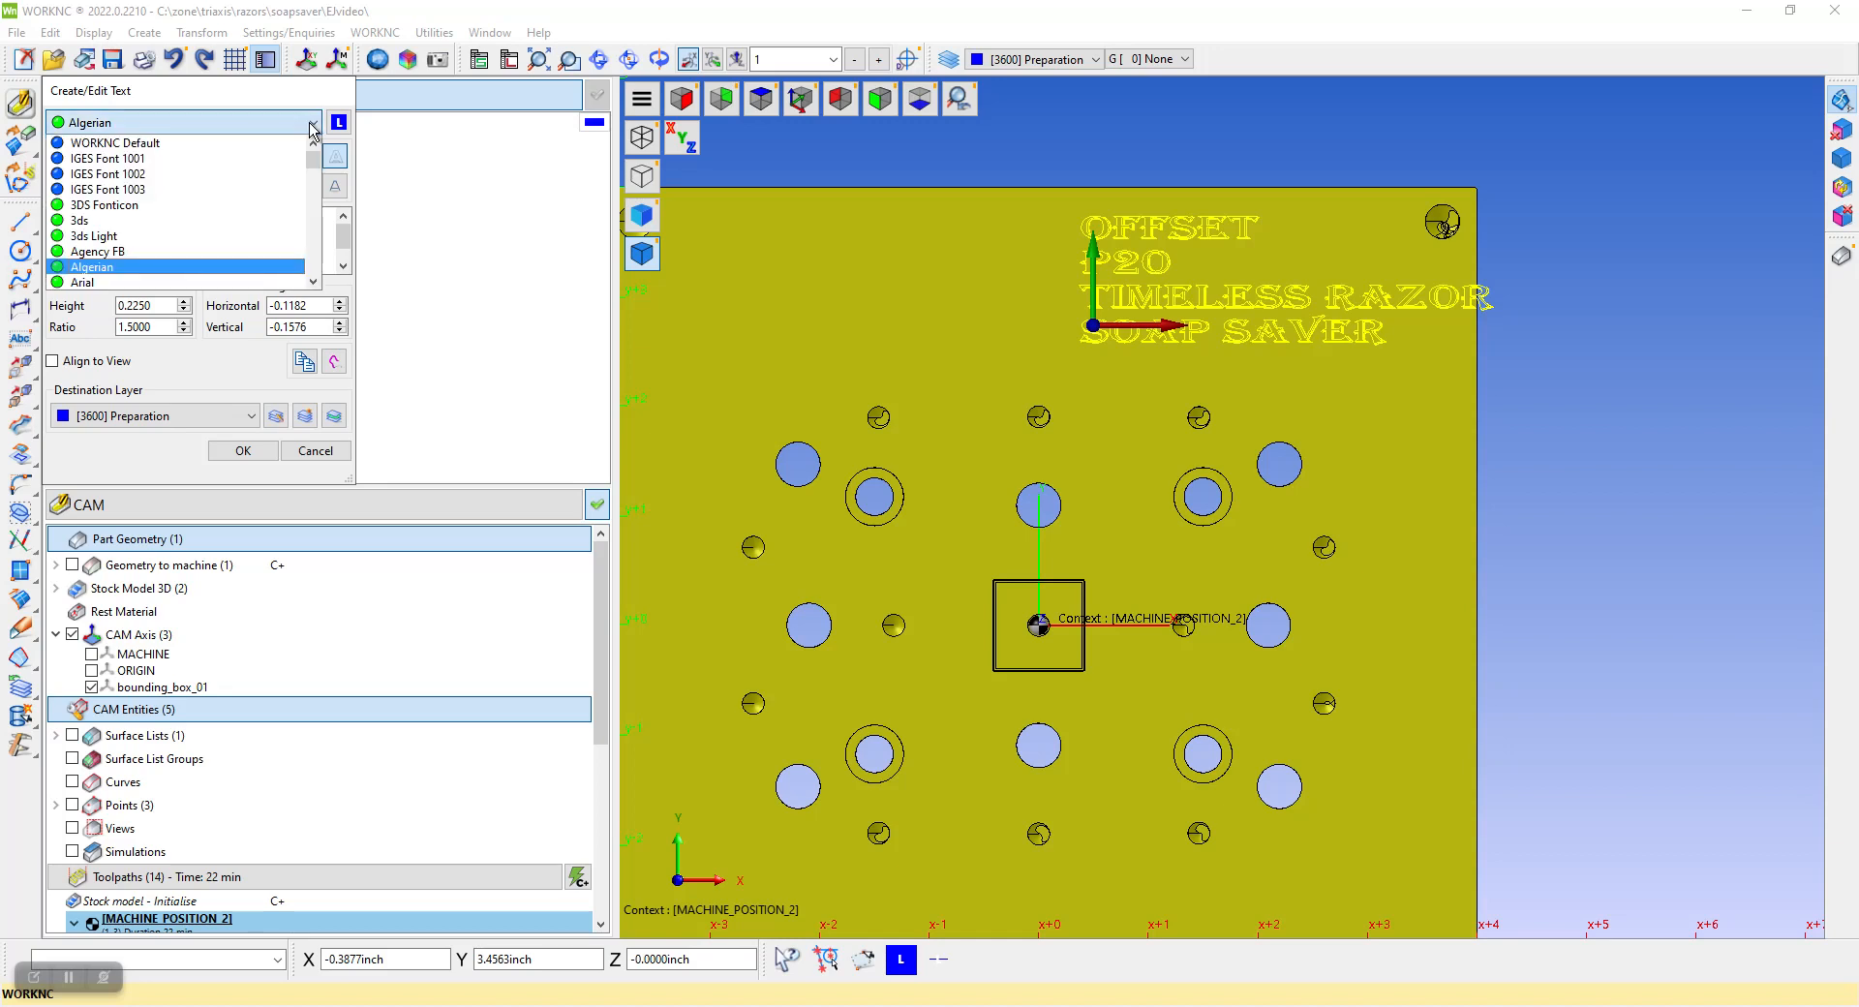
left_click(115, 161)
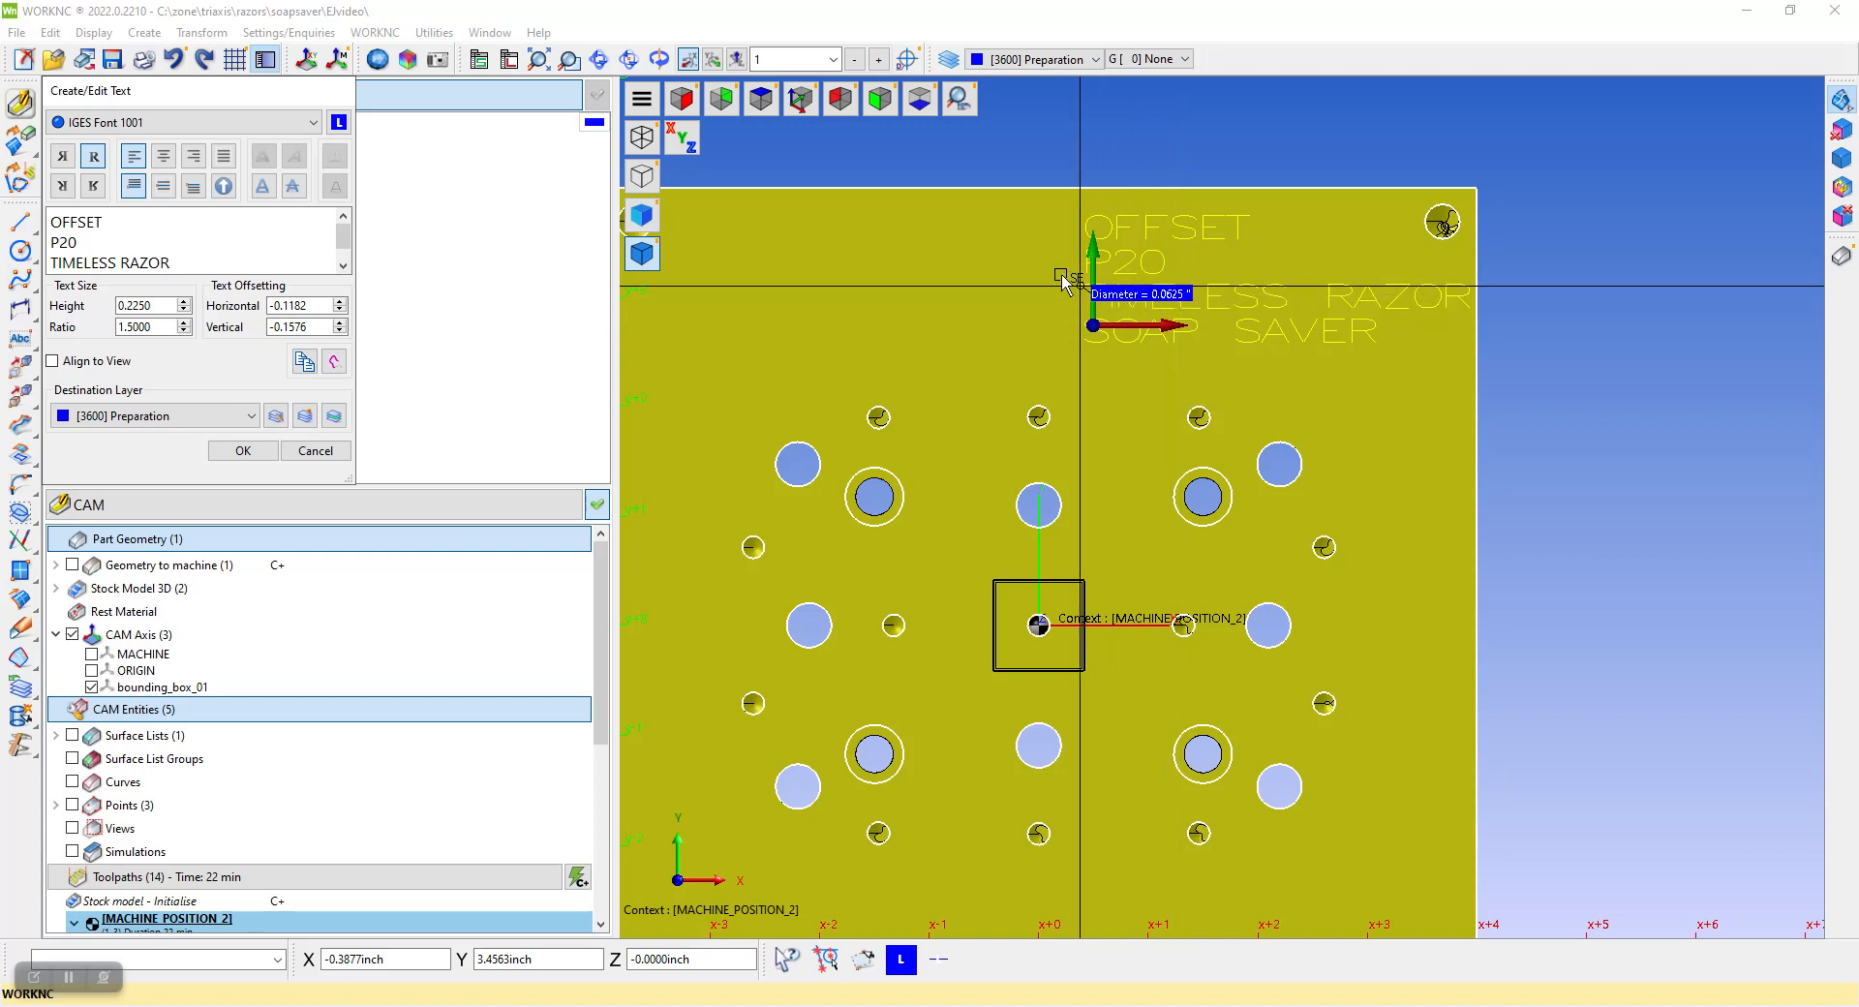
Apply the text edits and explode the text to curves on the [3600] Preparation layer
left_click(244, 451)
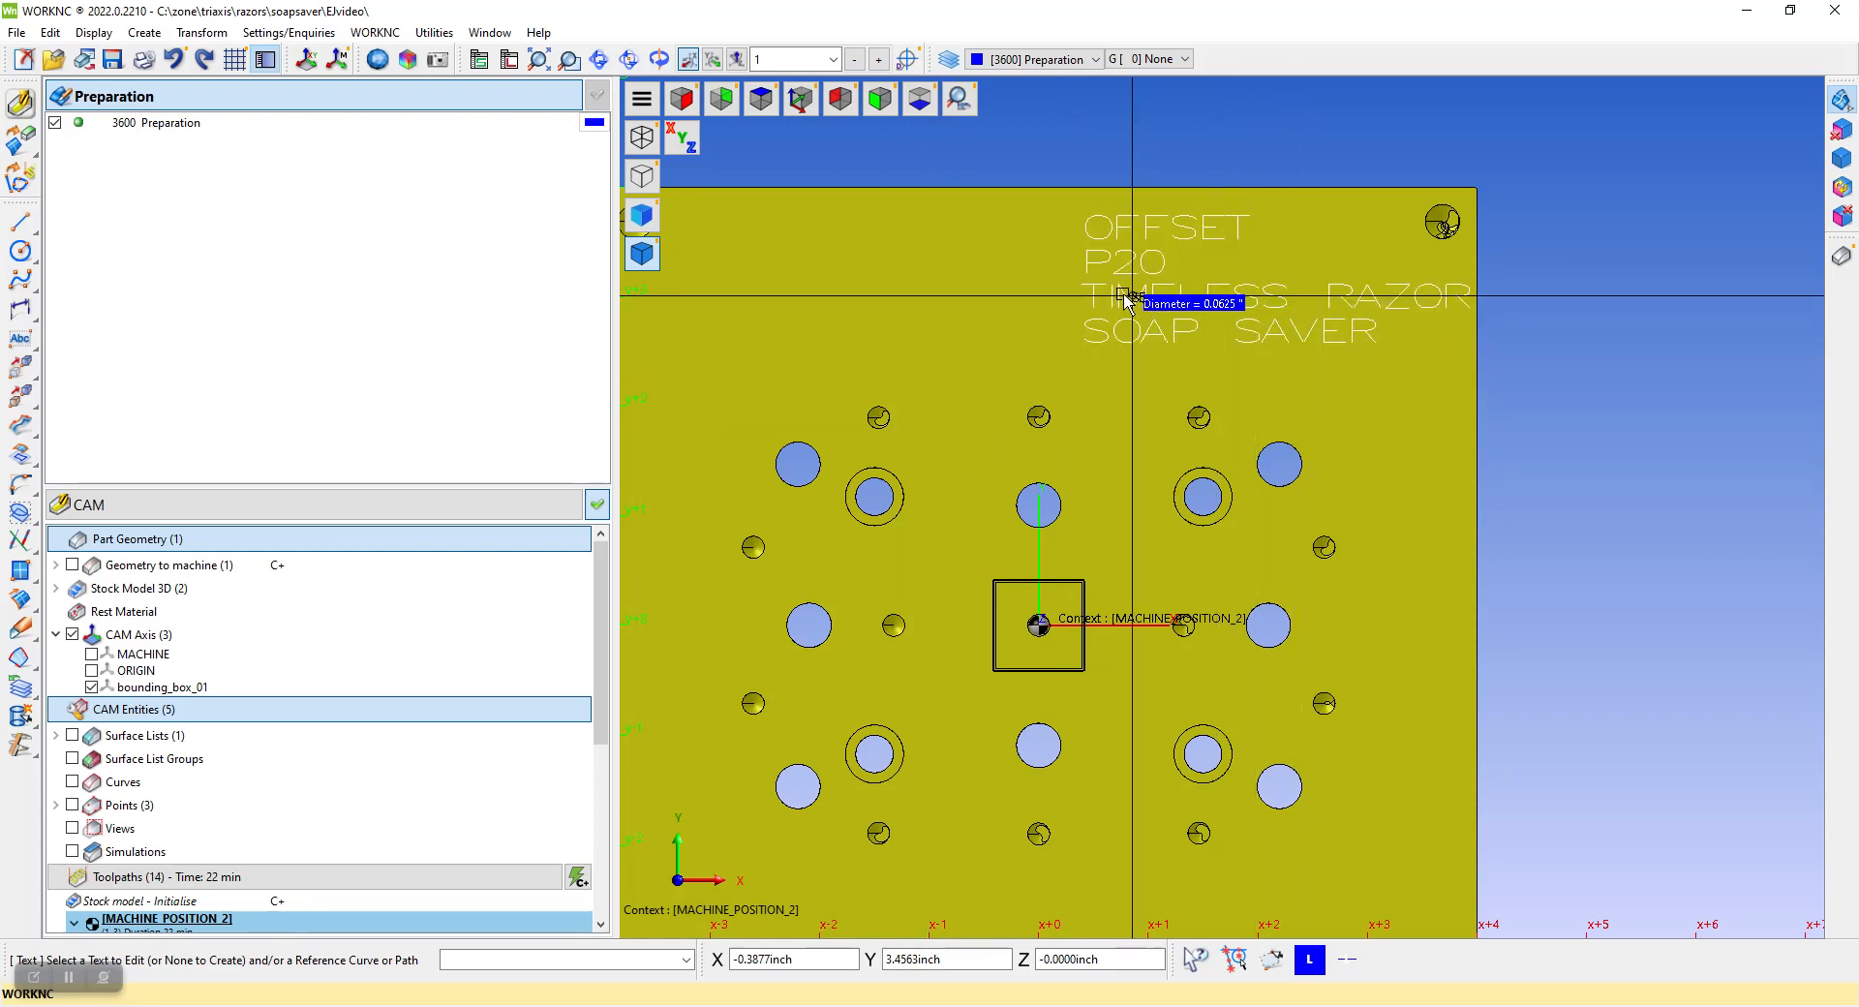
left_click(215, 35)
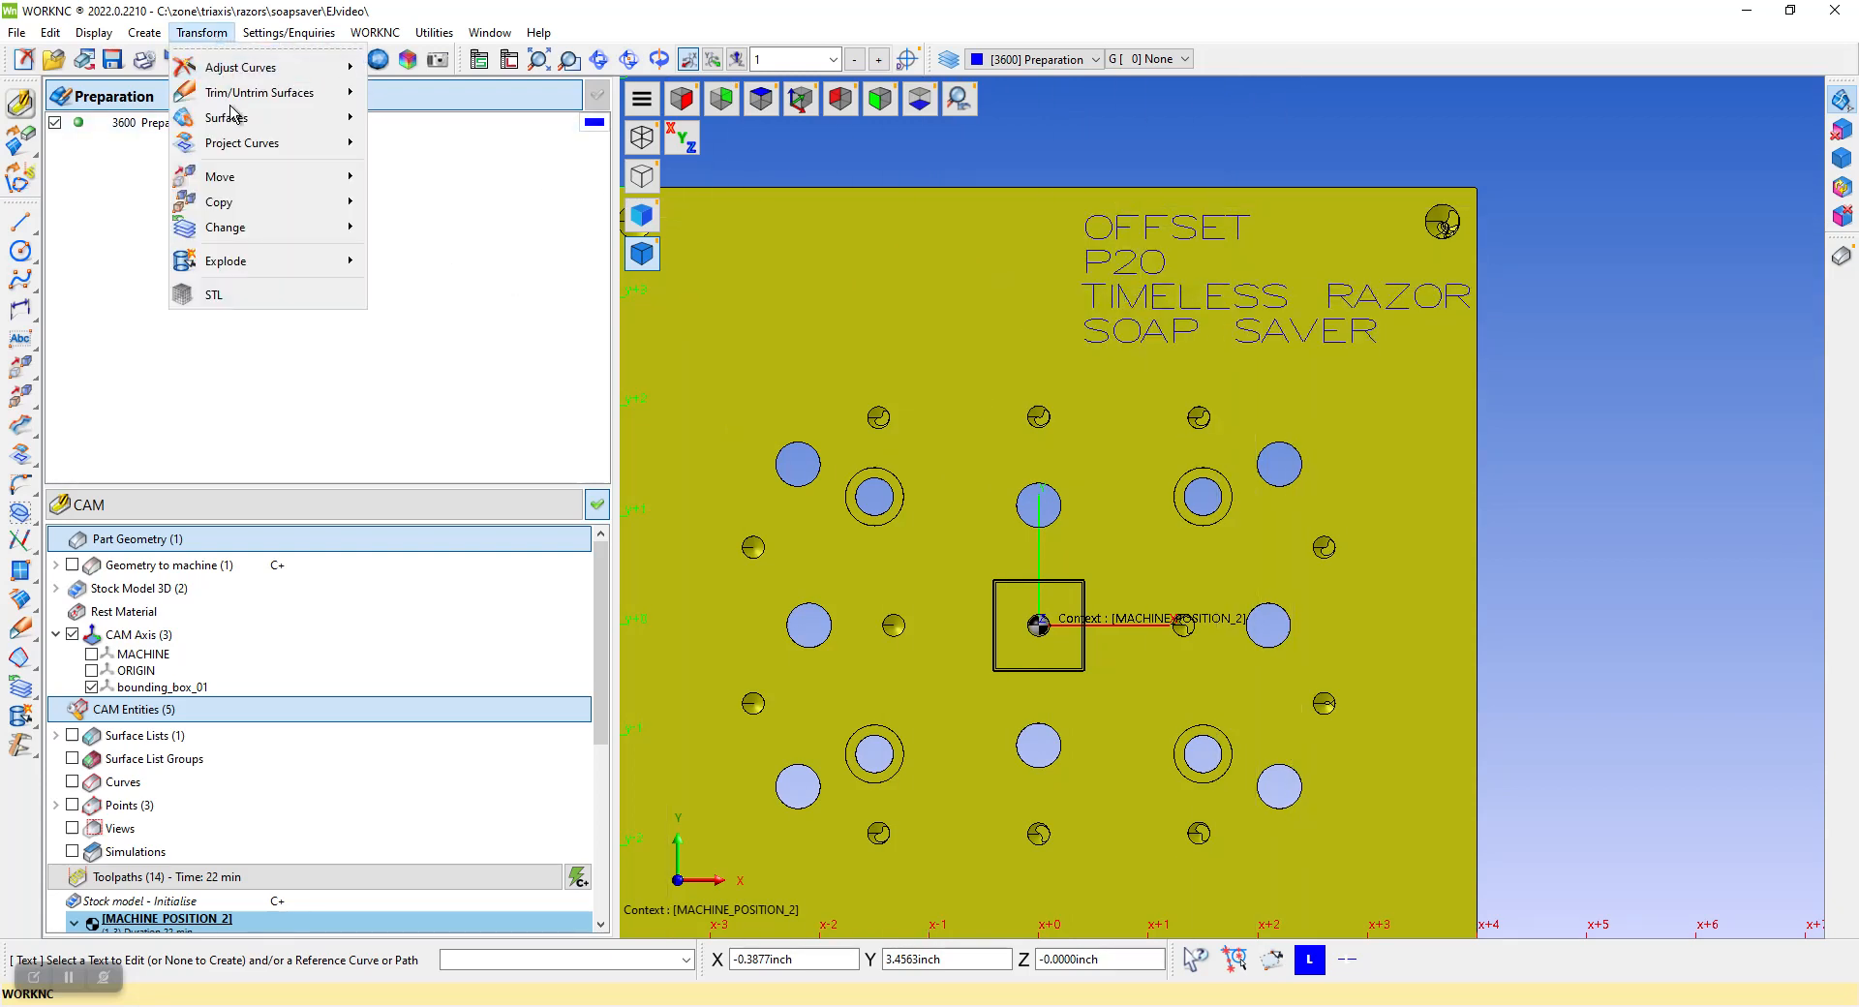
mouse_move(257, 264)
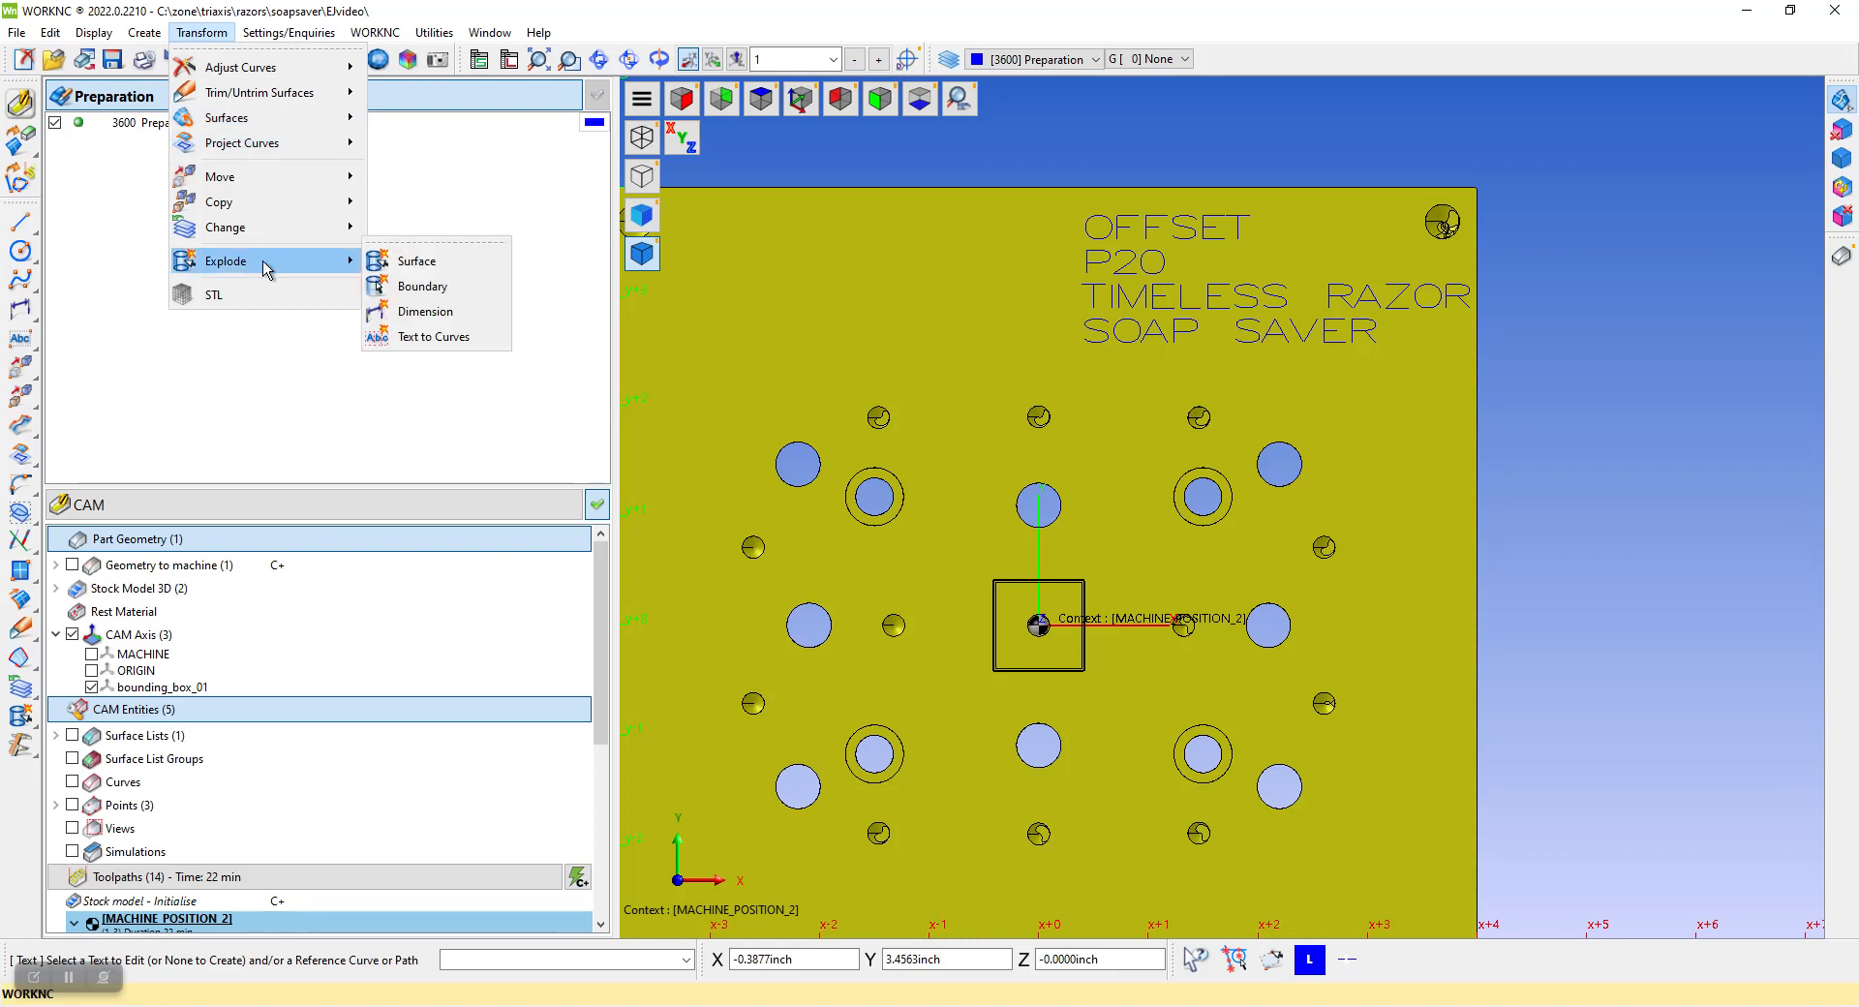
left_click(433, 339)
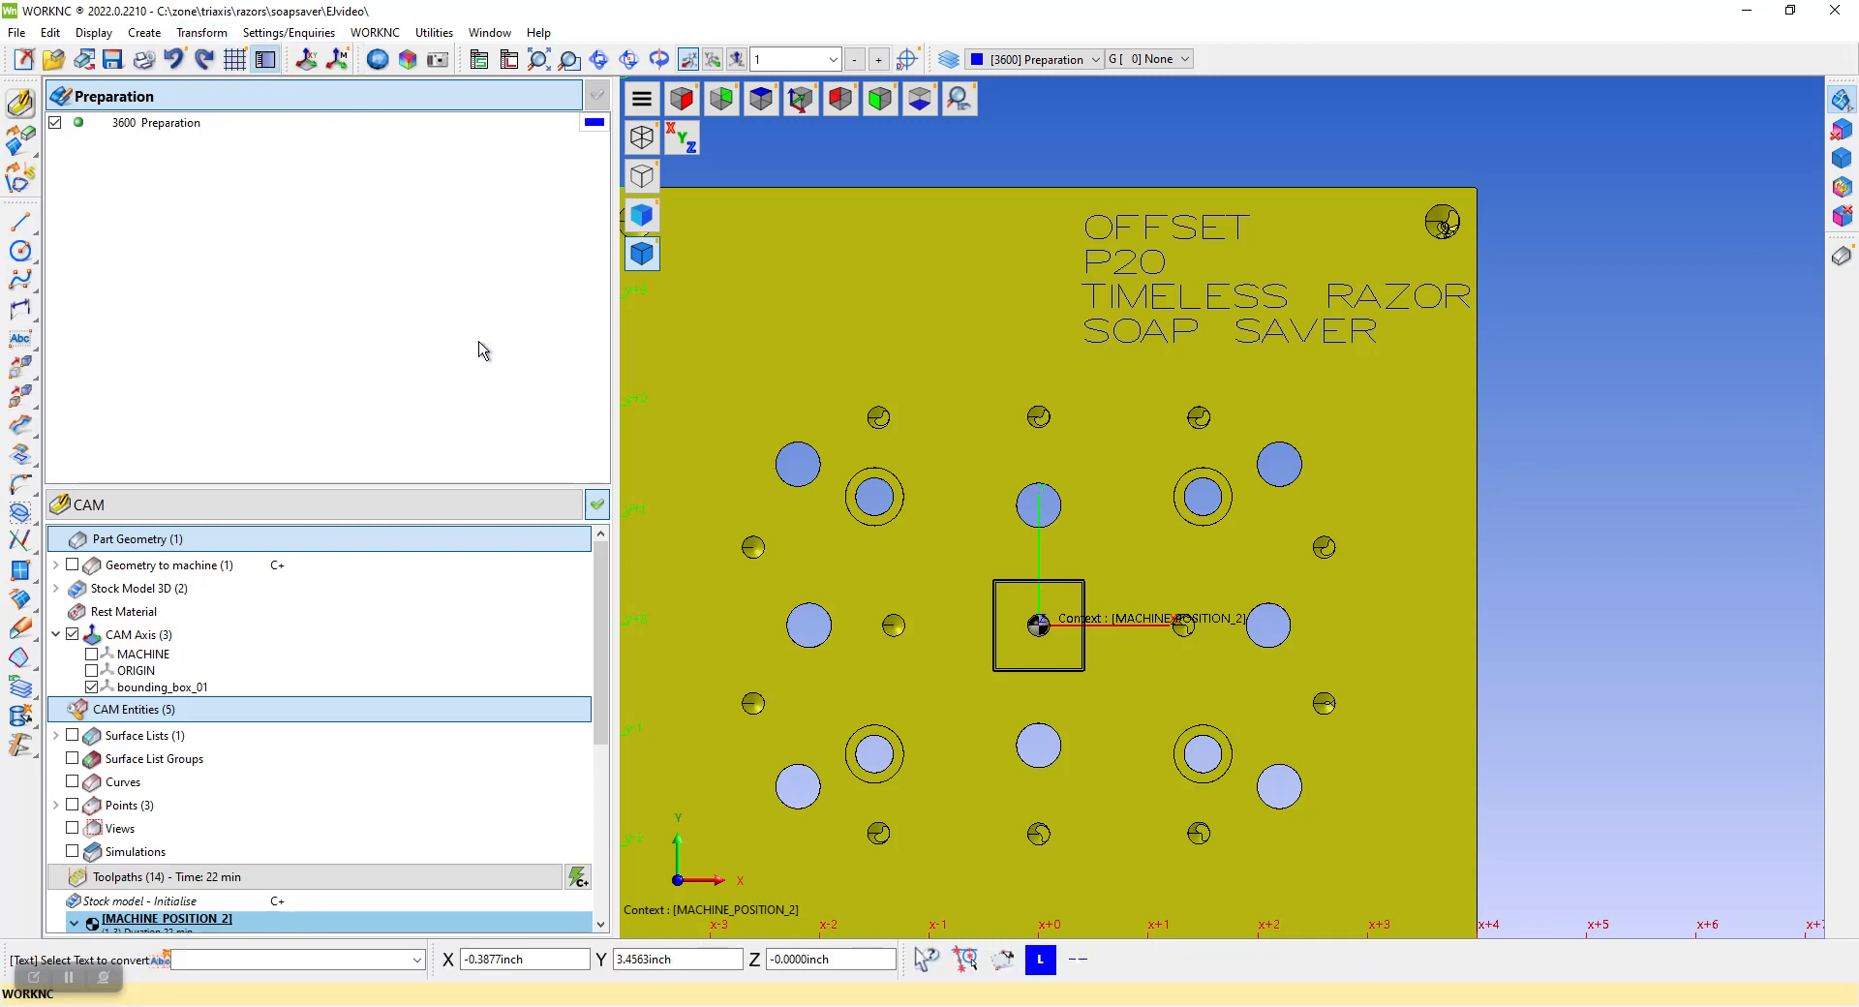
left_click(1097, 297)
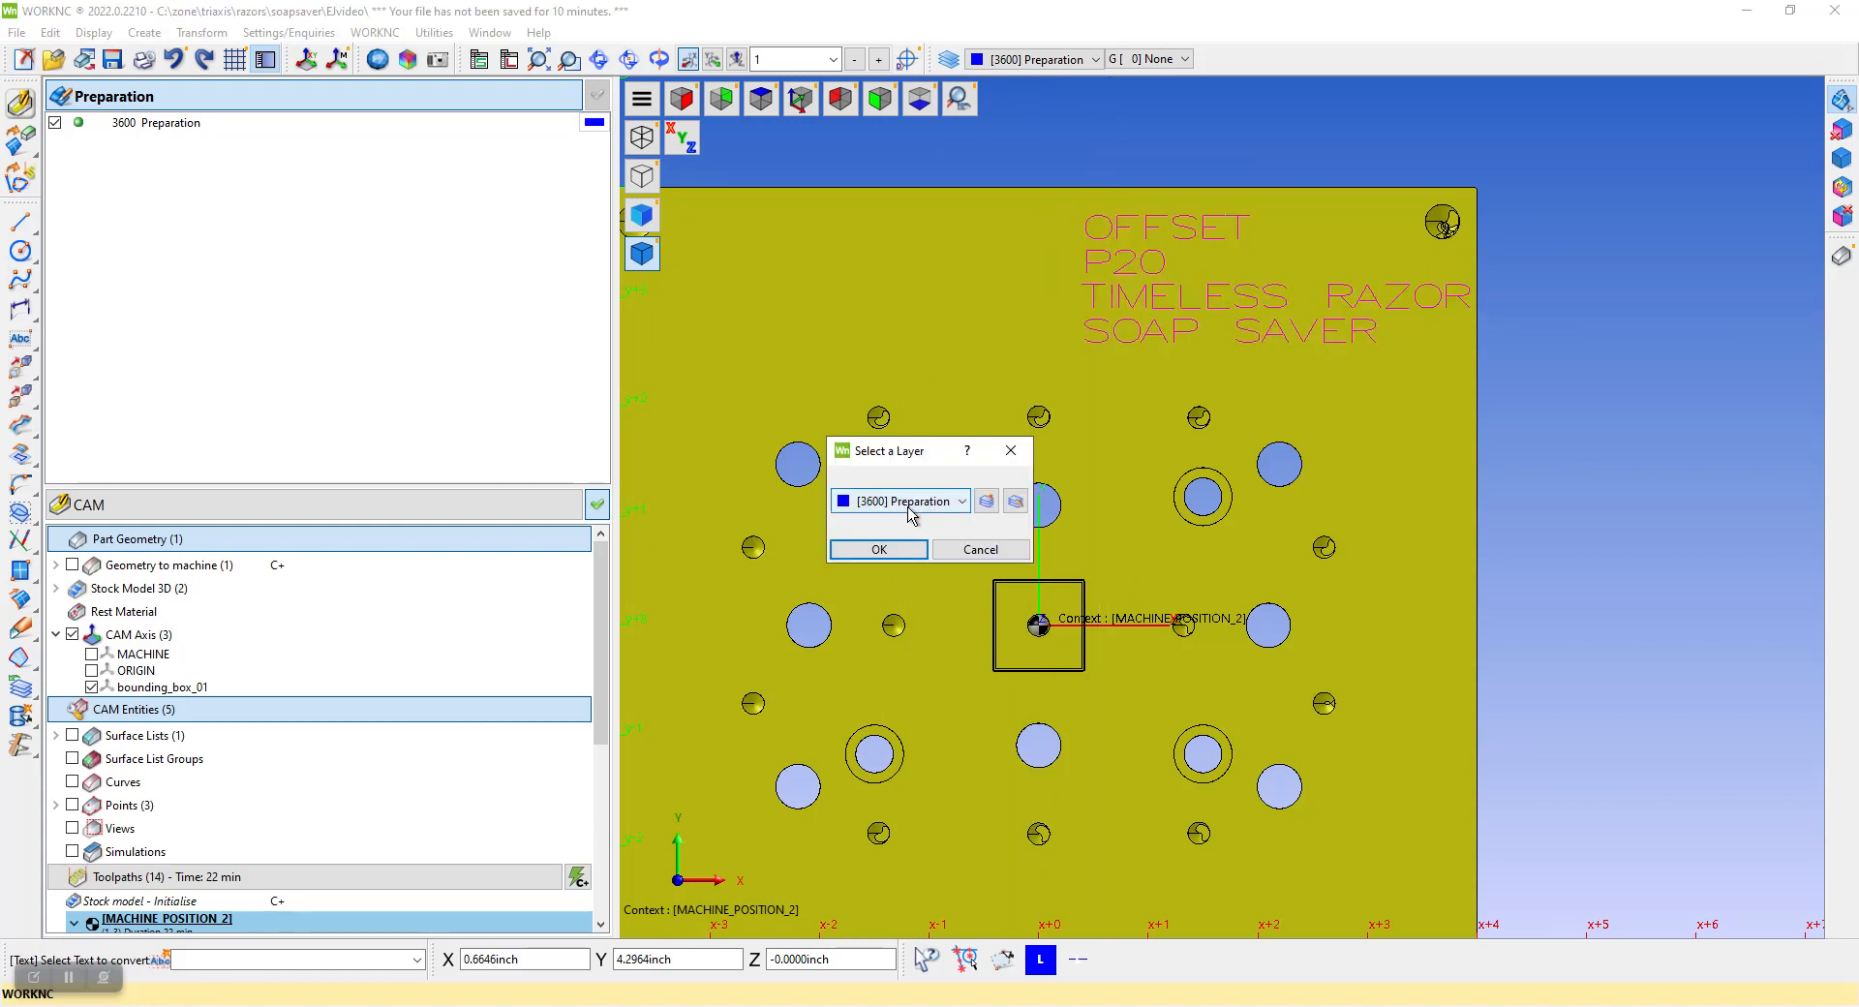
left_click(890, 549)
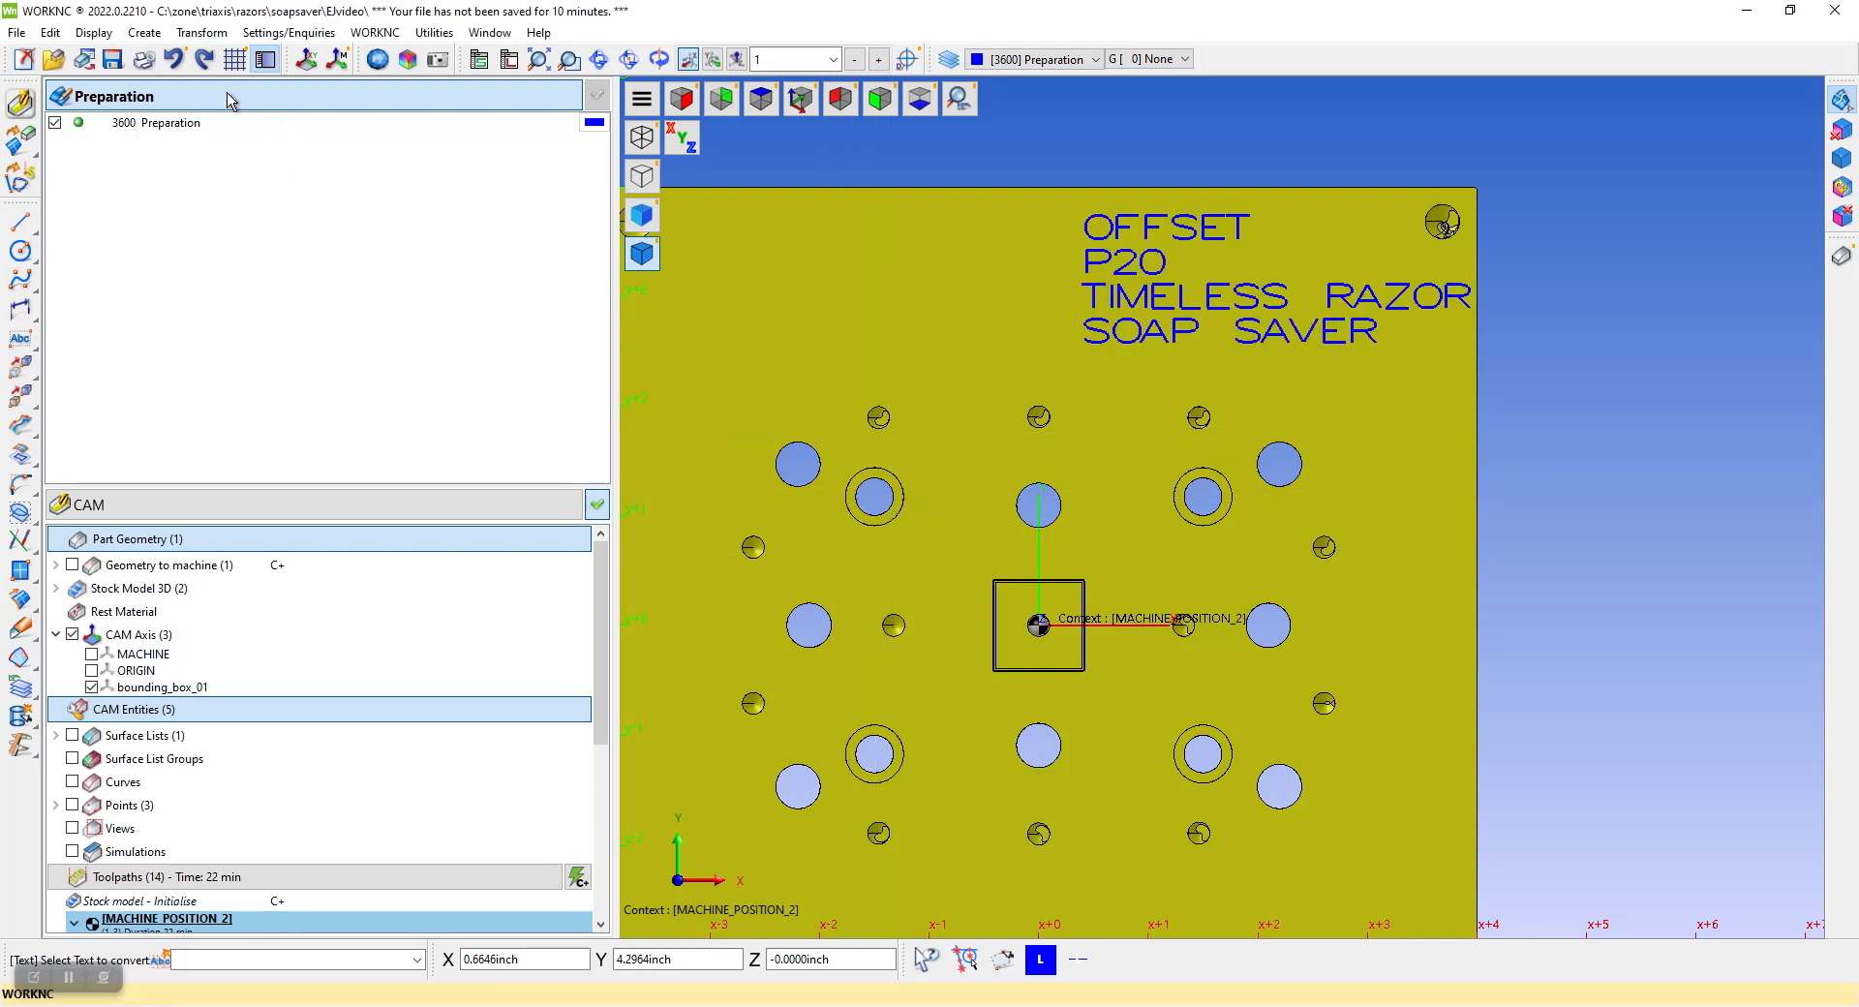
Collapse the preparation layer list to show the whole CAM tree, and hide the block's surfaces around the text curves
left_click(283, 97)
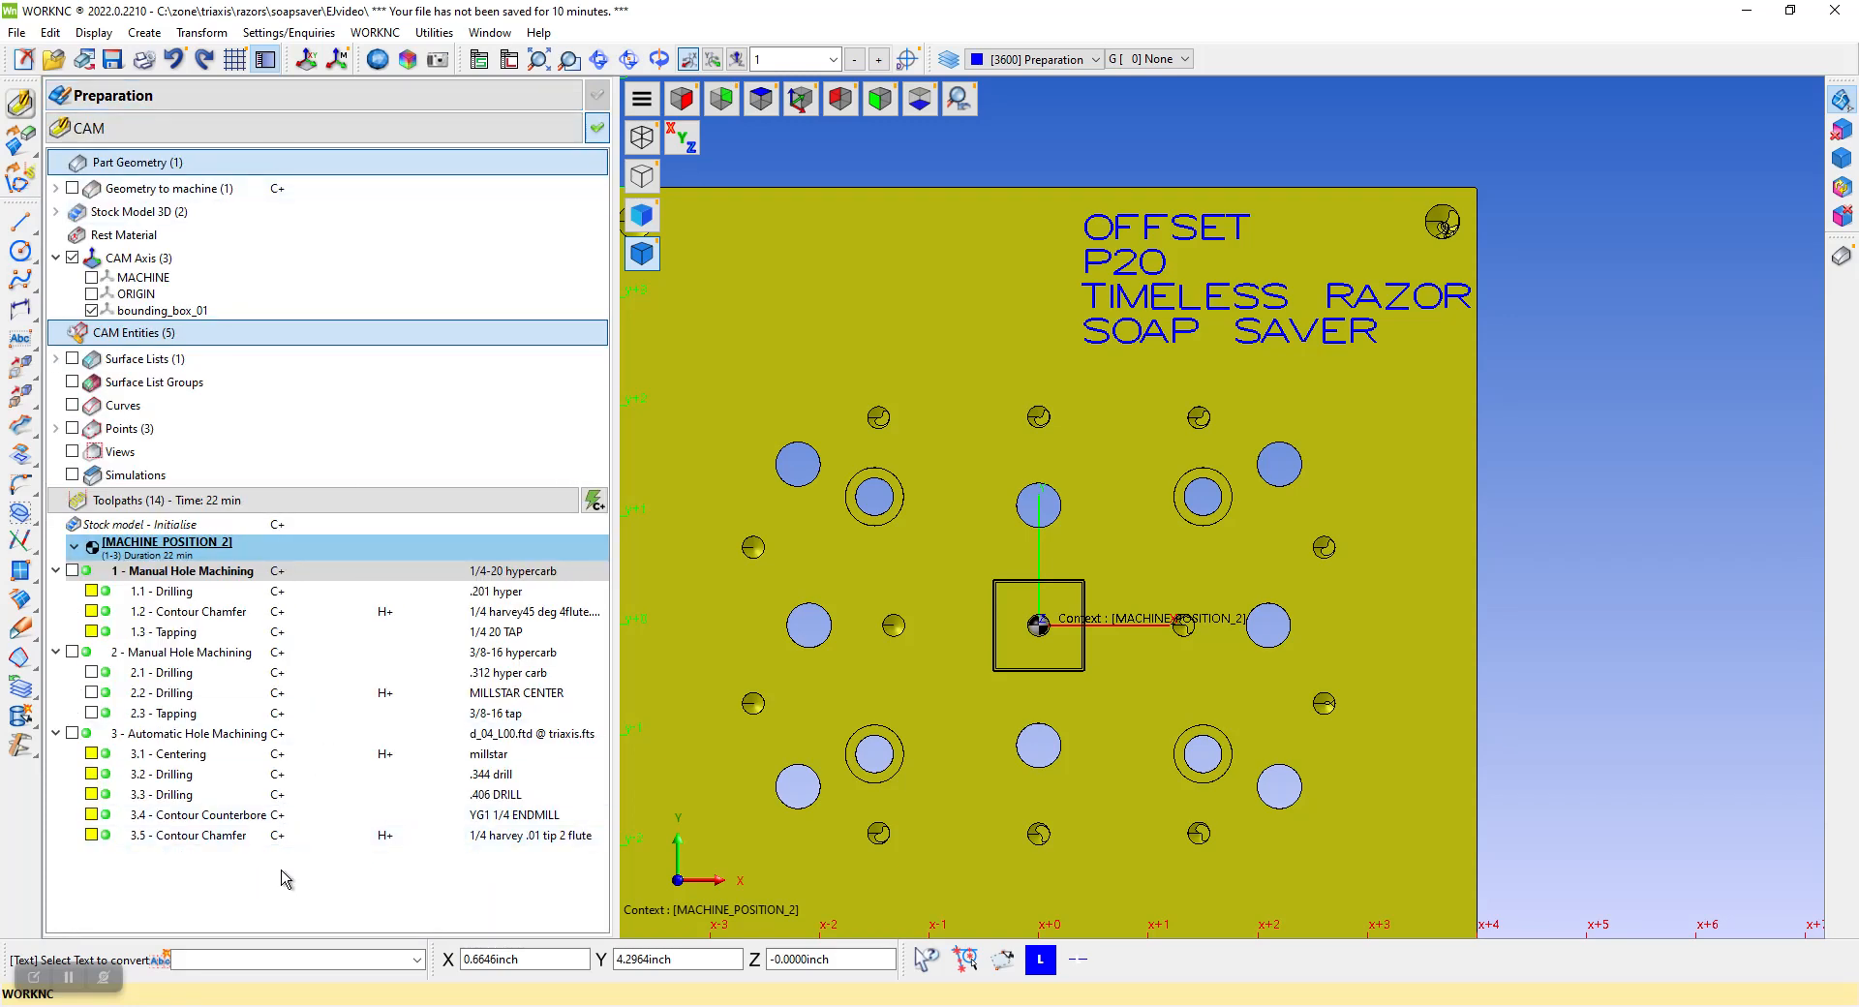
middle_click_drag(1225, 504, 1128, 654)
scroll(1127, 655, "up", 2)
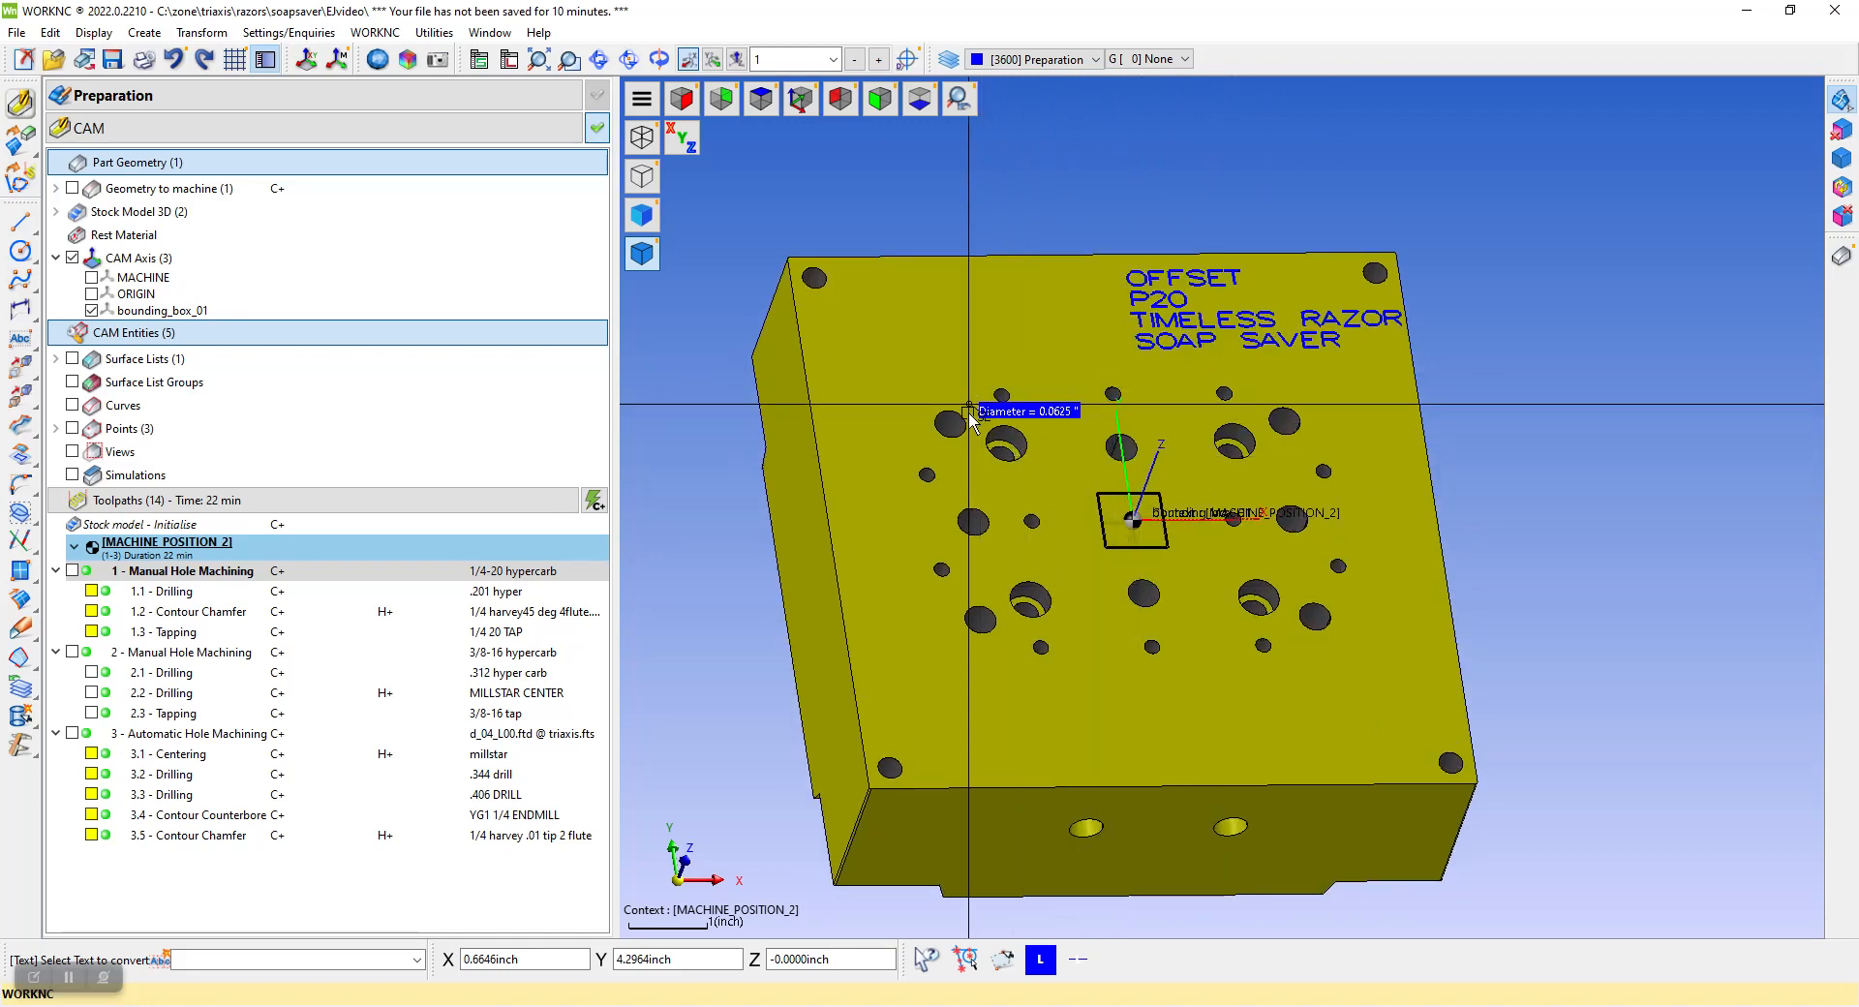
left_click(1838, 260)
scroll(1346, 279, "up", 3)
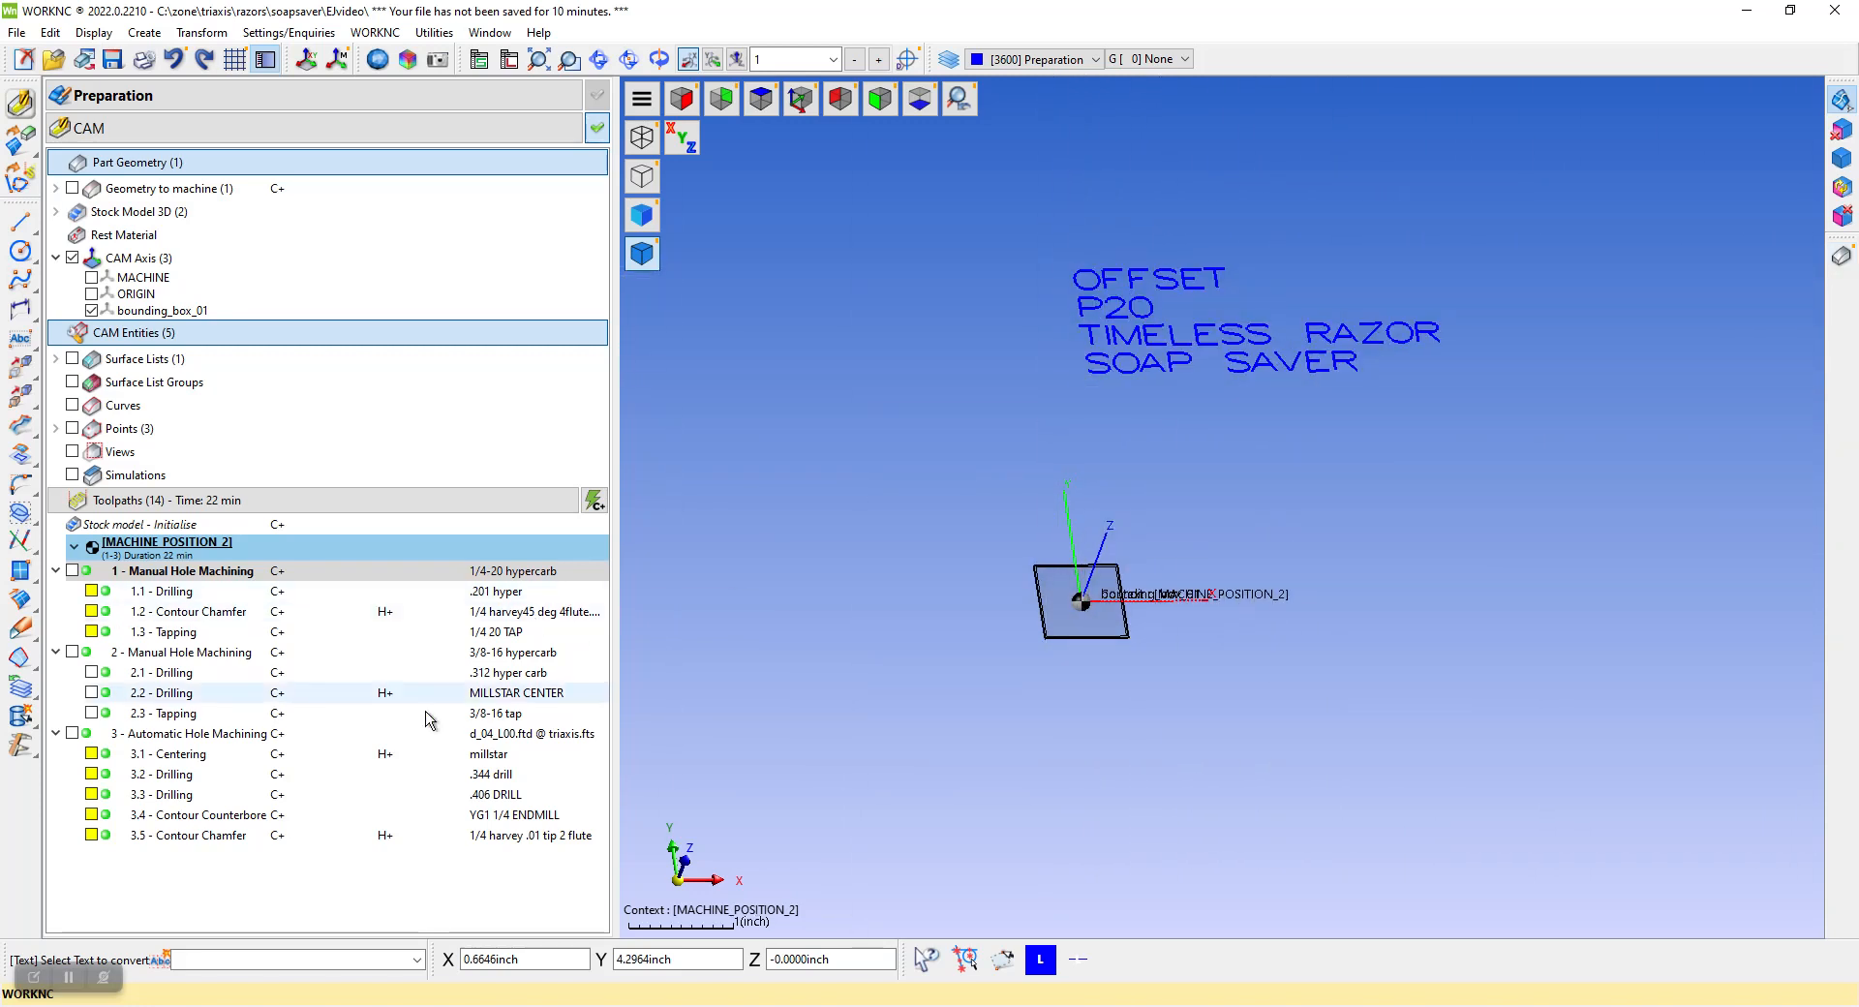
Switch from preparation to CAM, start a new curve set and add all the exploded text curves to it
right_click(223, 879)
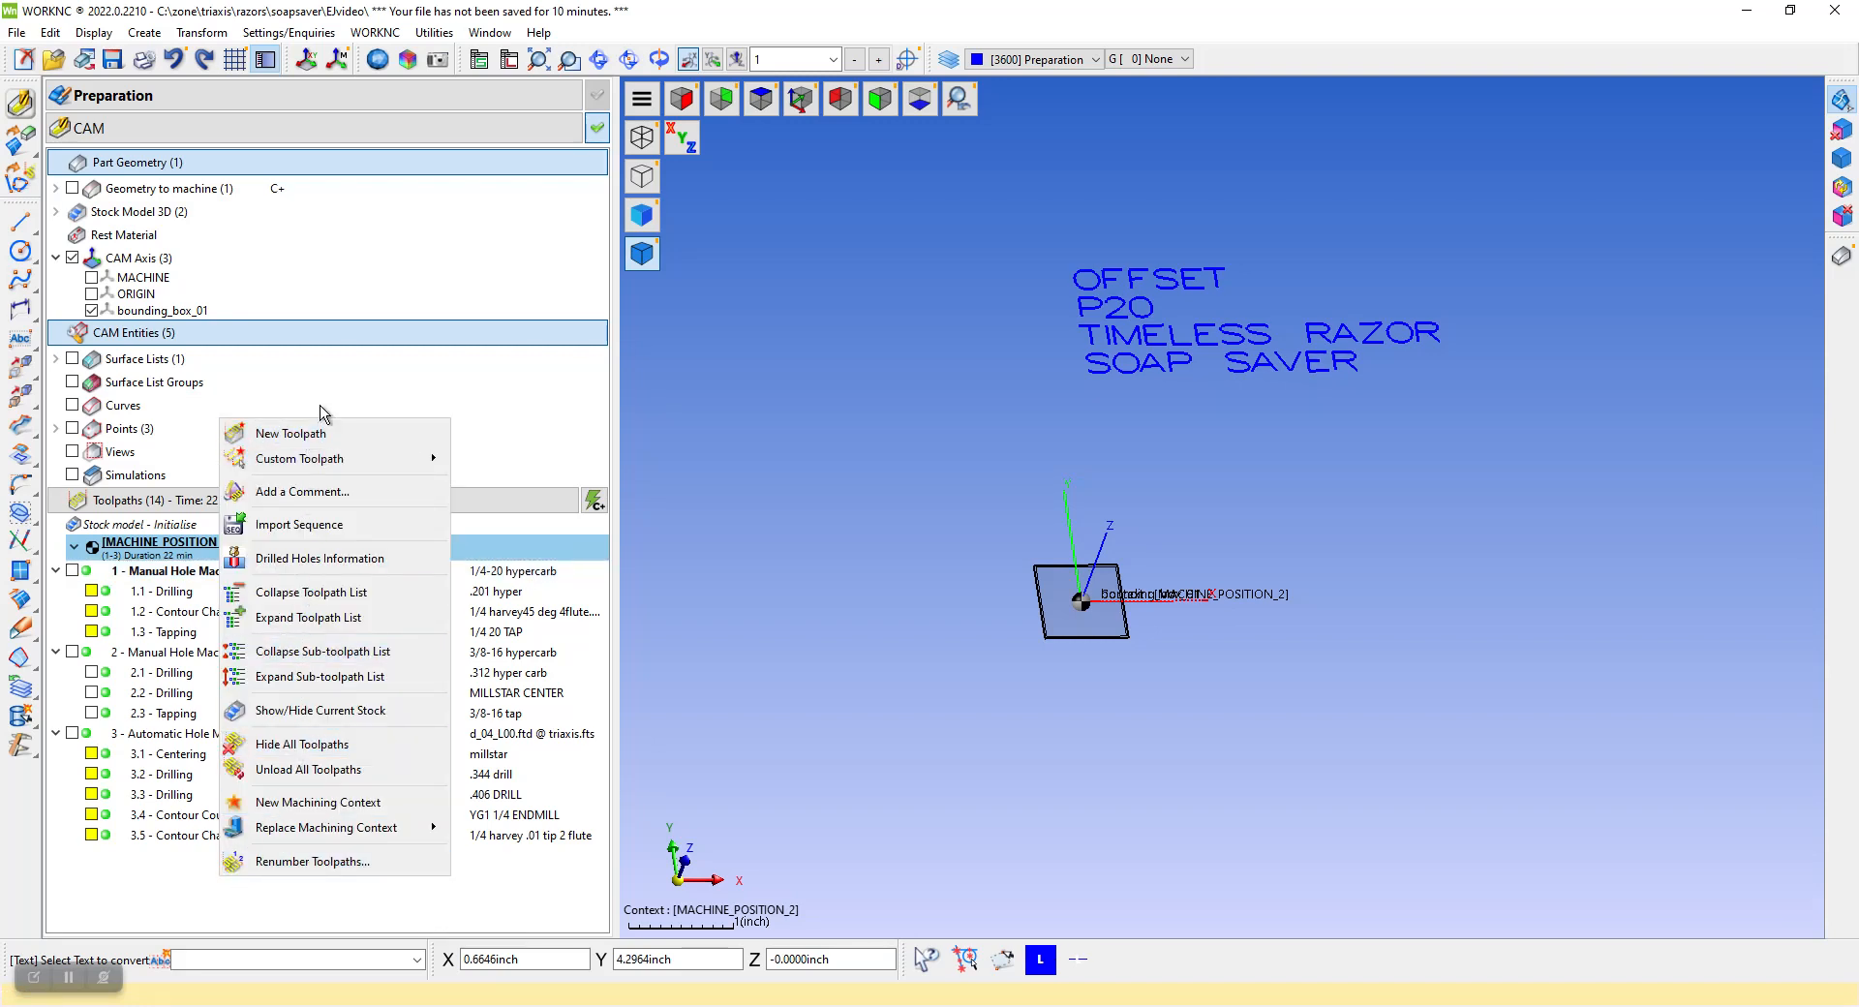
left_click(154, 35)
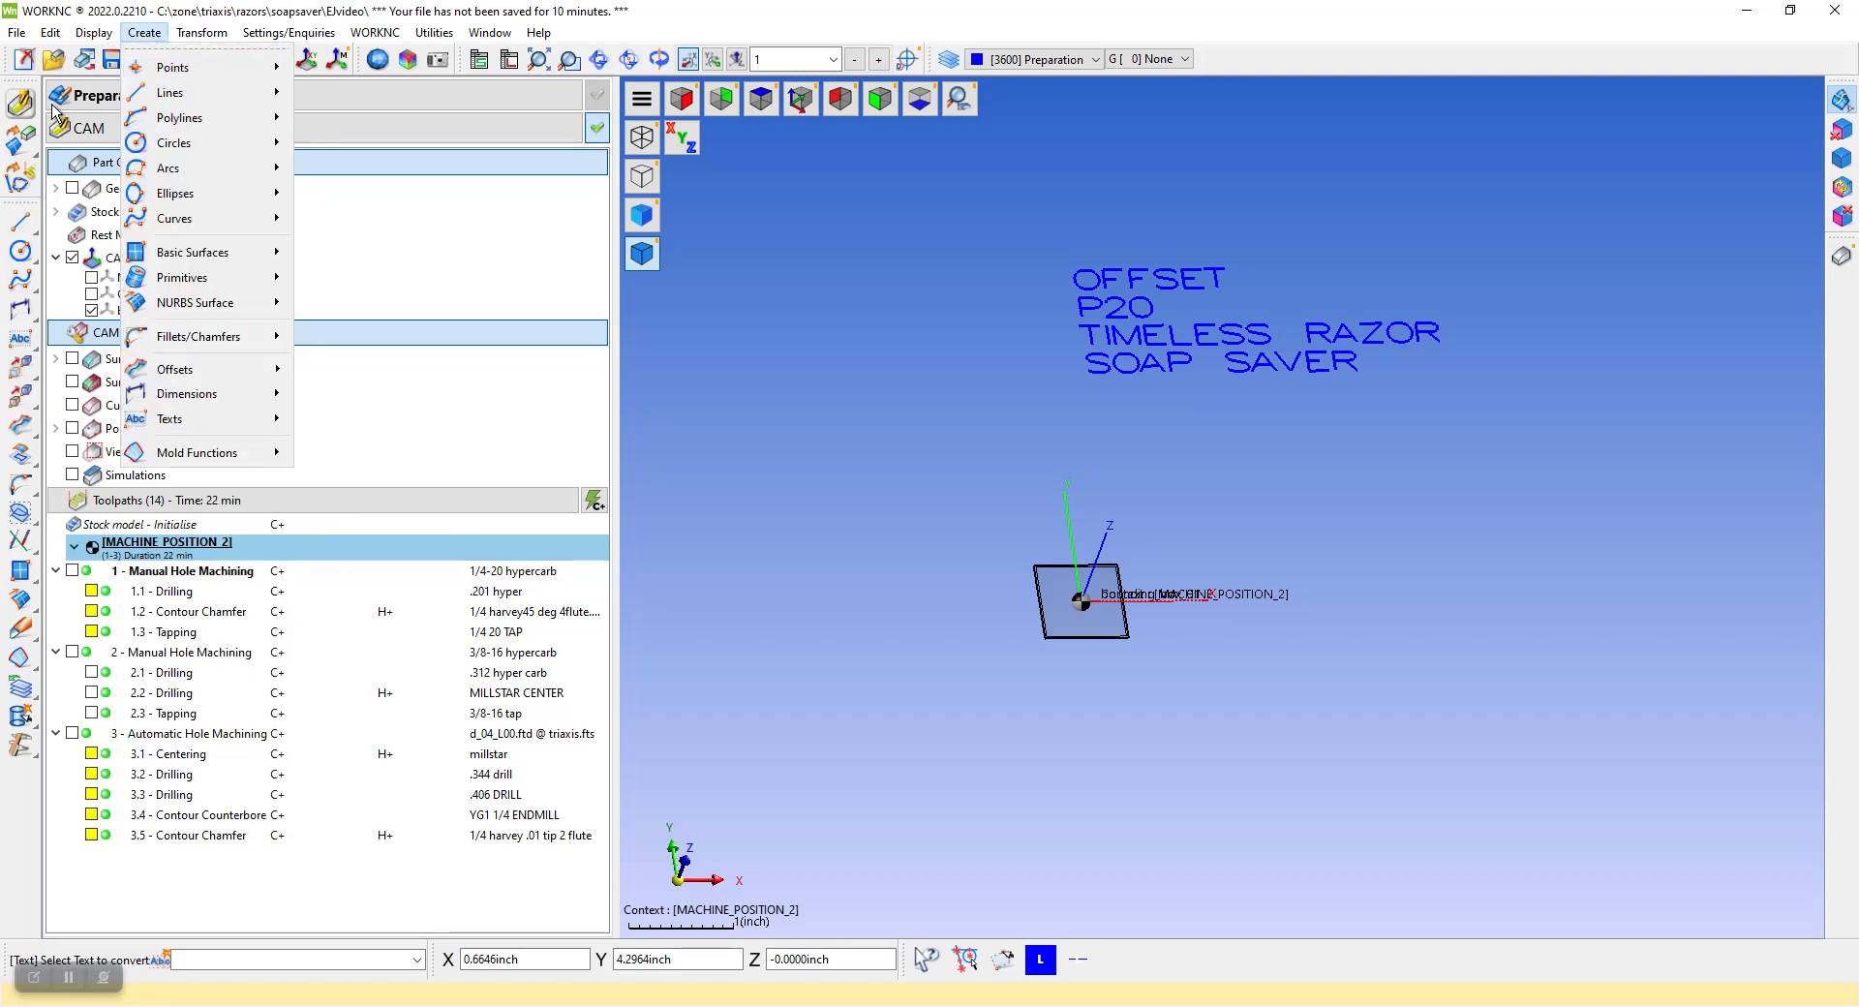
left_click(20, 103)
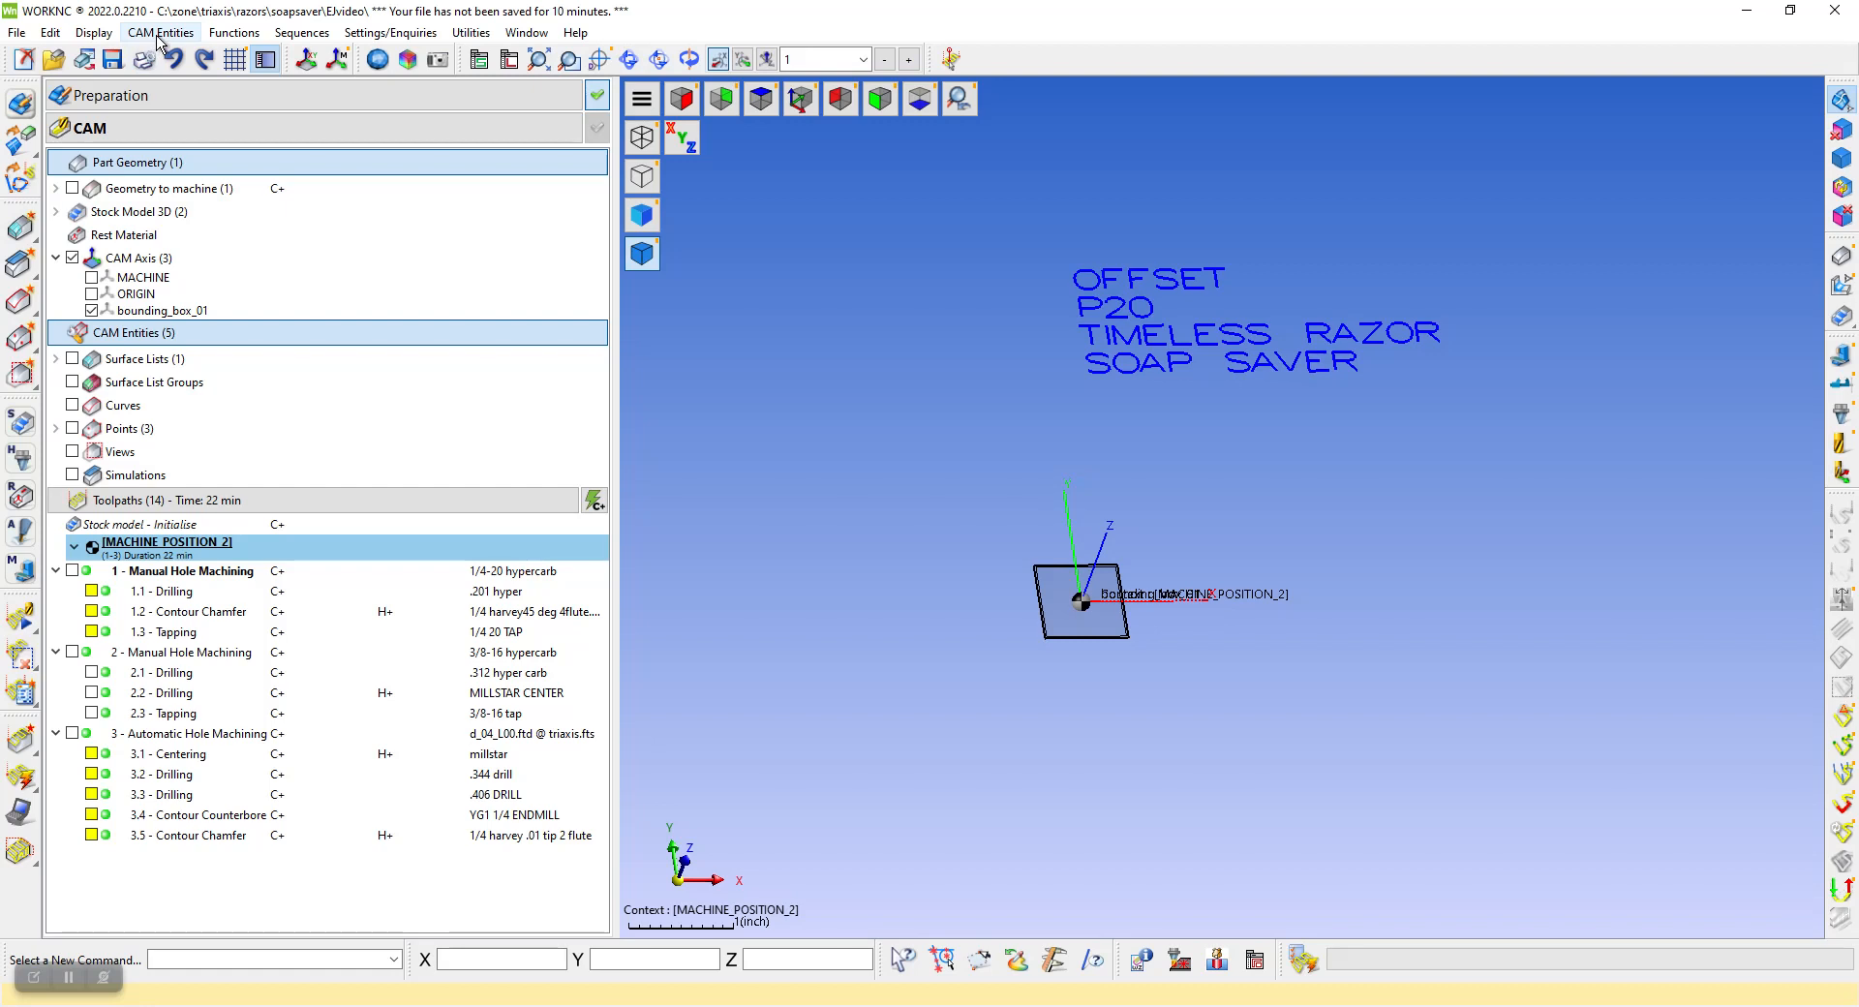
left_click(171, 37)
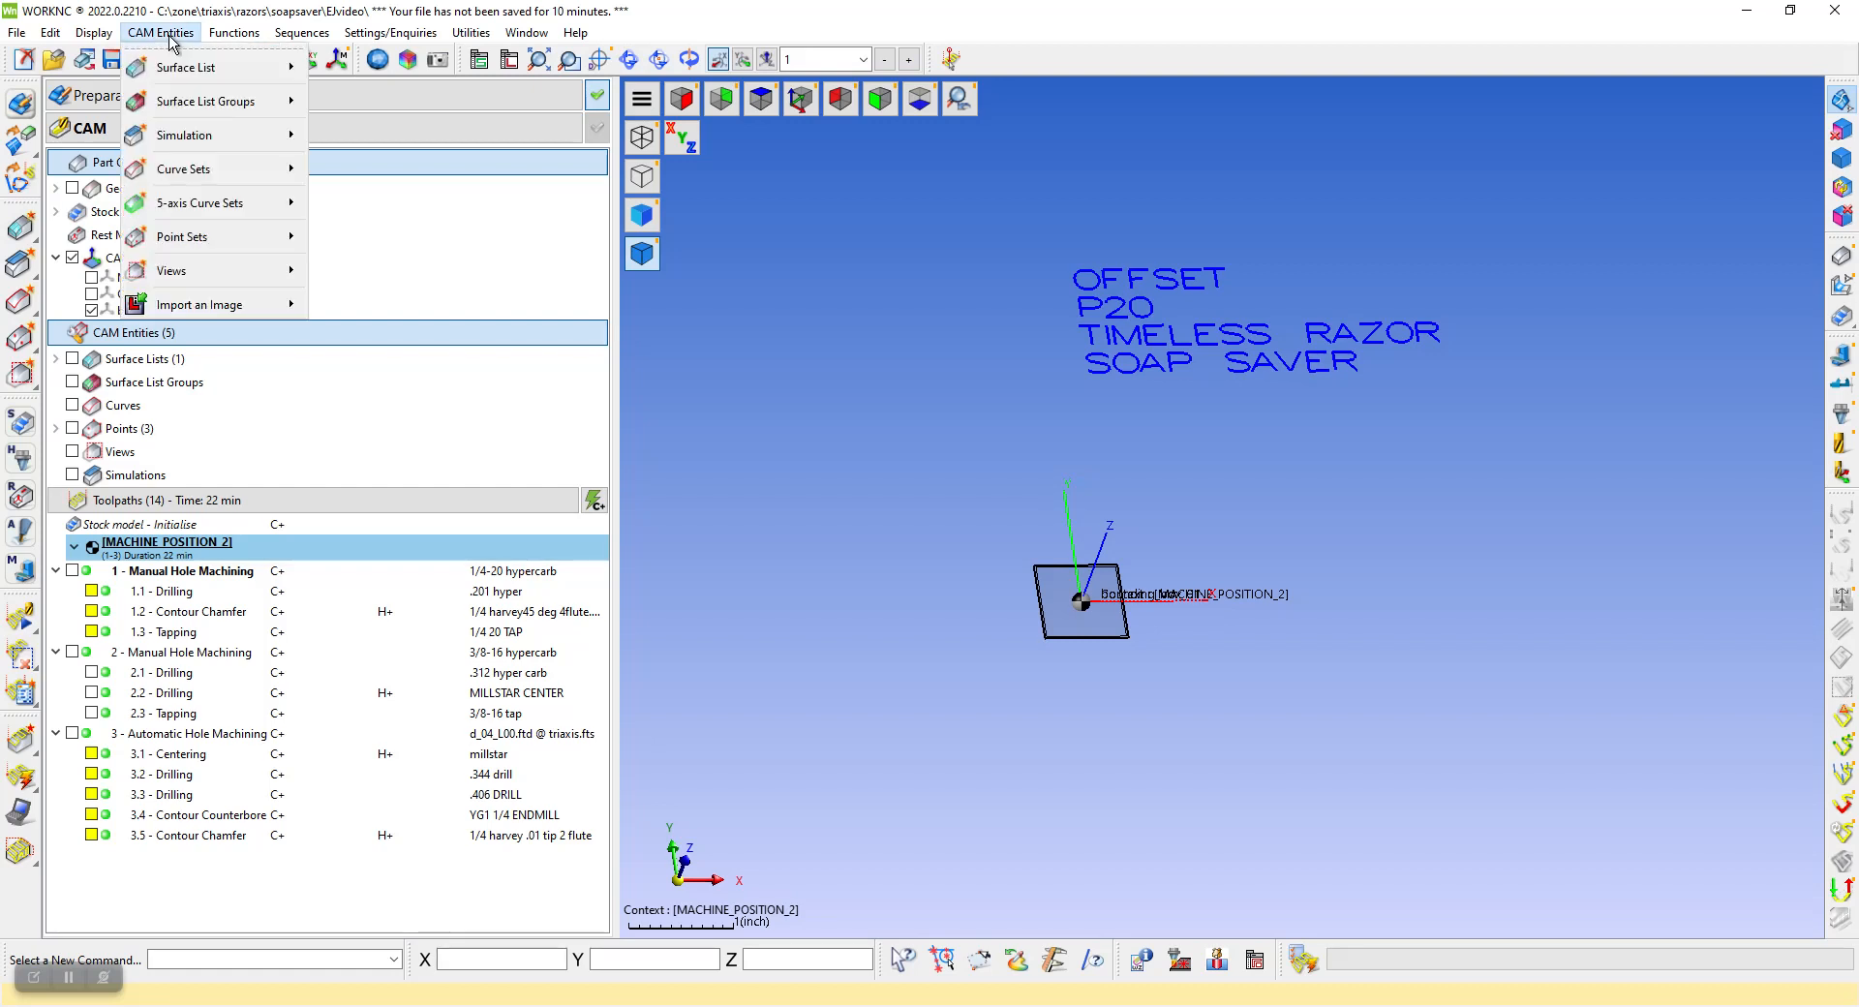
mouse_move(205, 172)
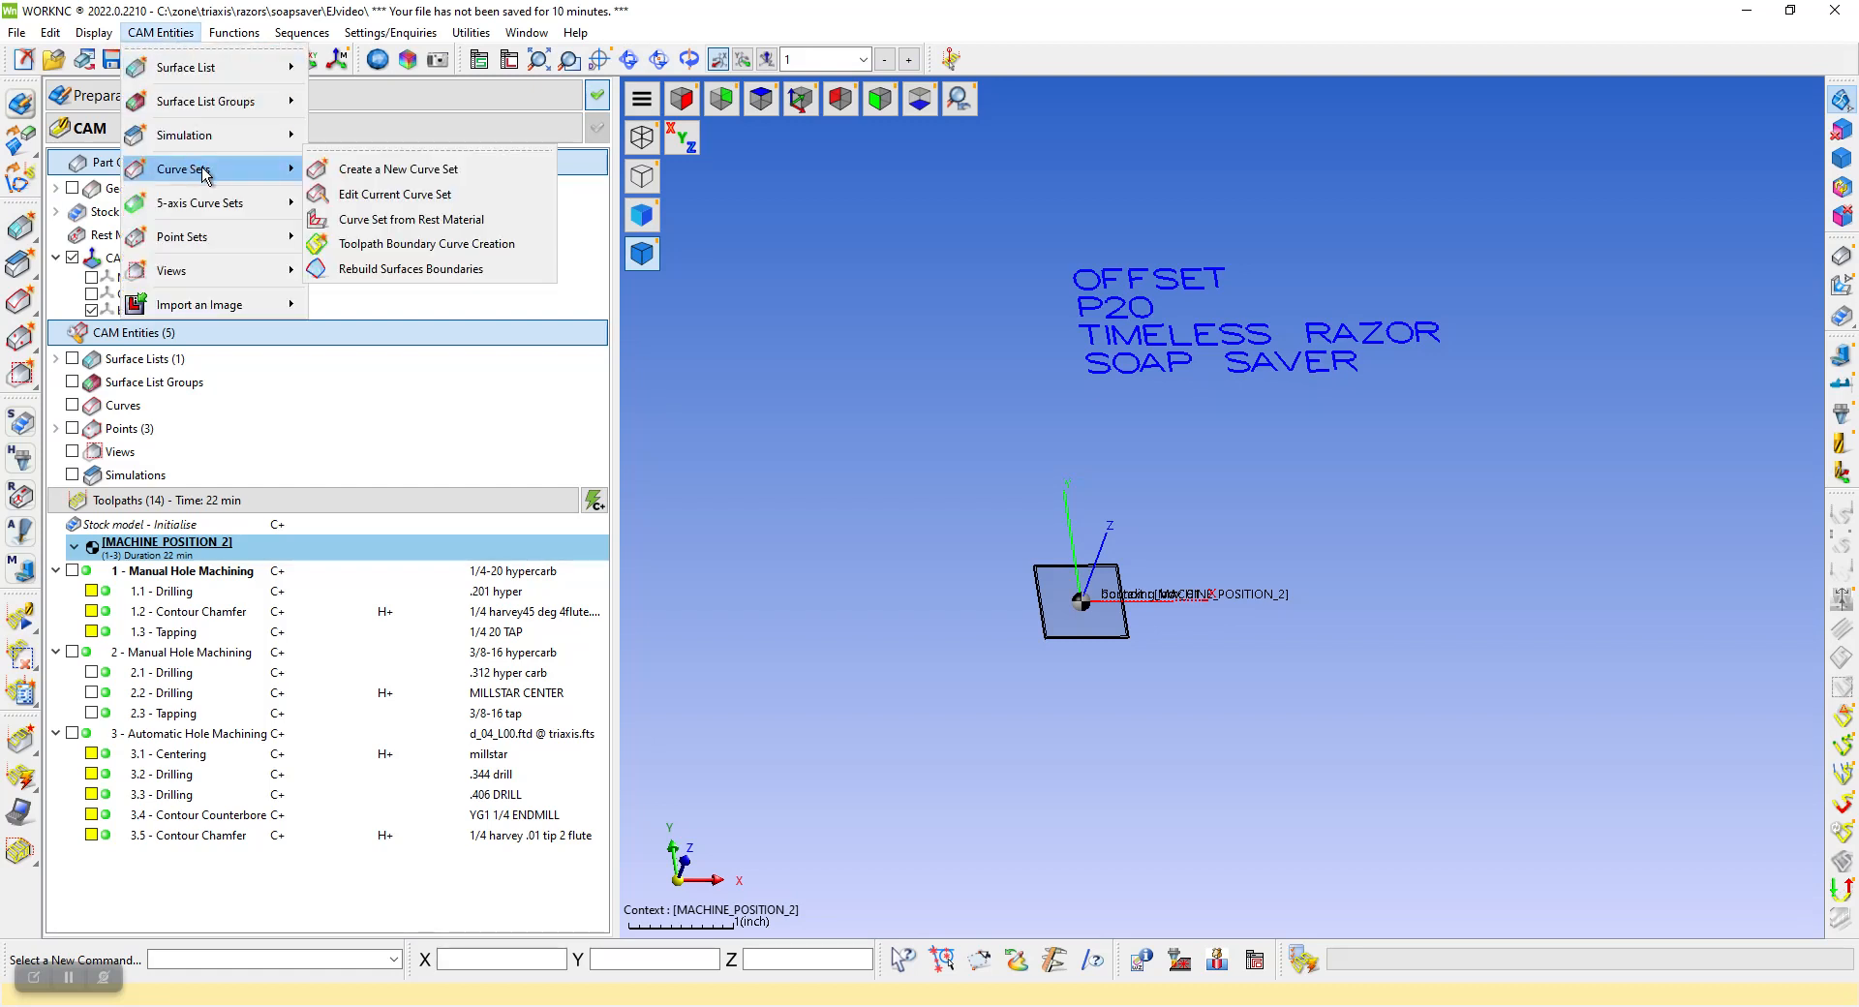
left_click(397, 170)
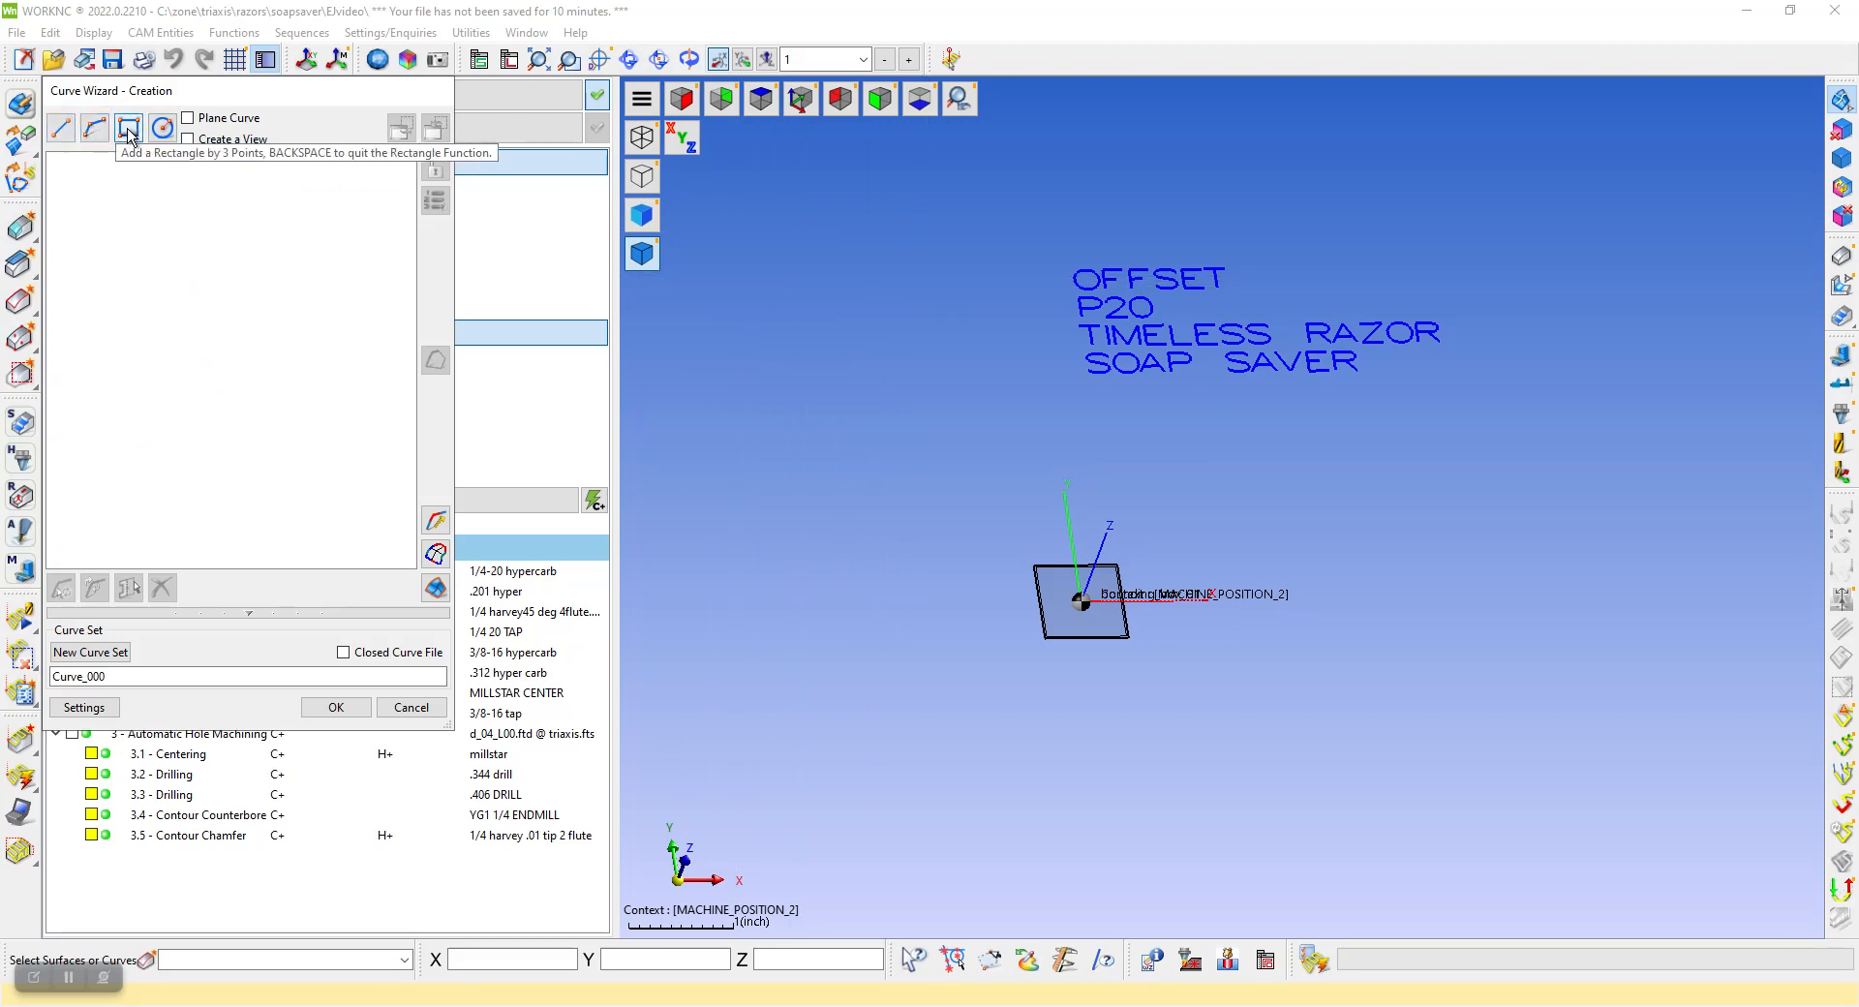
left_click(61, 128)
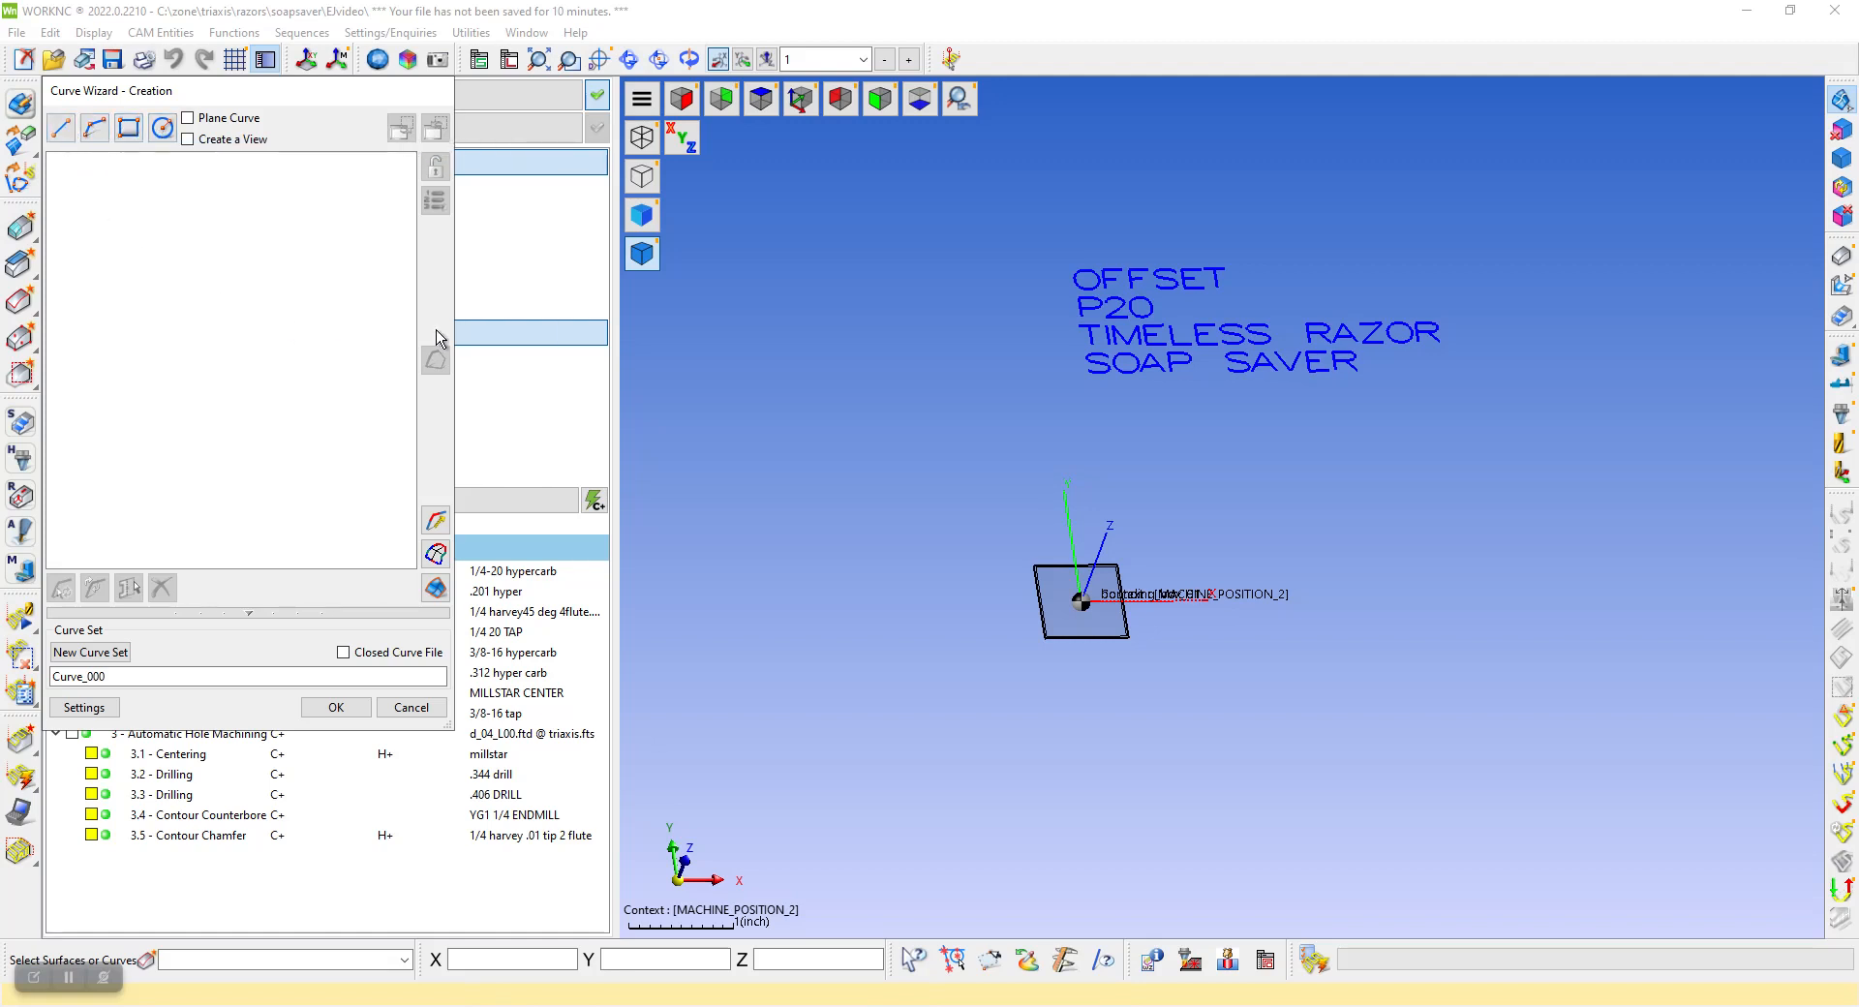
left_click_drag(1013, 233, 1498, 452)
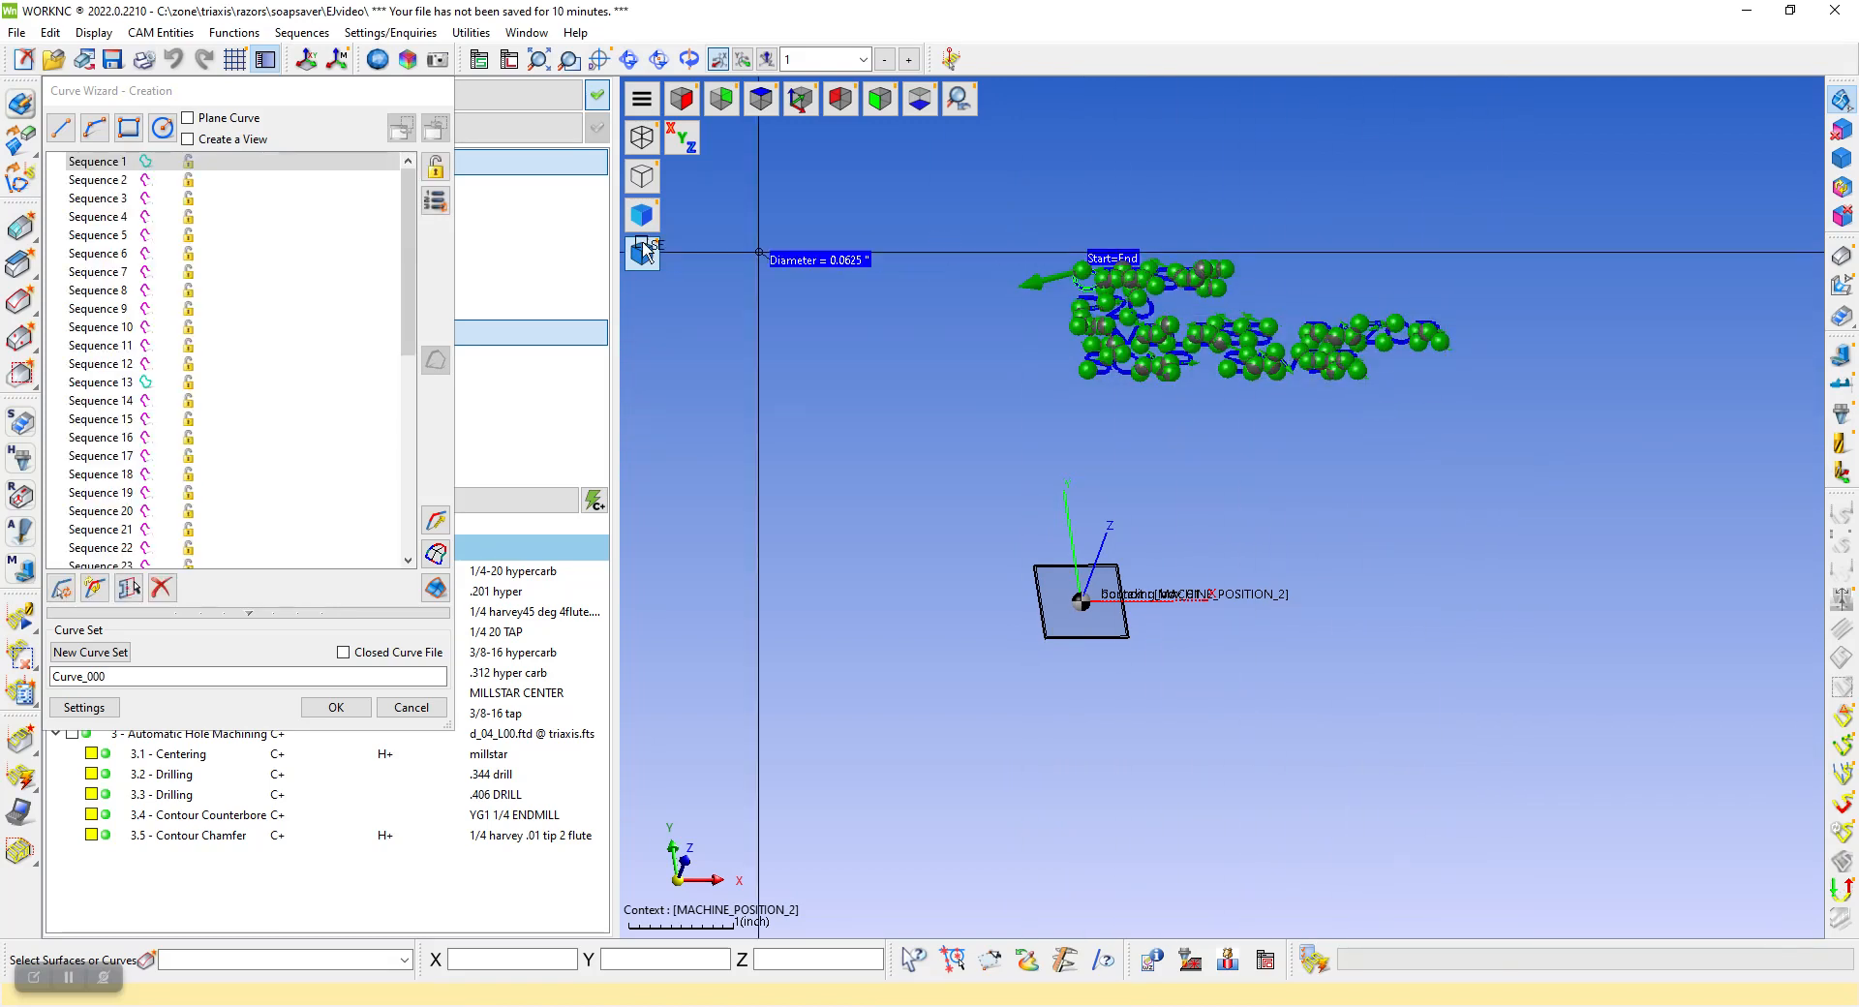
Check the captured letter sequences, name the curve set ENGRAVE and create it
scroll(981, 256, "up", 6)
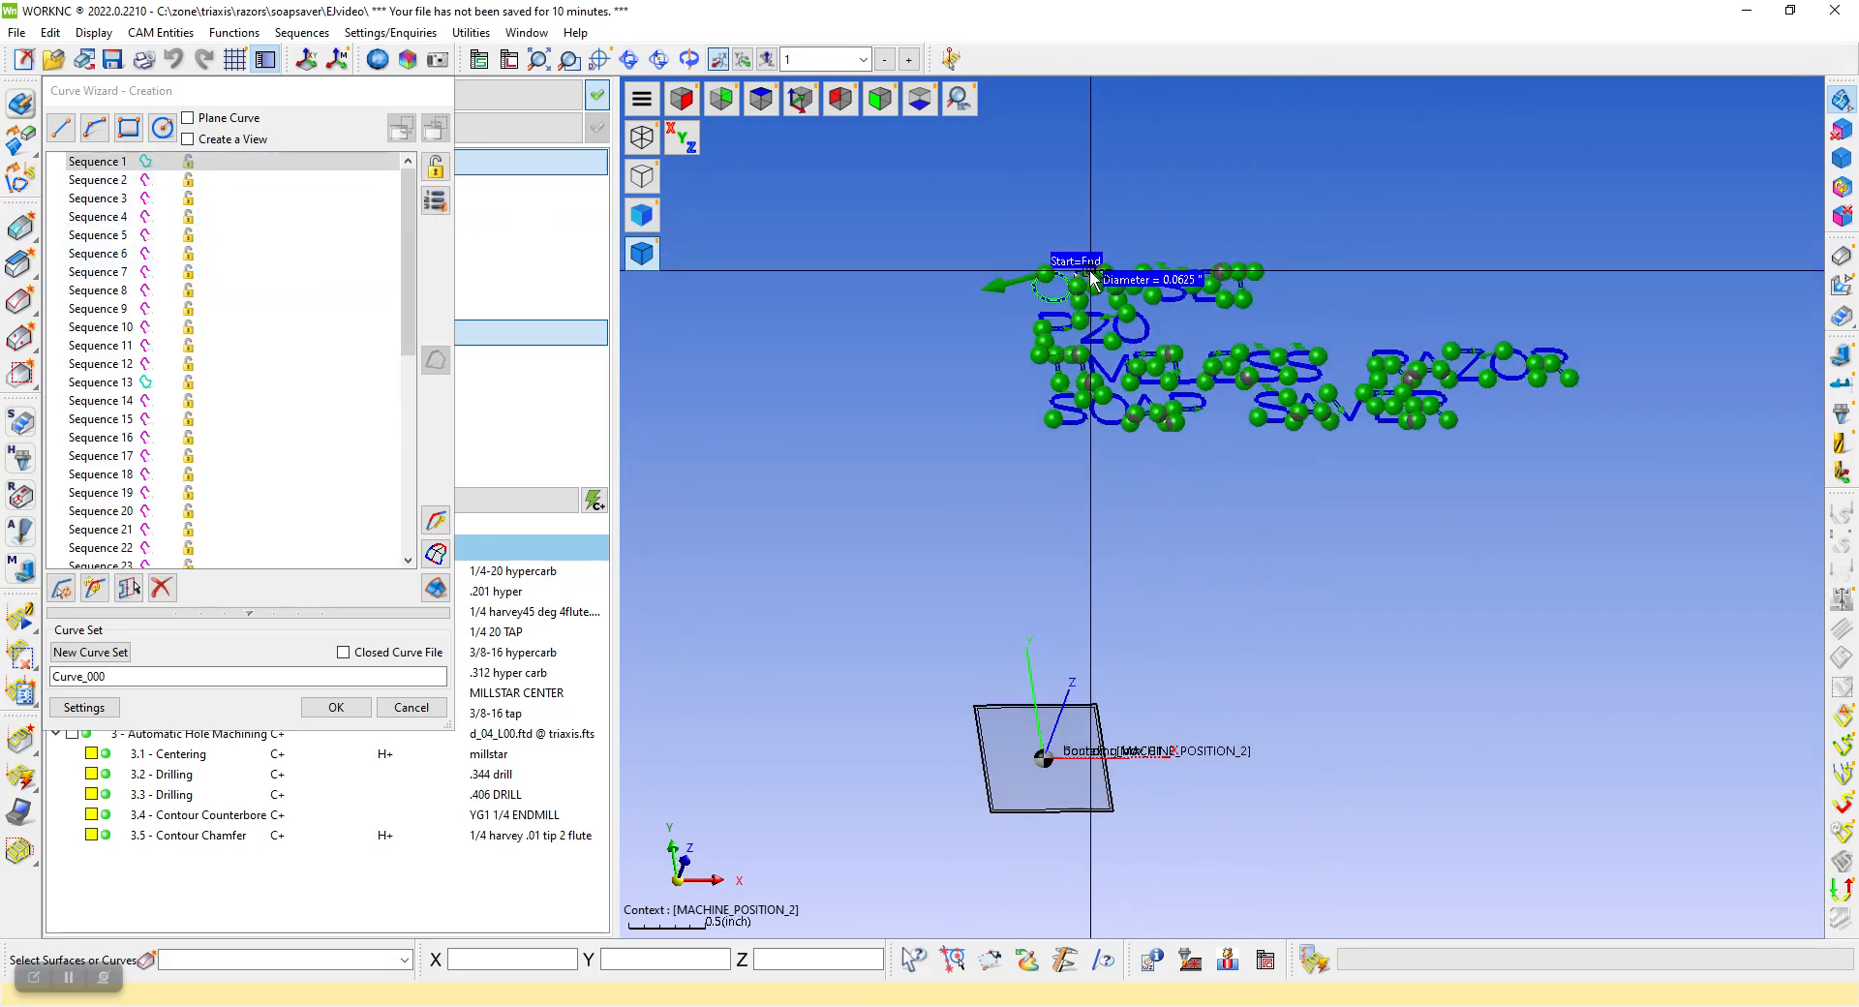
scroll(1028, 366, "up", 3)
scroll(947, 357, "down", 2)
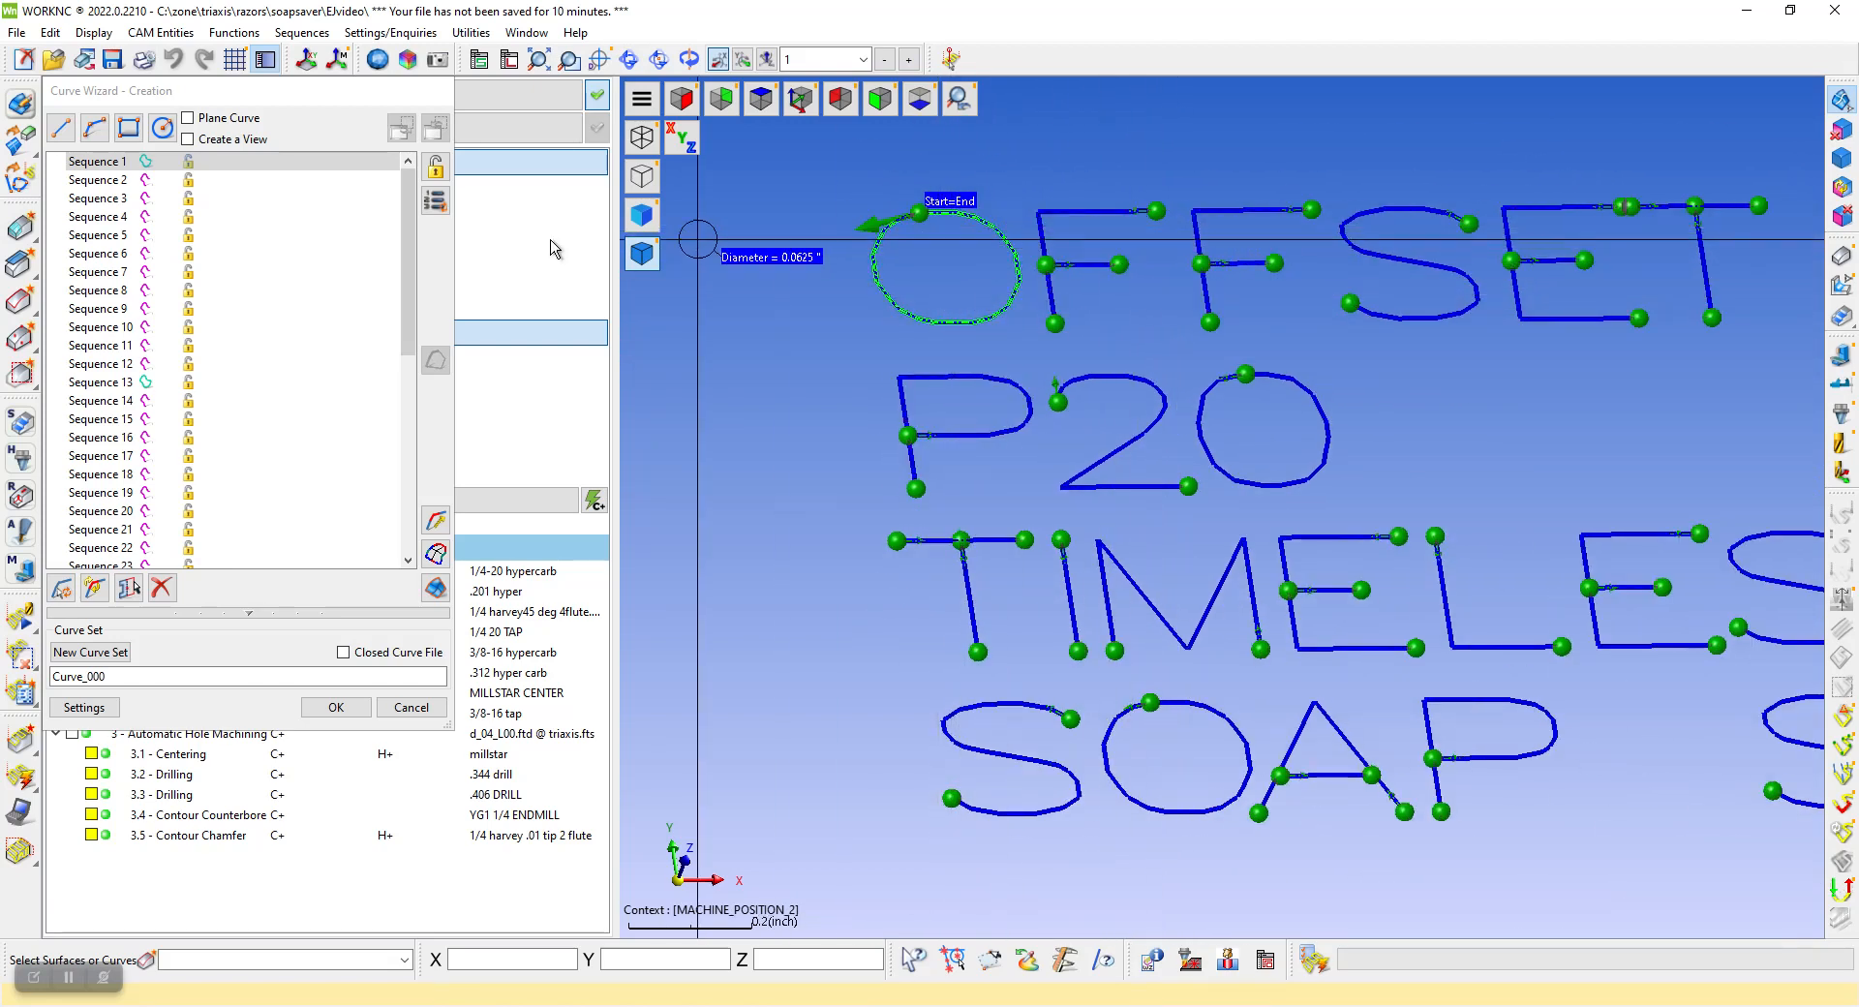
scroll(794, 291, "down", 3)
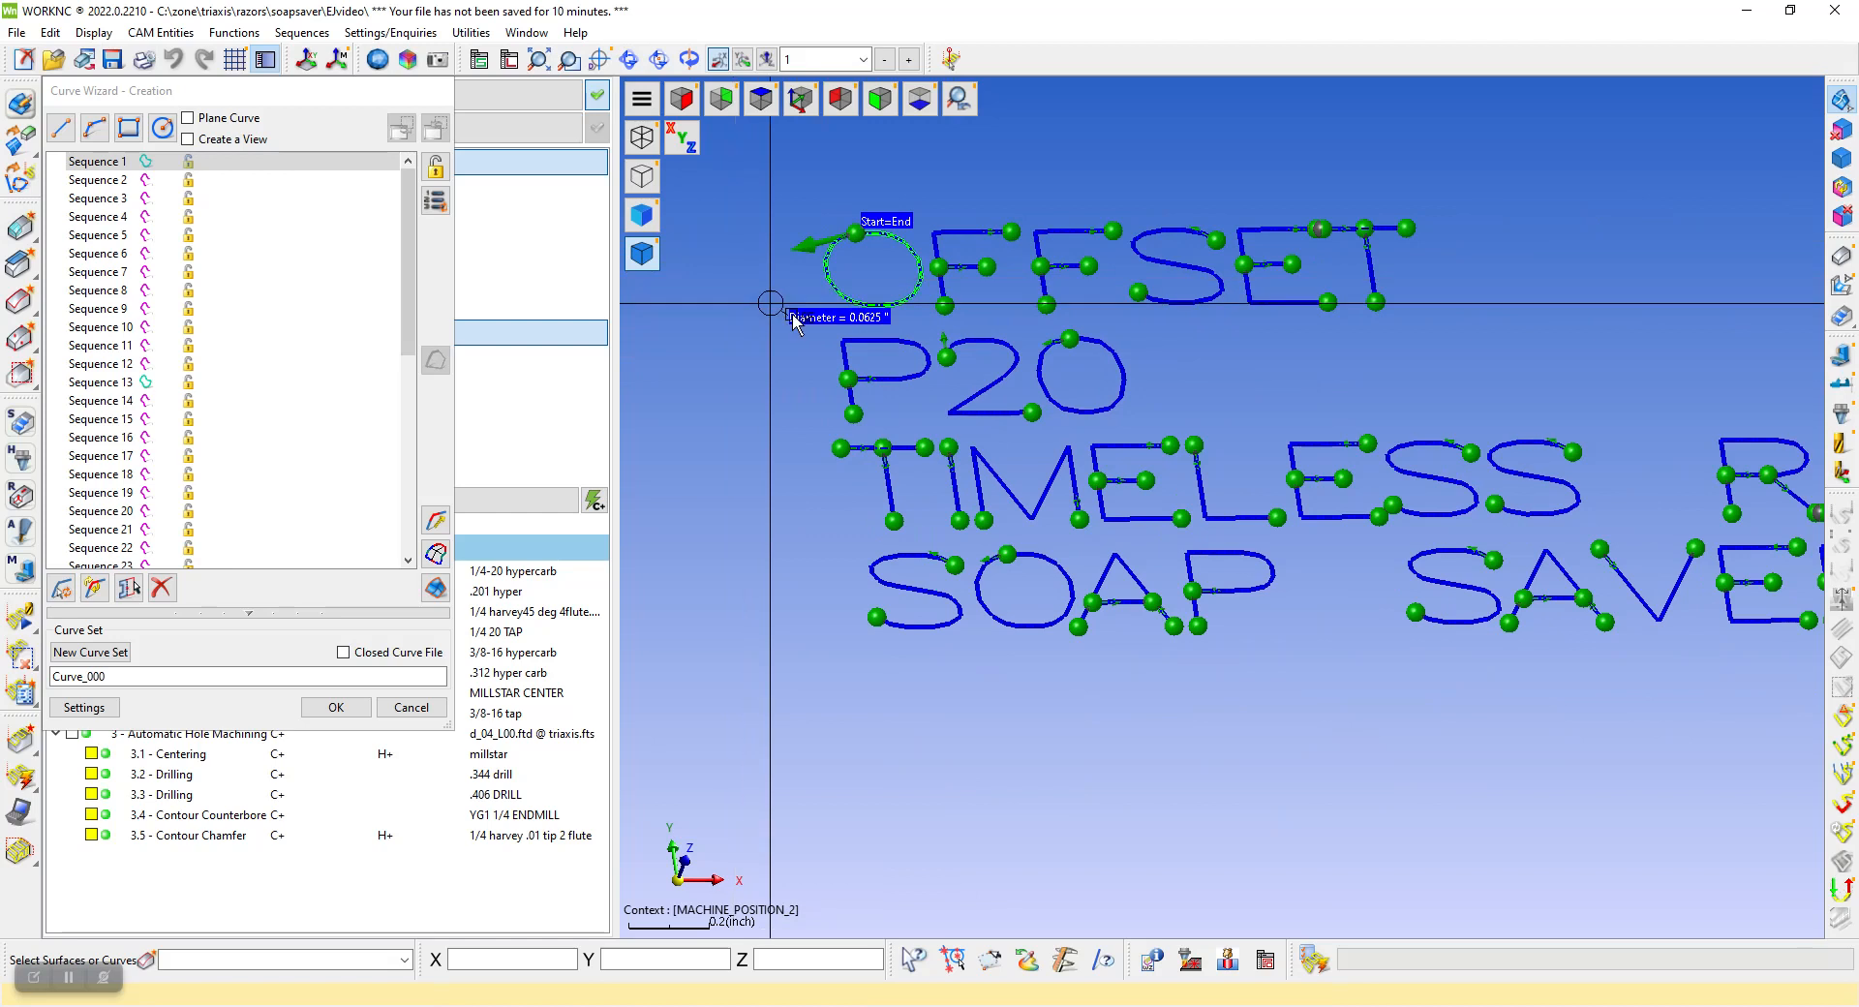
left_click_drag(114, 678, 53, 678)
type("ENGRAVE")
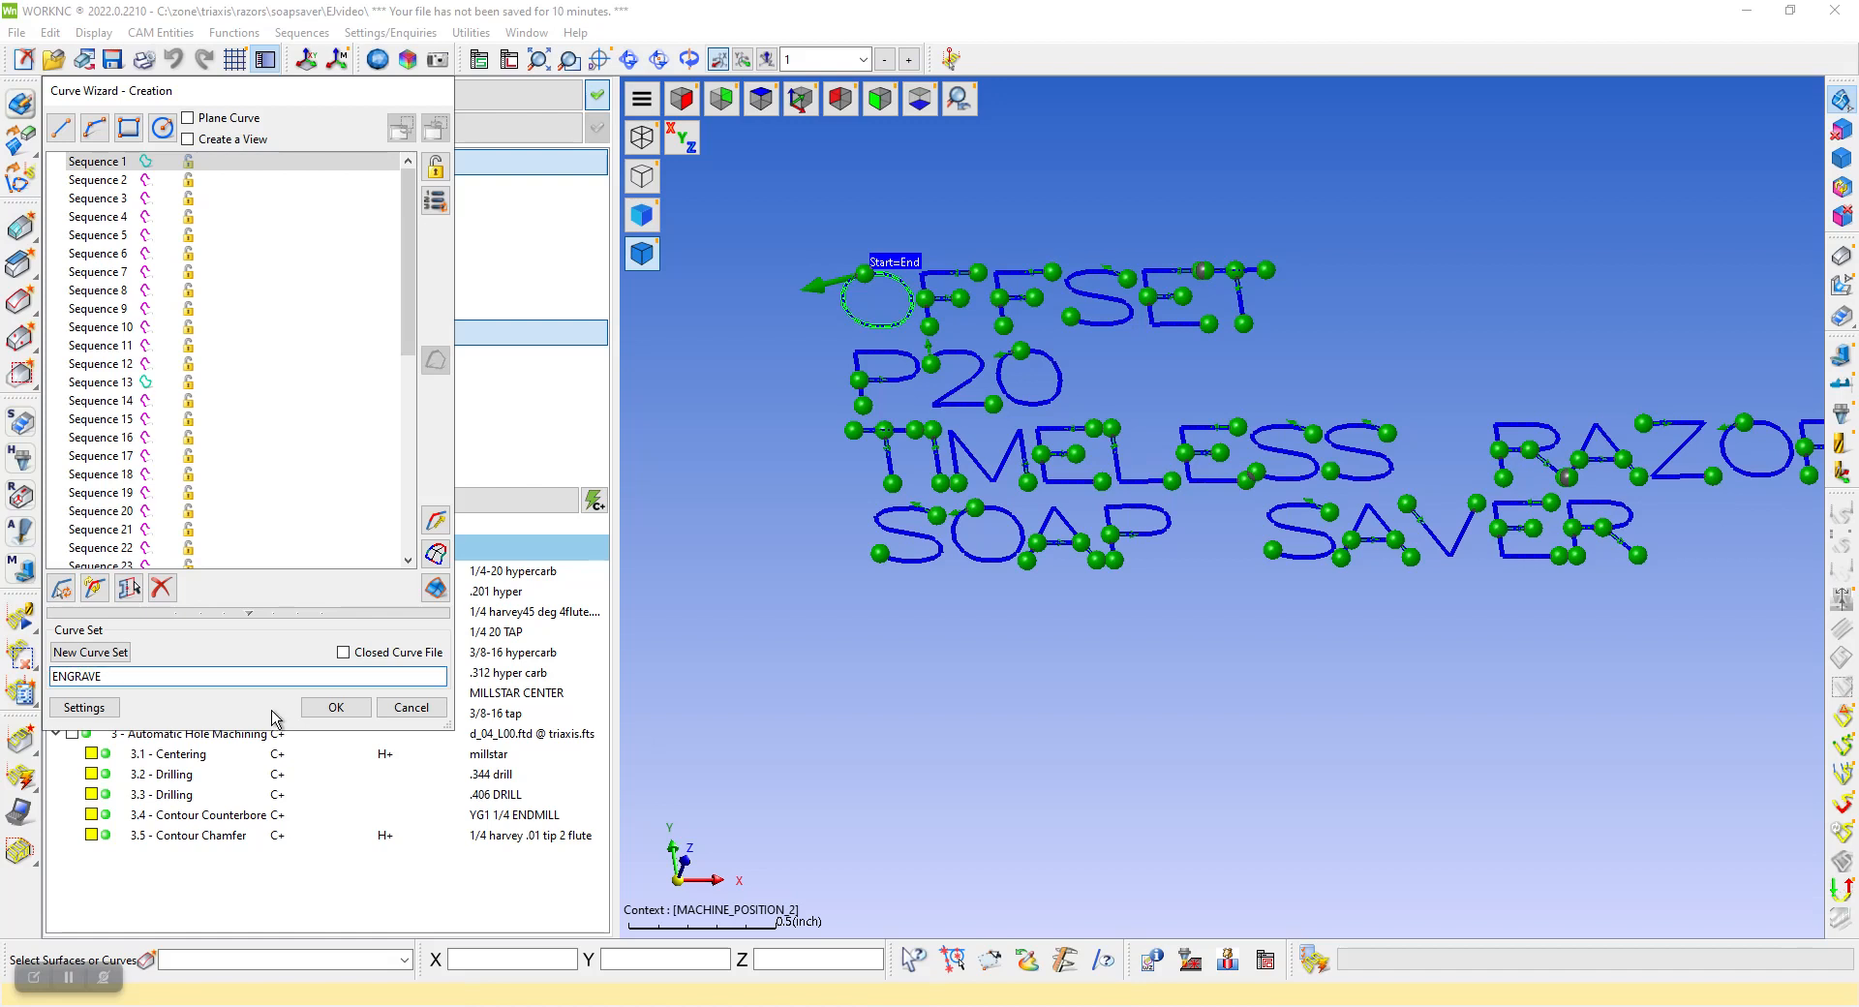
left_click(329, 710)
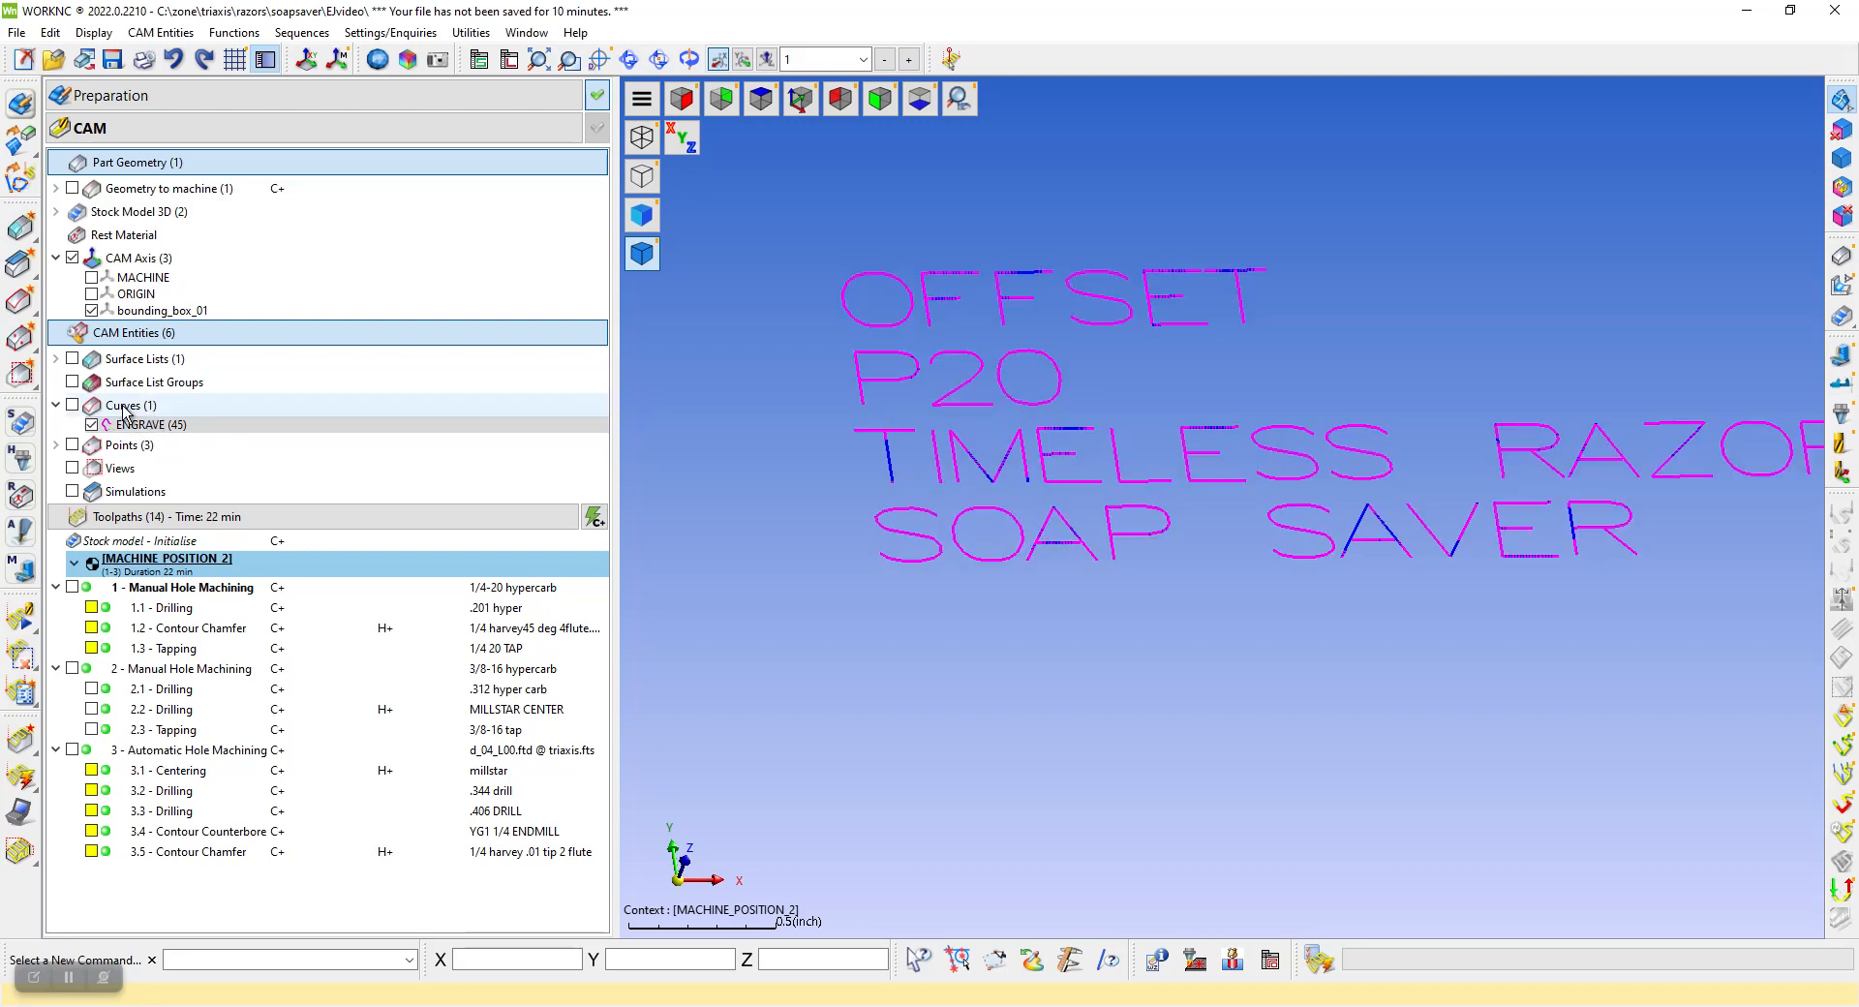
Import the On-curve Engraving toolpath from the ENGRAVE_MILSTAR machining sequence and insert it after toolpath 3.5
right_click(214, 894)
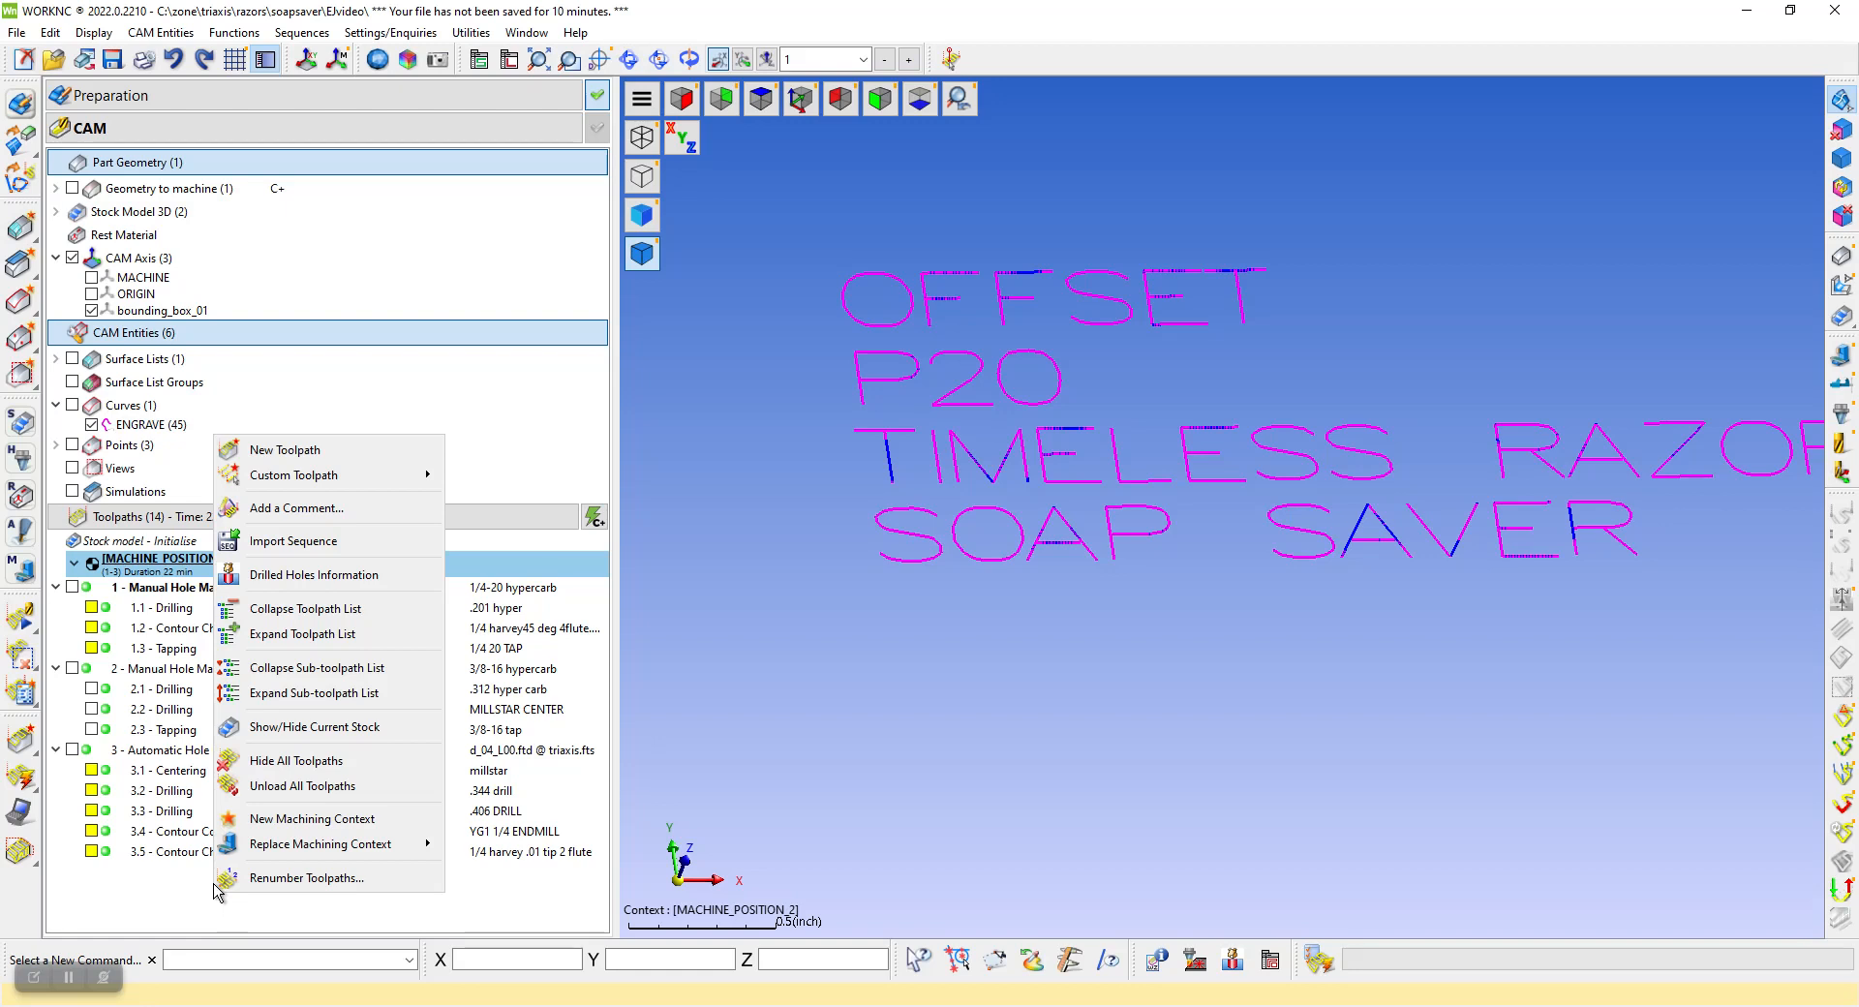
left_click(295, 543)
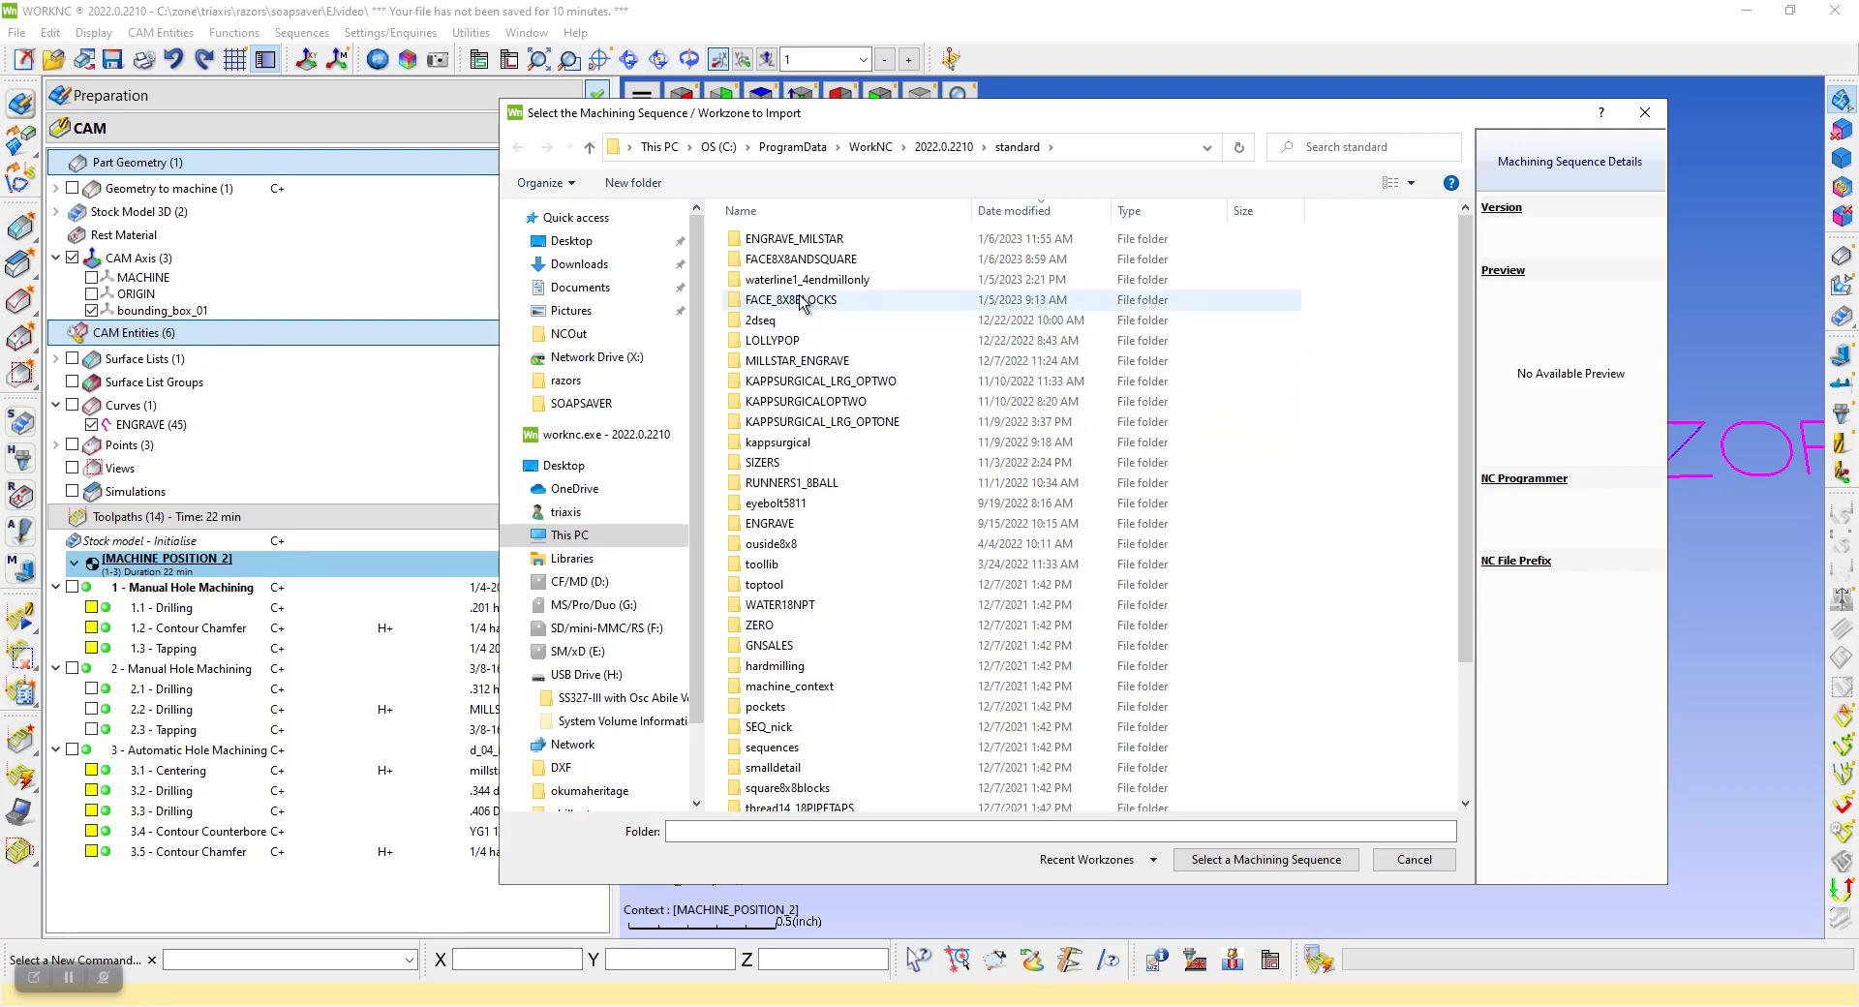
left_click(814, 240)
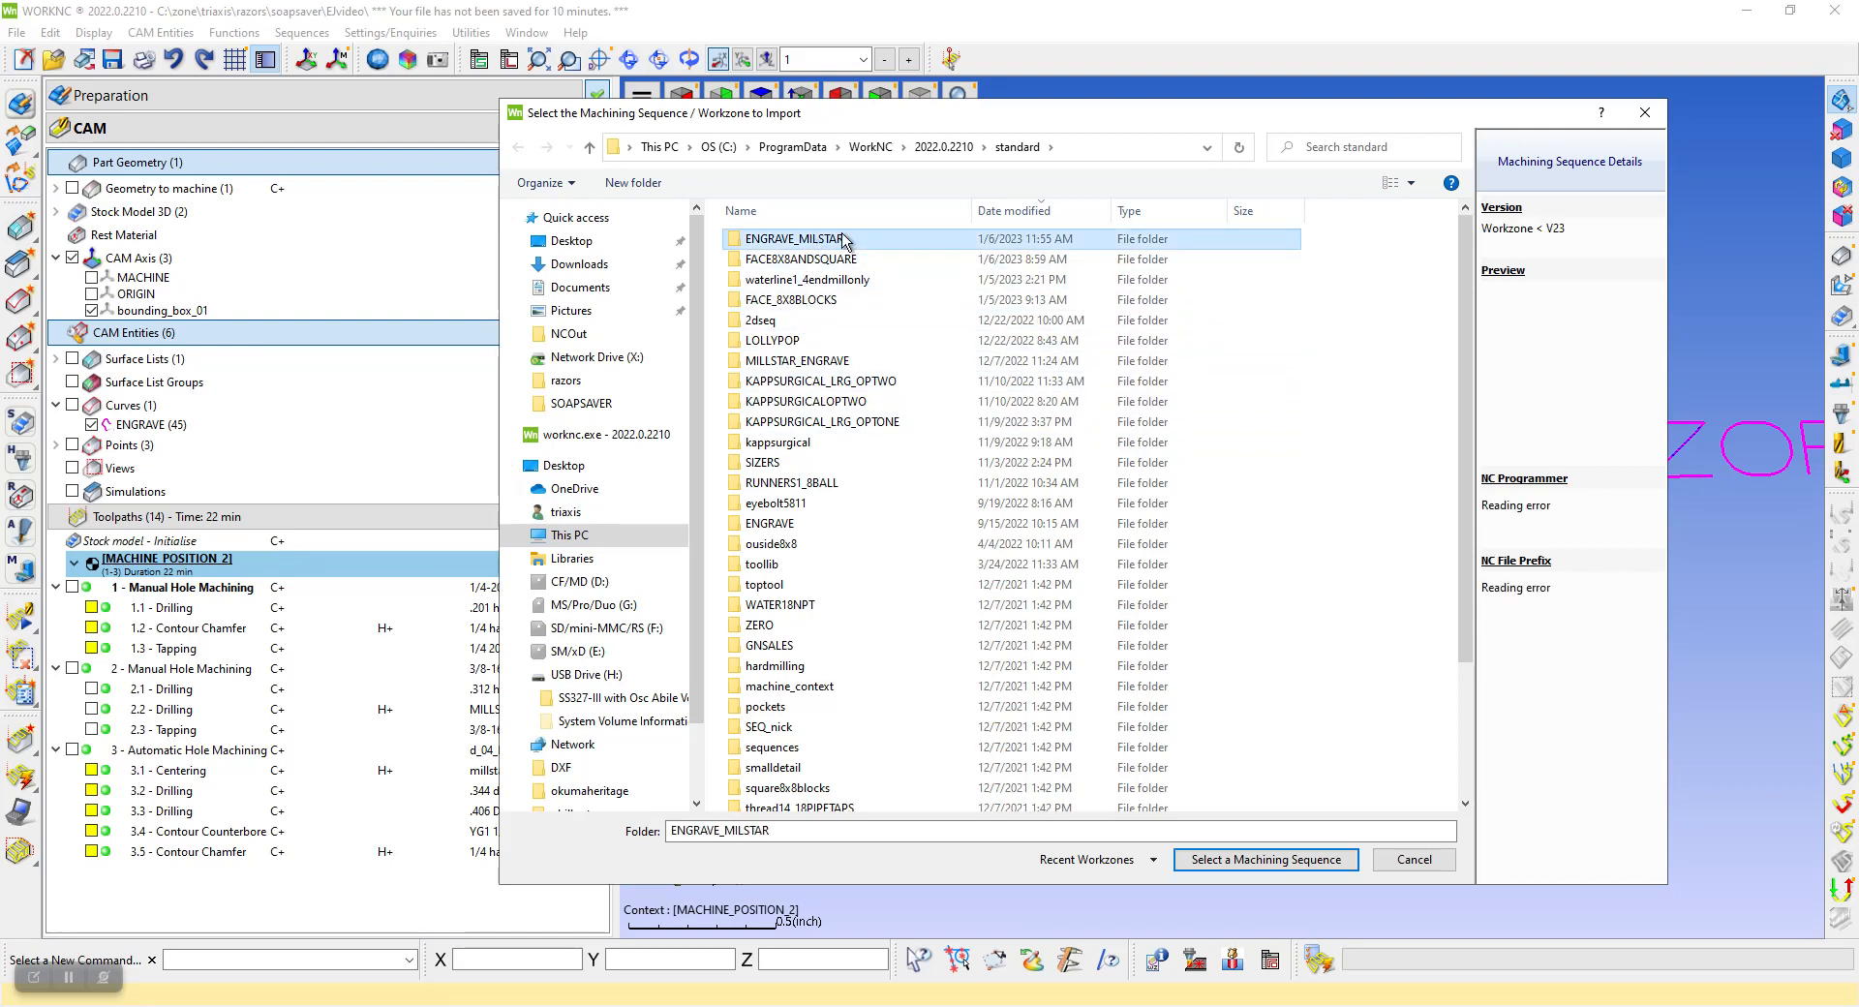
left_click(1237, 866)
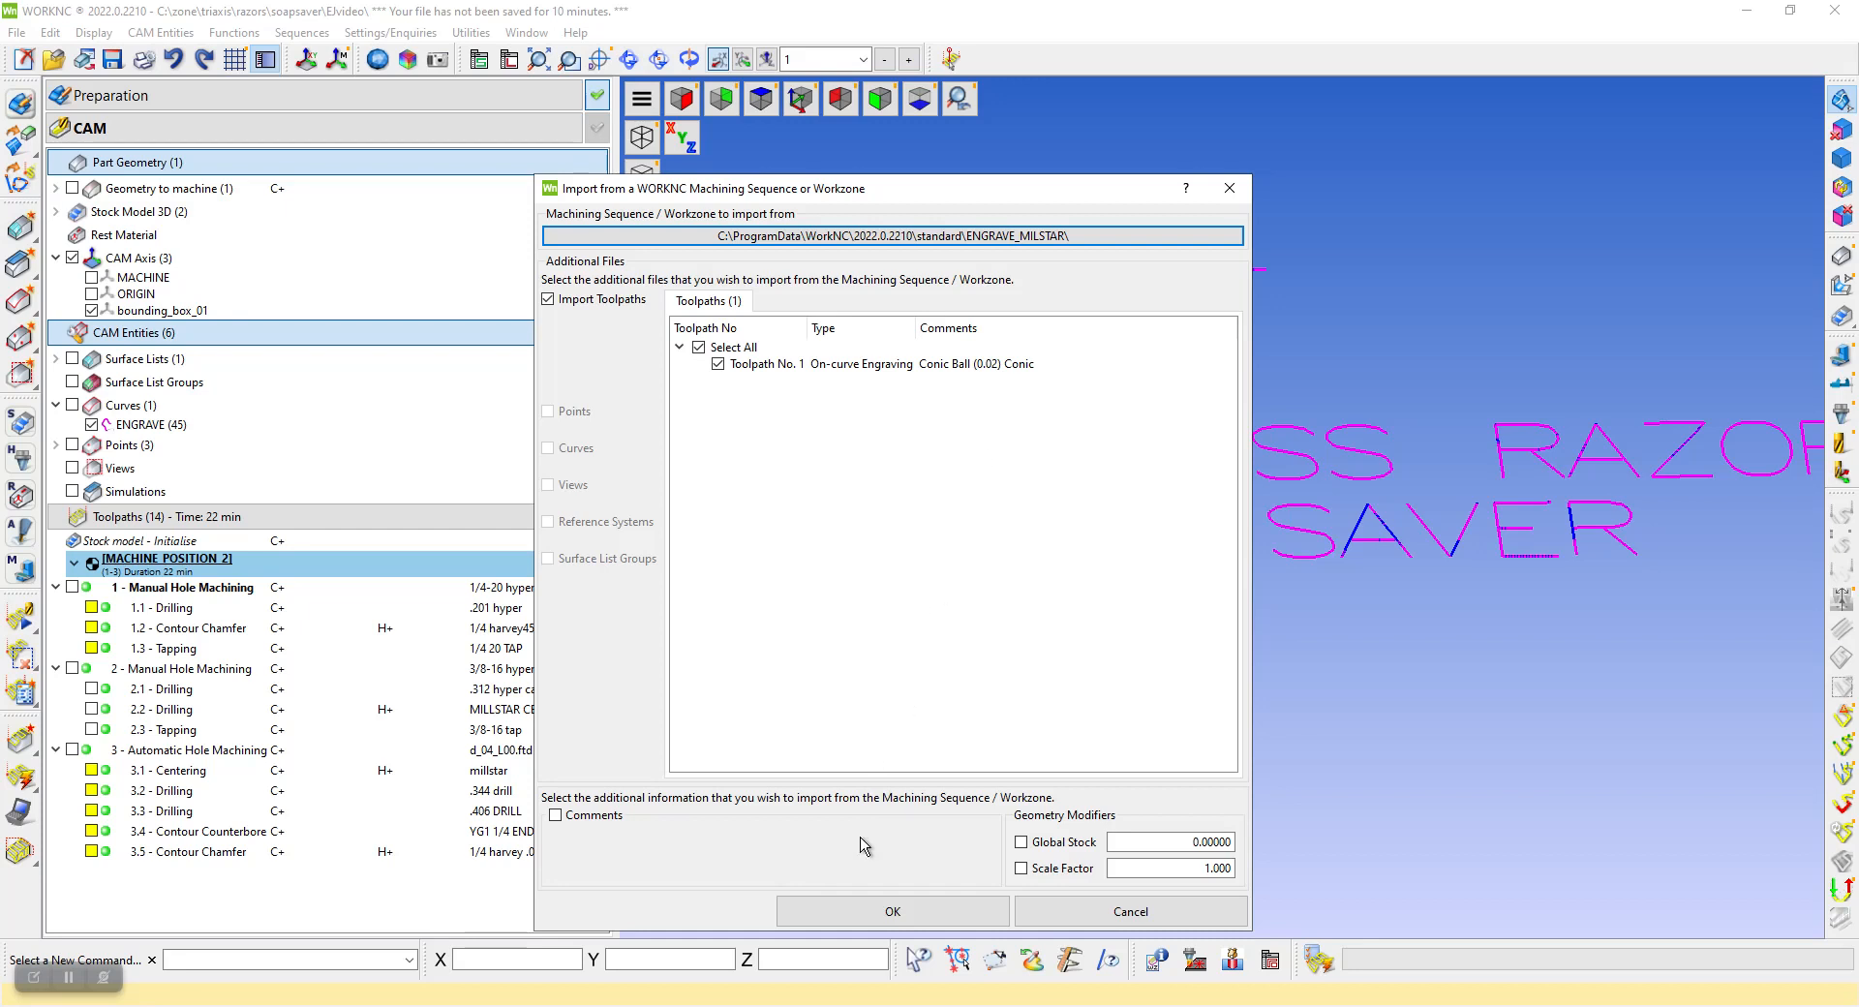
left_click(873, 910)
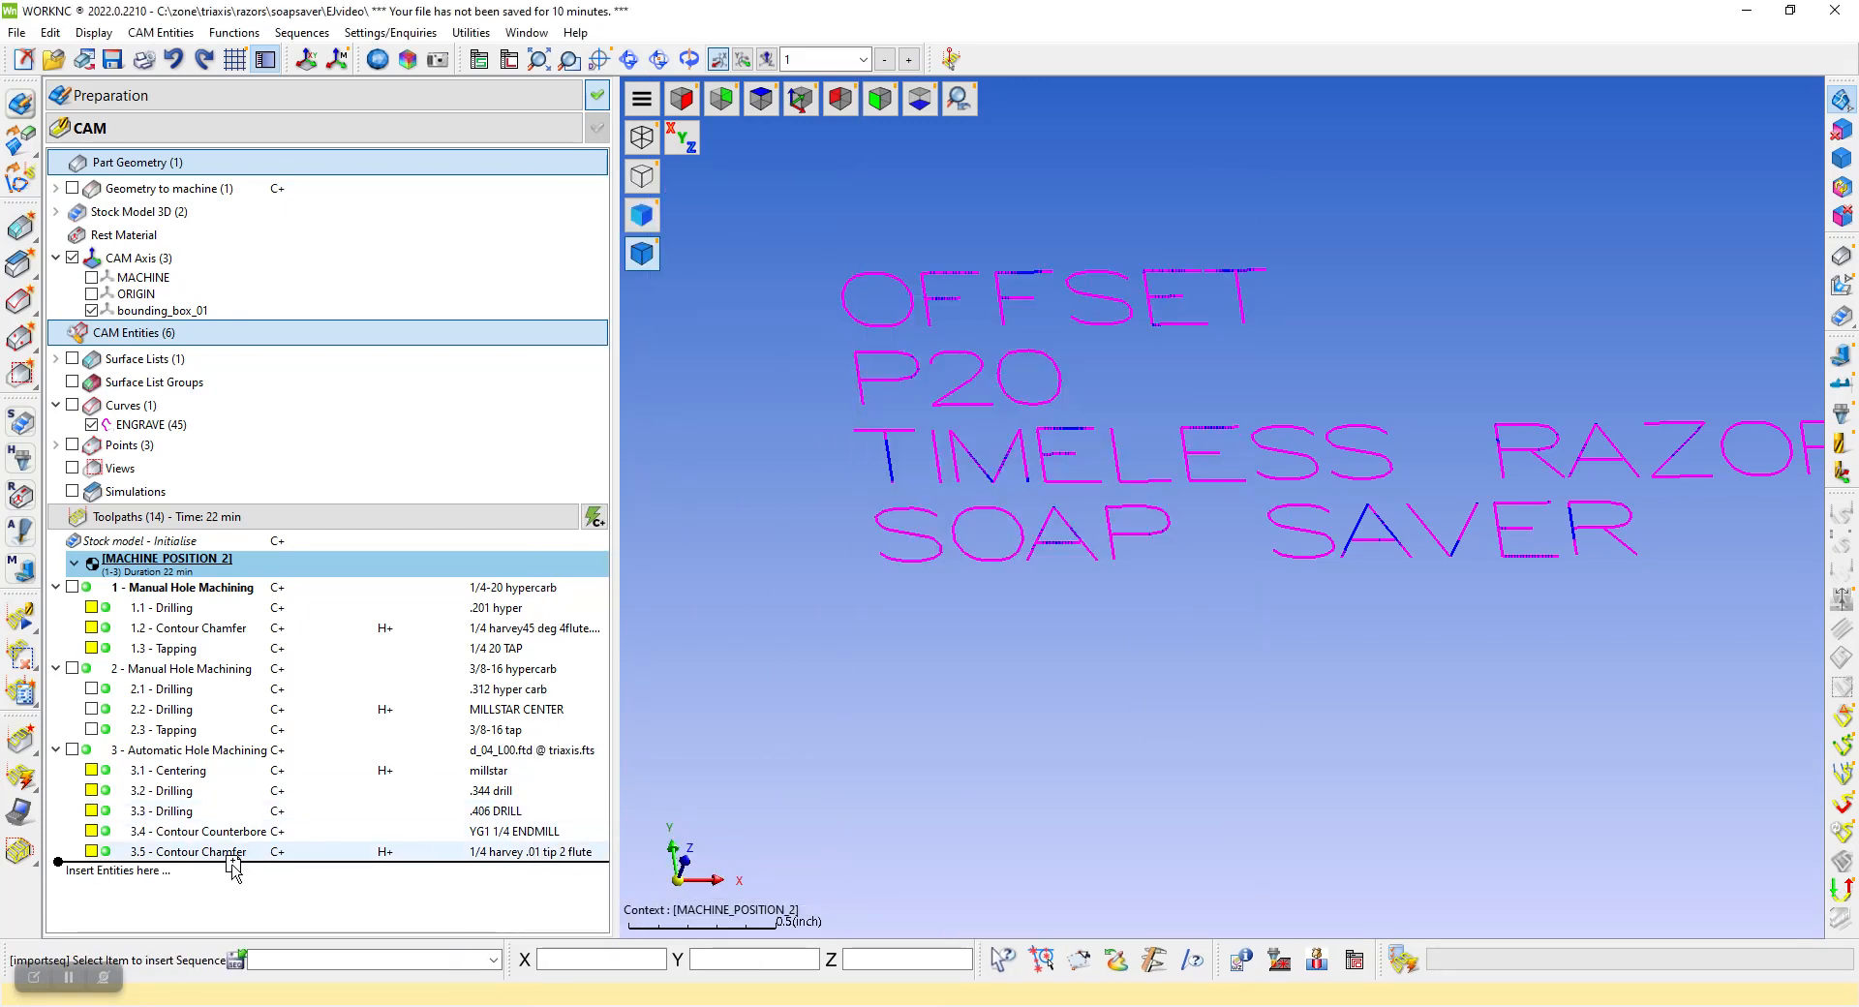
left_click(143, 903)
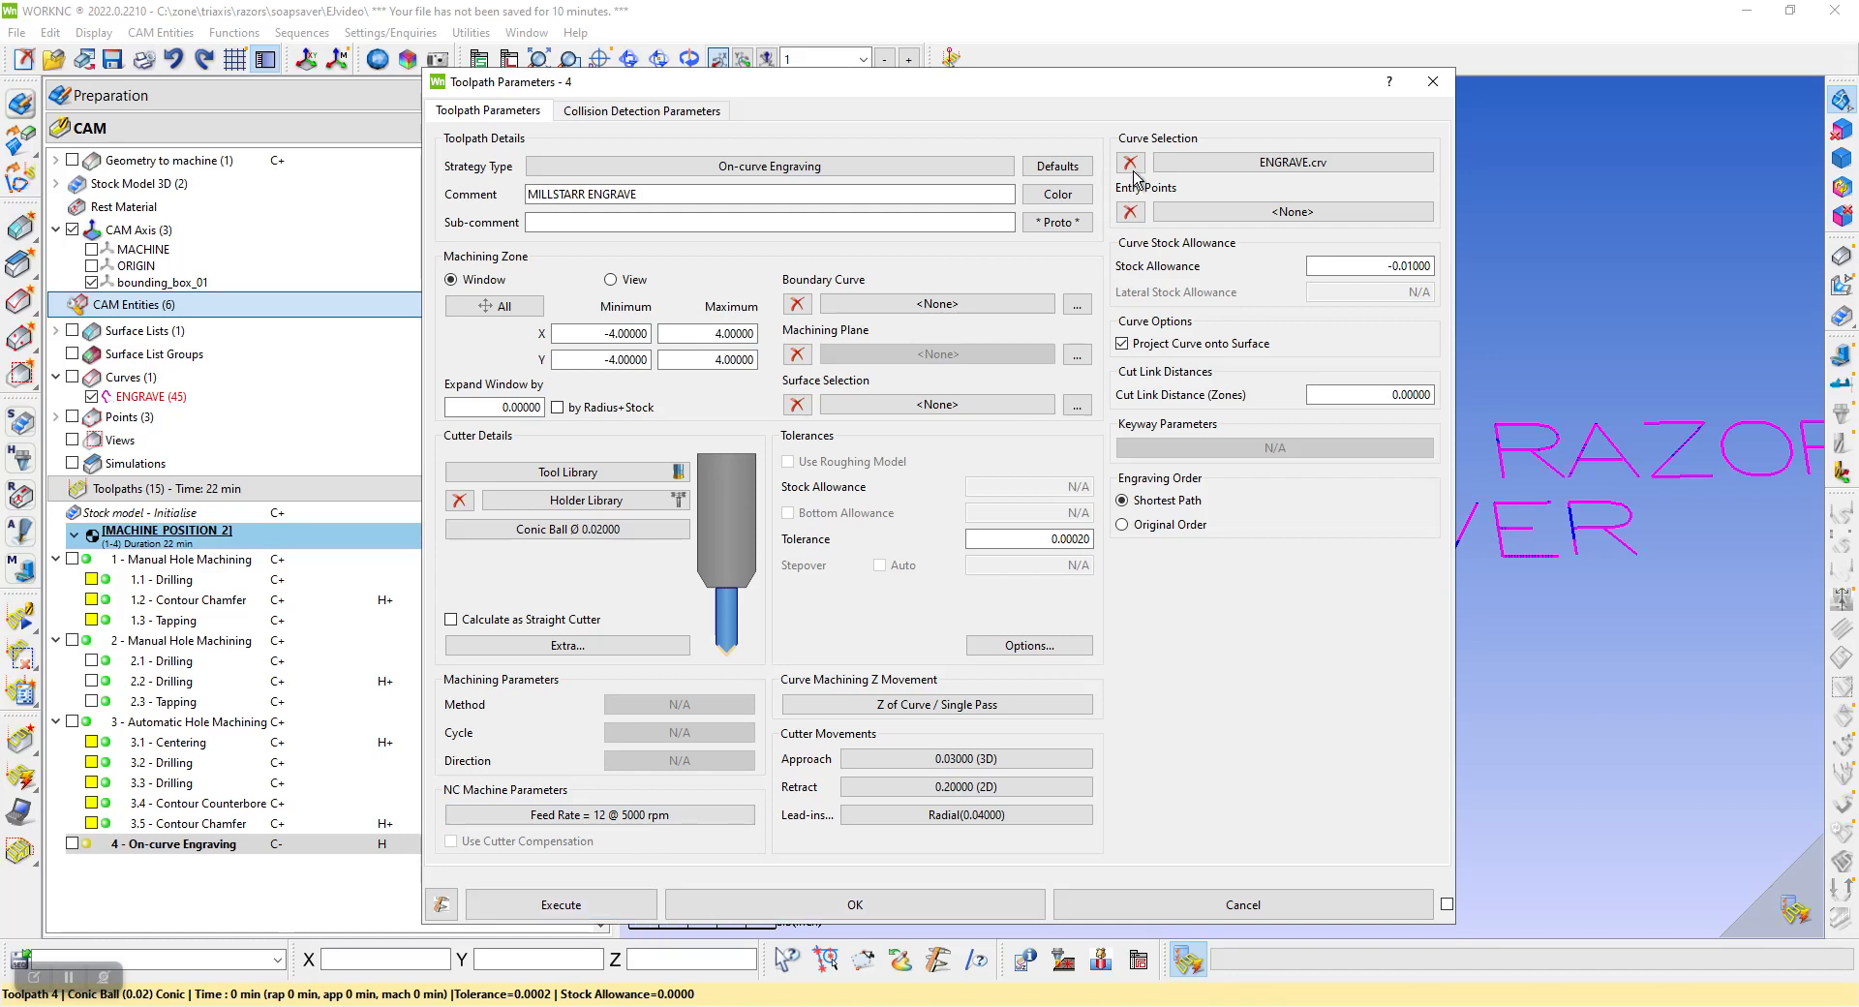
Check the engraving toolpath's ENGRAVE curve selection and cutter movements, and execute its calculation
left_click(1265, 163)
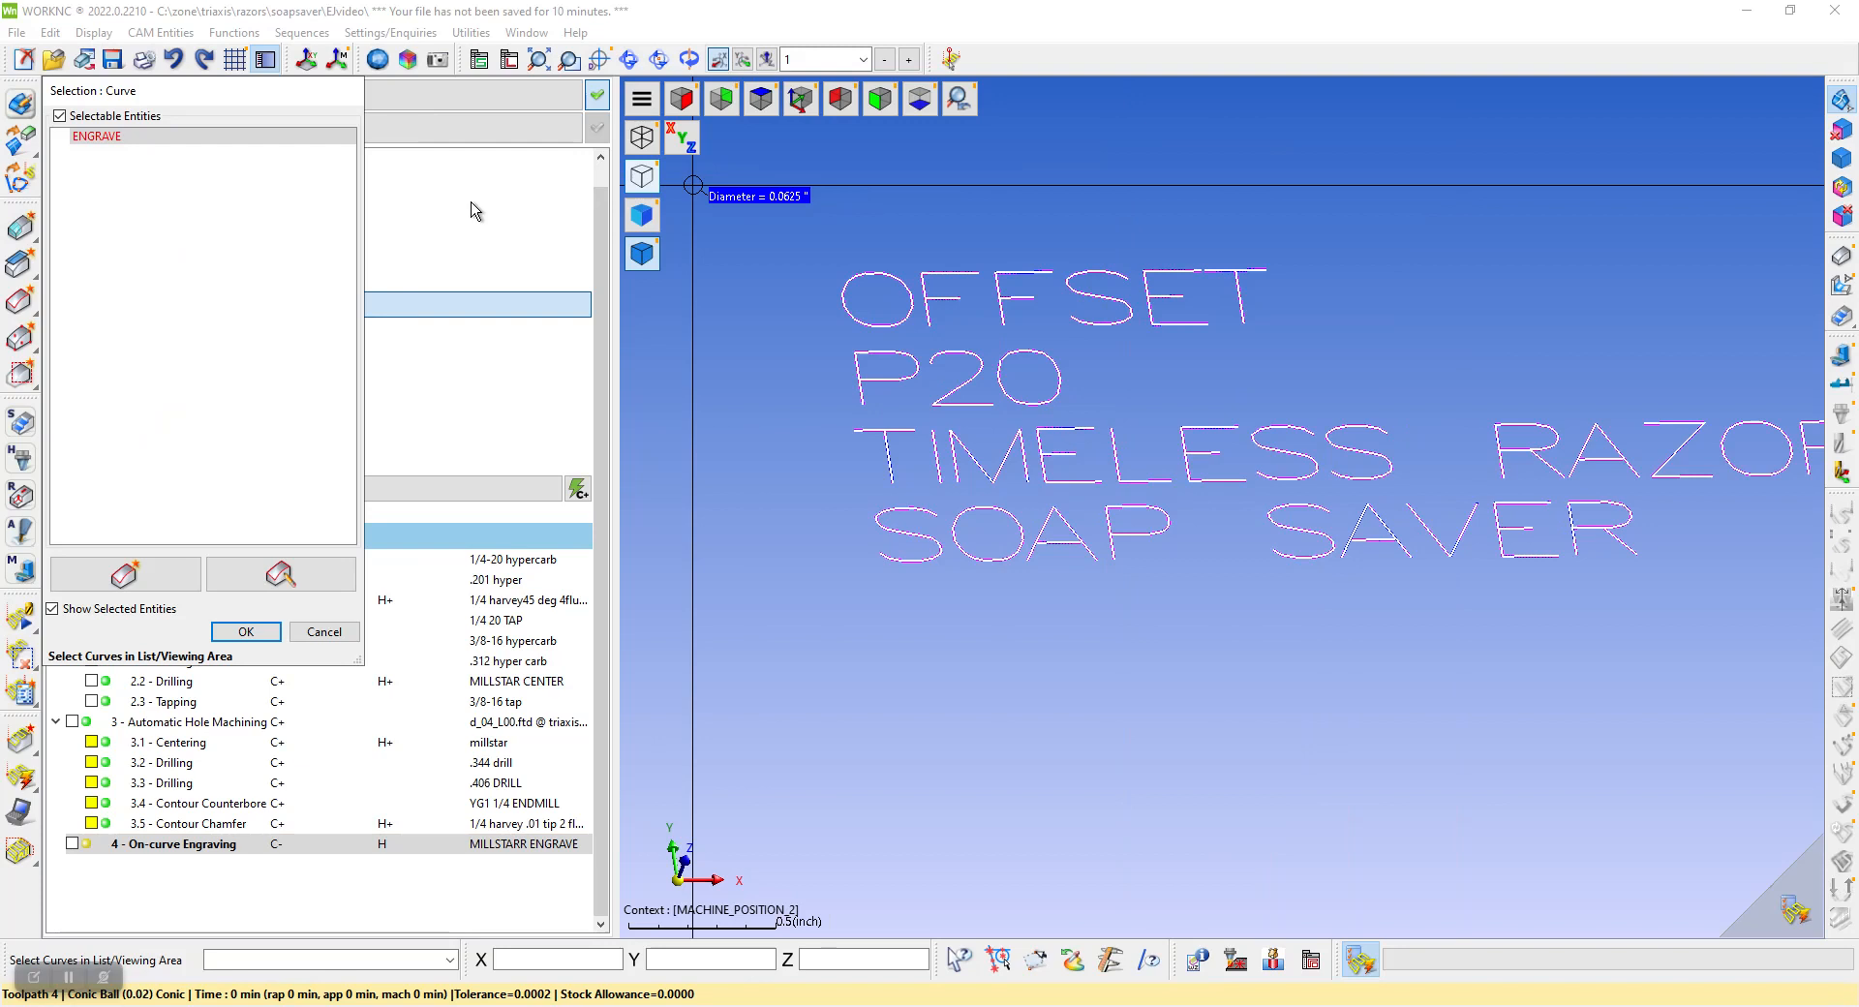
left_click(339, 631)
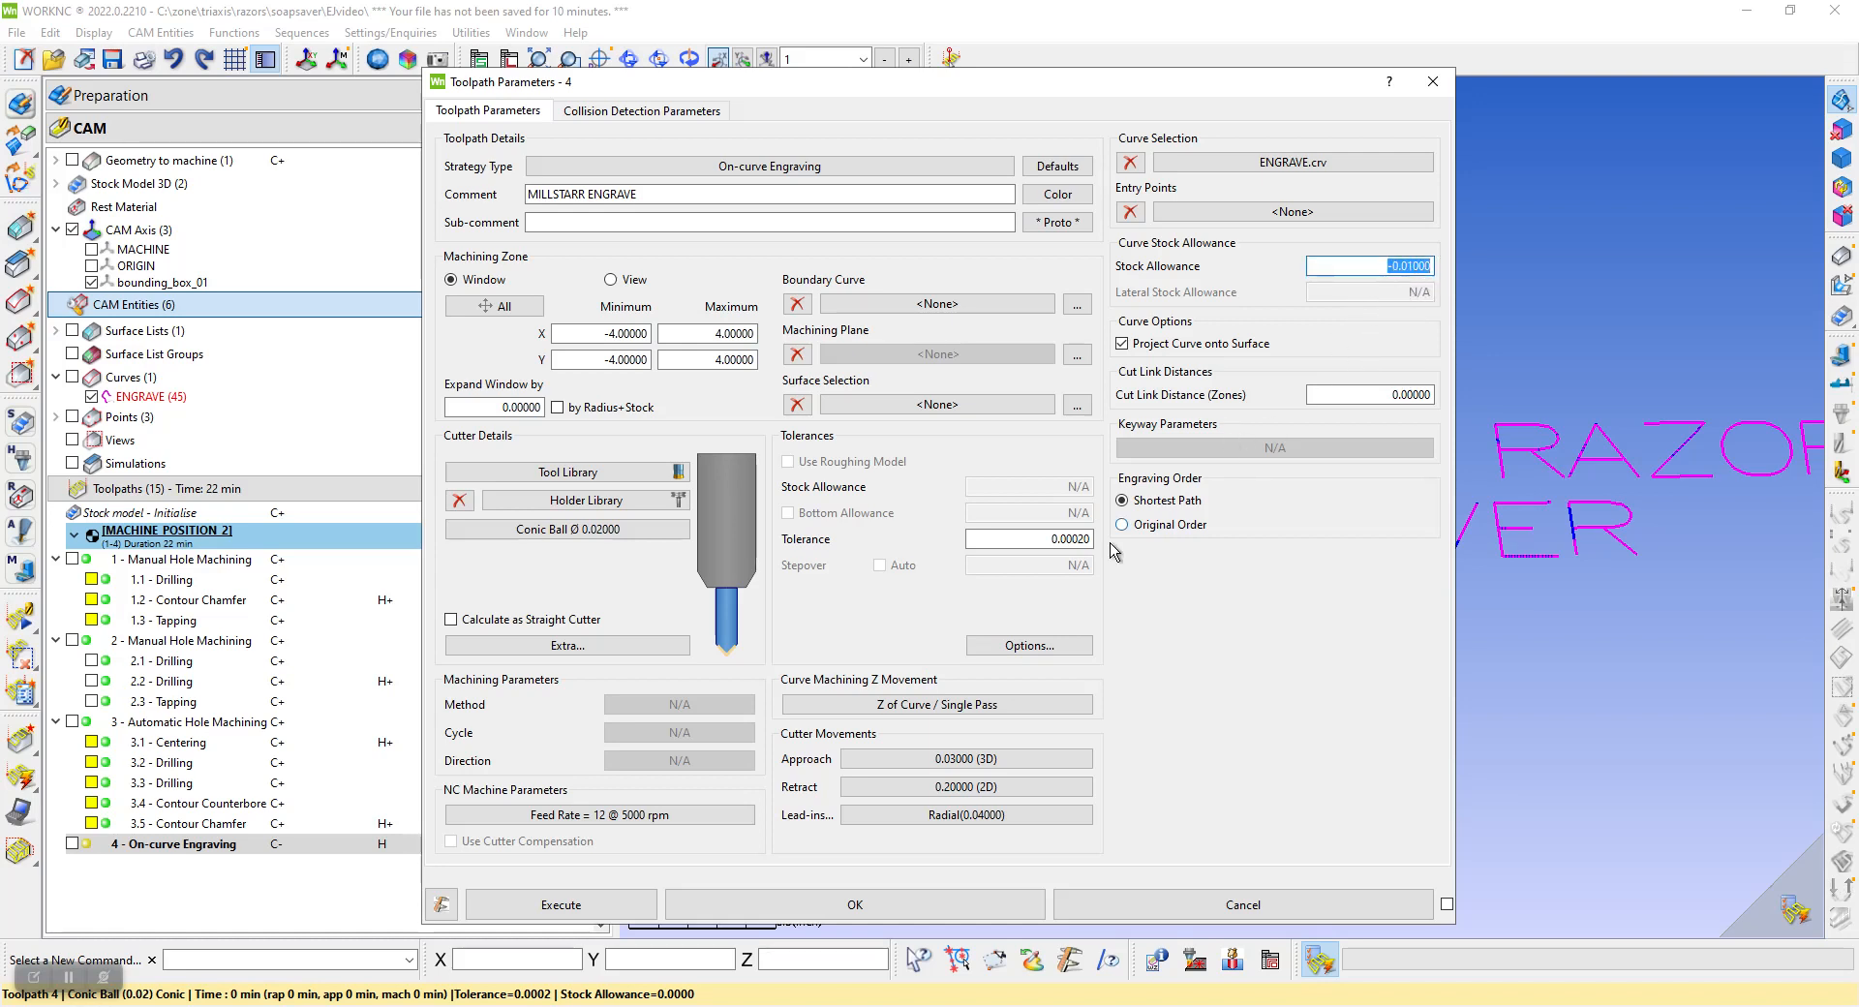
left_click(921, 760)
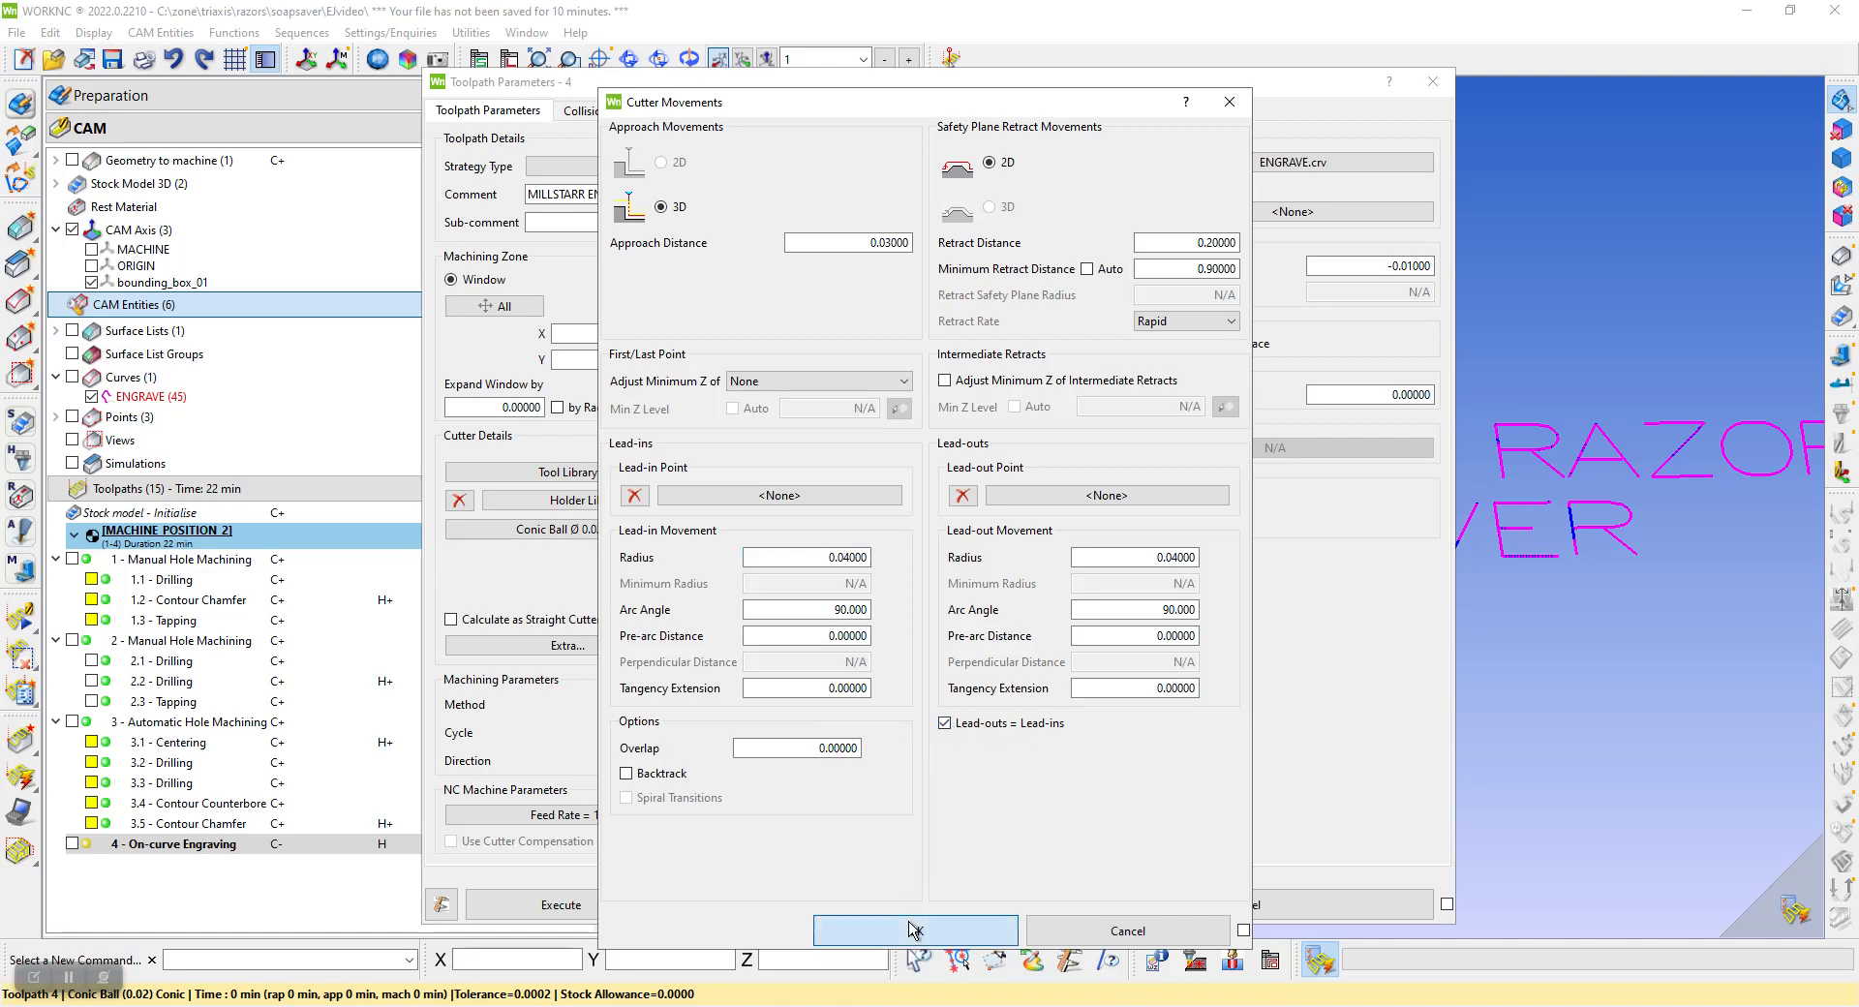
left_click(914, 928)
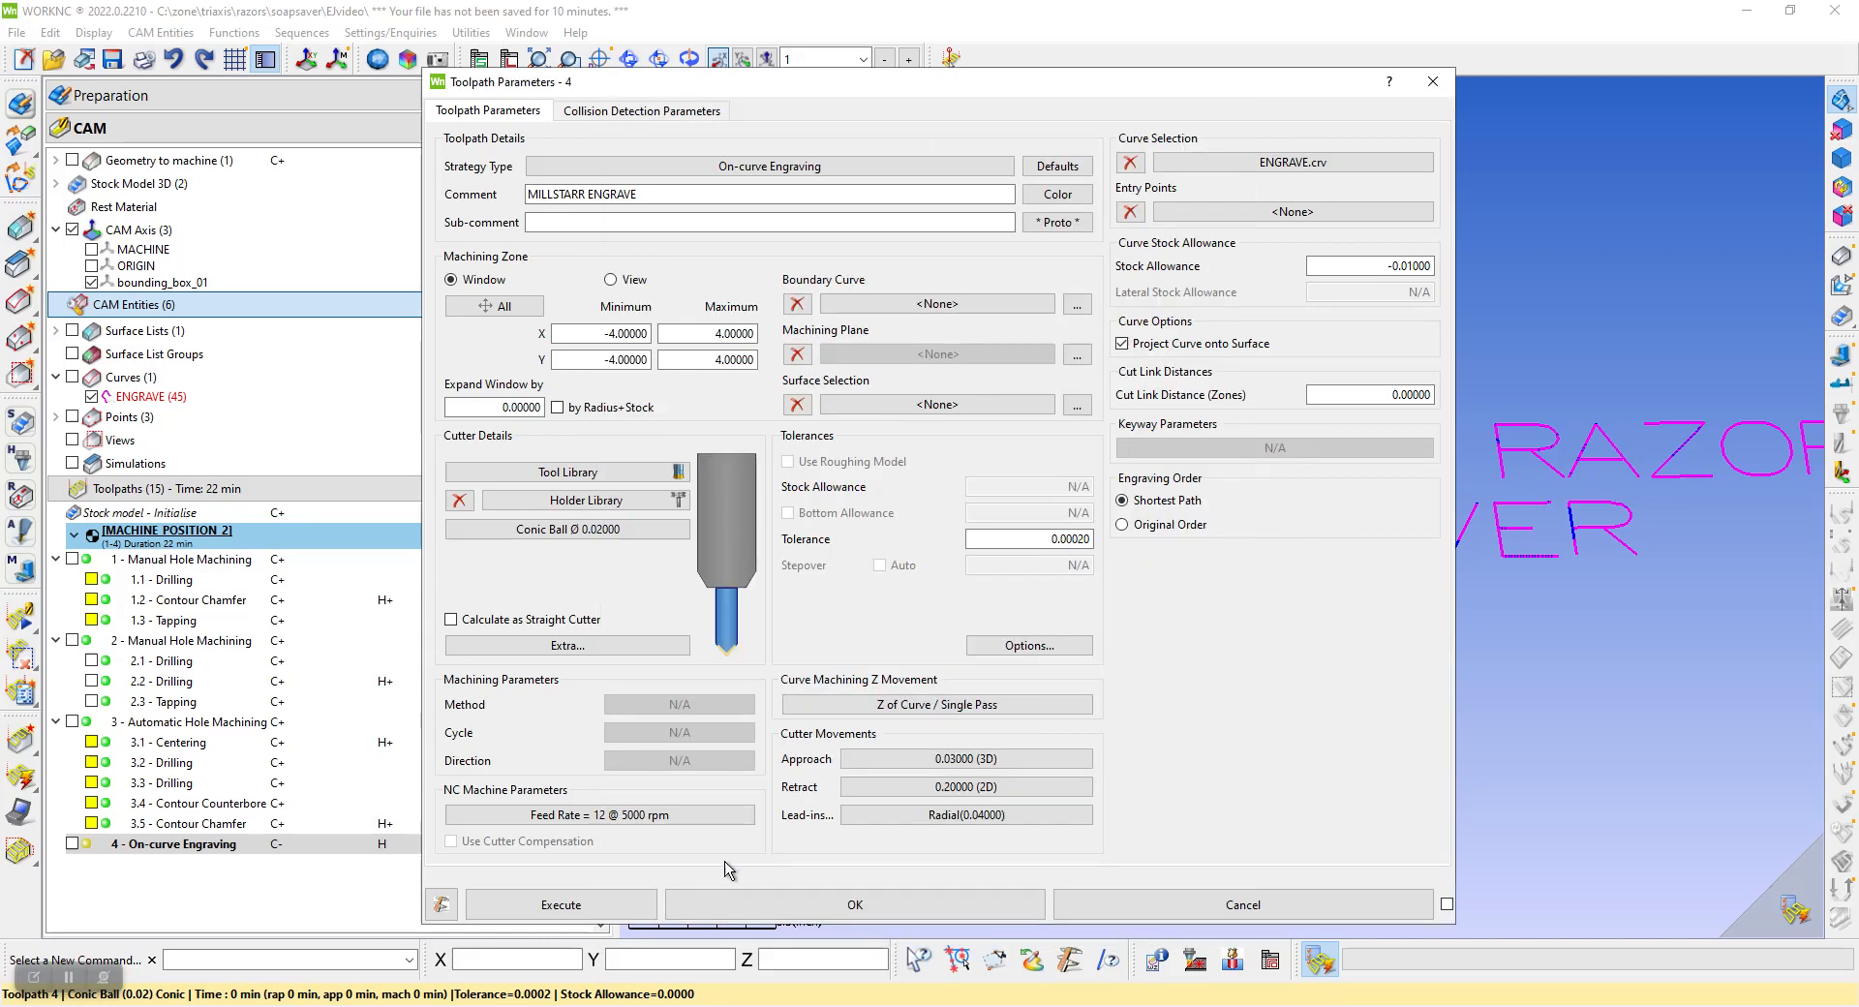
left_click(590, 905)
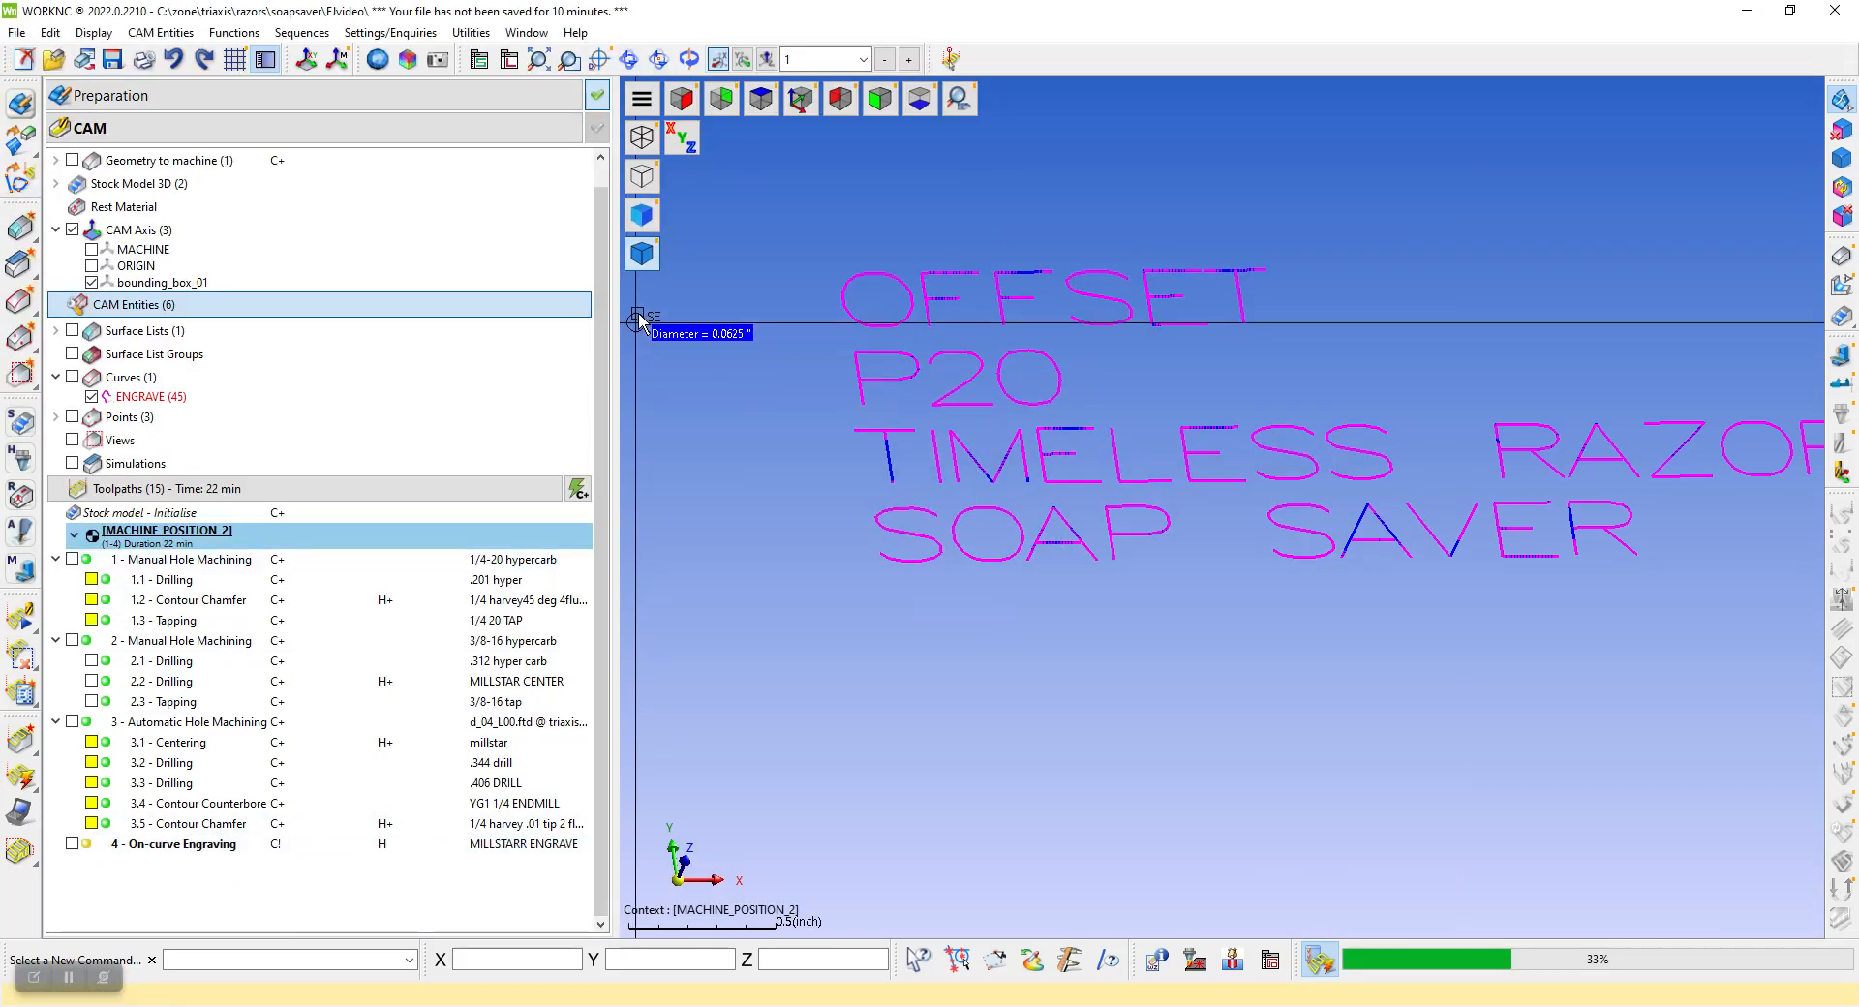
Show the block's surfaces and the On-curve Engraving toolpath, and examine its moves around the letters
left_click(1842, 256)
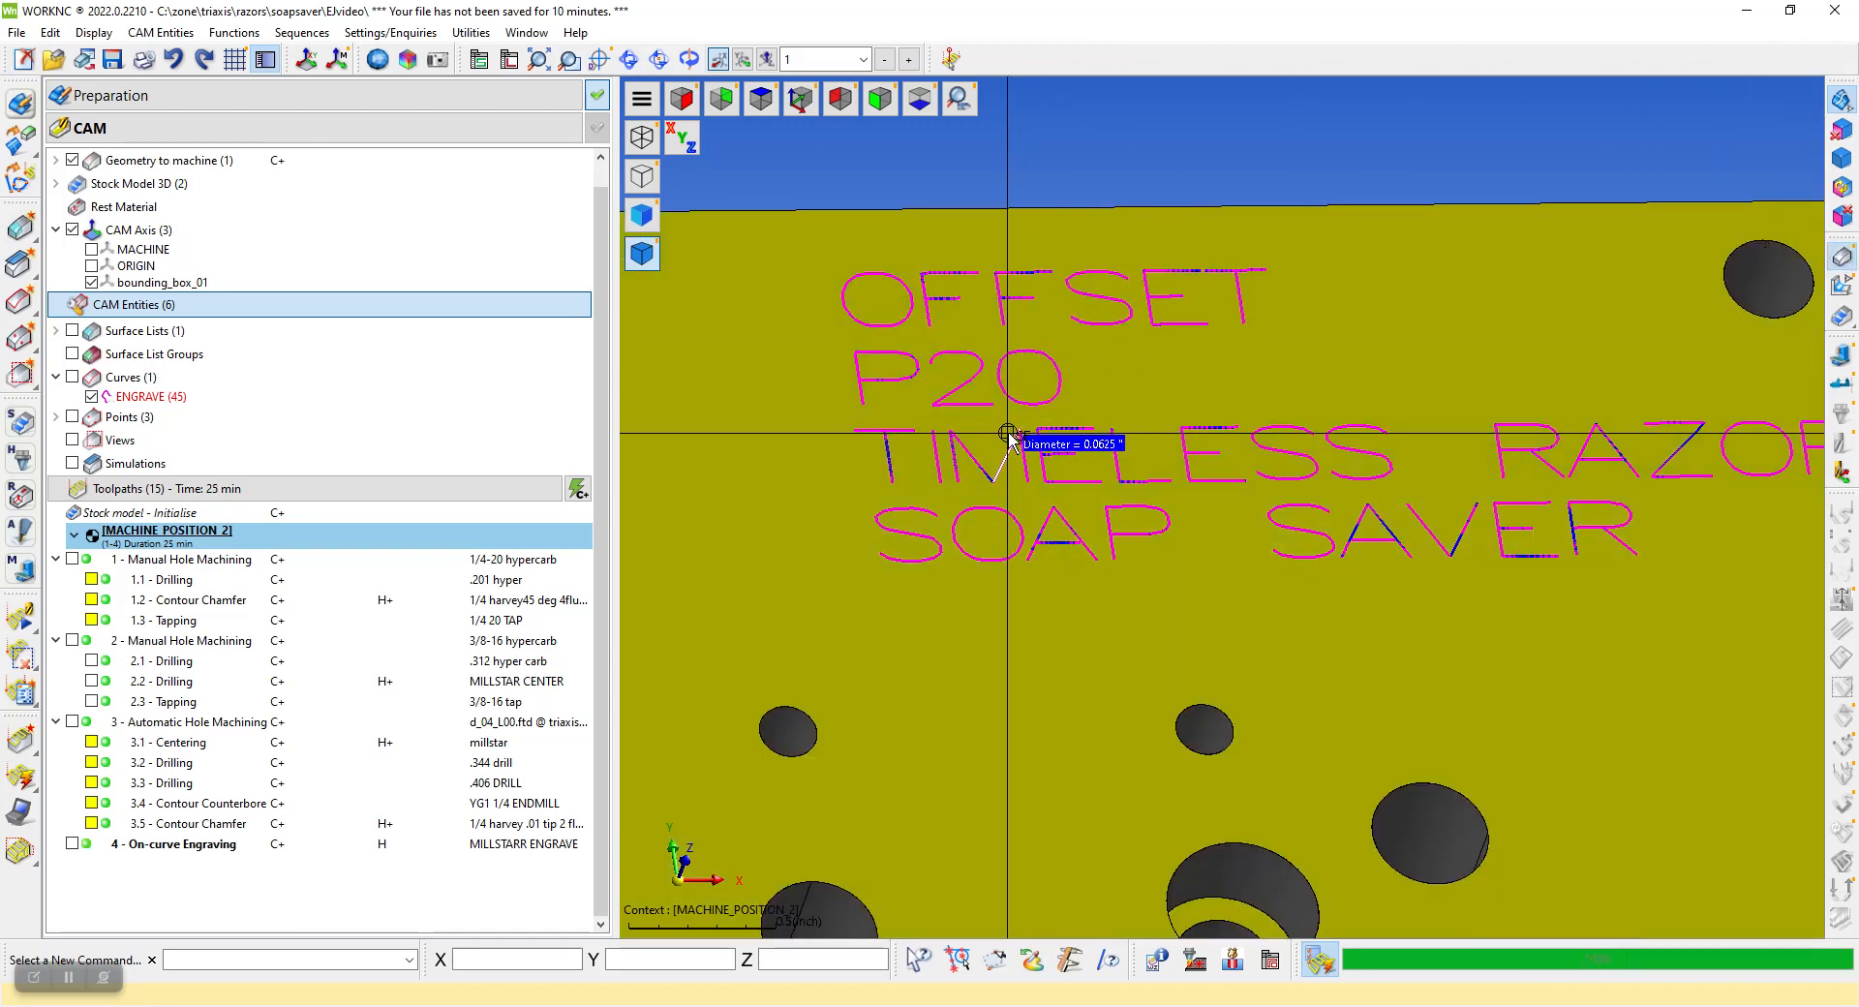
left_click(761, 98)
middle_click_drag(1231, 494, 1395, 361)
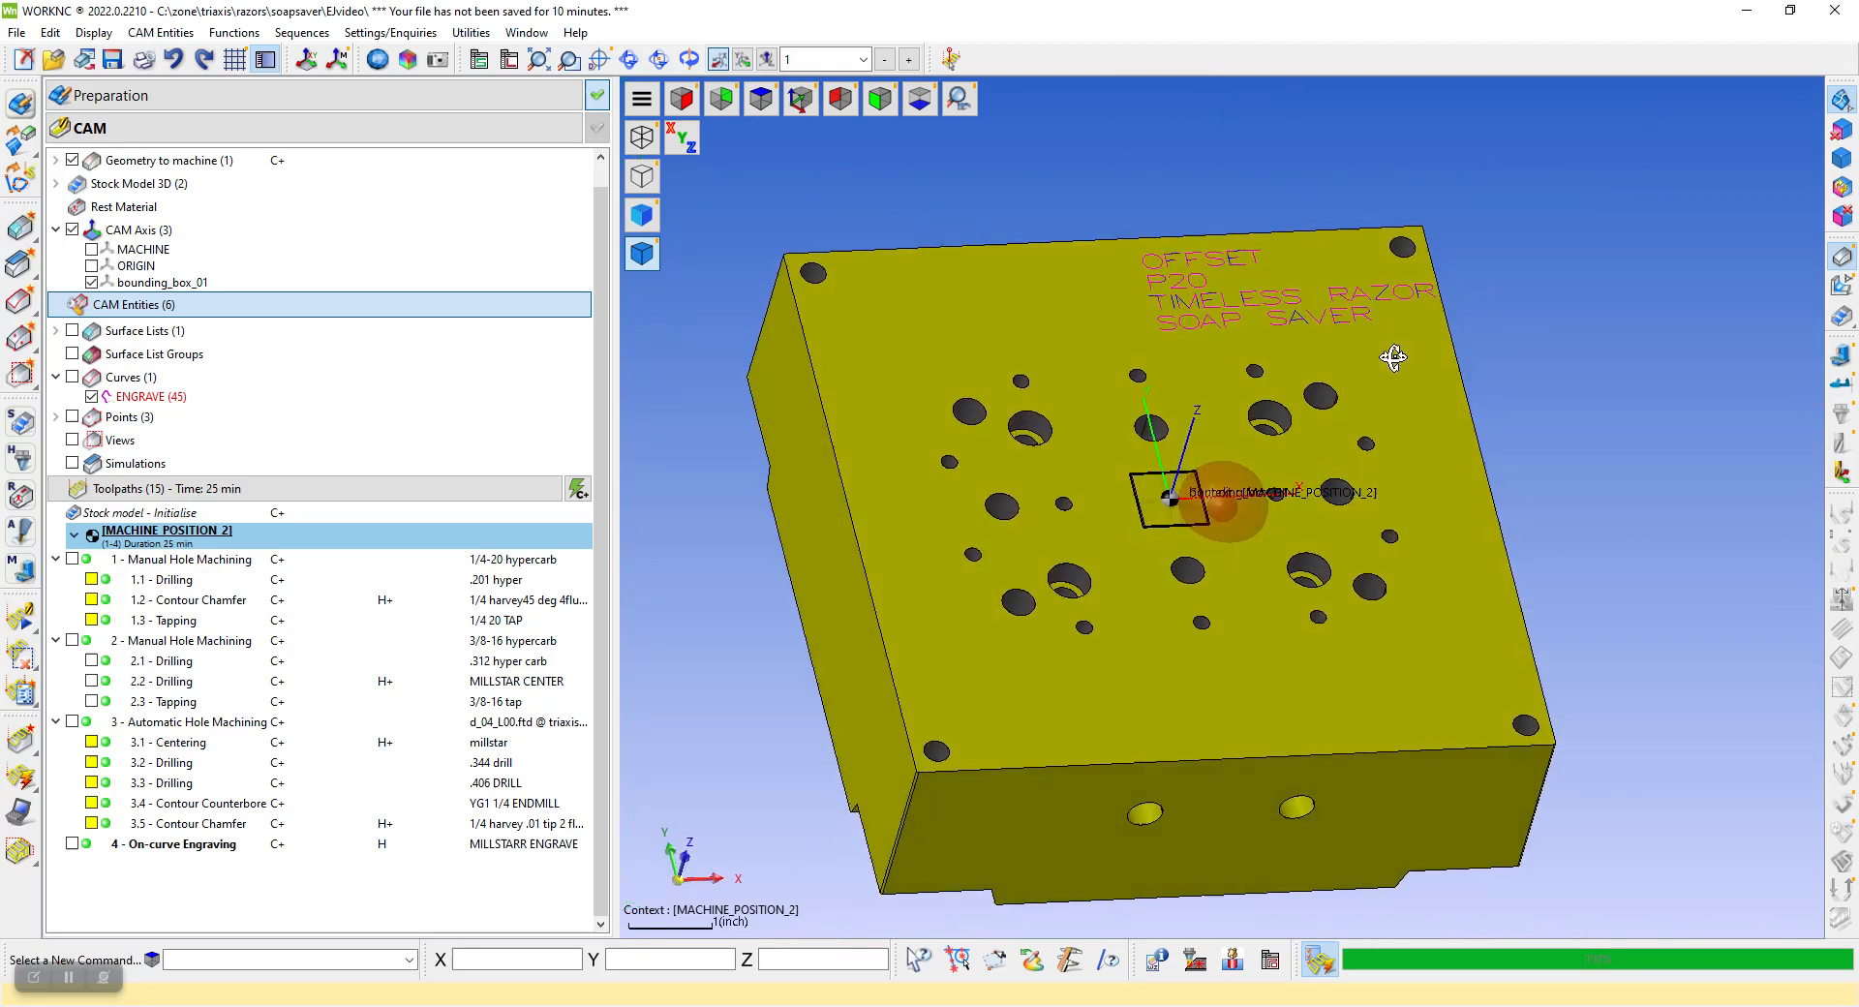
left_click(72, 844)
middle_click_drag(1400, 540, 1414, 439)
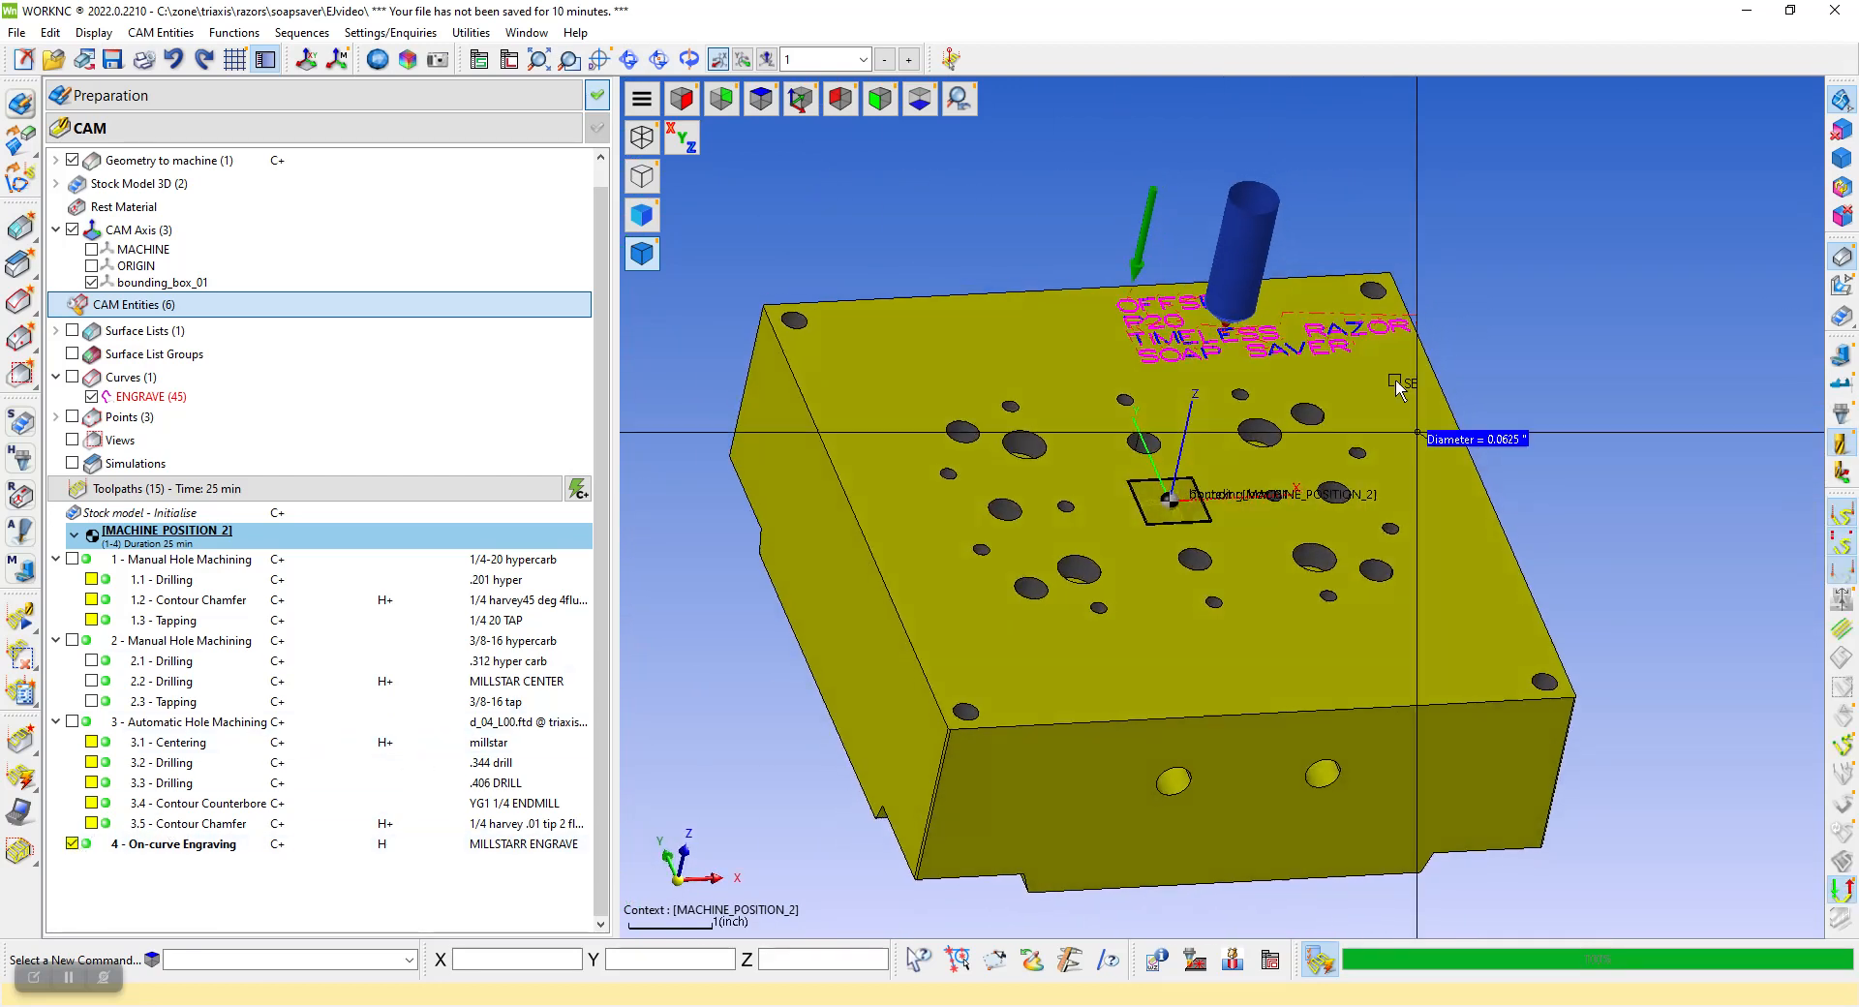
scroll(1201, 281, "up", 4)
scroll(1135, 298, "up", 8)
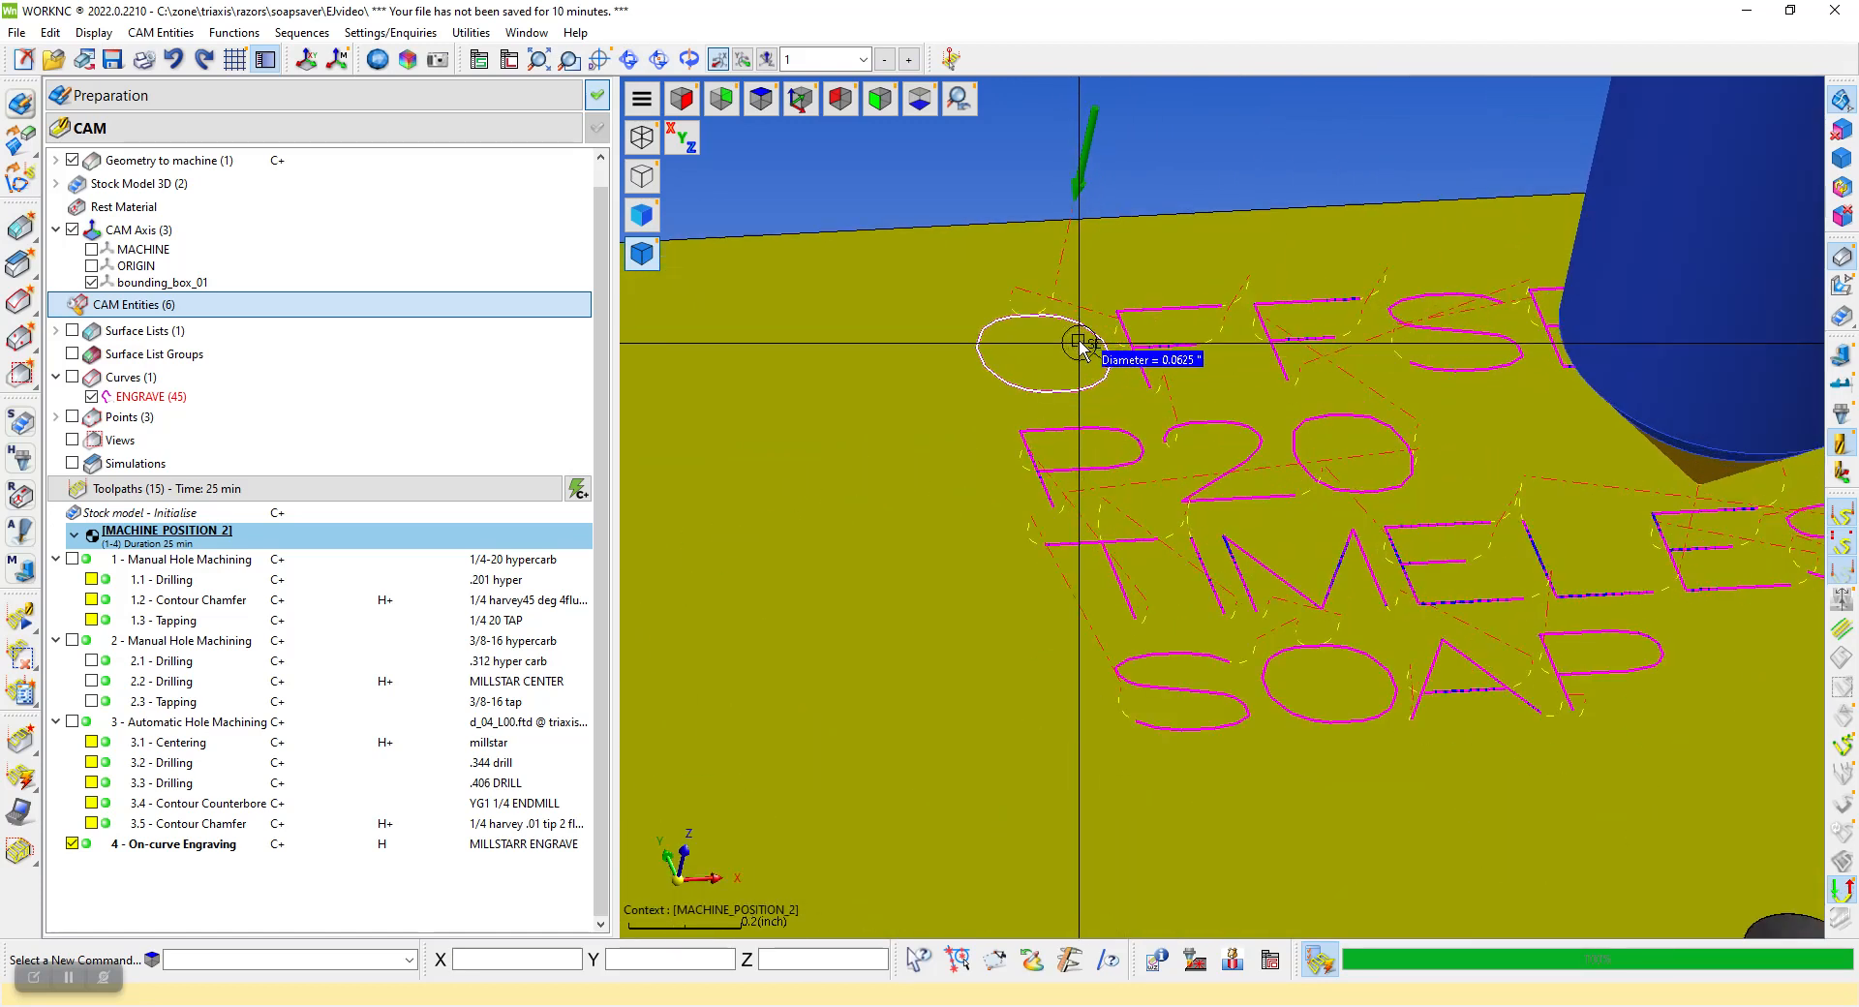
scroll(1046, 271, "up", 2)
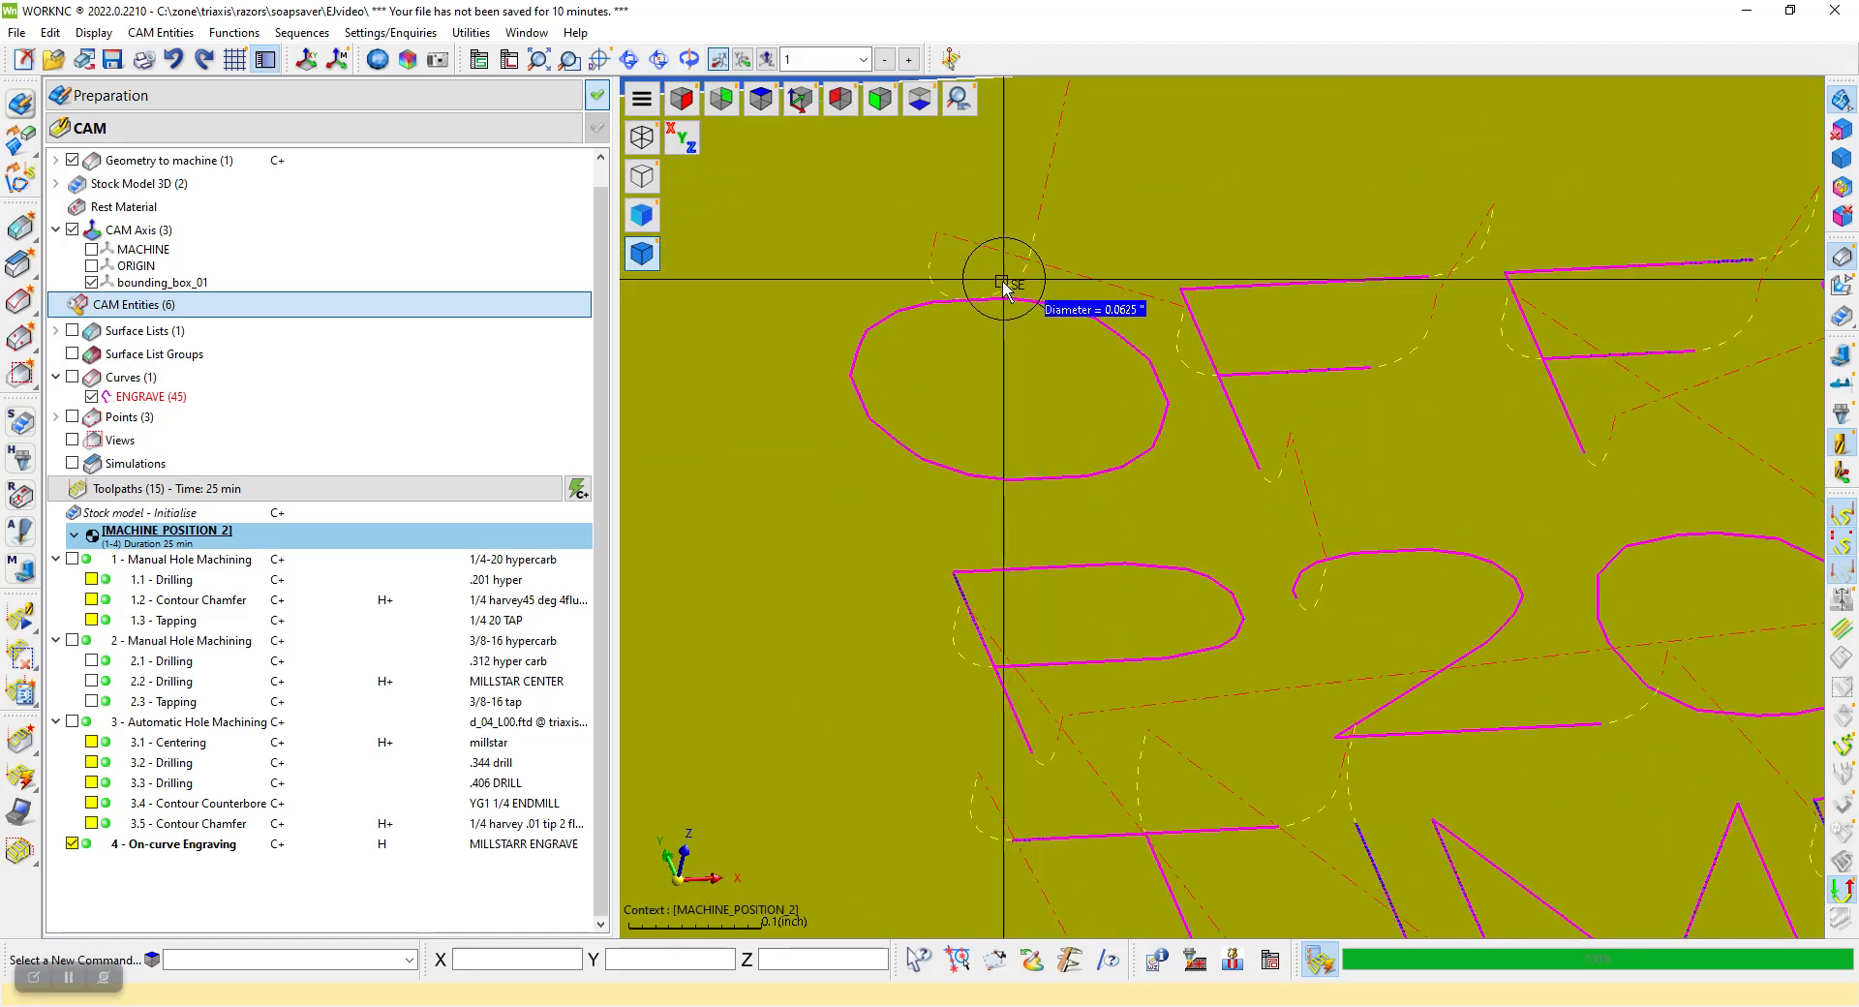
scroll(928, 291, "down", 8)
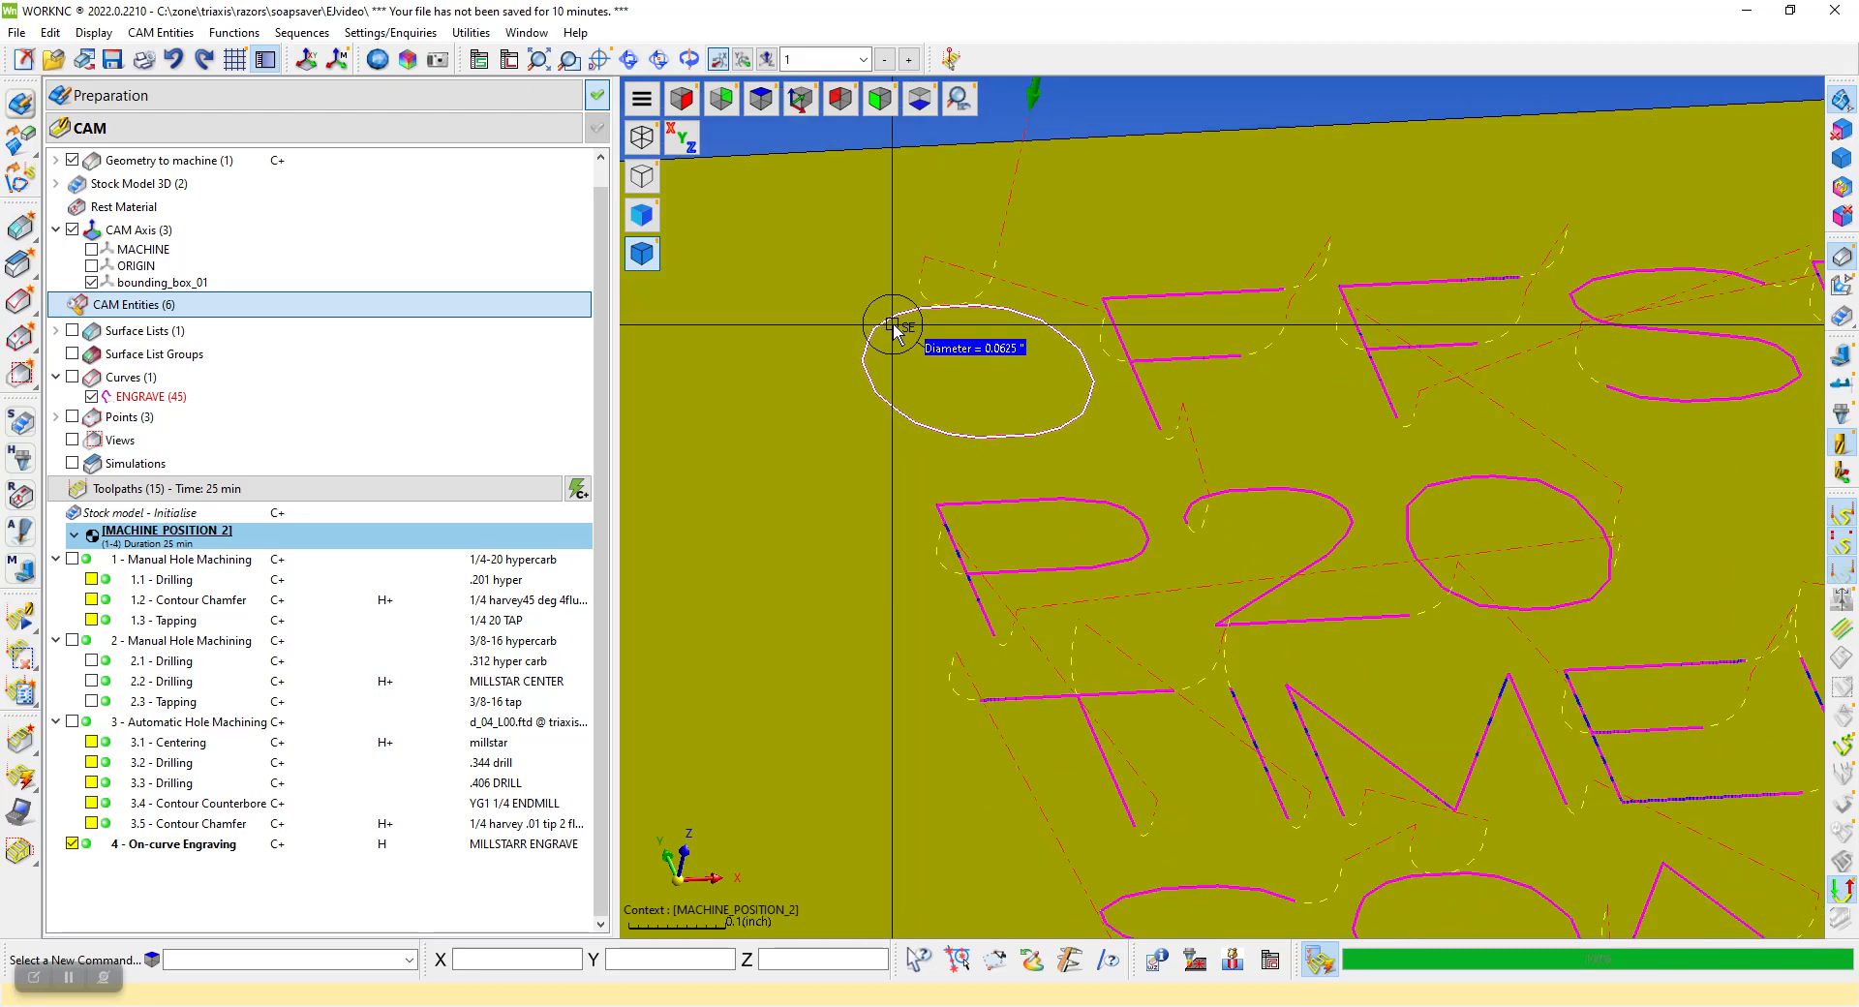
scroll(881, 320, "down", 3)
Simulate the On-curve Engraving toolpath by distance in inches at speed 0 and watch the cutter and holder over the block
right_click(981, 418)
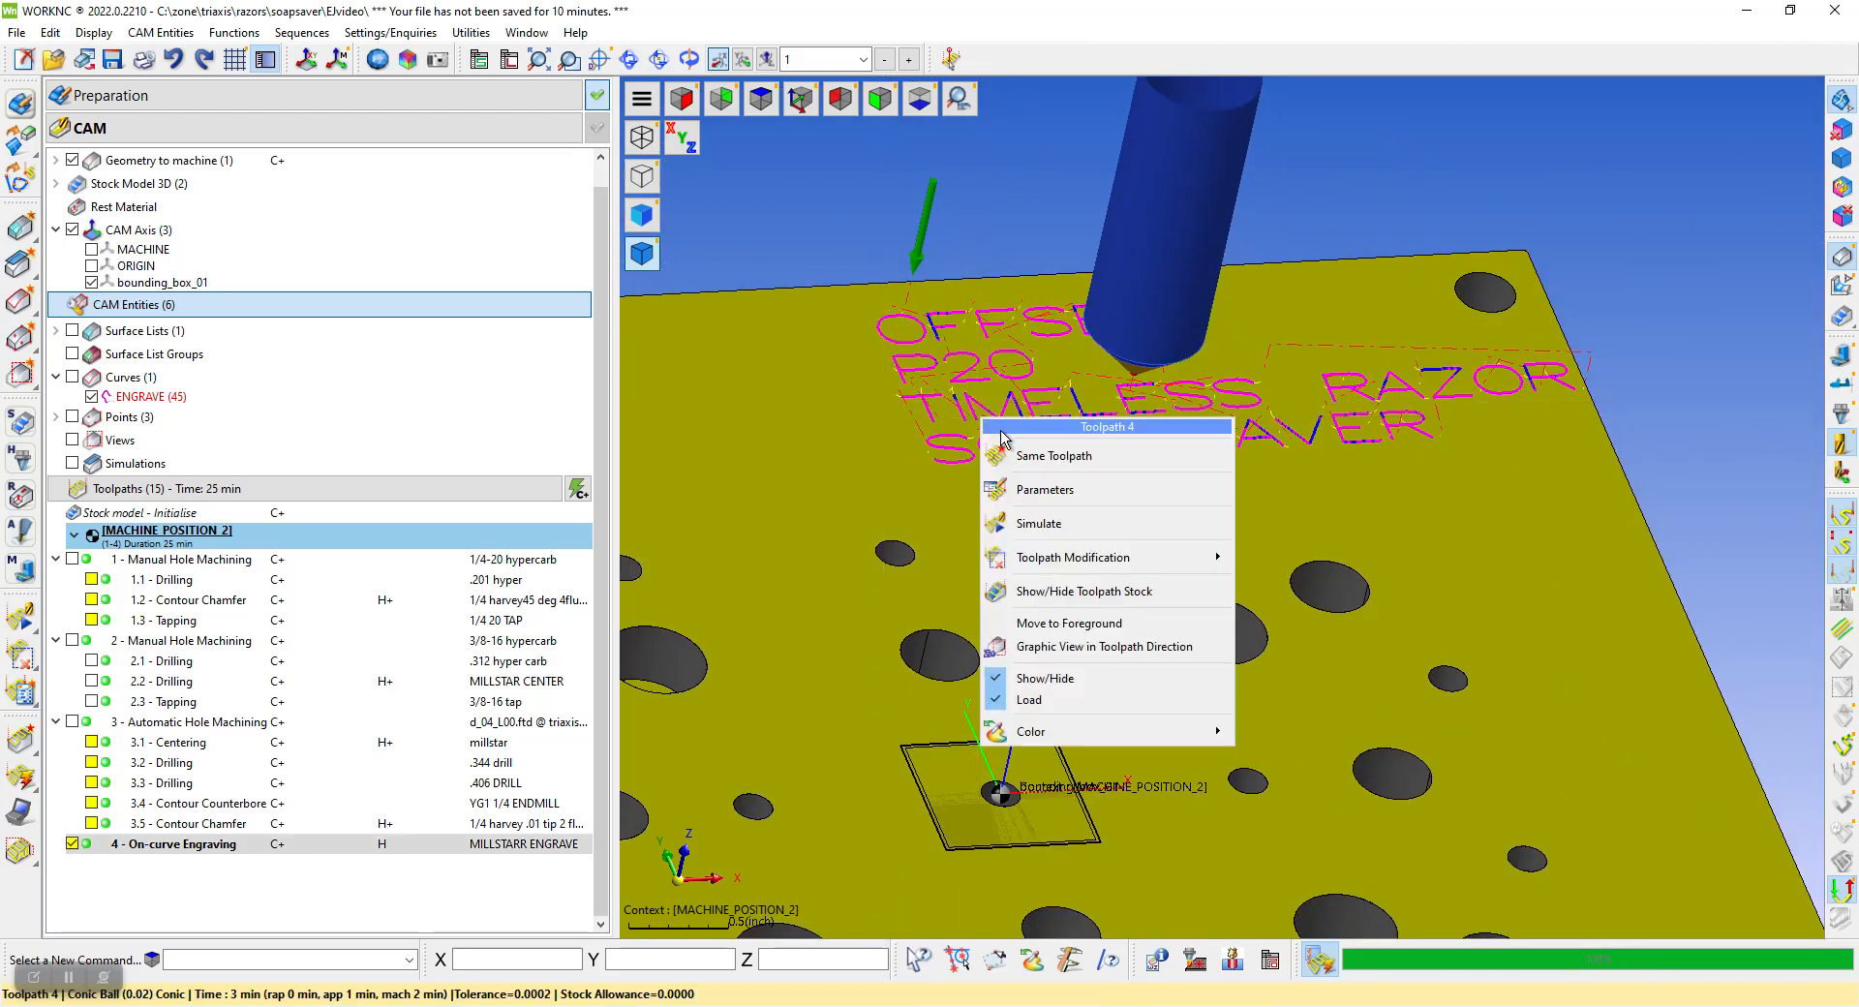
left_click(1038, 524)
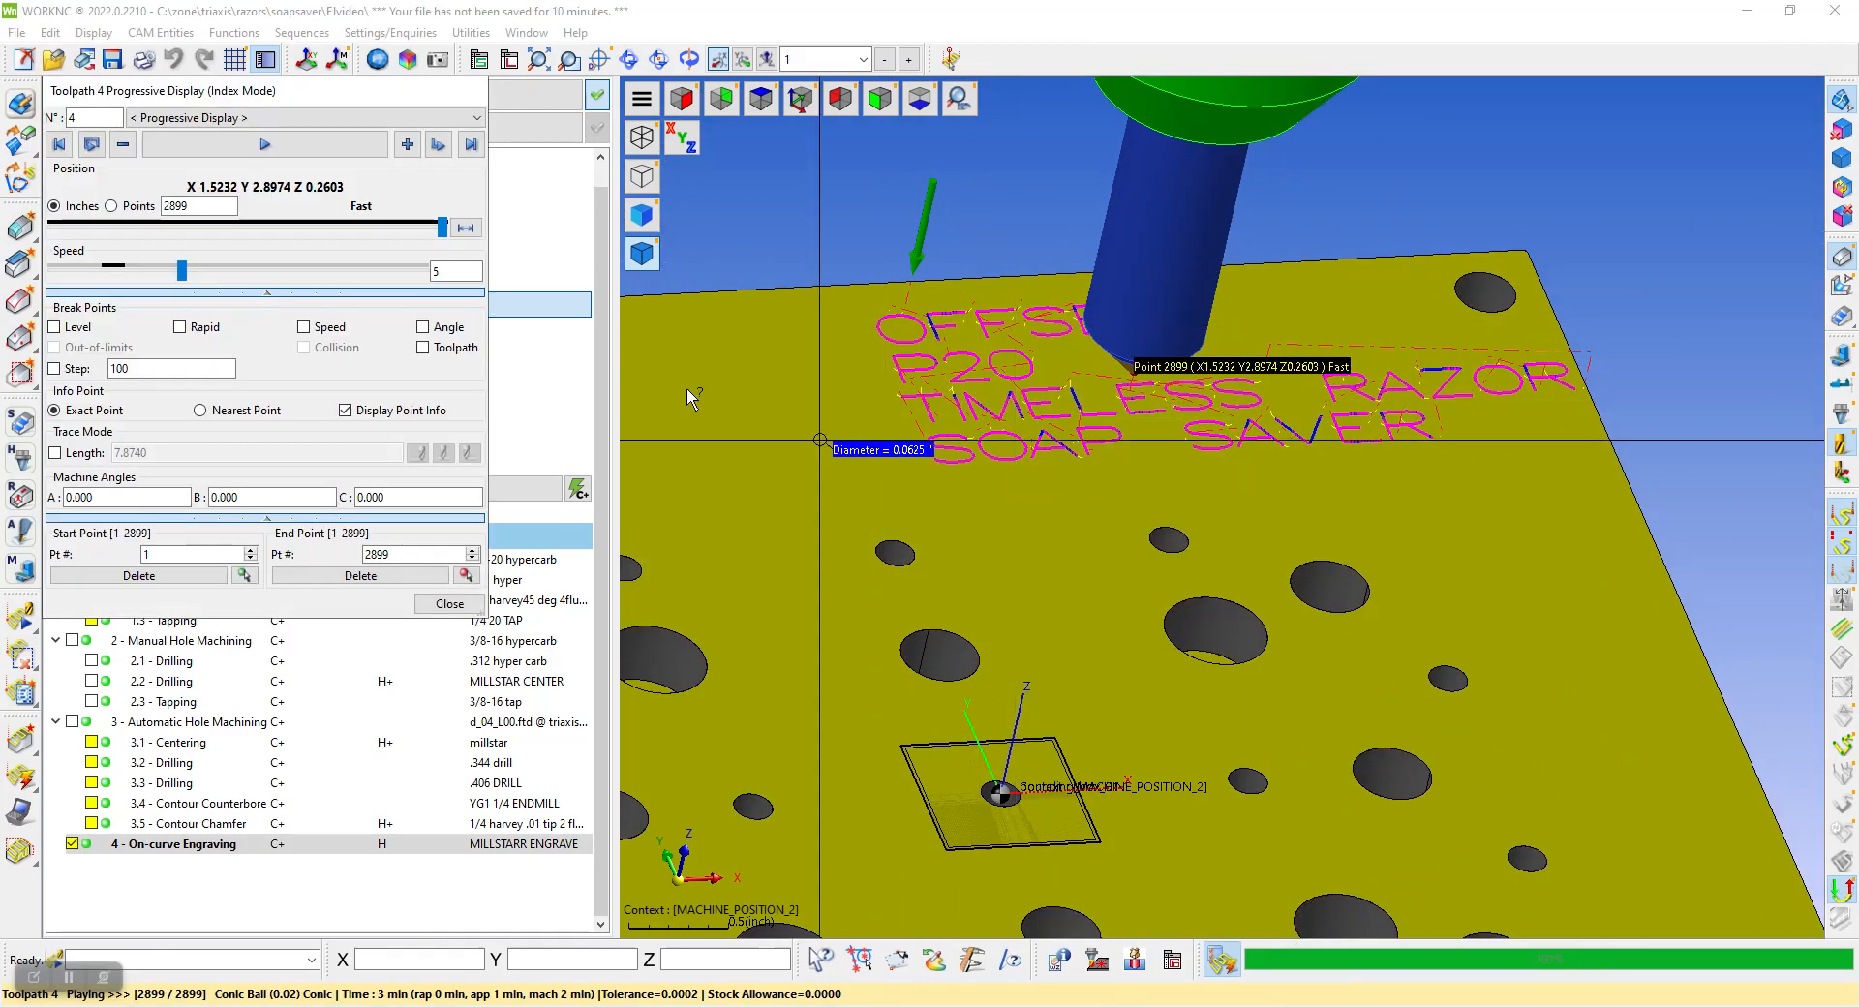
left_click(55, 207)
left_click(265, 145)
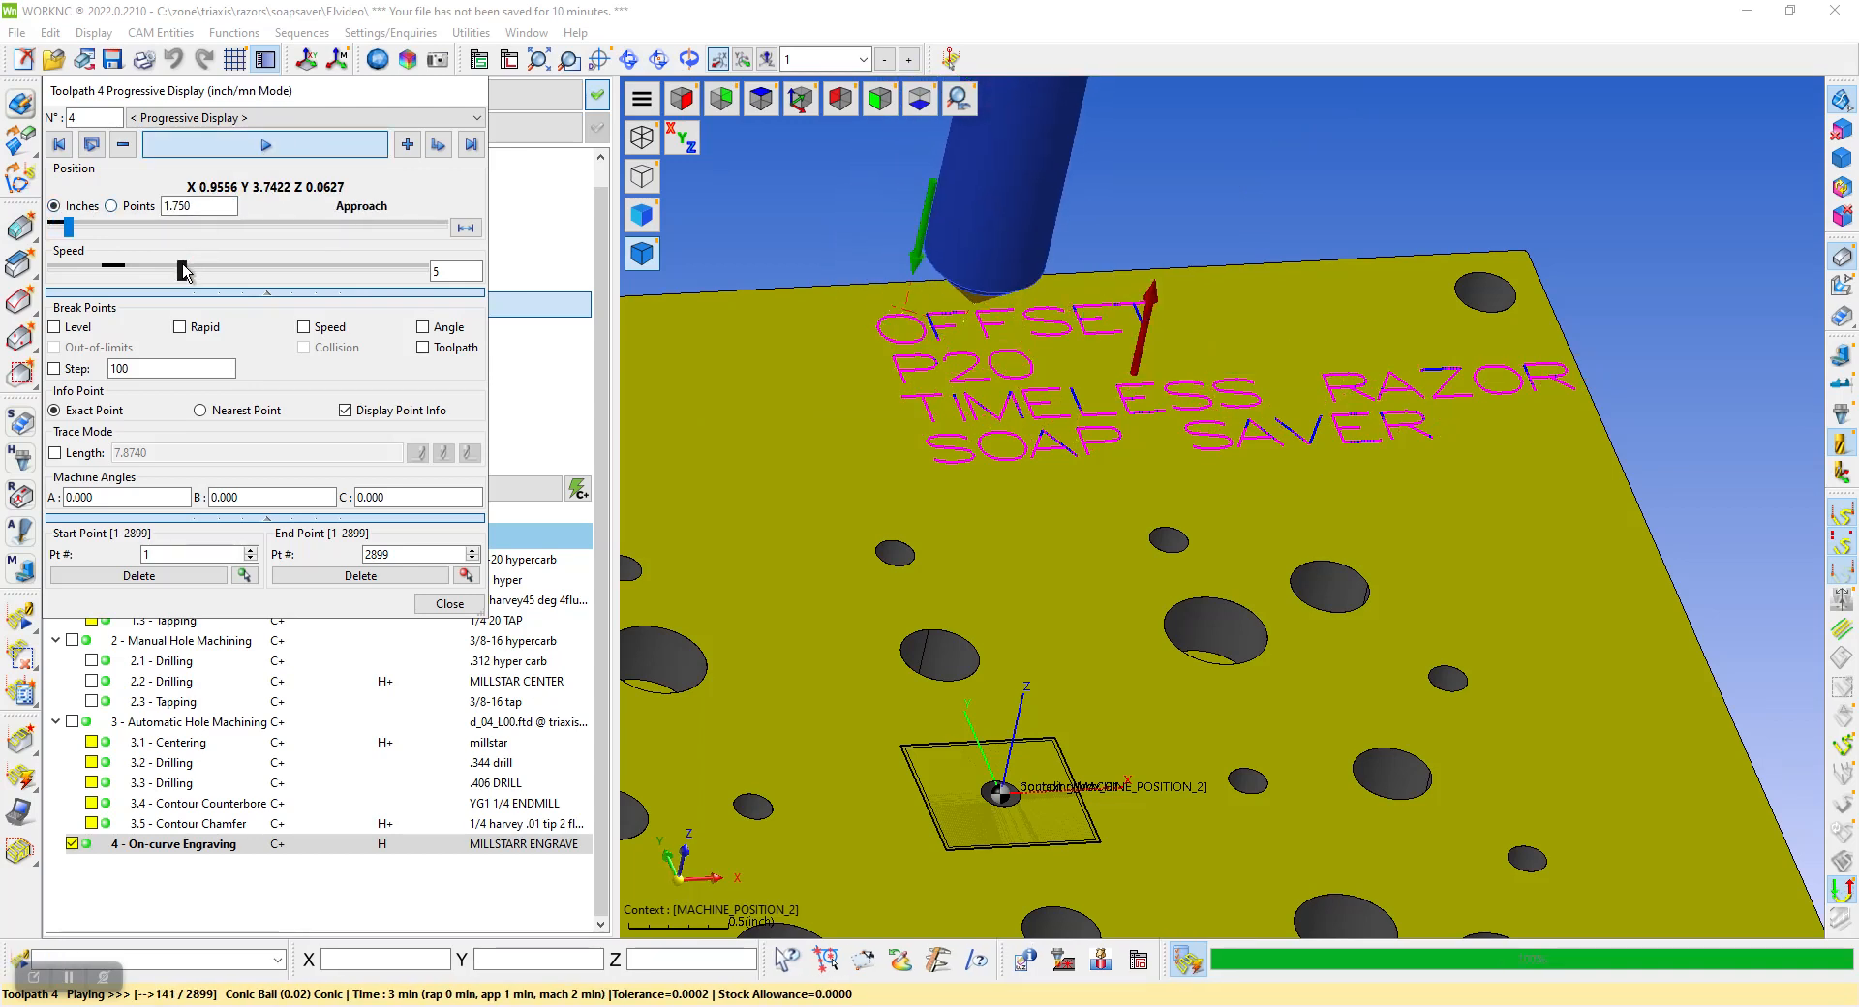
left_click_drag(184, 271, 136, 271)
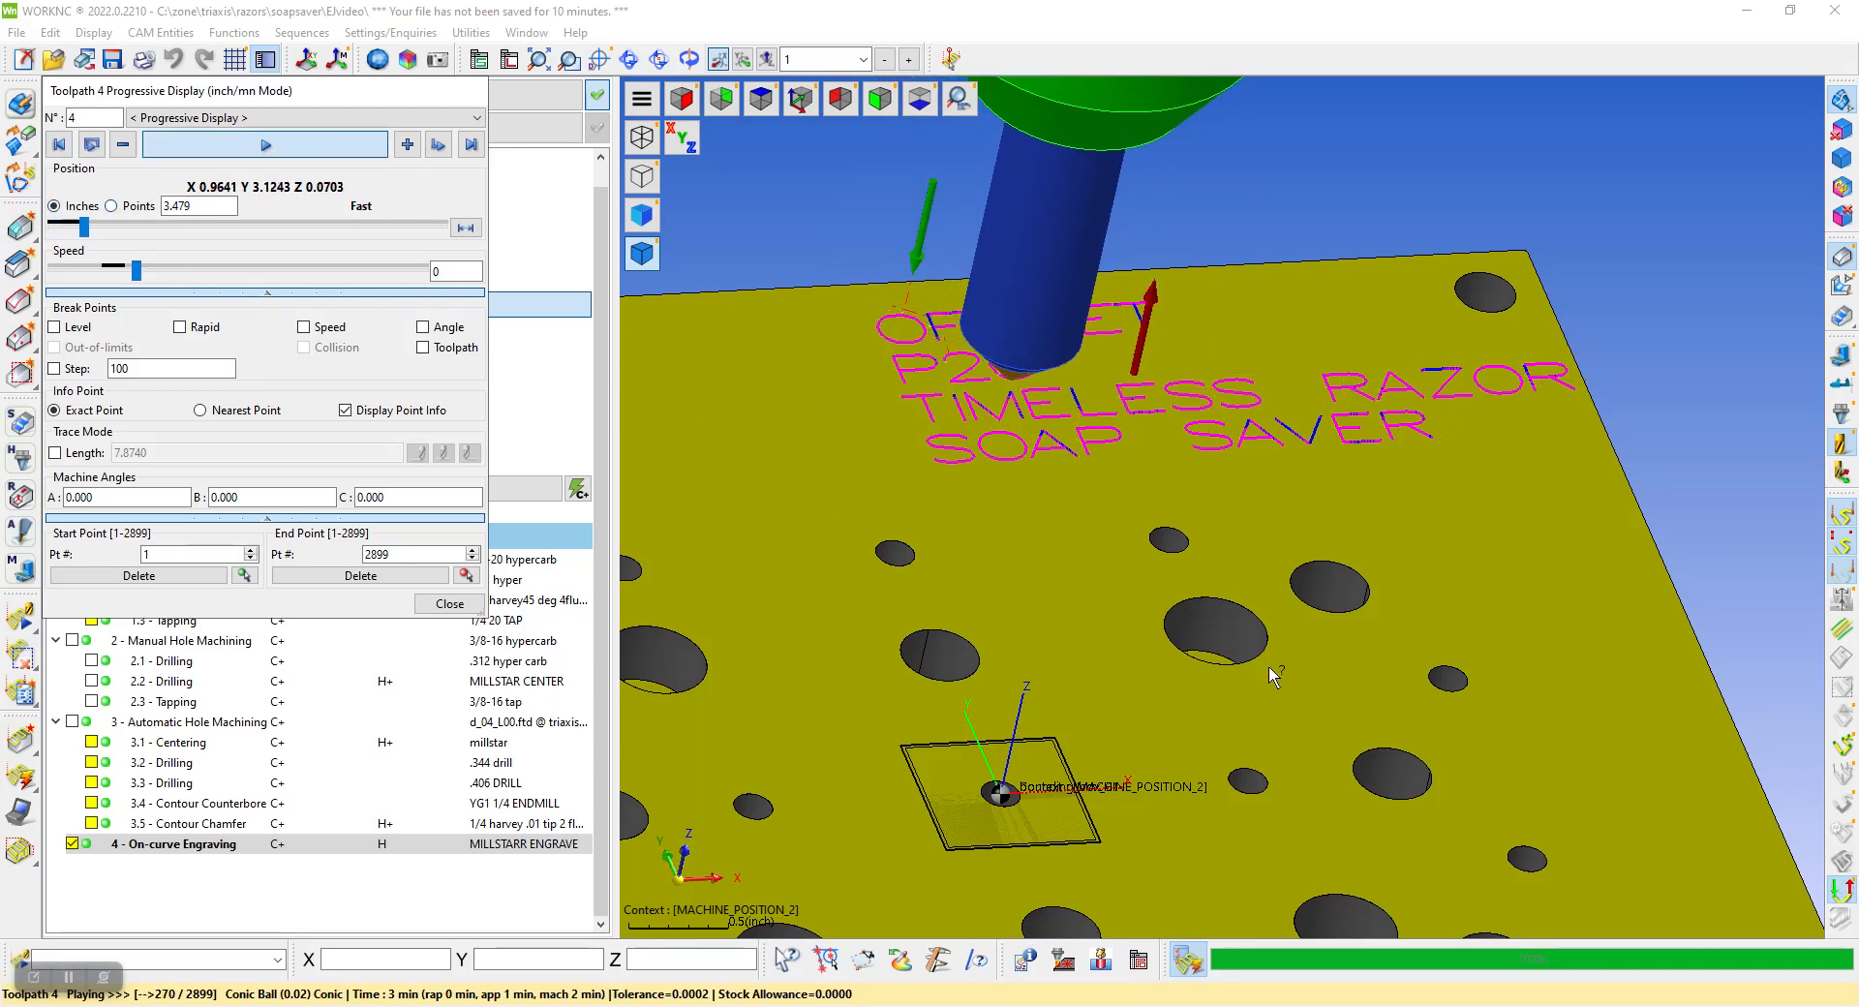
scroll(1244, 669, "down", 5)
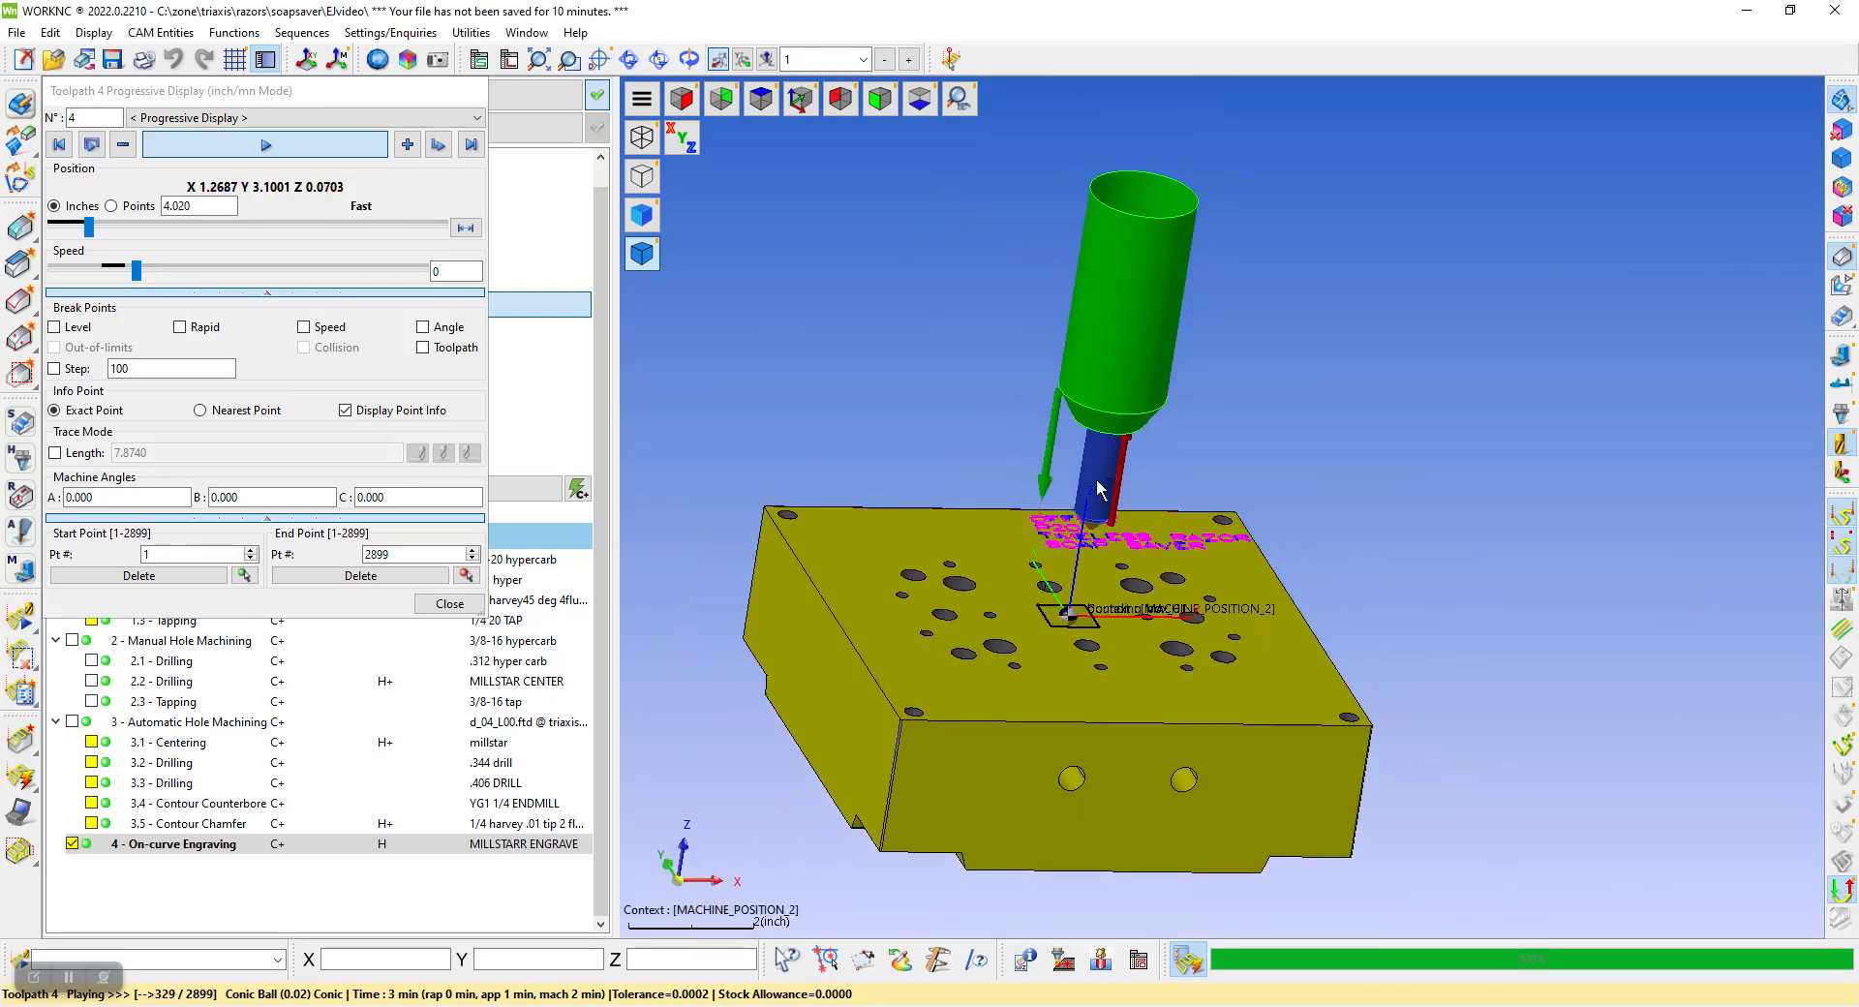
Examine up close how the conical cutter's tip follows the engraved letters in the running simulation, and end the progressive display
scroll(1097, 487, "up", 6)
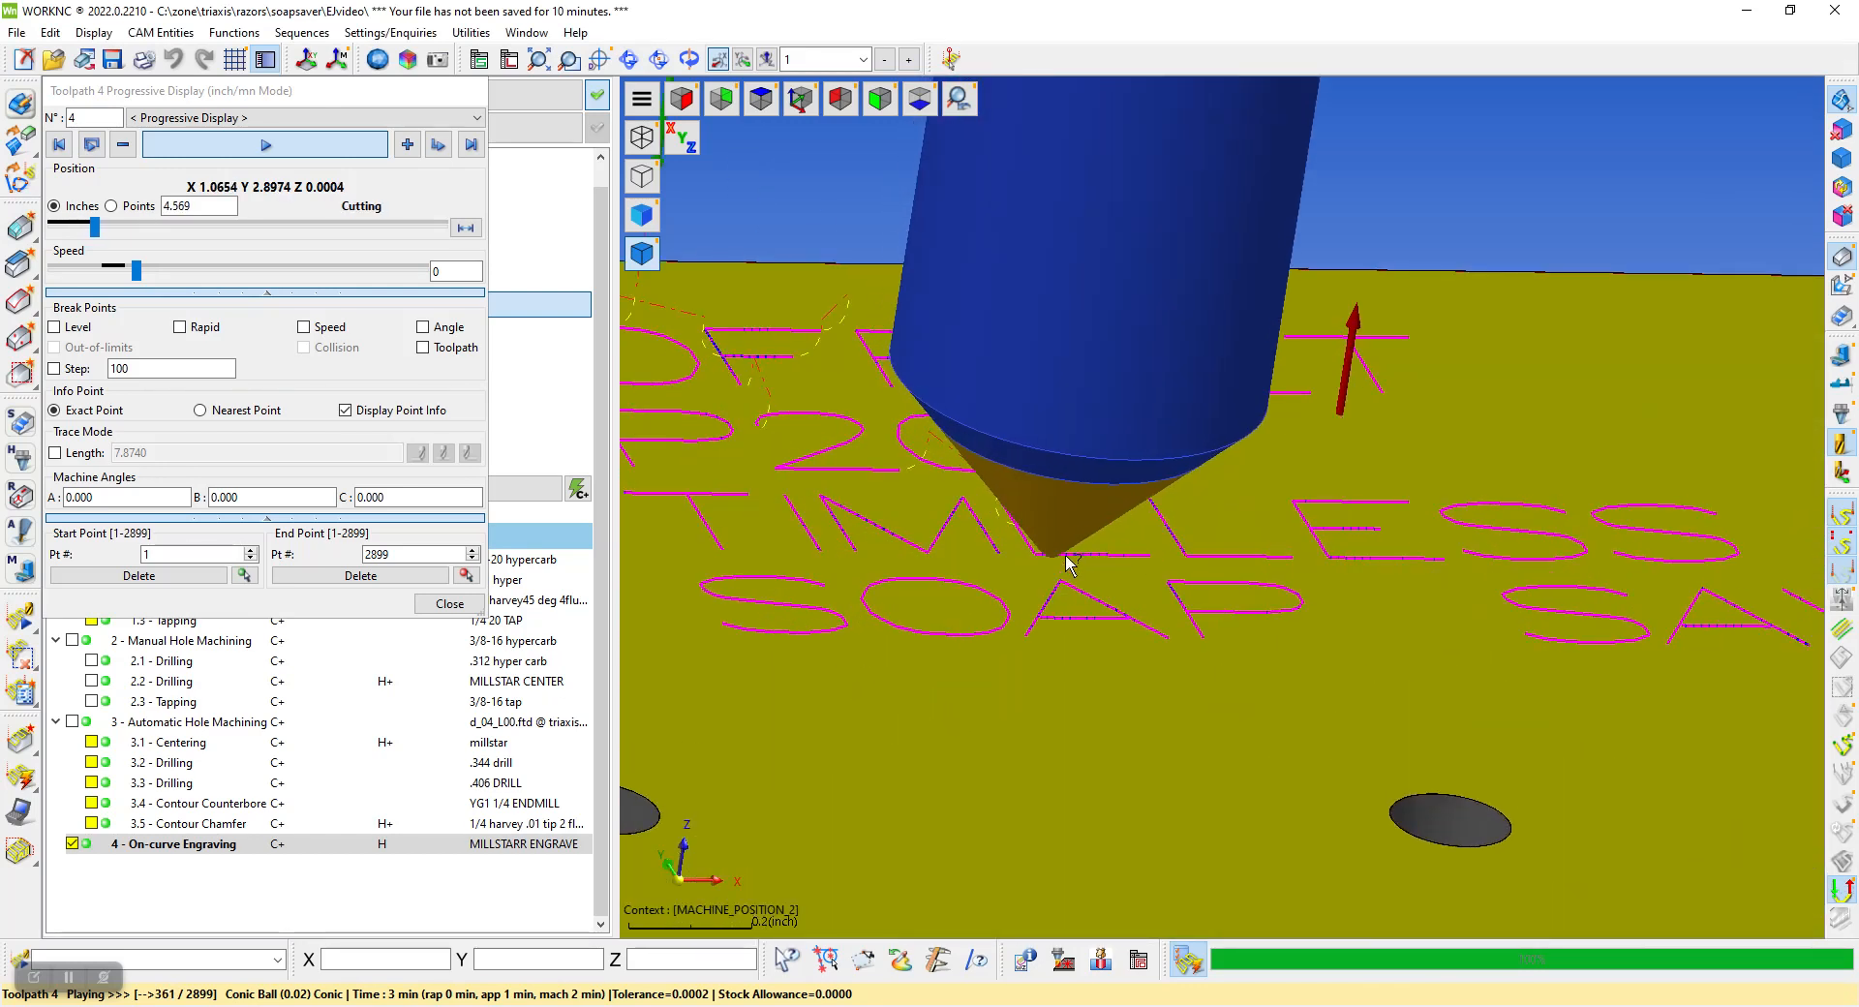
scroll(1067, 564, "up", 1)
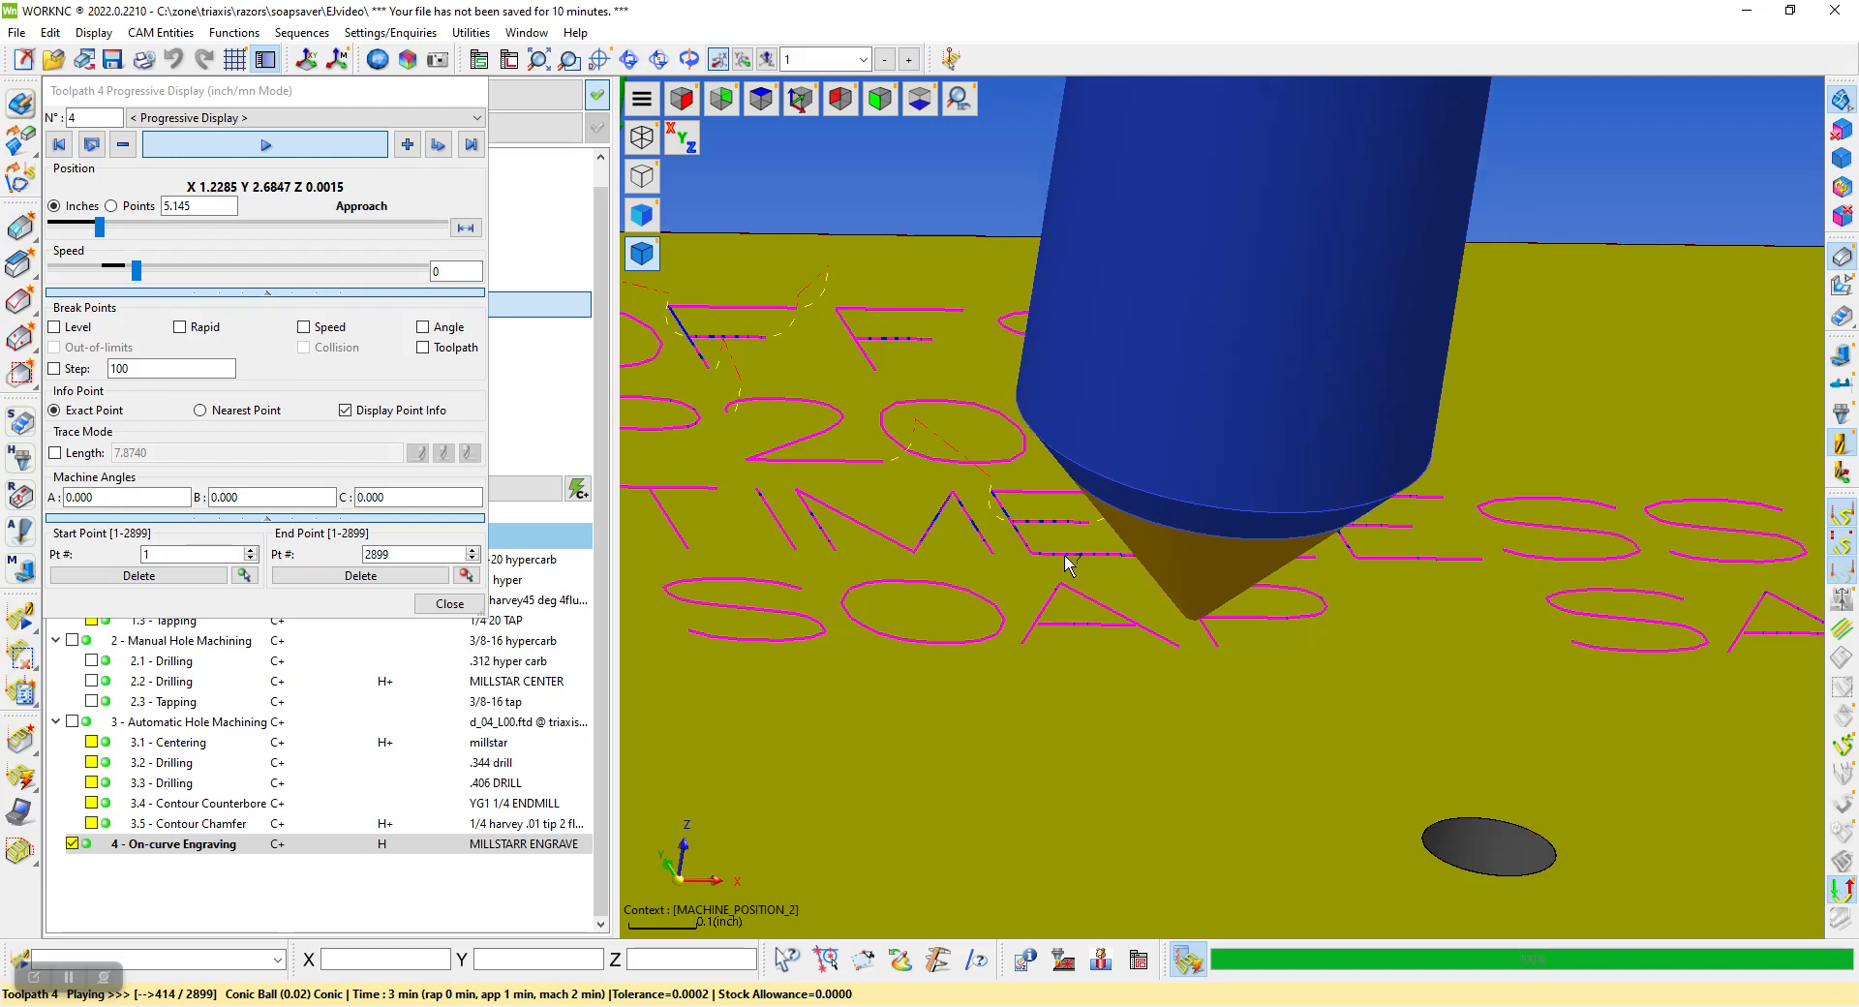
scroll(1133, 561, "up", 2)
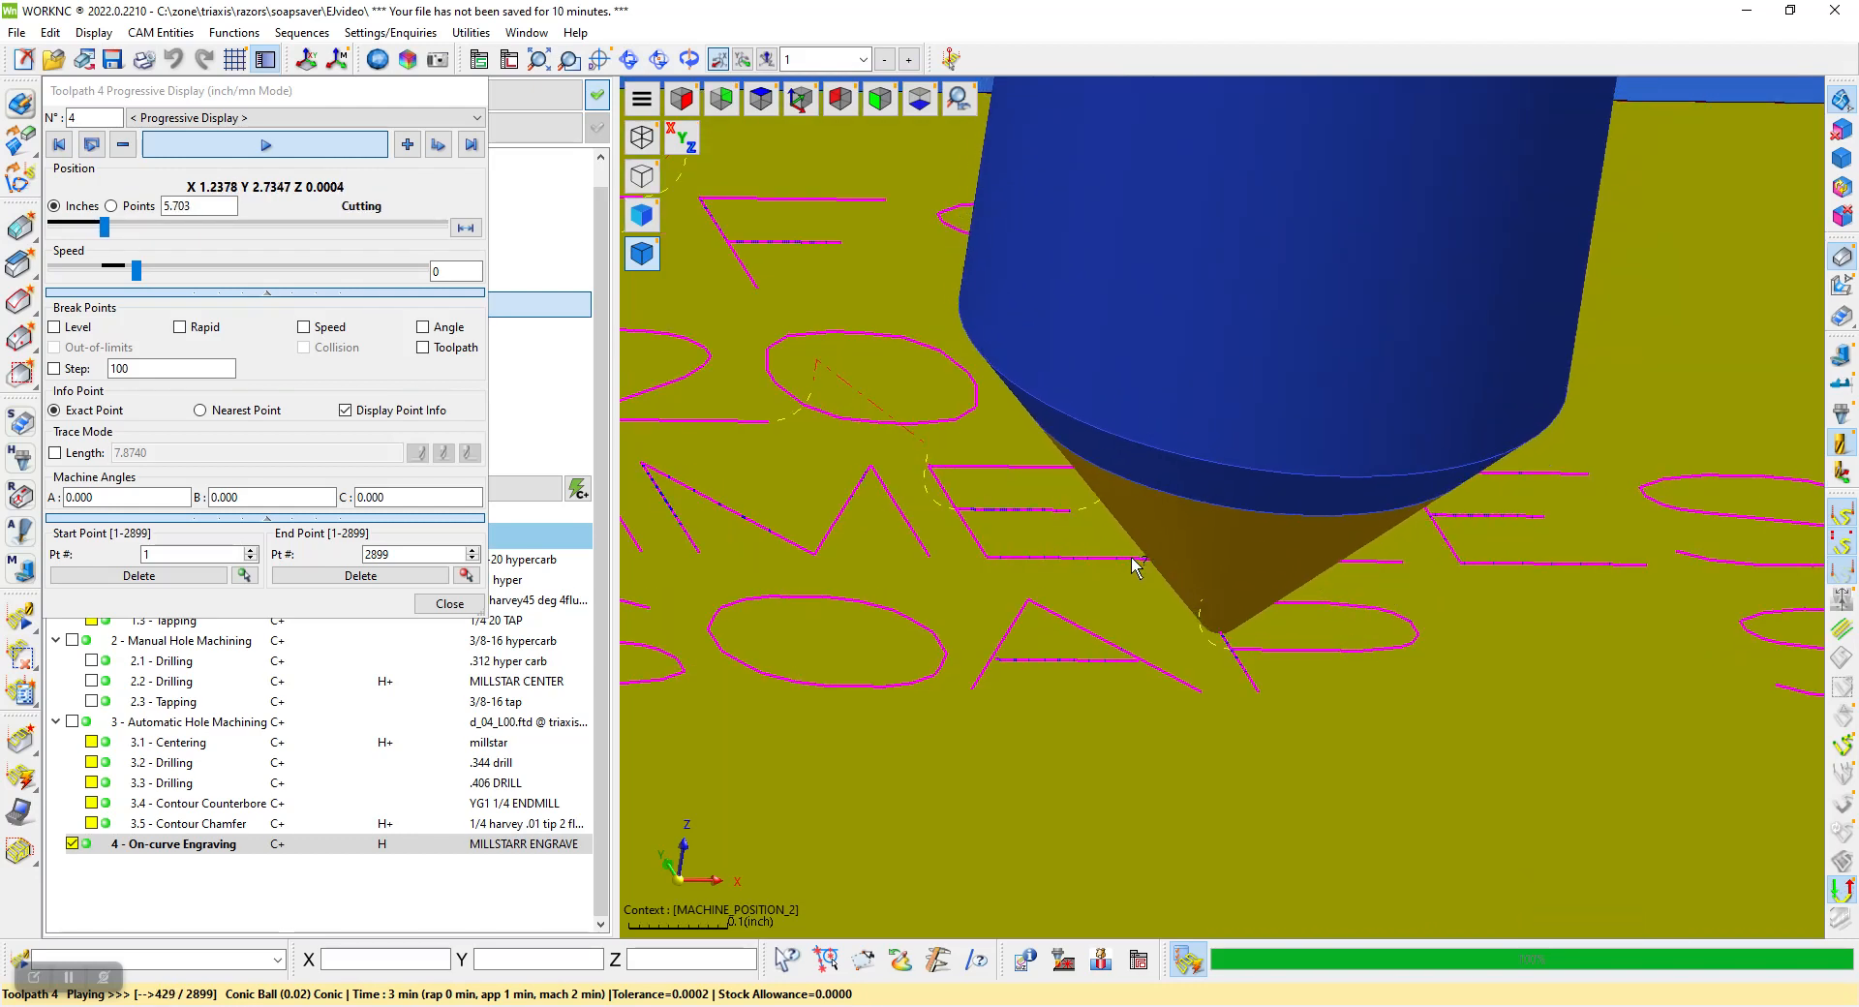
scroll(1135, 562, "down", 4)
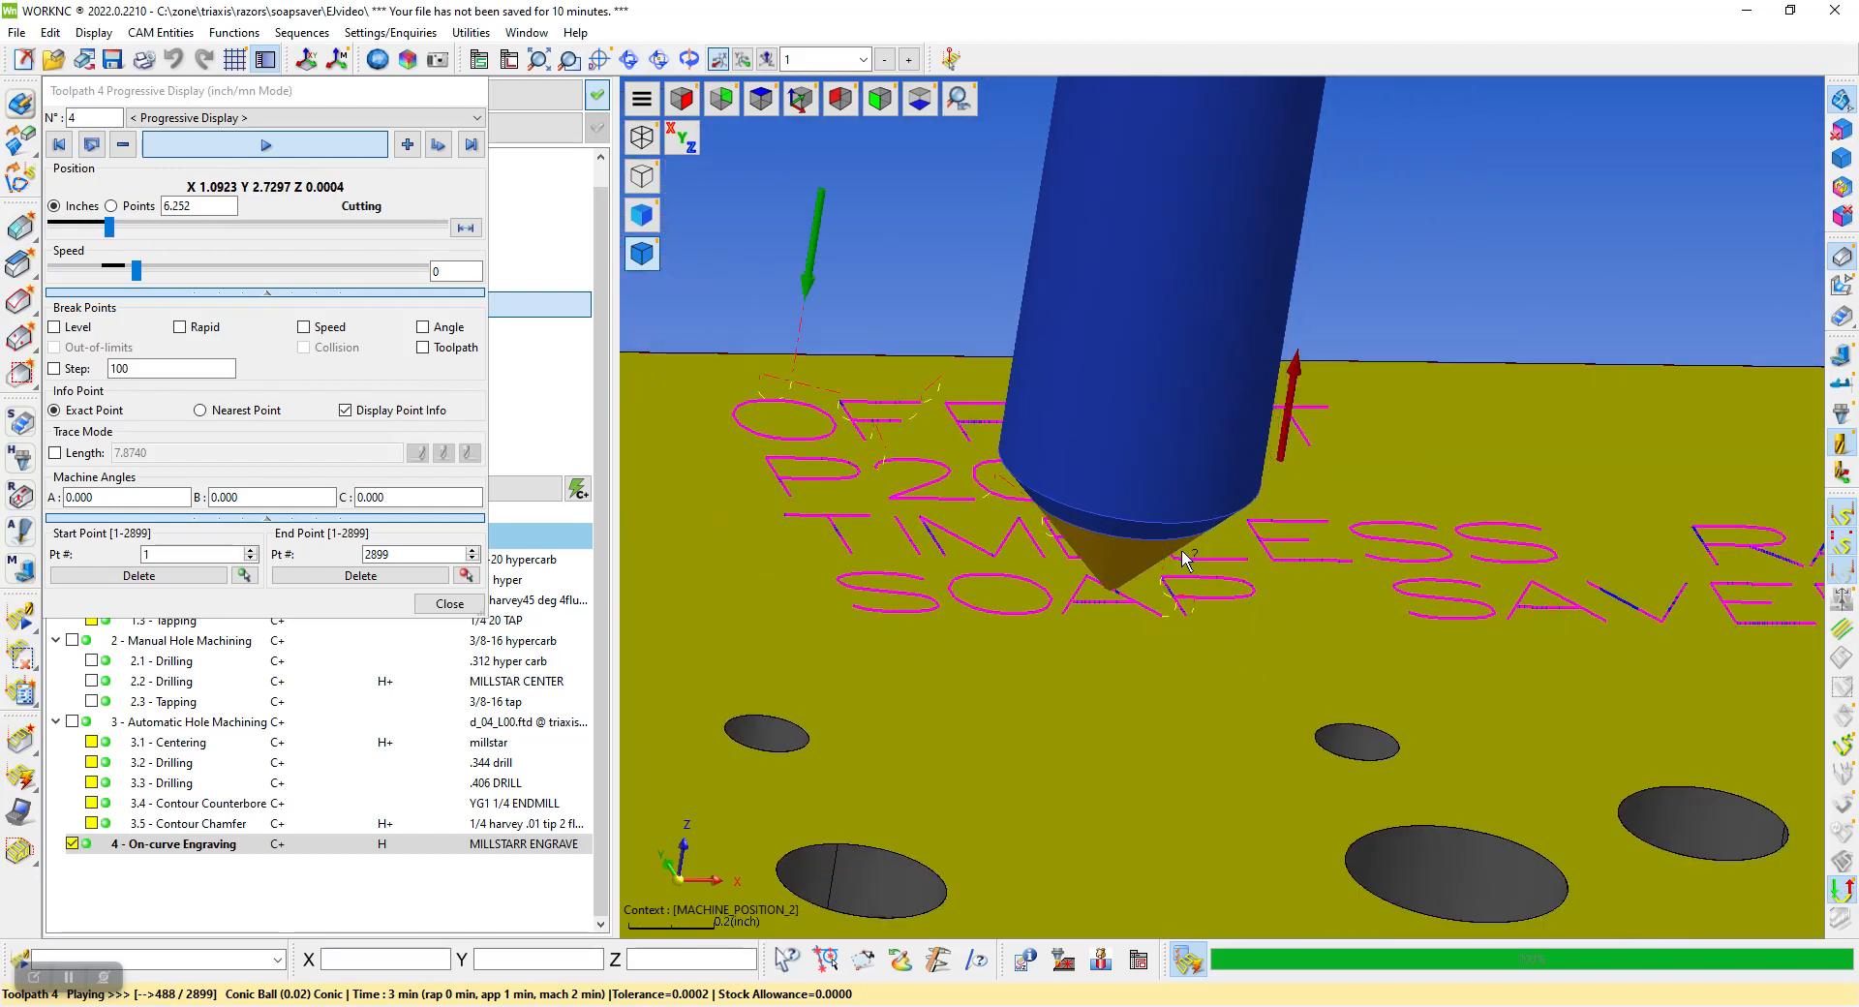
scroll(1184, 560, "down", 3)
left_click(449, 603)
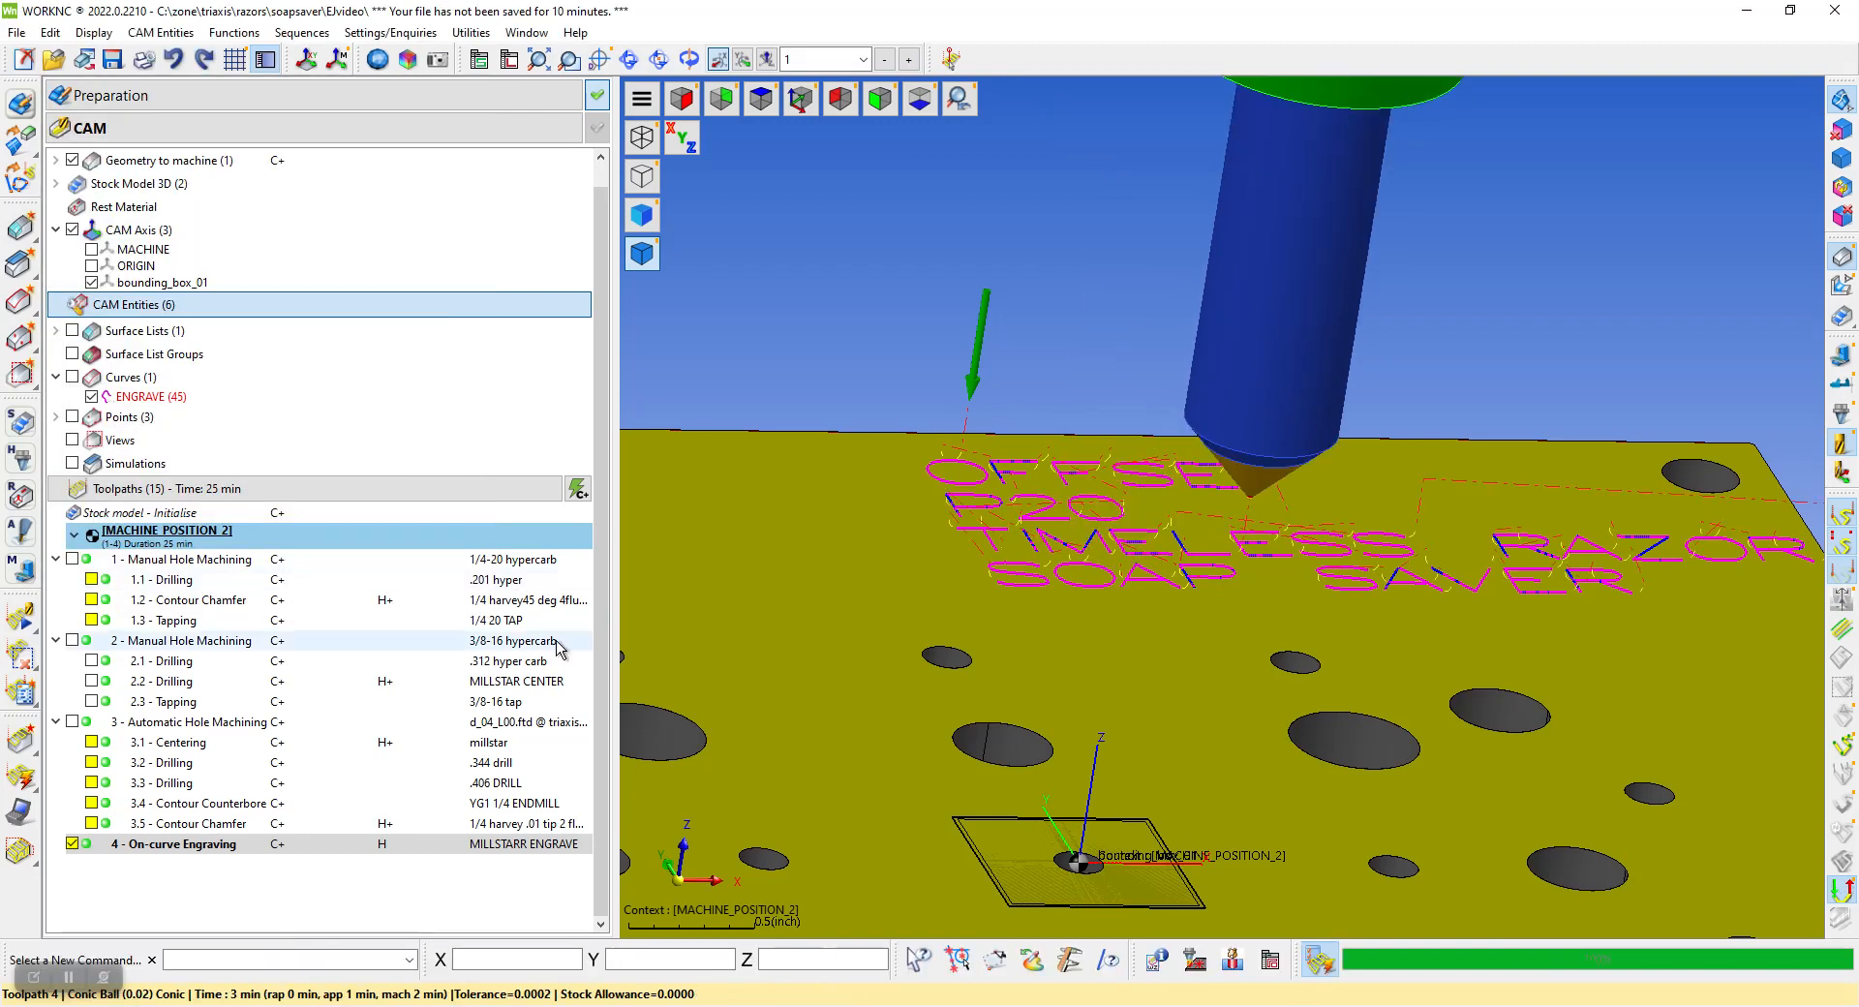
Hide the On-curve Engraving toolpath and view the block's holes and engraving curves from above and at a slight tilt
left_click(74, 845)
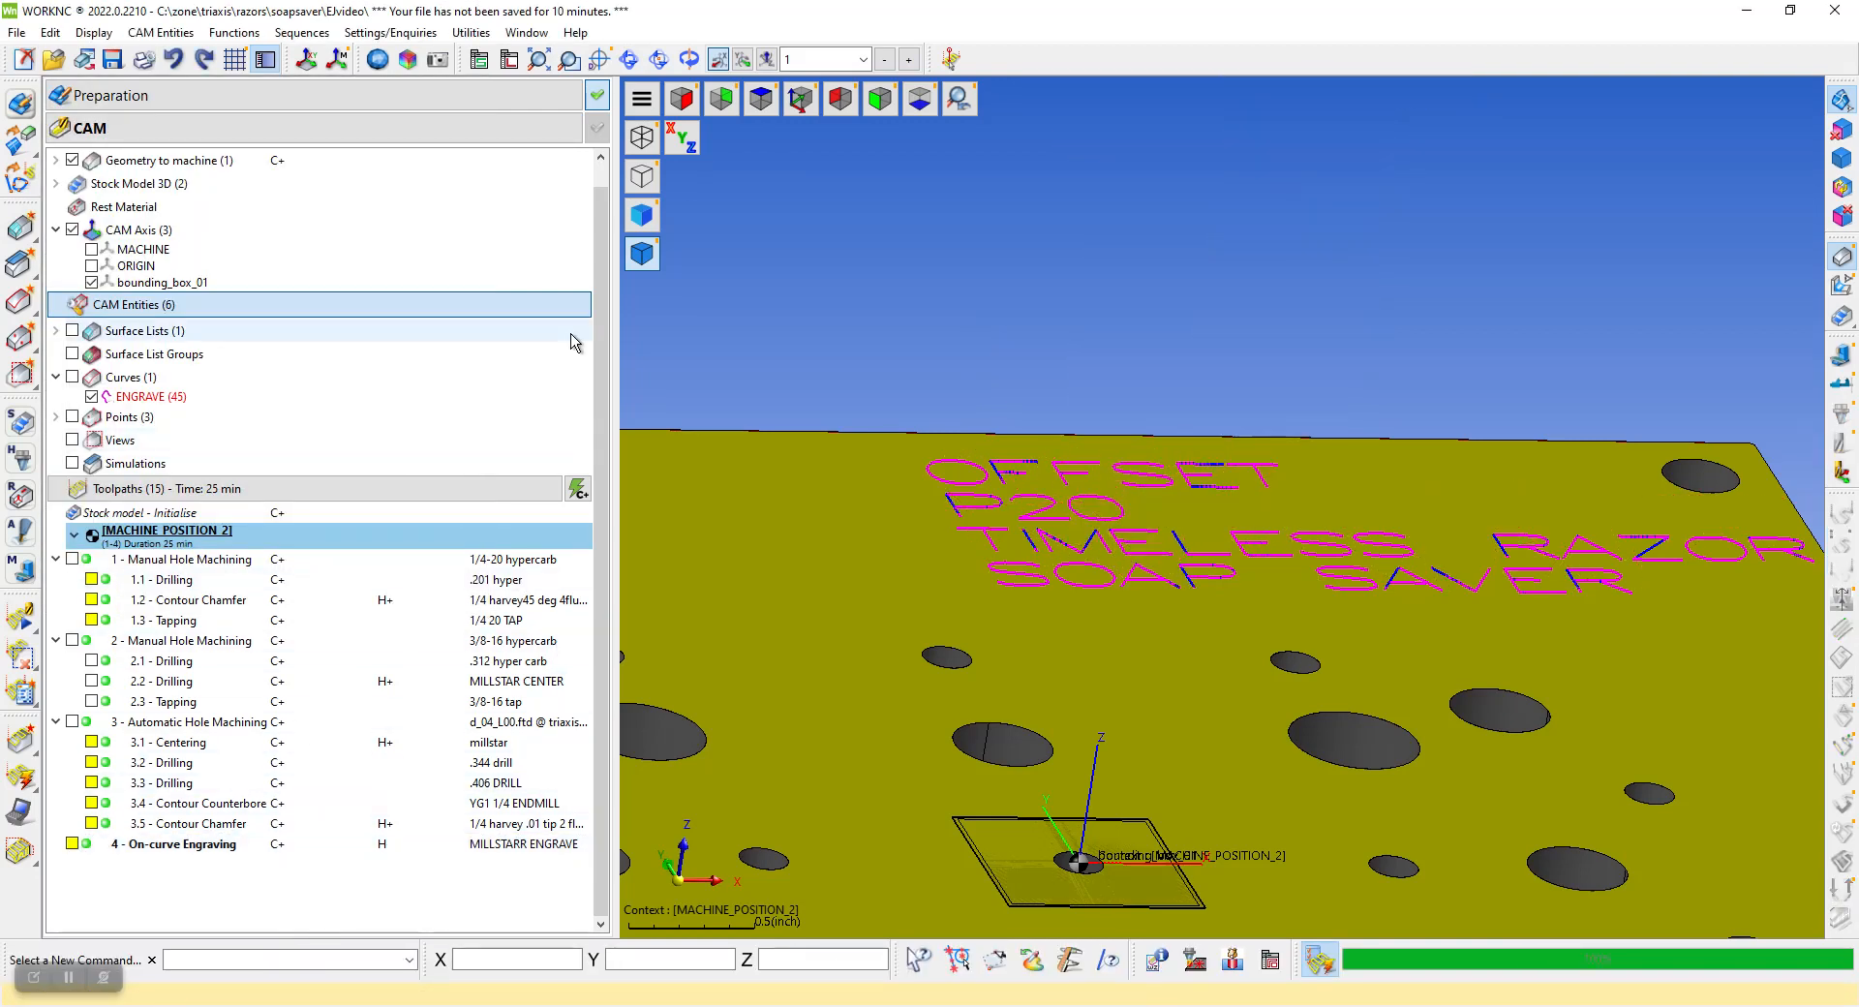
left_click(762, 99)
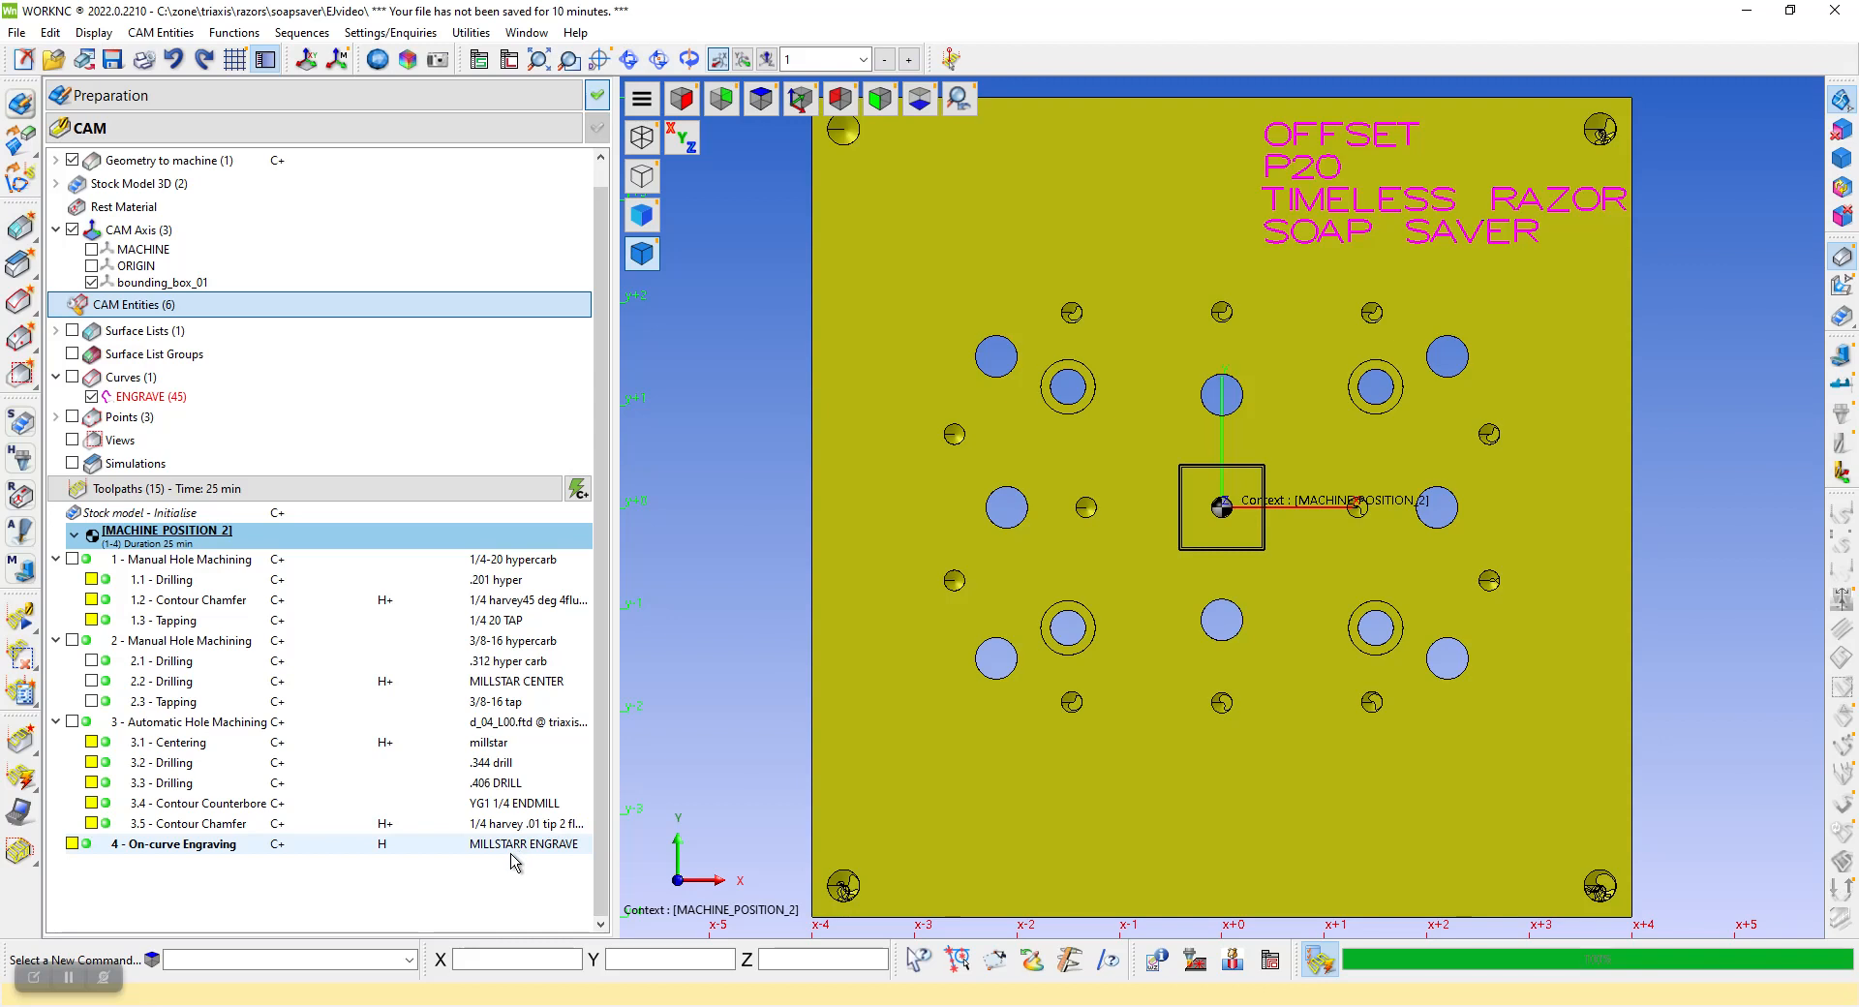
middle_click_drag(1191, 734, 1243, 641)
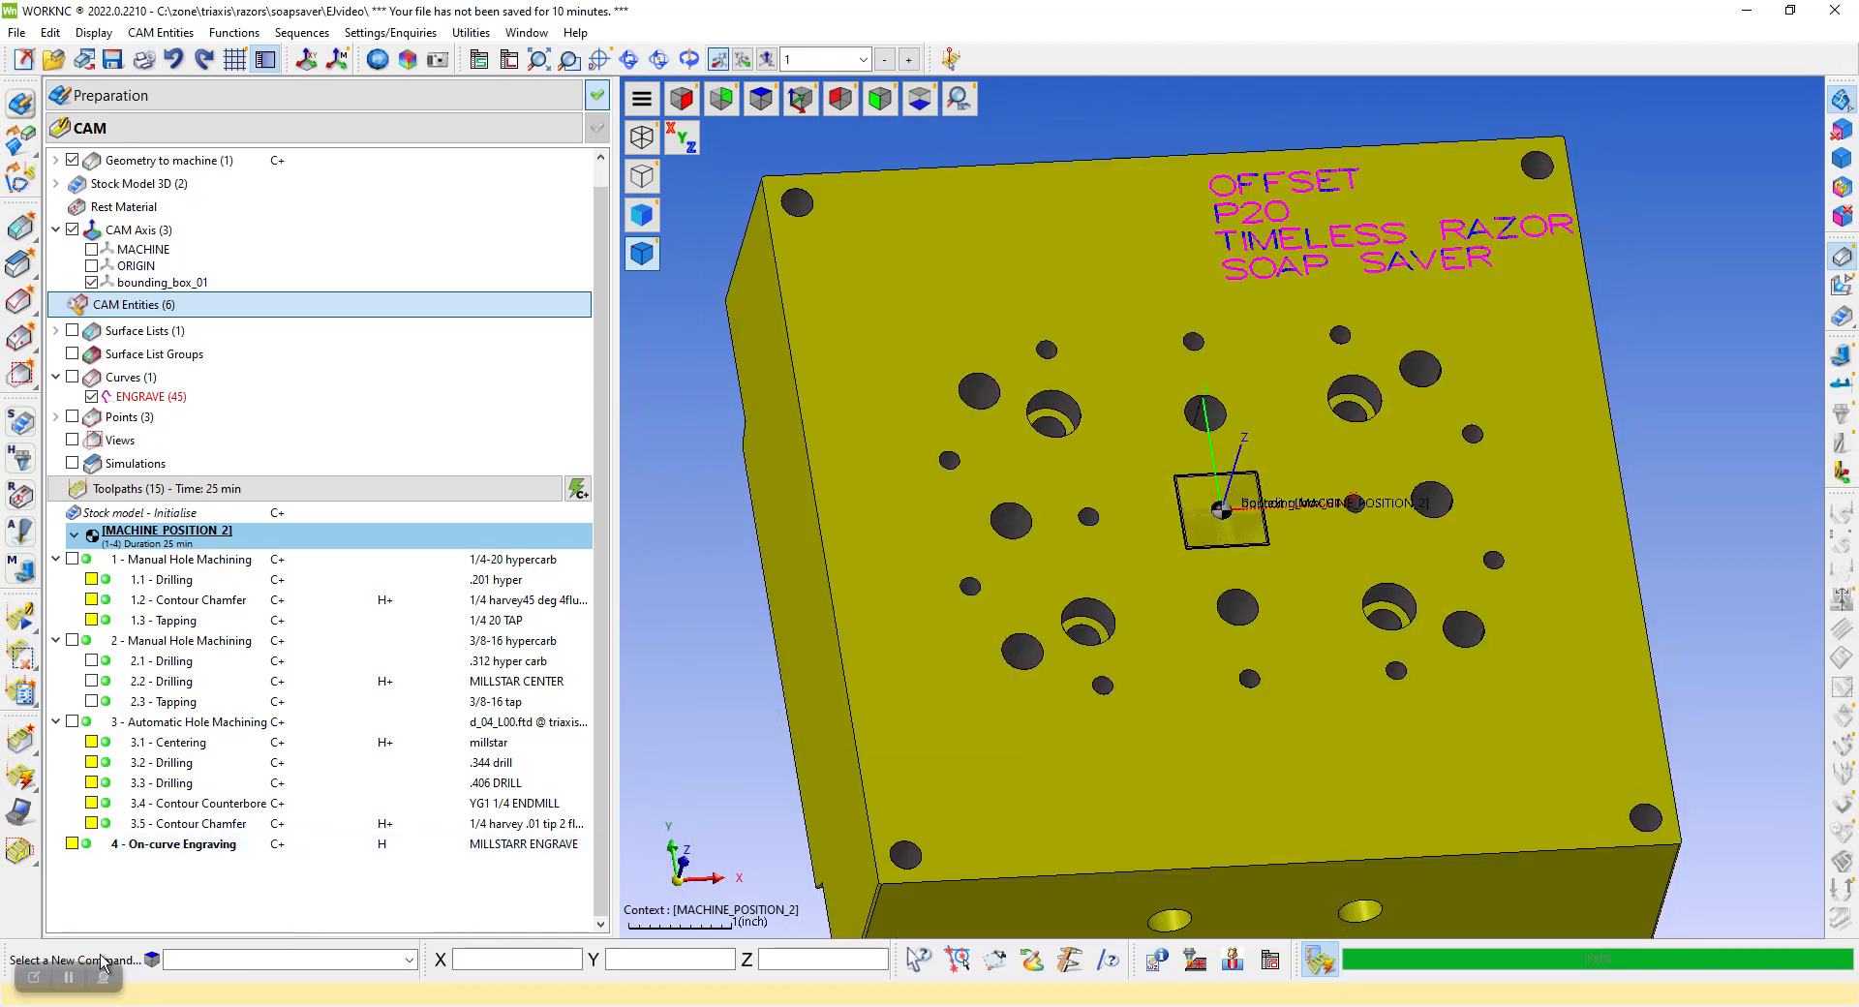